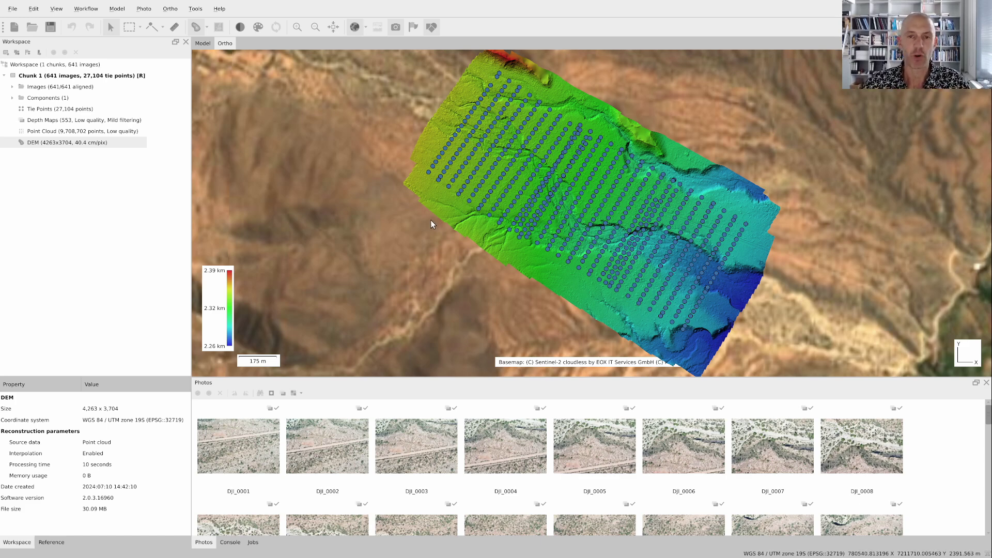
- Add a new chunk and load the MavicPro_photos/100MEDIA folder into it with the Single cameras layout
right_click(81, 67)
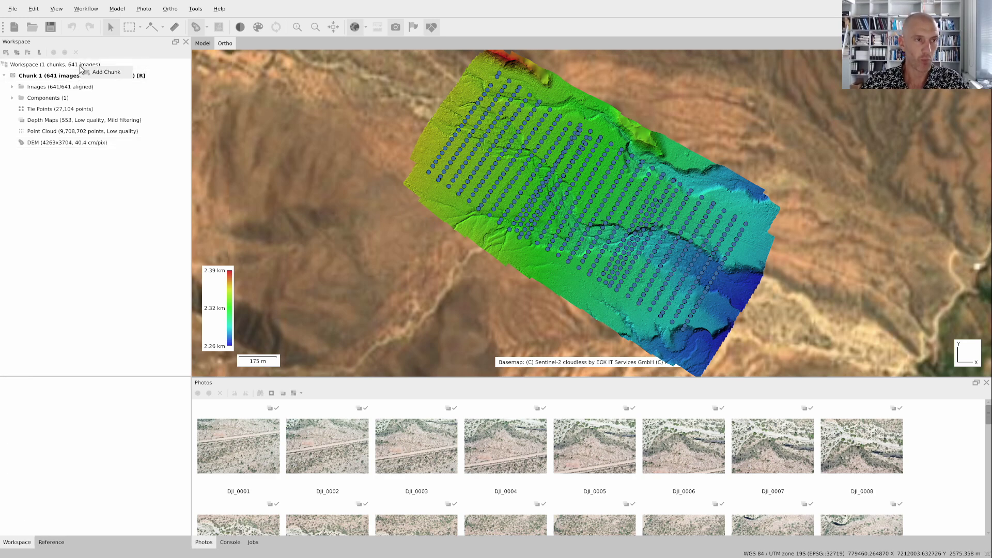
left_click(100, 73)
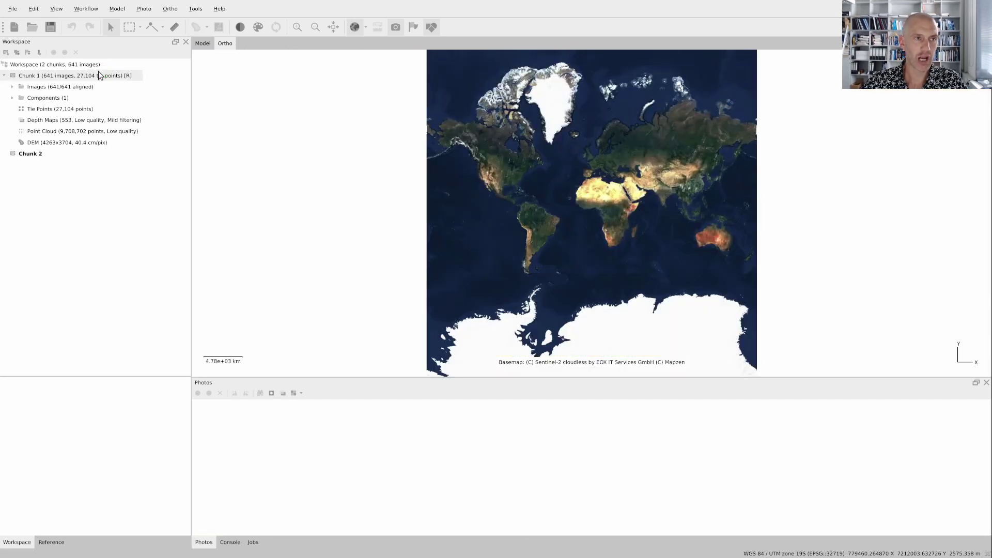
right_click(38, 158)
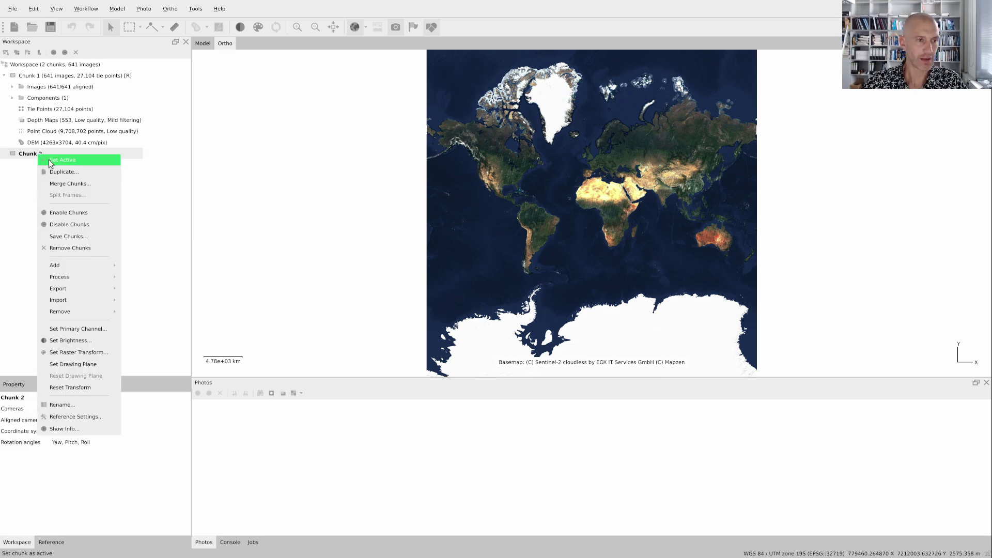
mouse_move(88, 266)
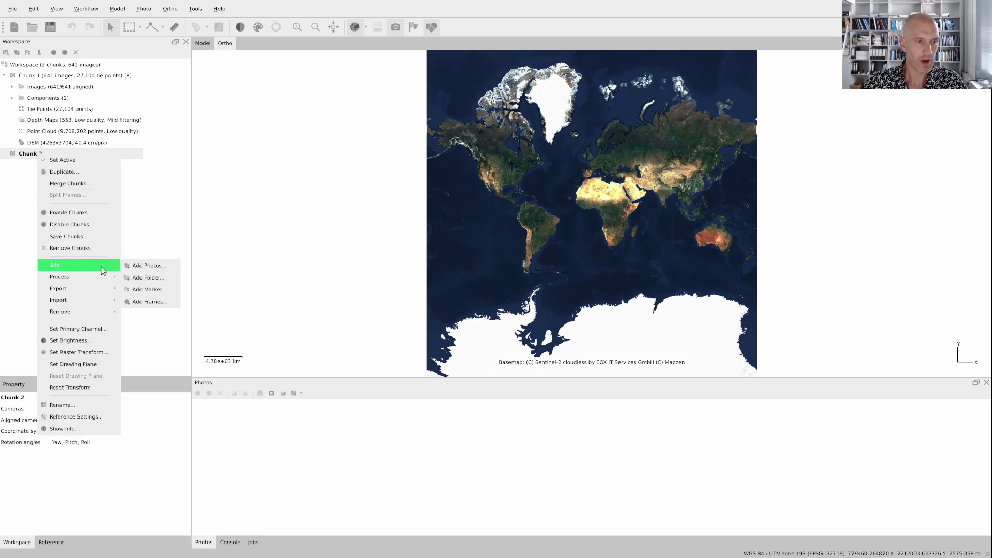
left_click(139, 274)
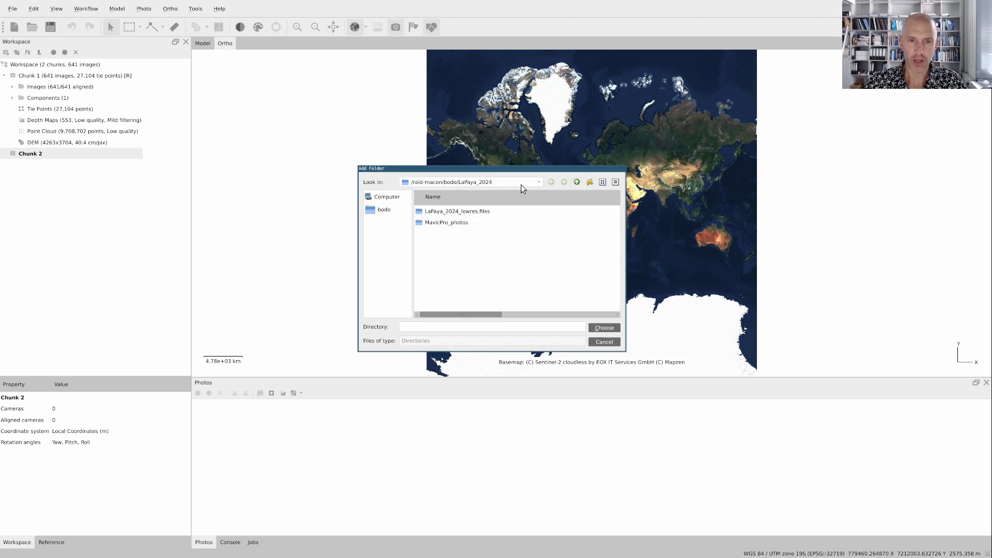
double_click(485, 223)
left_click(456, 212)
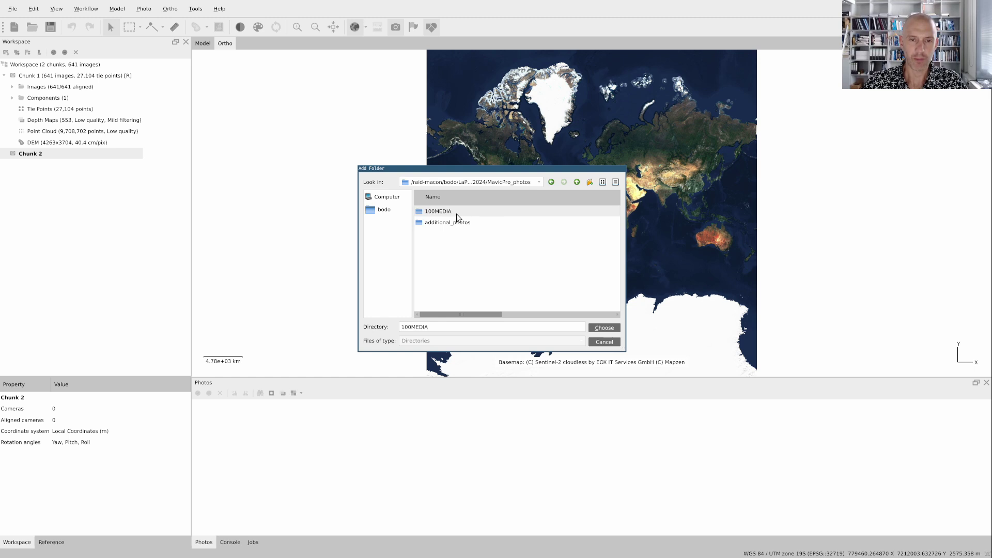
left_click(603, 328)
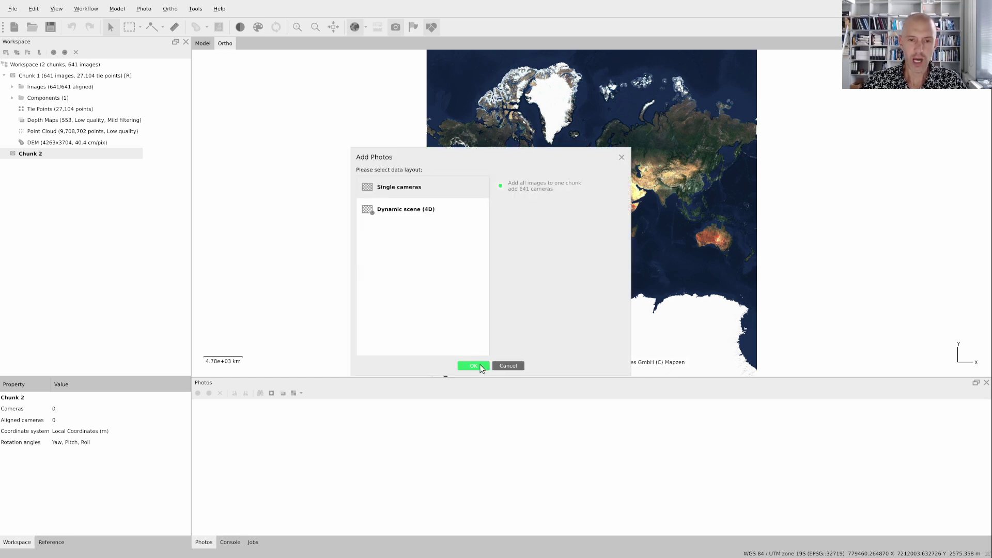
left_click(473, 366)
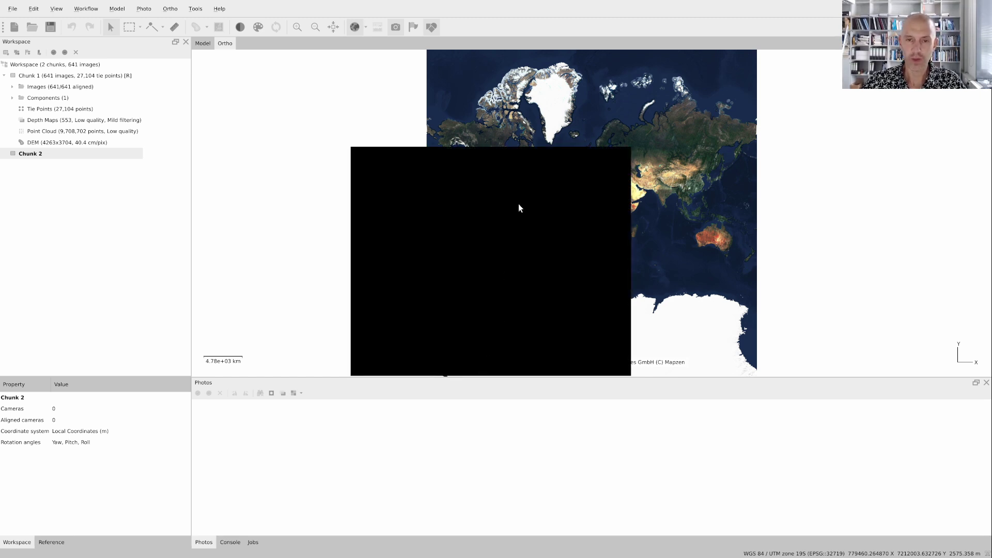
- Examine the location and layout of the imported camera positions on the basemap
scroll(534, 243, "up", 10)
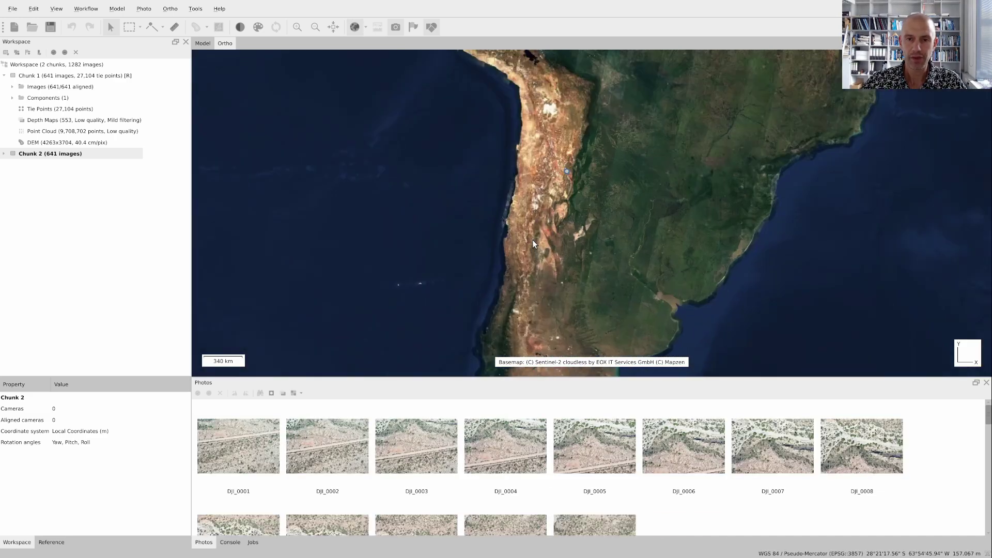
left_click_drag(596, 135, 579, 330)
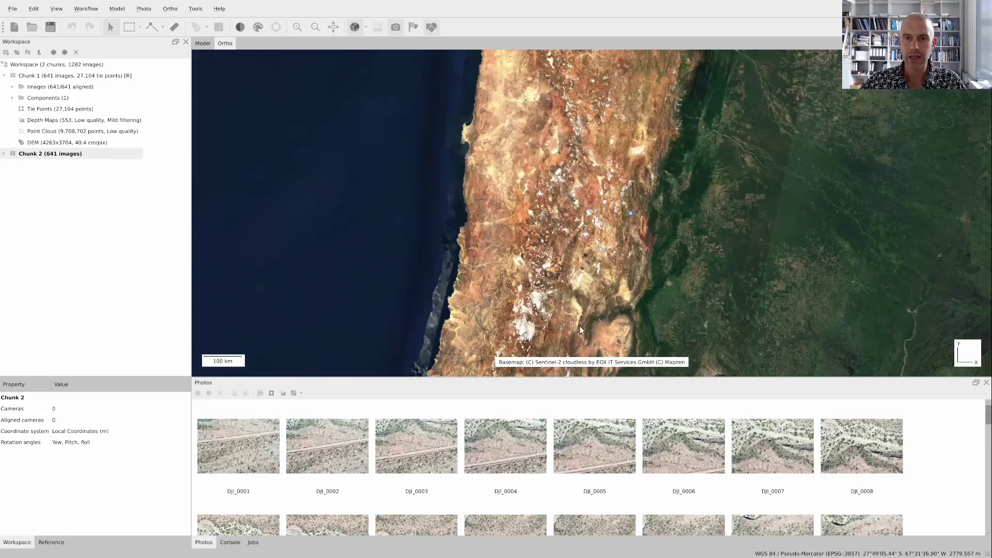
scroll(637, 209, "up", 10)
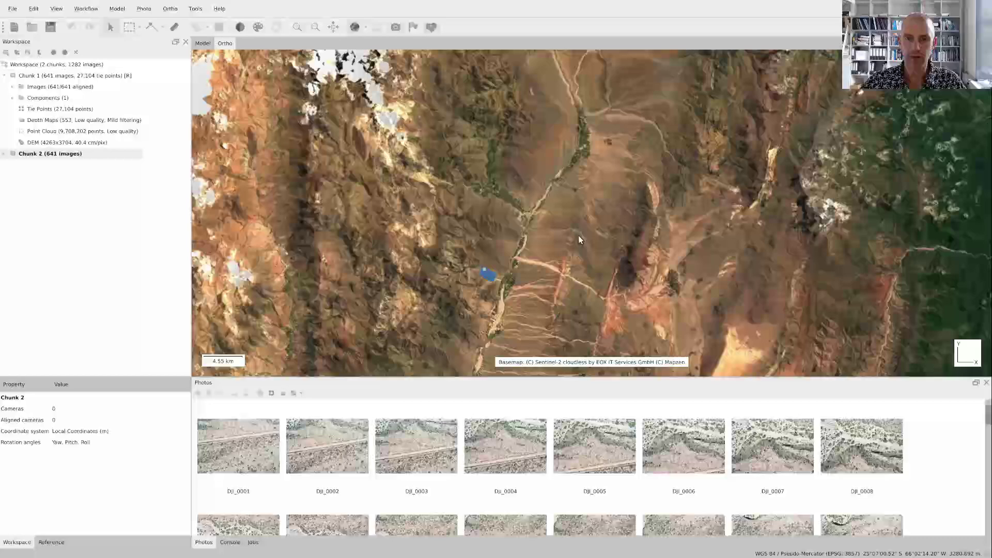
scroll(506, 271, "up", 3)
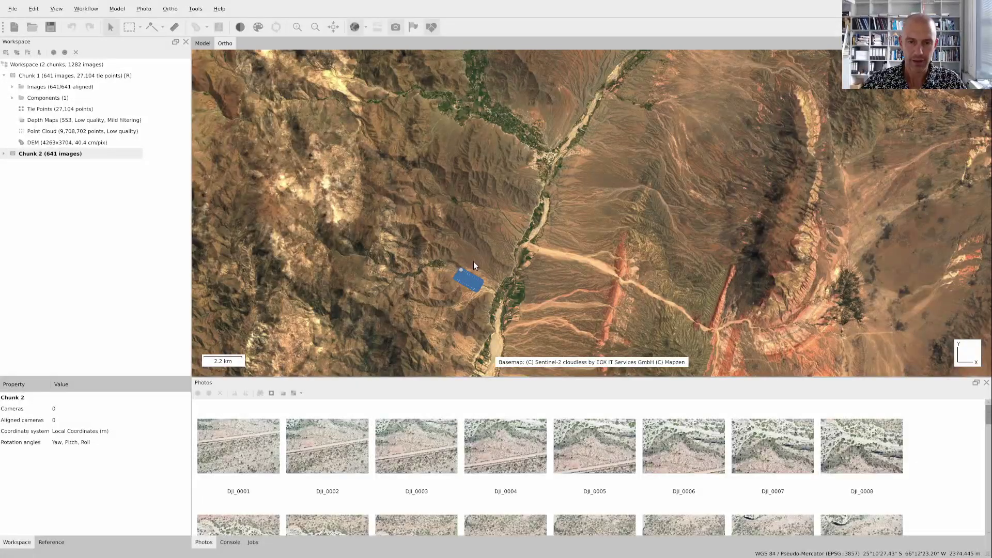
left_click_drag(473, 262, 517, 209)
scroll(513, 225, "up", 5)
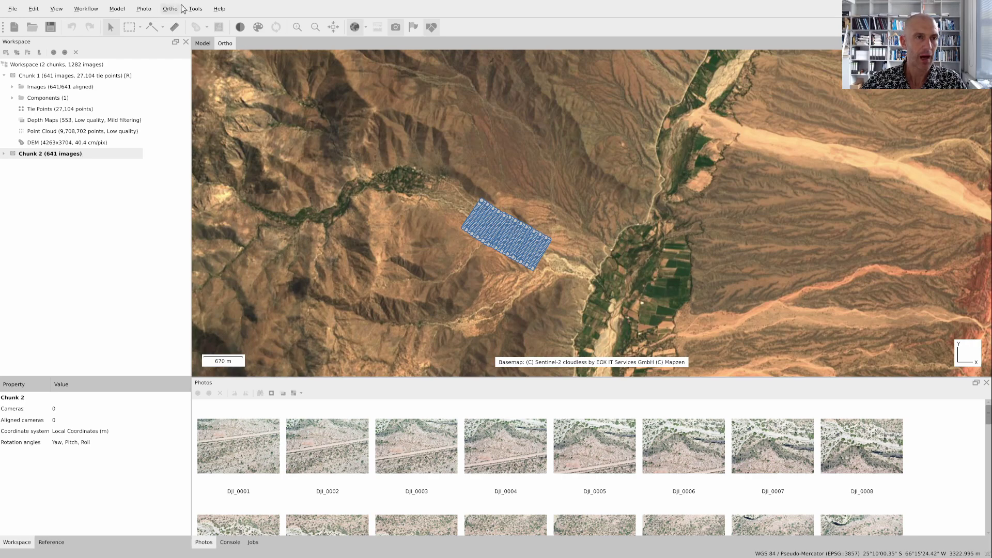
- In Camera Calibration, sort the images by date and time and create a camera group from DJI_0180 to DJI_0412
left_click(202, 9)
left_click(227, 122)
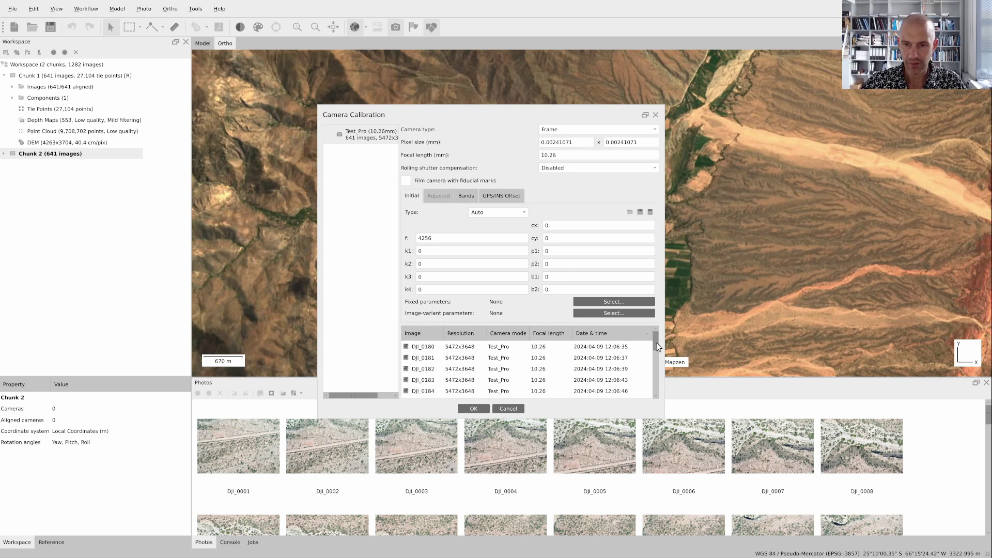
left_click(635, 333)
left_click_drag(655, 345, 658, 362)
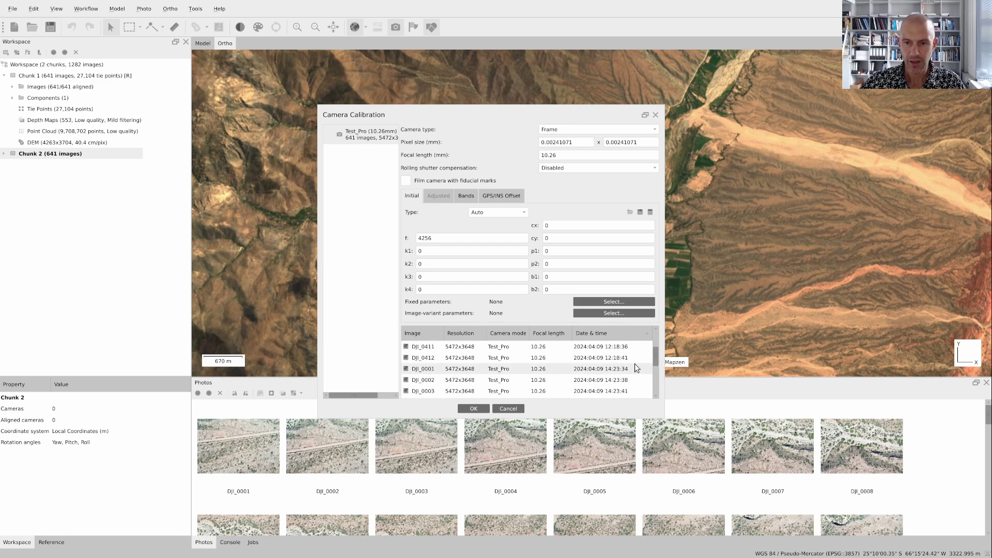
right_click(623, 359)
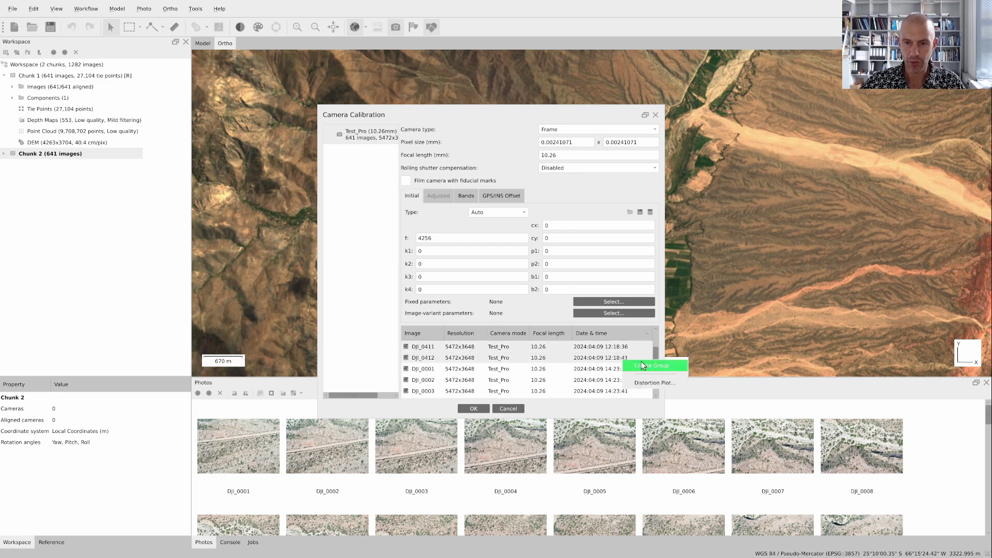
left_click(660, 365)
- Create another camera group from images DJI_0001 to DJI_0179 and accept the camera calibration settings
mouse_move(657, 364)
left_mouse_down()
mouse_move(656, 336)
mouse_move(657, 367)
mouse_move(657, 355)
left_mouse_up()
left_click(619, 347)
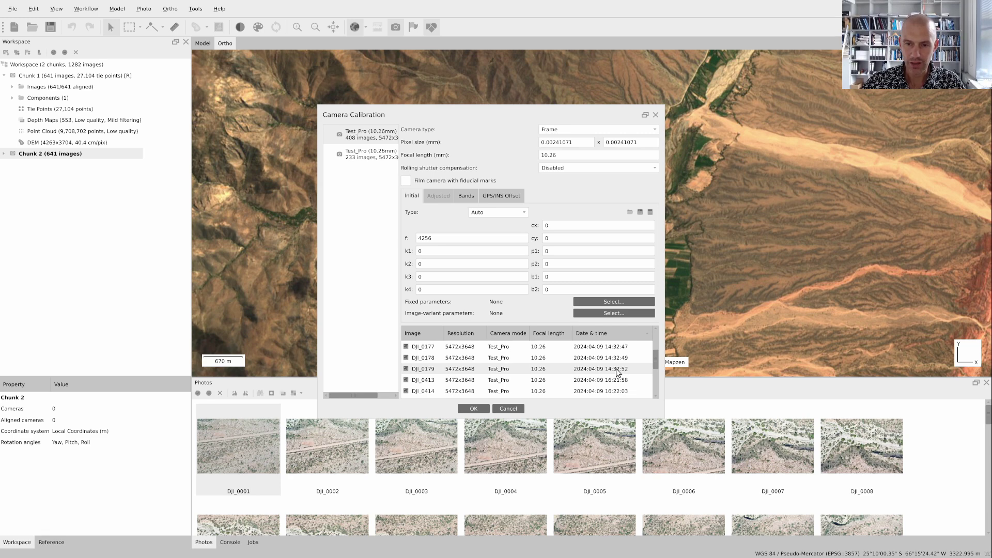
right_click(609, 365)
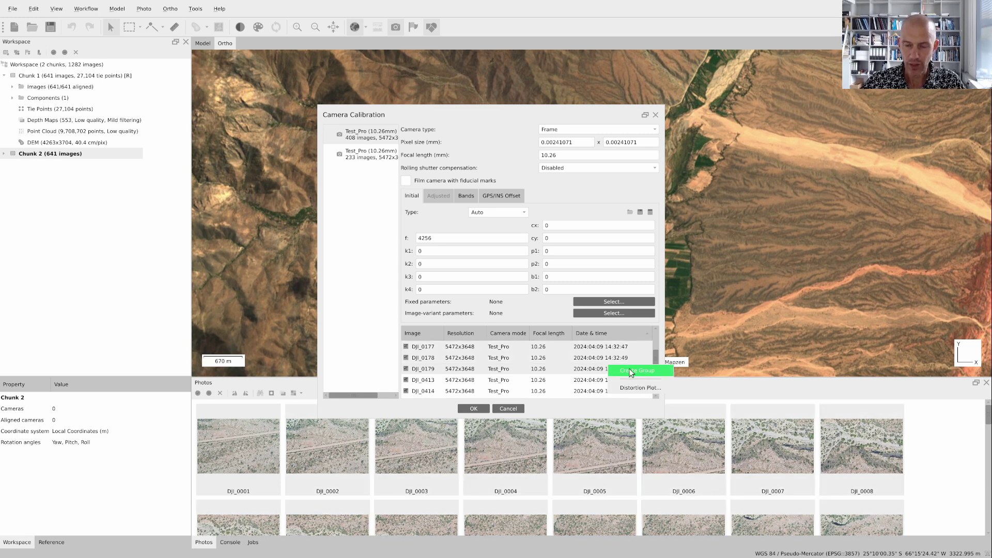
left_click(630, 371)
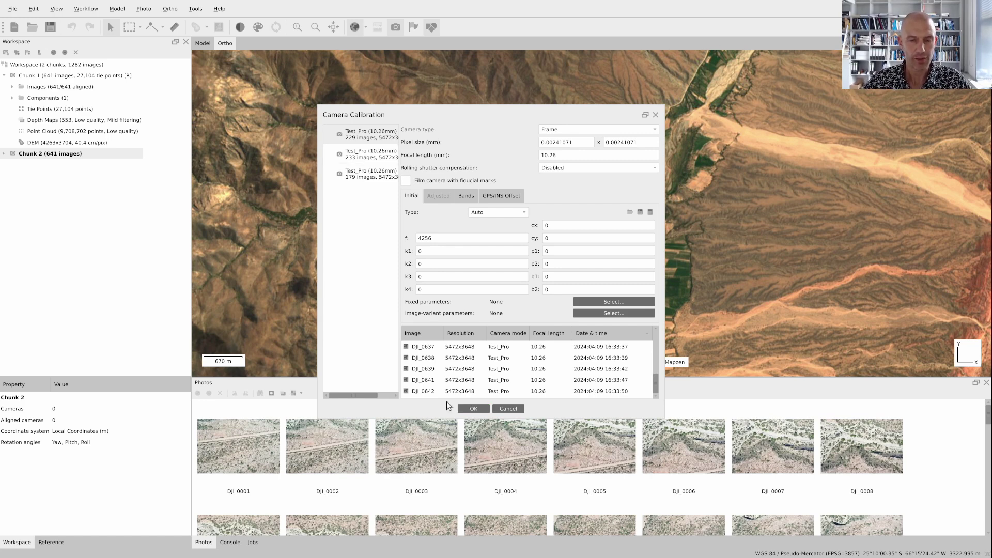
left_click(473, 409)
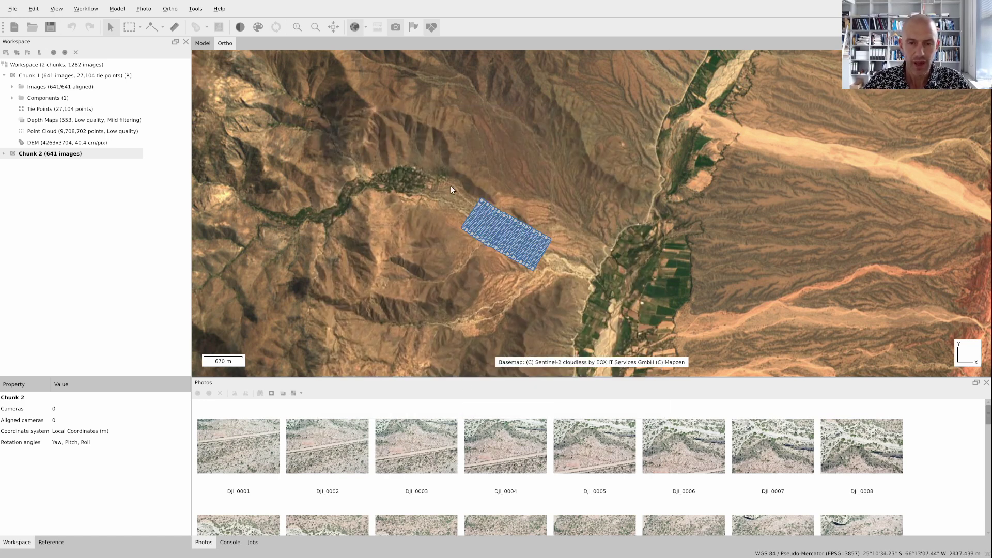
- Add the additional_photos folder to Chunk 2 with the Single cameras layout and check the new camera positions on the basemap
right_click(51, 156)
mouse_move(105, 274)
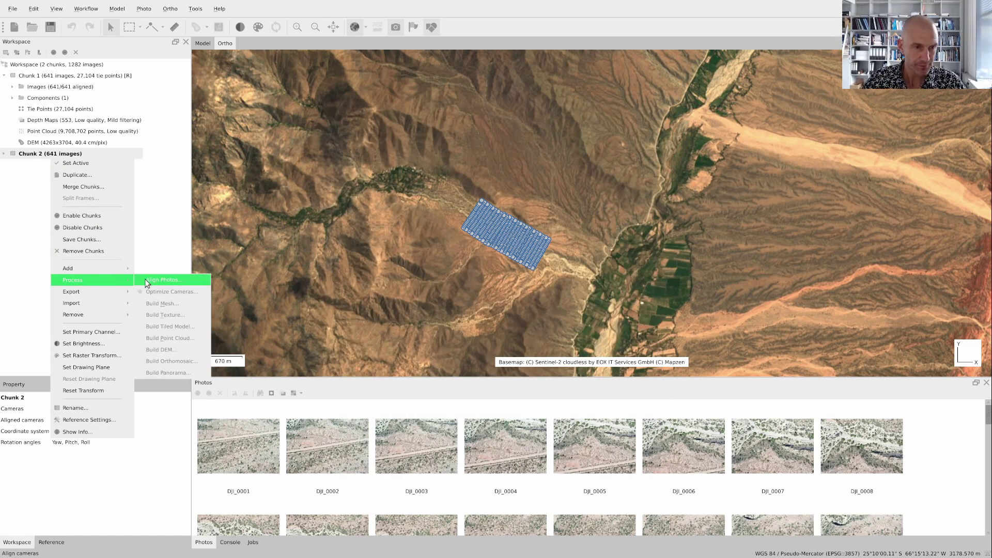
left_click(145, 280)
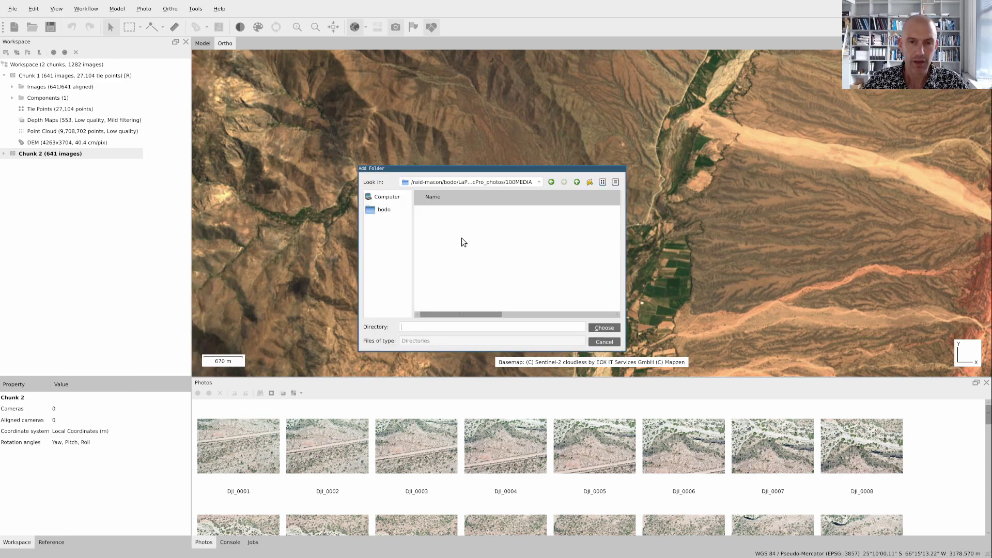
left_click(577, 183)
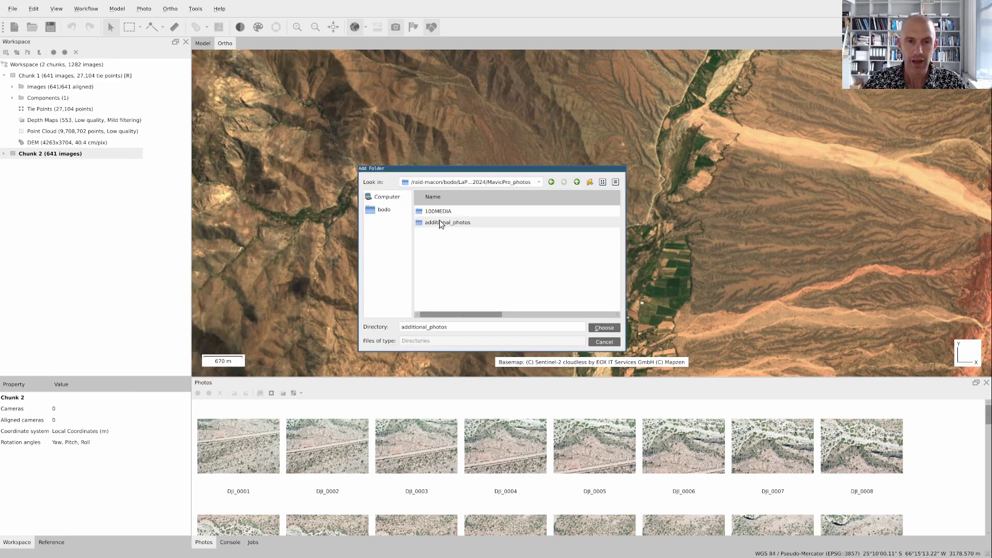
left_click(603, 328)
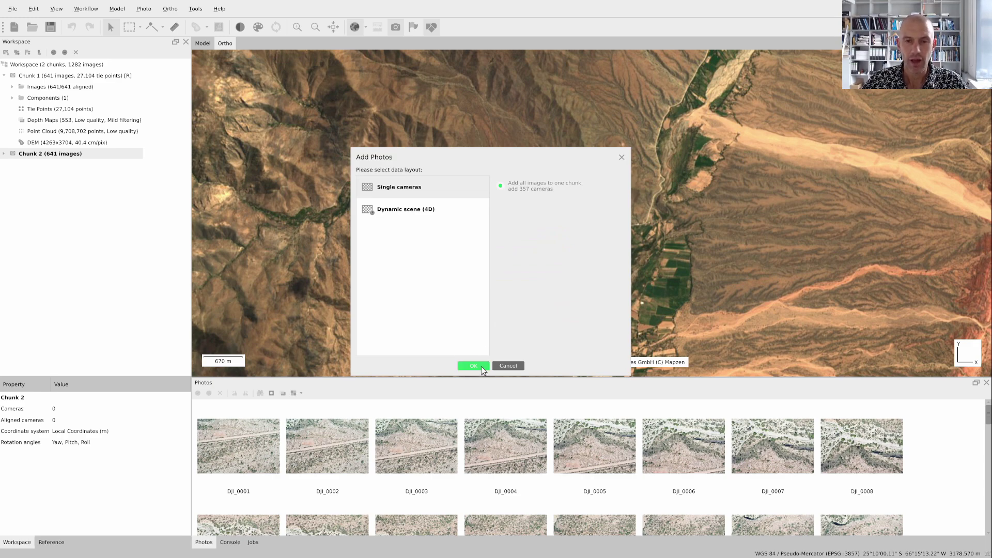
left_click(481, 367)
scroll(513, 228, "up", 3)
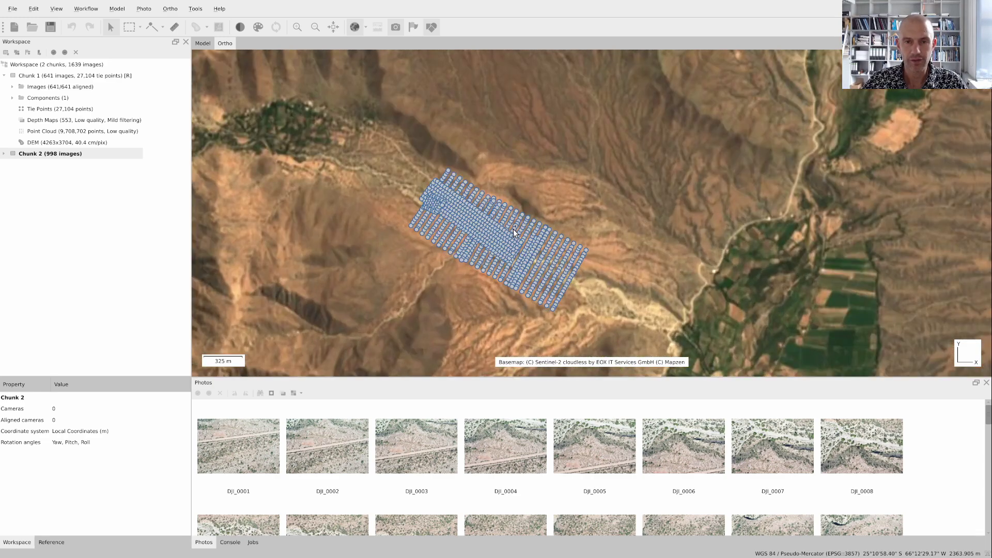
scroll(512, 228, "up", 1)
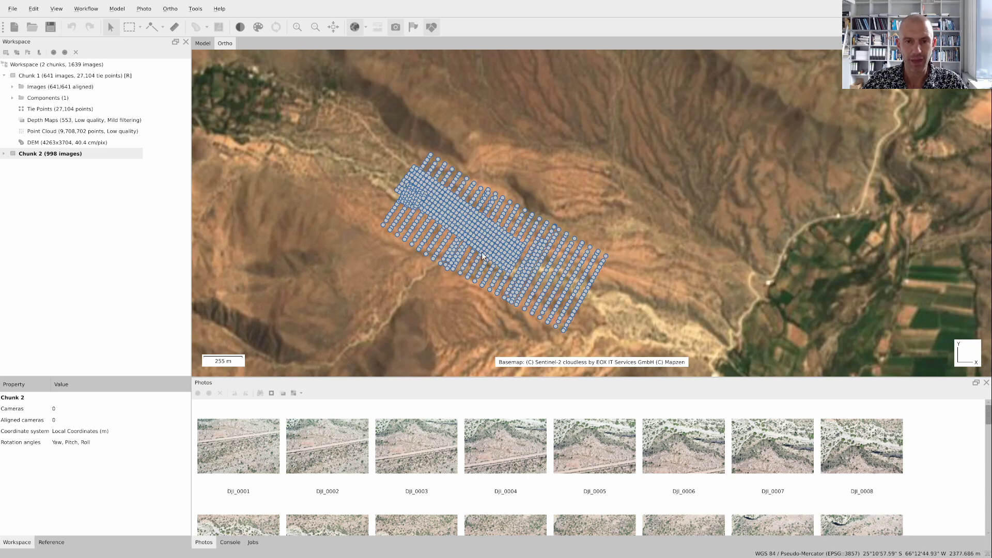
- In Camera Calibration, sort the first group's images by date and time and create a camera group from DJI_0413 to DJI_0643
right_click(66, 156)
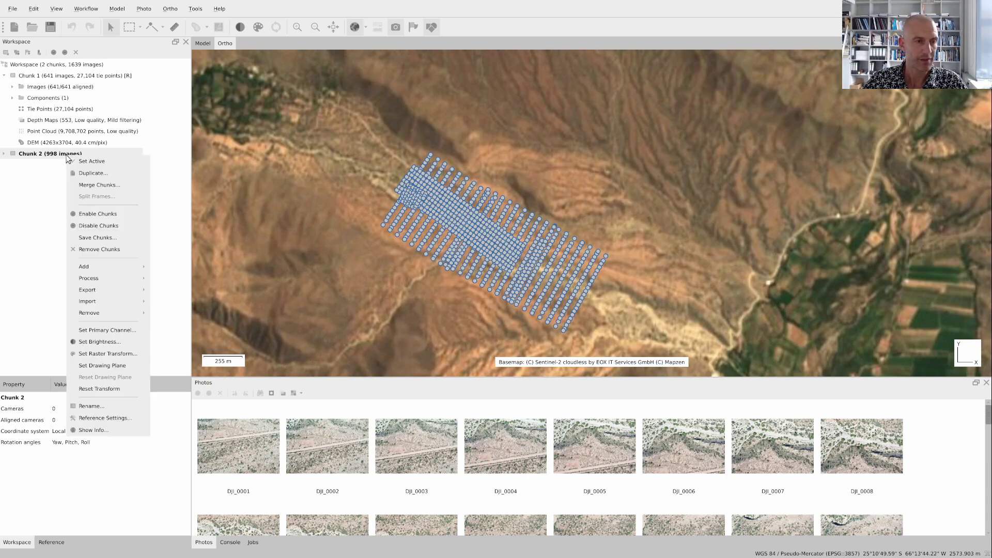
left_click(205, 10)
left_click(206, 10)
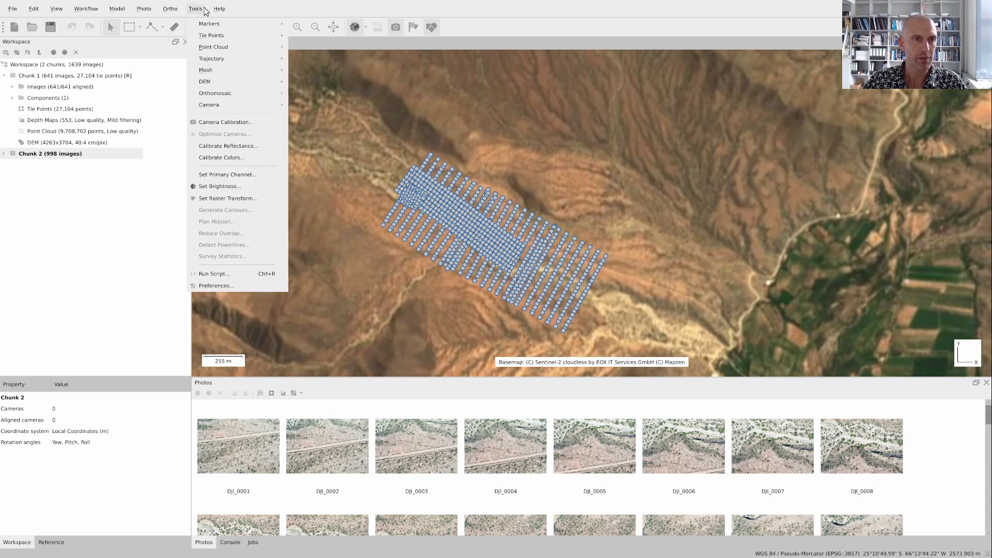
left_click(227, 122)
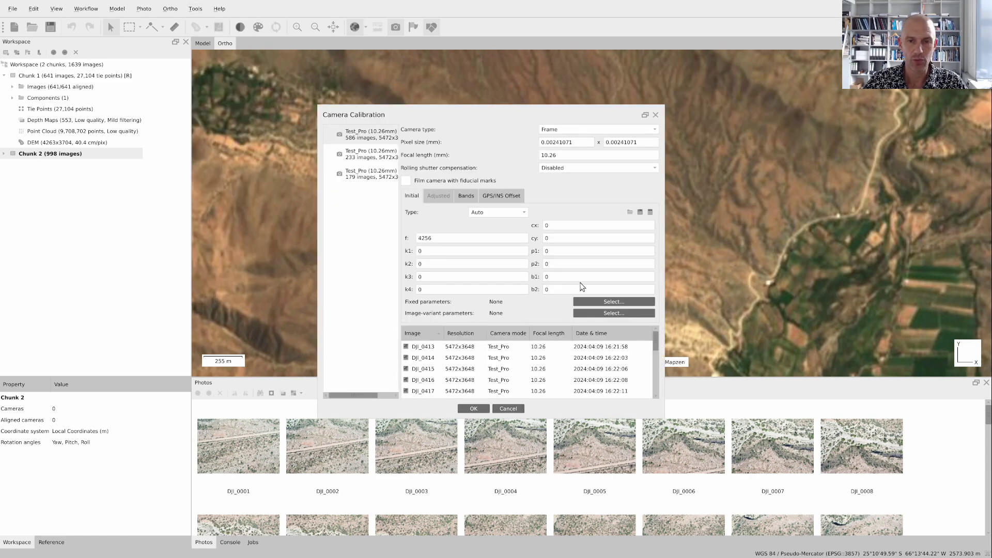
left_click(640, 335)
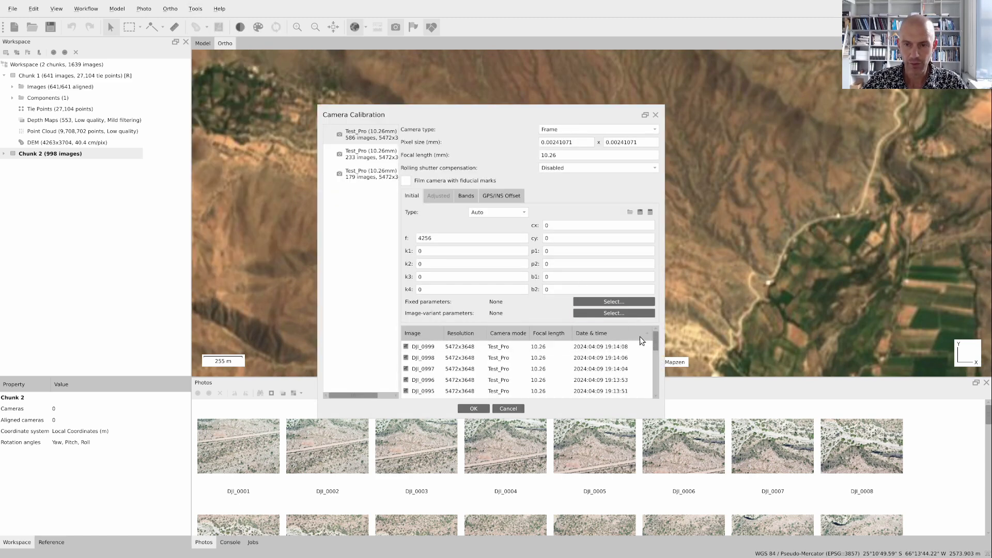
left_click(648, 335)
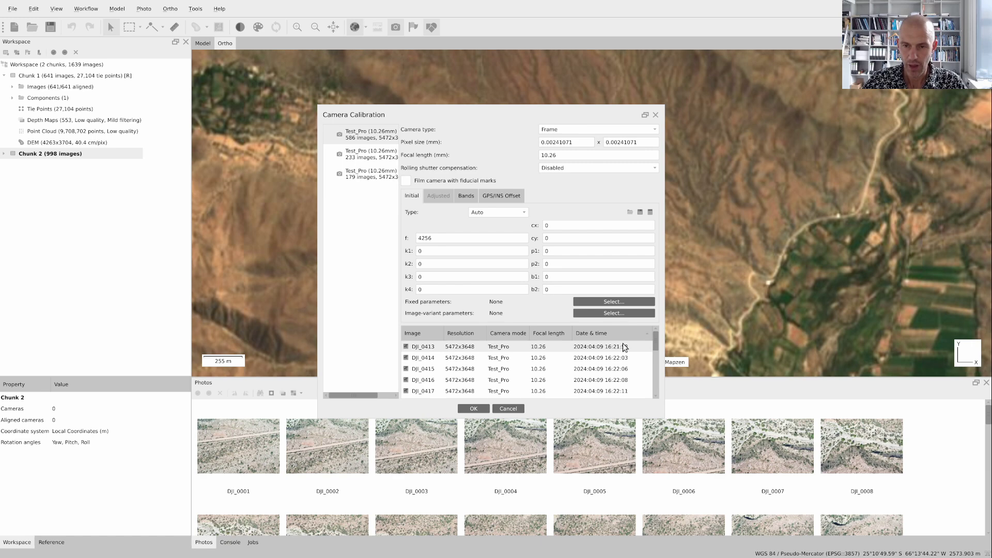
left_click_drag(655, 343, 658, 362)
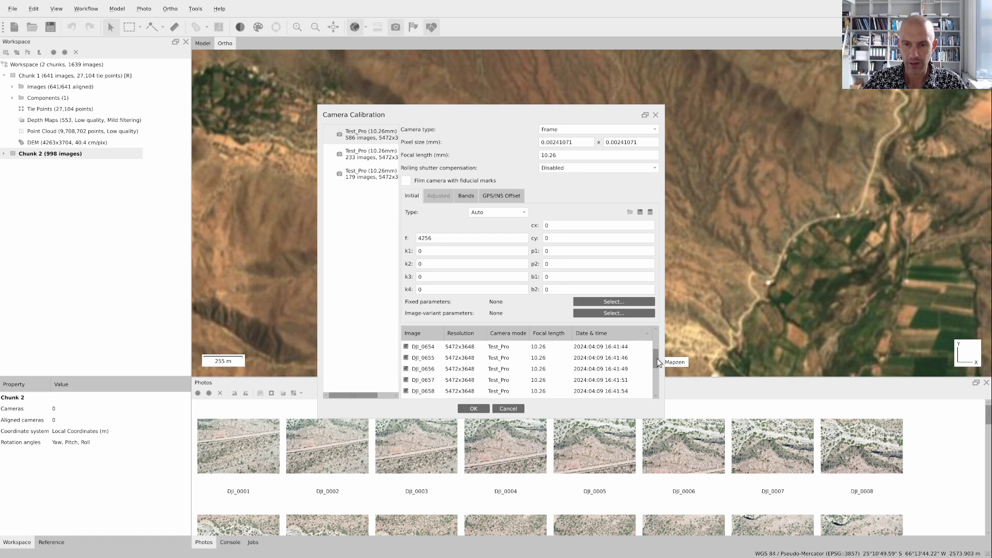
scroll(633, 376, "up", 6)
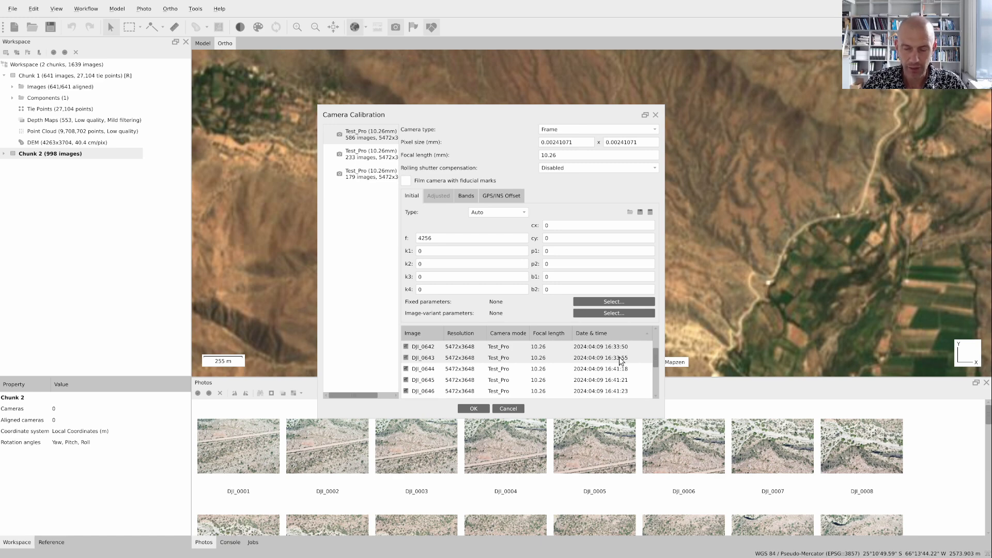
right_click(620, 360)
left_click(646, 366)
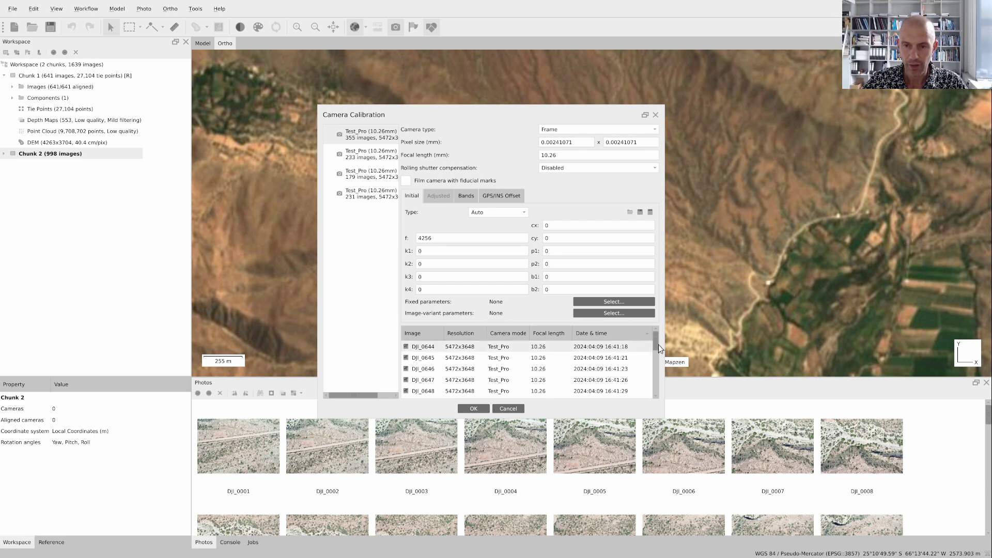
- Create a camera group from images DJI_0644 to DJI_0939 and accept the camera calibration settings
left_click_drag(659, 349, 658, 377)
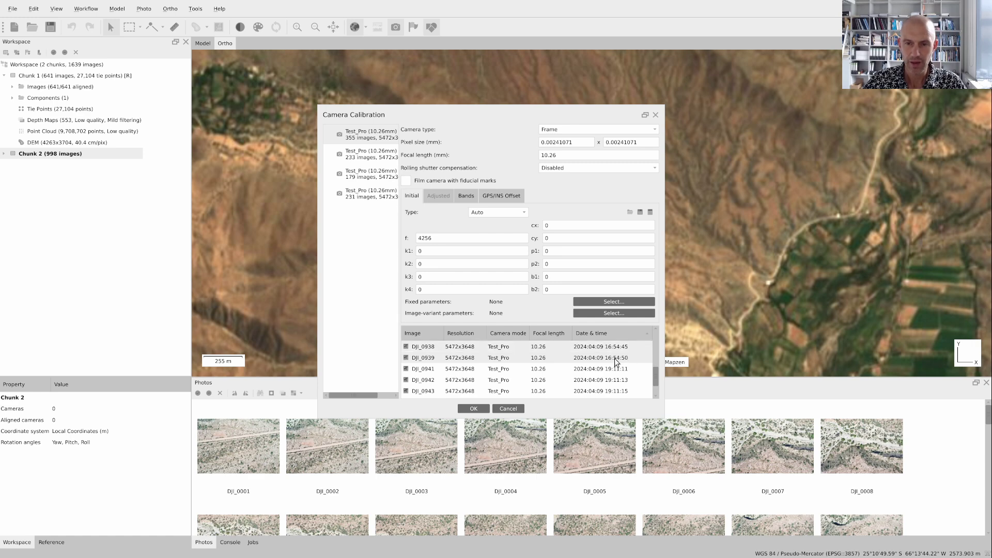
right_click(616, 361)
left_click(633, 364)
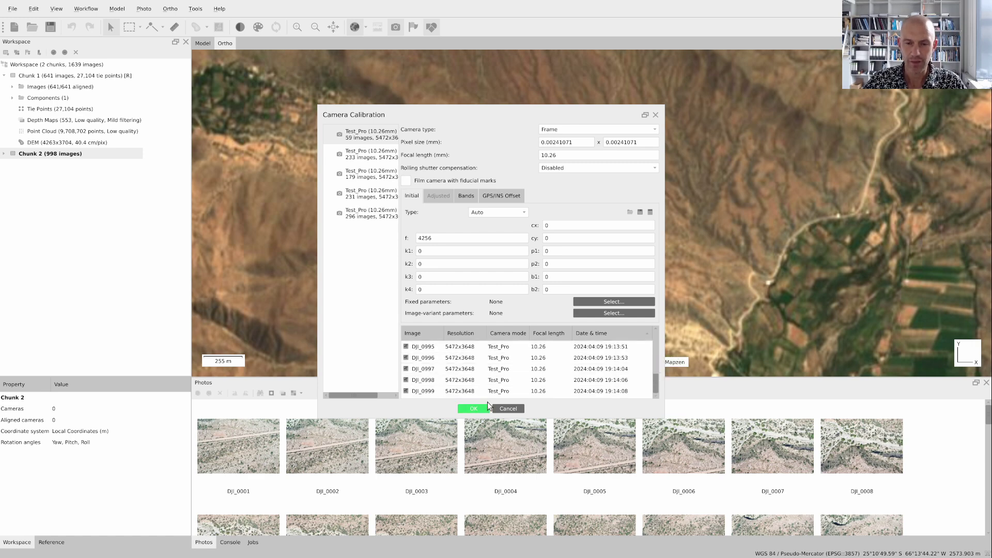
left_click_drag(656, 382, 654, 355)
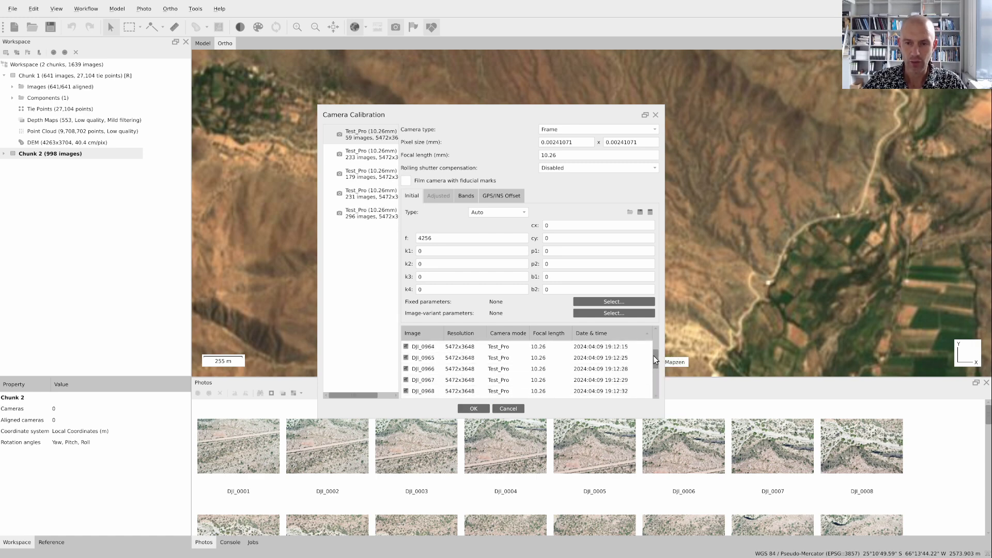
left_click(473, 408)
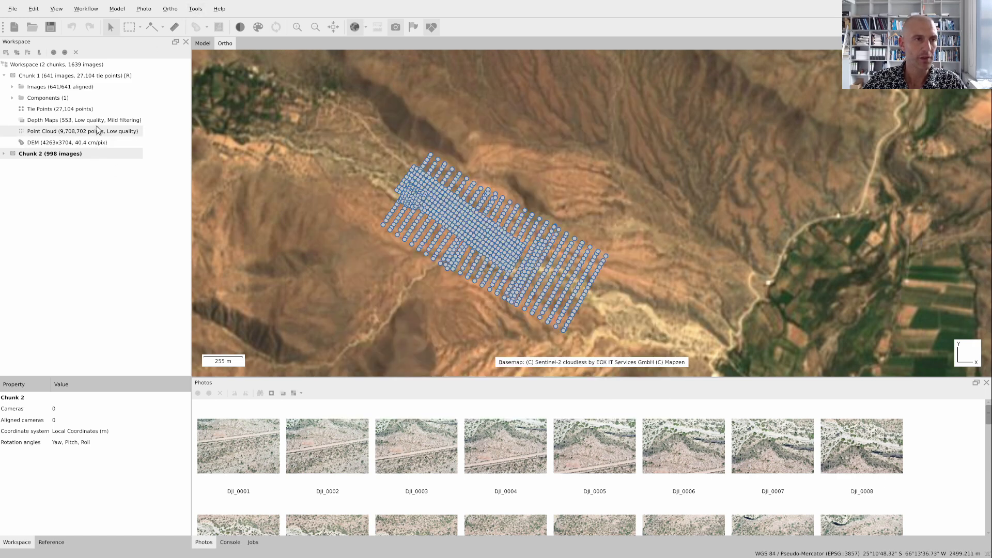
- Add the 101MEDIA folder from additional_photos to Chunk 2 with the Single cameras layout
right_click(61, 155)
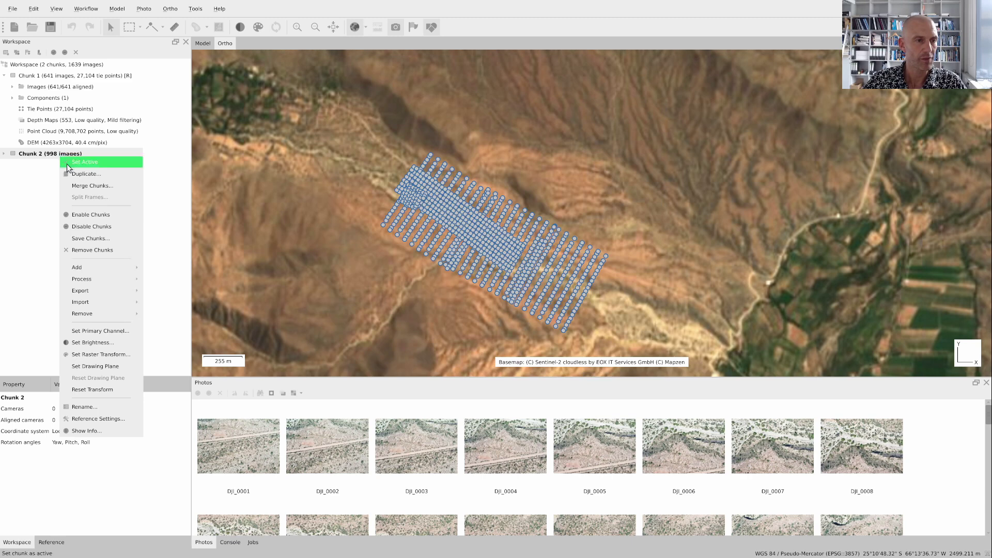
mouse_move(129, 267)
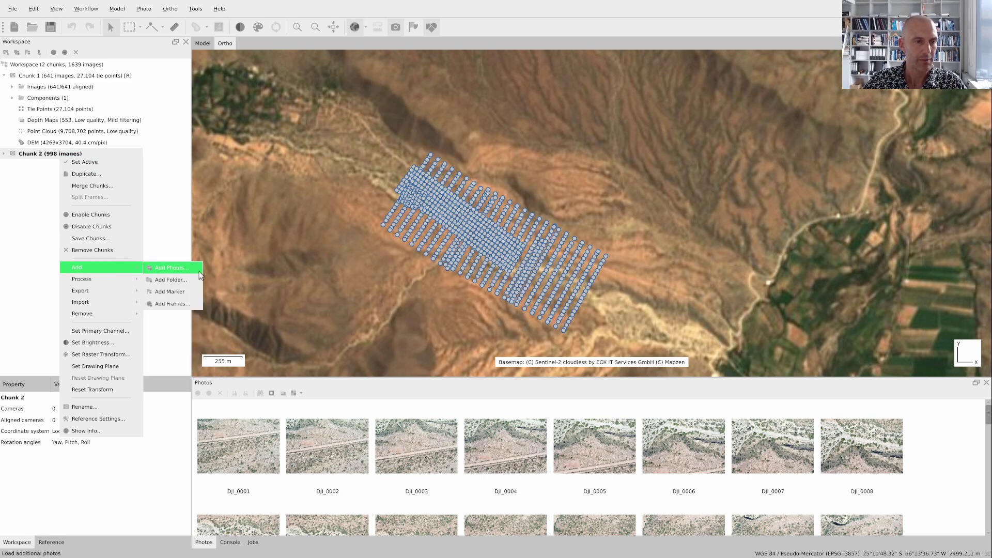
left_click(199, 280)
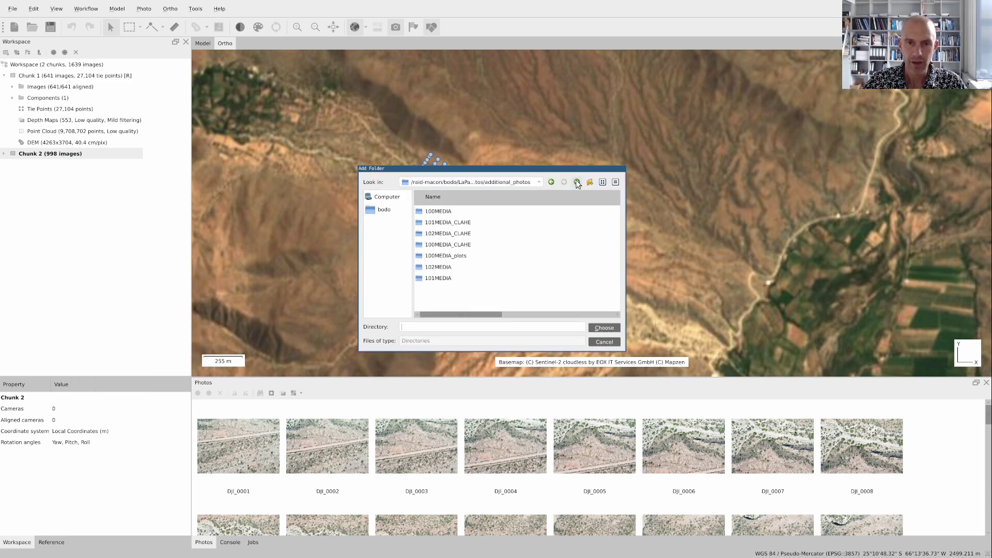
left_click(449, 279)
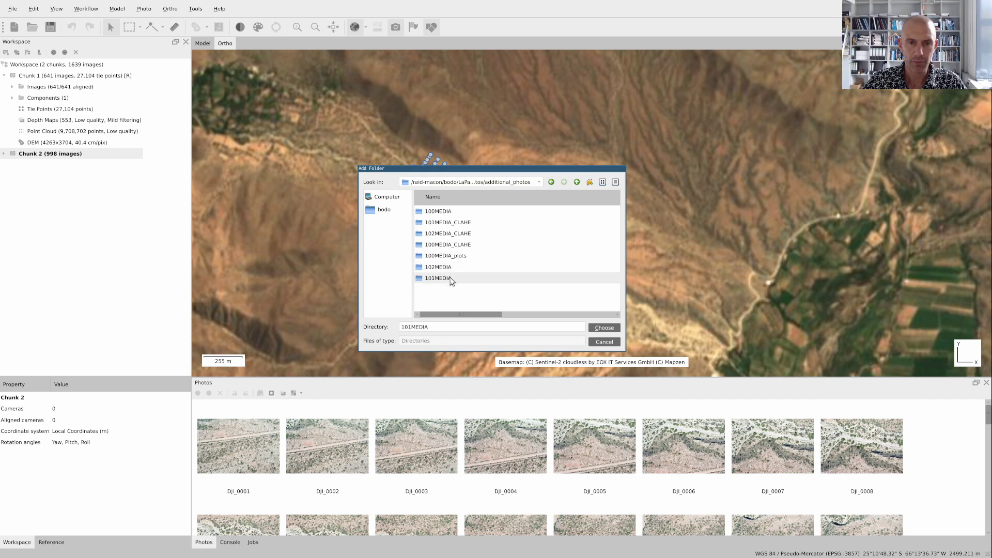
left_click(604, 327)
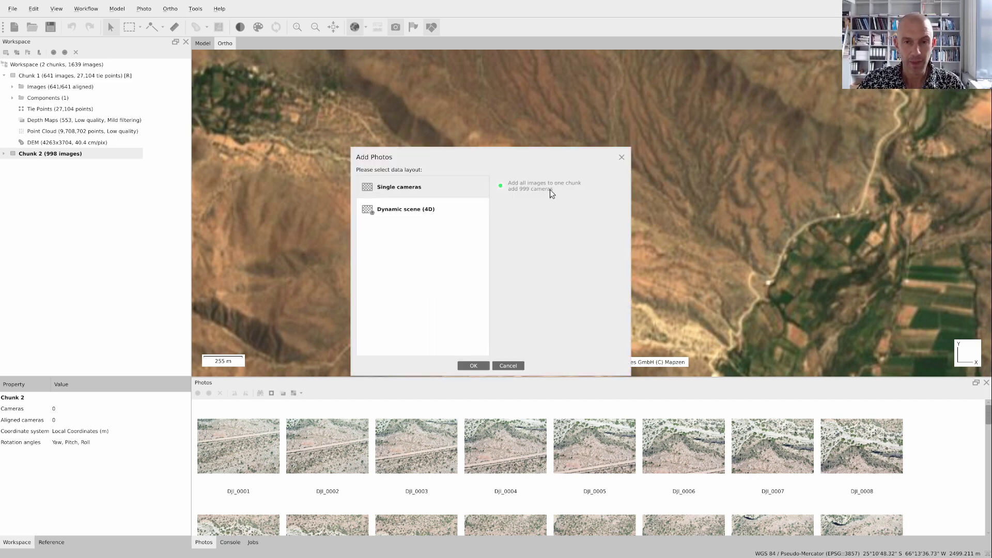
left_click(473, 366)
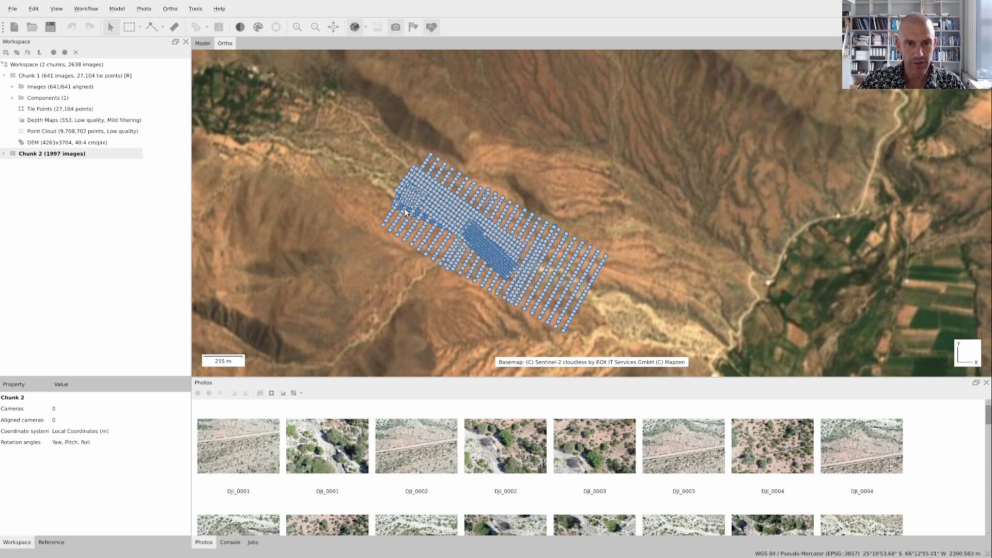
- In Camera Calibration, sort the first group's images by date and time and group those taken from 19:11:11 (DJI_0941) to 19:19:20 (DJI_0102)
left_click(195, 9)
left_click(231, 121)
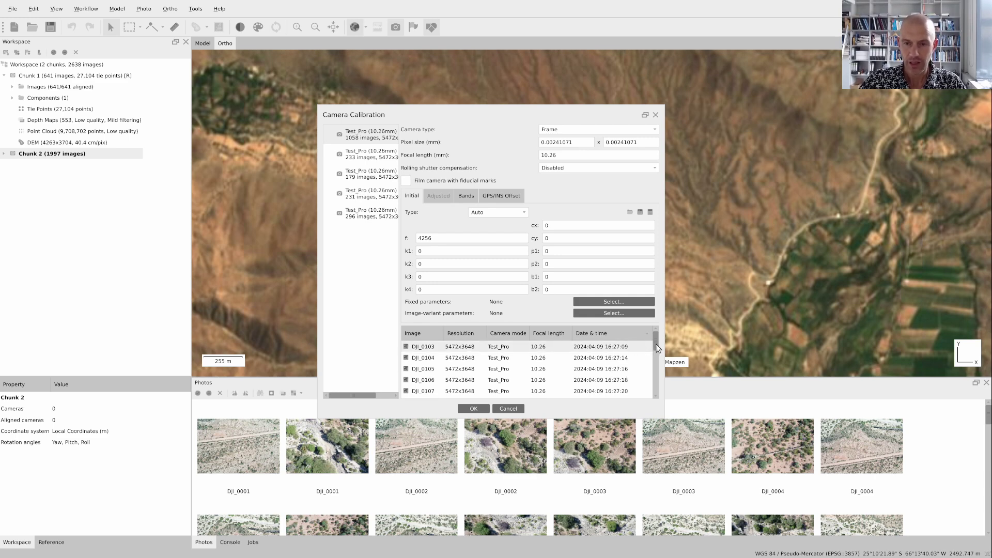
left_click_drag(657, 349, 658, 367)
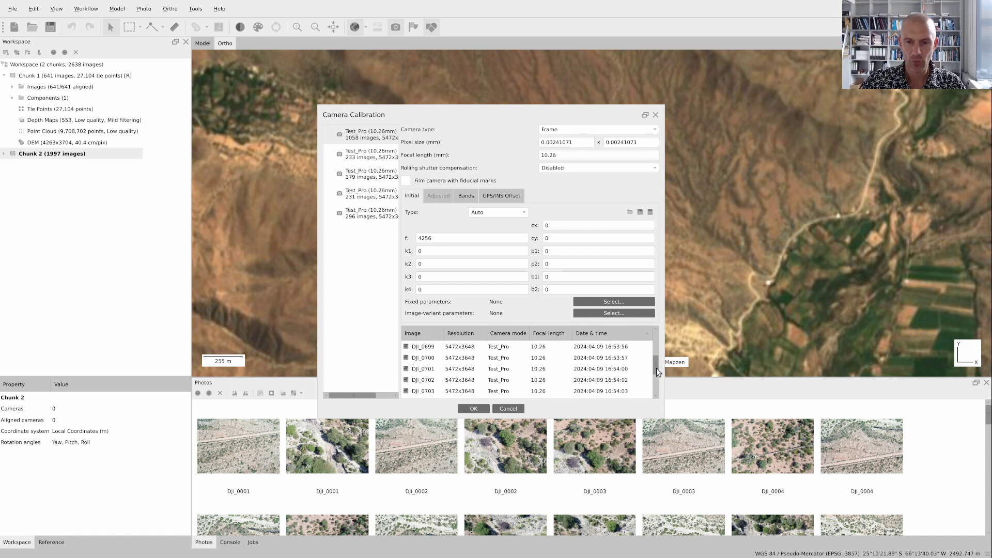
left_click_drag(656, 371, 655, 379)
scroll(605, 382, "down", 4)
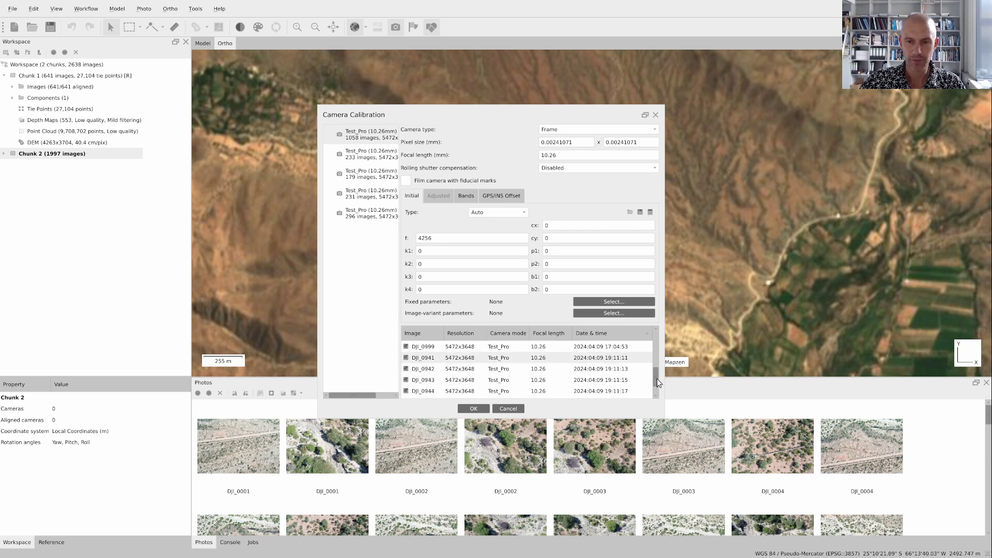
scroll(633, 393, "down", 5)
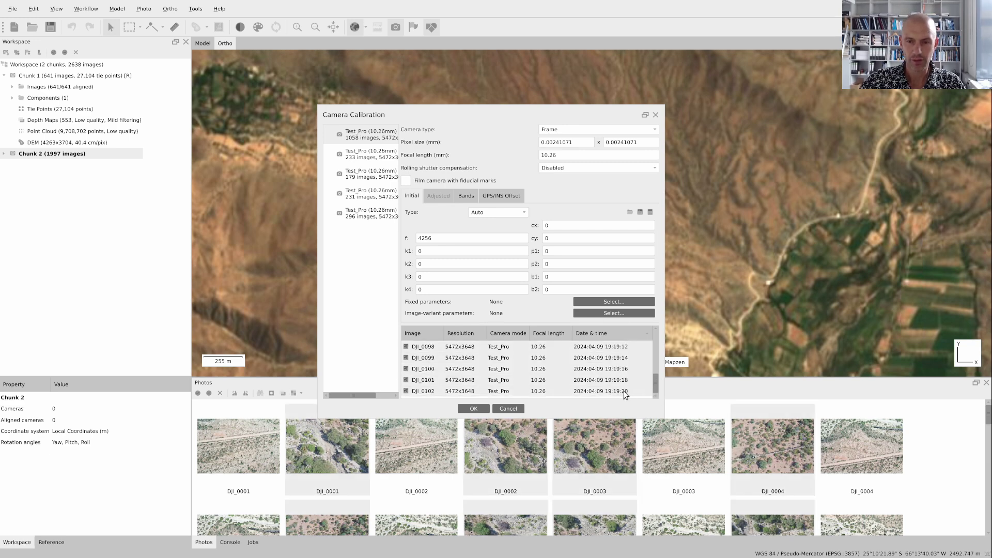
right_click(625, 394)
left_click(651, 397)
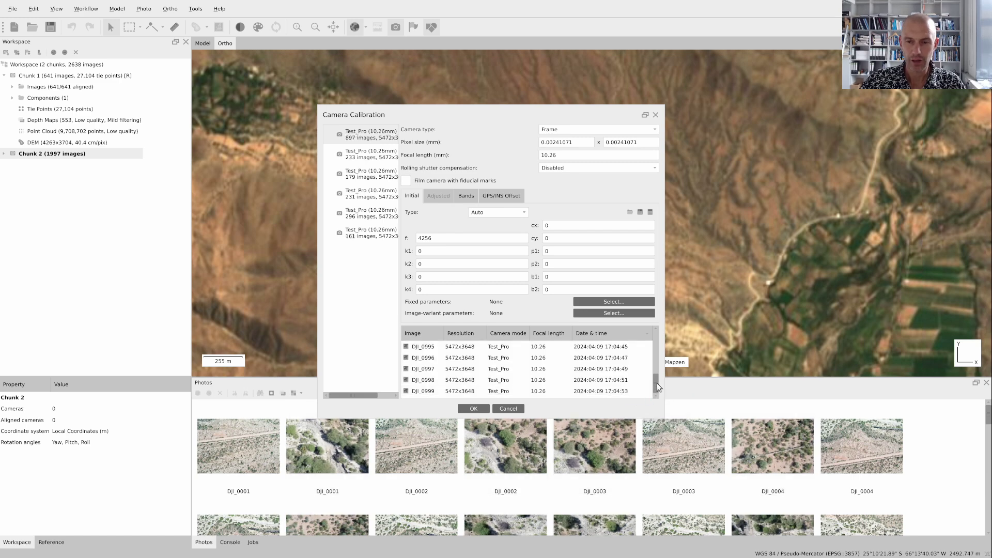
- Create a camera group from images DJI_0112 to DJI_0597 and accept the camera calibration settings
scroll(653, 343, "down", 15)
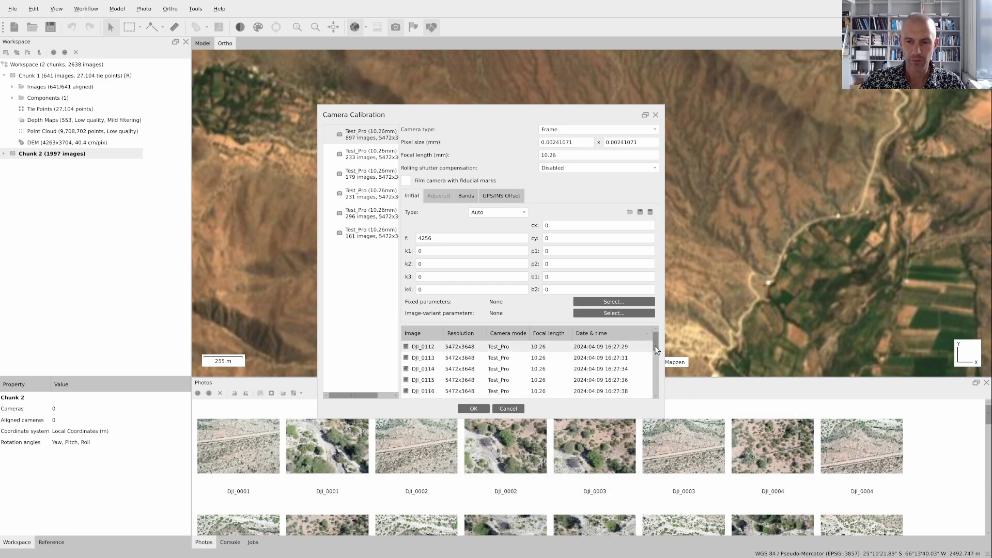
left_click_drag(655, 347, 656, 368)
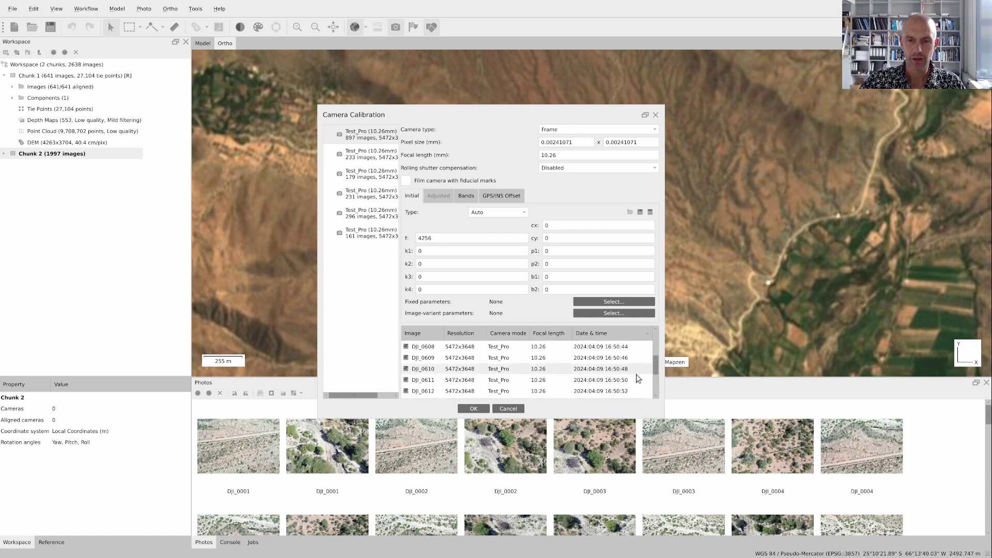
scroll(616, 378, "up", 2)
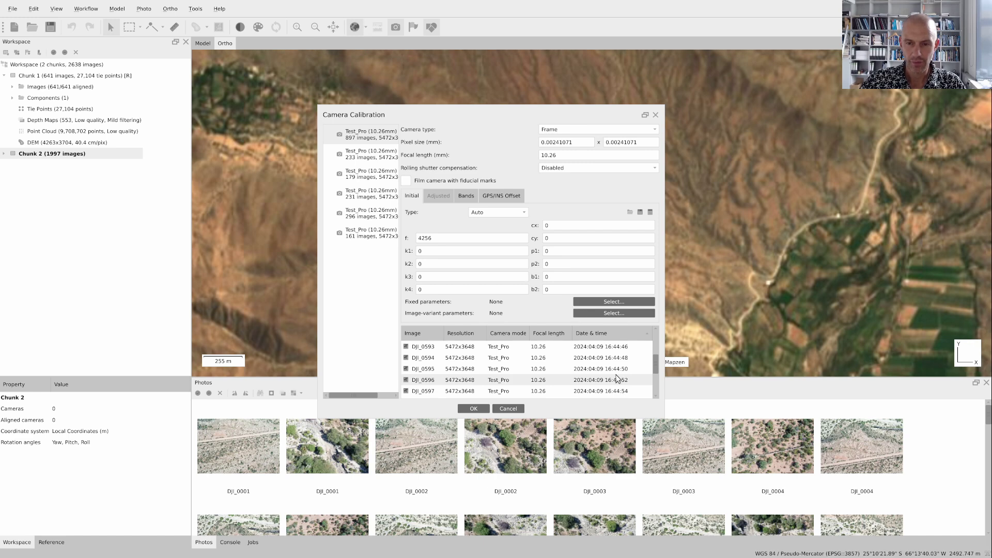
scroll(617, 375, "down", 2)
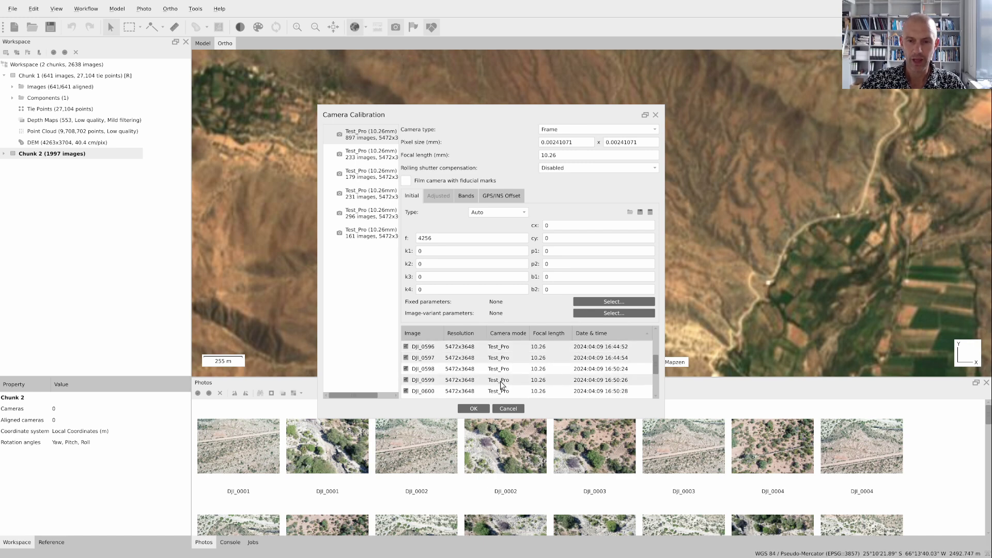
right_click(603, 359)
left_click(621, 366)
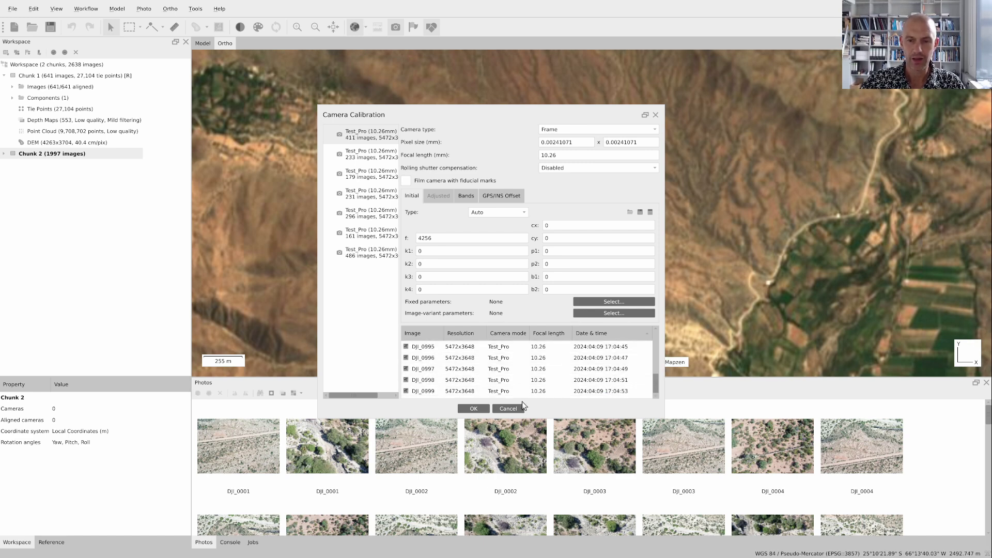
left_click(473, 408)
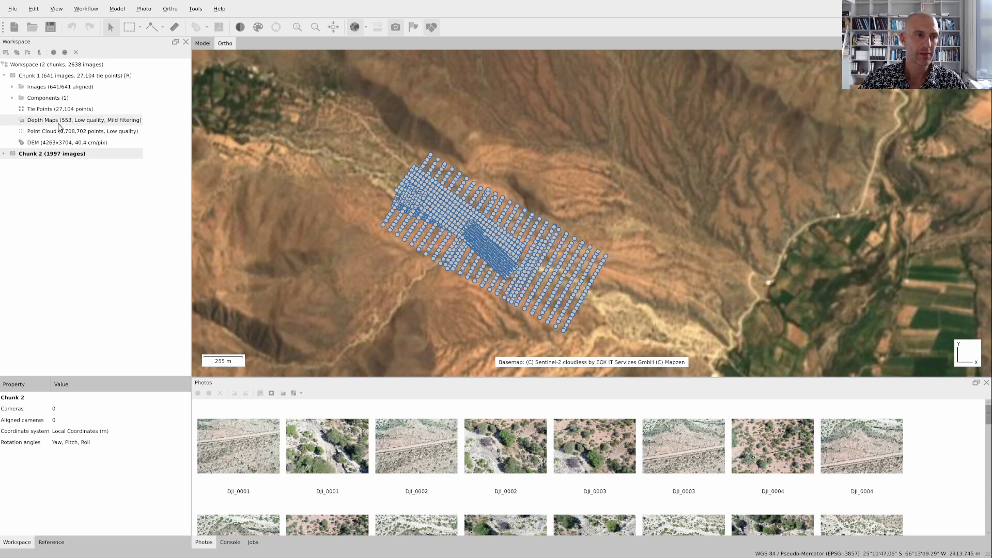
- Add the 102MEDIA folder from additional_photos to Chunk 2 with the Single cameras layout
left_click(195, 8)
left_click(199, 10)
right_click(76, 158)
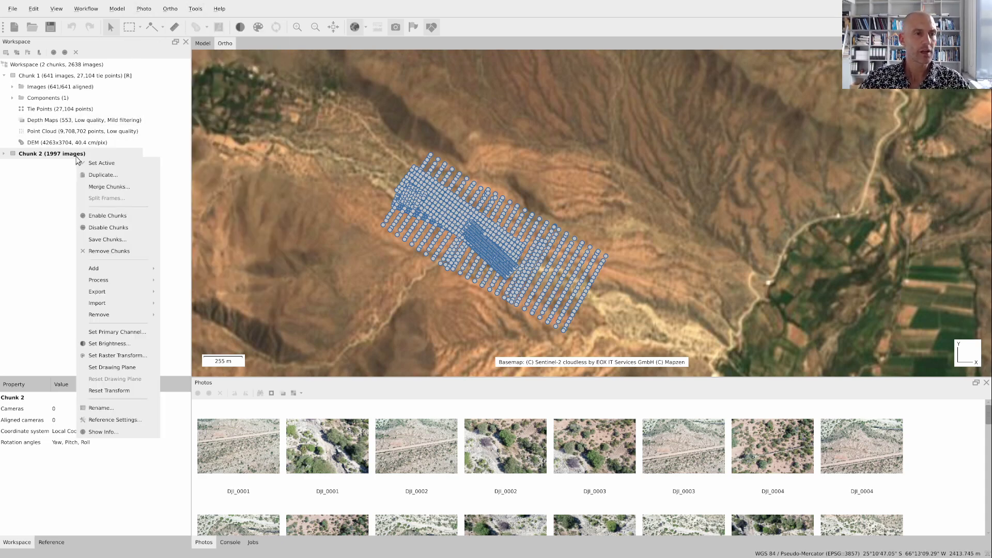
mouse_move(122, 267)
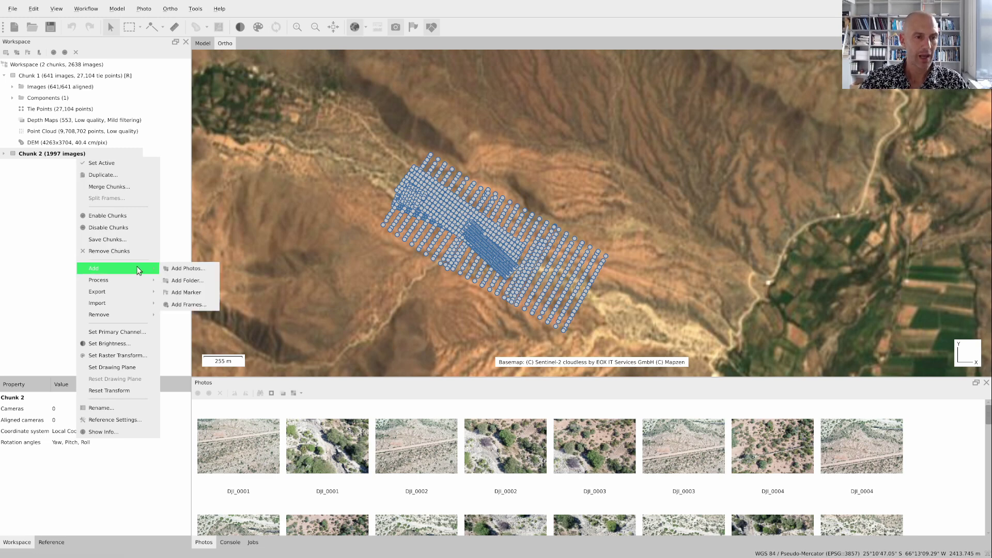
left_click(196, 283)
left_click(577, 182)
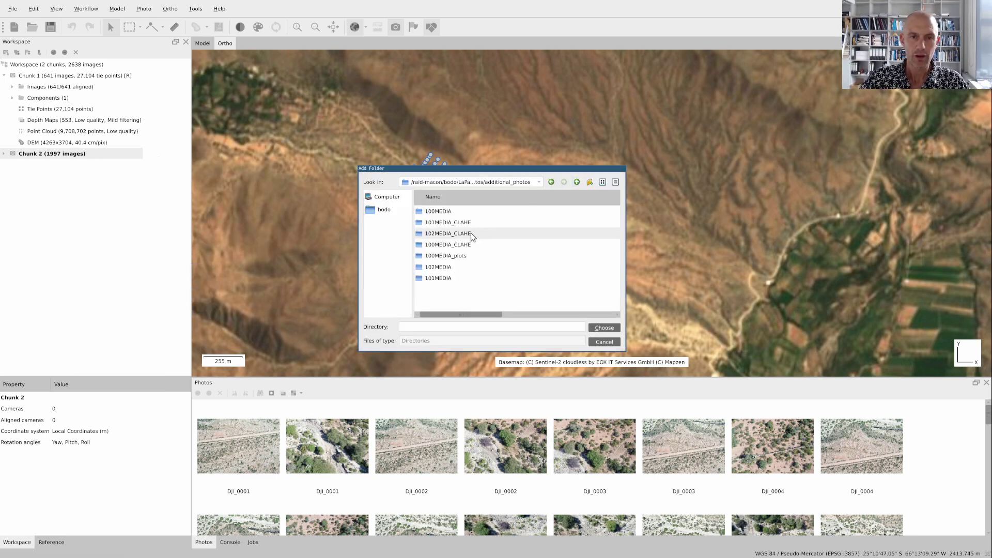
left_click(454, 266)
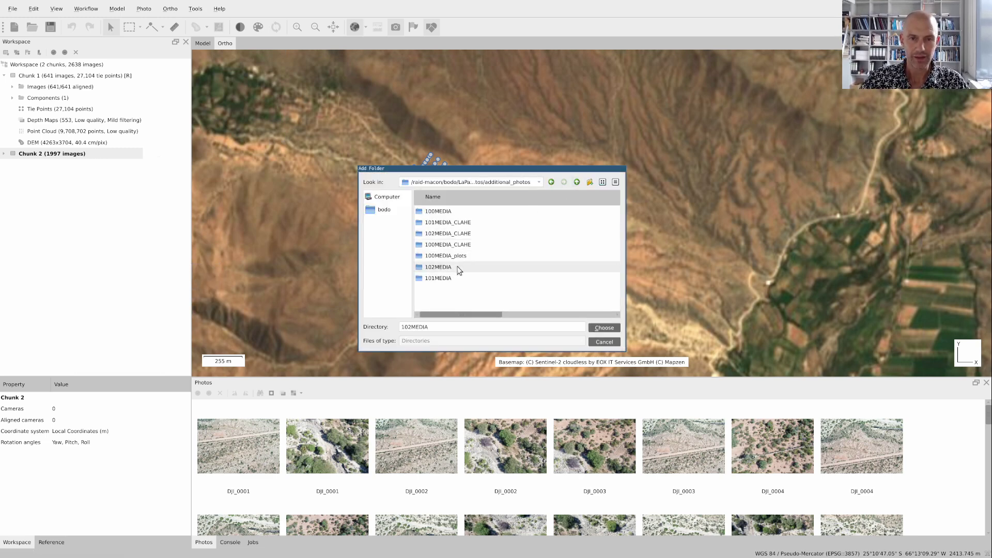
left_click(611, 328)
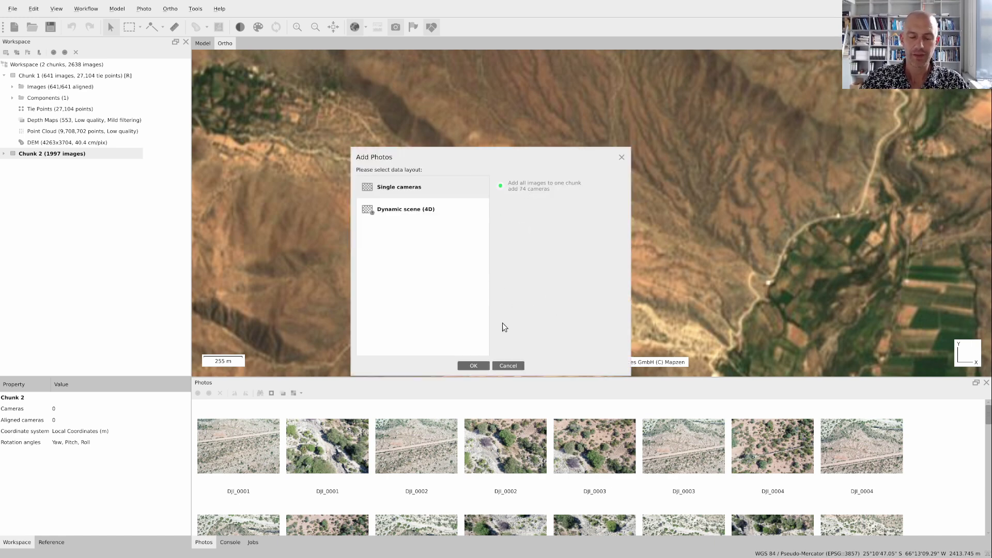
left_click(483, 365)
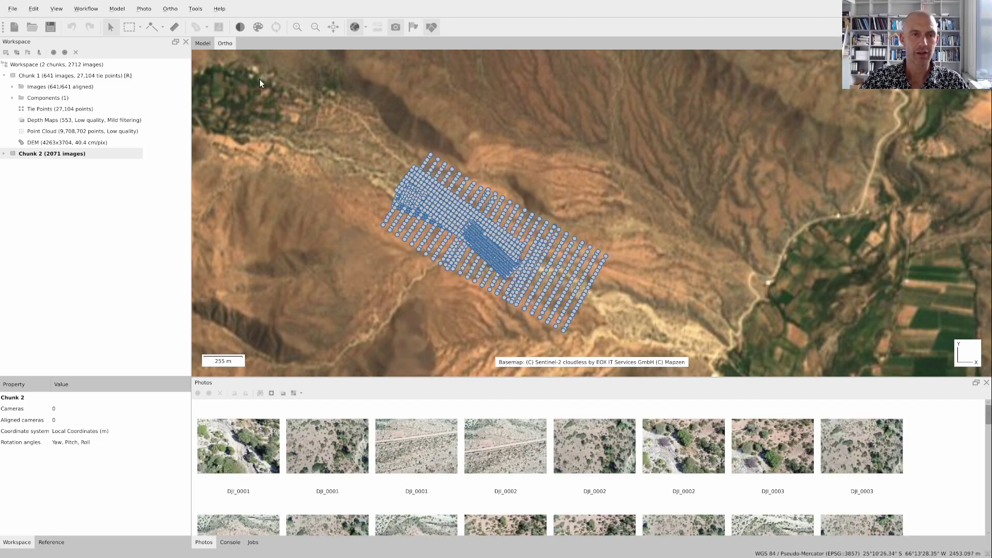
- In Camera Calibration, sort the first group's images by date and time and create a camera group from DJI_0103 to DJI_0111
left_click(194, 8)
left_click(229, 124)
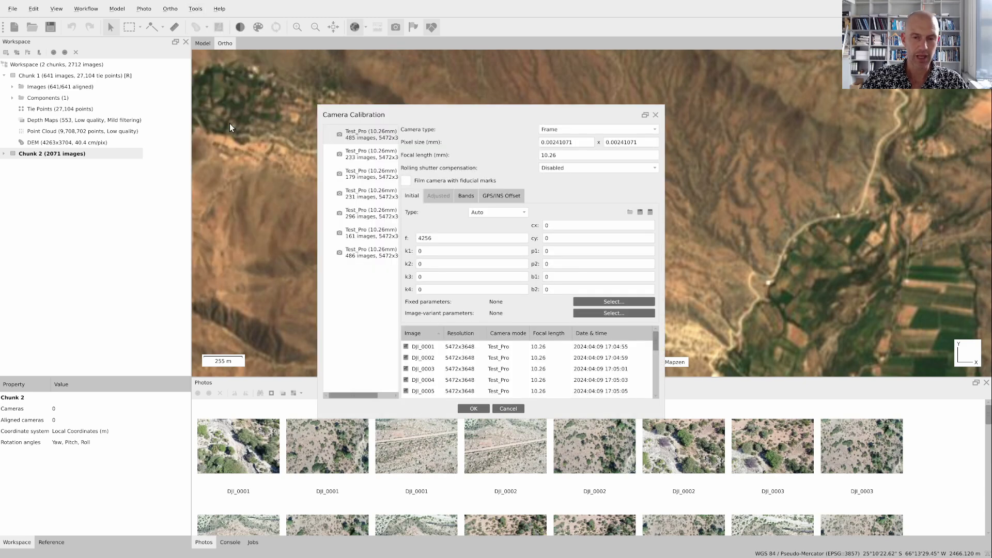
left_click(639, 335)
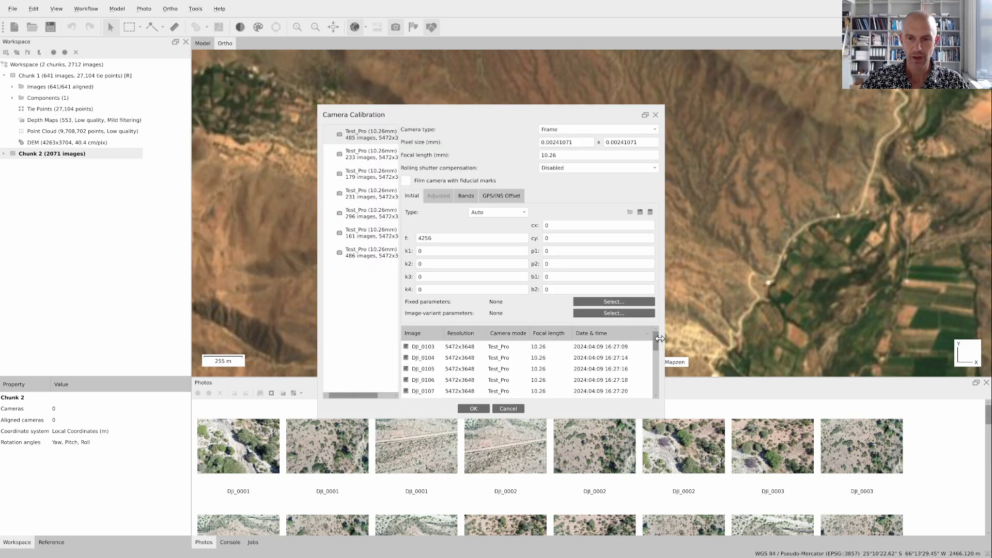
mouse_move(655, 345)
left_mouse_down()
mouse_move(665, 392)
mouse_move(651, 392)
mouse_move(656, 338)
left_mouse_up()
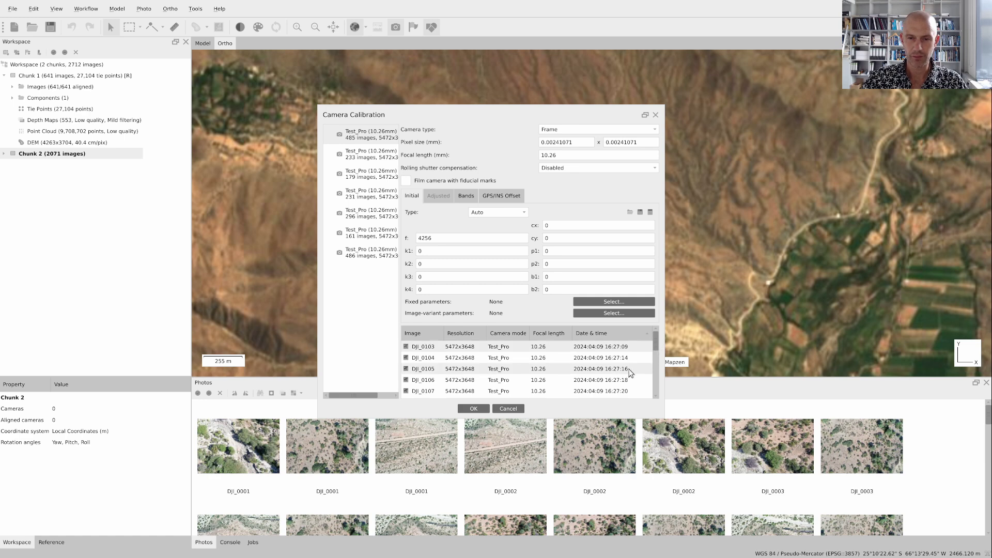
scroll(628, 369, "down", 3)
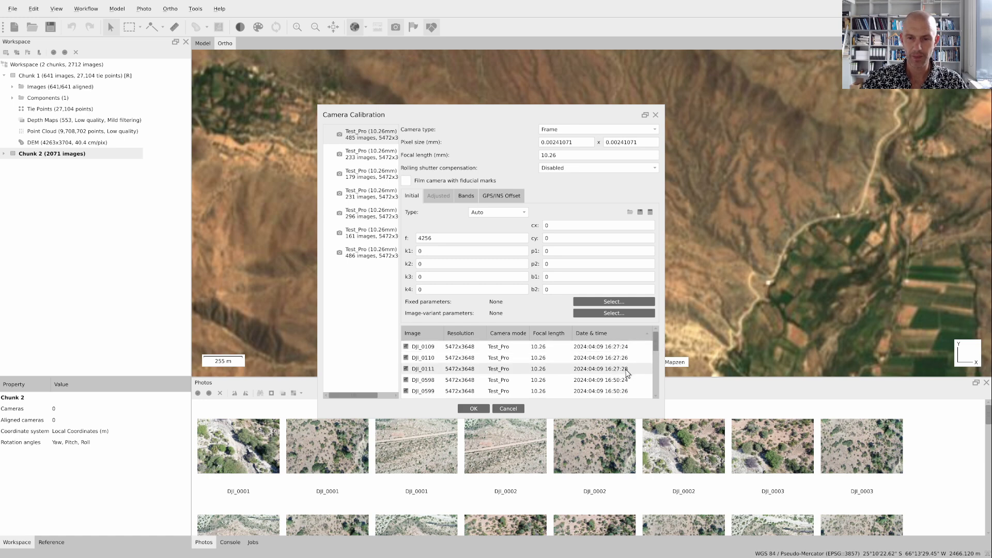
right_click(623, 369)
left_click(637, 375)
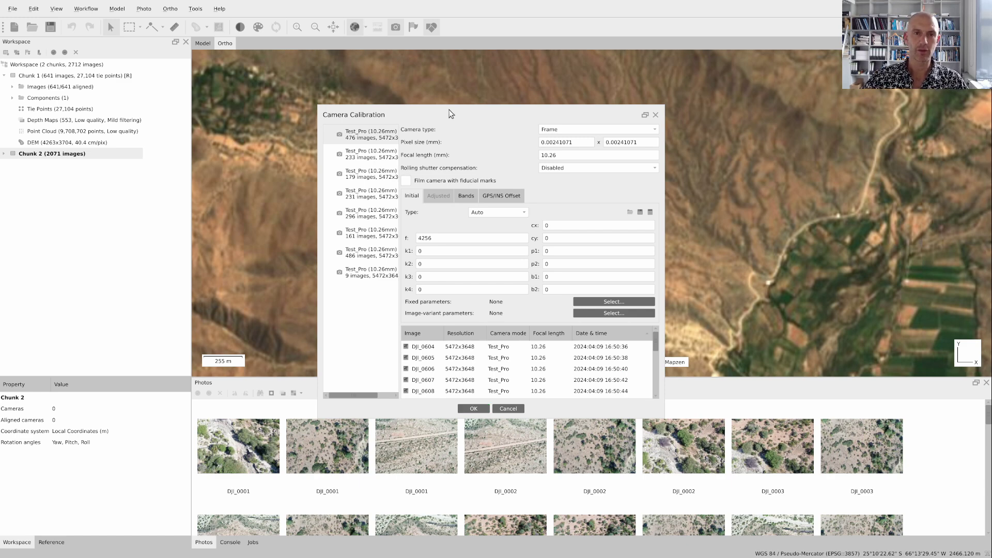
- Move the Camera Calibration dialog off the map and select all images of the first and second groups in turn to check their locations
left_click_drag(447, 114, 769, 110)
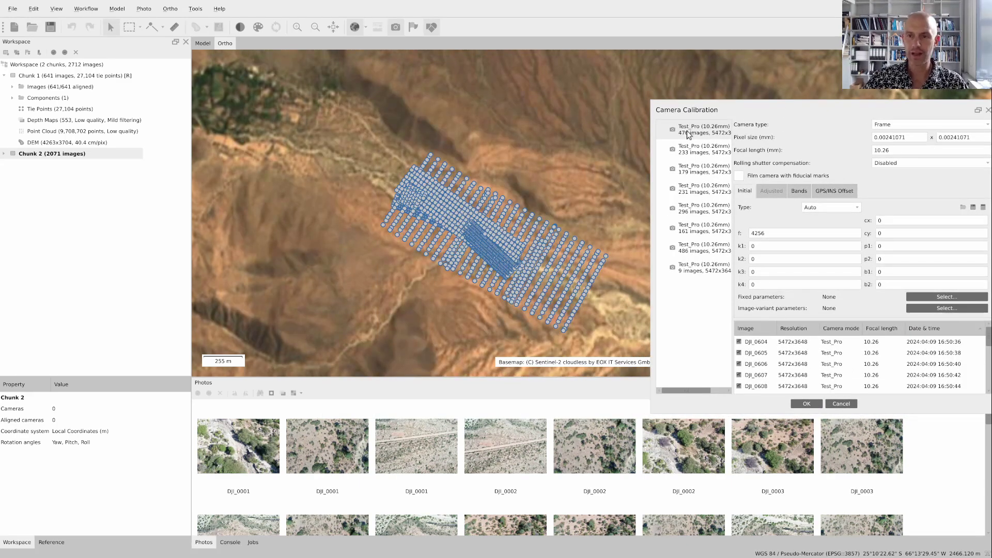
left_click(797, 368)
key("ctrl+a")
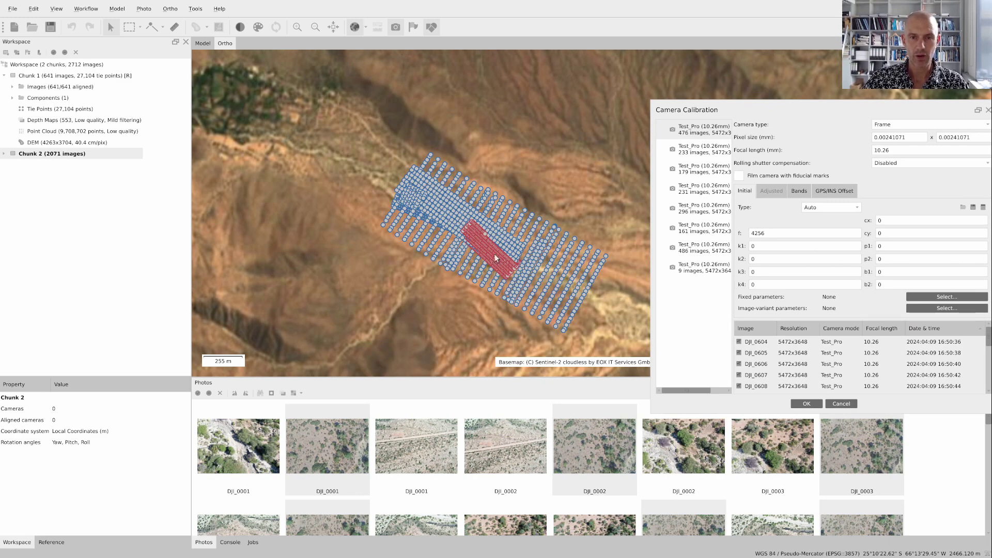
left_click(695, 150)
left_click(775, 354)
key("ctrl+a")
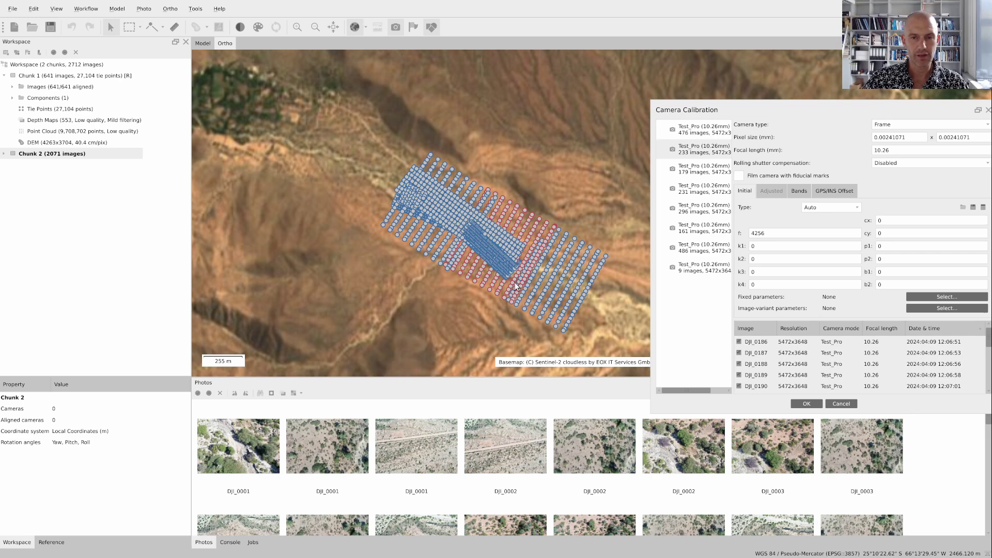
- Select all images of the third and fourth camera groups in turn to check their locations on the map
left_click(695, 169)
left_click(775, 355)
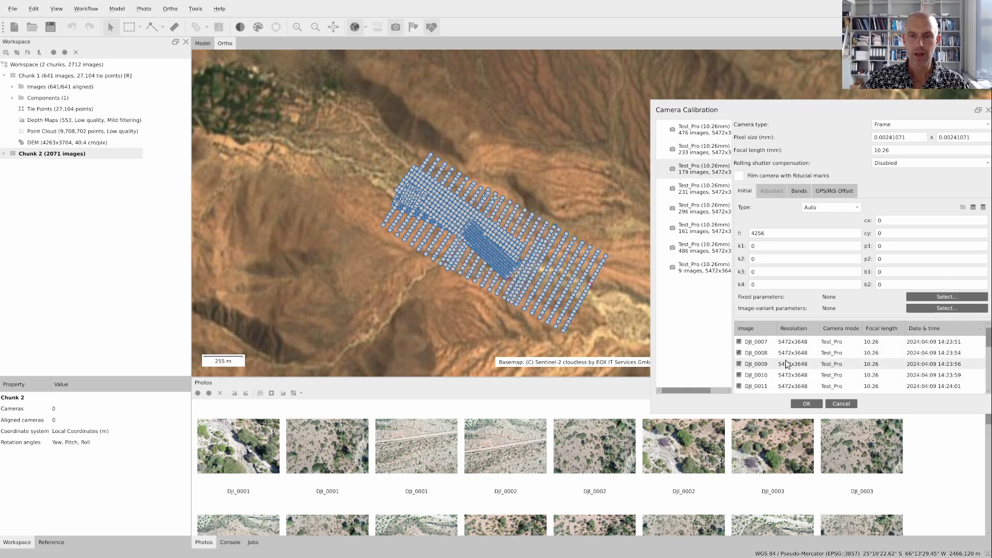
key("ctrl+a")
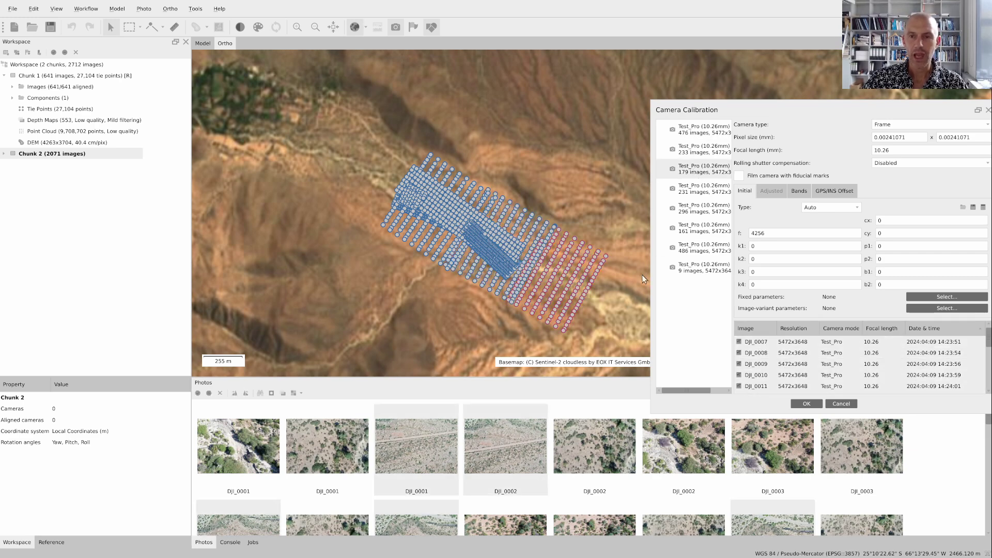
left_click(695, 189)
left_click(779, 353)
key("ctrl+a")
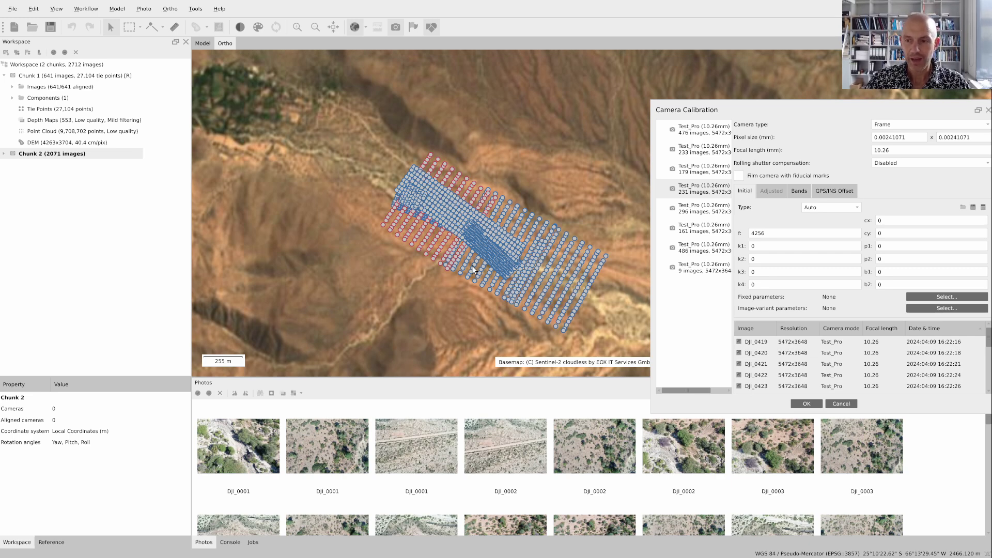
- Select all images of the fifth, sixth and seventh camera groups in turn to check their locations, and accept the camera calibration
left_click(702, 208)
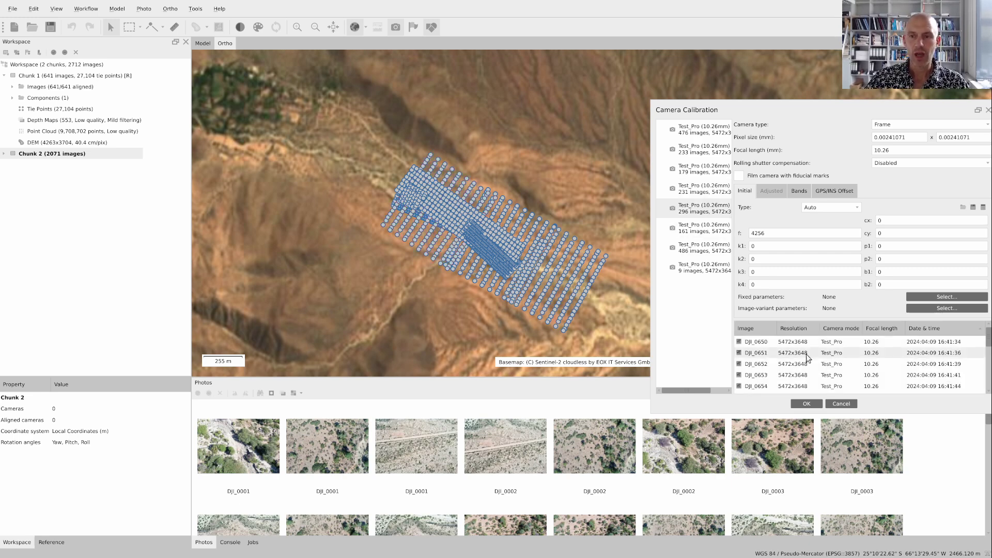
key("ctrl+a")
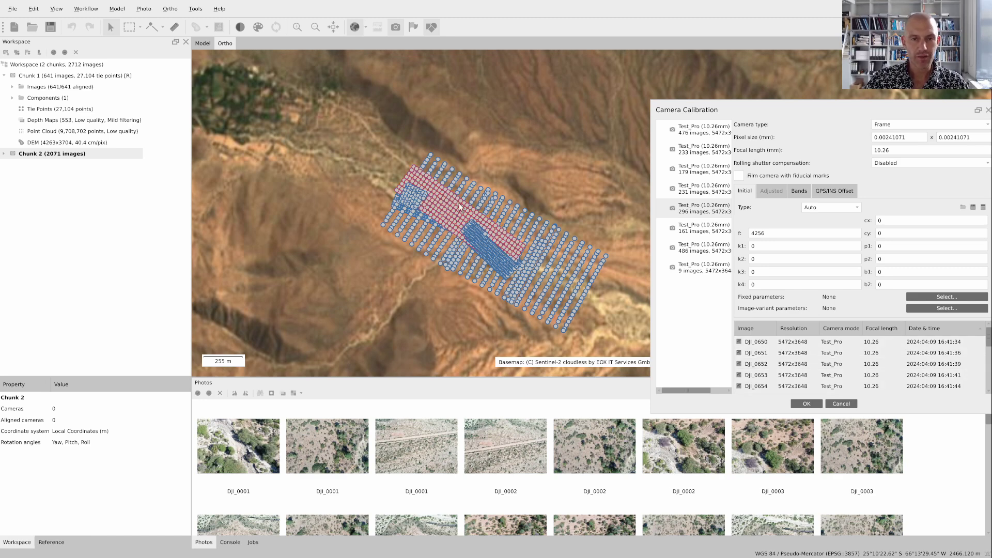
left_click(716, 227)
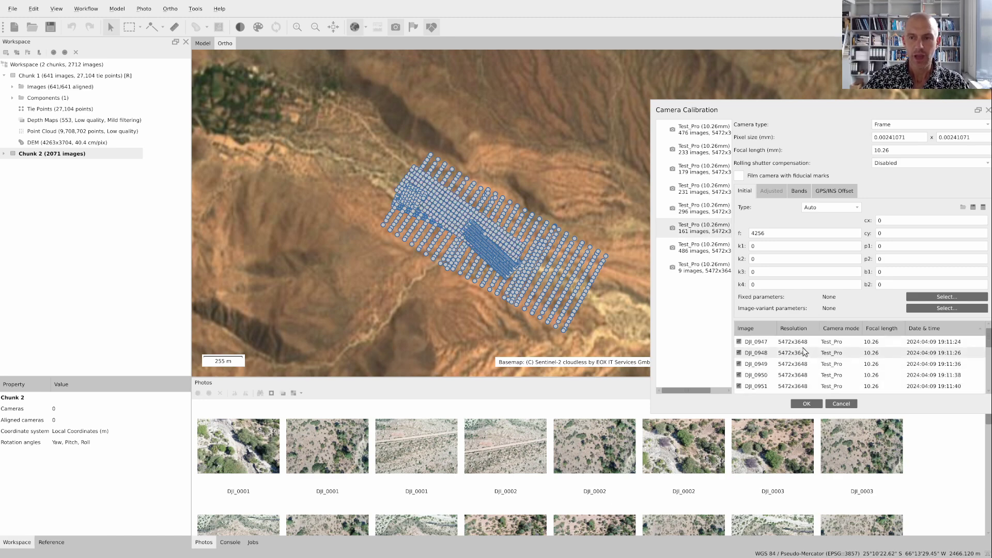
key("ctrl+a")
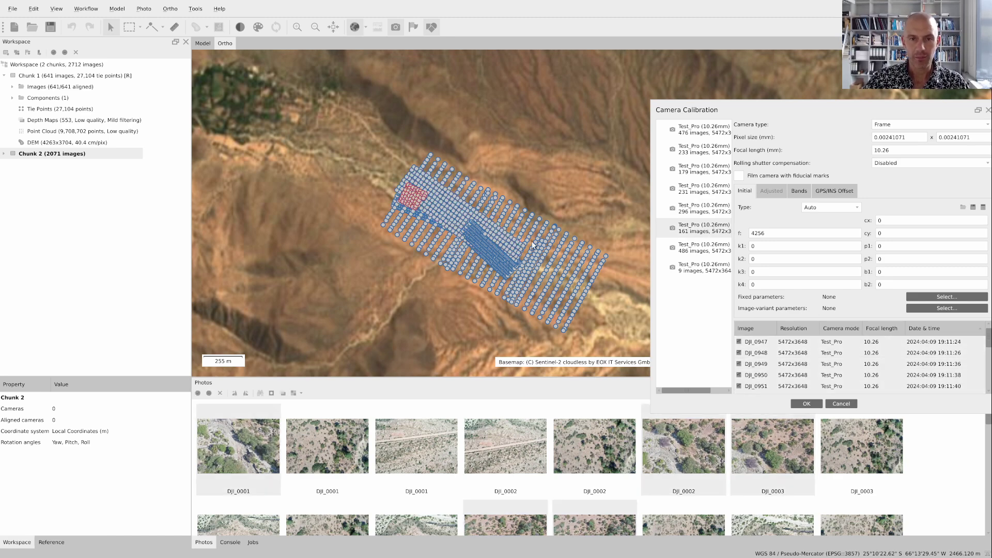
left_click(678, 251)
key("ctrl+a")
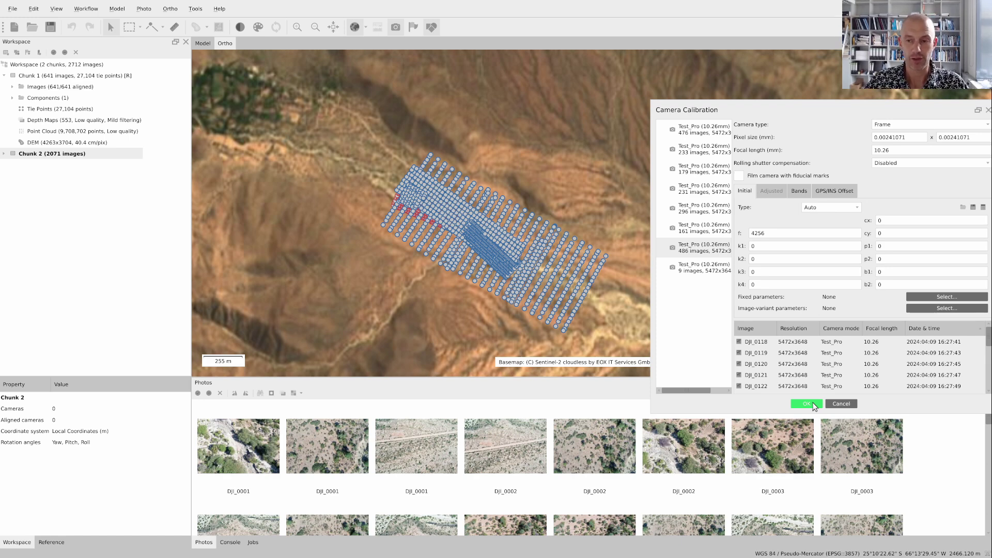
left_click(807, 403)
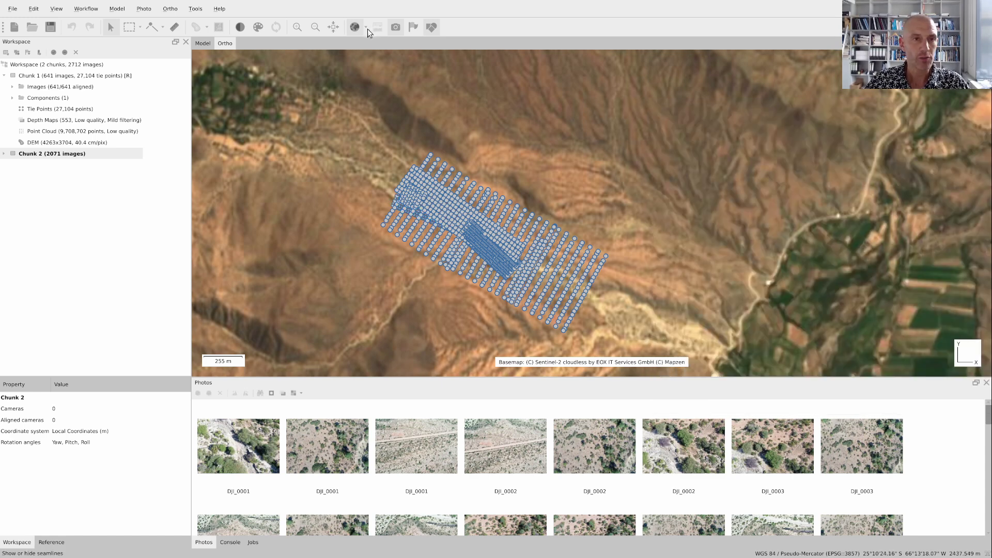
- Fit the ortho view to all camera positions of Chunk 2 and hide the basemap
left_click(199, 43)
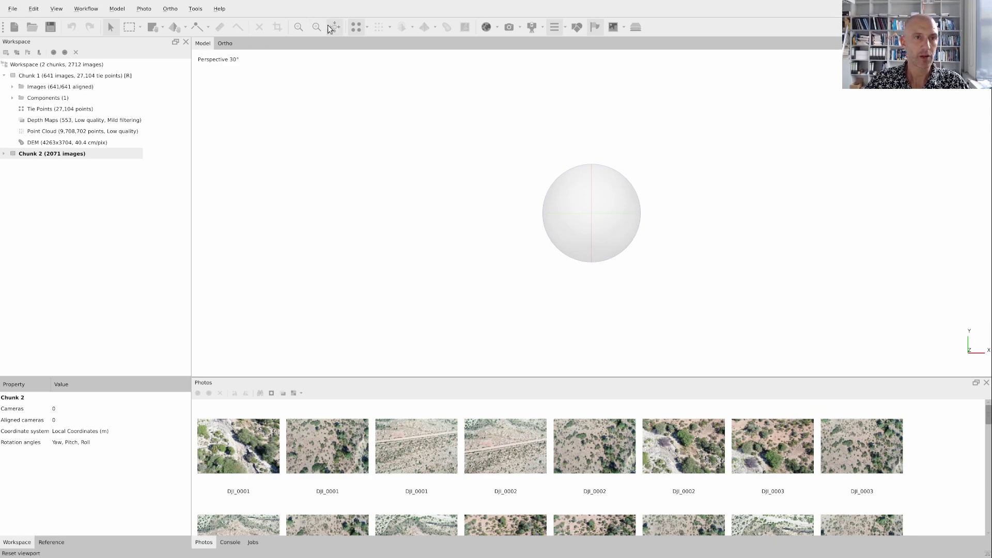
left_click(223, 43)
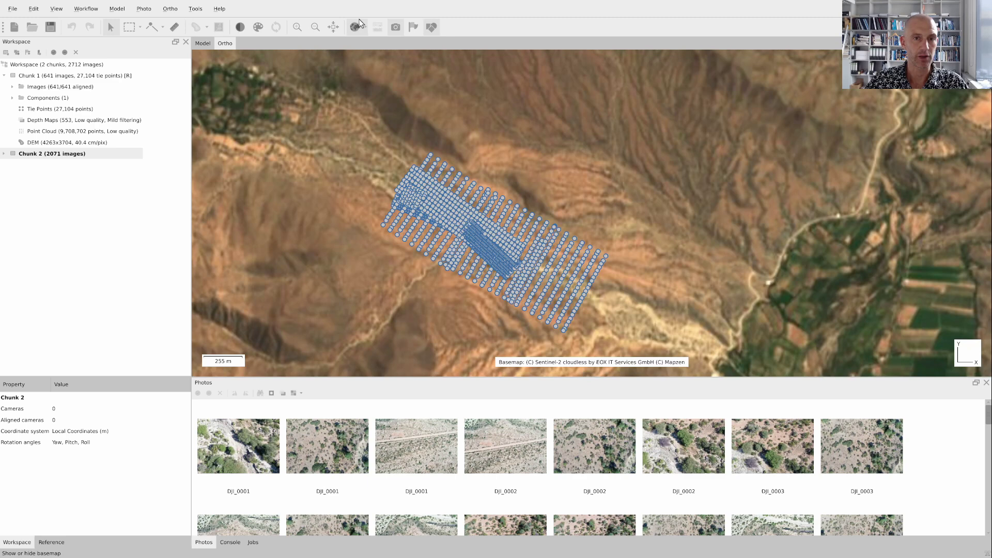
left_click(333, 27)
mouse_move(578, 281)
left_mouse_down()
mouse_move(606, 250)
mouse_move(579, 289)
left_mouse_up()
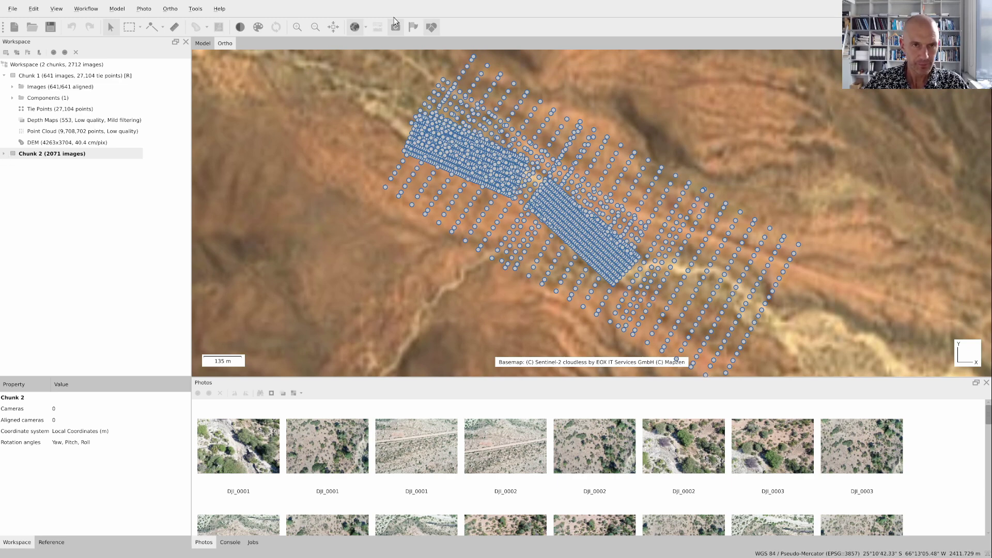
left_click(355, 28)
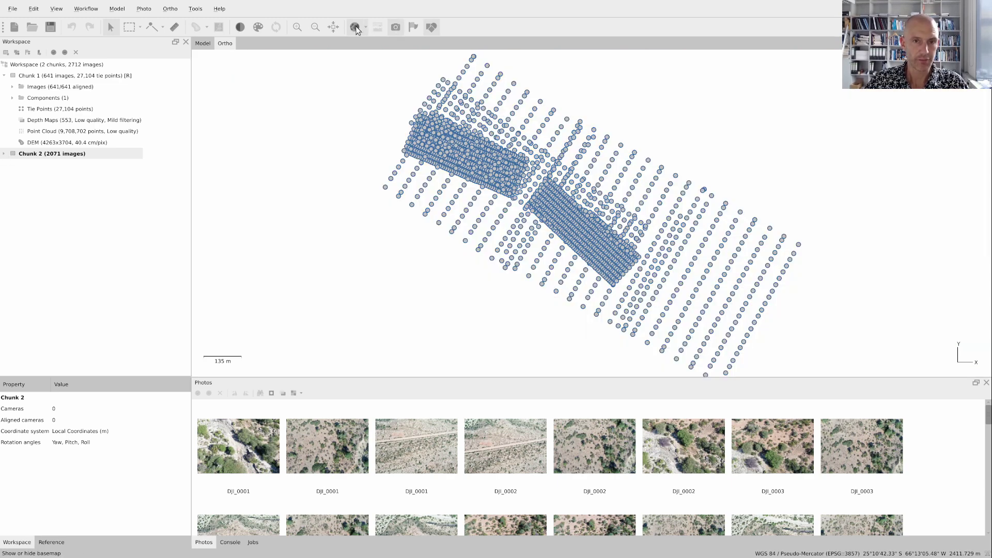
- Show the cameras of Chunk 2 in the 3D model view and inspect the flight heights from the side
left_click(203, 44)
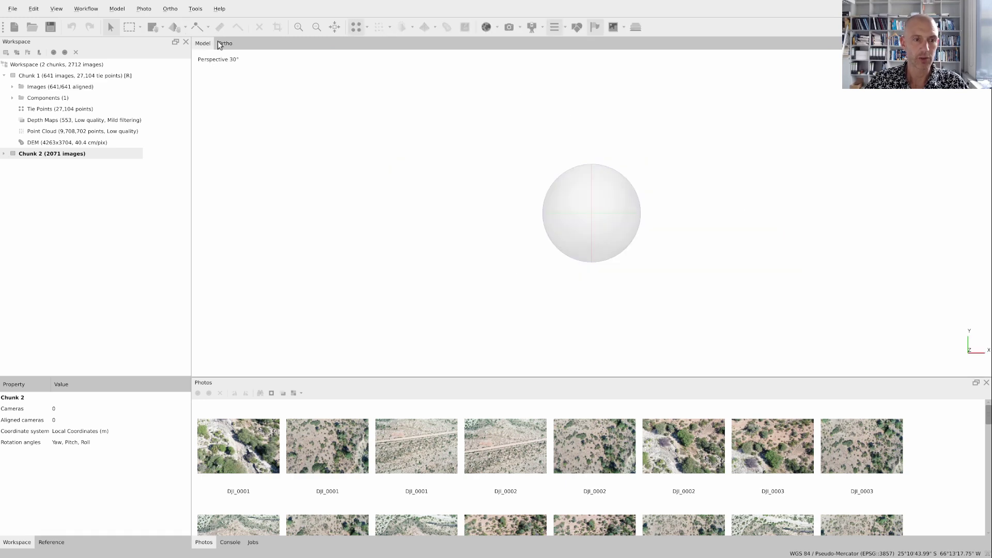
left_click(509, 28)
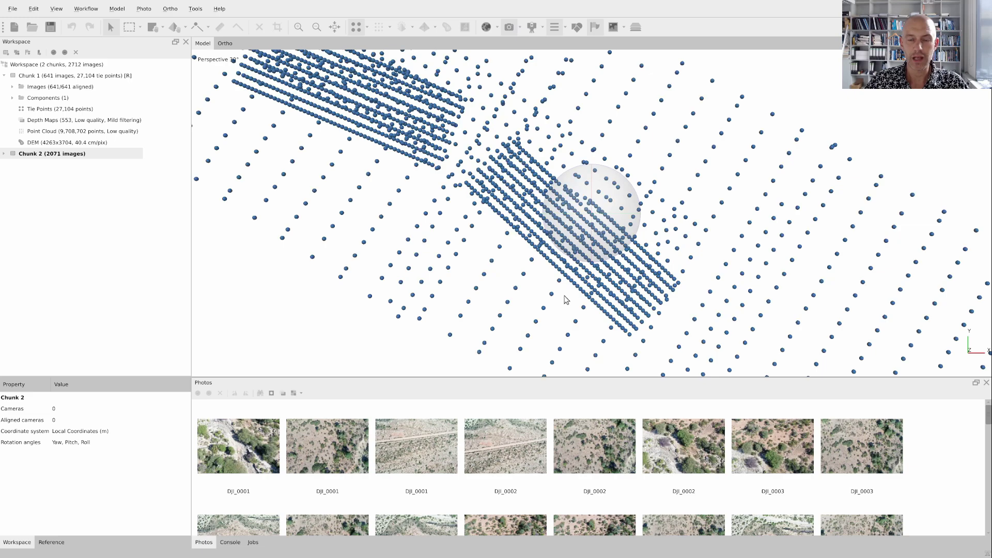
left_click_drag(565, 299, 602, 209)
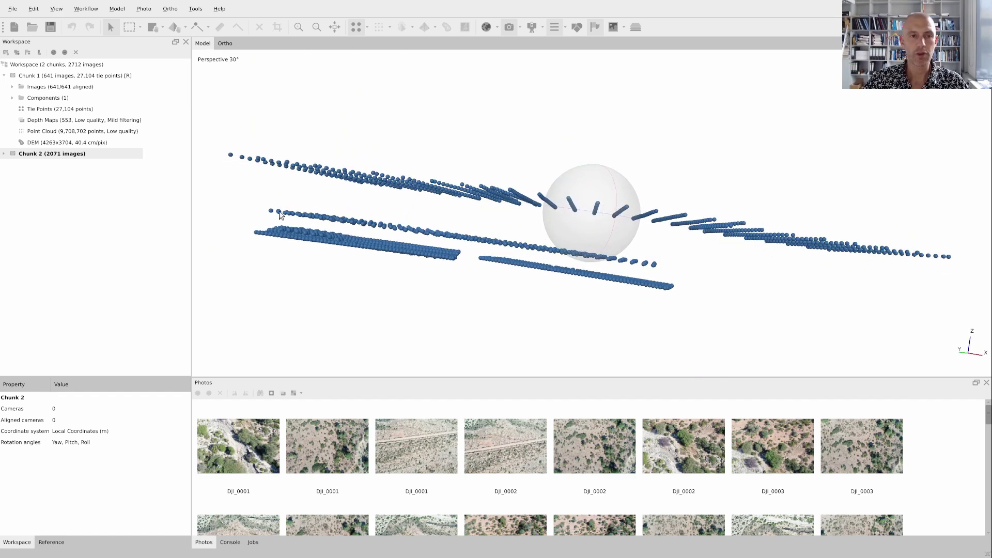
left_click_drag(439, 231, 581, 257)
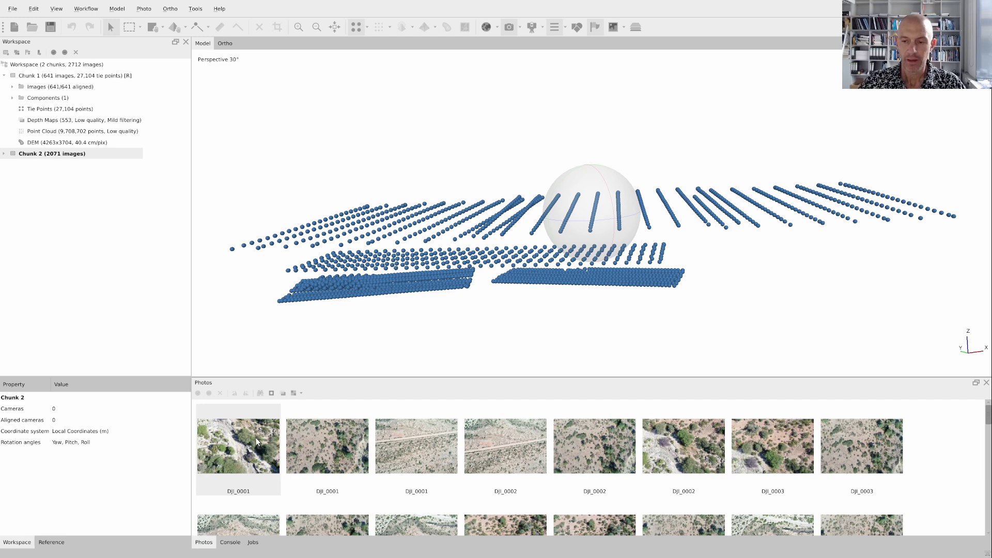
- Open the first DJI_0001 photo and browse the photo thumbnails for an image with a ground target
double_click(240, 435)
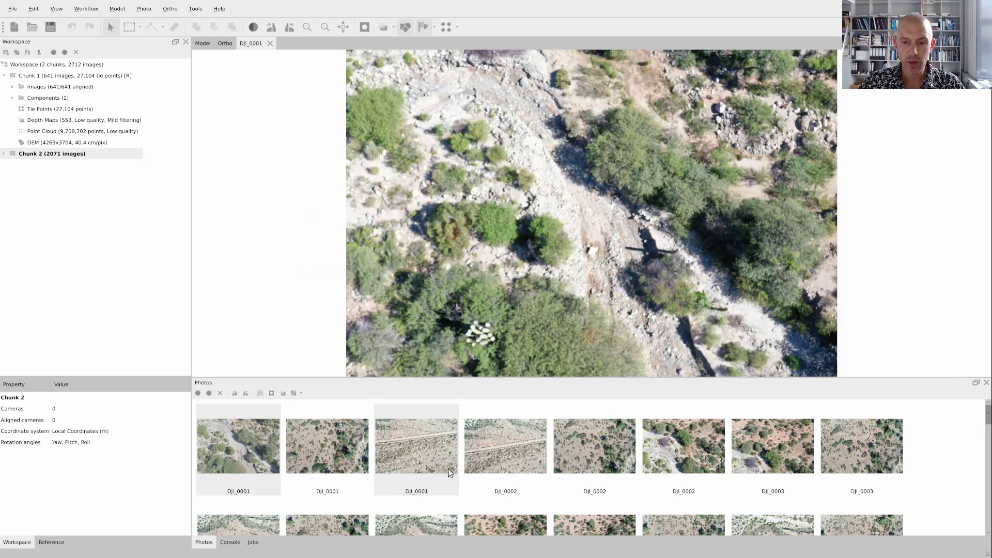
scroll(447, 468, "down", 2)
scroll(448, 469, "down", 4)
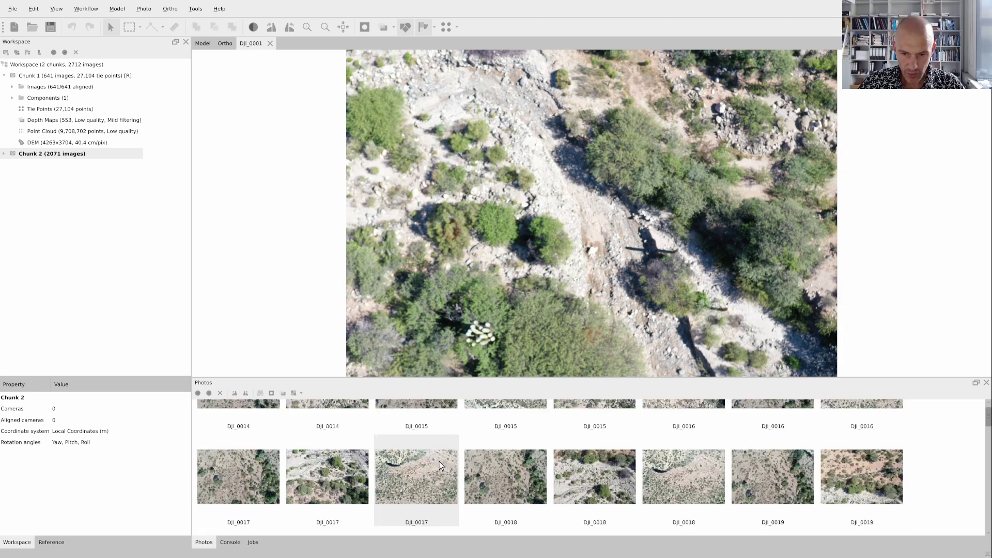
scroll(505, 479, "down", 4)
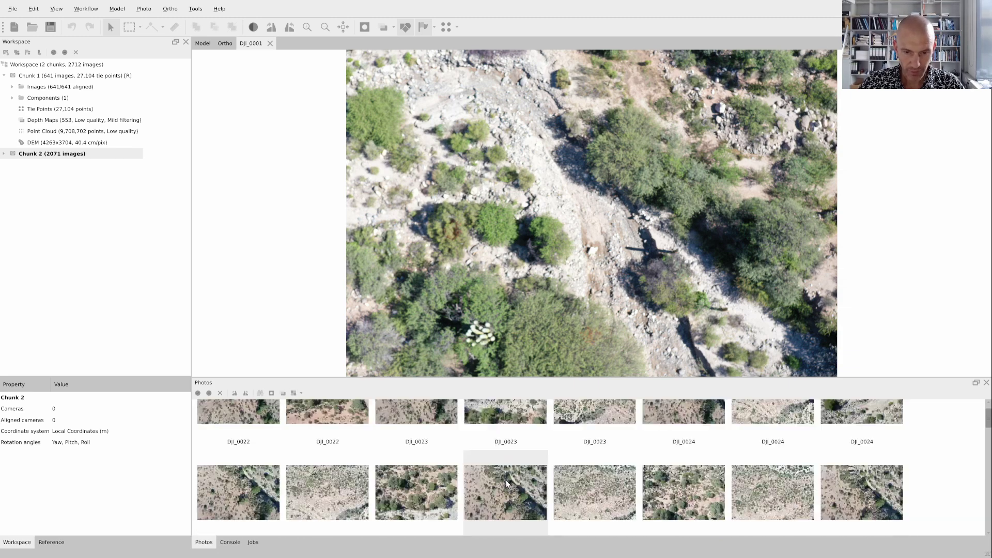
scroll(506, 482, "down", 5)
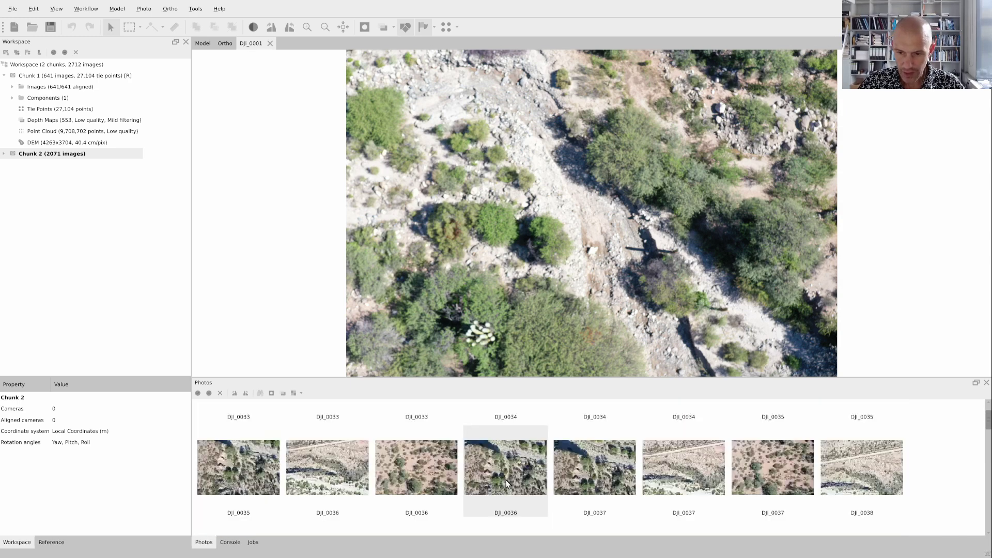
scroll(506, 483, "down", 3)
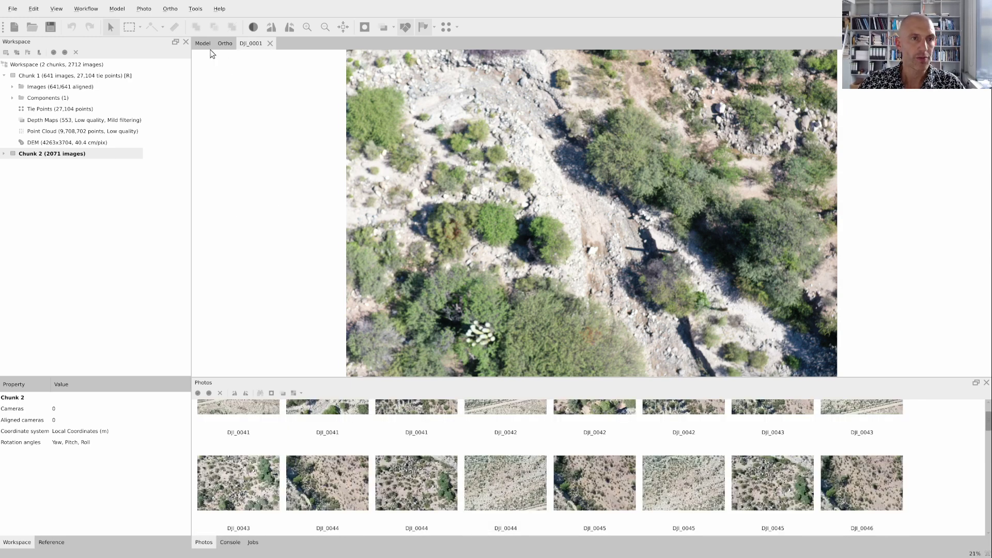
- In the reset 3D model view, select a rectangle of cameras over the upper part of the central dense block and filter the photos by these cameras
left_click(204, 44)
left_click(335, 27)
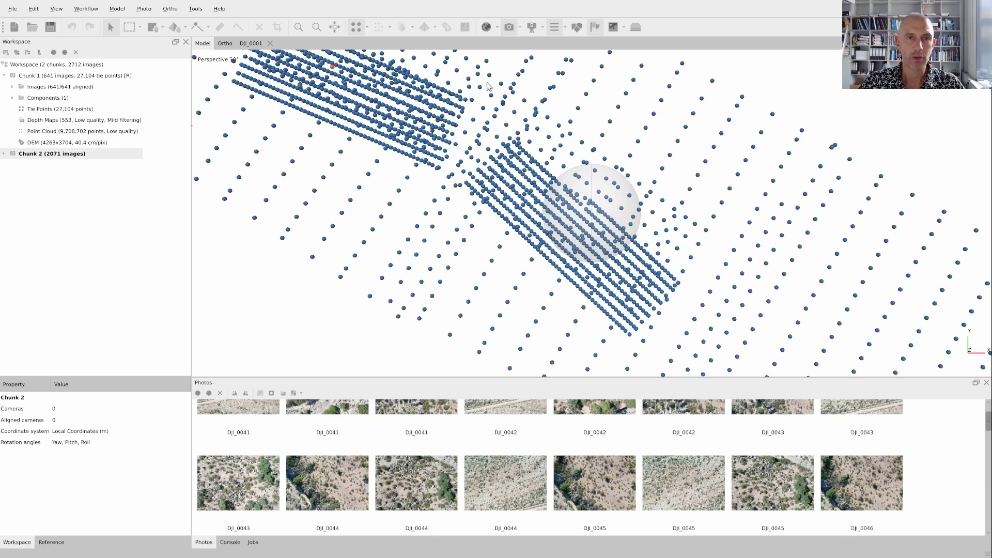
left_click(129, 26)
left_click_drag(506, 129, 618, 232)
right_click(562, 189)
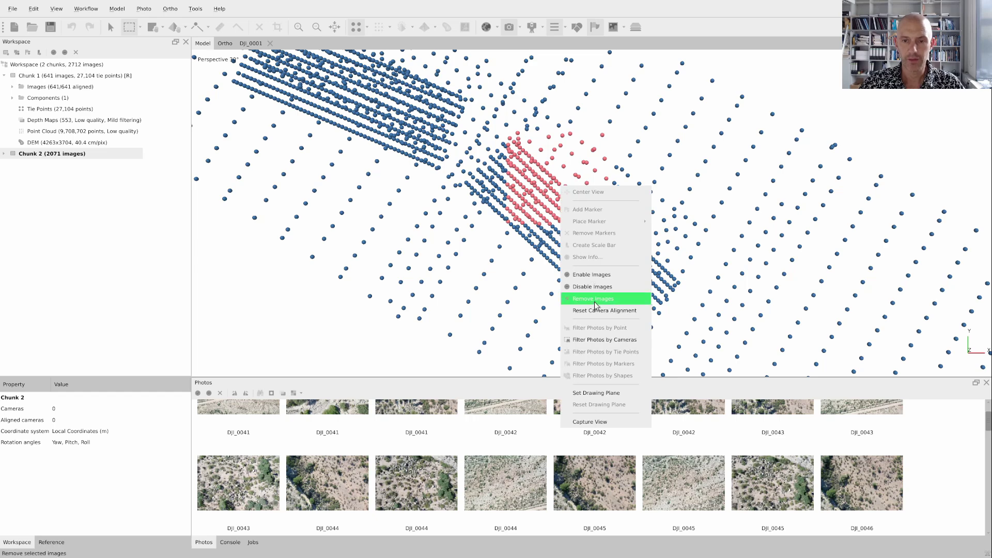
left_click(607, 340)
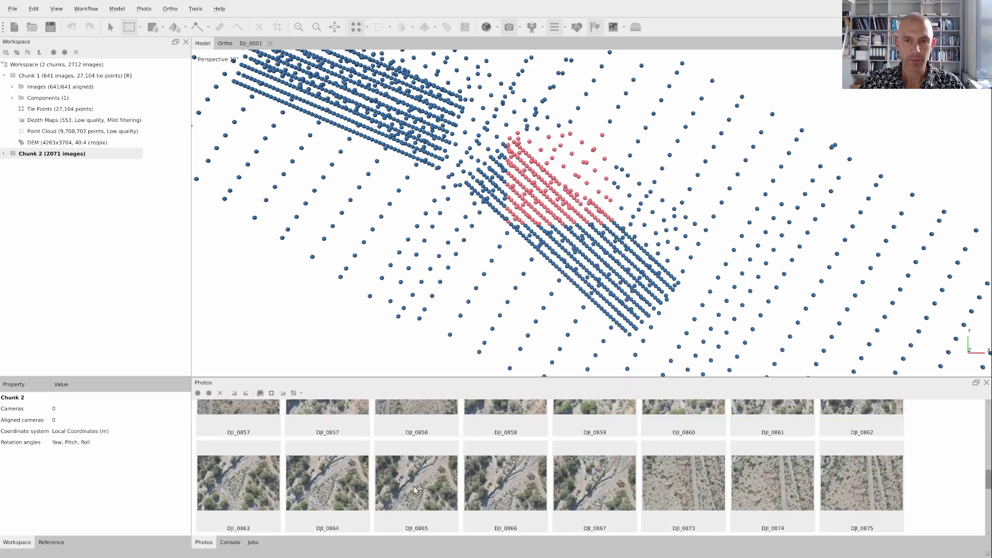
- Open photo DJI_0865 and examine the white coded target on the ground at close range
double_click(414, 485)
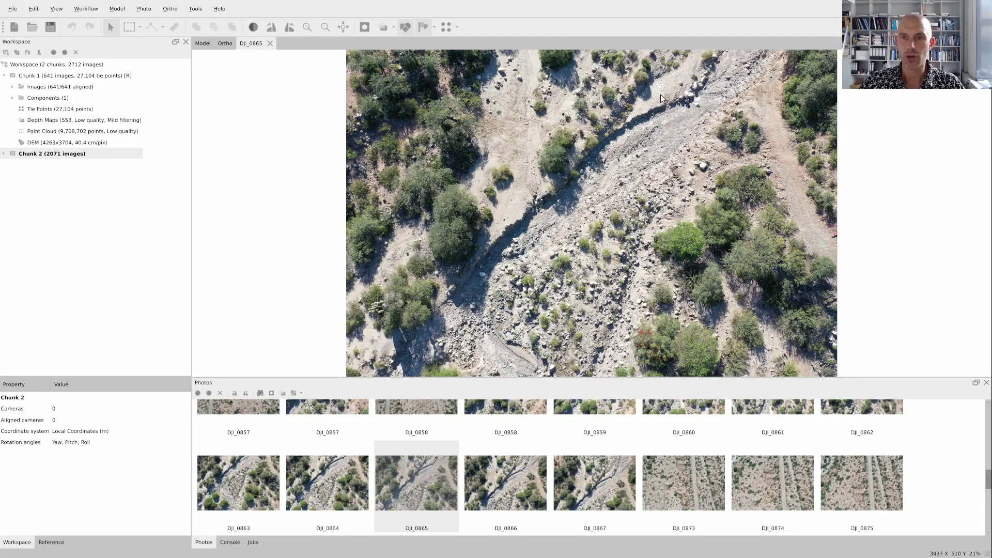
scroll(660, 96, "up", 15)
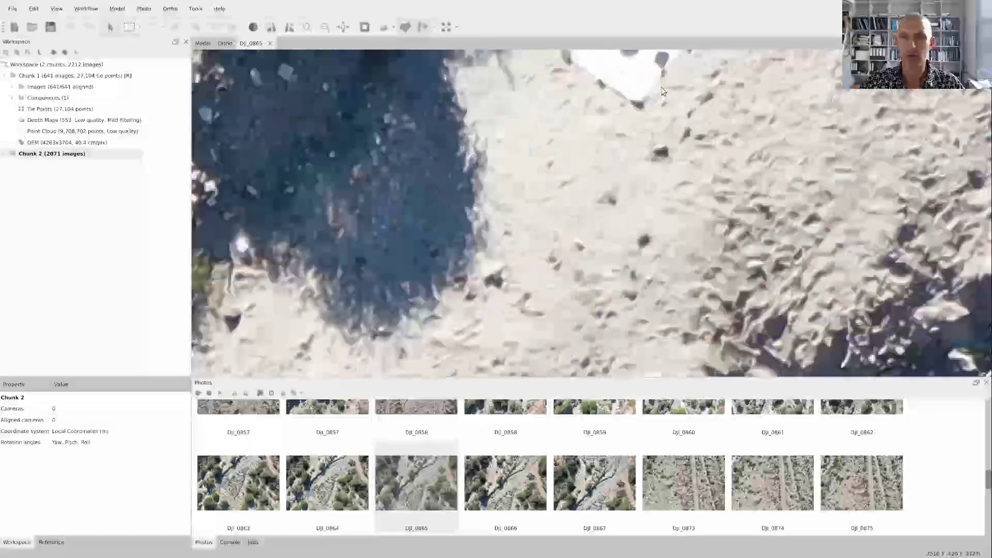
left_click_drag(658, 88, 621, 256)
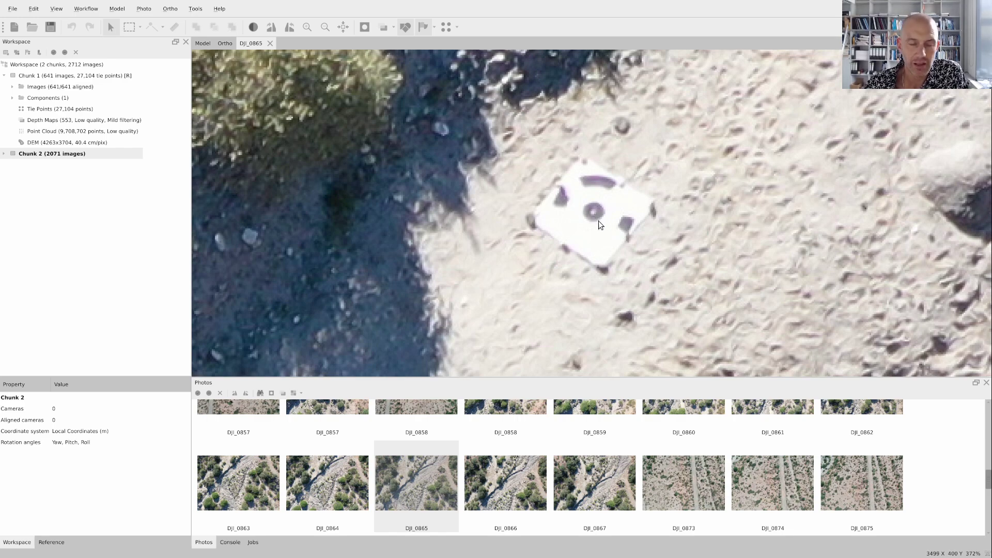
scroll(598, 221, "down", 3)
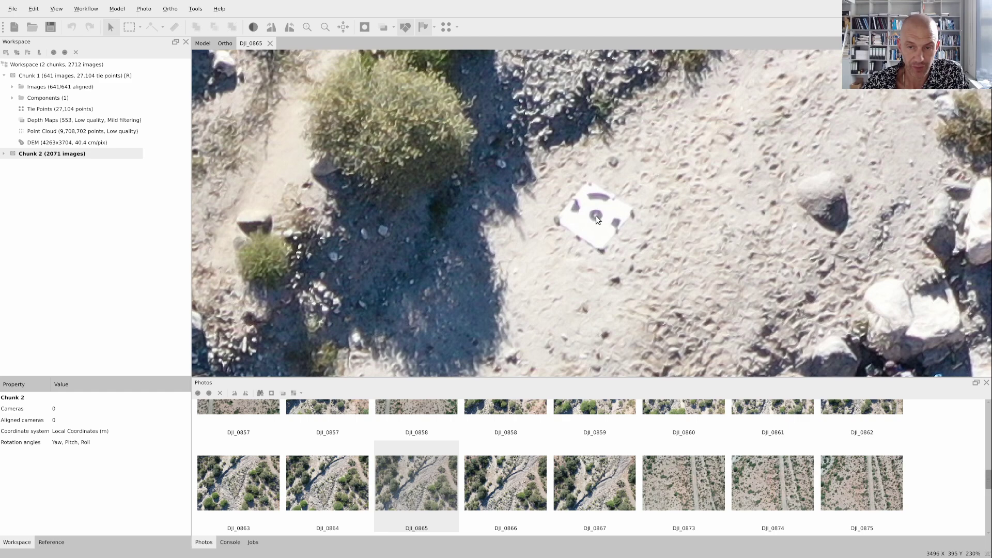
scroll(596, 215, "up", 8)
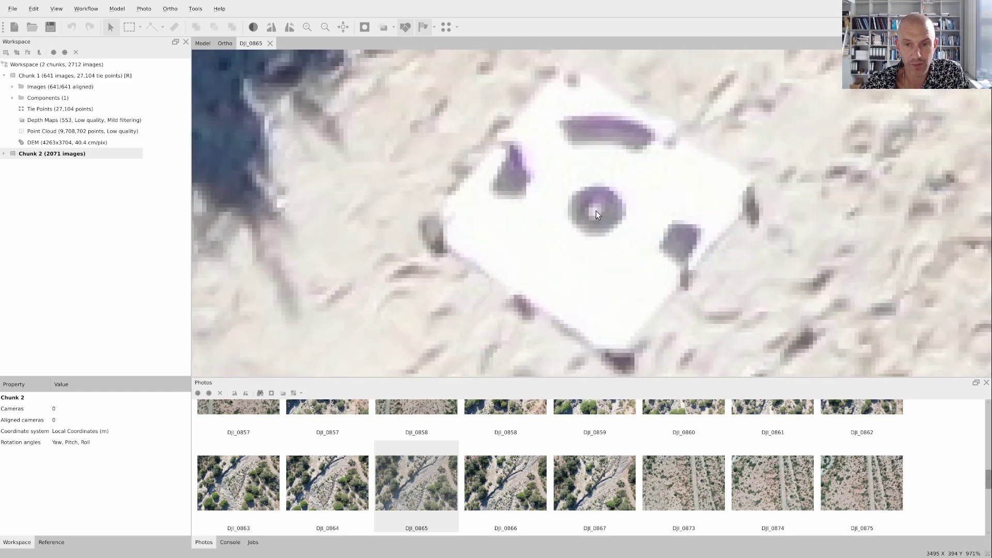
scroll(596, 210, "down", 8)
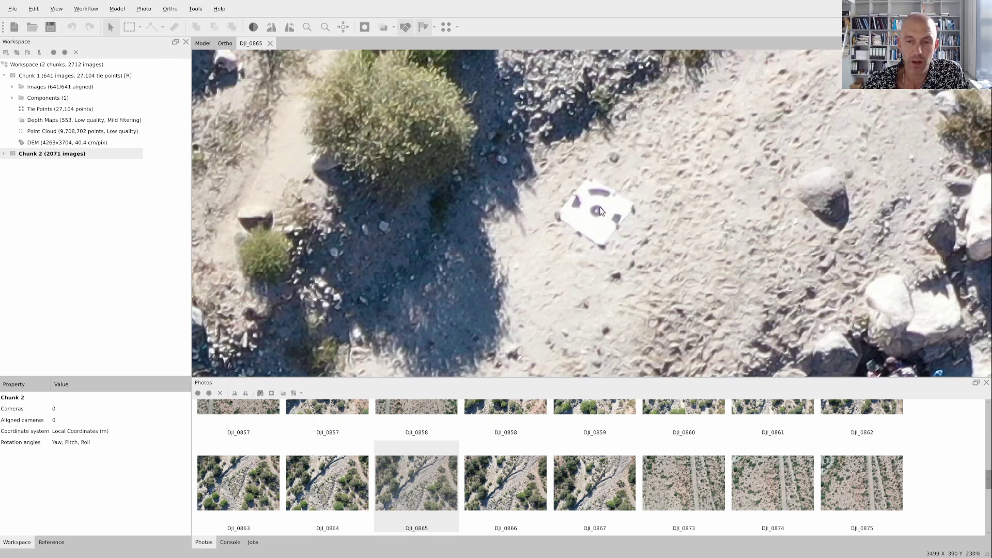
- Locate the Print Markers command for generating coded targets, without running it
left_click(218, 10)
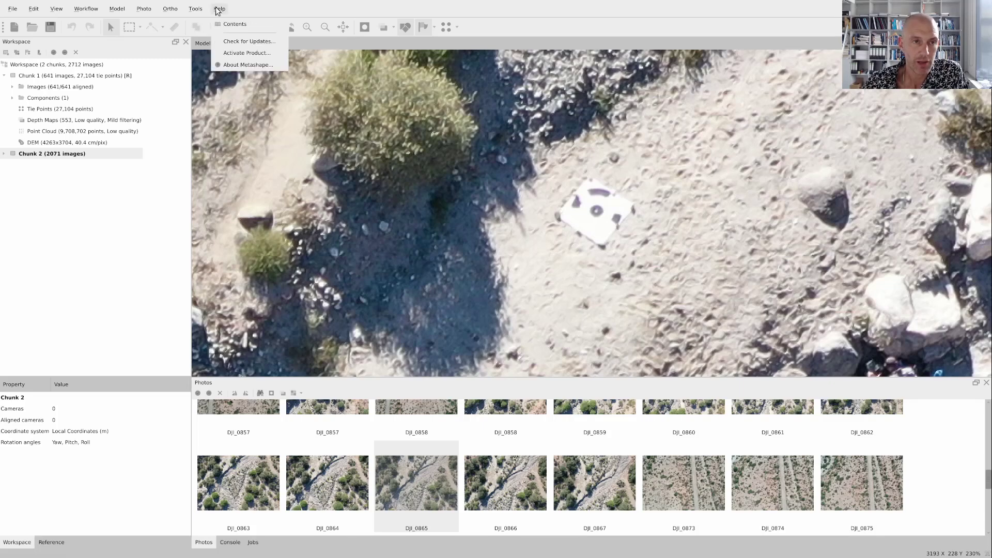
mouse_move(198, 11)
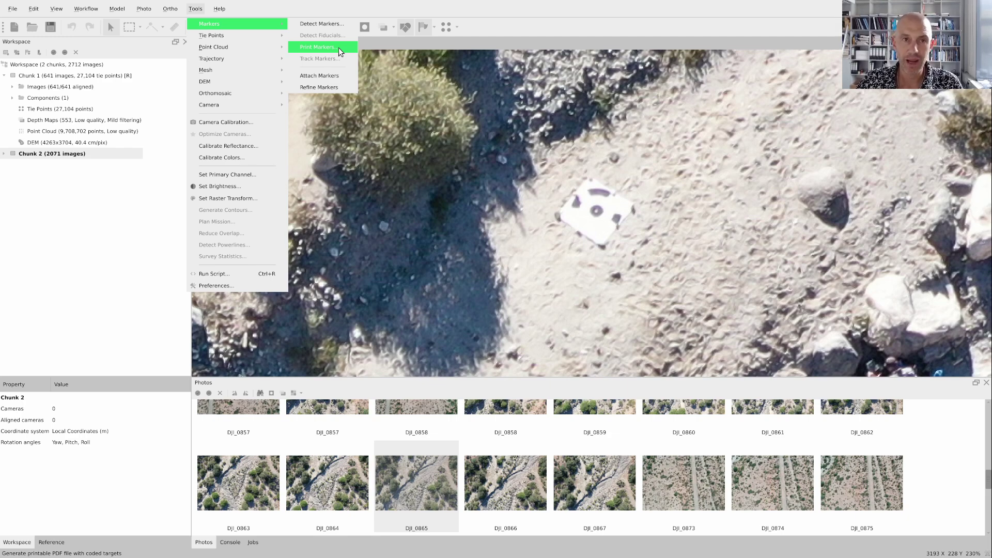
left_click(368, 5)
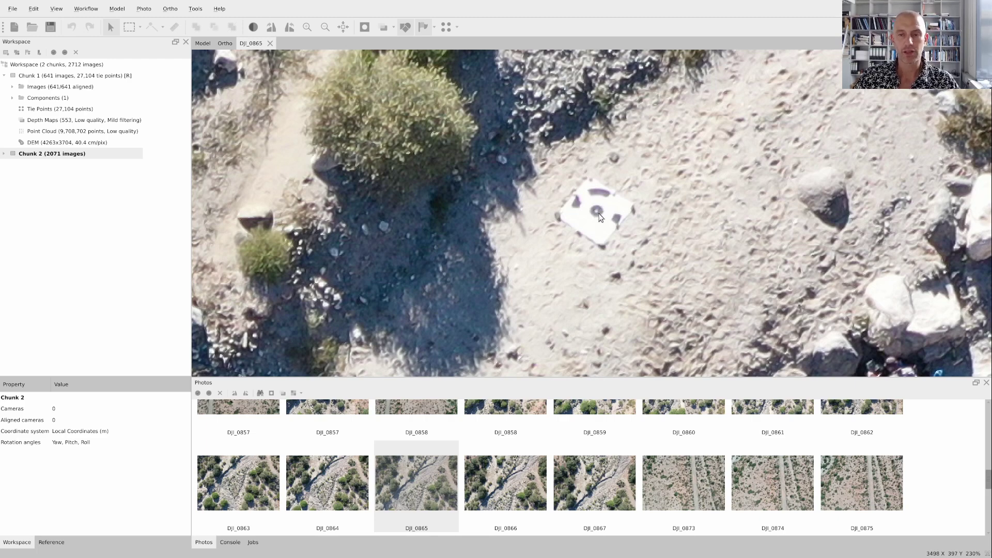
- Run marker detection on all Chunk 2 images for Circular 12 bit targets with tolerance 50 and show the enlarged processing details
left_click(199, 10)
mouse_move(207, 26)
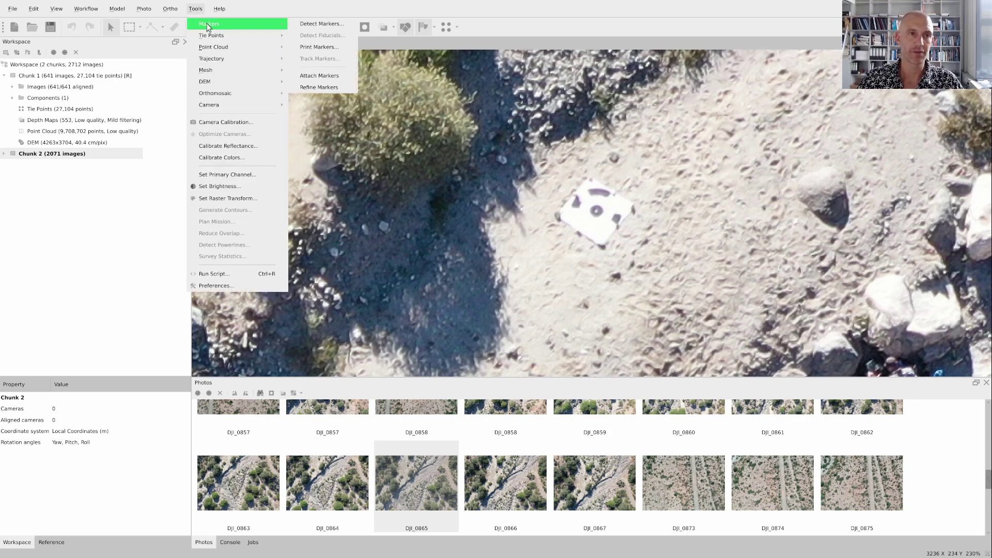
left_click(317, 24)
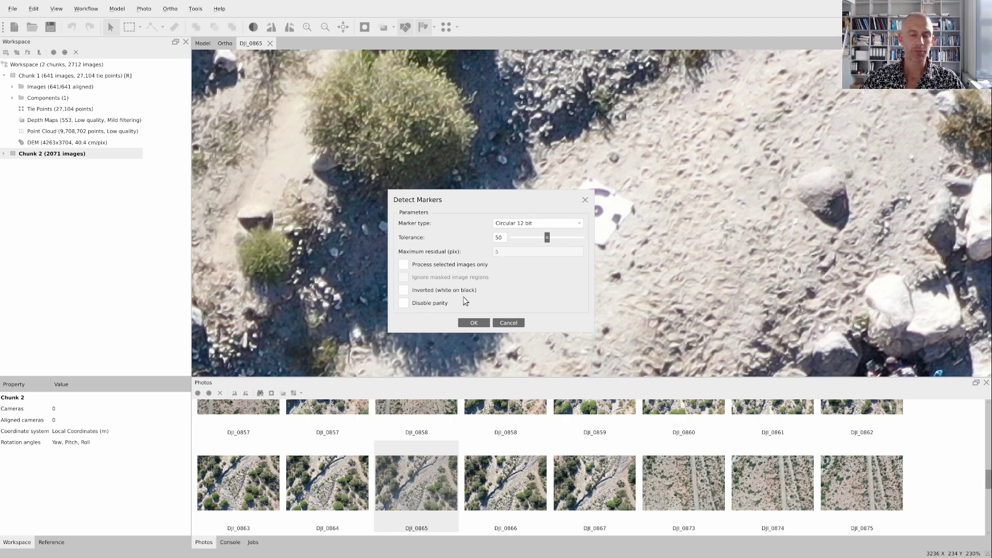
left_click(477, 322)
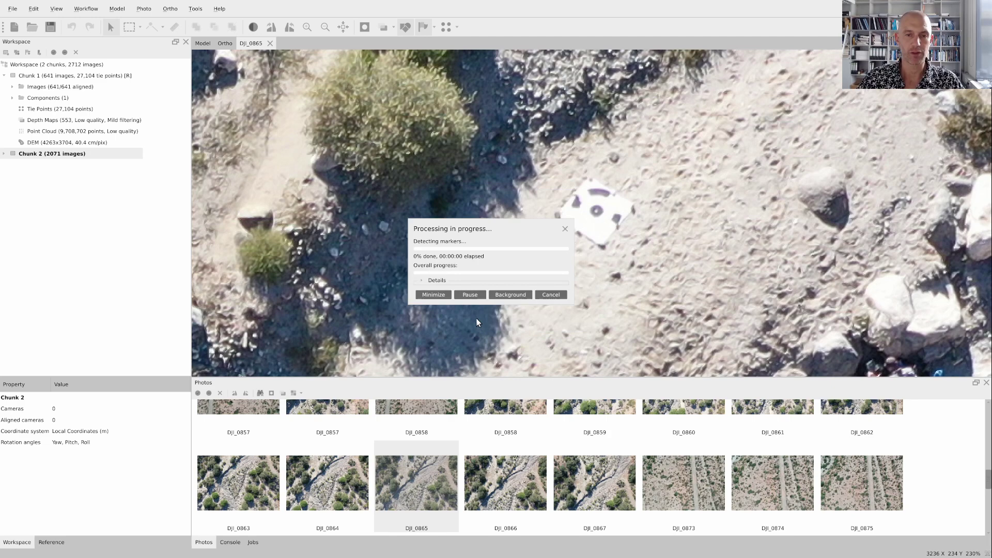
left_click(422, 282)
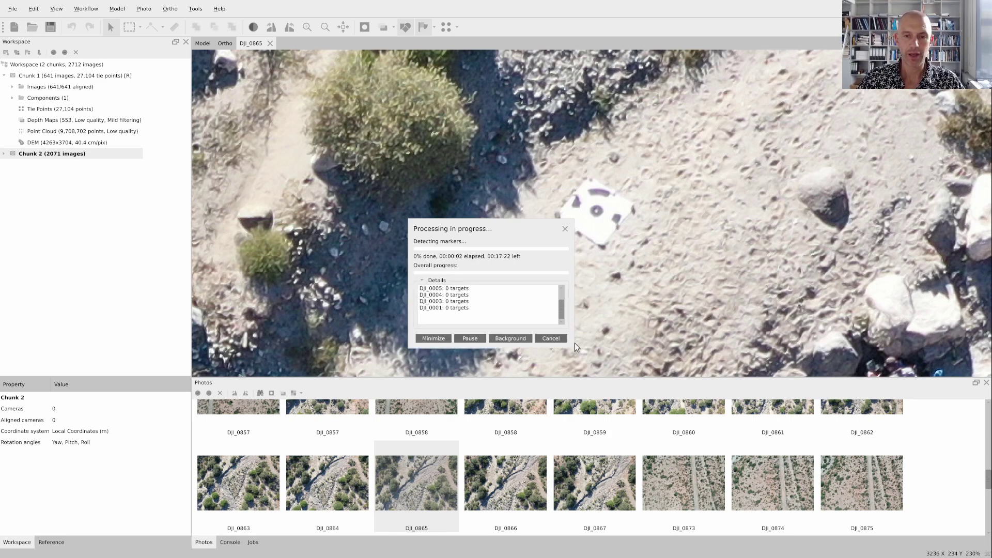
left_click_drag(574, 349, 648, 391)
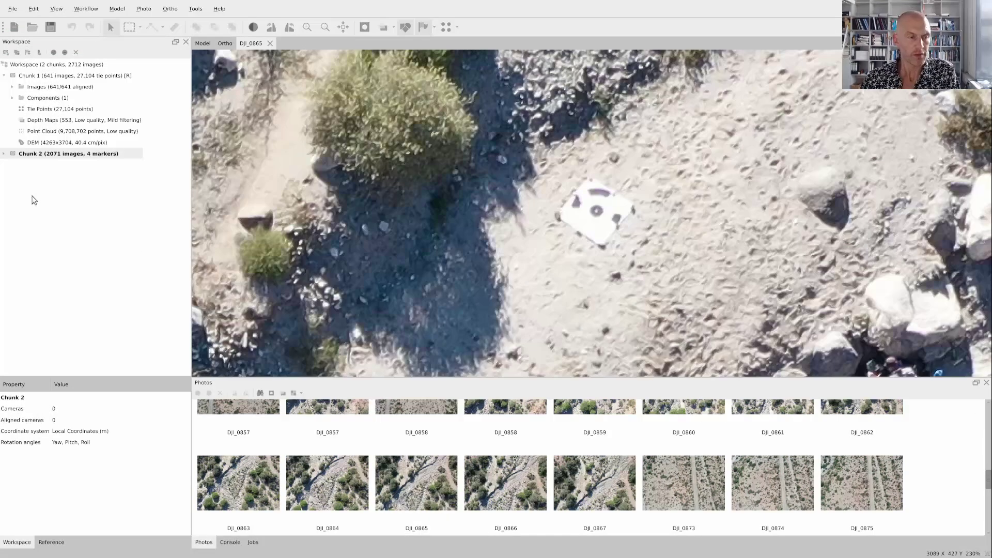
- List the detected markers of Chunk 2 and filter the photos by the target 1 marker
left_click(4, 154)
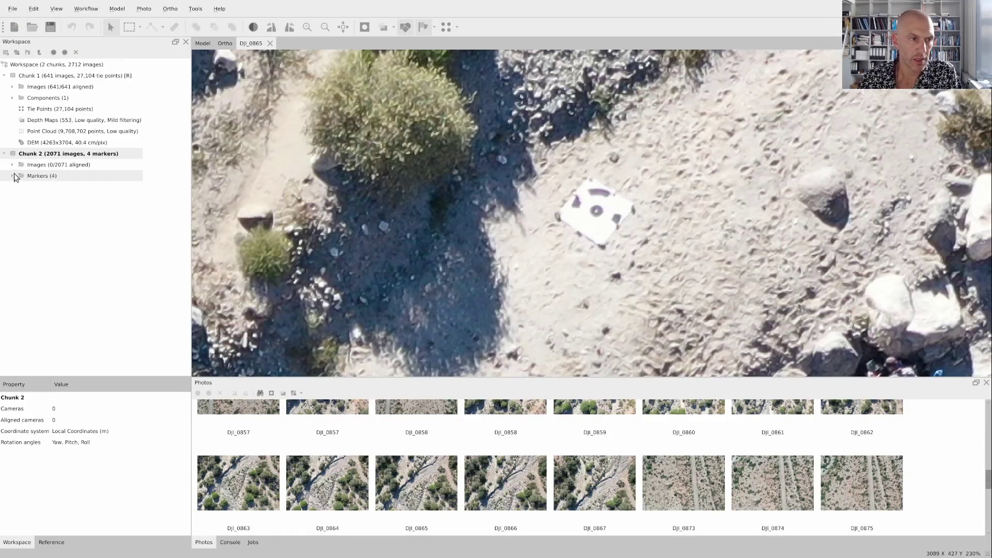
left_click(13, 176)
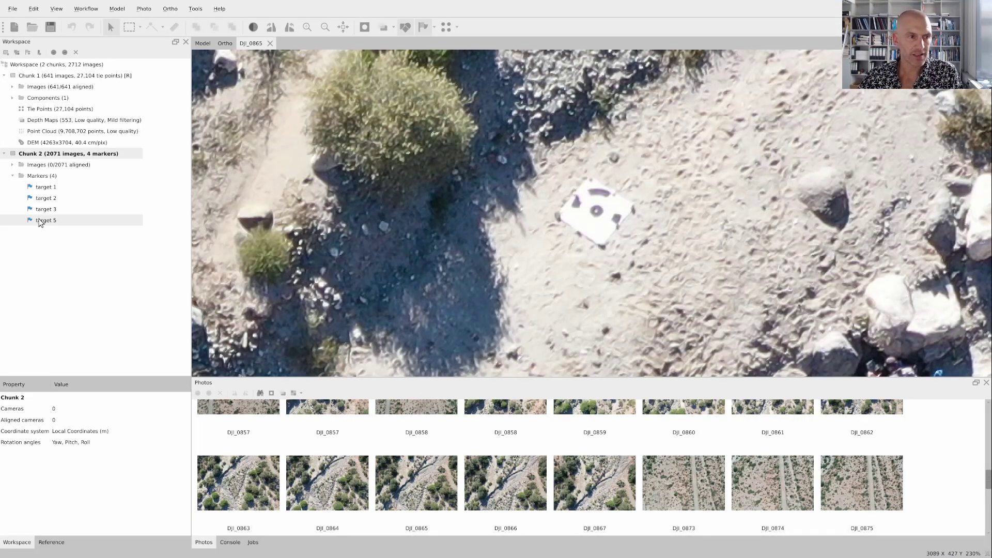
right_click(49, 191)
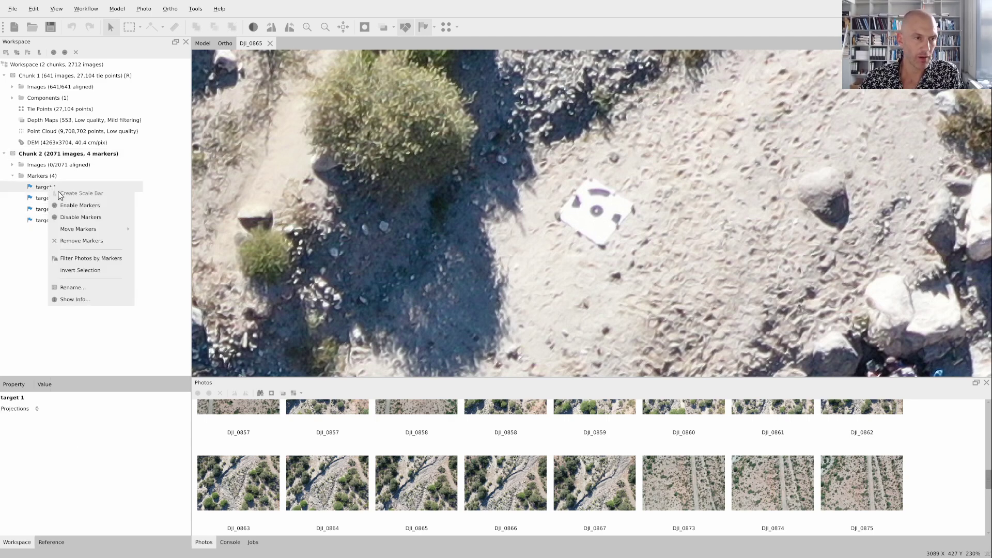
left_click(97, 259)
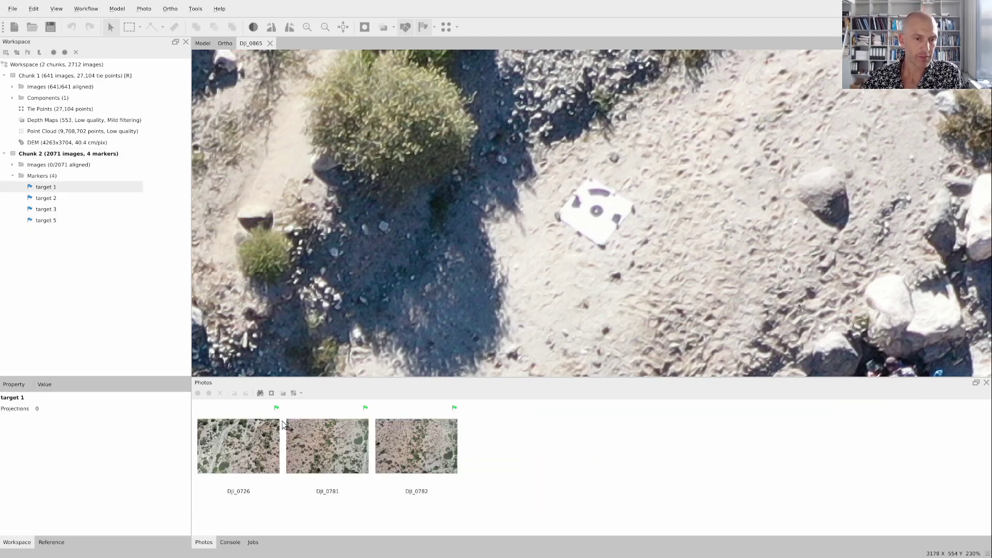
- Open photos DJI_0726 and DJI_0781 and examine at close range how the target 1 marker sits on the coded target
double_click(258, 462)
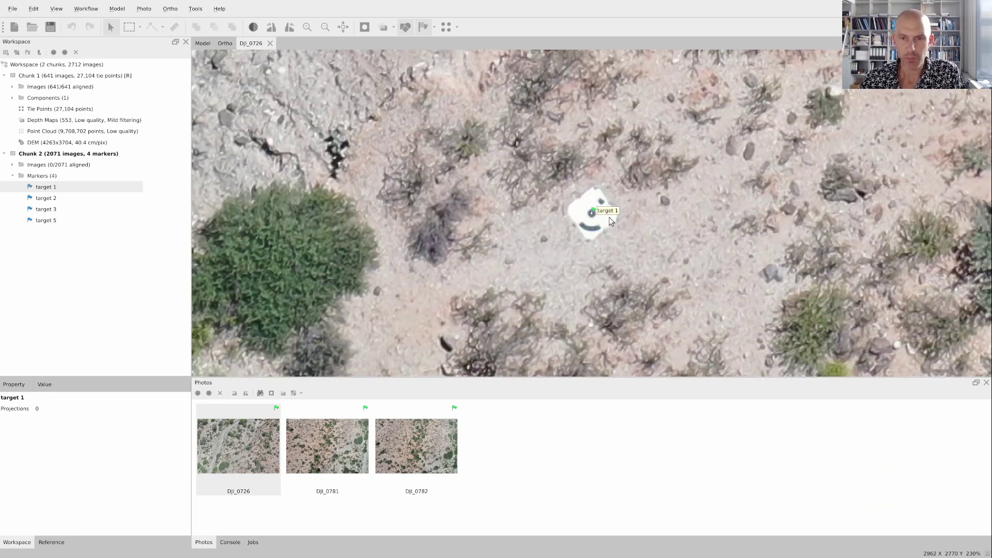
scroll(594, 217, "up", 6)
scroll(594, 217, "down", 3)
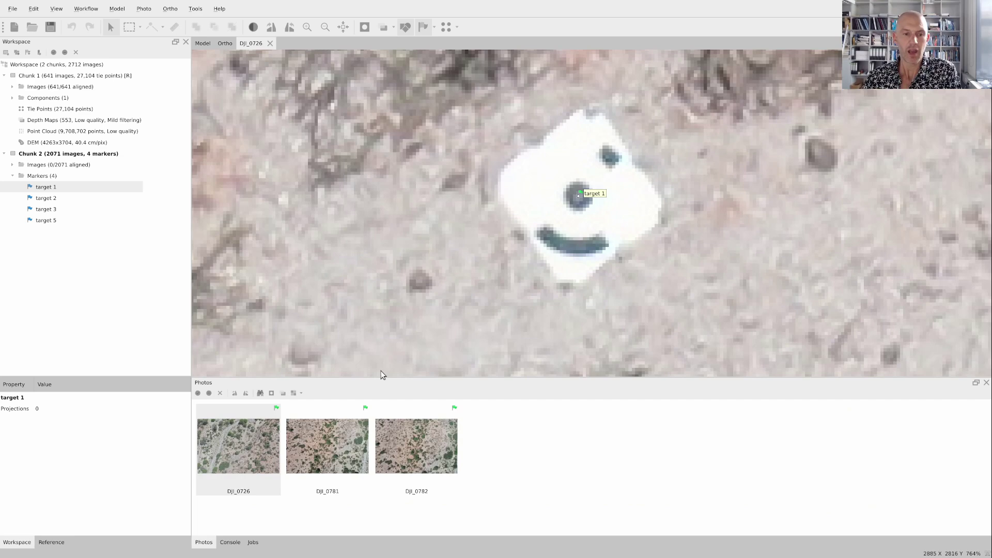
double_click(328, 435)
scroll(576, 233, "down", 2)
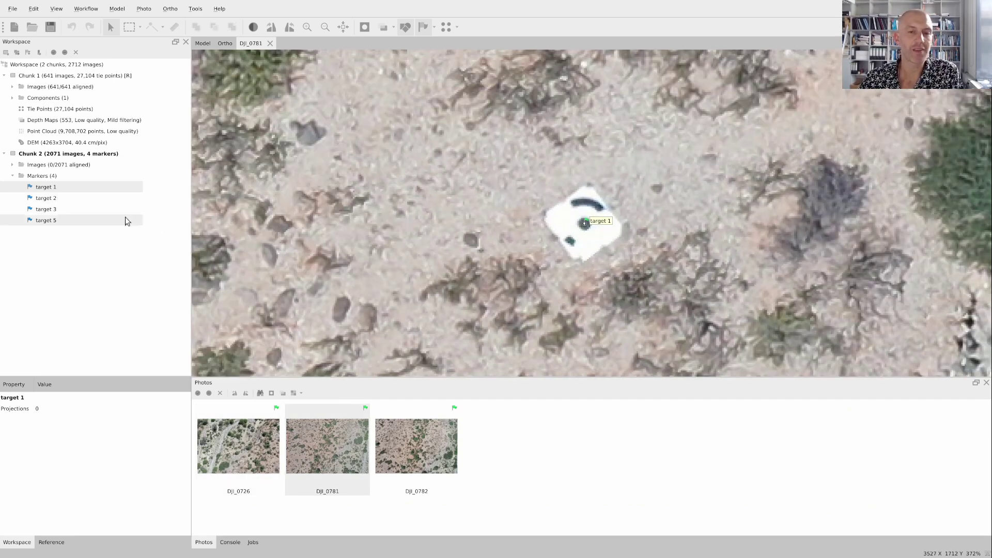
- Filter the photos by the target 3 marker and open DJI_0803 to examine its labelled target
right_click(45, 212)
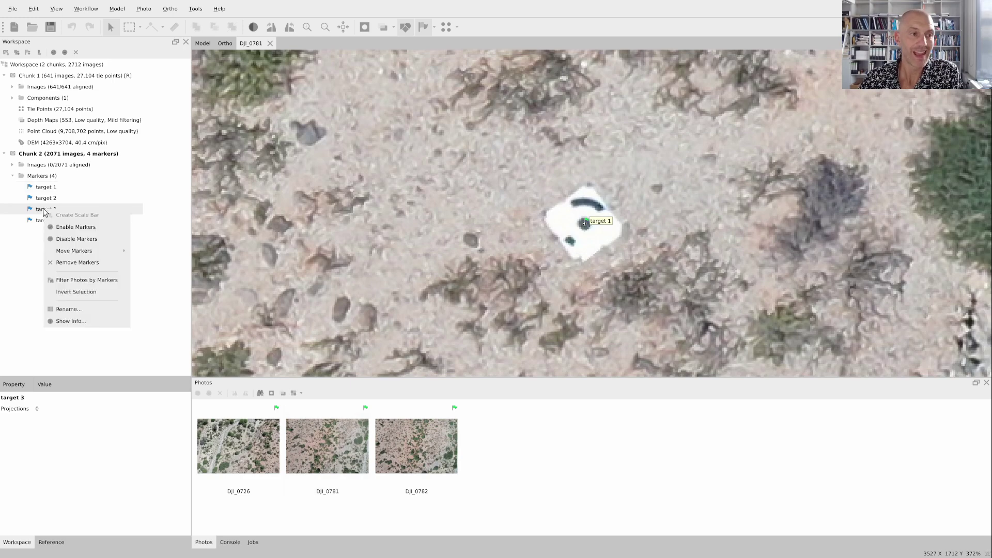
left_click(77, 280)
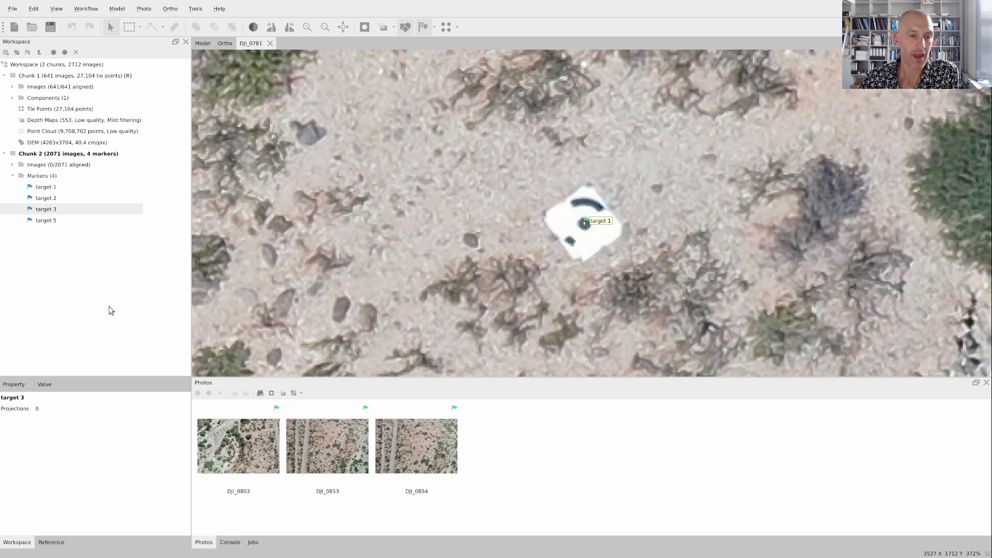
double_click(233, 436)
scroll(598, 225, "down", 5)
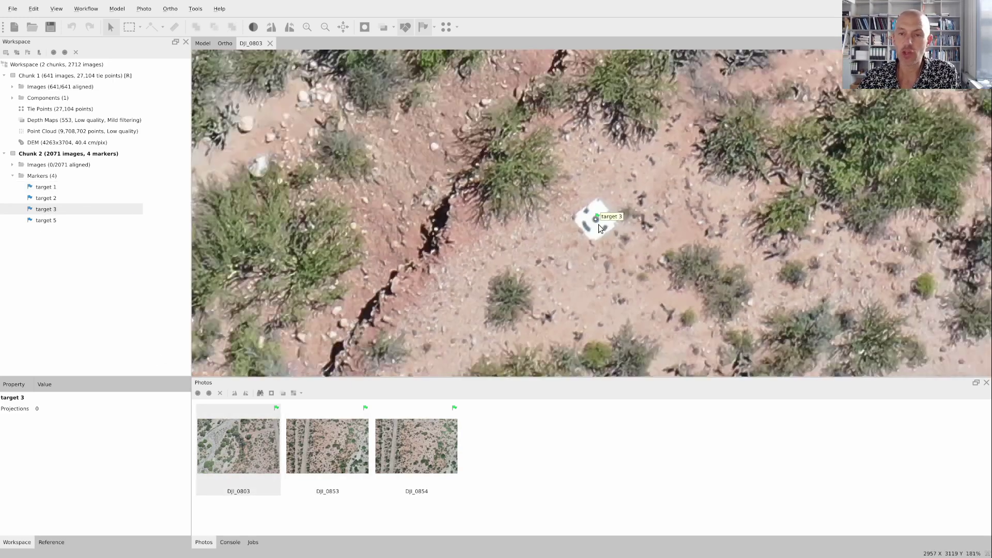
scroll(598, 225, "down", 2)
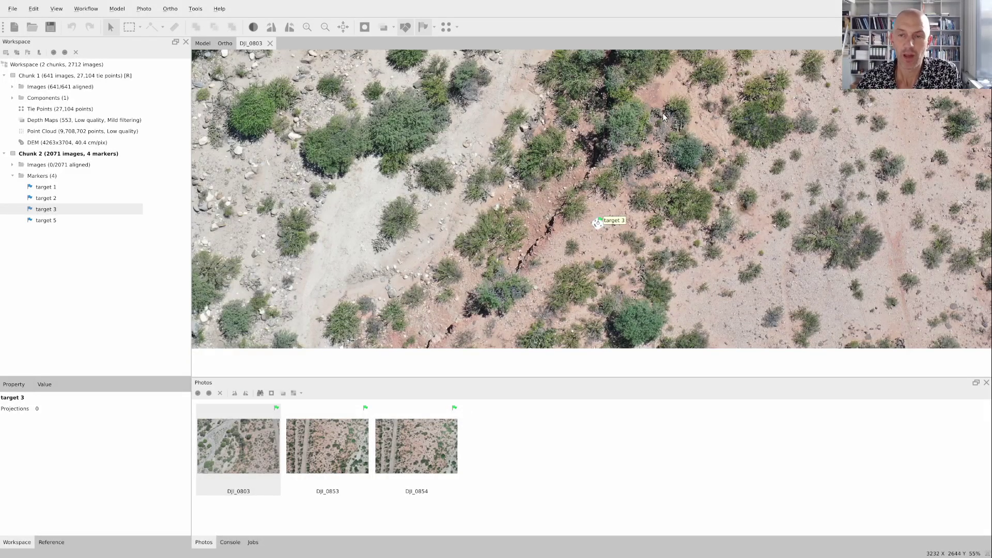
- Search DJI_0803 beyond target 3 for unlabelled targets and examine the one beside the utility pole near the parked truck
mouse_move(662, 113)
left_mouse_down()
mouse_move(599, 249)
mouse_move(563, 291)
left_mouse_up()
left_click_drag(572, 173, 578, 303)
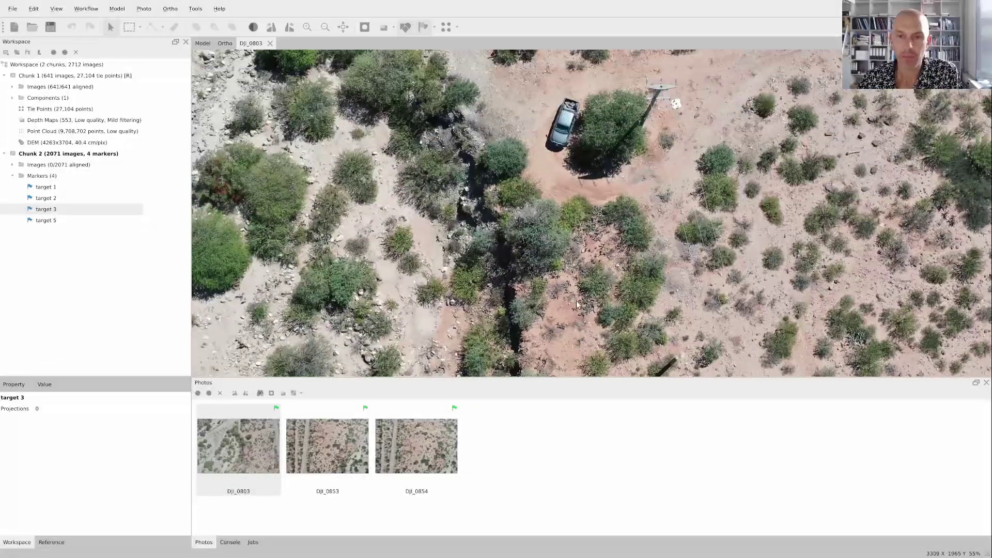
left_click_drag(647, 159, 613, 233)
left_click_drag(579, 352, 697, 72)
left_click_drag(547, 366, 611, 167)
scroll(619, 259, "up", 5)
scroll(619, 260, "down", 5)
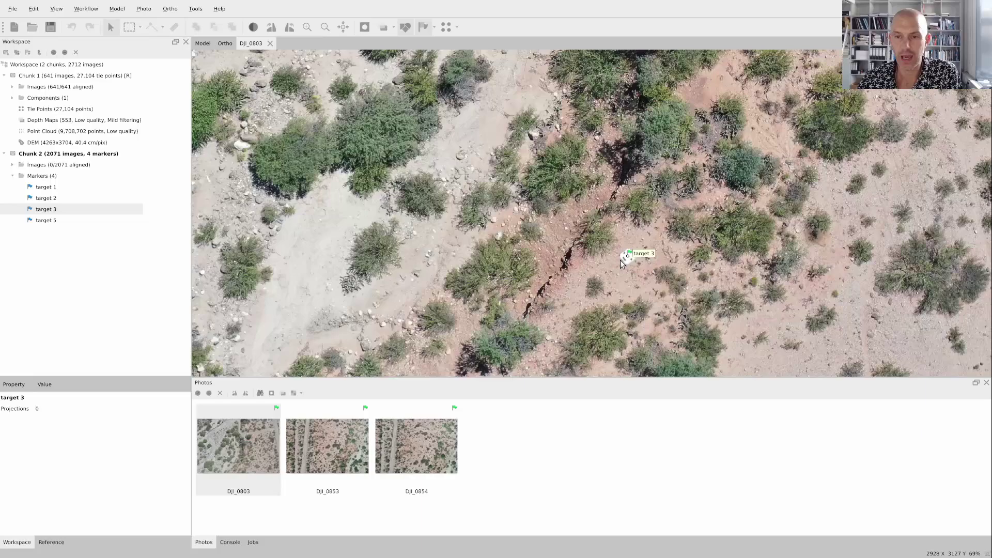
left_click_drag(740, 86, 548, 380)
left_click_drag(695, 100, 624, 308)
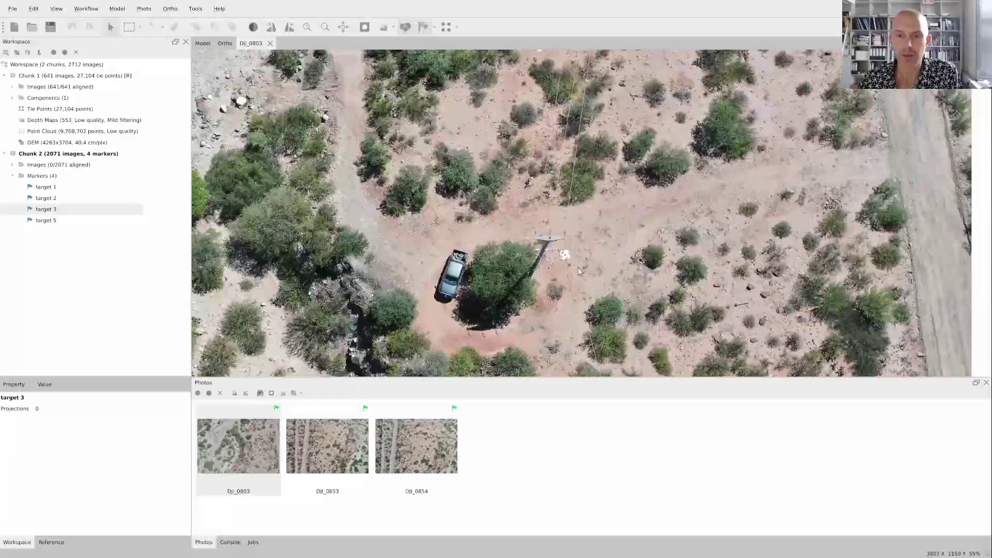
scroll(563, 260, "up", 3)
scroll(562, 256, "up", 5)
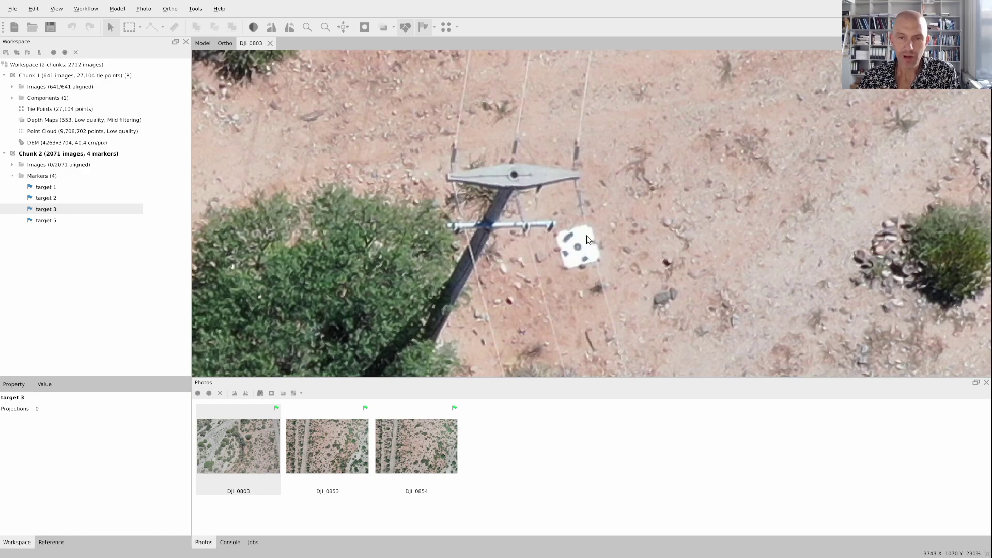
scroll(576, 241, "down", 3)
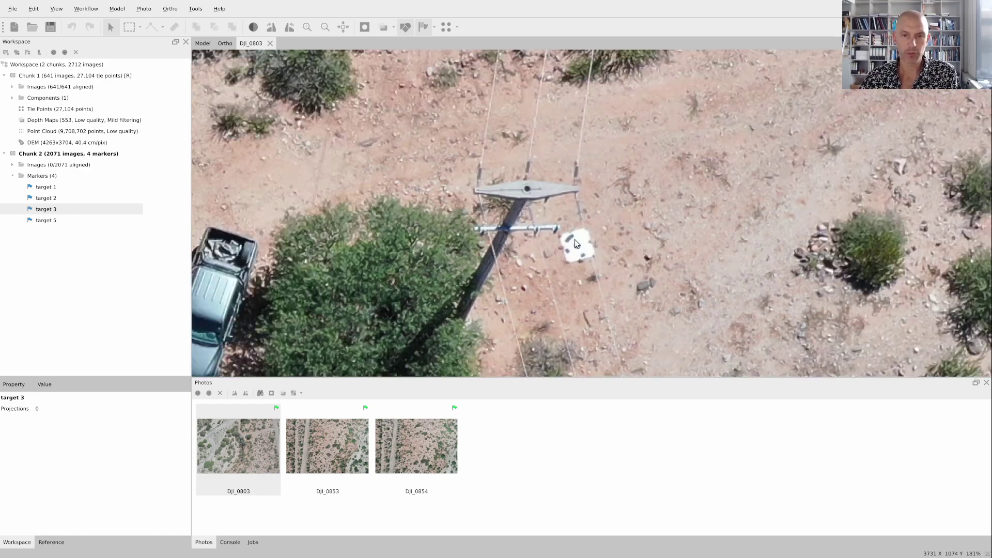
- Examine the further unlabelled target among the bushes near the upper edge of DJI_0803
left_click_drag(578, 119, 554, 315)
left_click_drag(528, 130, 568, 253)
left_click_drag(514, 108, 534, 256)
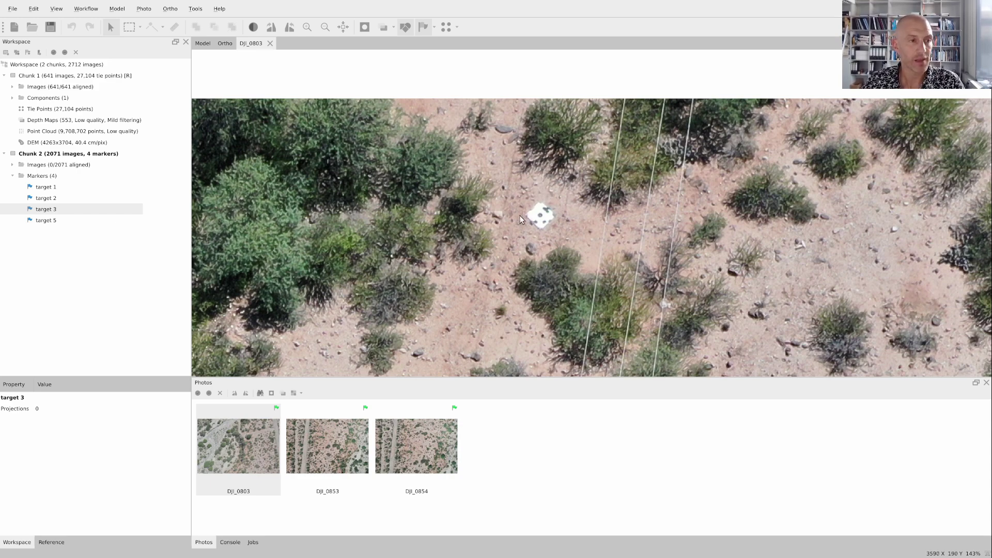
scroll(521, 217, "down", 6)
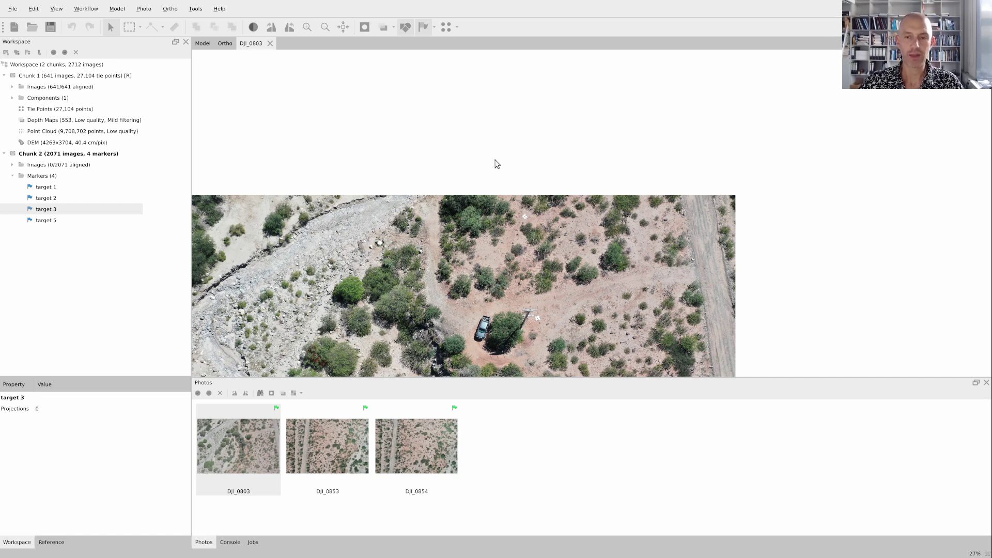
- Switch to the all_positions_combined.ods spreadsheet in LibreOffice Calc, show it full screen and enlarge the target table for reading
key("super+f")
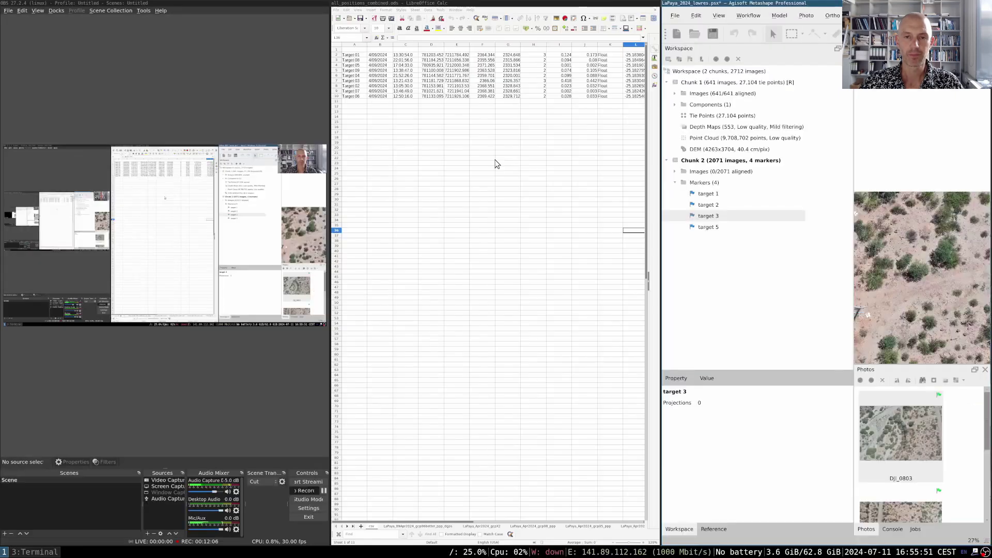
left_click(494, 160)
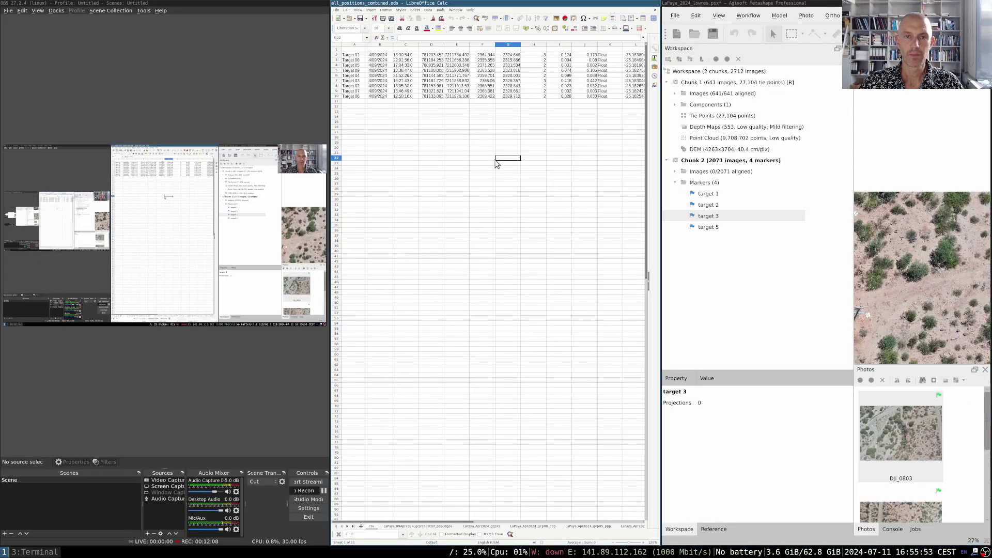
key("super+f")
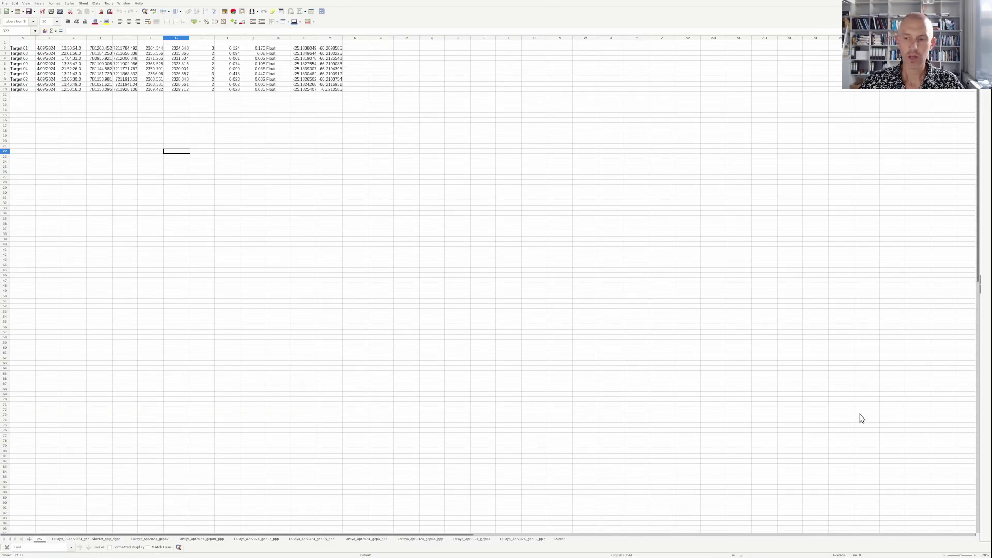
left_click(974, 555)
left_click(975, 555)
left_click(974, 556)
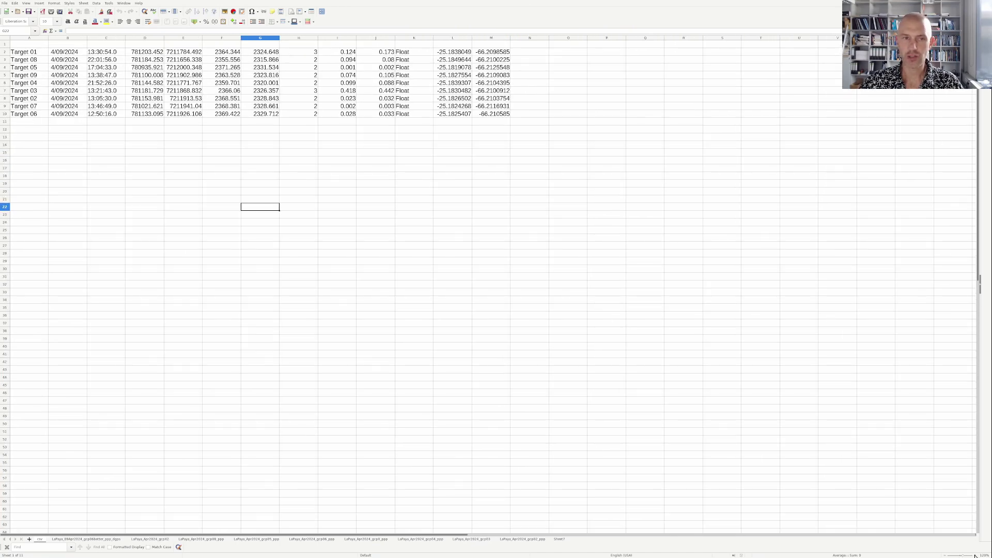
left_click(975, 555)
left_click(974, 555)
left_click(974, 555)
left_click(975, 555)
left_click(975, 555)
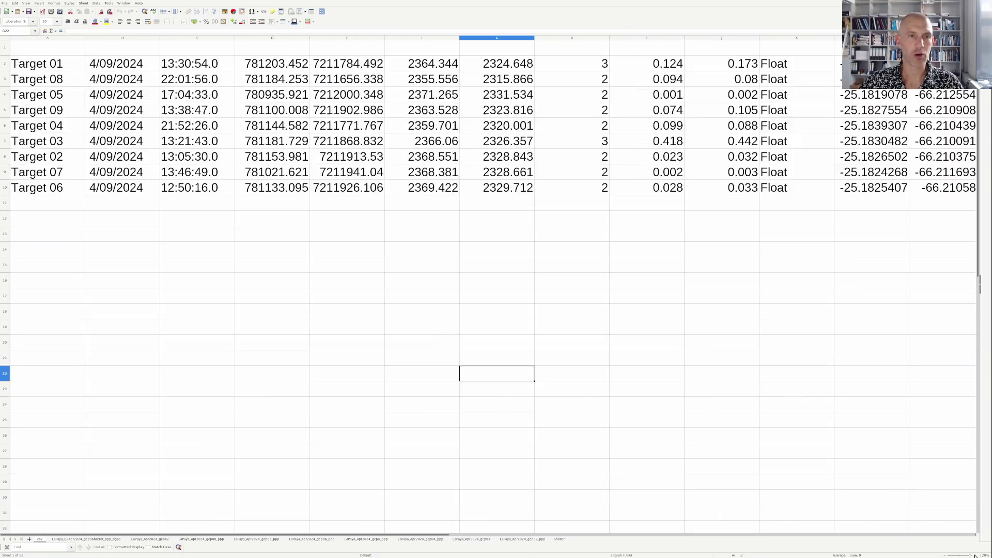
left_click(945, 555)
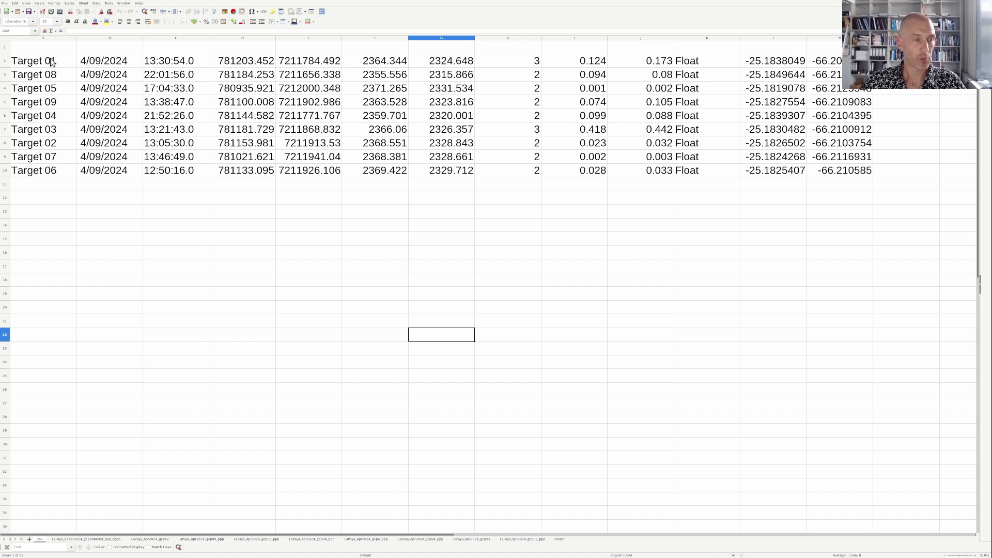
- Review the target names in A2:A10 and highlight the measured coordinates in D2:F10
left_click_drag(52, 61, 59, 171)
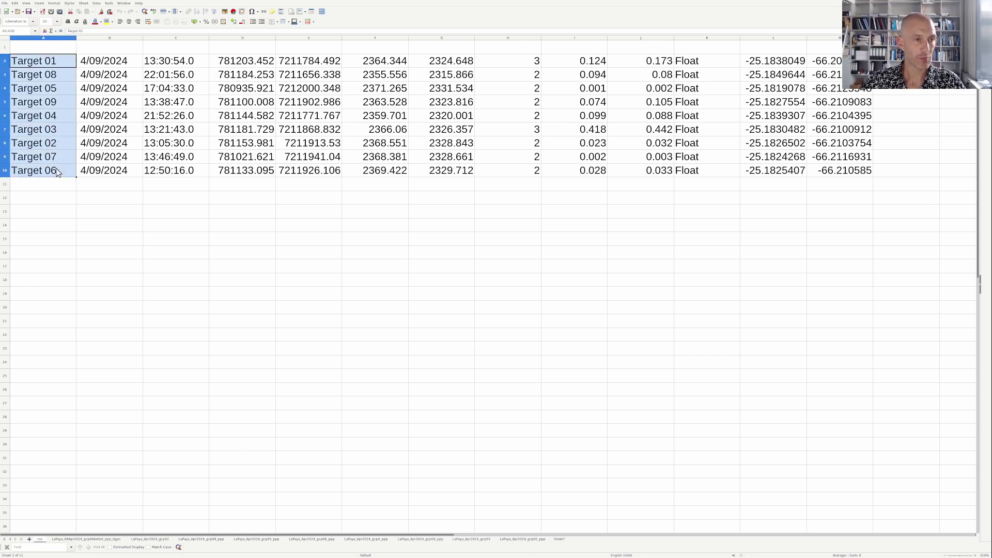
left_click(58, 62)
left_click(60, 104)
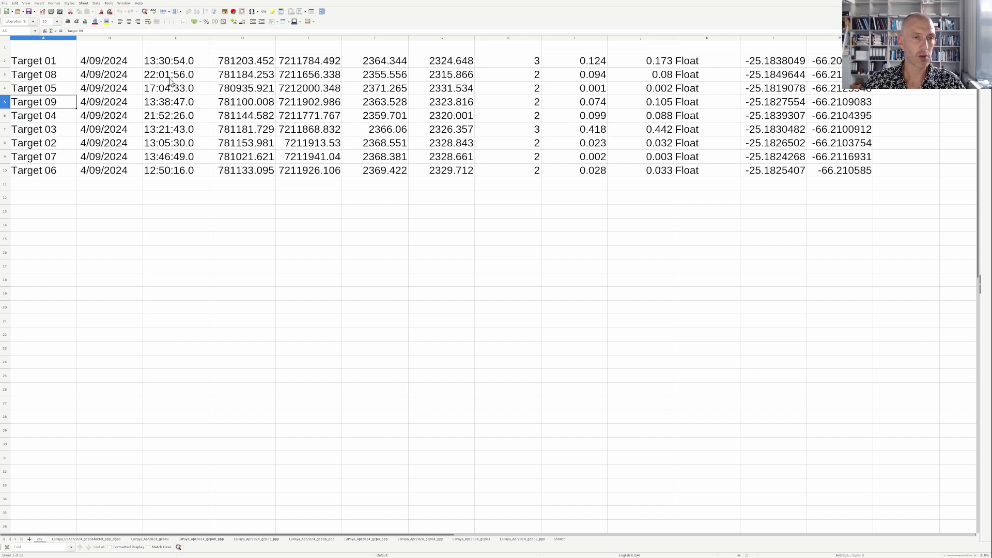
left_click_drag(249, 61, 376, 170)
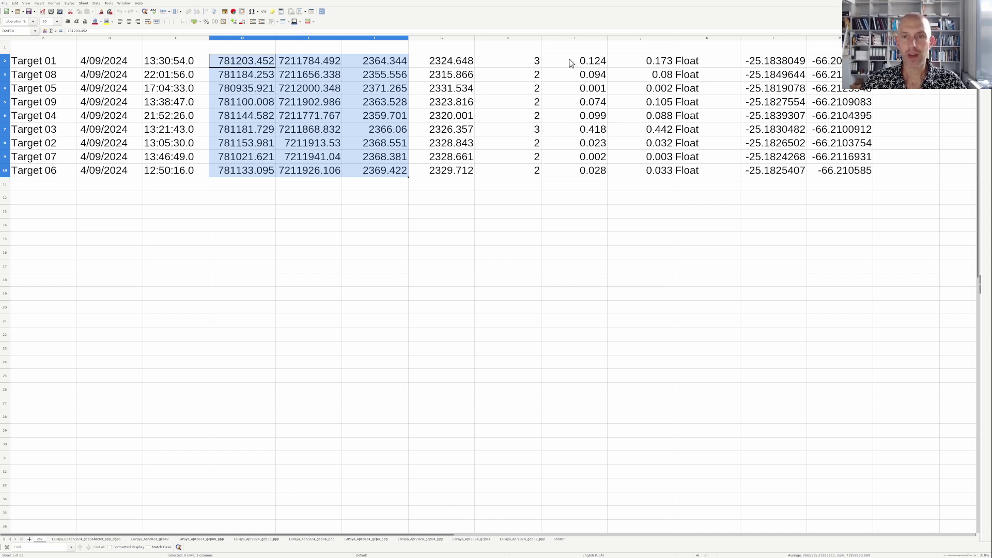
- Examine the values in column I, undo the accidental edit there, and highlight the Target 01 row from column A through I
left_click_drag(570, 63, 598, 158)
key("ctrl+z")
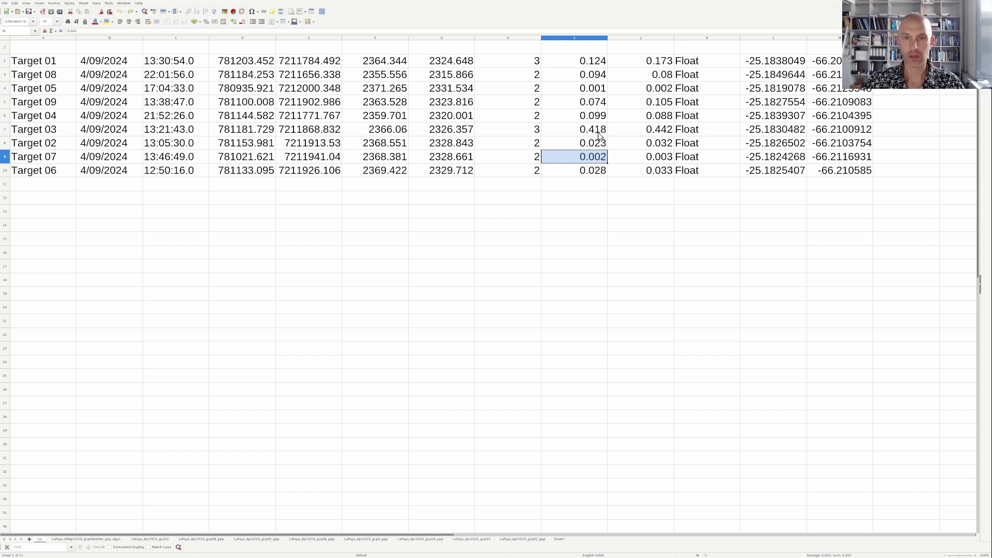
left_click(598, 62)
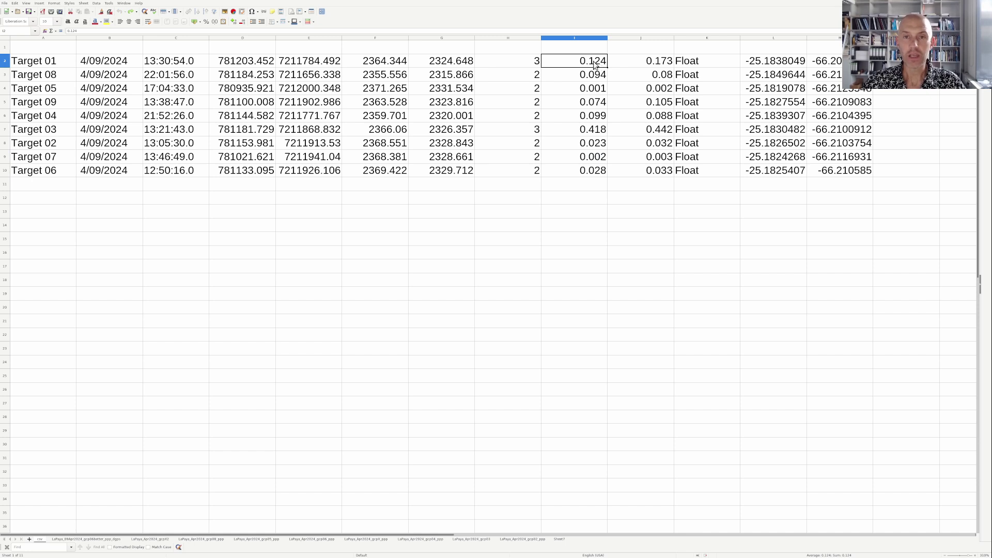
left_click_drag(54, 62, 593, 66)
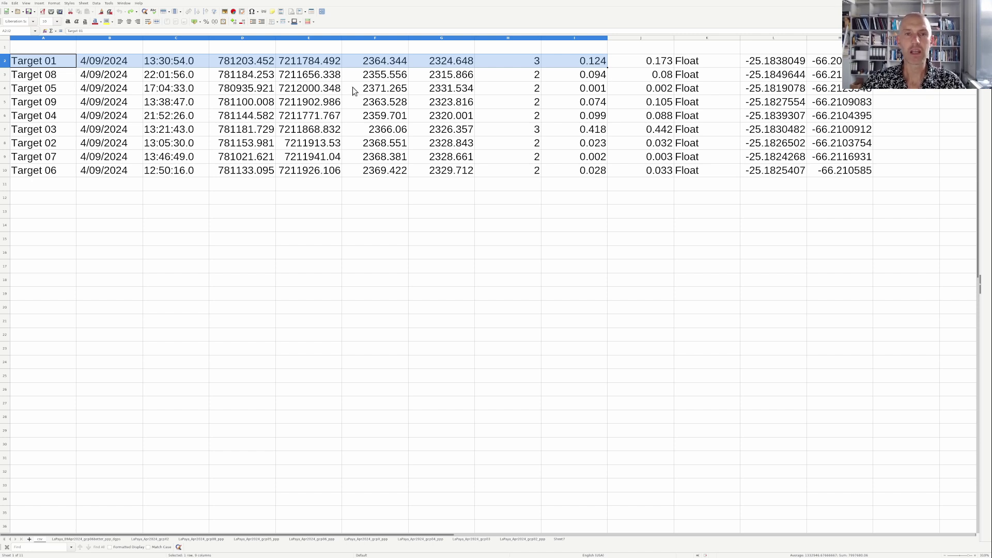
- Examine the Target 05 row, the values in column I and the Target 03 row of the table
left_click_drag(52, 88, 629, 94)
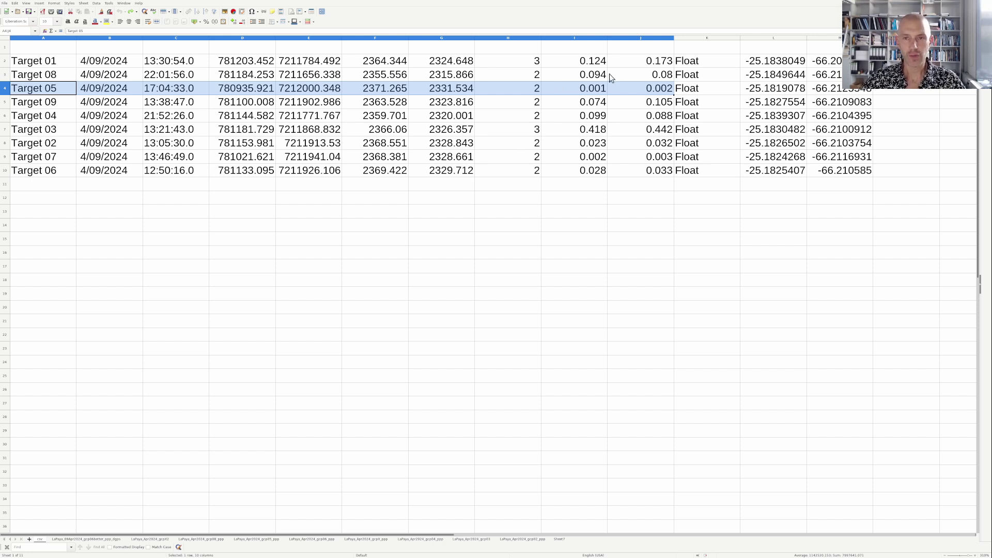
left_click_drag(597, 63, 597, 170)
left_click_drag(588, 131, 124, 133)
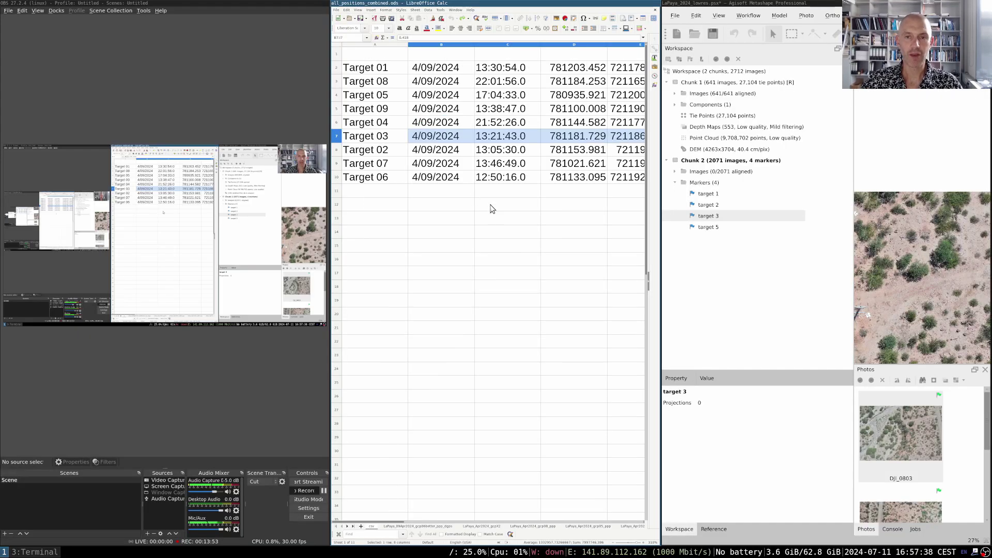
- Switch to Metashape and show the reference data for the cameras and markers of Chunk 2
left_click(757, 196)
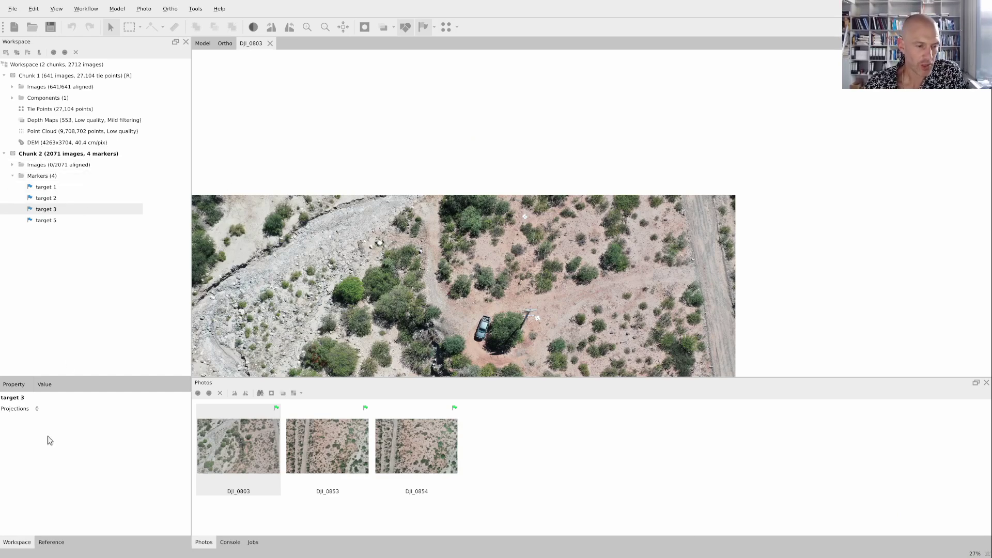
left_click(55, 542)
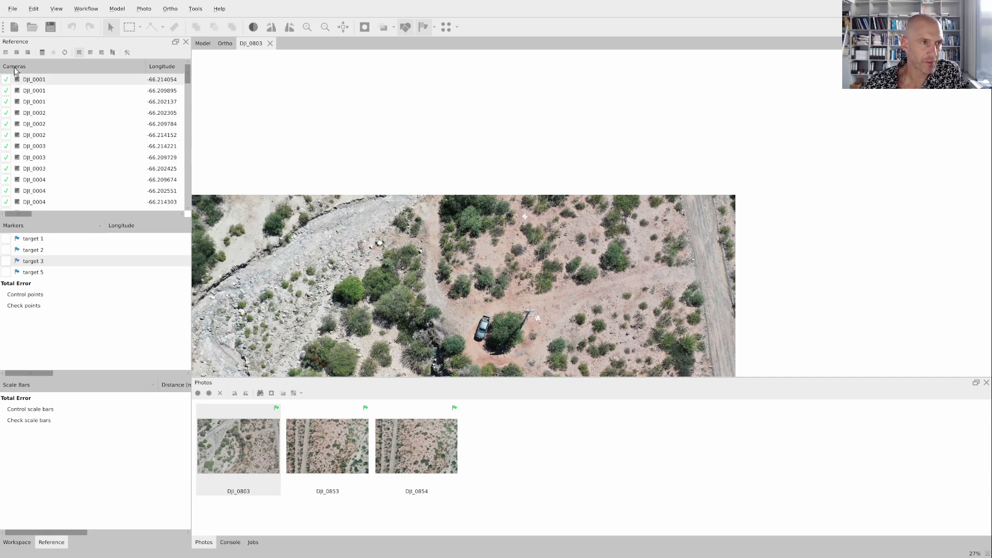
left_click(6, 53)
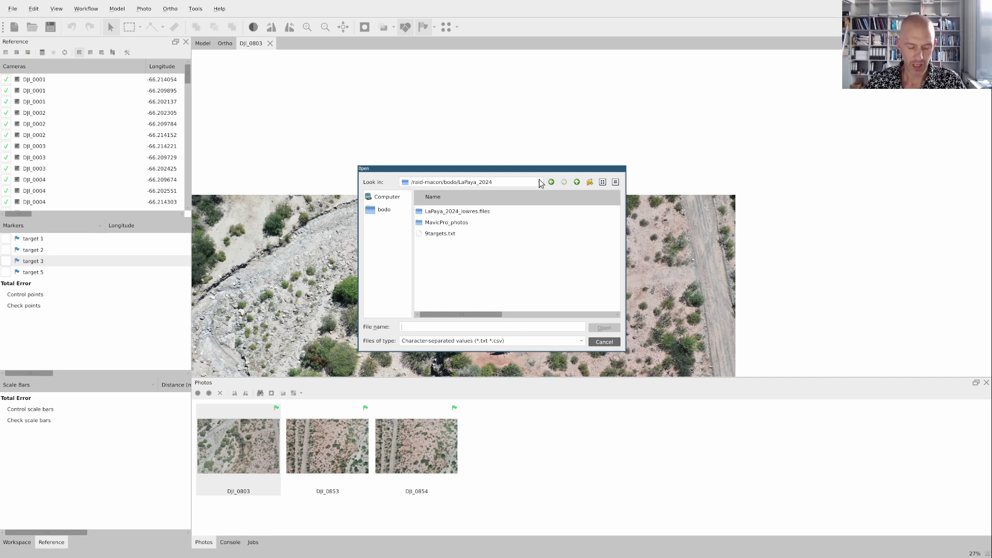
left_click(385, 210)
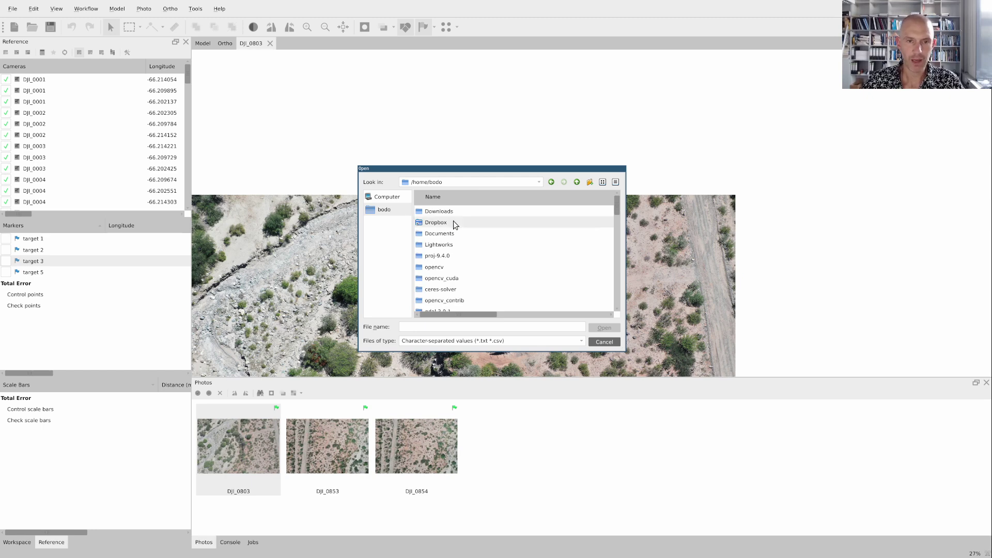
left_click(615, 340)
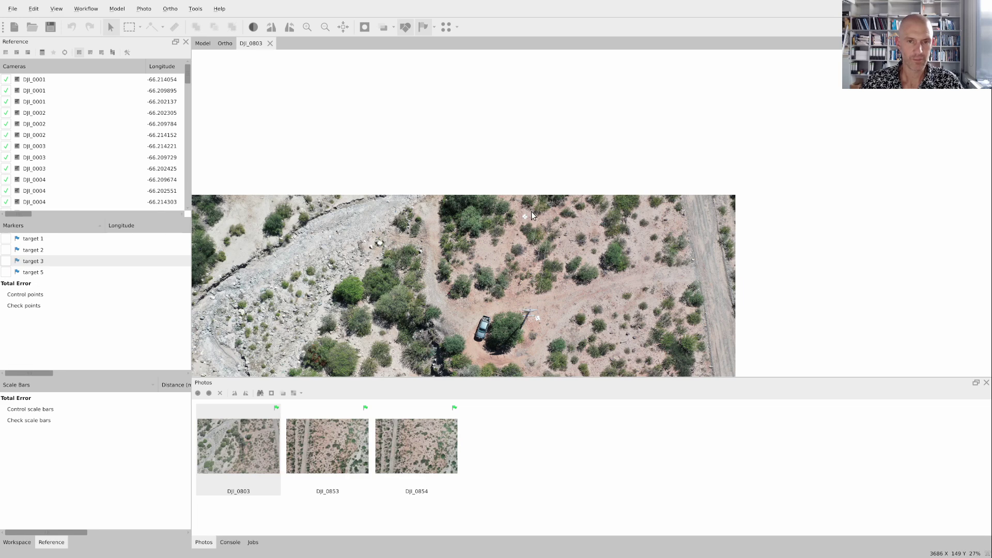
key("super+f")
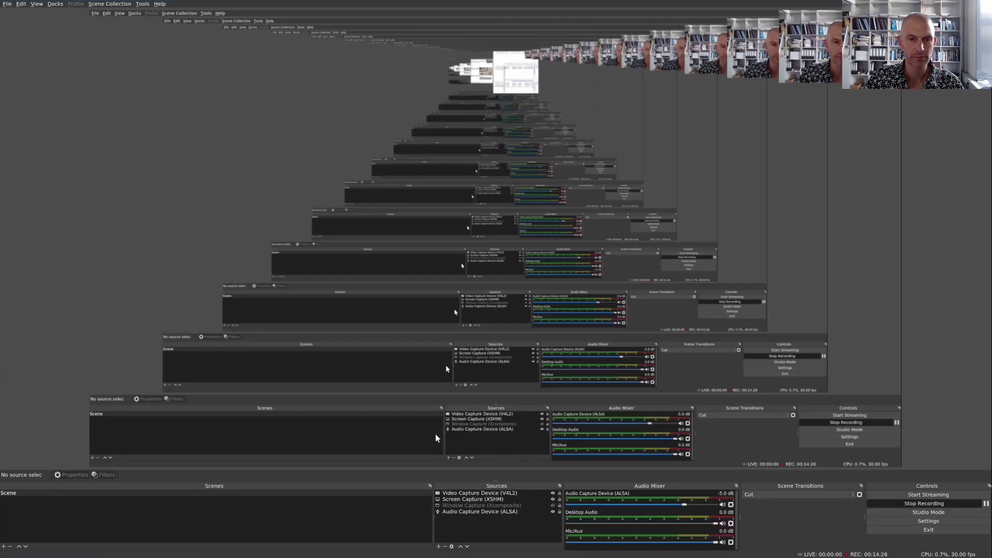
key("super+f")
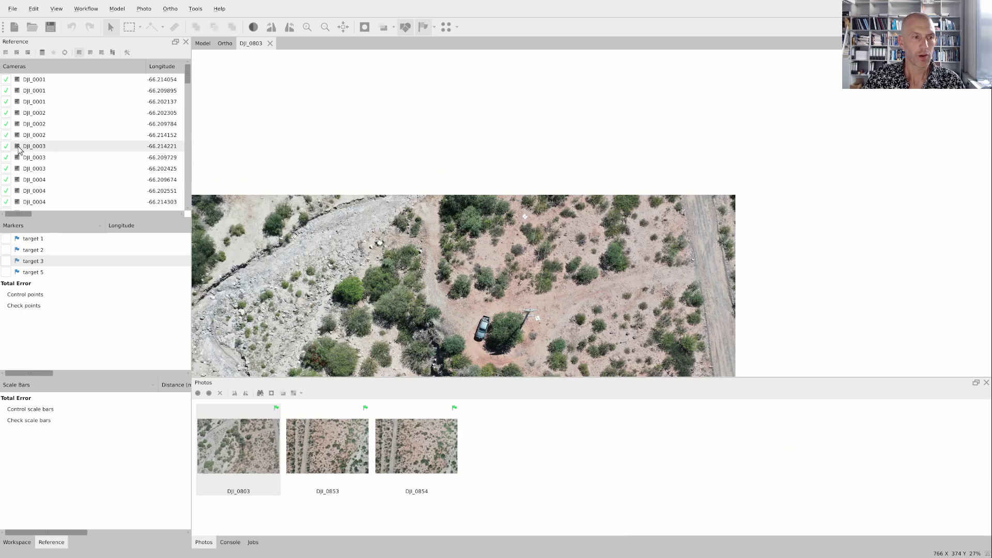
- Load all_positions_combined.csv from the LaPaya_2024 folder for import as reference data
left_click(6, 52)
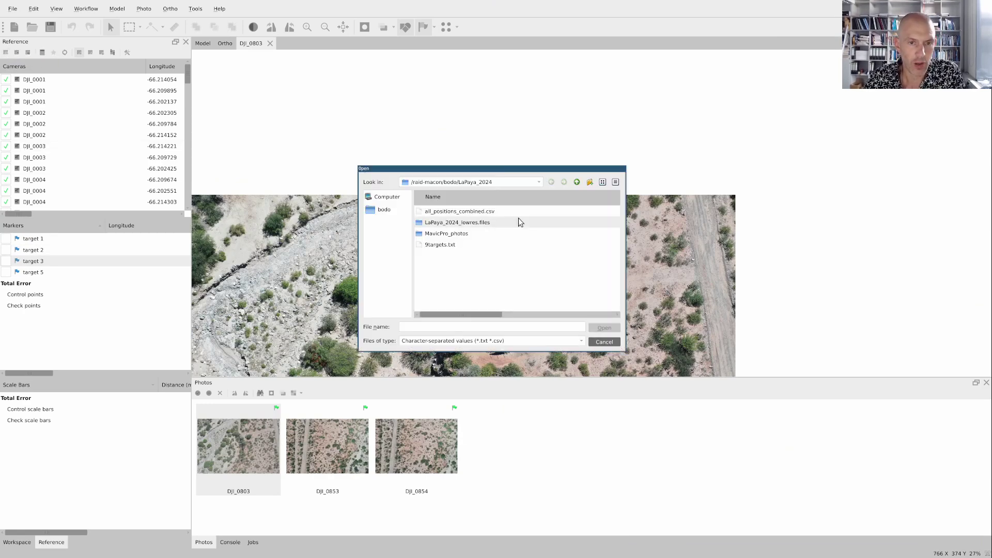
left_click(492, 212)
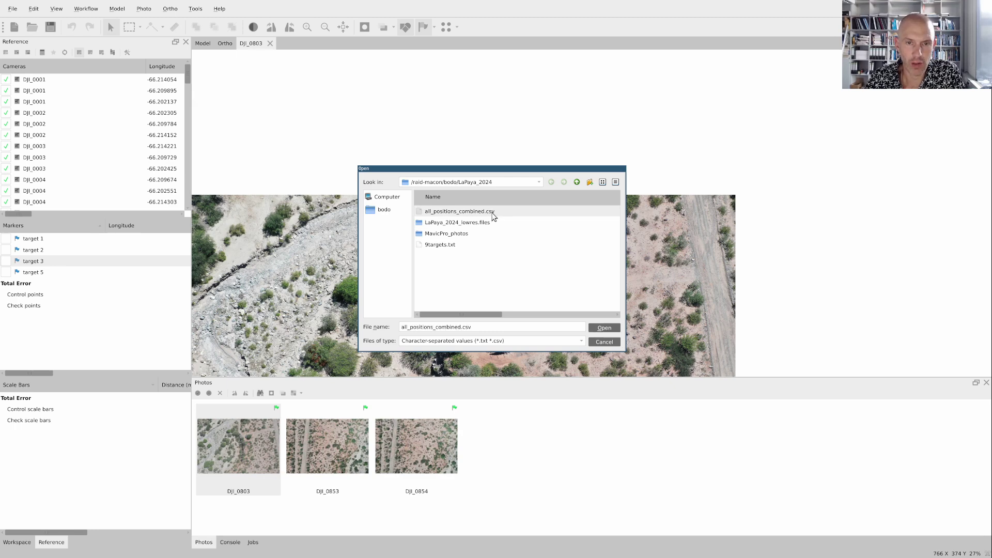
left_click(604, 328)
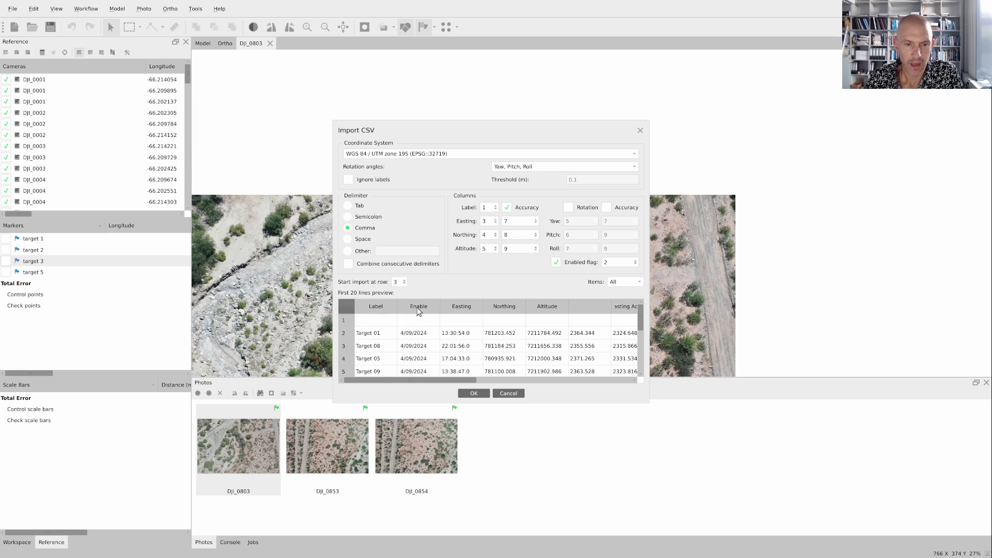
- Turn off the enabled flag and assign easting to column 4, northing to column 5 and altitude to column 6
left_click(556, 262)
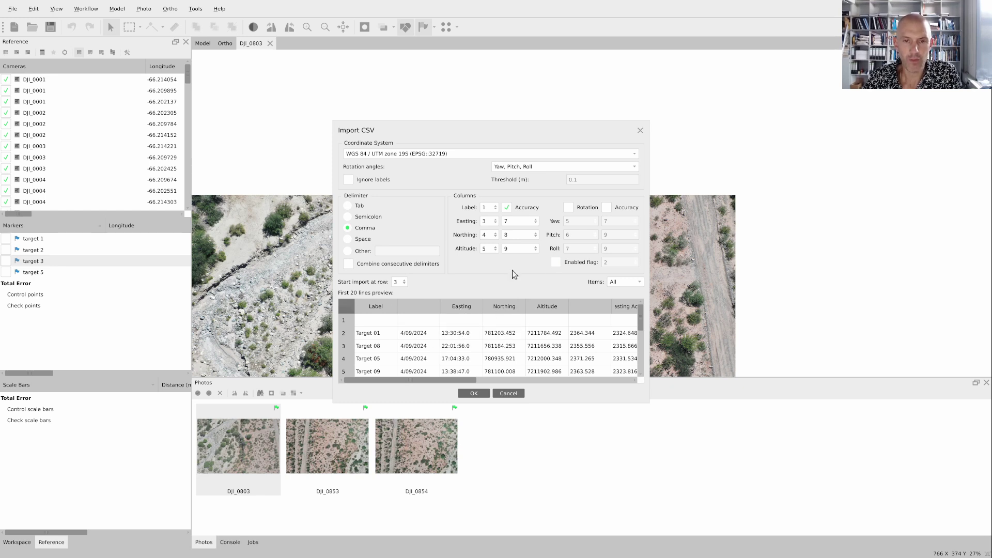
left_click(495, 222)
left_click(495, 222)
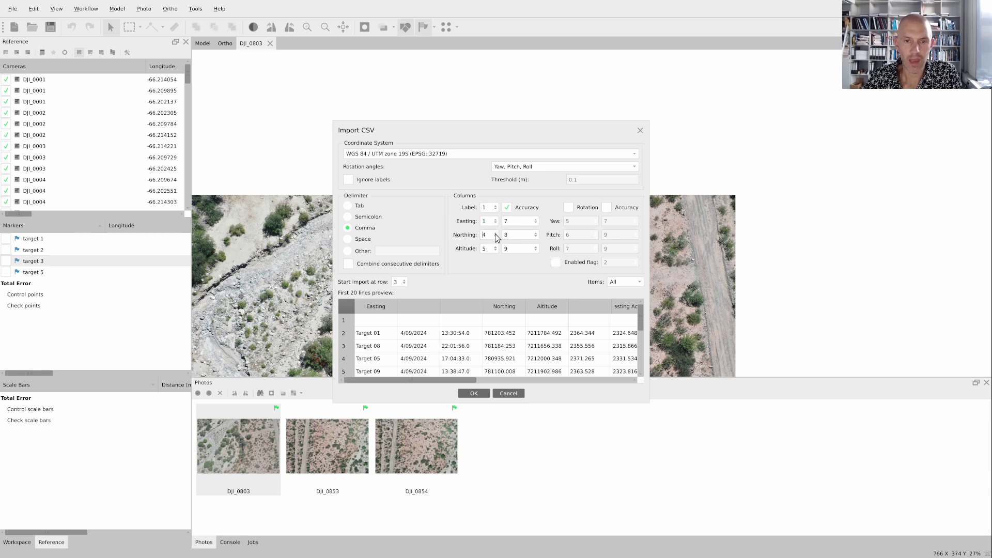
left_click(495, 233)
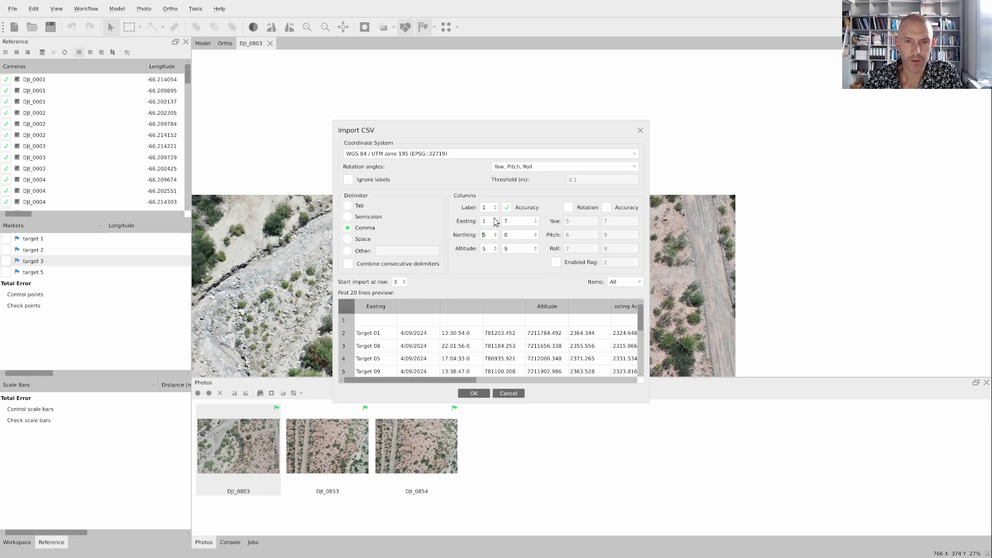
left_click(495, 223)
left_click(495, 222)
left_click(495, 222)
left_click(495, 246)
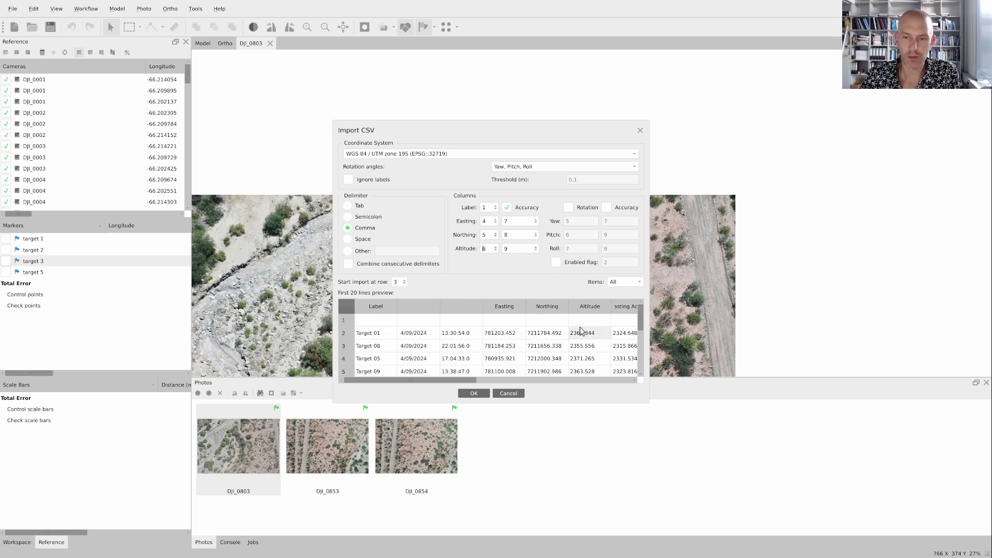
- Assign the accuracy columns as 9 for easting, 9 for northing and 10 for altitude
left_click_drag(470, 381, 494, 381)
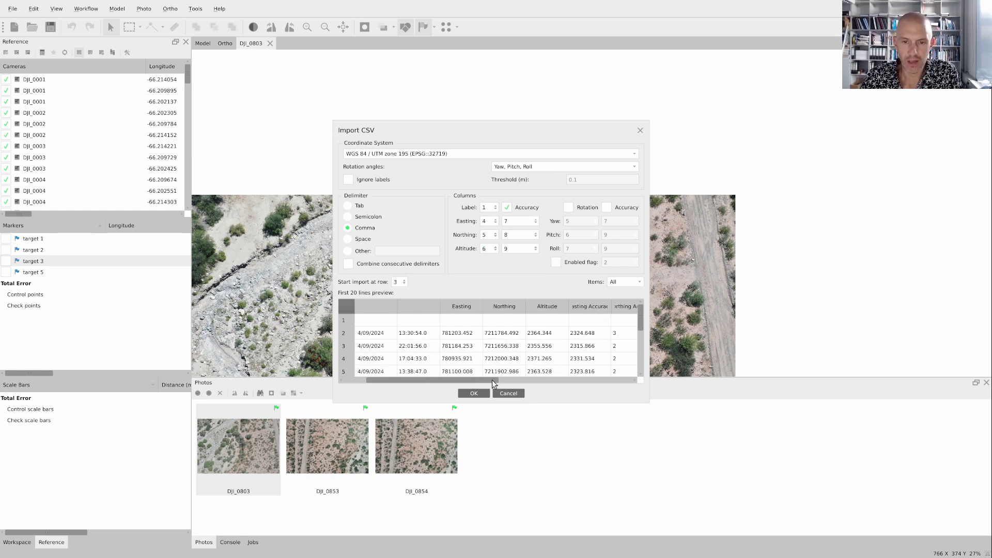
left_click_drag(492, 380, 528, 382)
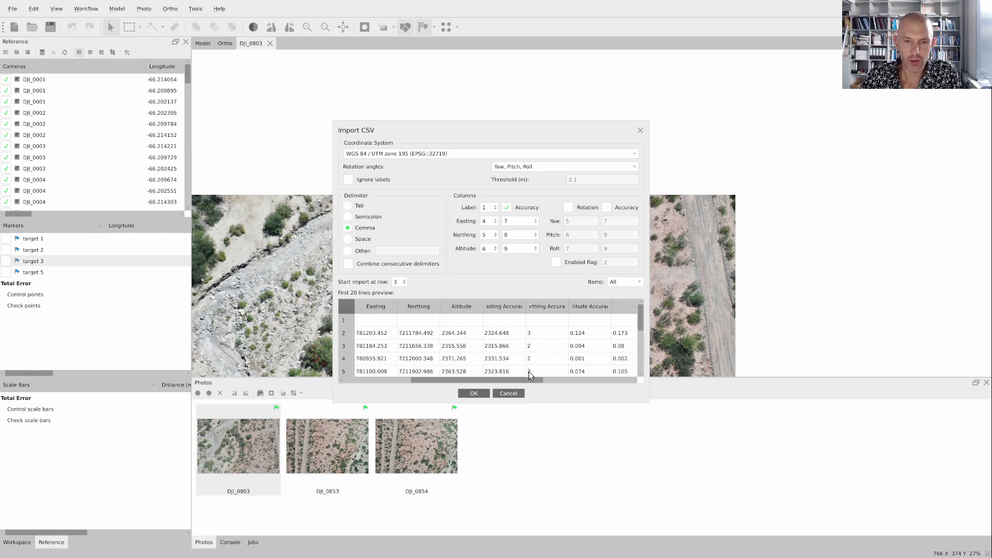
left_click(535, 219)
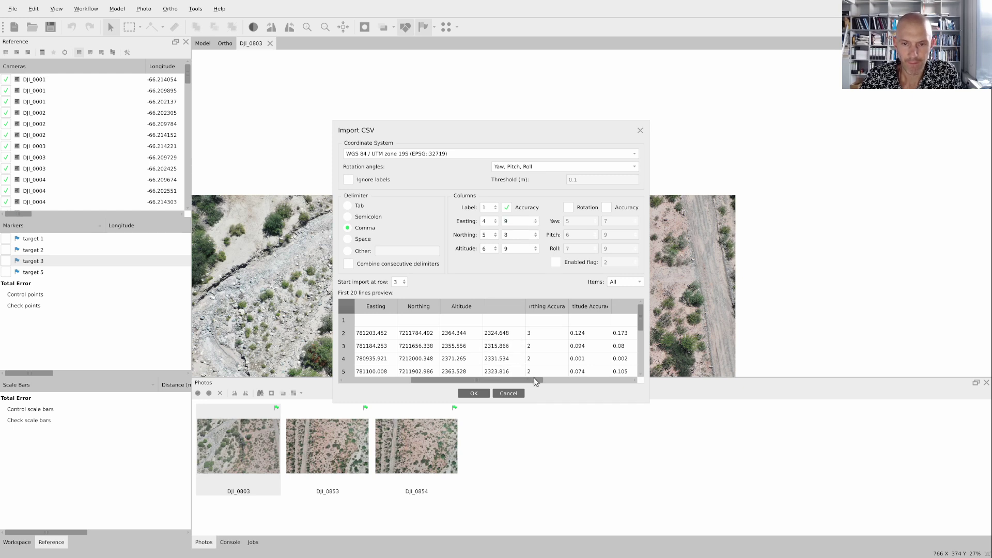
left_click_drag(534, 377, 557, 377)
left_click(535, 232)
left_click(535, 232)
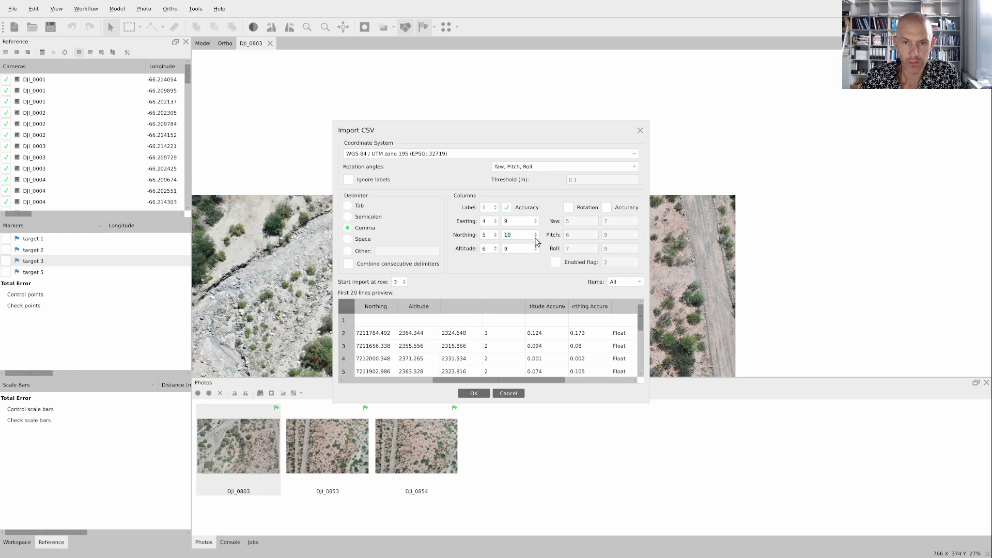
left_click(535, 247)
left_click(535, 246)
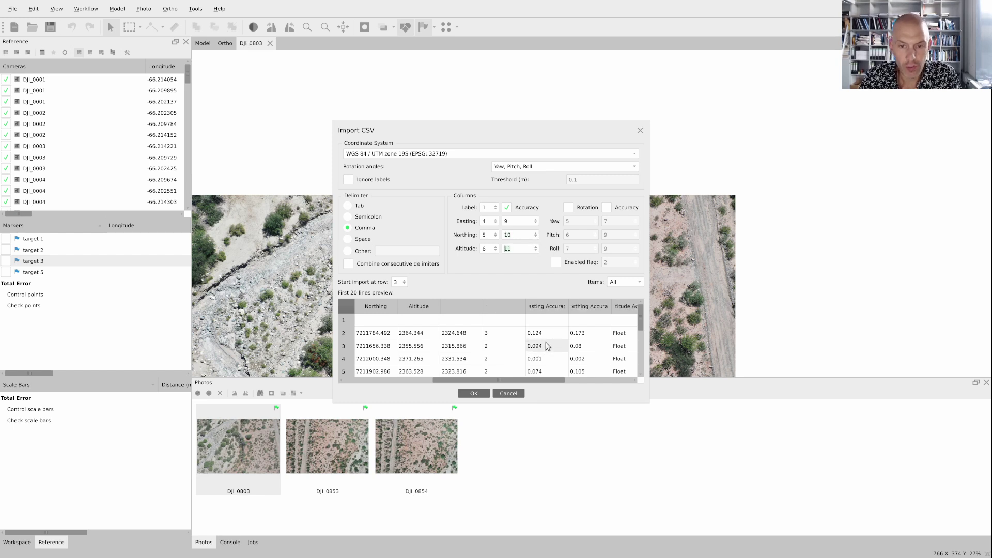
left_click(536, 236)
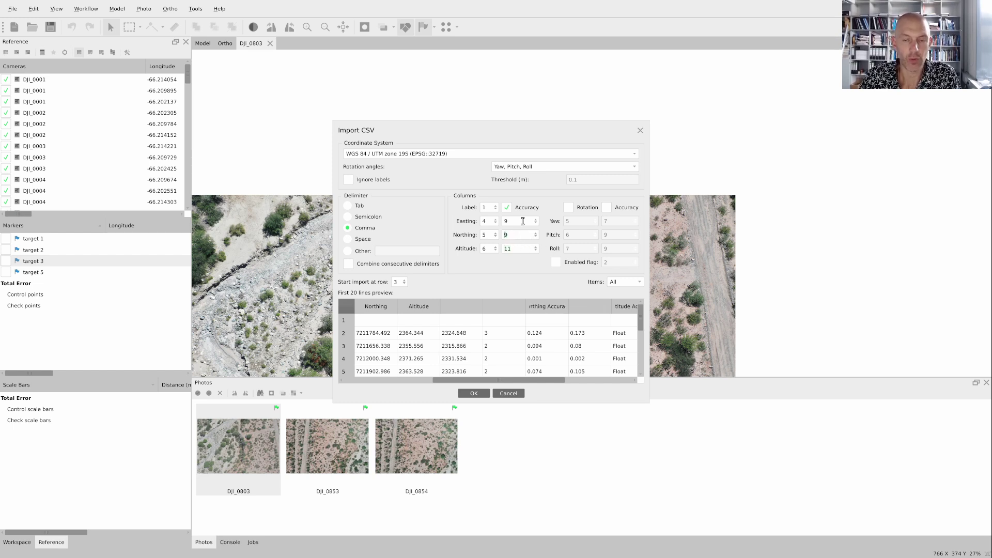
left_click(536, 251)
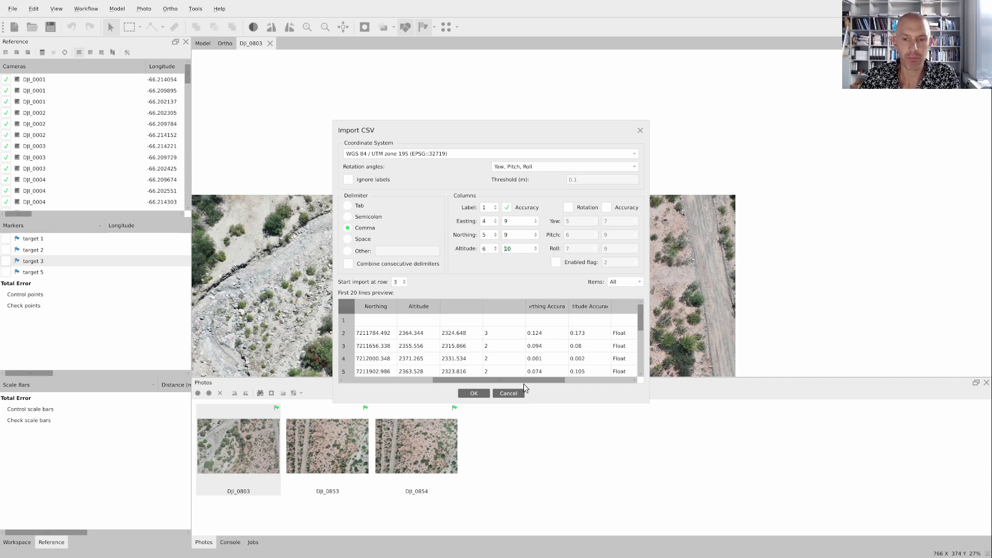
- Run the CSV import starting at row 2, and decline creating new markers for all unmatched entries
left_click_drag(530, 380, 586, 381)
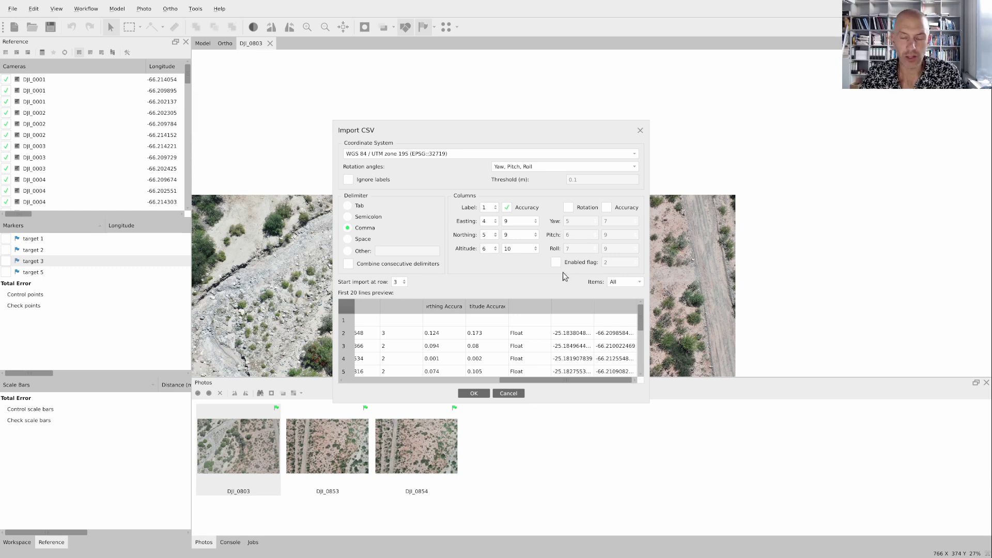
left_click_drag(577, 382, 400, 388)
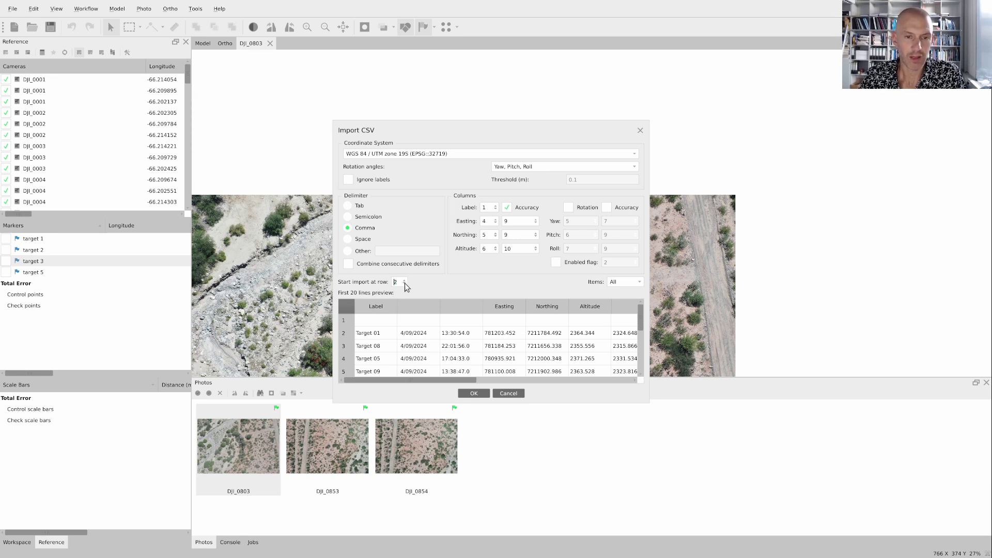
left_click_drag(417, 380, 563, 383)
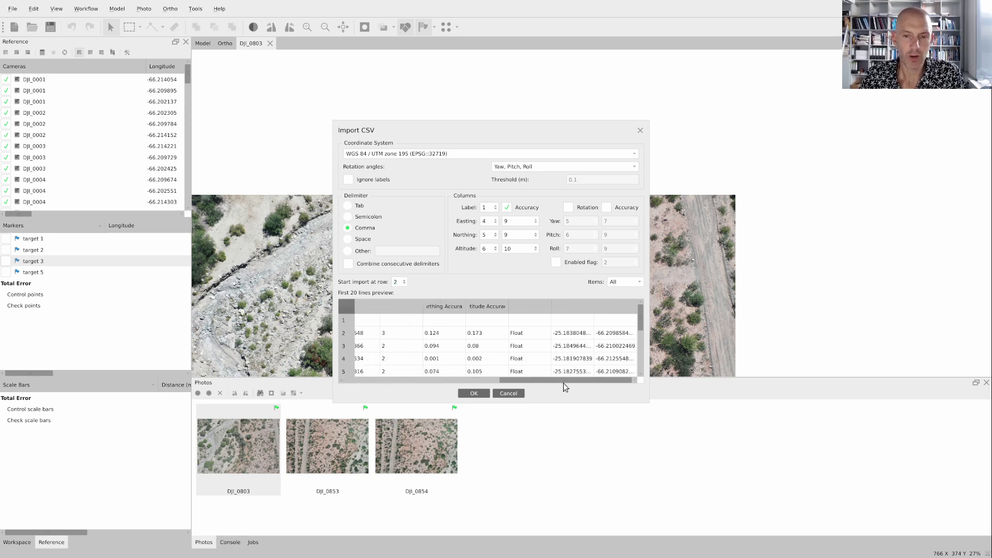
left_click_drag(630, 385, 372, 383)
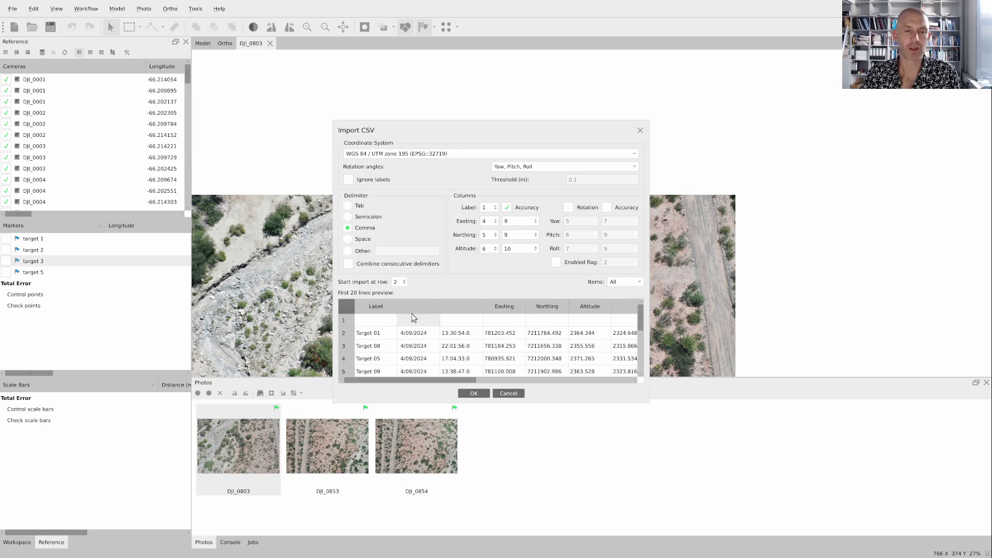
left_click(484, 394)
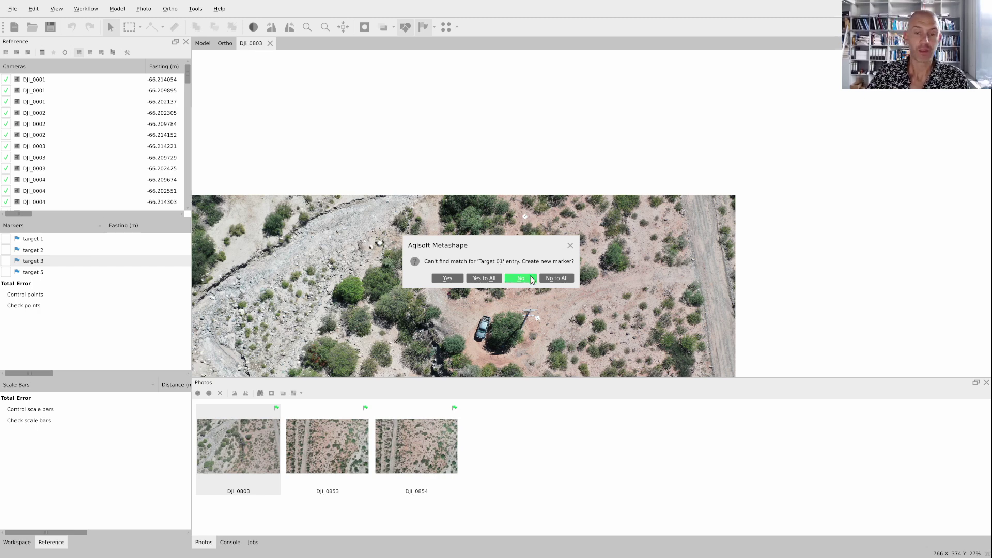
left_click(556, 278)
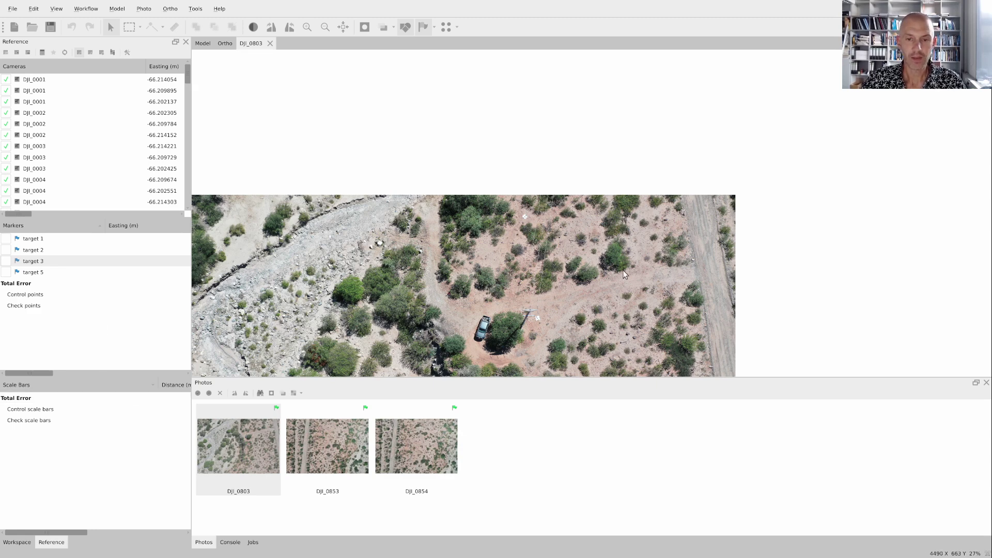
- Exit Metashape's full-screen view and launch LibreOffice Calc with a new spreadsheet beside it
key("super+f")
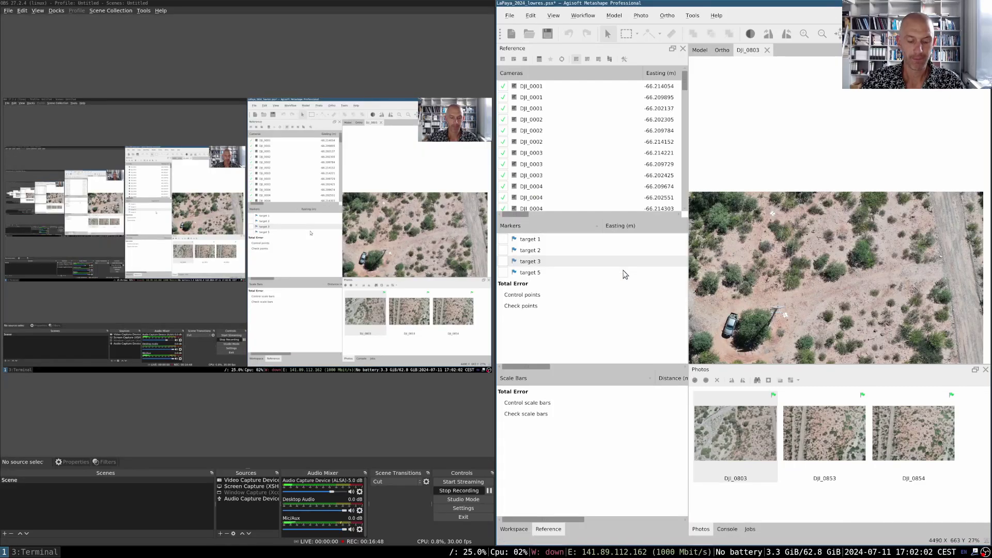
key("super+d")
type("lin")
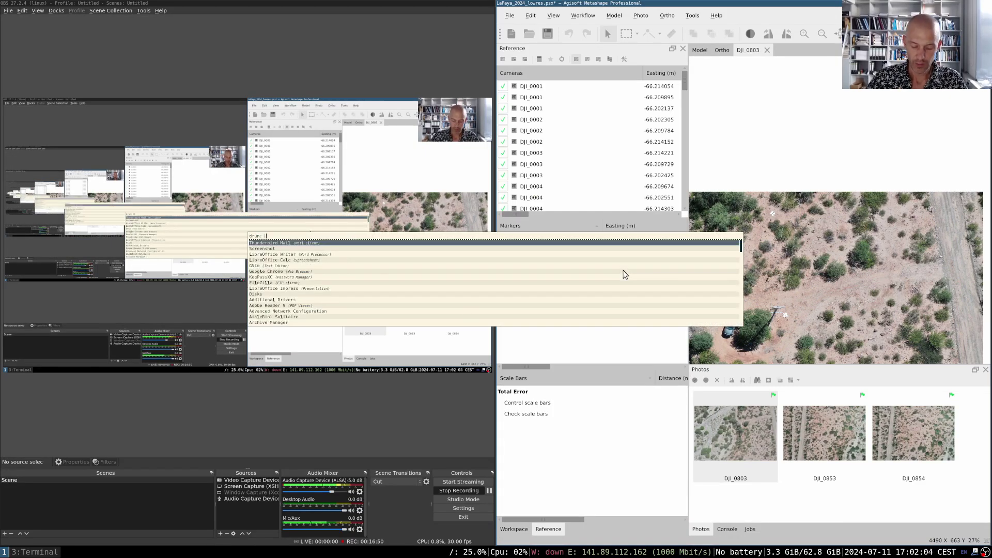
key("BackSpace")
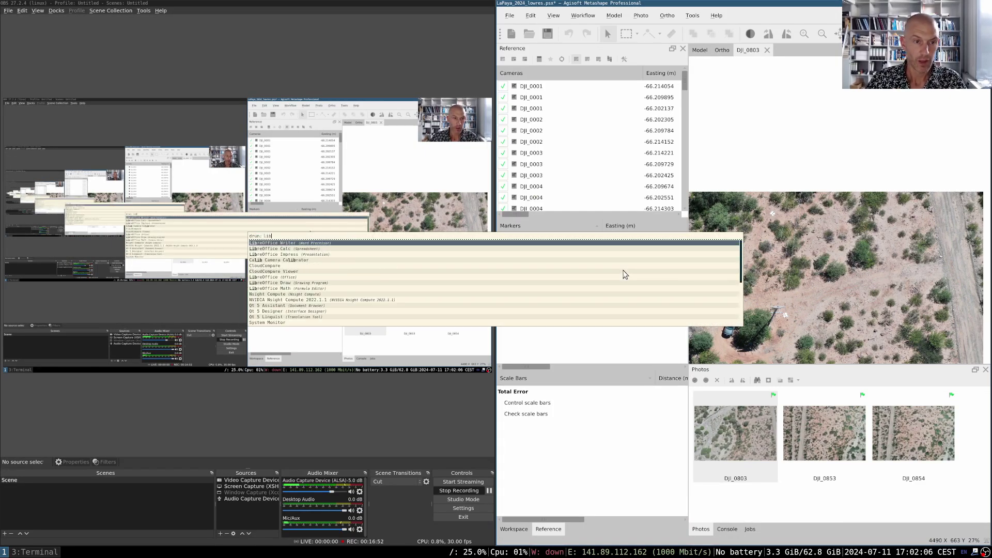
type("bre")
key("Down")
key("Return")
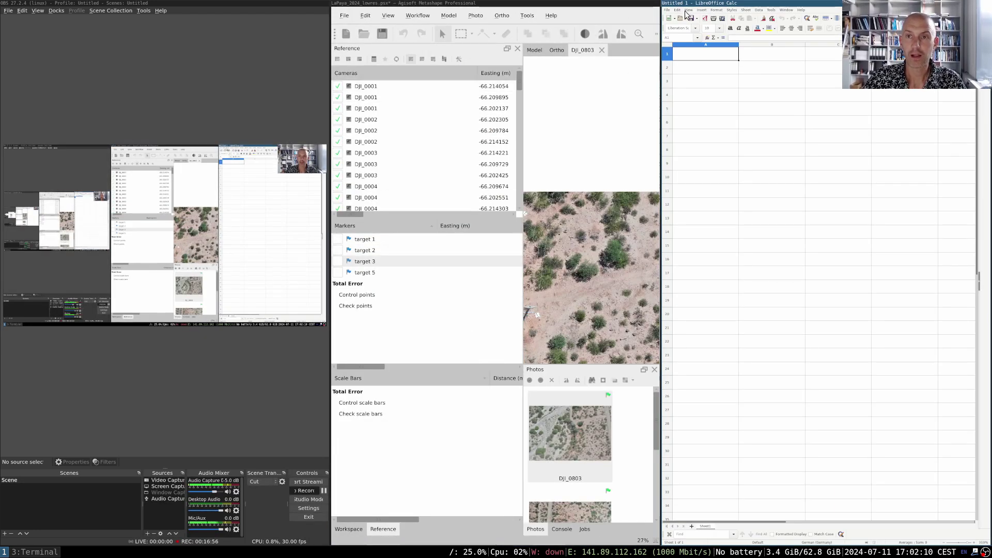
- Open the recent file all_positions_combined.csv in the spreadsheet, accepting the default text import settings
left_click(685, 19)
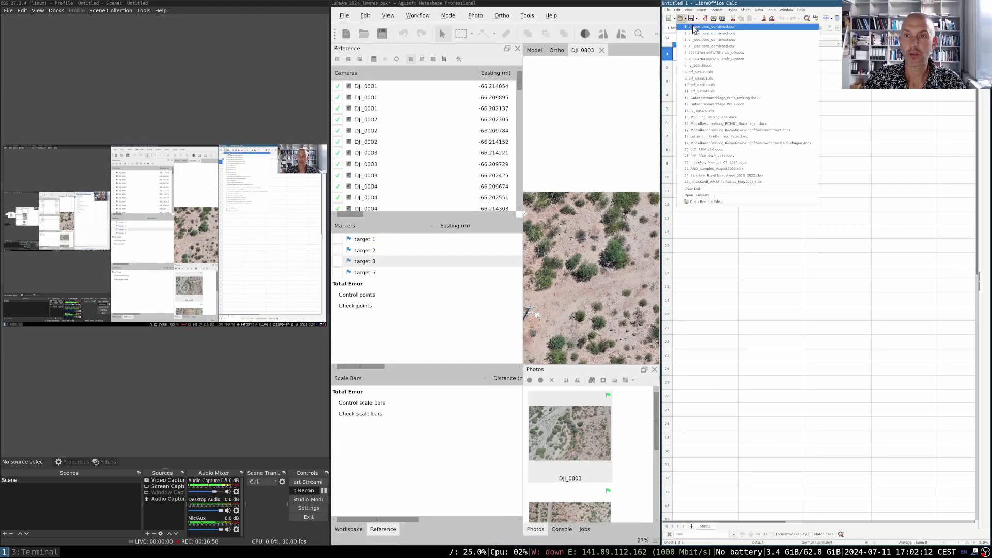
left_click(695, 29)
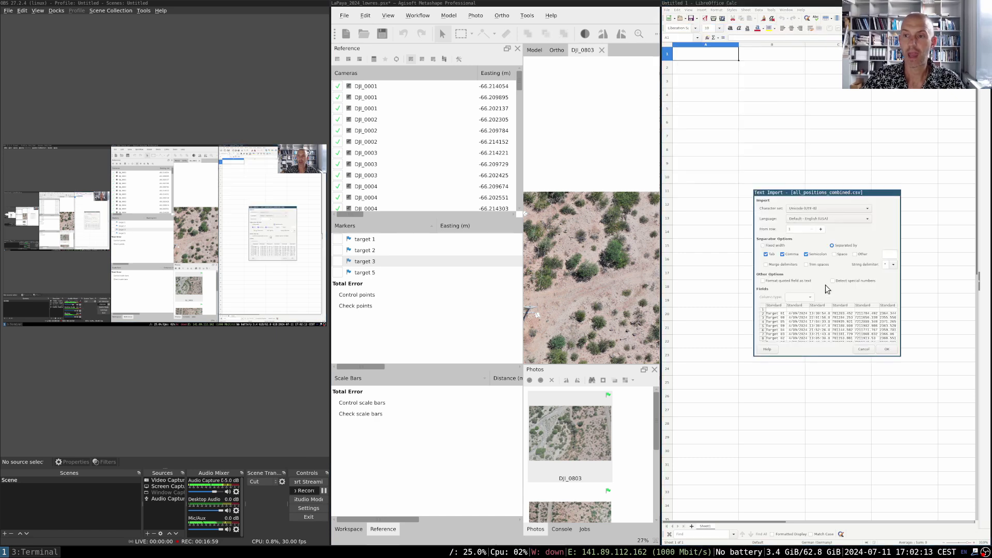
left_click(886, 349)
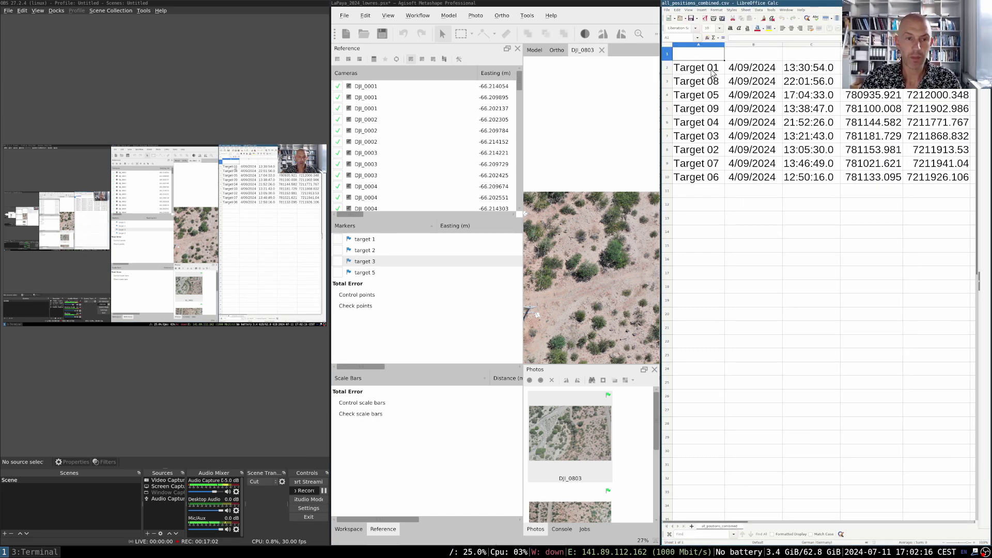
- Rename the Target 01 label in cell A2 as "target 1", all lowercase, to match the marker naming
left_click(712, 73)
type("target 1")
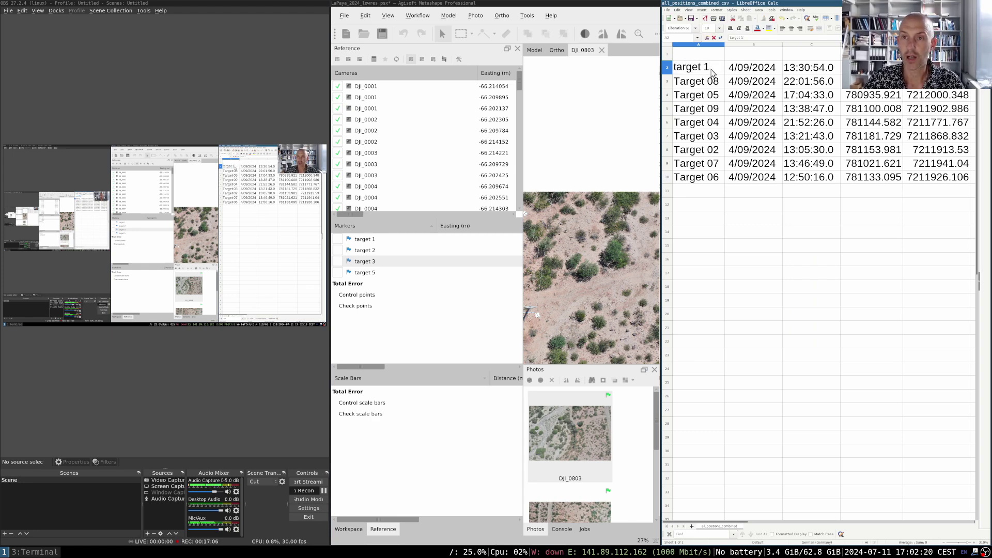
key("Return")
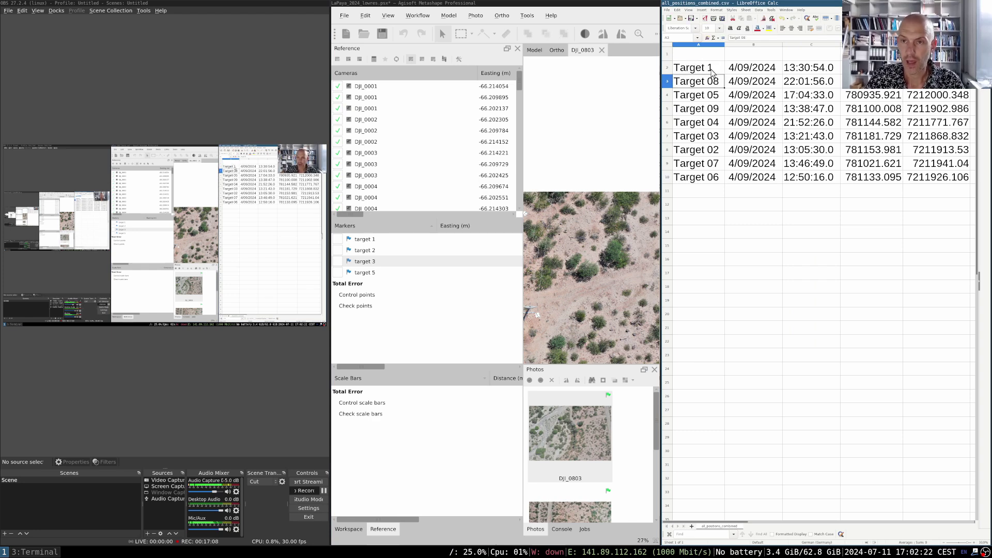
left_click(712, 73)
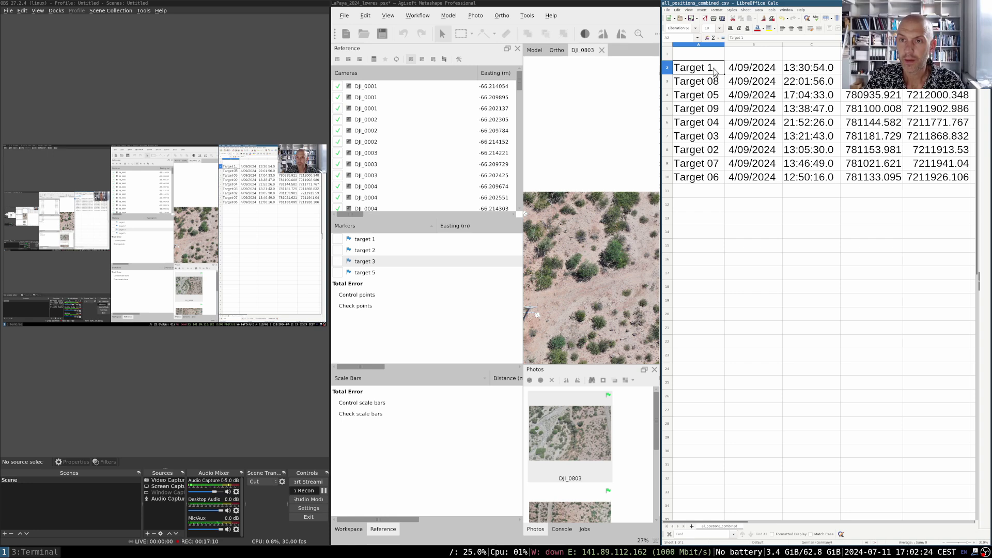
double_click(682, 69)
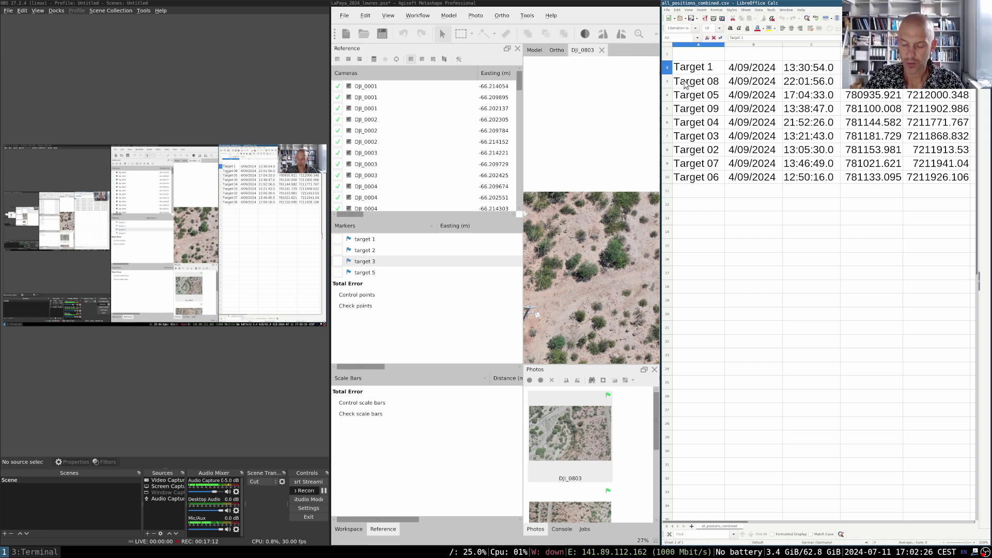
key("BackSpace")
type("t")
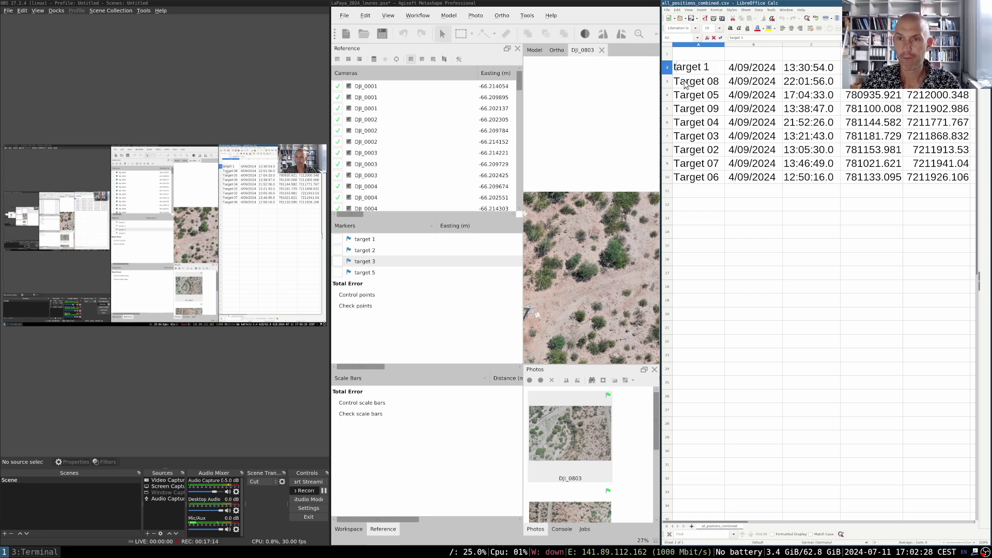
- Rename the Target 08 label in cell A3 as "Target 8", without the leading zero
left_click(685, 85)
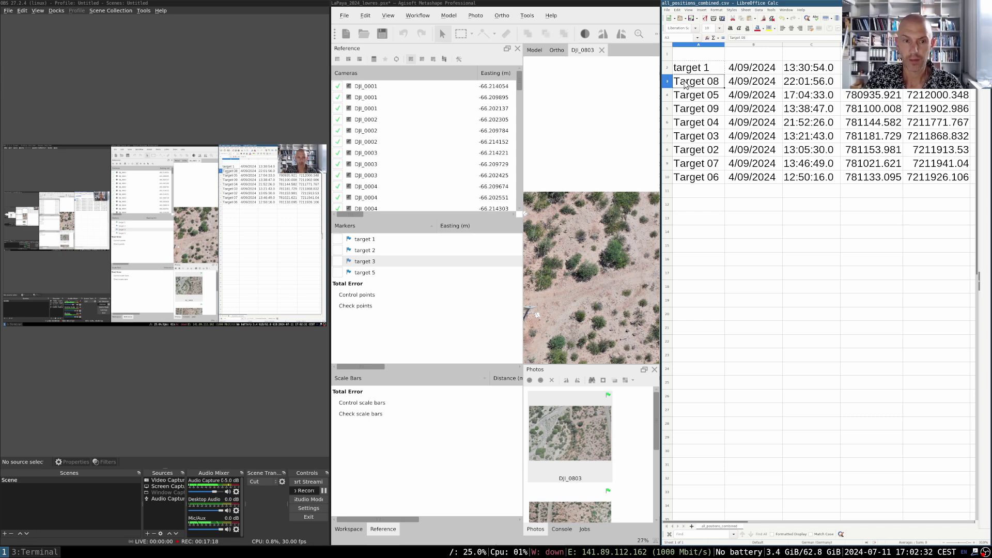
type("t")
left_click(745, 39)
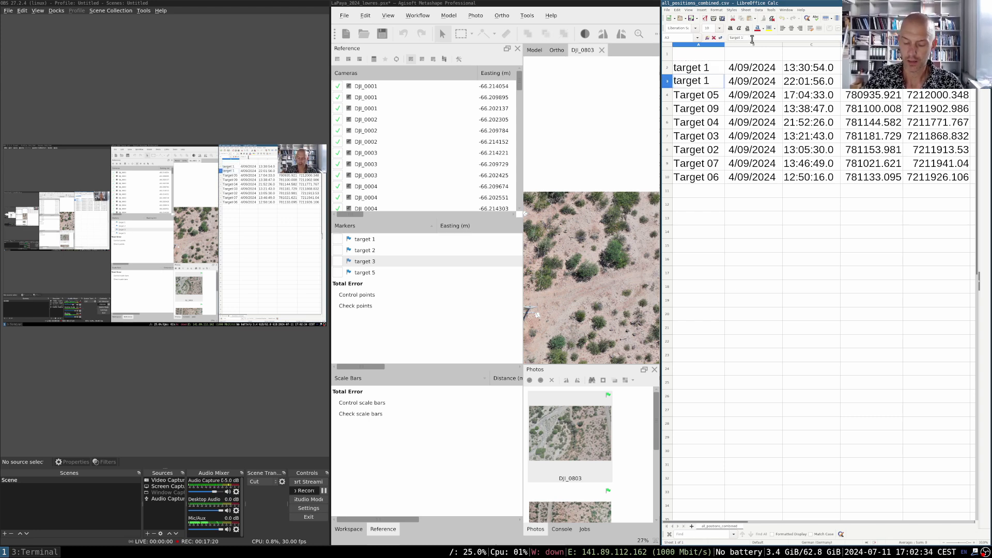
type("8")
key("Return")
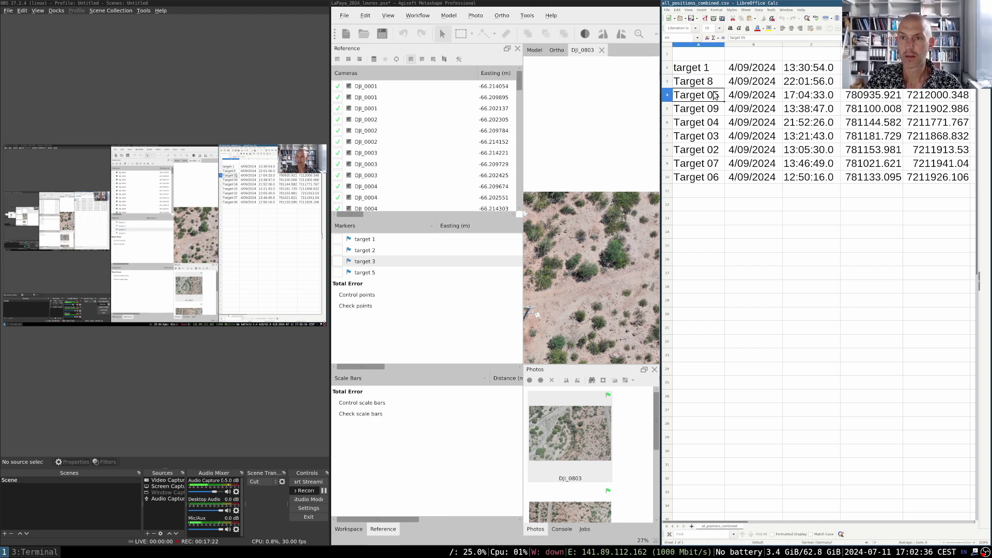
- Rename the Target 05 label in cell A4 as "target 5"
type("target 1")
left_click(753, 37)
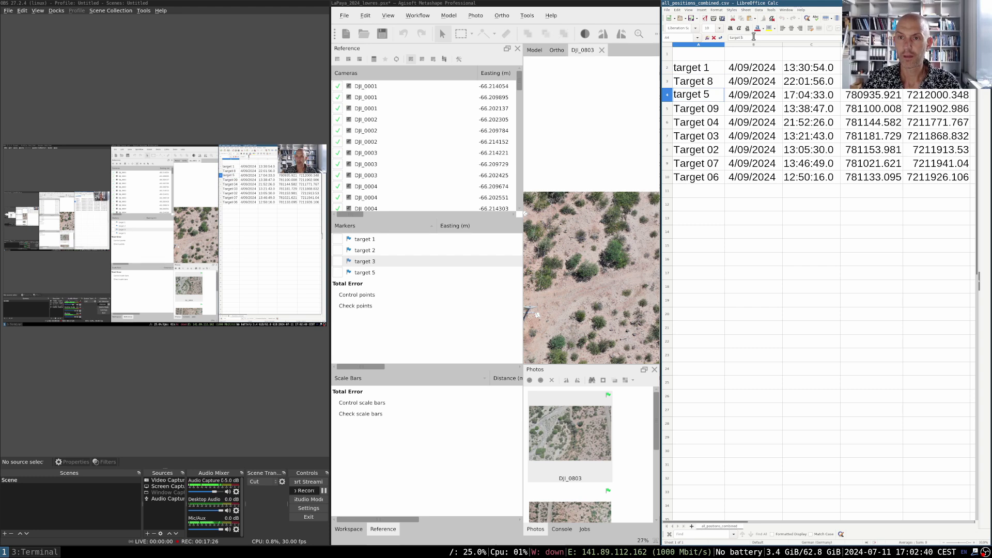
key("Return")
- Correct the capital letter of the label in cell A3 so it reads "target 8"
key("Up")
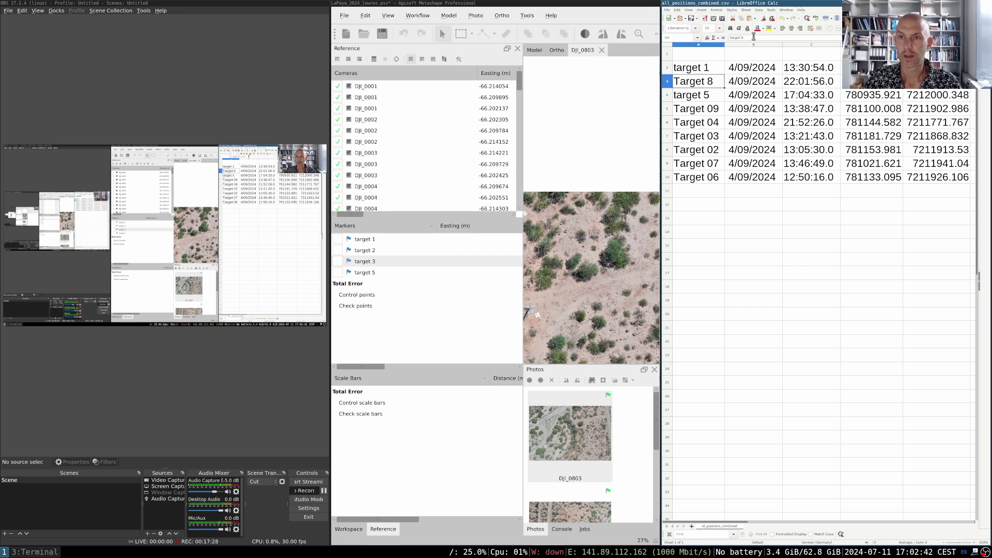
left_click(733, 38)
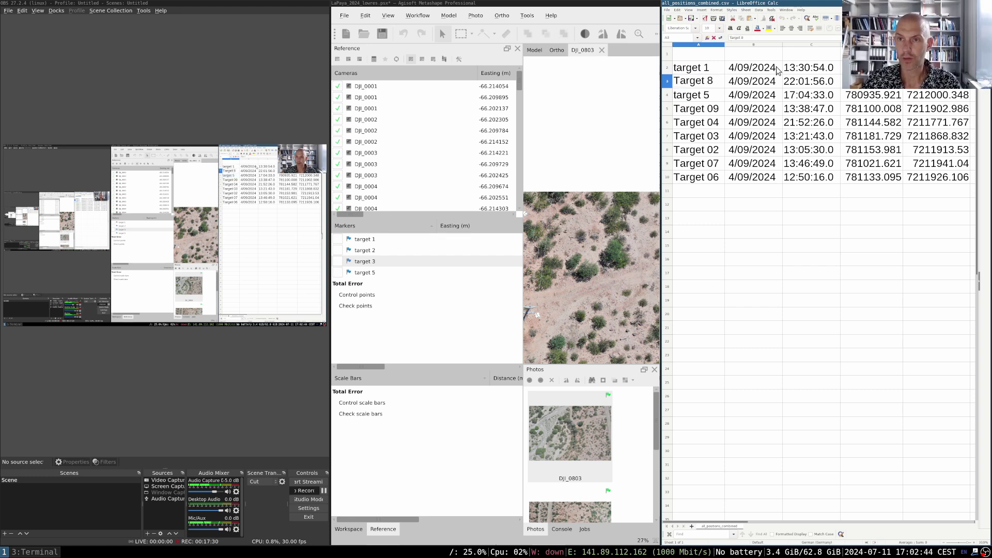
key("Delete")
type("t")
key("Return")
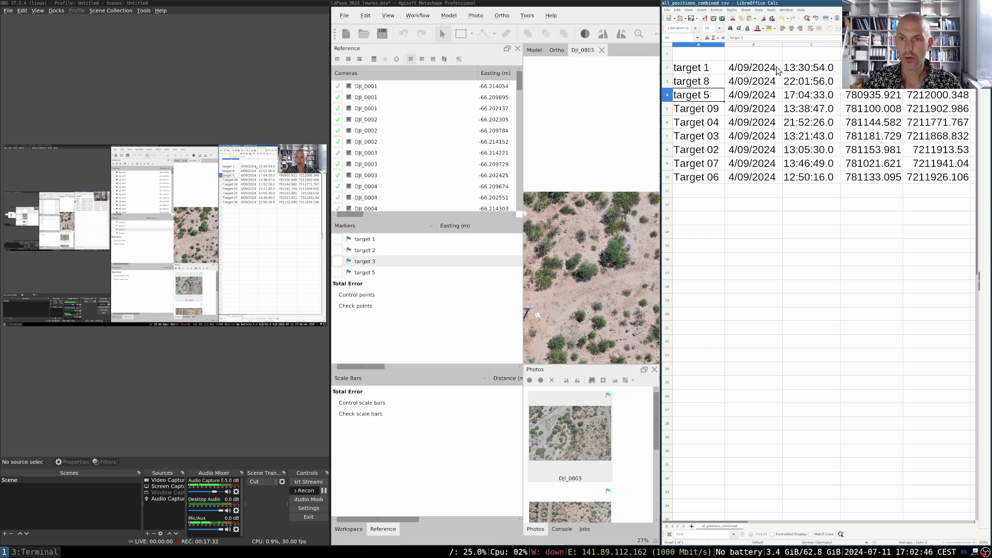
- Replace the Target 09 label in cell A5 with "Target 9"
key("Down")
type("t")
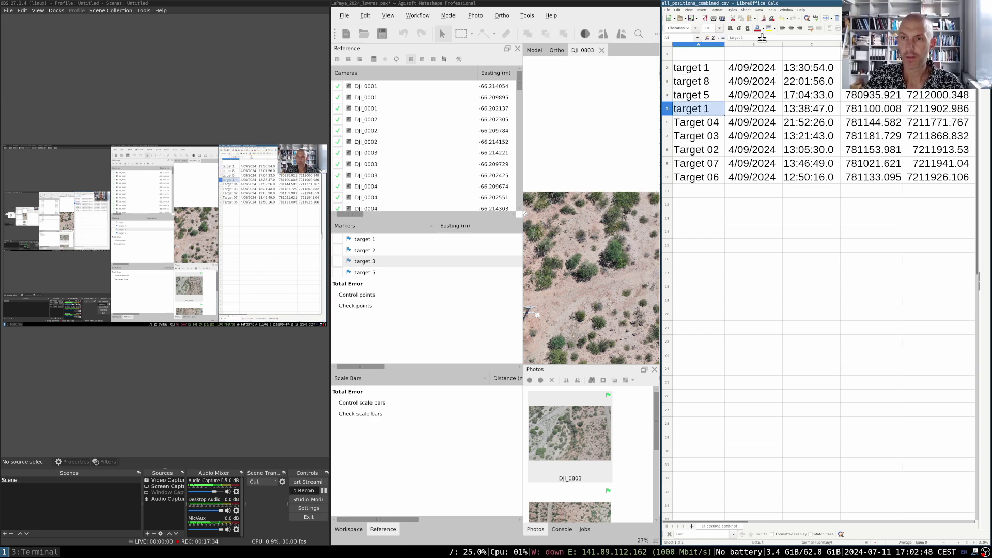
left_click(762, 38)
type("9")
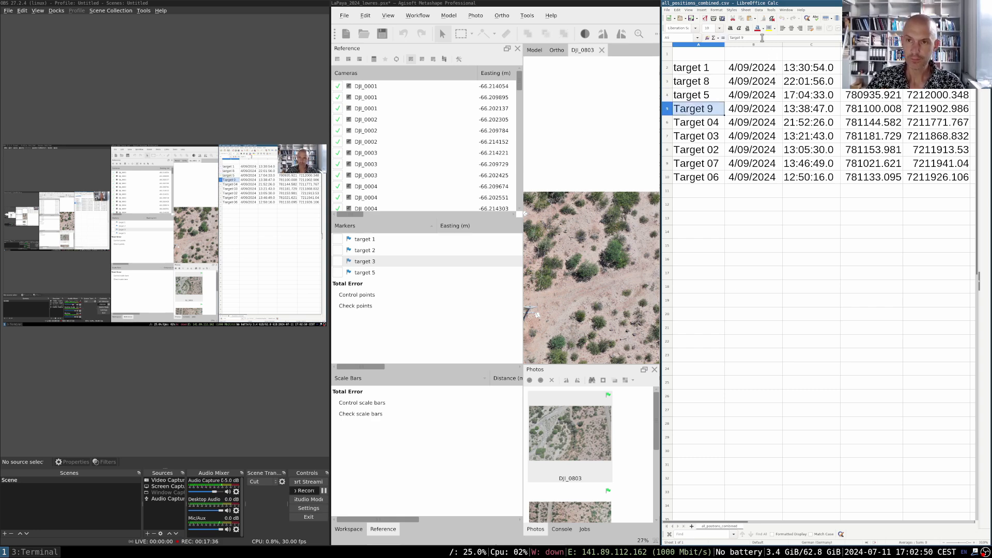
key("Return")
- Replace the Target 04 label in cell A6 with "Target 4"
left_click(753, 38)
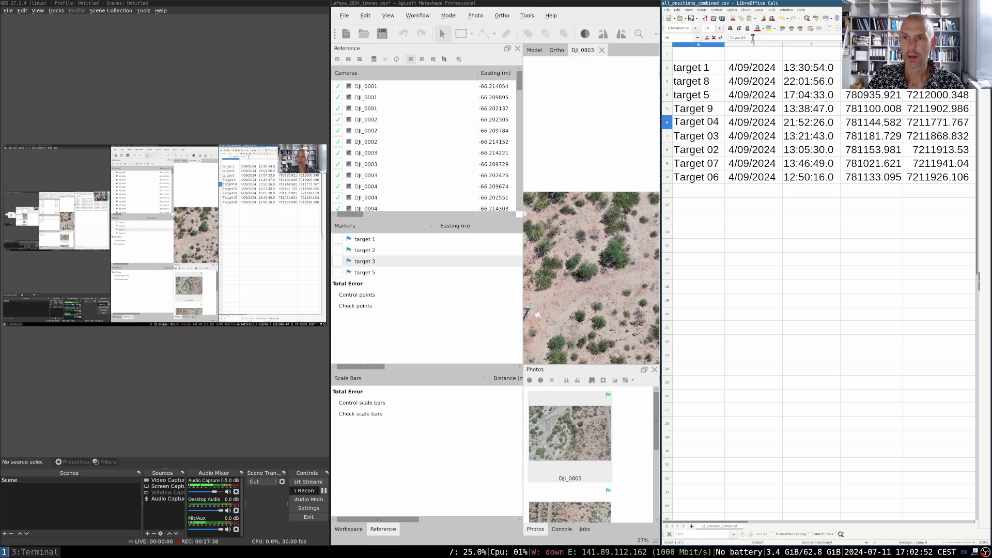
key("ctrl+a")
type("target 1")
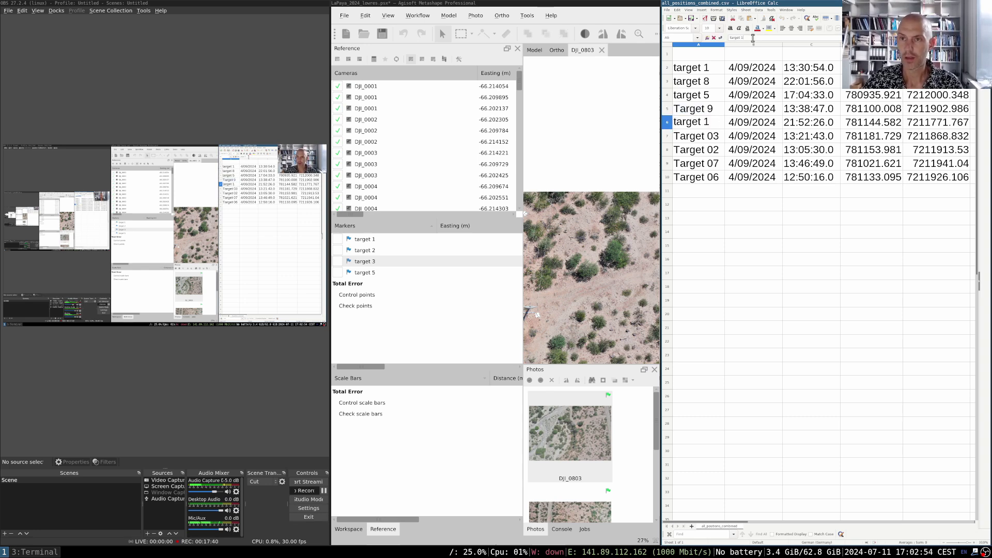
type("4")
key("Return")
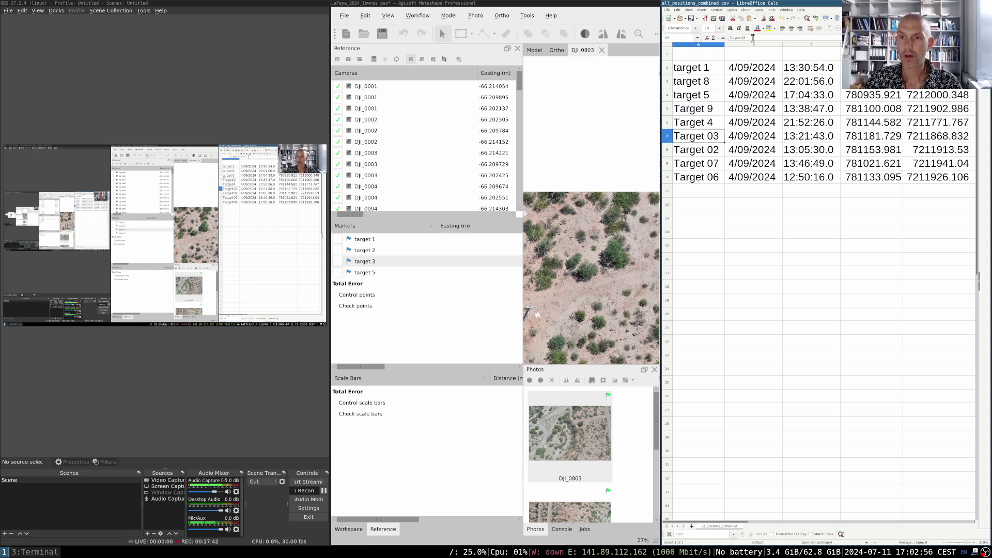
- Replace the Target 03 label in cell A7 with "Target 3"
key("ctrl+a")
type("target 1")
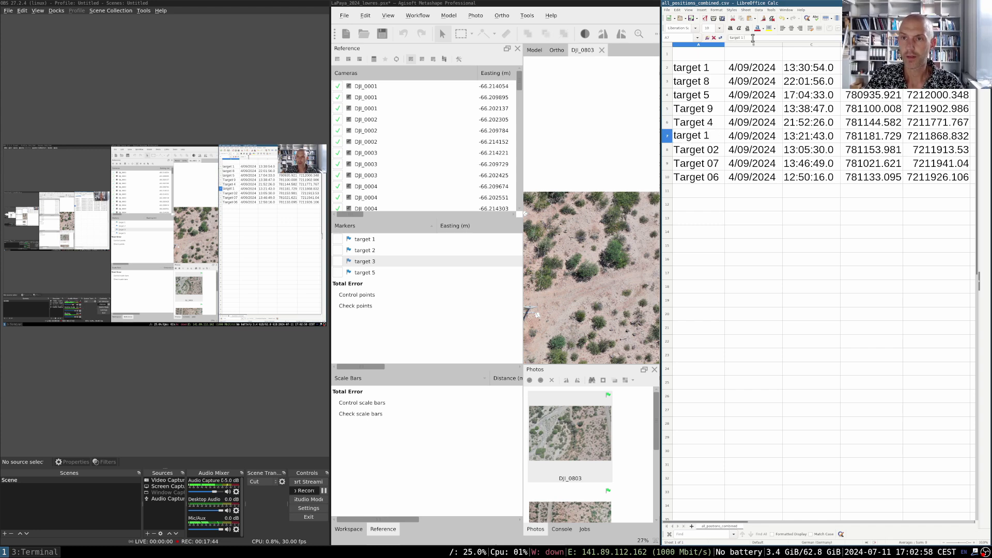
key("BackSpace")
type("3")
key("Return")
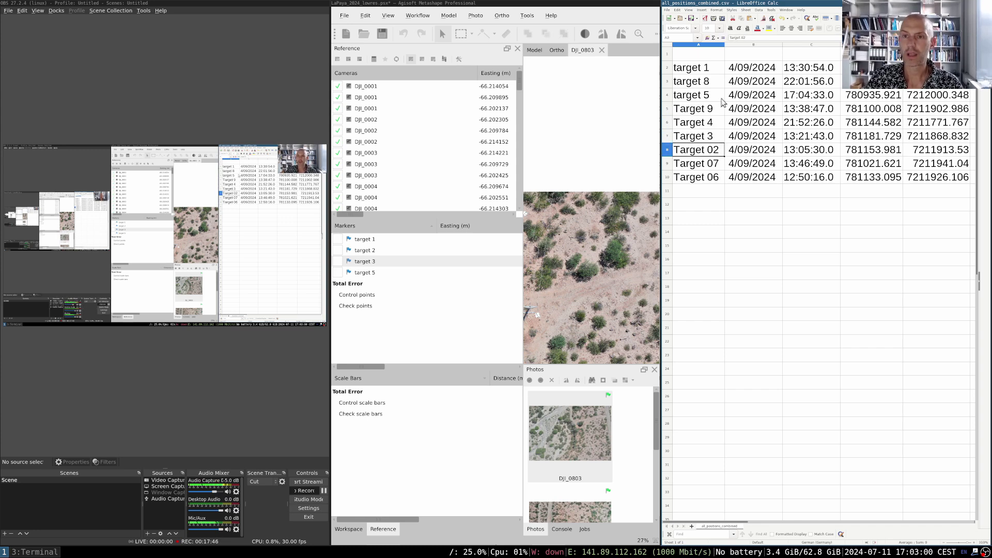
- Replace the Target 02 label in cell A8 with "Target 2"
type("target 1")
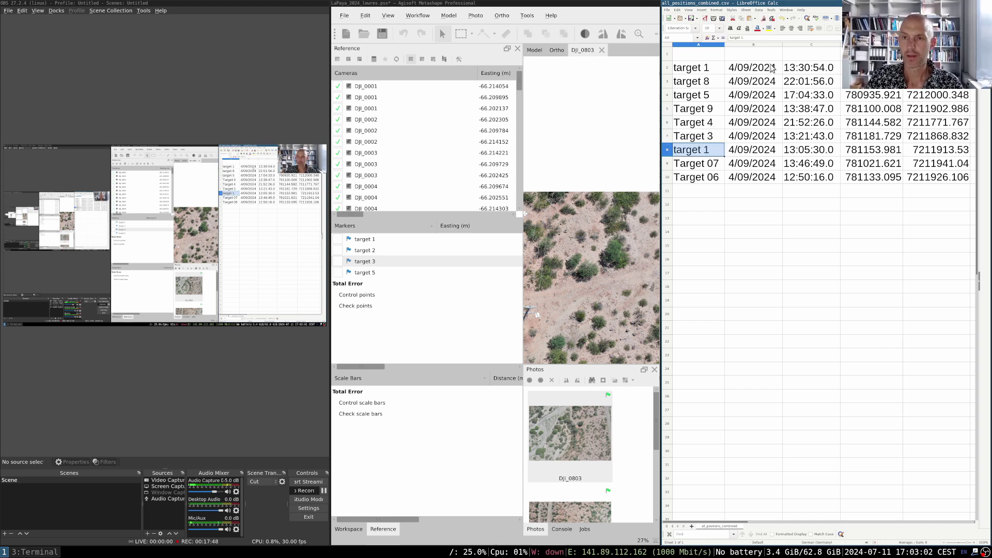
left_click(781, 39)
key("BackSpace")
type("2")
key("Return")
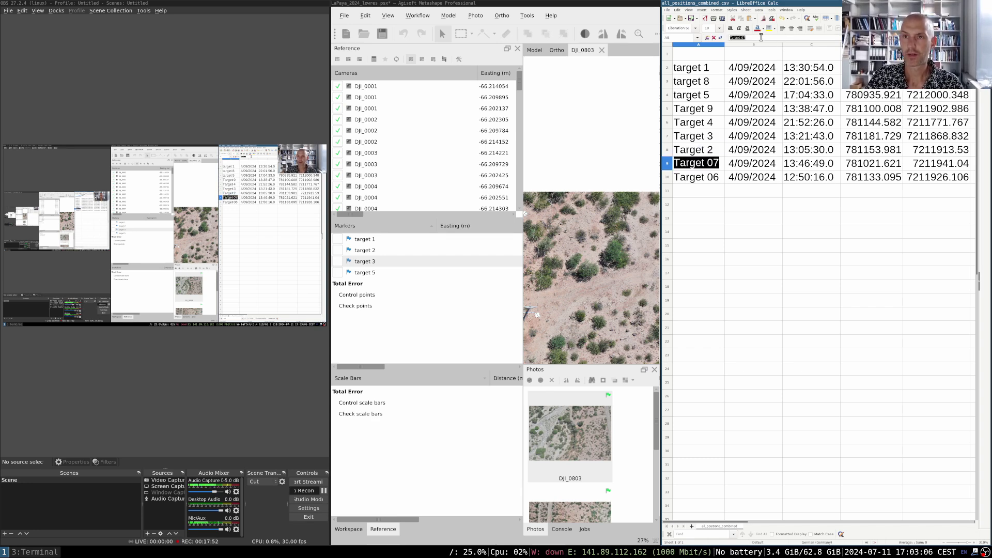
- Replace the Target 07 label in cell A9 with "Target 17"
type("target 1")
left_click(761, 37)
type("7")
key("Return")
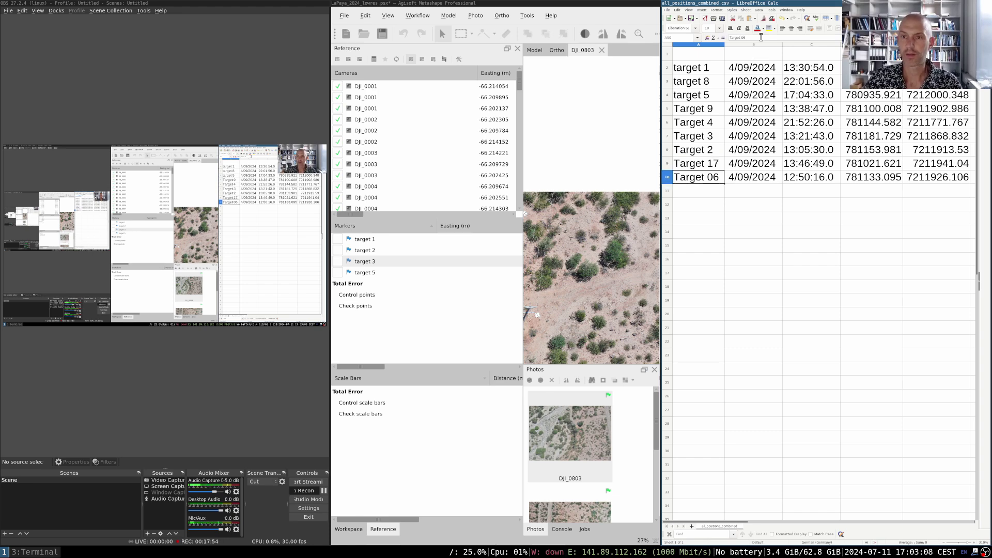
- Correct the label in cell A9 to "Target 7", dismissing the content deletion dialog without clearing anything
left_click(706, 165)
type("target 1")
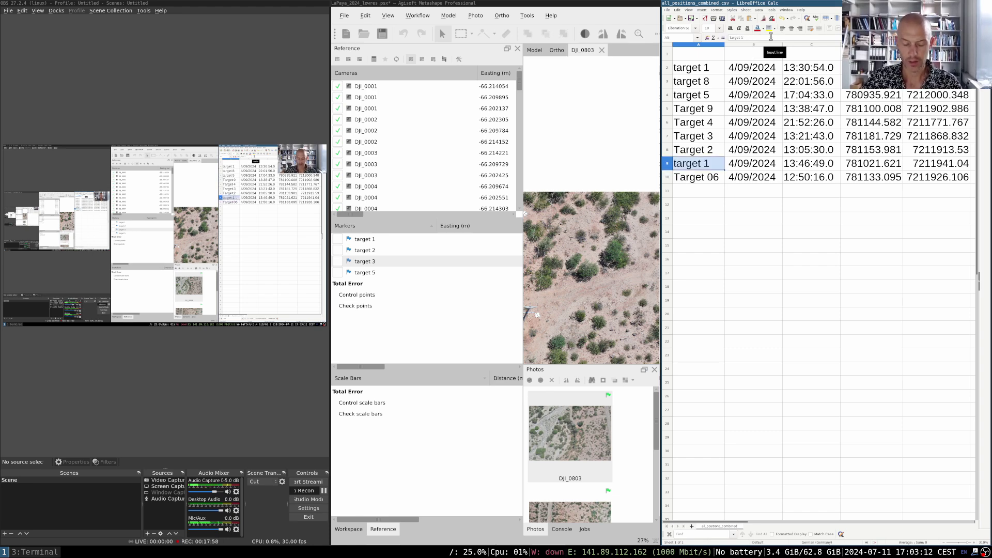
key("BackSpace")
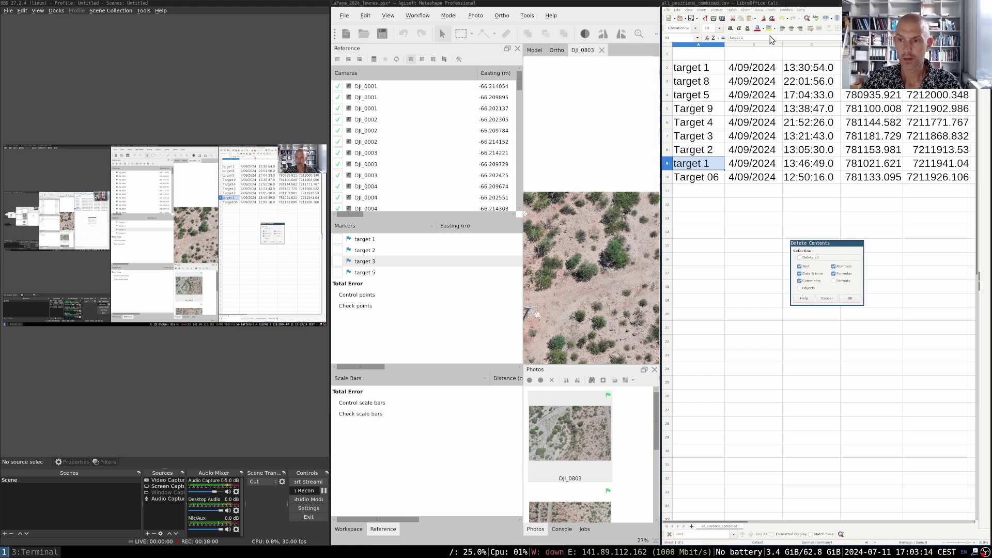
key("Escape")
left_click(770, 40)
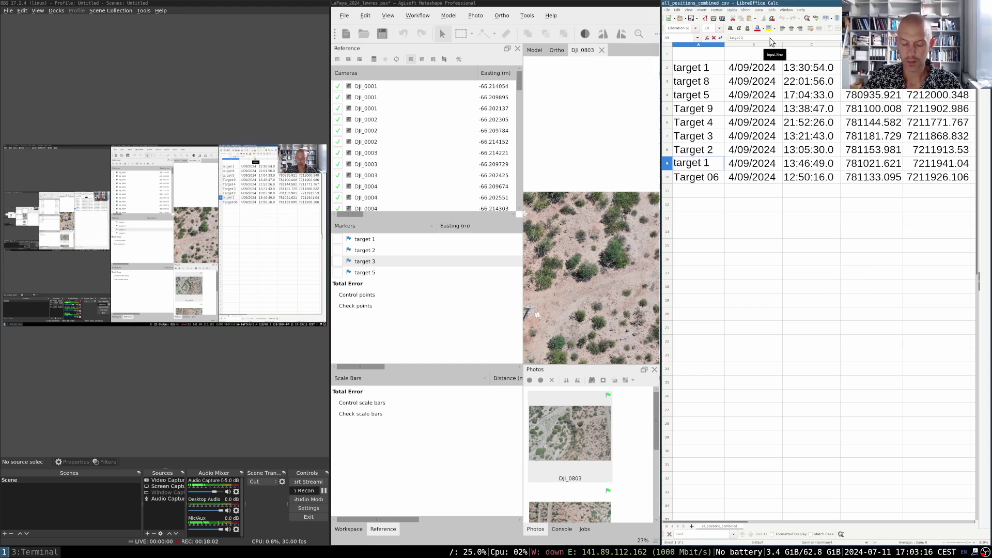
key("BackSpace")
key("Return")
key("Up")
key("Up")
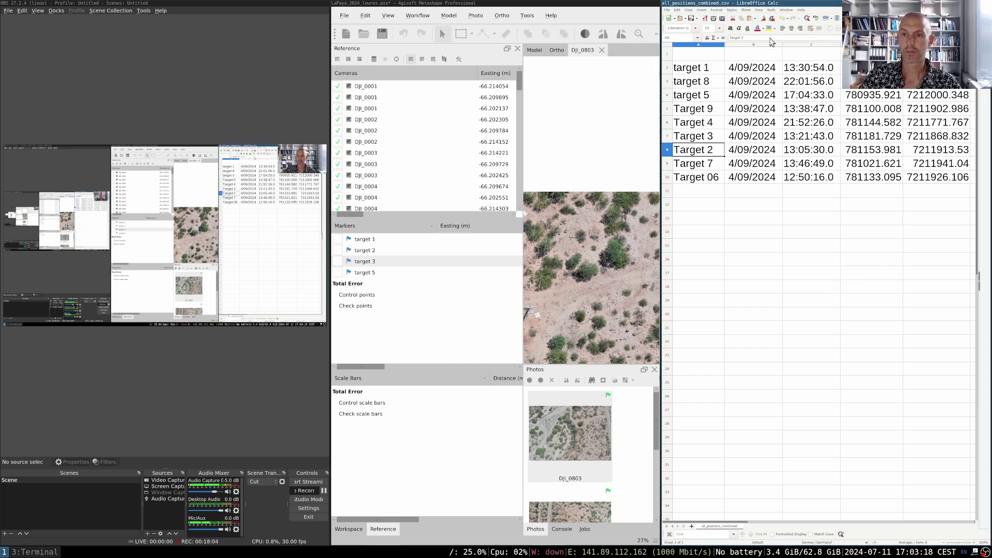
- Replace the Target 06 label in cell A10 with the lowercase label "target 6"
key("Down")
key("Down")
type("target 1")
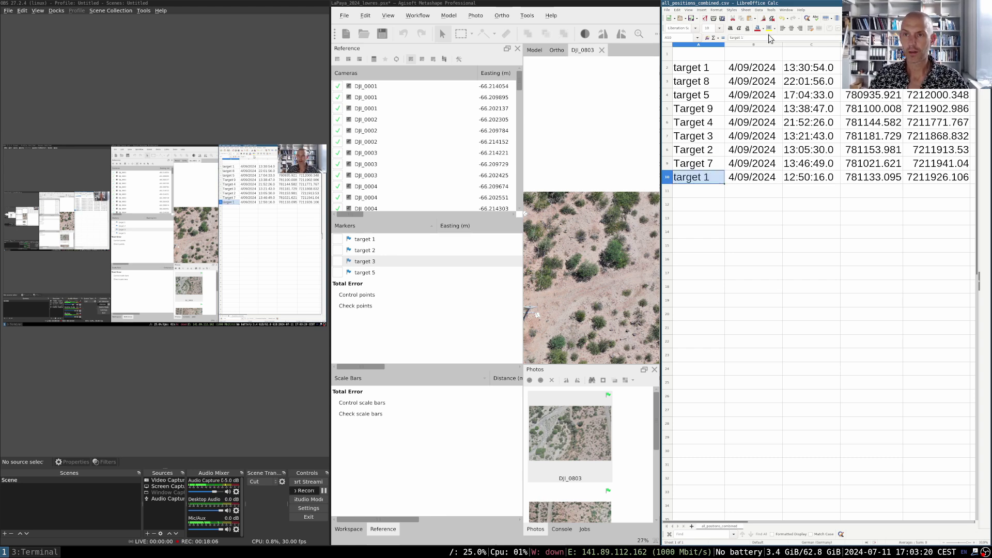
left_click(769, 38)
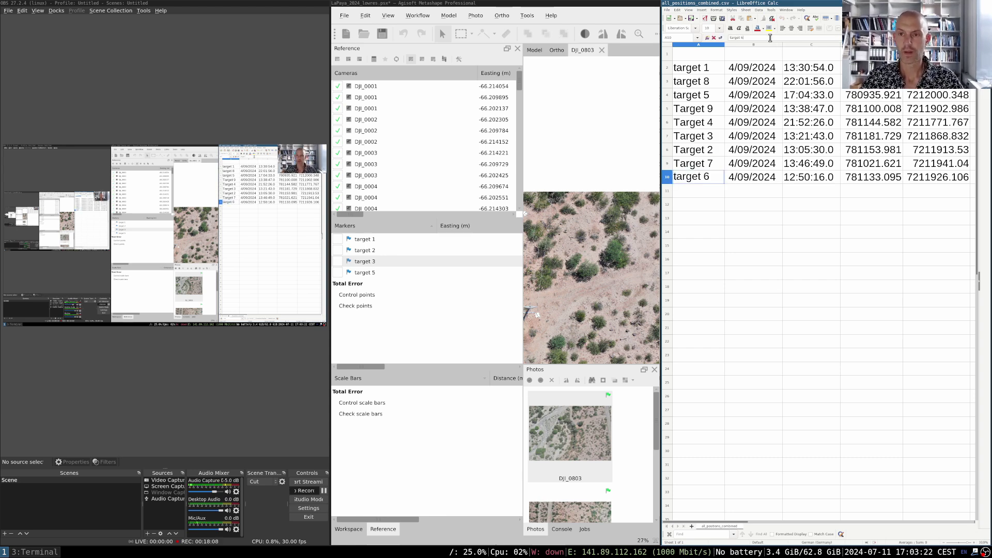
key("Return")
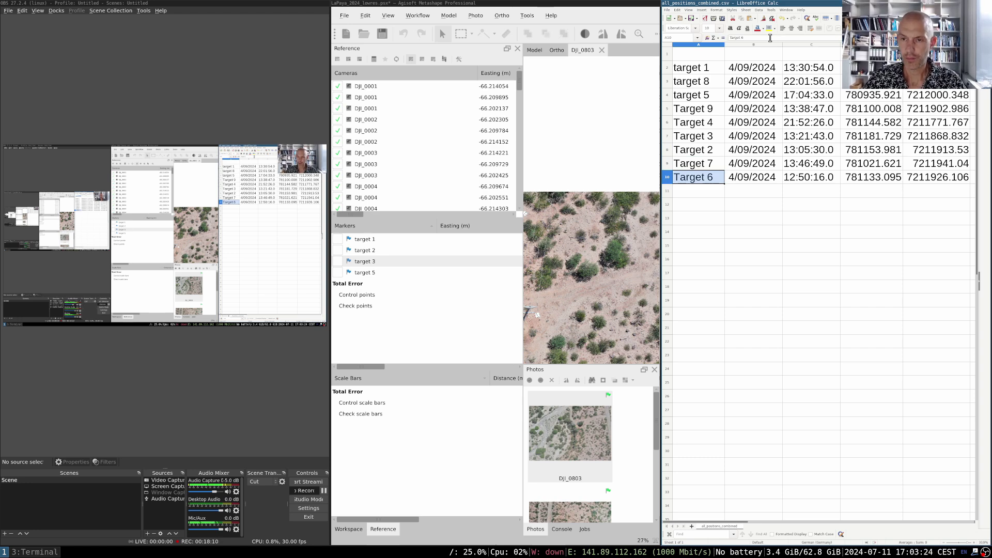
double_click(680, 179)
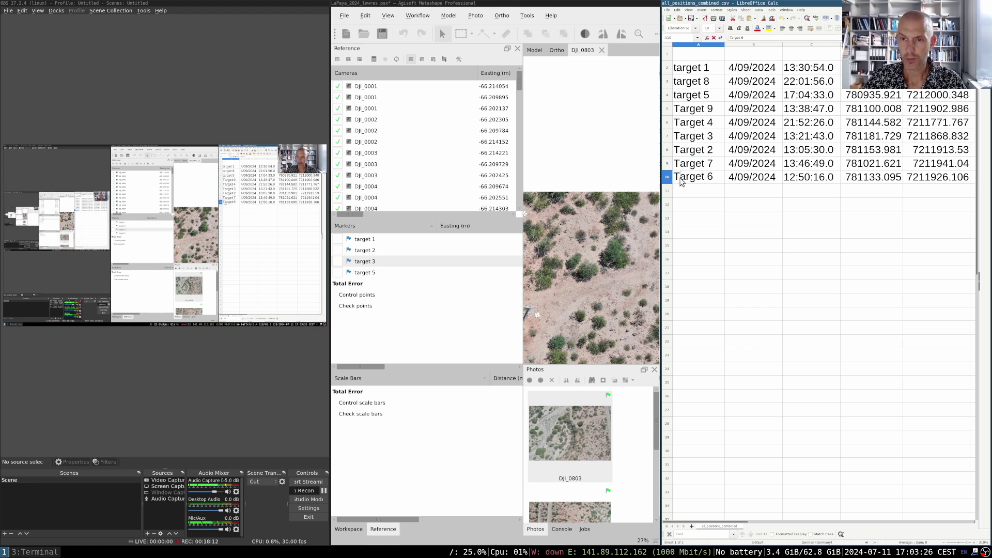
key("BackSpace")
type("t")
key("Return")
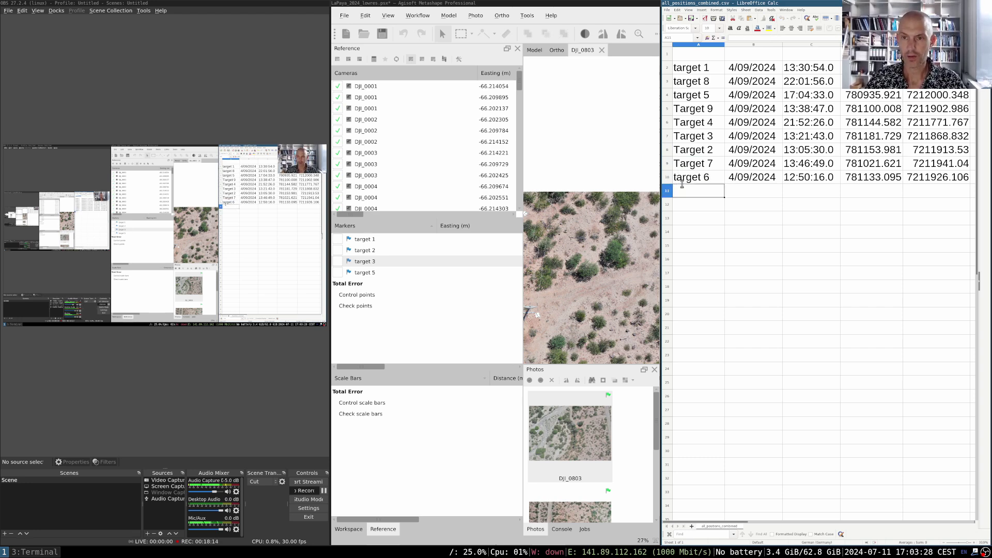
- Change the labels in cells A9 and A8 to lowercase, as "target 7" and "target 2"
key("Up")
key("Up")
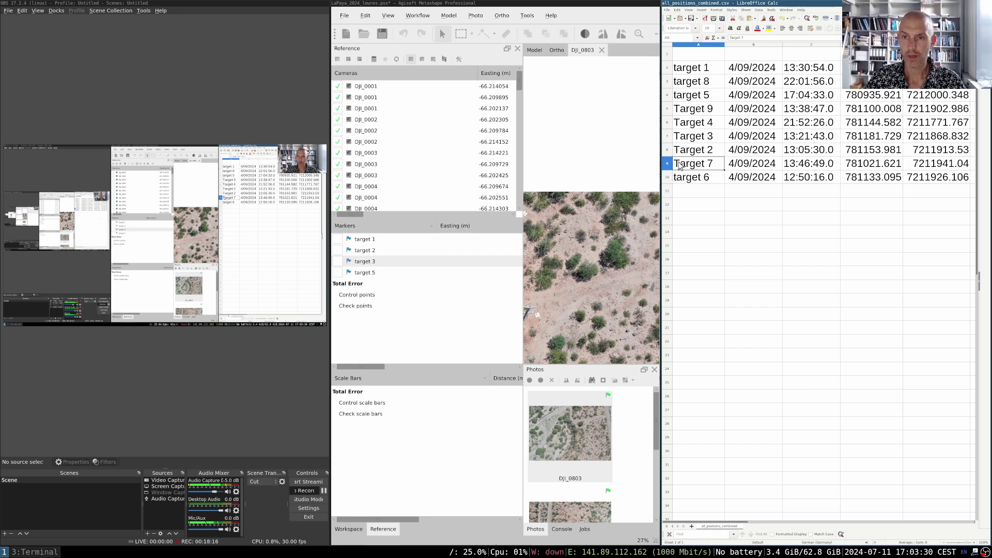
double_click(680, 163)
key("BackSpace")
type("t")
key("Return")
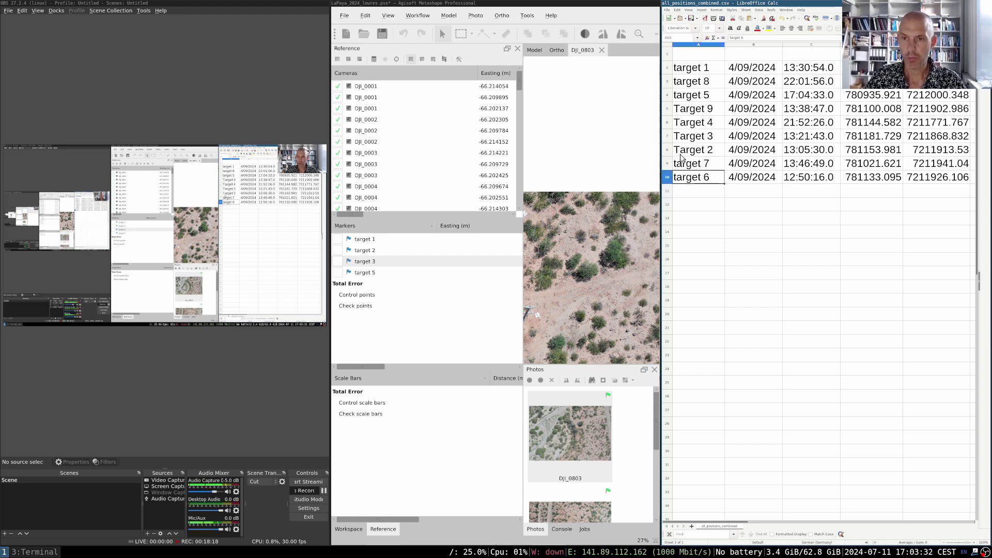
double_click(681, 155)
key("BackSpace")
type("t")
key("Return")
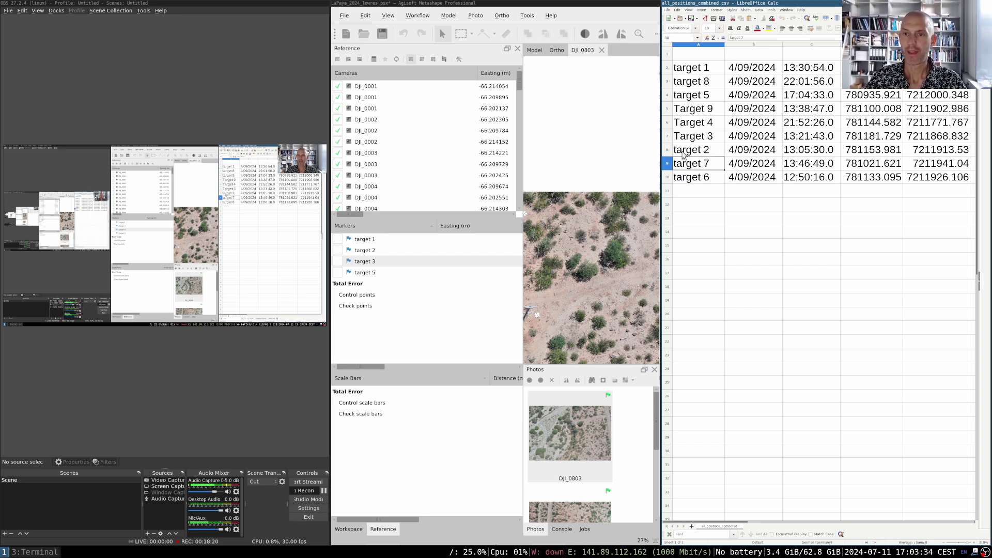
- Change the labels in cells A7 and A6 to lowercase, as "target 3" and "target 4"
key("Up")
key("Up")
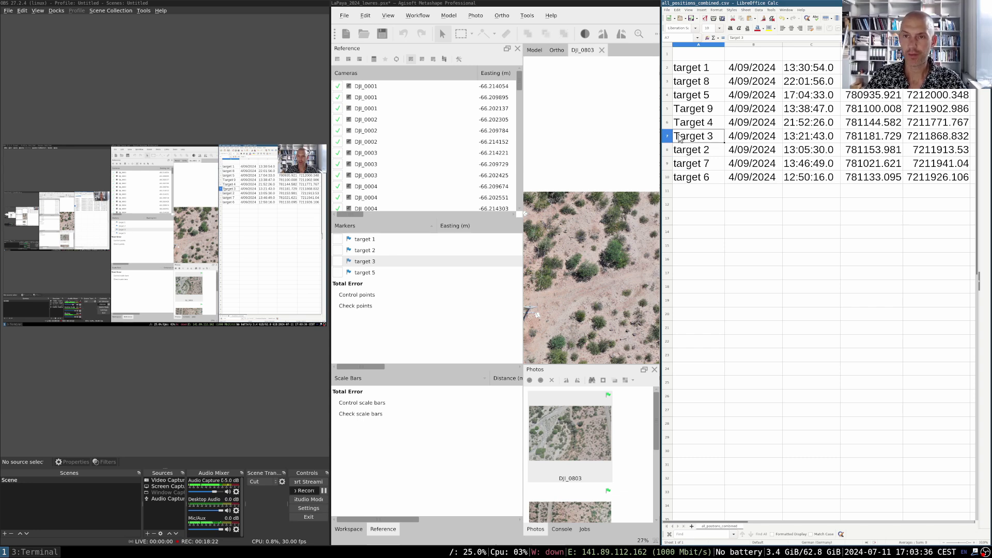
double_click(679, 137)
key("BackSpace")
type("t")
key("Return")
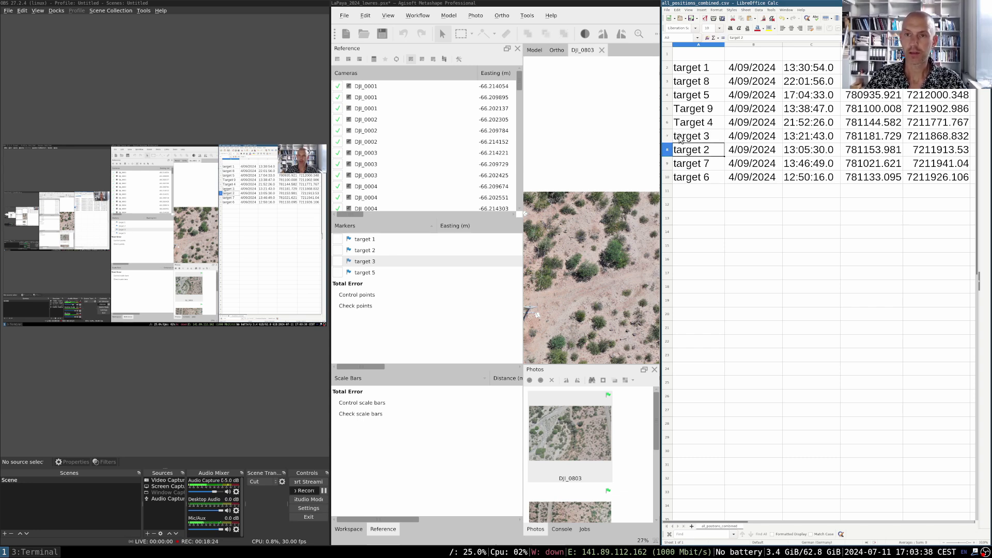
double_click(682, 125)
key("BackSpace")
type("t")
key("Return")
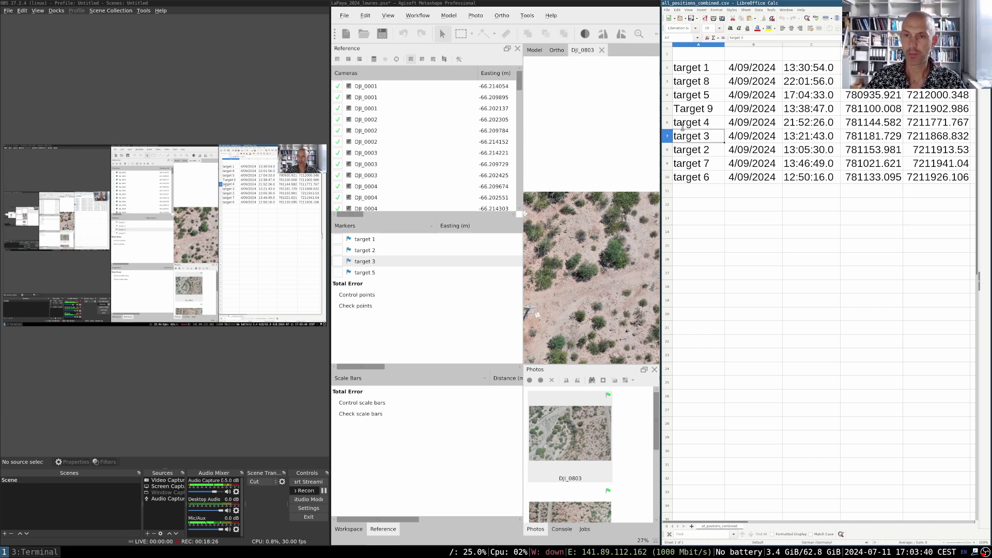
- Change the label in cell A5 to lowercase "target 9" and close the spreadsheet
double_click(682, 110)
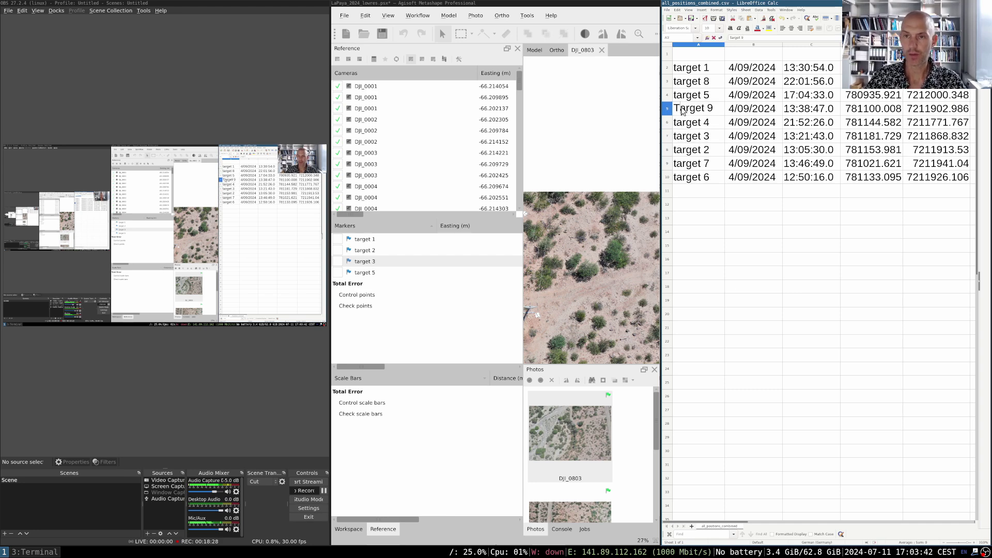
key("BackSpace")
type("t")
key("Return")
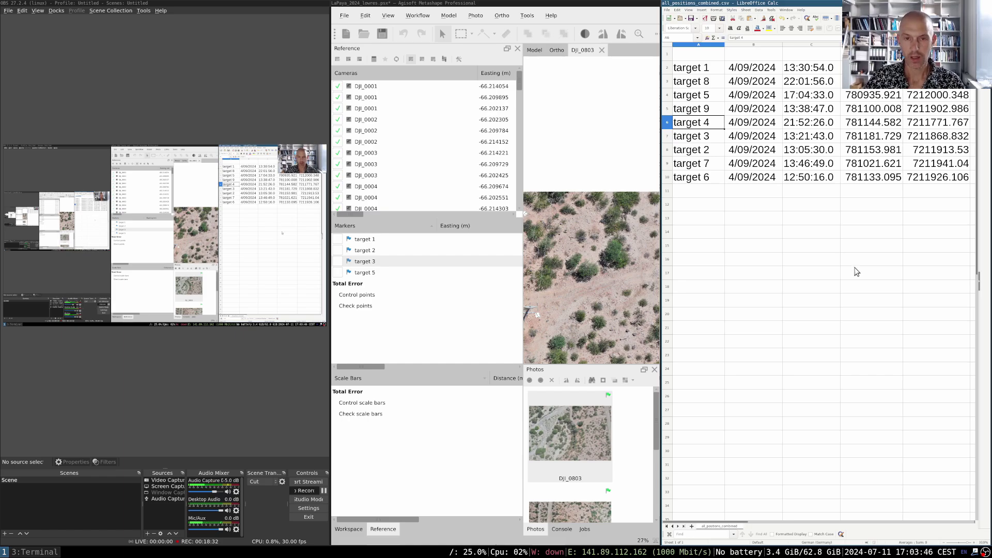
key("super+shift+q")
- Switch to full-screen Metashape and import all_positions_combined.csv as reference data, creating new markers for the unmatched entries
key("super+f")
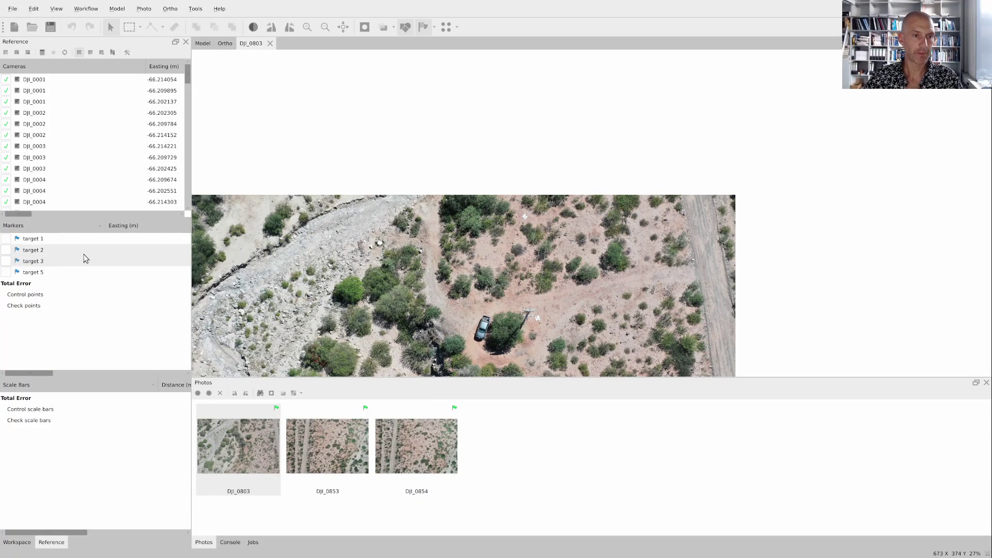
left_click(5, 53)
left_click(452, 213)
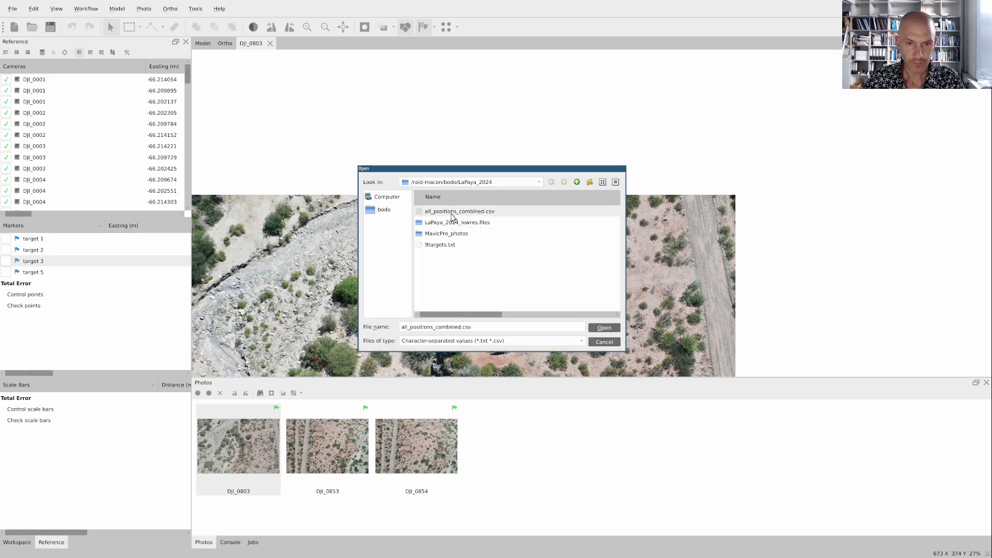
left_click(605, 328)
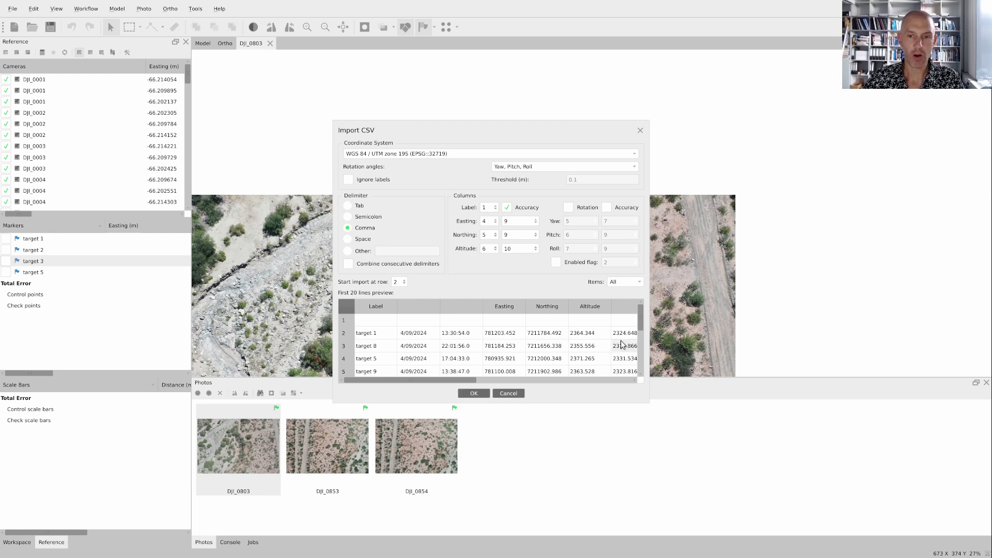
left_click(471, 394)
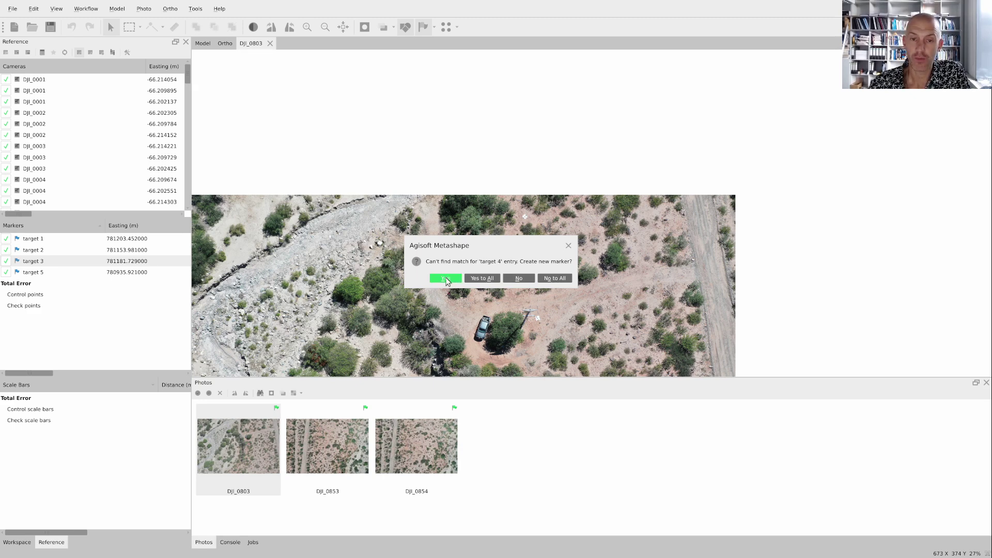
left_click(447, 280)
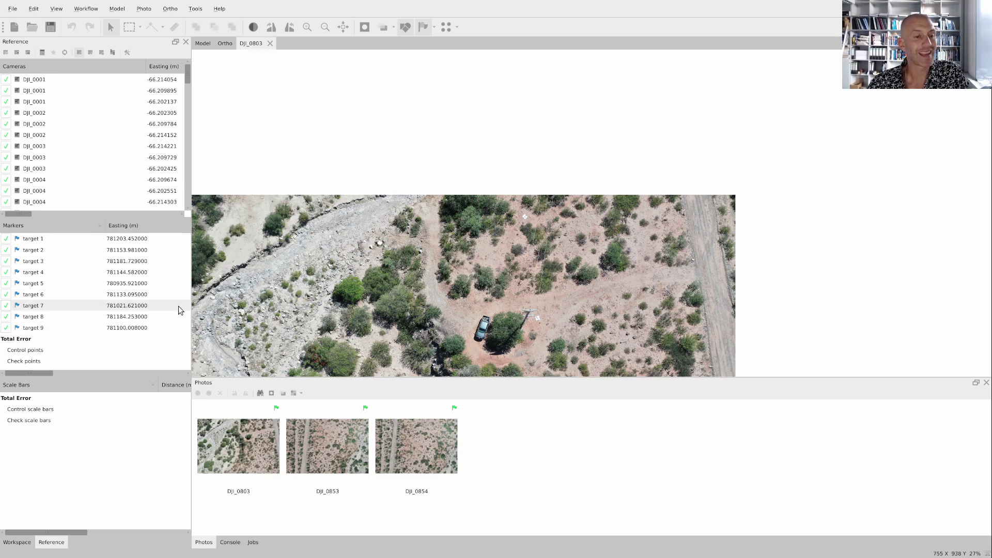
- Examine the altitude, accuracy, error and projections columns of the imported markers
left_click_drag(37, 373, 119, 373)
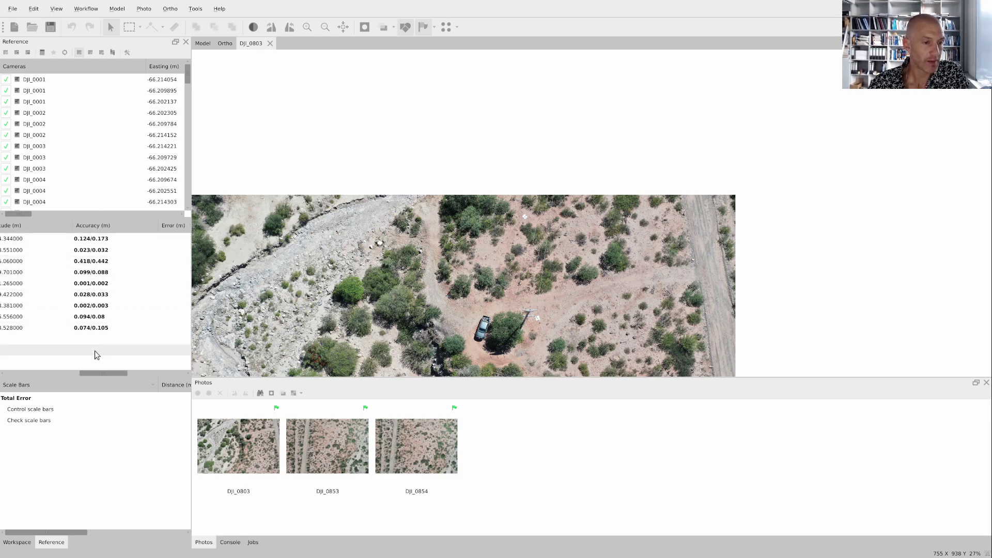
left_click_drag(106, 372, 134, 374)
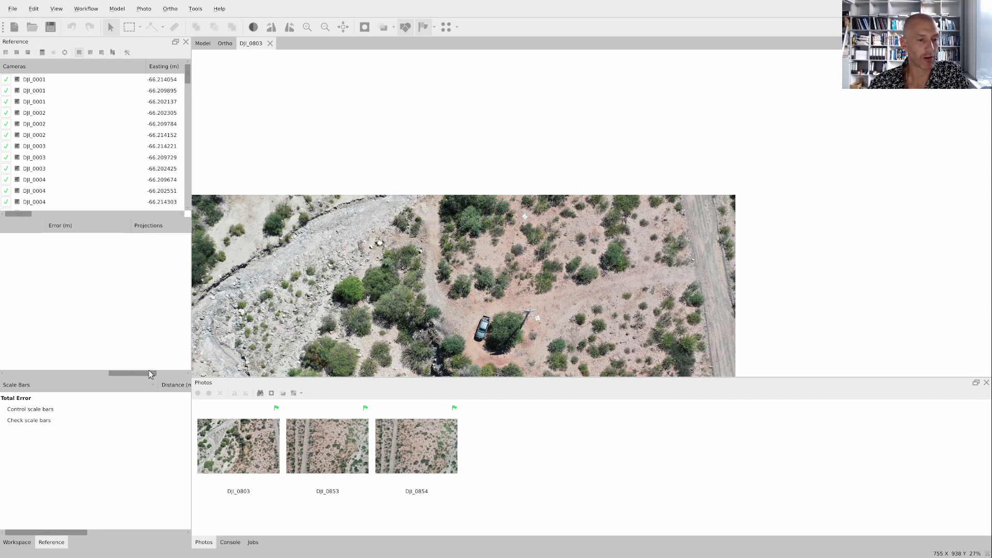
left_click_drag(148, 371, 22, 386)
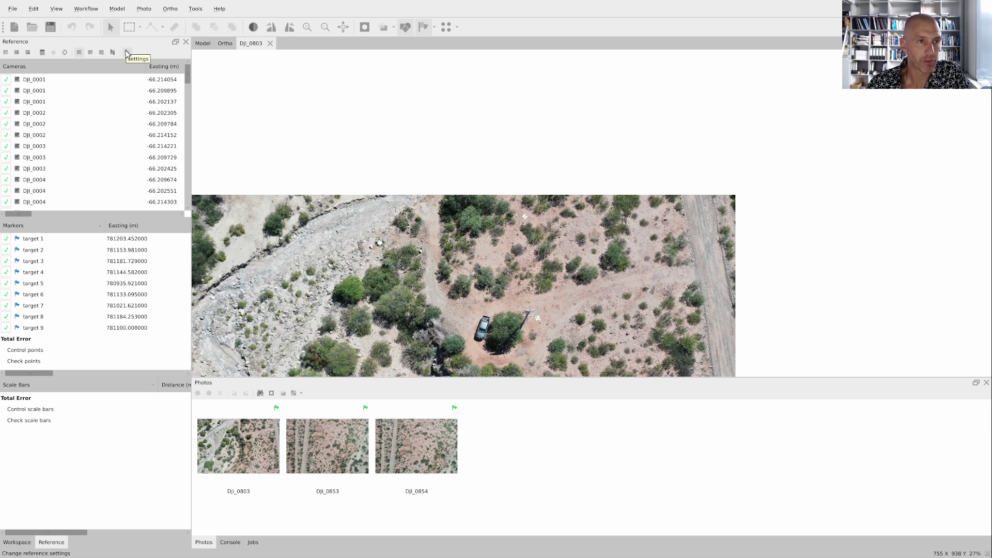
- Display the camera positions in the Ortho view and turn on the Sentinel-2 basemap
left_click(222, 44)
left_click(333, 27)
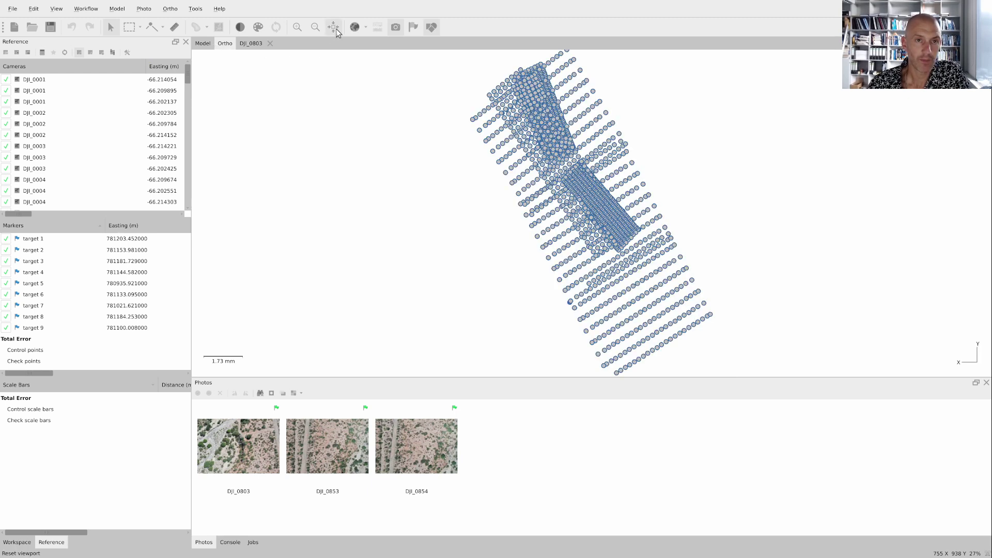
left_click(355, 29)
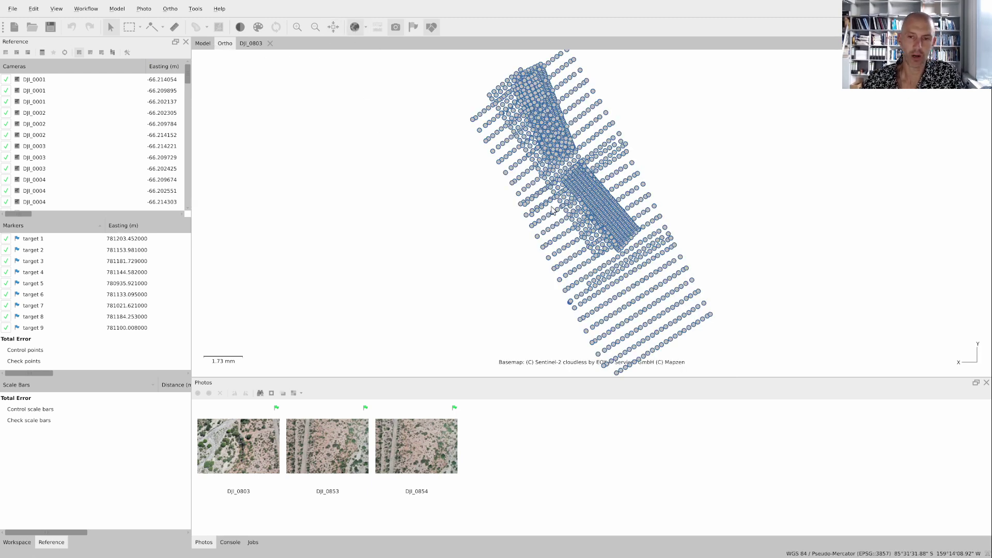
scroll(553, 211, "down", 1)
scroll(553, 211, "down", 2)
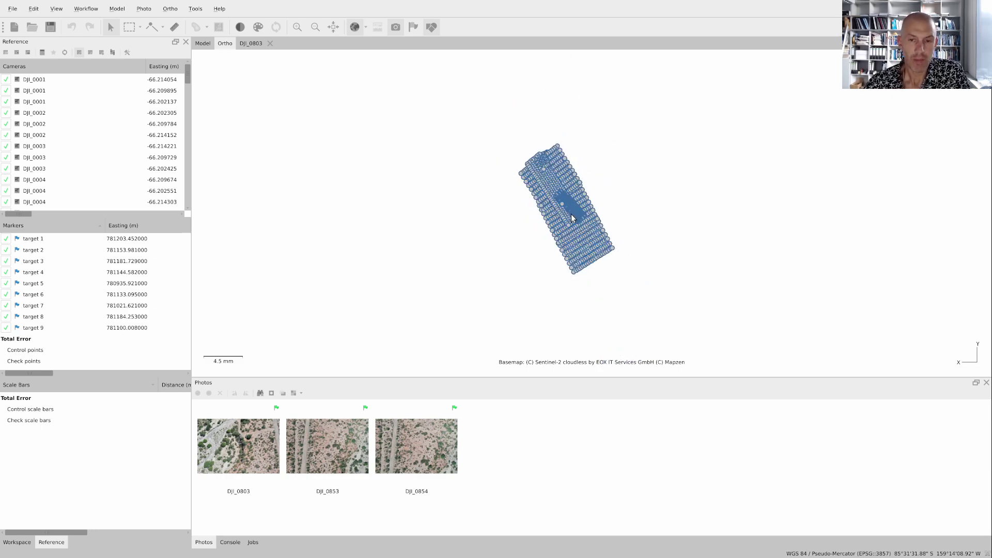
scroll(532, 215, "down", 10)
scroll(532, 216, "up", 11)
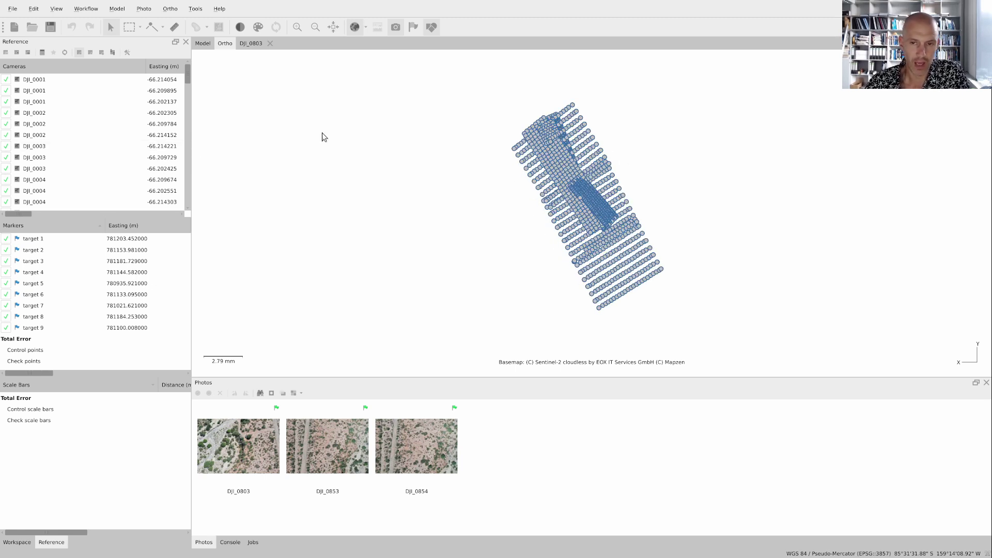
- Set the camera reference to WGS 84 (EPSG::4326), and the marker reference and project coordinate system to WGS 84 / UTM zone 19S (EPSG::32719)
left_click(127, 53)
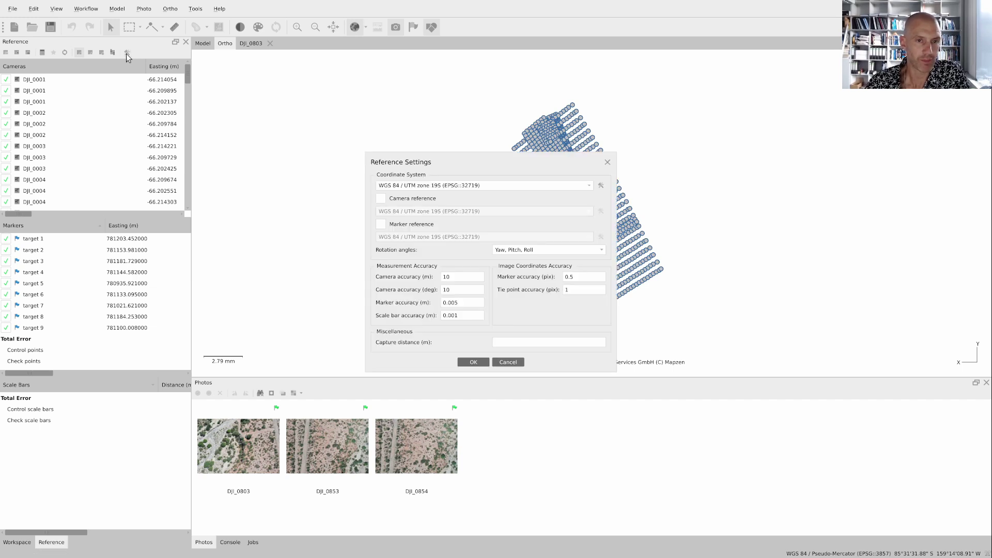
left_click(476, 188)
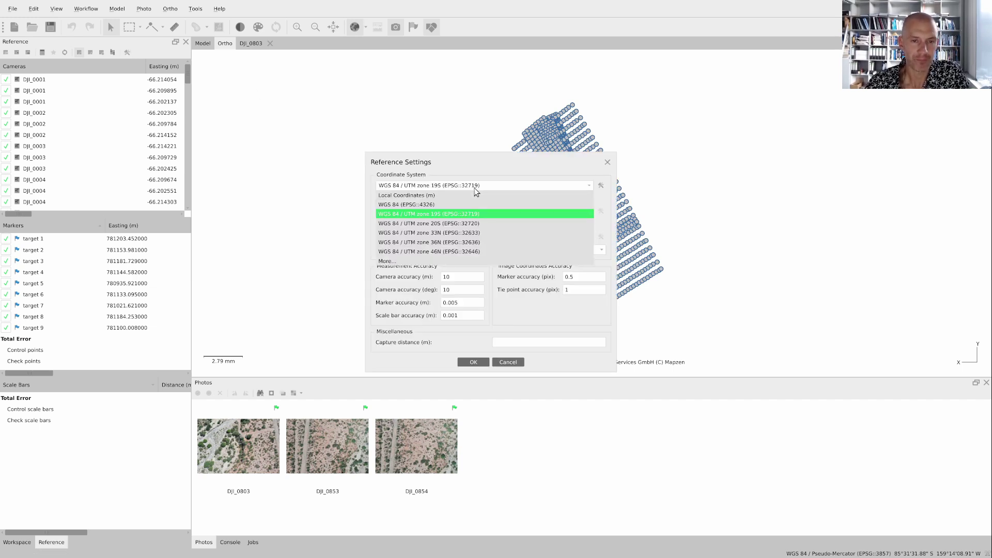
left_click(476, 205)
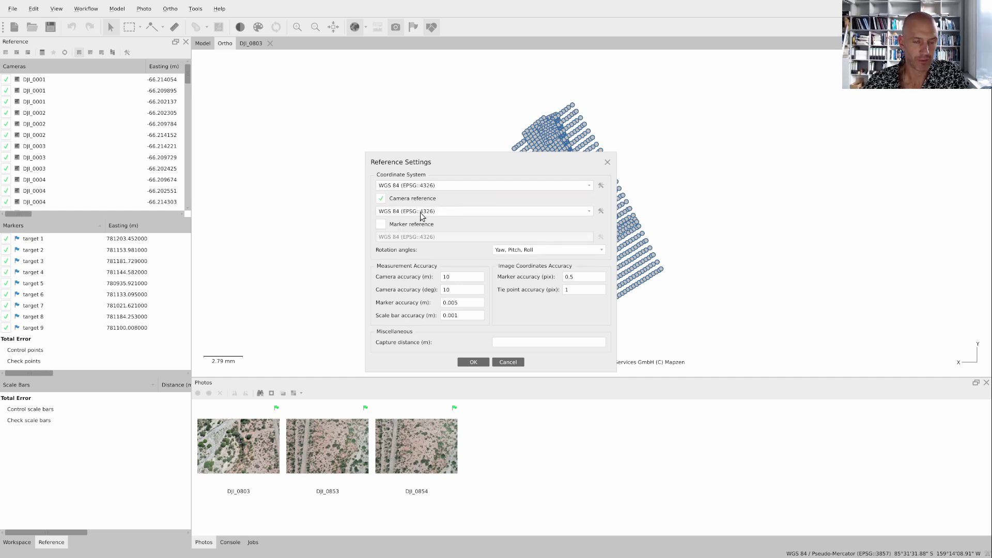
left_click(388, 225)
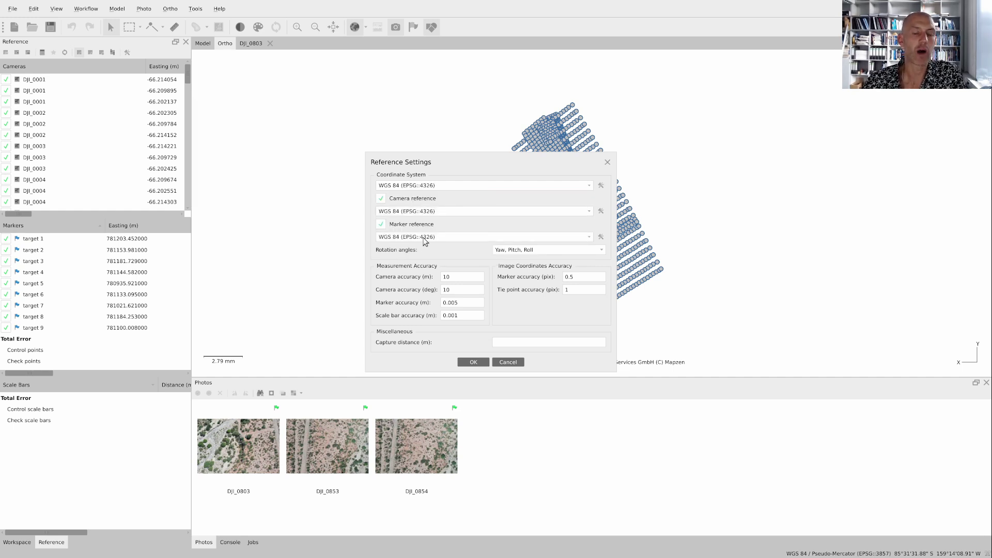
left_click(424, 237)
left_click(440, 266)
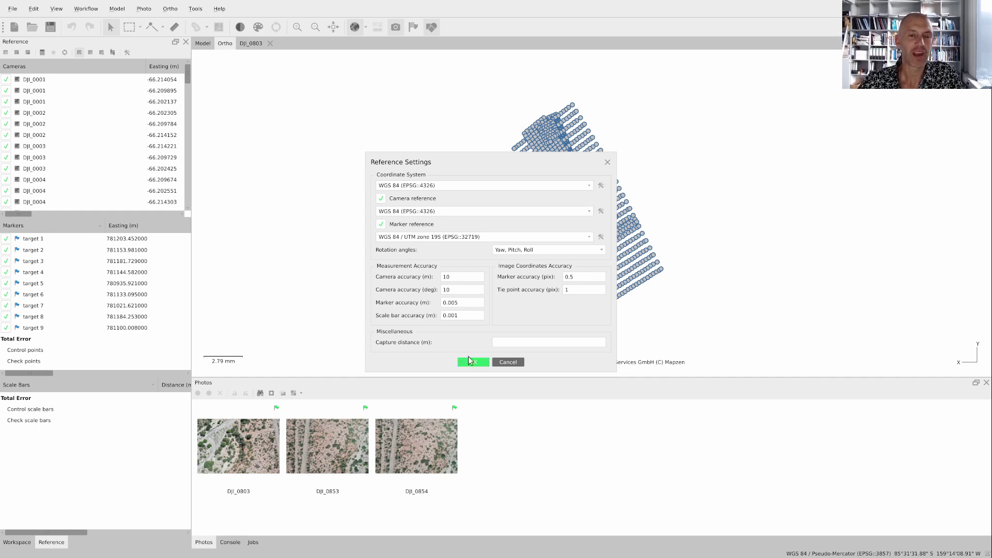
left_click(416, 188)
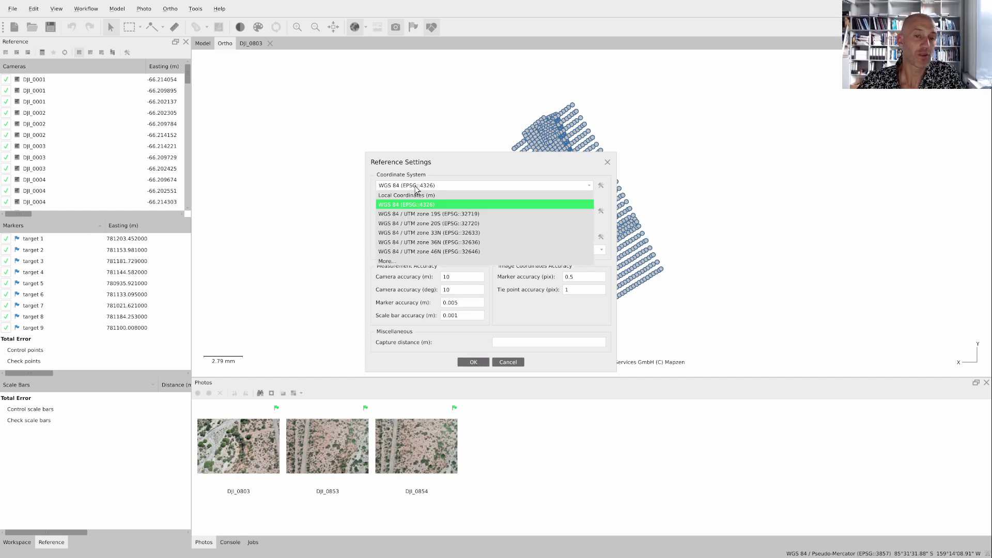
left_click(420, 213)
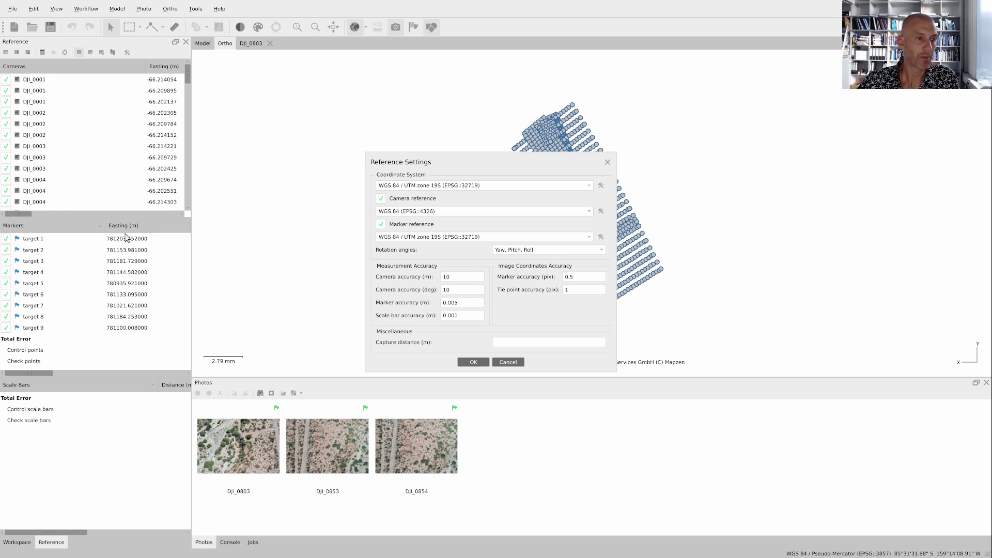
left_click(473, 363)
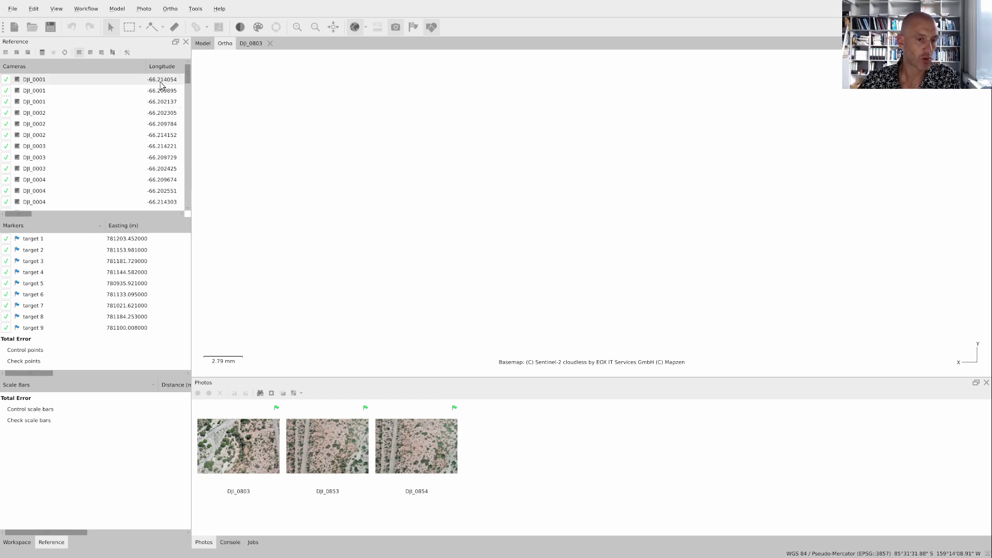
- Reset the Ortho view and check the camera positions against the satellite basemap
left_click(334, 28)
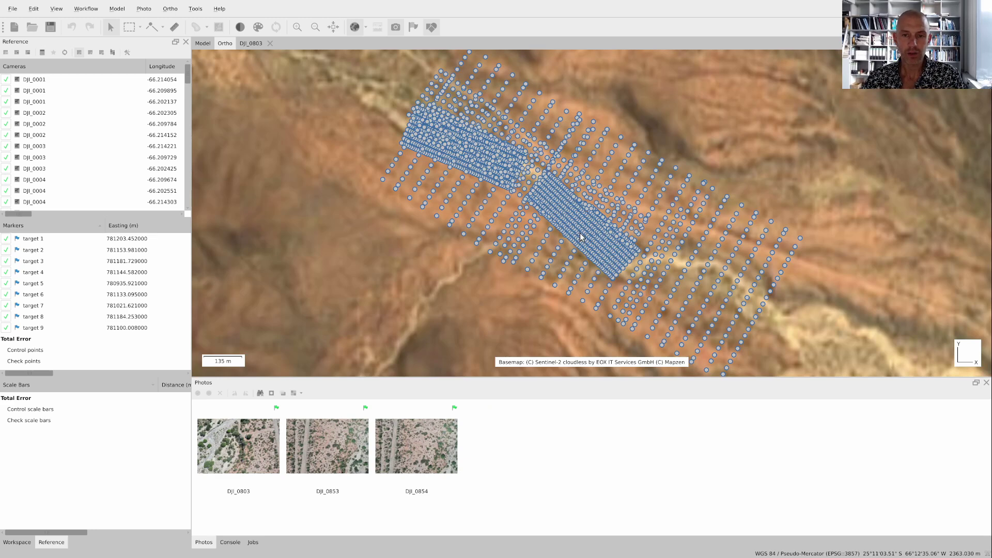
scroll(579, 237, "down", 2)
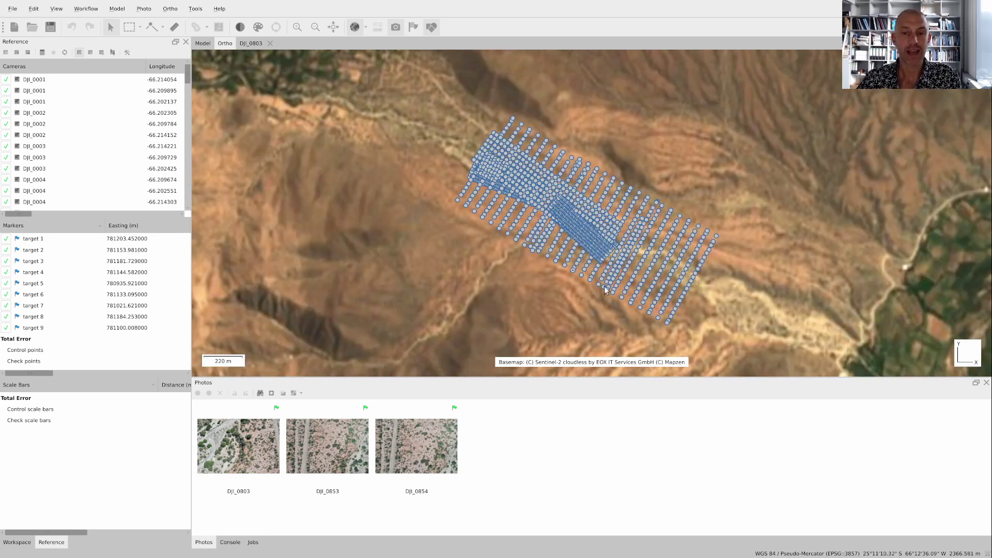
- Show the marker positions in the Ortho view and hide the camera positions
left_click(411, 27)
scroll(537, 221, "up", 3)
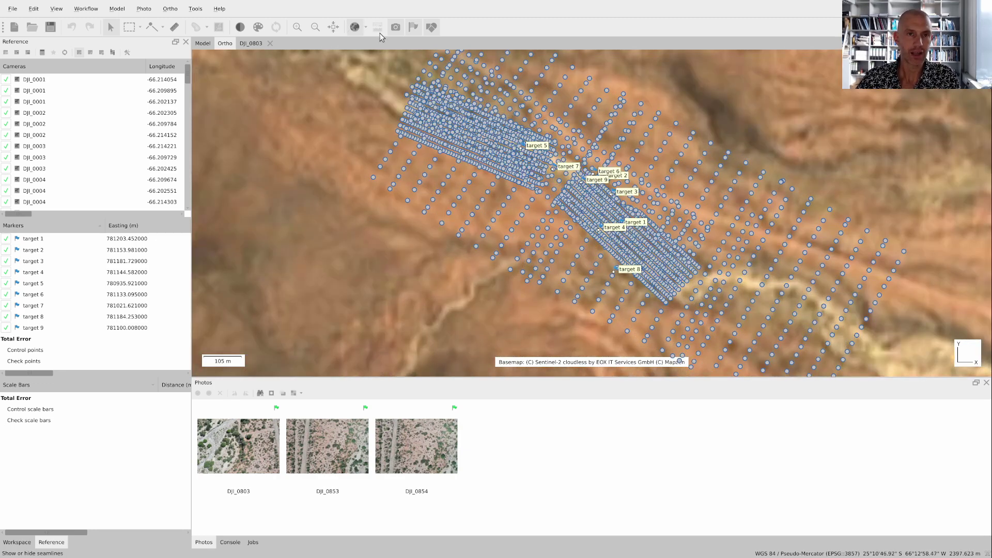
left_click(393, 28)
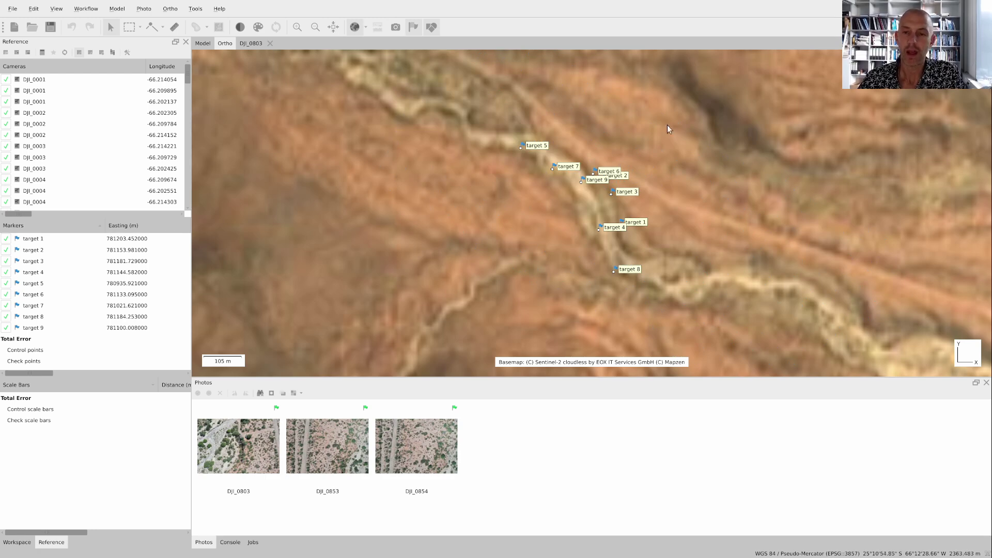
- Align Chunk 2's photos with Medium accuracy, generic and Source reference preselection, 1,000 key points per Mpx and a 10,000 tie point limit, showing processing details
left_click(18, 542)
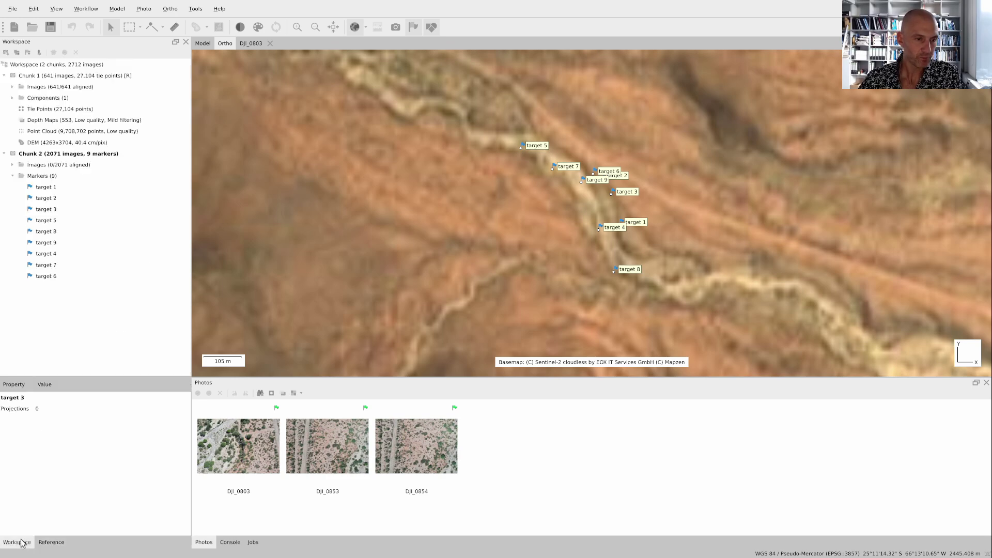
left_click(65, 155)
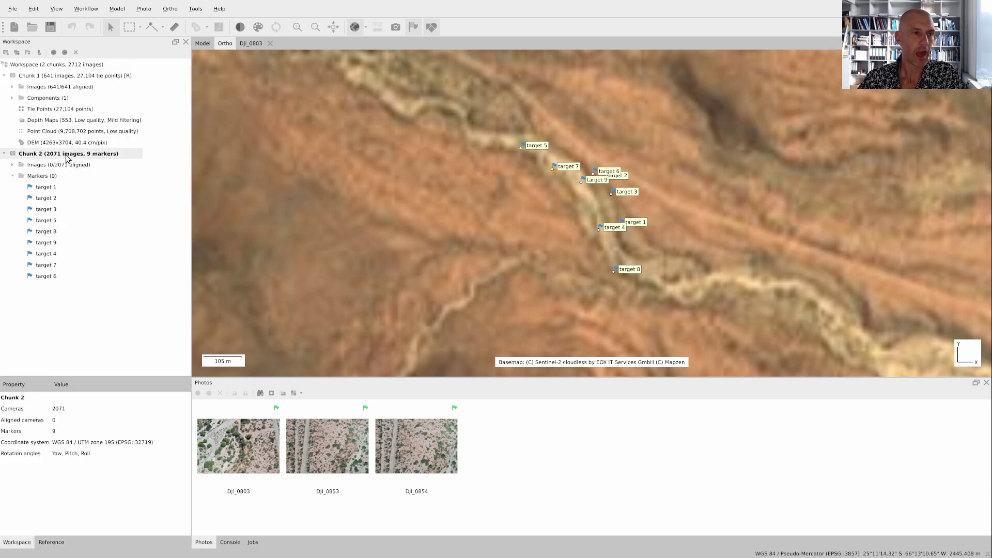
right_click(66, 155)
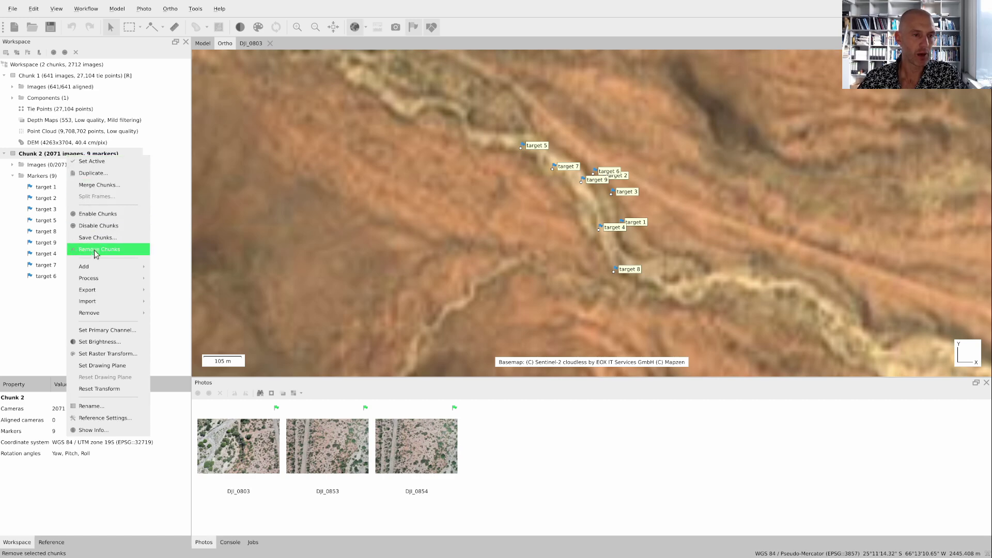
mouse_move(109, 279)
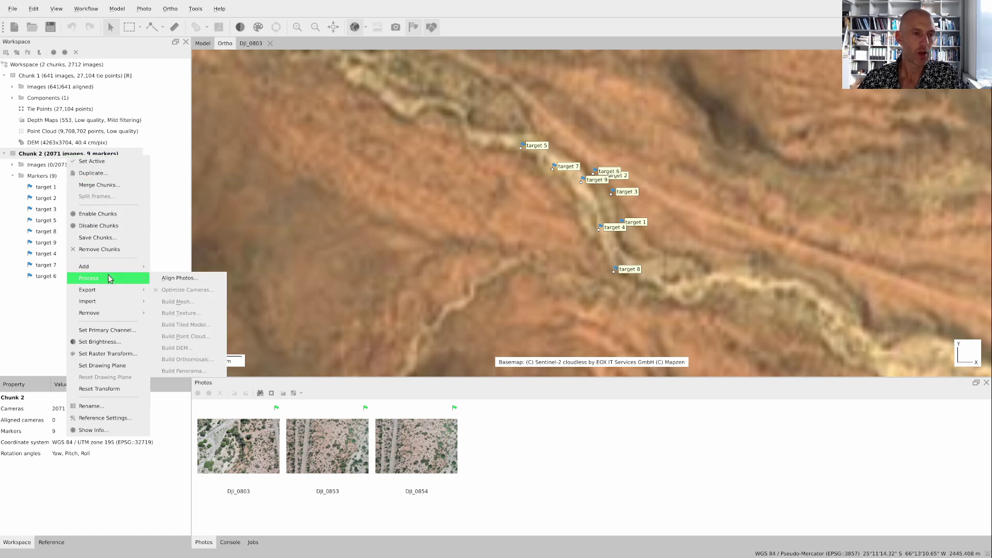
left_click(176, 279)
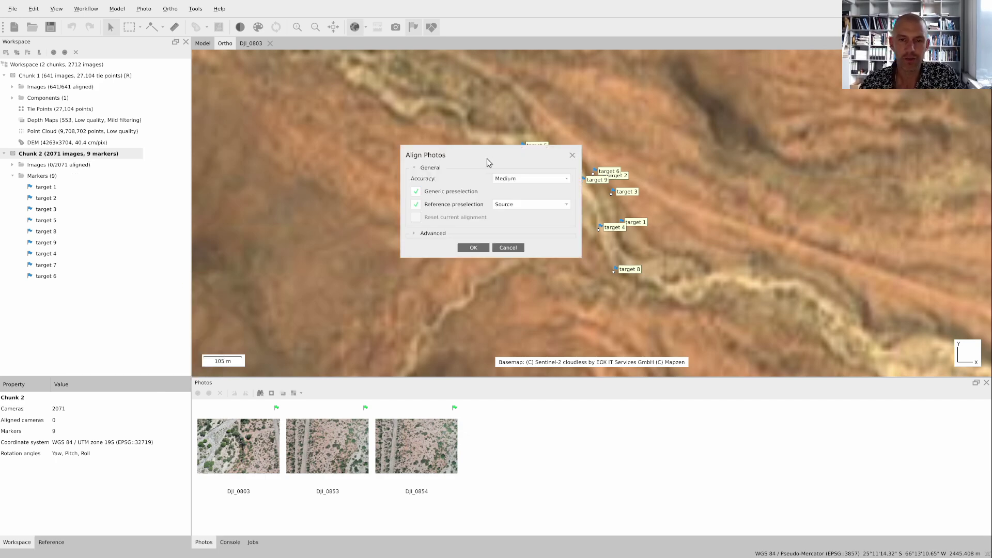
left_click(414, 233)
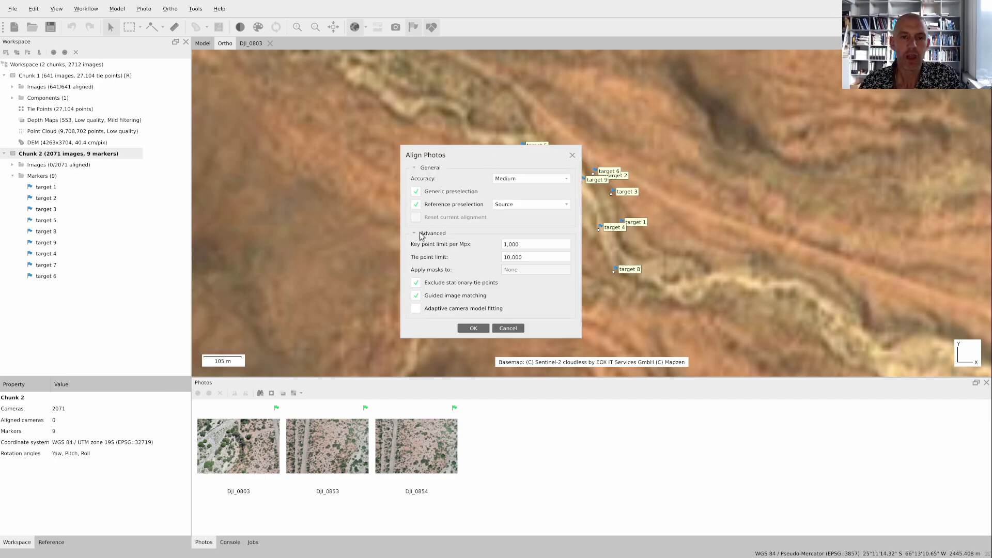
left_click(551, 181)
left_click(549, 207)
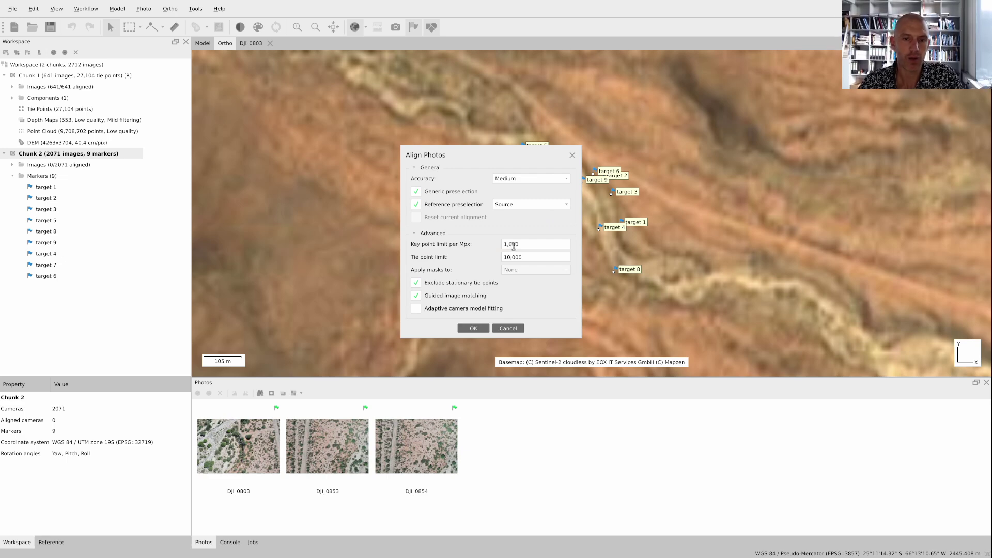
left_click_drag(524, 256, 499, 257)
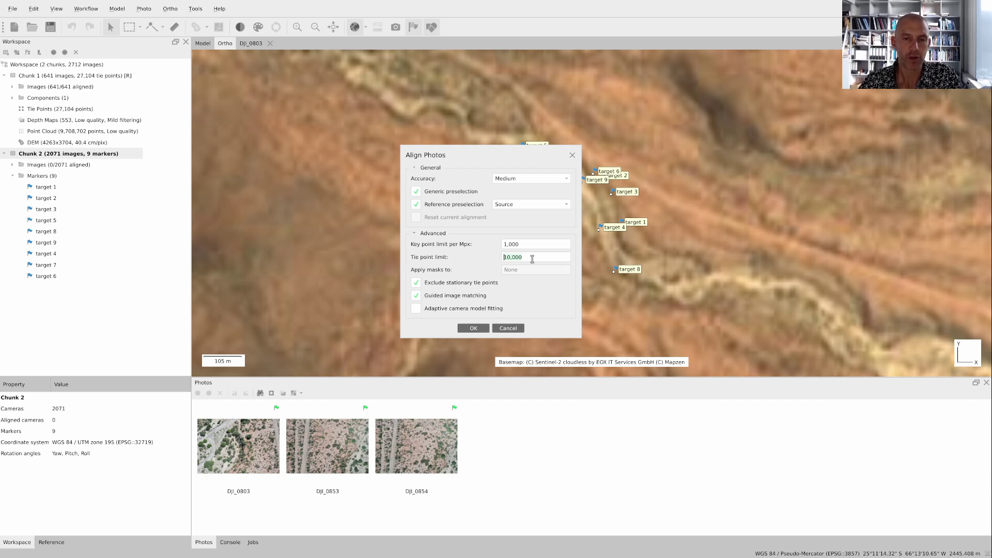
left_click(479, 328)
left_click(424, 280)
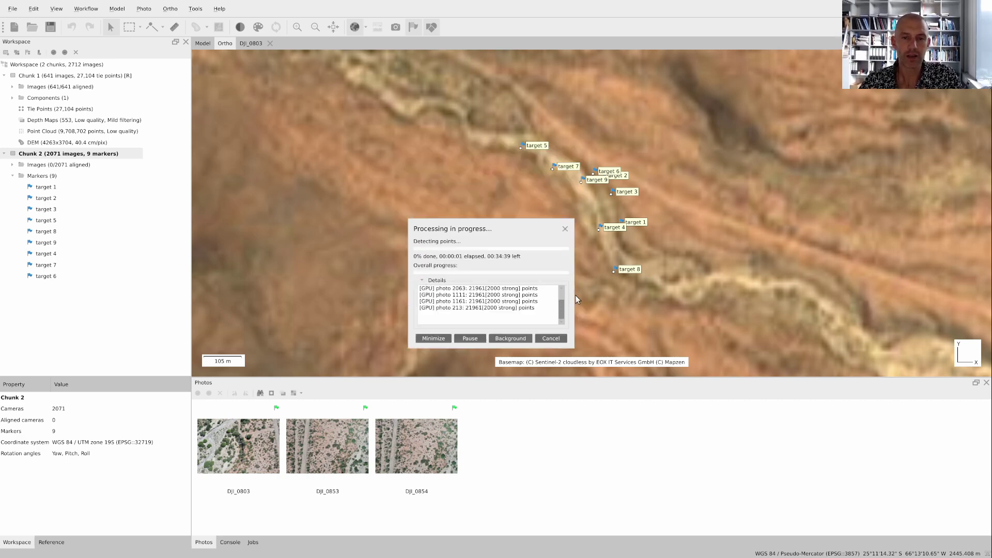
left_click_drag(573, 353, 661, 388)
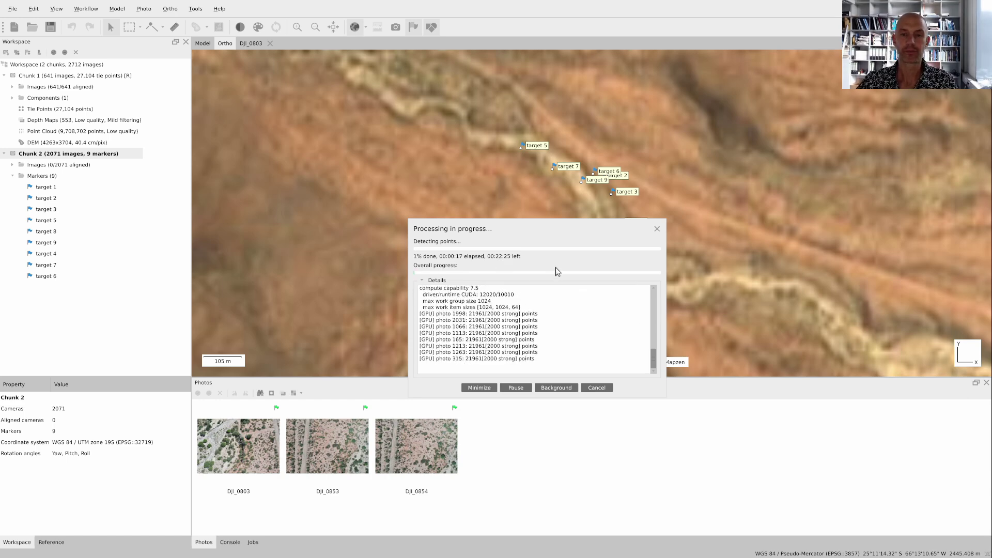
key("super+Up")
key("super+f")
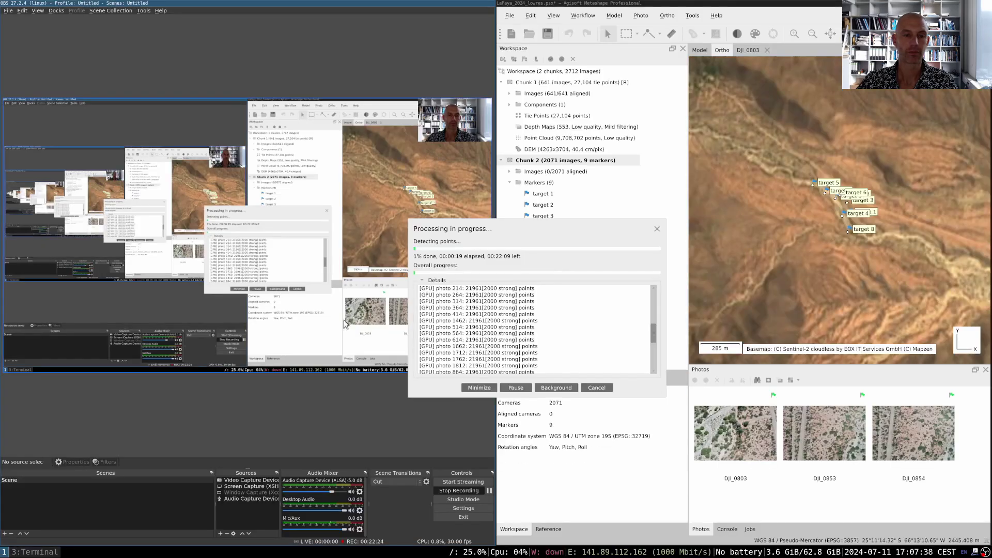
left_click(489, 495)
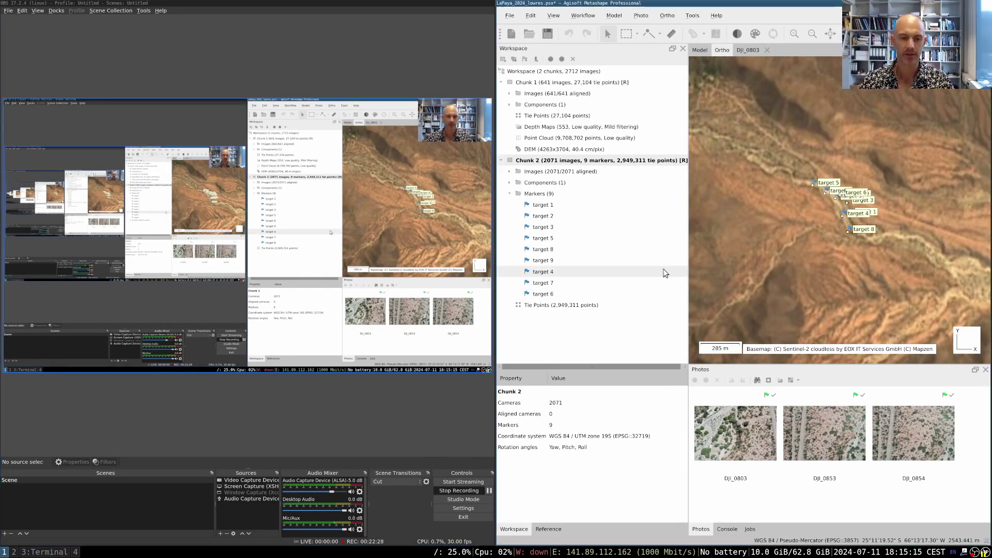
key("super+4")
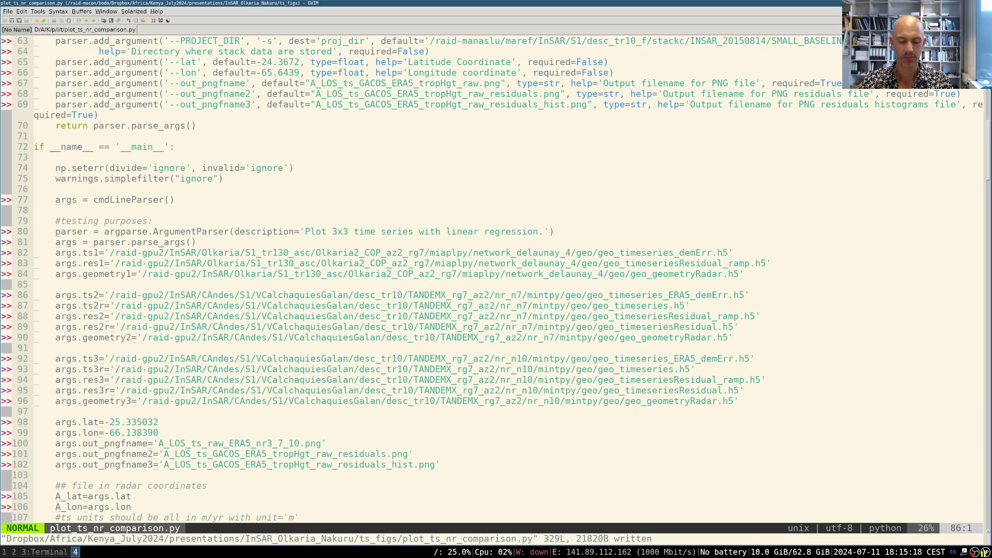
key("super+5")
key("super+1")
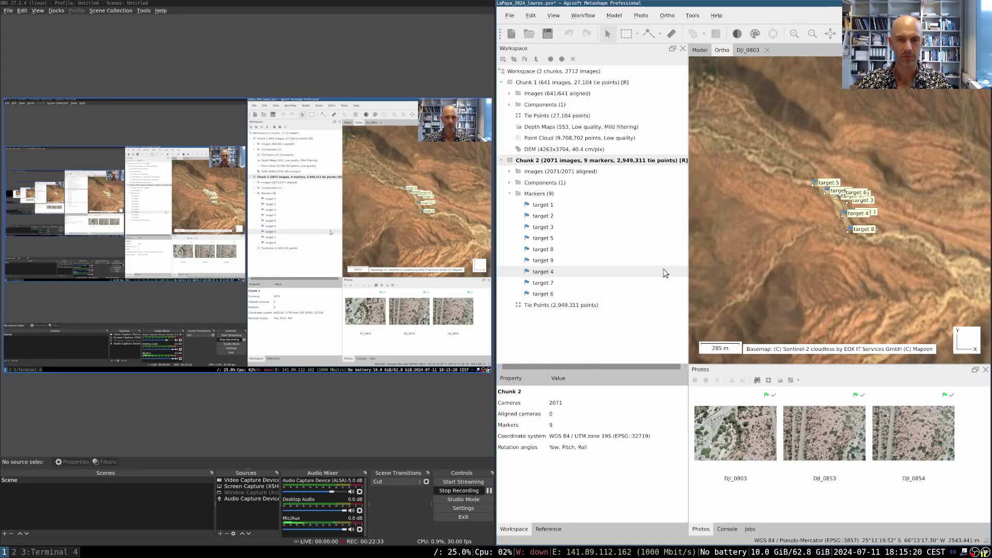
key("super+f")
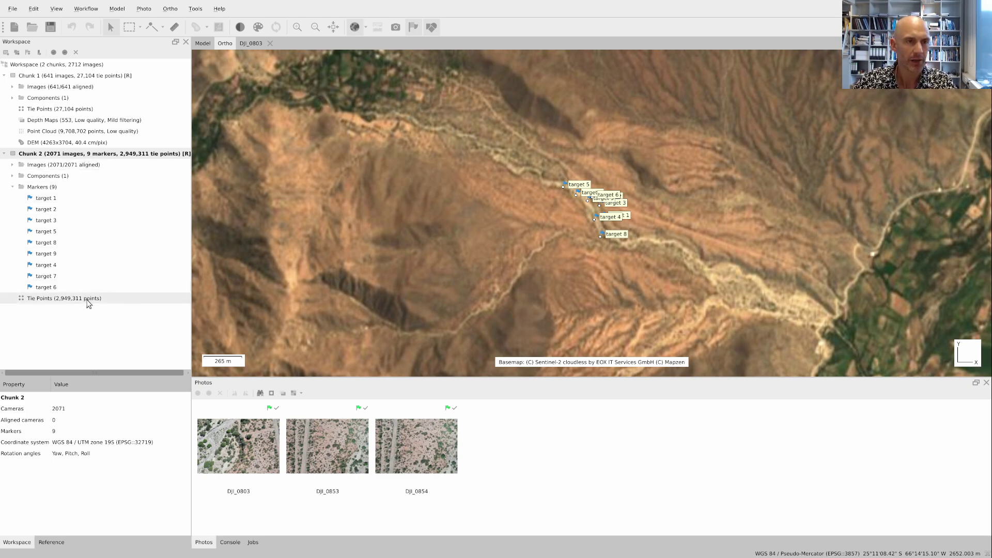
- Hide the camera positions in the Model view and inspect the tie points and markers from several angles
left_click(203, 44)
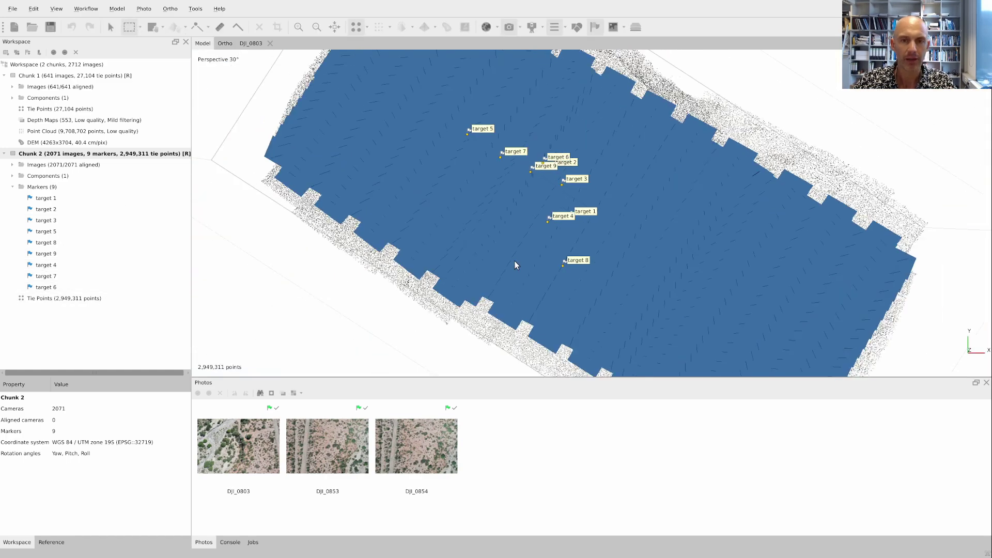
left_click(509, 26)
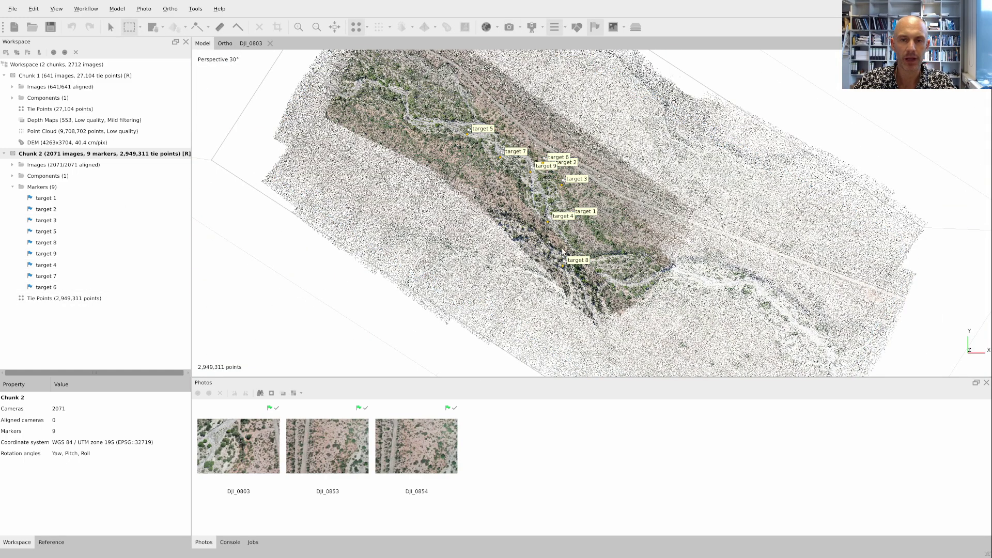
left_click_drag(573, 296, 584, 336)
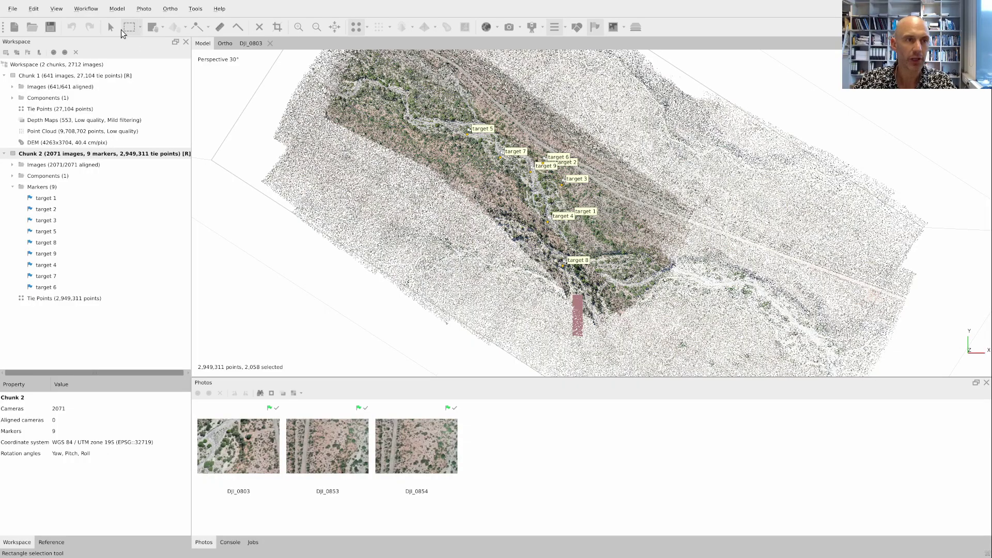
left_click(110, 27)
left_click_drag(633, 287, 568, 279)
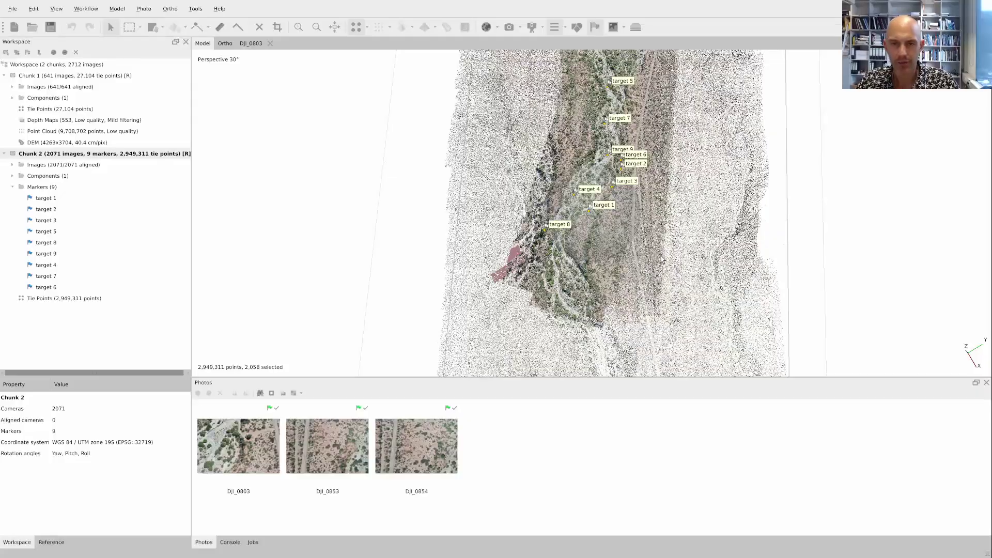
mouse_move(667, 240)
left_mouse_down()
mouse_move(651, 217)
mouse_move(636, 235)
mouse_move(669, 217)
mouse_move(681, 230)
left_mouse_up()
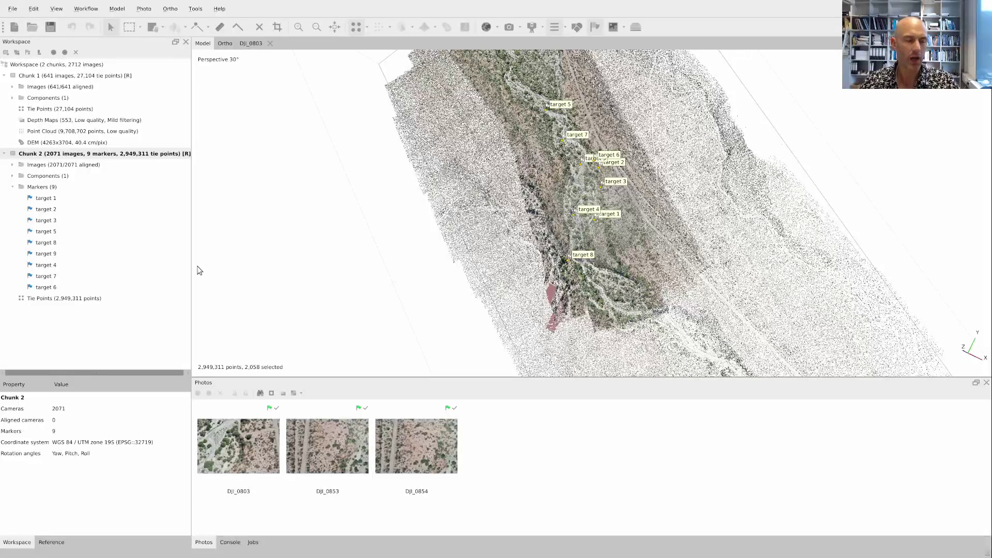
scroll(574, 281, "down", 1)
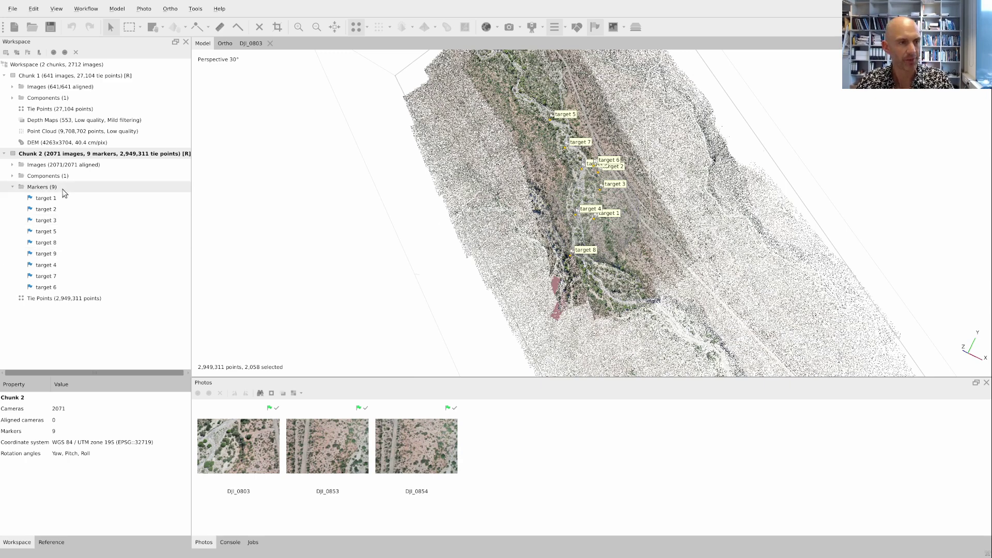
- Filter the photos by the target 1 marker of Chunk 2
left_click(50, 200)
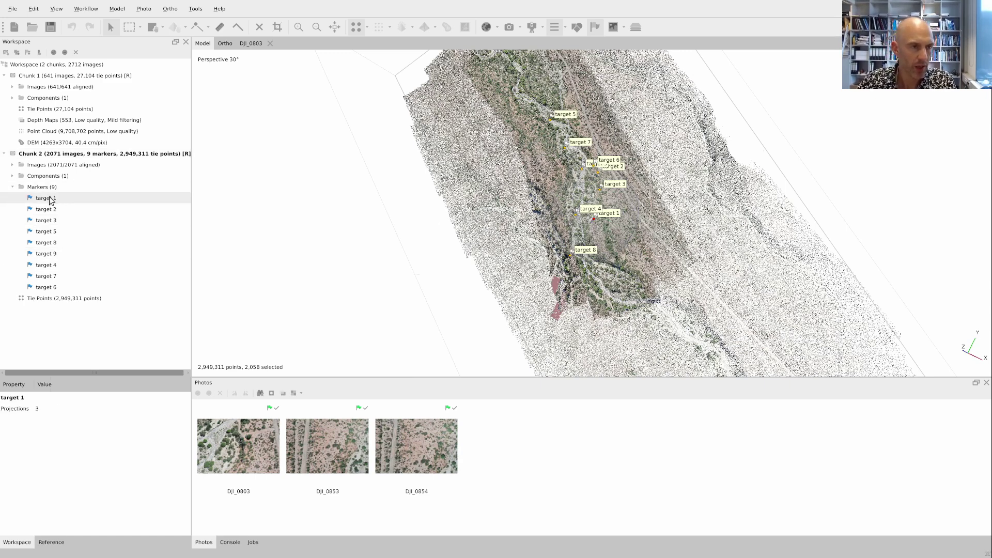
right_click(50, 200)
left_click(37, 203)
right_click(37, 202)
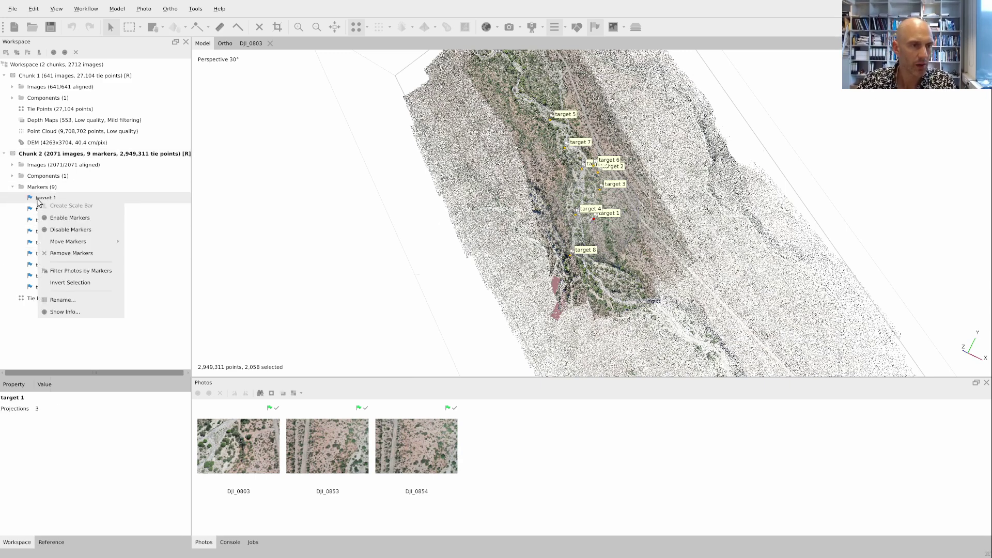
left_click(77, 269)
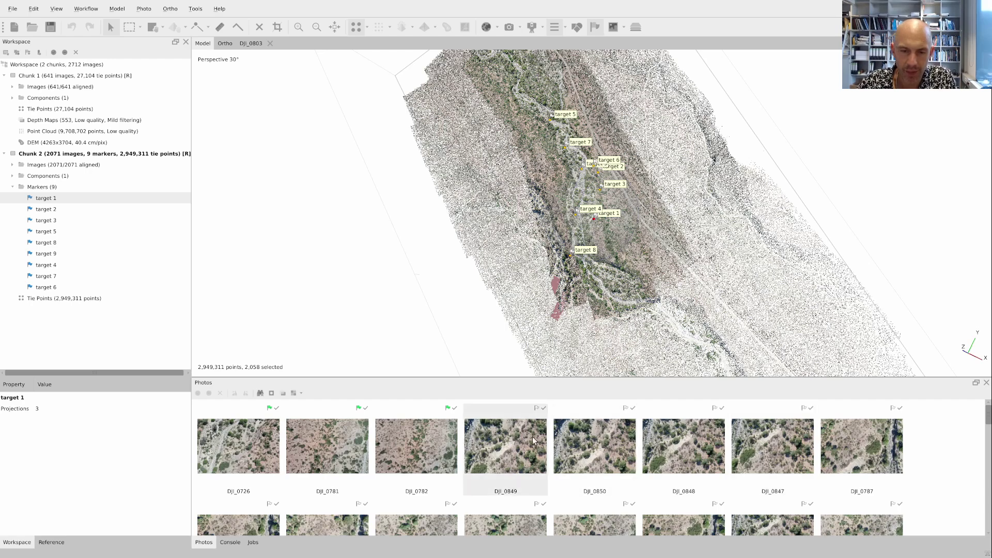
- Check the target 1 marker's placement up close in photos DJI_0726 and DJI_0781
double_click(245, 445)
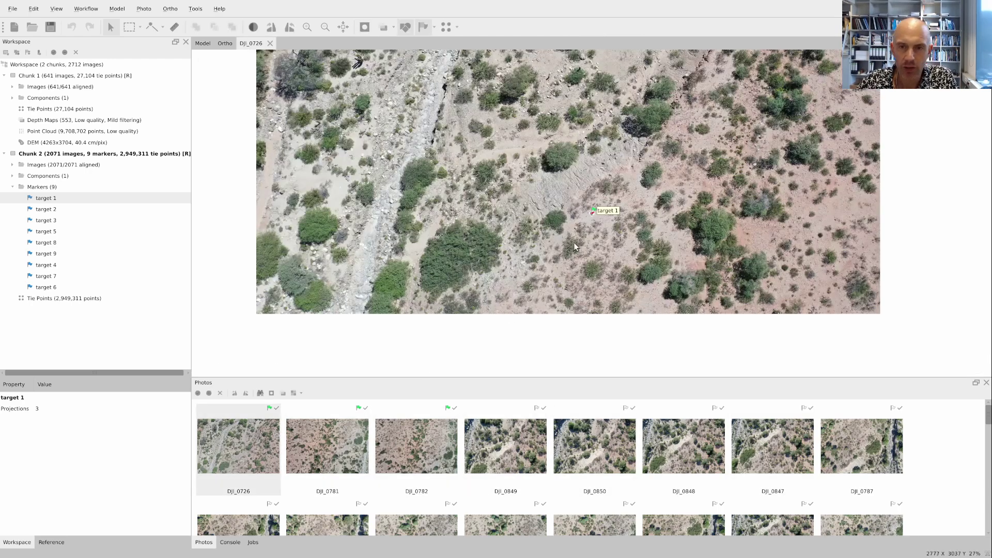
scroll(594, 214, "up", 6)
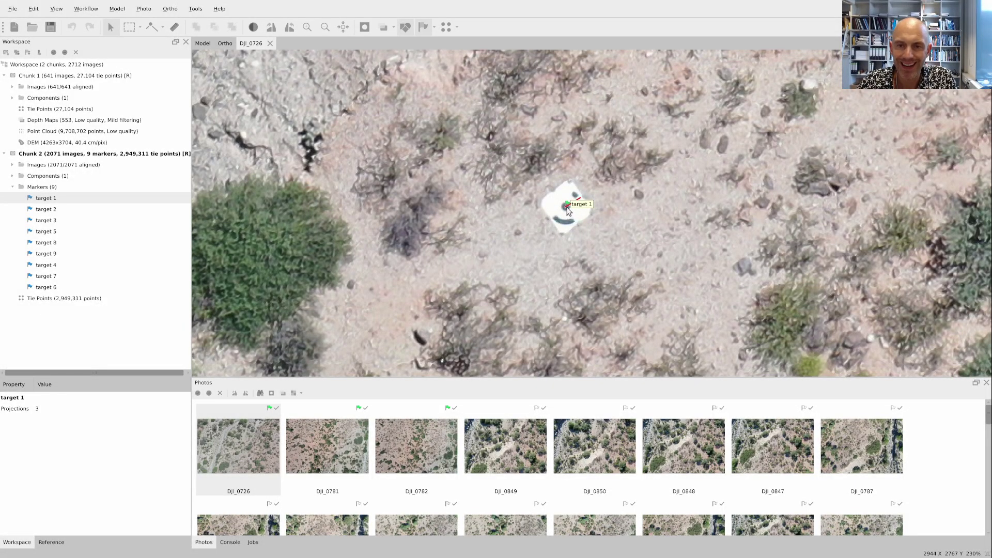
scroll(612, 219, "down", 6)
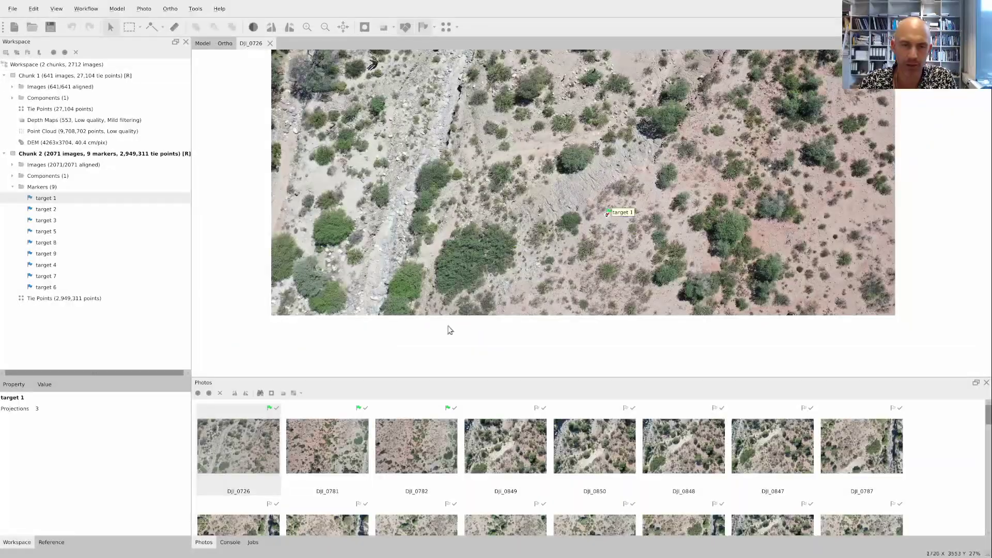
double_click(342, 444)
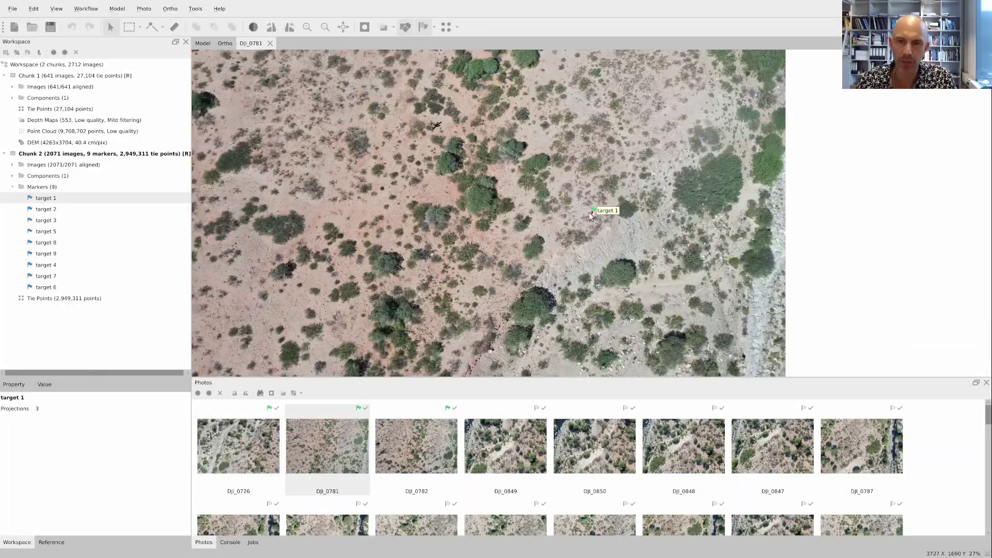
scroll(590, 213, "up", 5)
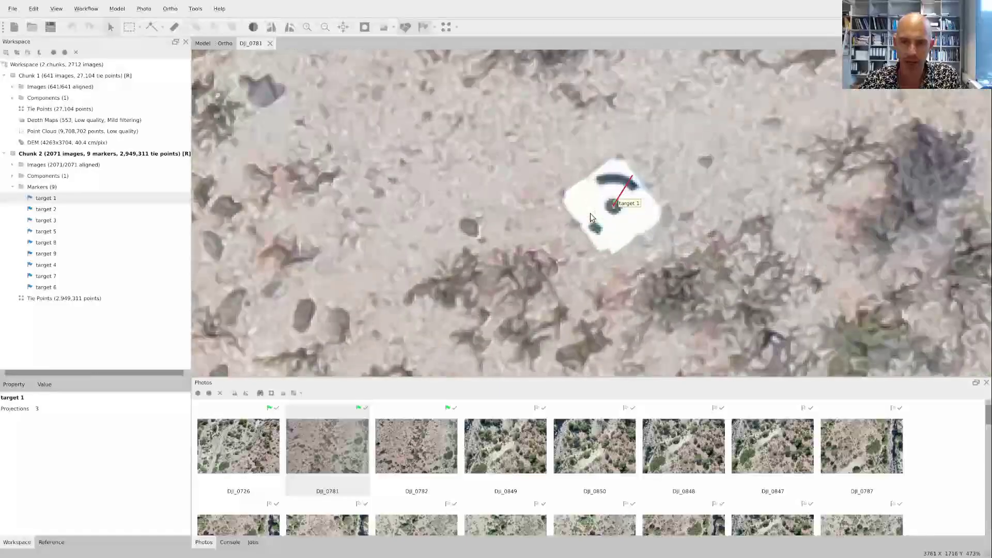
scroll(590, 212, "down", 4)
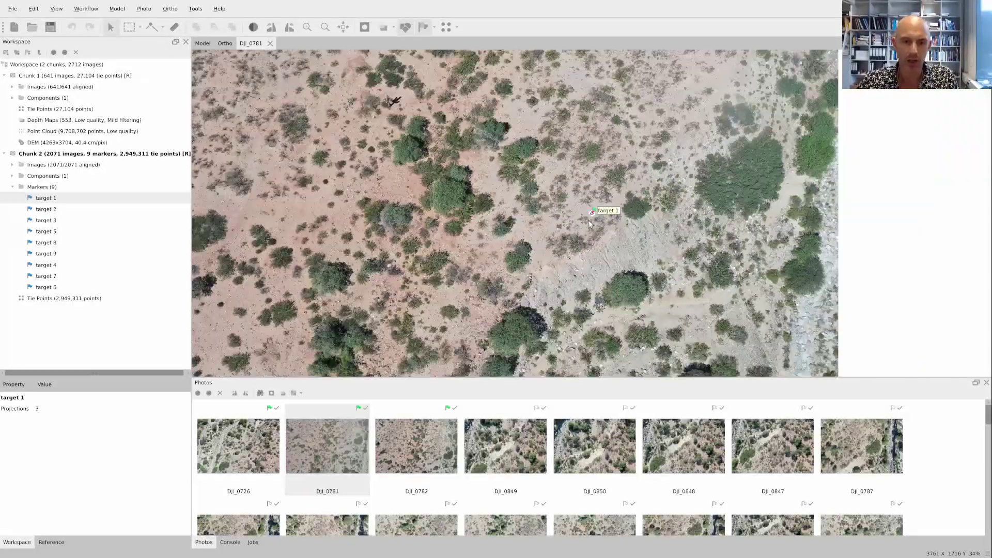
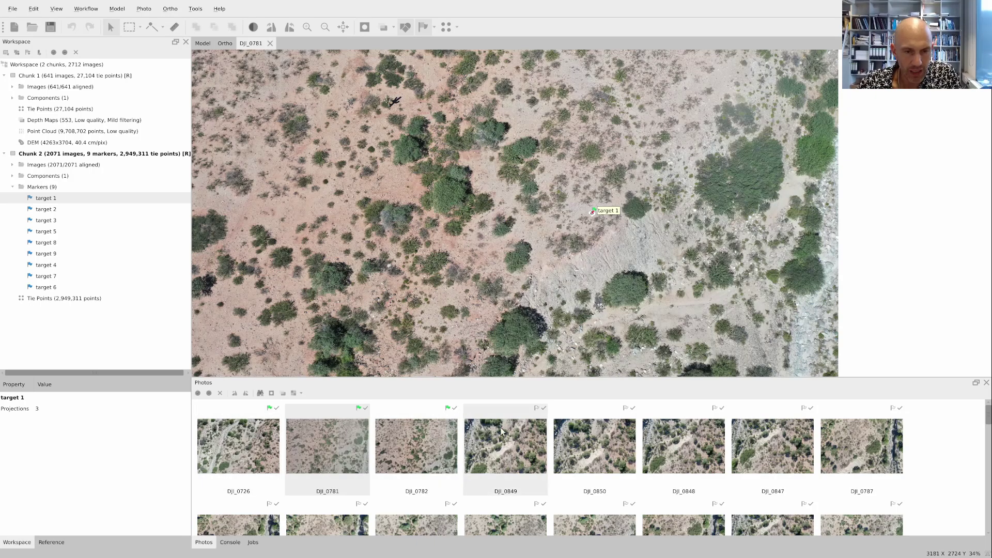
- Place the target 1 marker on the centre of the target's black dot in photos DJI_0849 and DJI_0850
double_click(507, 434)
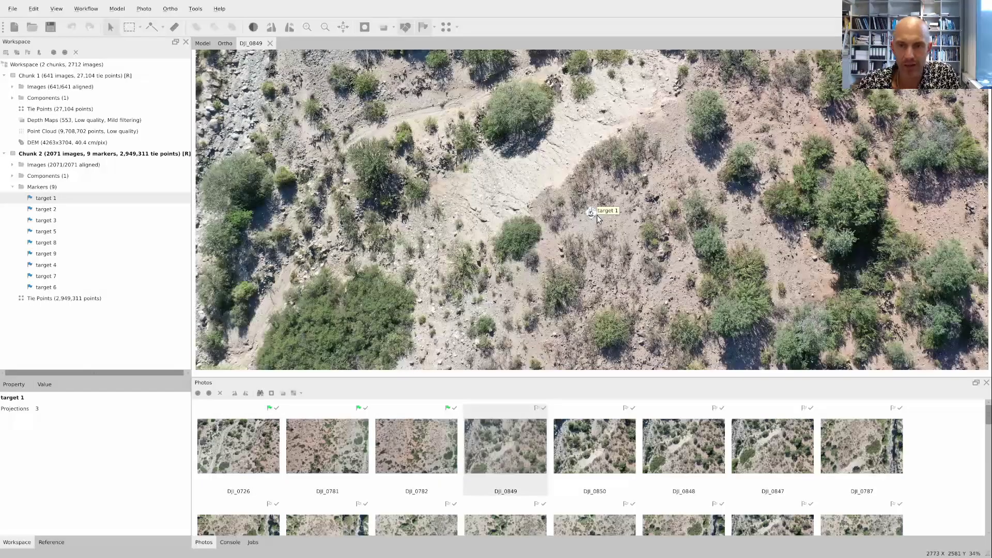
scroll(596, 215, "up", 10)
scroll(597, 215, "down", 1)
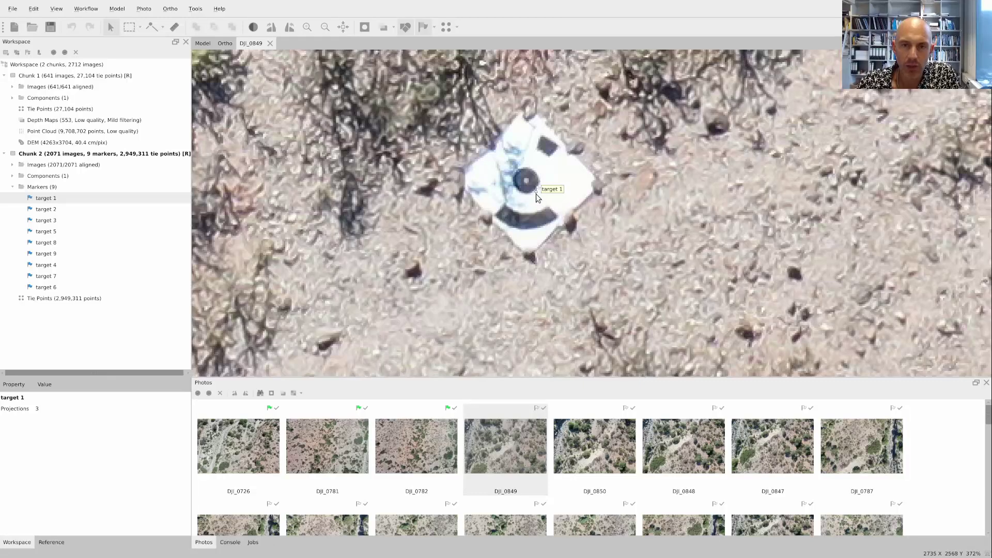
left_click_drag(535, 192, 525, 180)
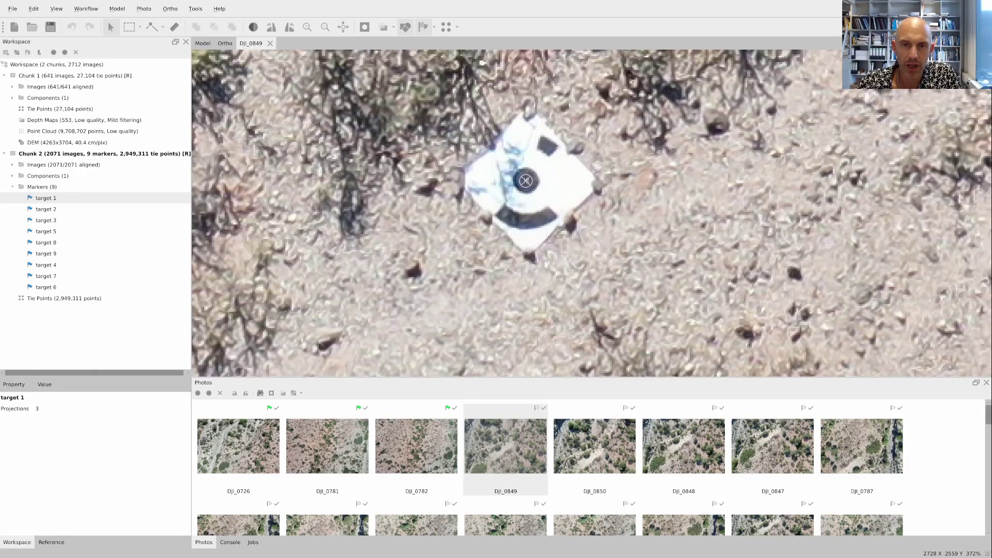
left_click(597, 433)
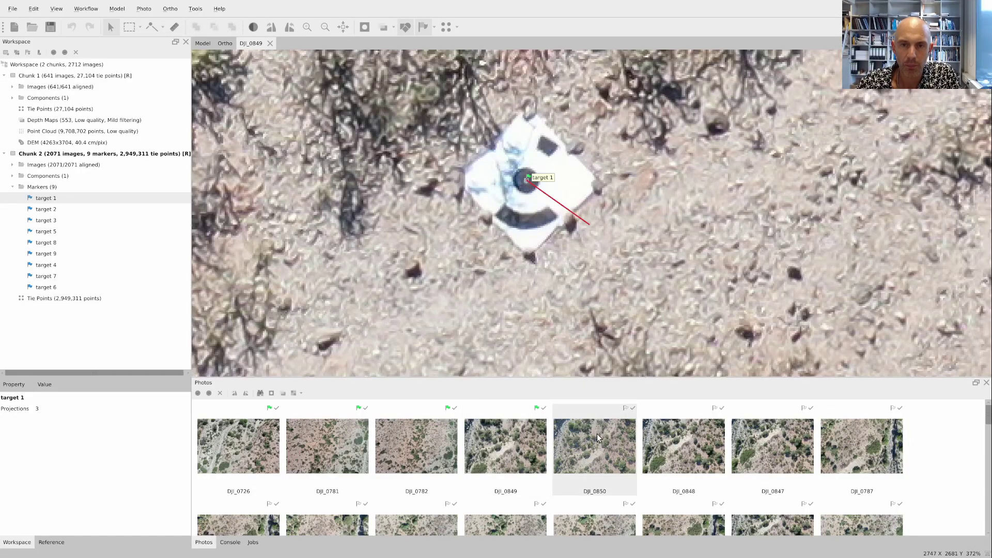
double_click(598, 422)
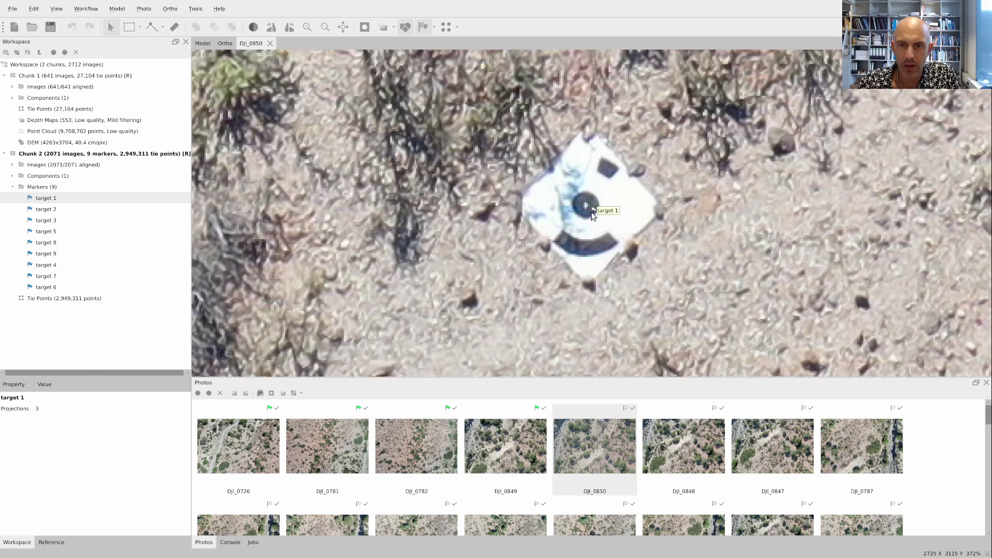
left_click_drag(590, 212, 585, 205)
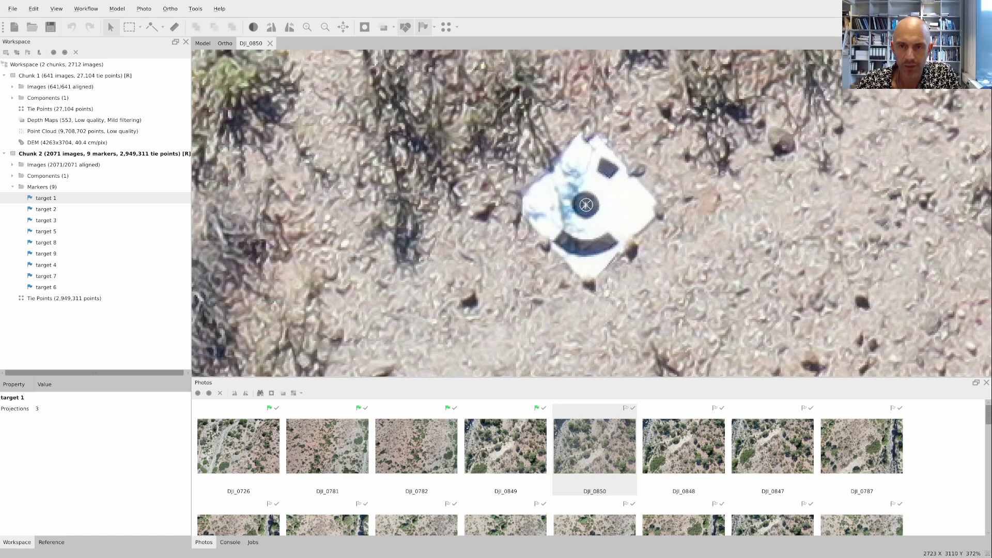
- Refine the target 1 marker onto the target's centre in photos DJI_0848, DJI_0847 and DJI_0787
left_click(679, 444)
double_click(678, 445)
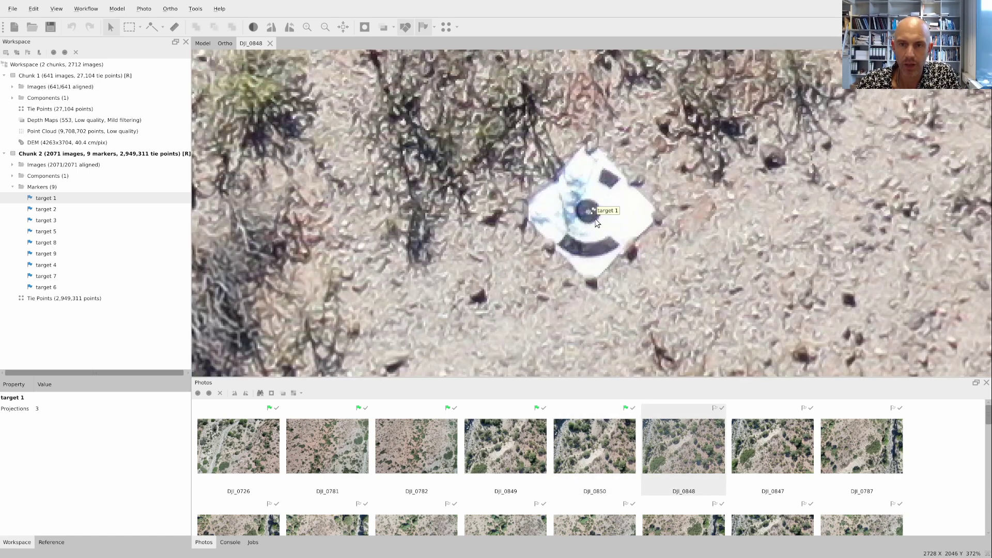
left_click_drag(591, 212, 588, 211)
double_click(772, 445)
left_click_drag(595, 217, 596, 213)
left_click(862, 459)
double_click(863, 460)
- Centre the target 1 marker on the target in photos DJI_0786, DJI_0788, DJI_0897, DJI_0898 and DJI_0896
double_click(252, 522)
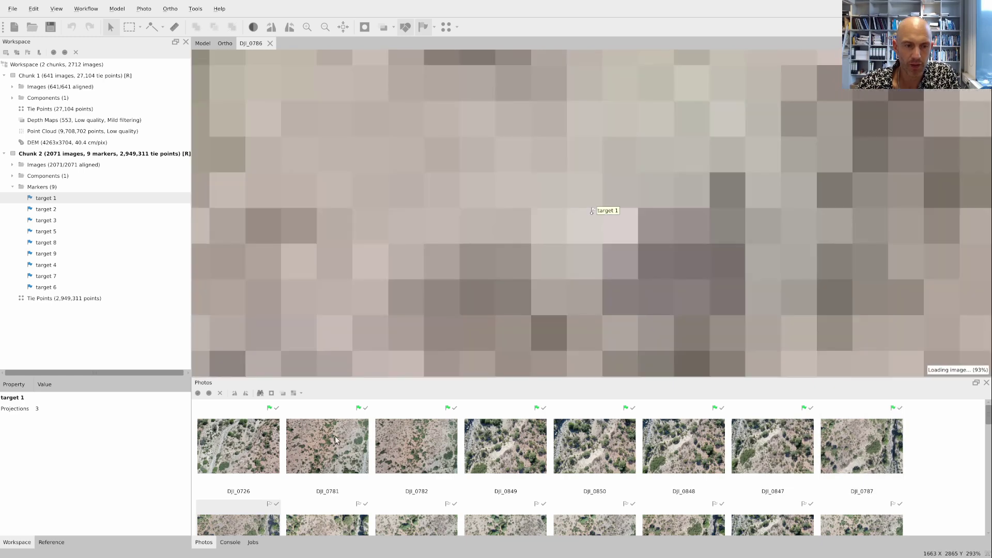
left_click_drag(591, 213, 595, 216)
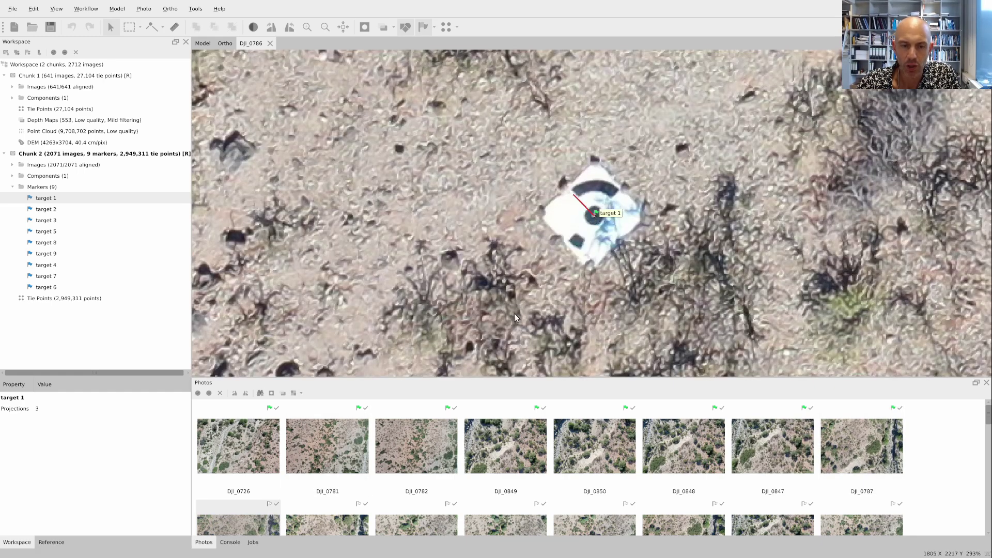
double_click(336, 521)
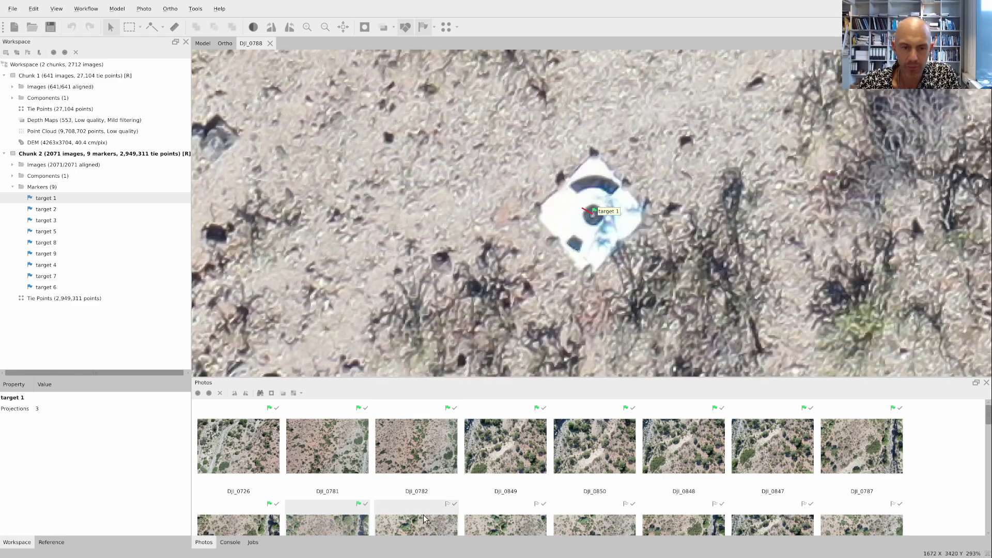
key("Page_Down")
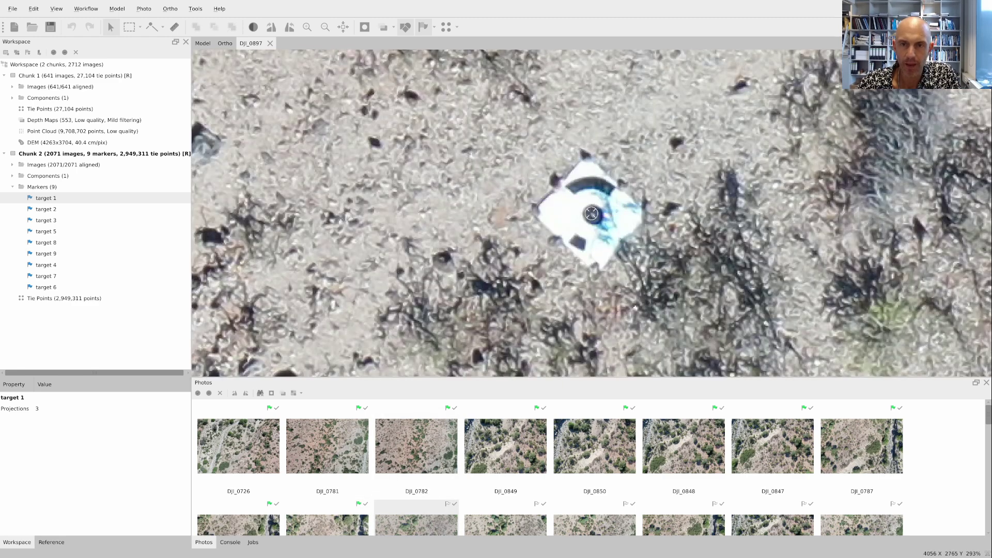
key("Page_Down")
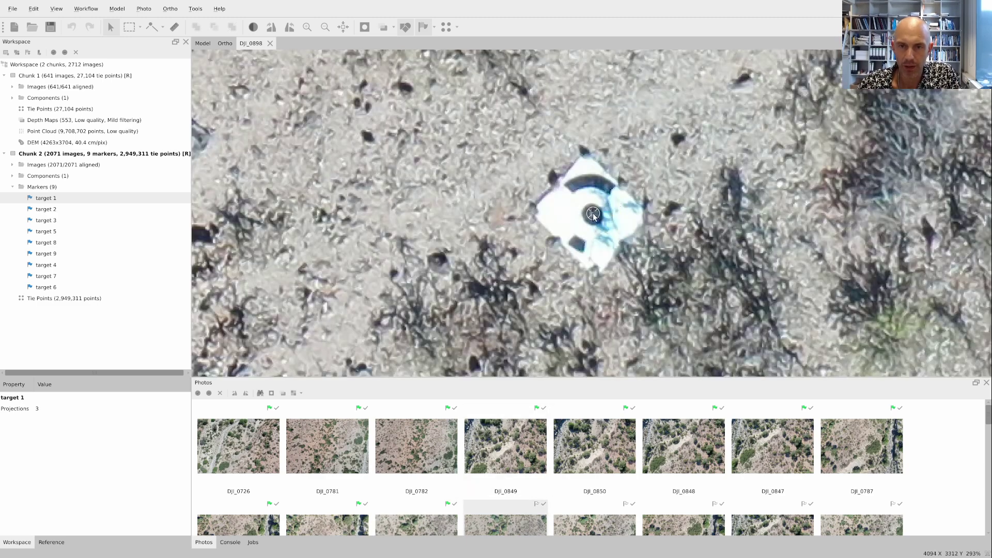
key("Page_Down")
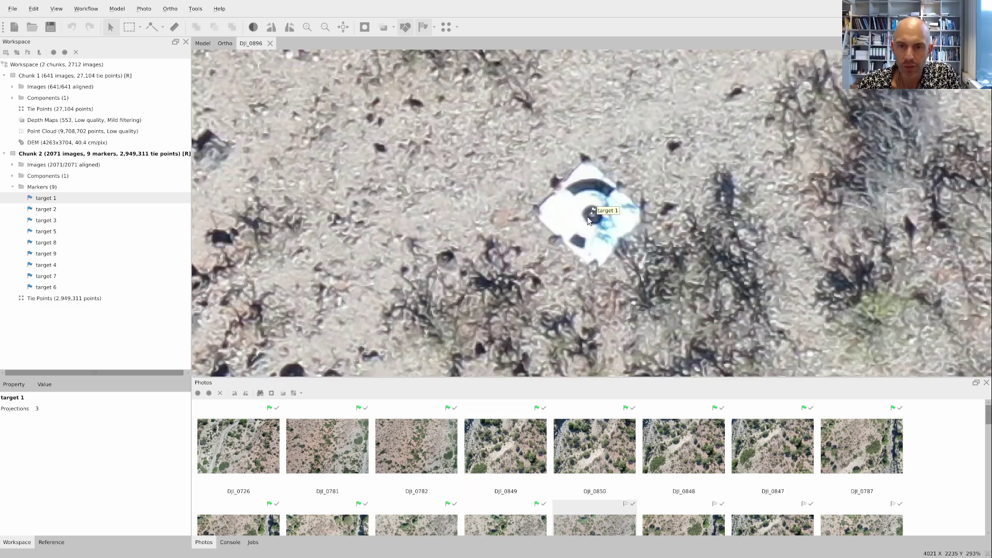
left_click_drag(592, 216, 592, 213)
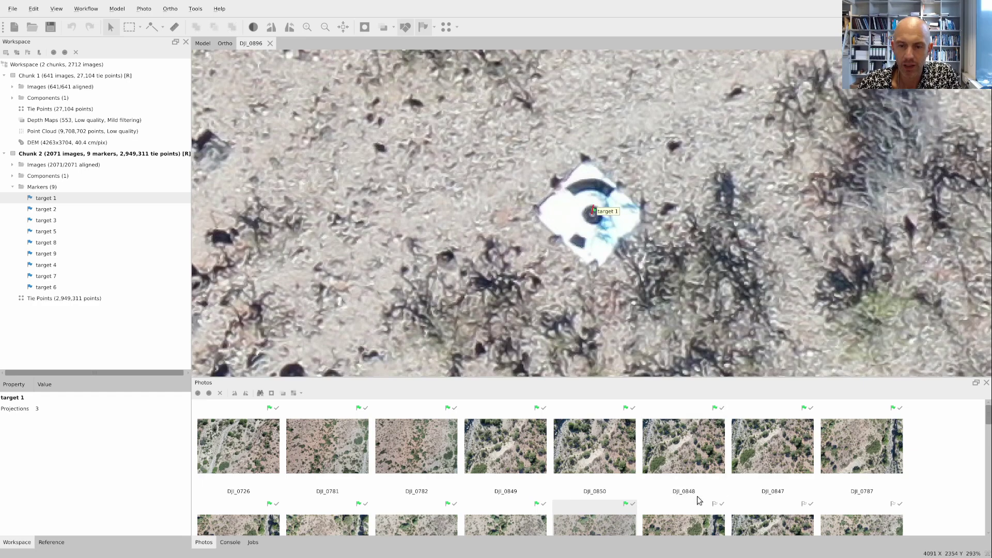
- Pin the target 1 marker to the centre of the target in photos DJI_0785, DJI_0846 and DJI_0895
double_click(688, 525)
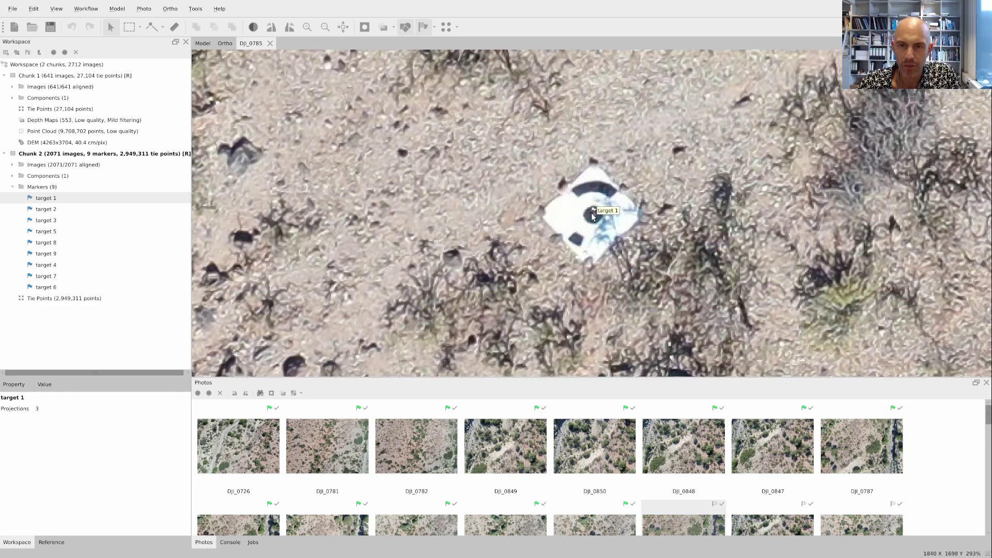
left_click_drag(592, 216, 594, 211)
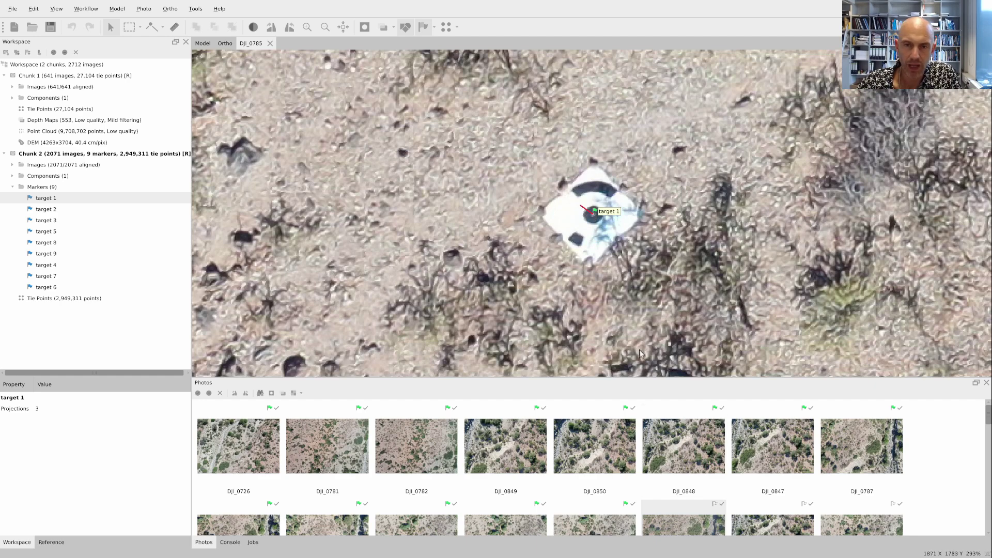
double_click(742, 525)
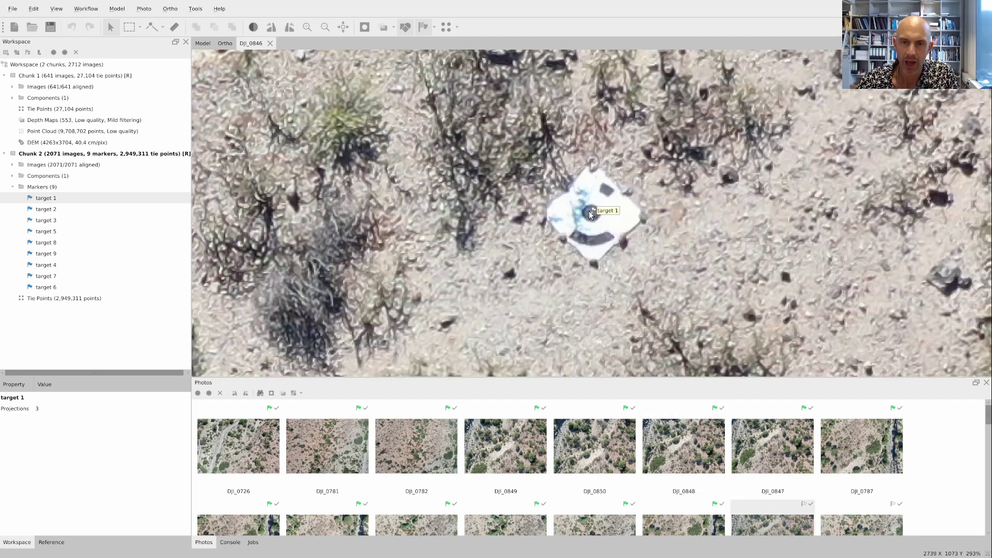
left_click_drag(593, 216, 592, 213)
double_click(834, 522)
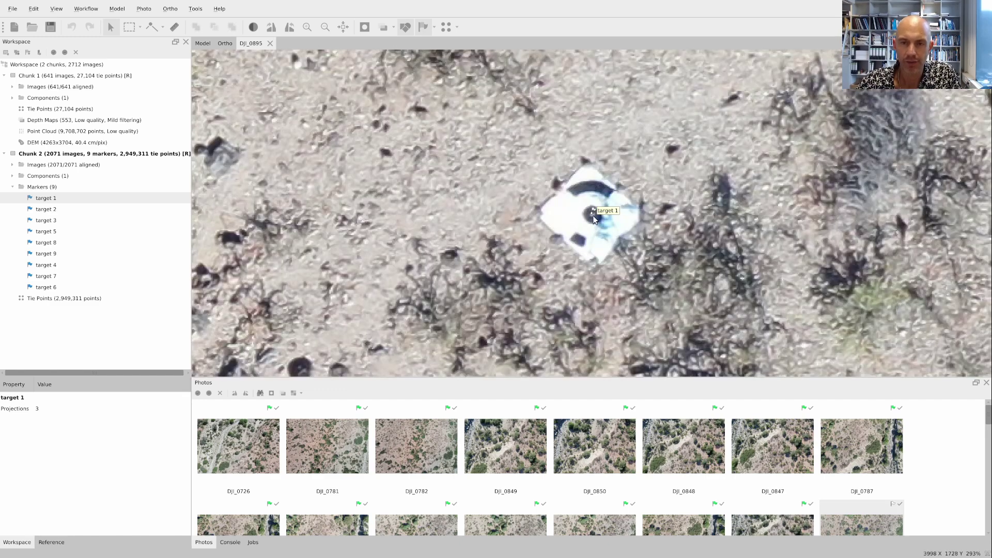
left_click(592, 212)
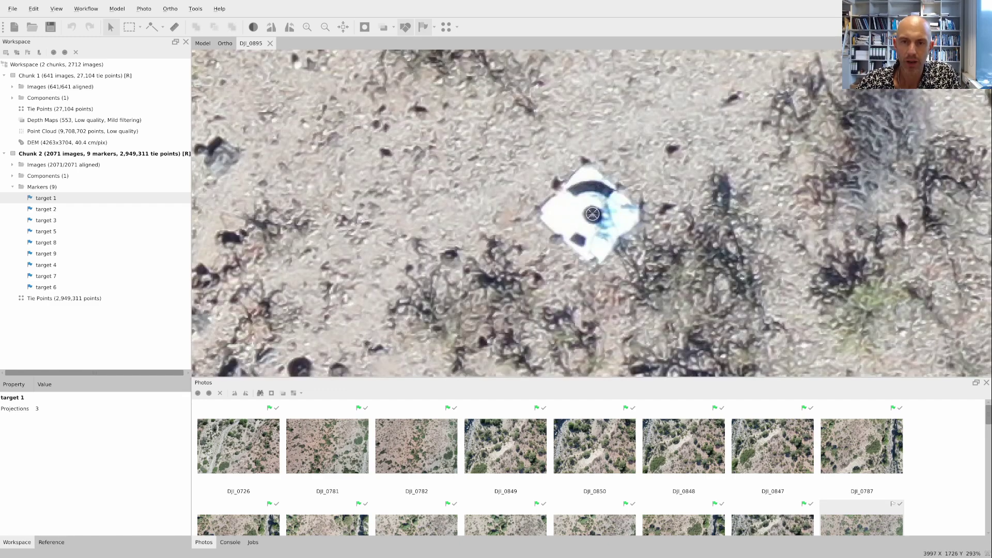
- Place the target 1 marker on the target's centre in photos DJI_0738, DJI_0739, DJI_0737 and DJI_0740
scroll(467, 526, "down", 3)
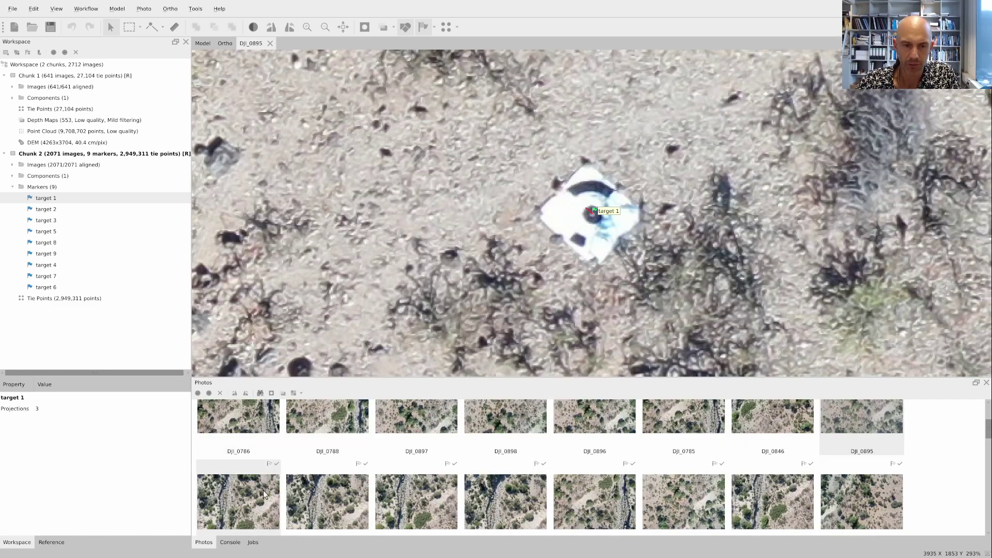
double_click(231, 489)
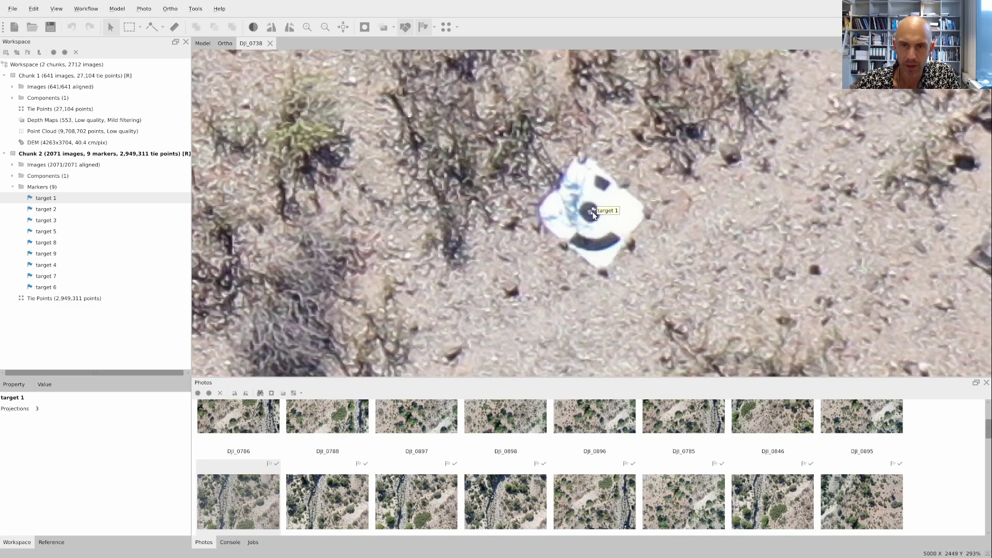
left_click_drag(592, 213, 592, 212)
double_click(350, 482)
double_click(405, 495)
double_click(505, 495)
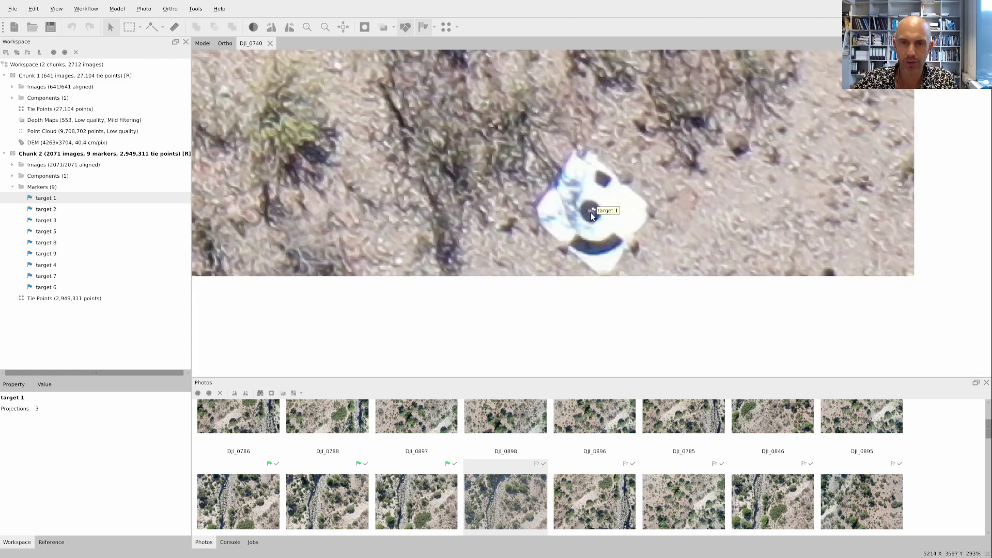
left_click_drag(591, 213, 590, 209)
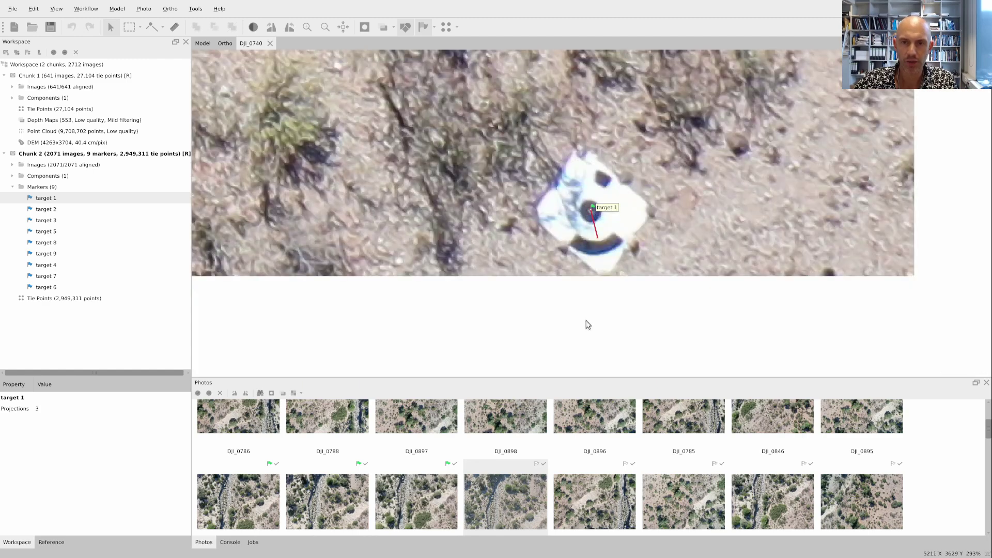
- Adjust the target 1 marker to the target's centre in photos DJI_0784, DJI_0894 and DJI_0736
double_click(591, 499)
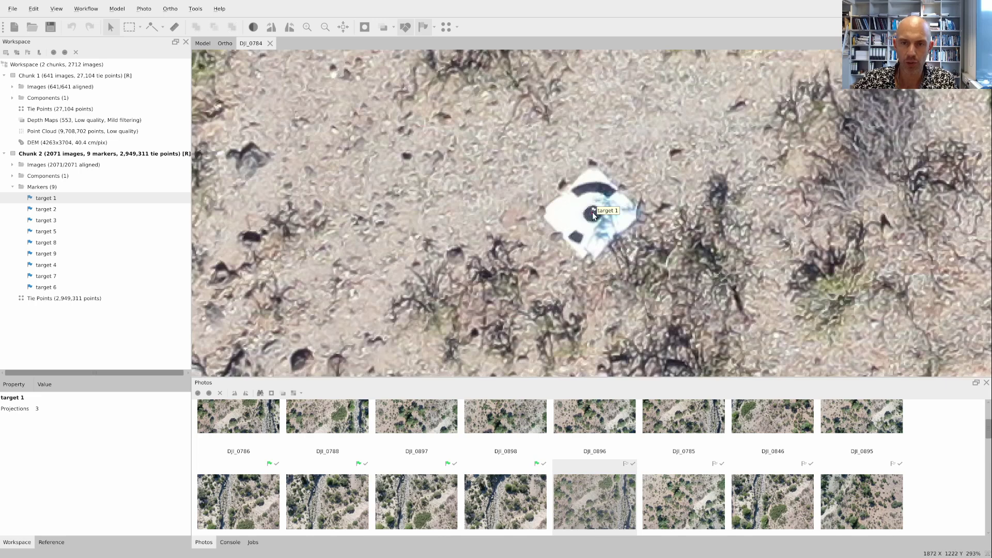
left_click_drag(592, 216, 592, 213)
key("Page_Down")
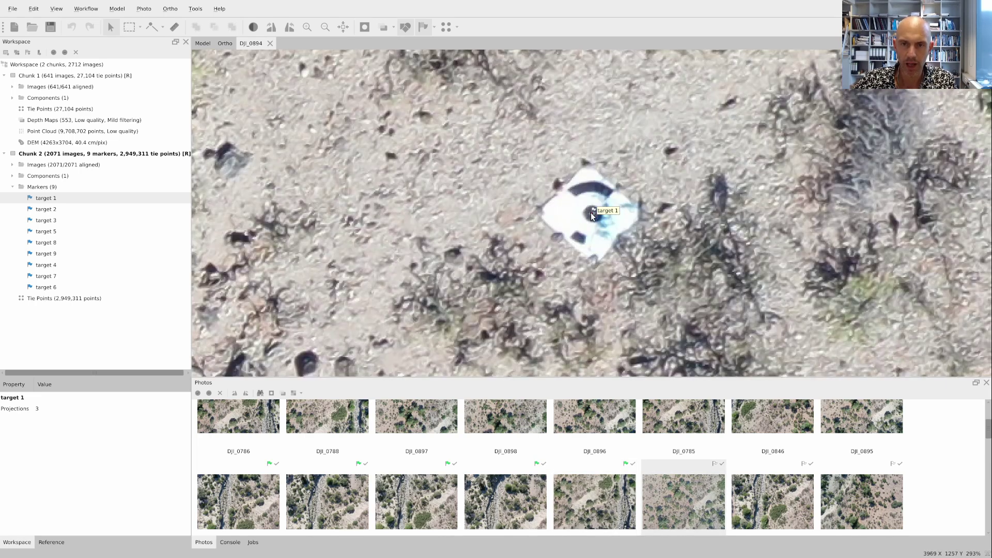
left_click_drag(590, 213, 592, 213)
double_click(765, 482)
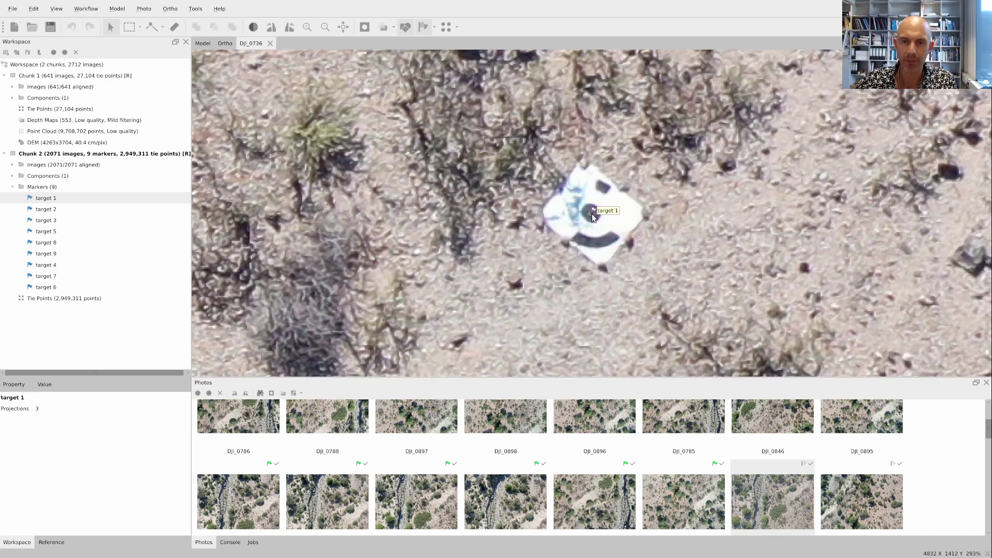
left_click_drag(593, 214, 593, 213)
- Fix the target 1 marker at the target's centre in photos DJI_0960, DJI_0959 and DJI_0845
left_click(852, 513)
double_click(852, 513)
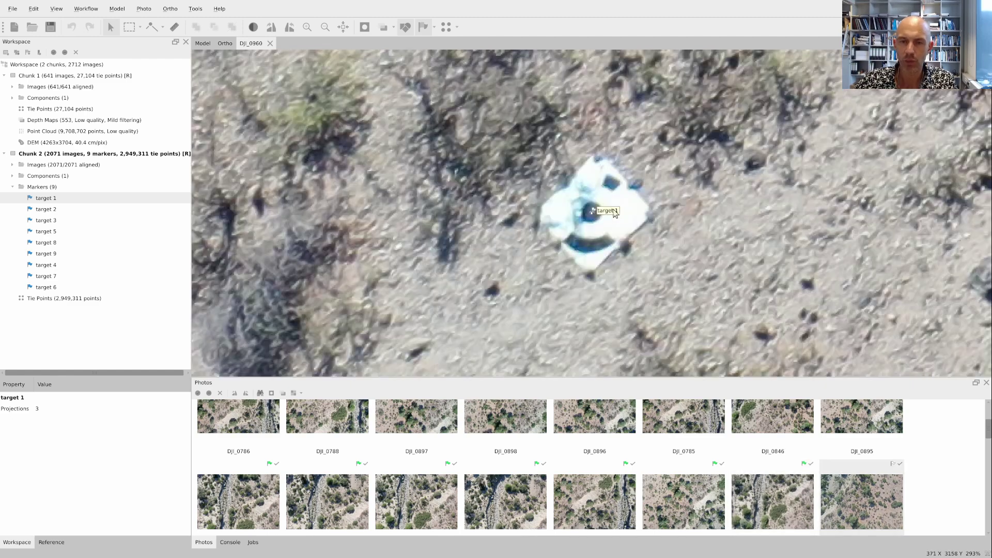
left_click_drag(593, 214, 593, 214)
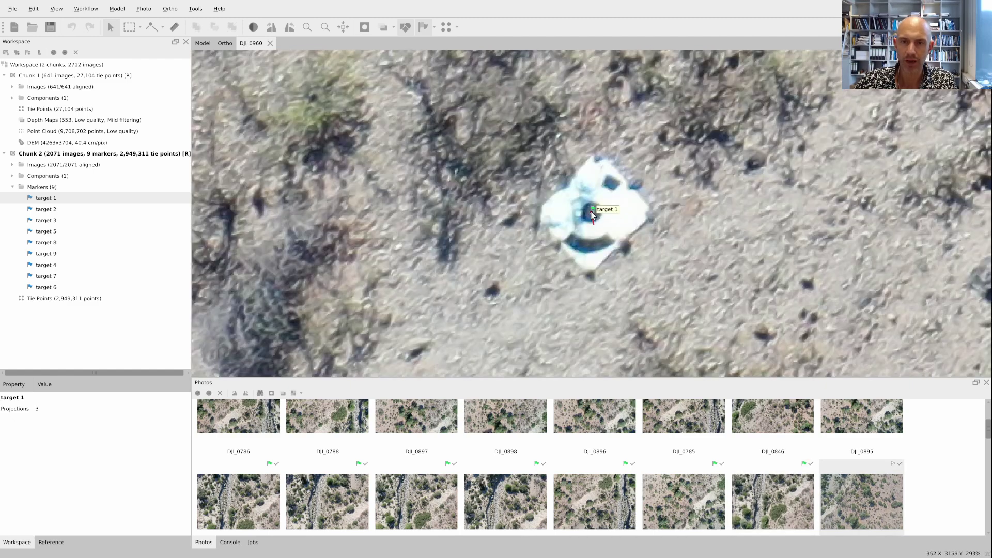
double_click(238, 461)
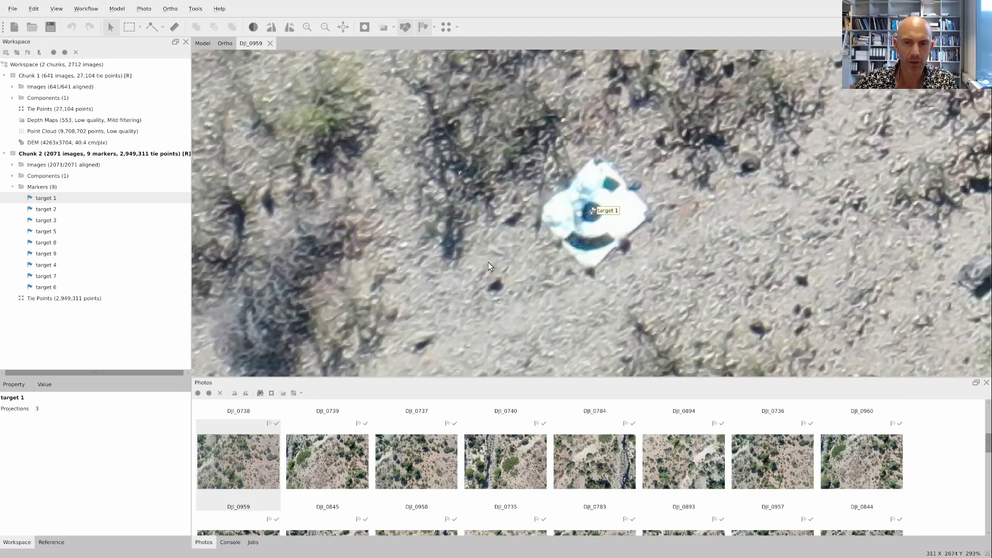
left_click(592, 213)
double_click(342, 448)
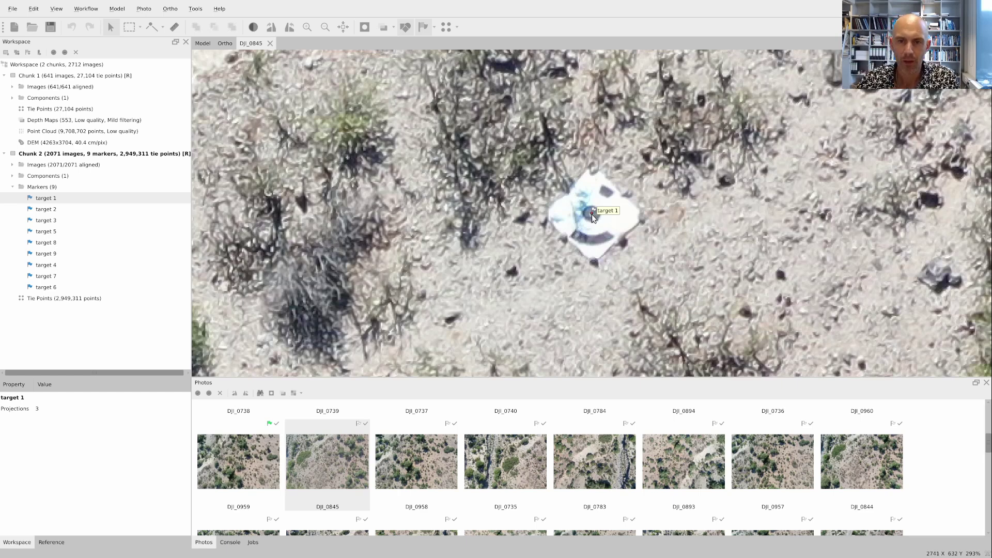
left_click(591, 212)
- Place the target 1 marker at the target's centre in photos DJI_0958, DJI_0735 and DJI_0783
double_click(376, 464)
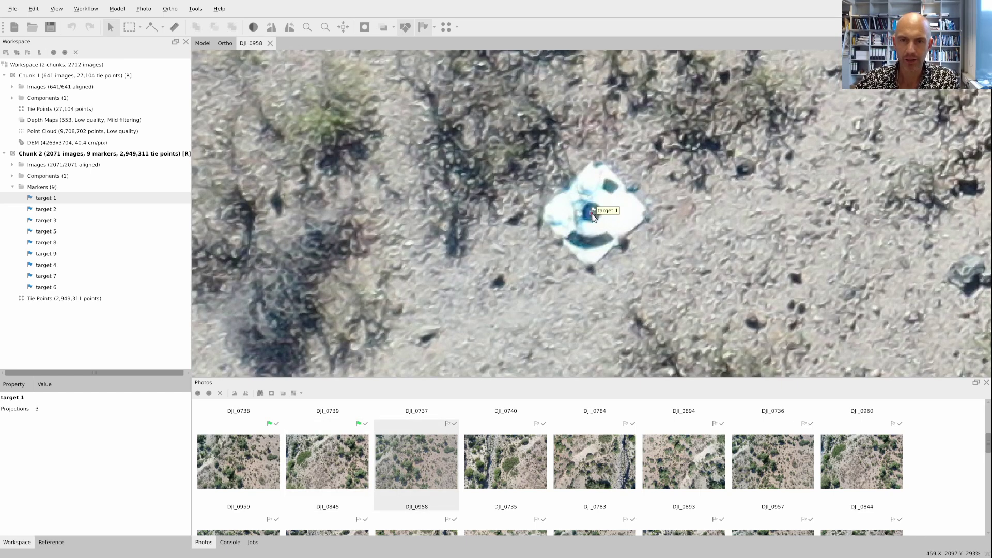
left_click(592, 213)
double_click(510, 452)
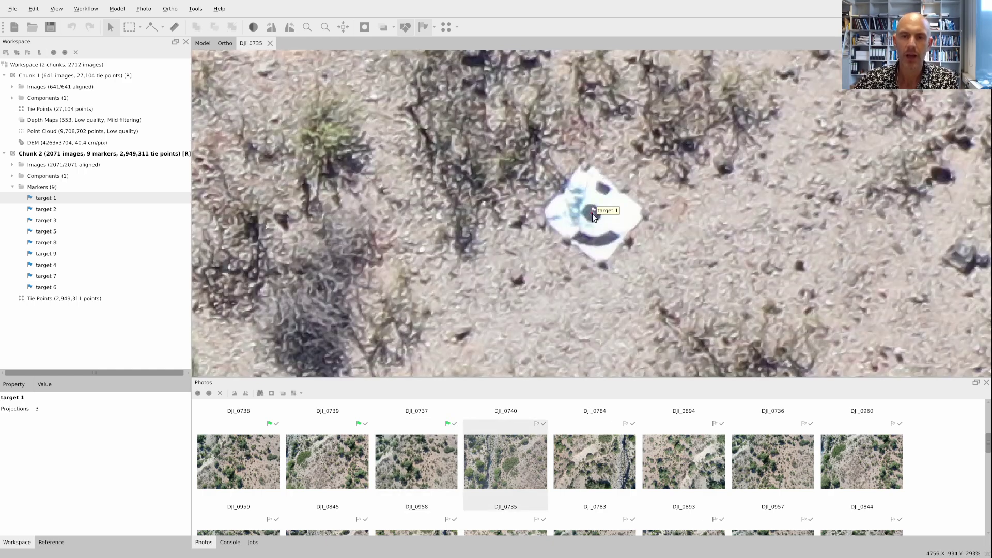
left_click(592, 213)
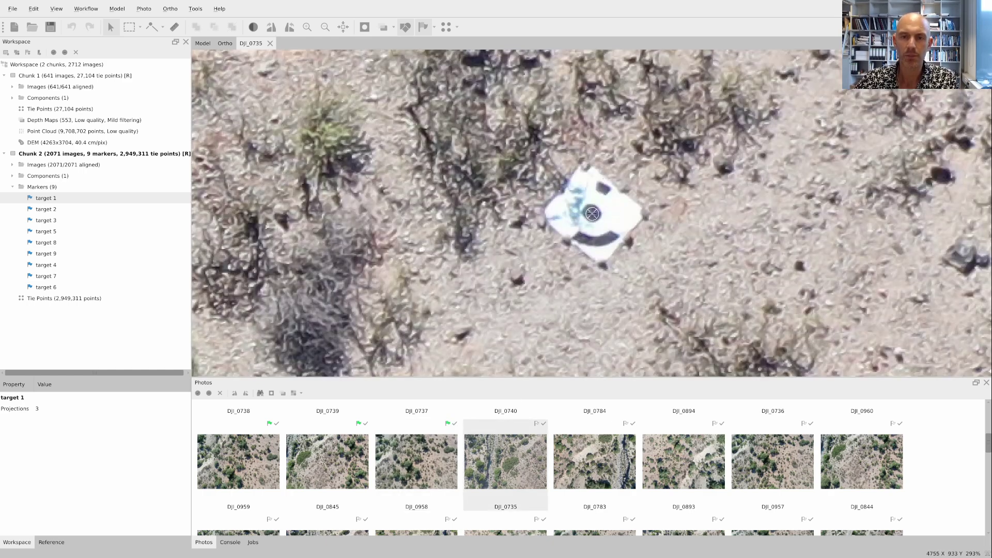
double_click(582, 437)
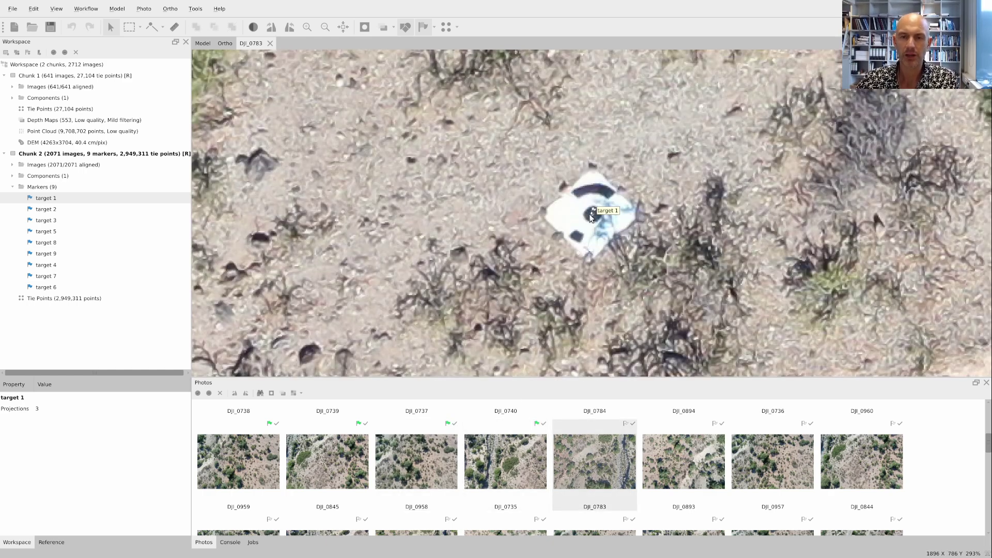
left_click(592, 214)
key("Page_Down")
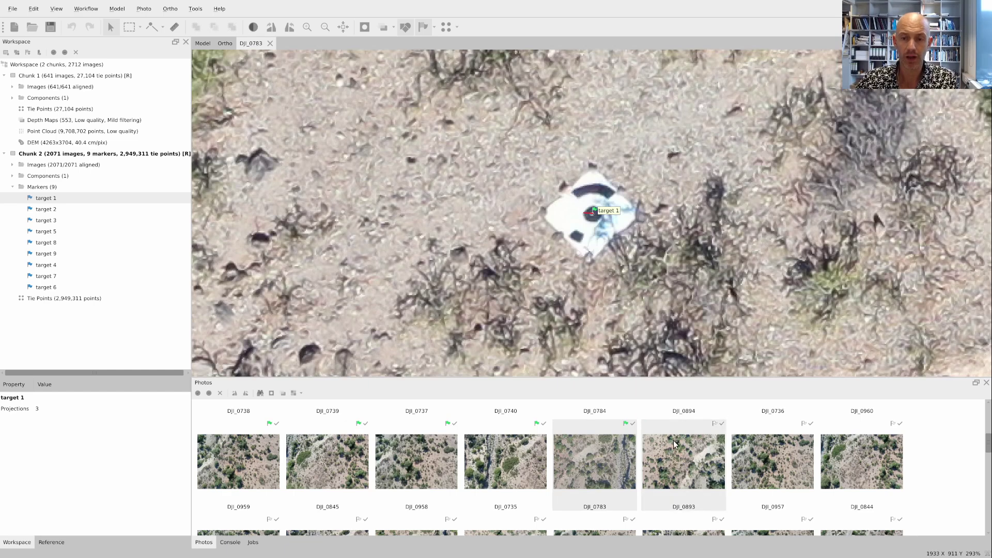
- Place the target 1 marker on the target's centre in photos DJI_0893, DJI_0957 and DJI_0844
left_click(592, 214)
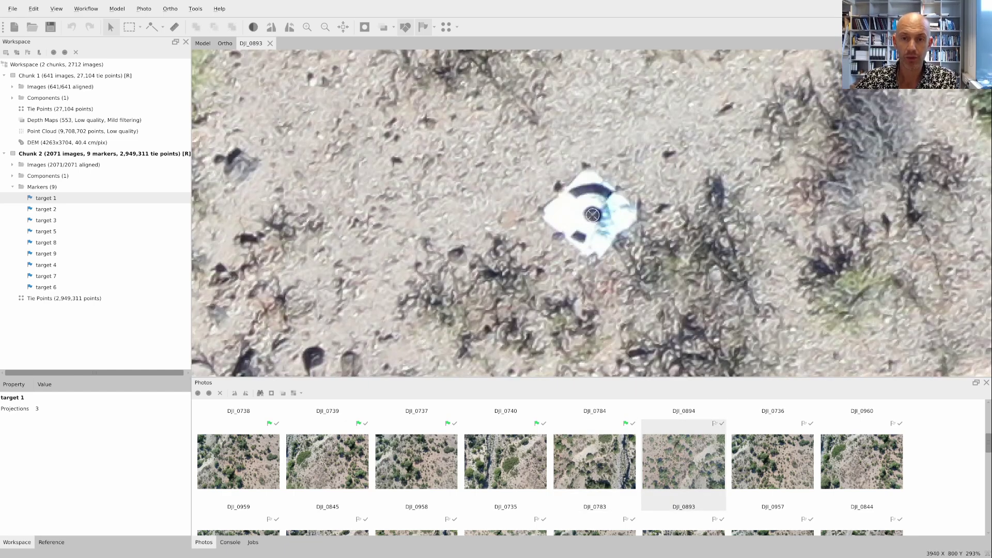
double_click(764, 473)
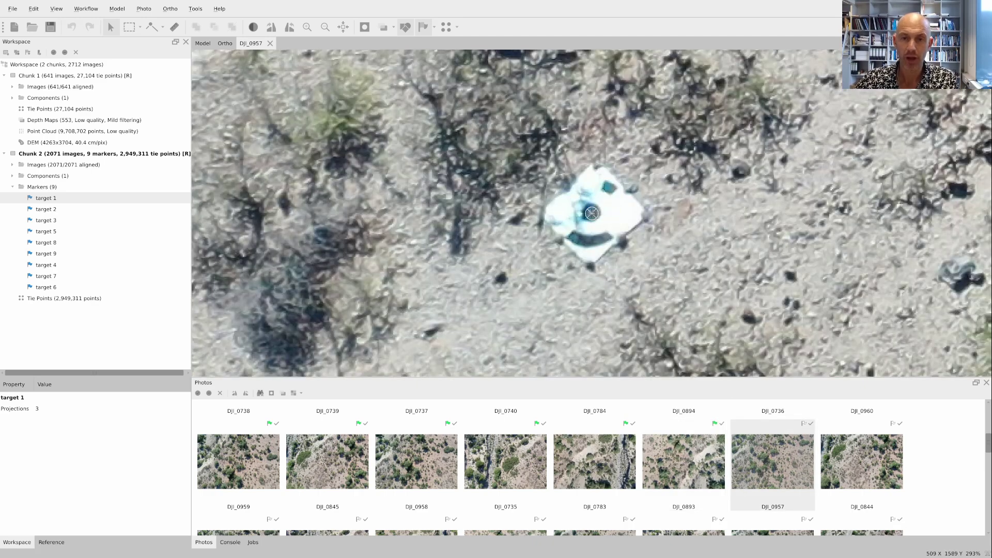
left_click(591, 213)
double_click(857, 457)
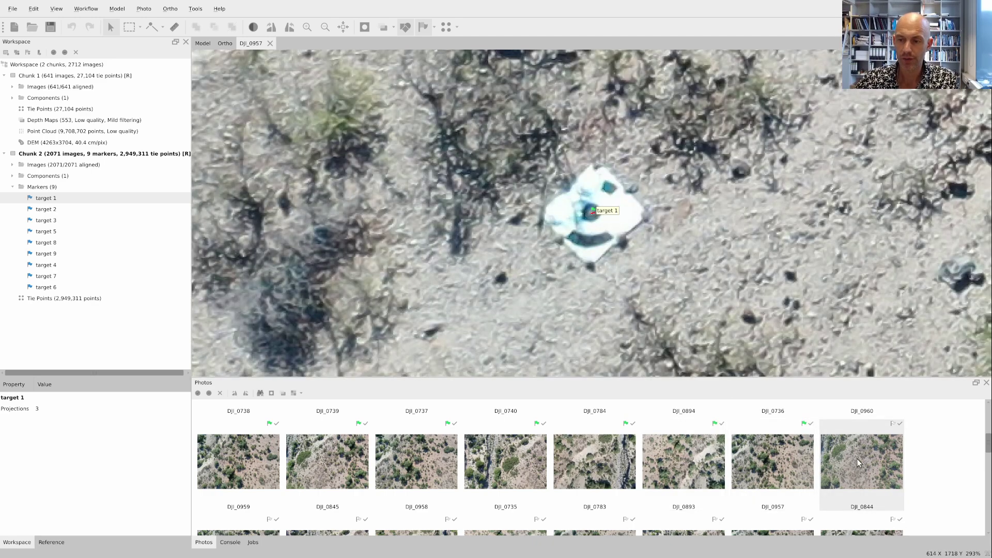
left_click(591, 214)
scroll(330, 498, "down", 2)
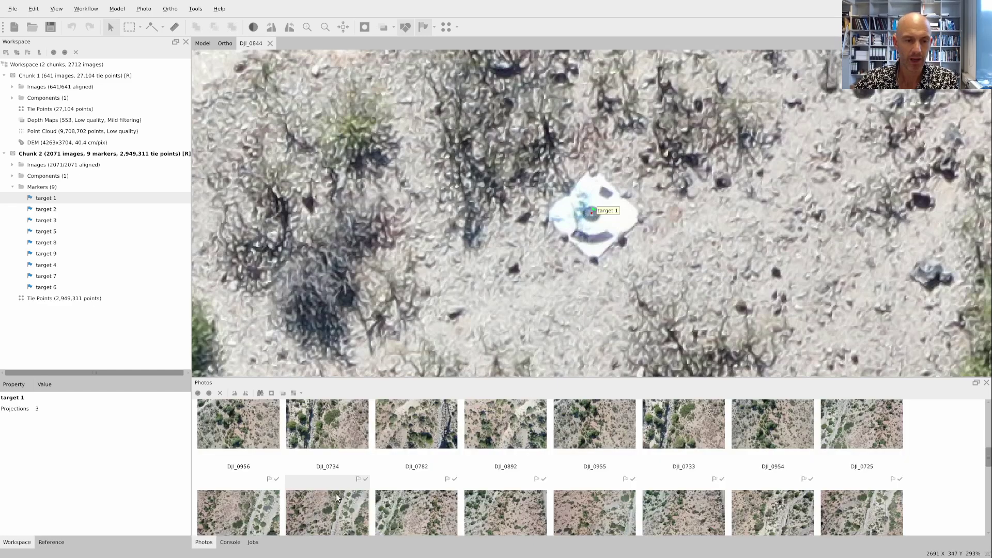
- Pin the target 1 marker at the target's centre in photos DJI_0956, DJI_0734 and DJI_0782
double_click(237, 433)
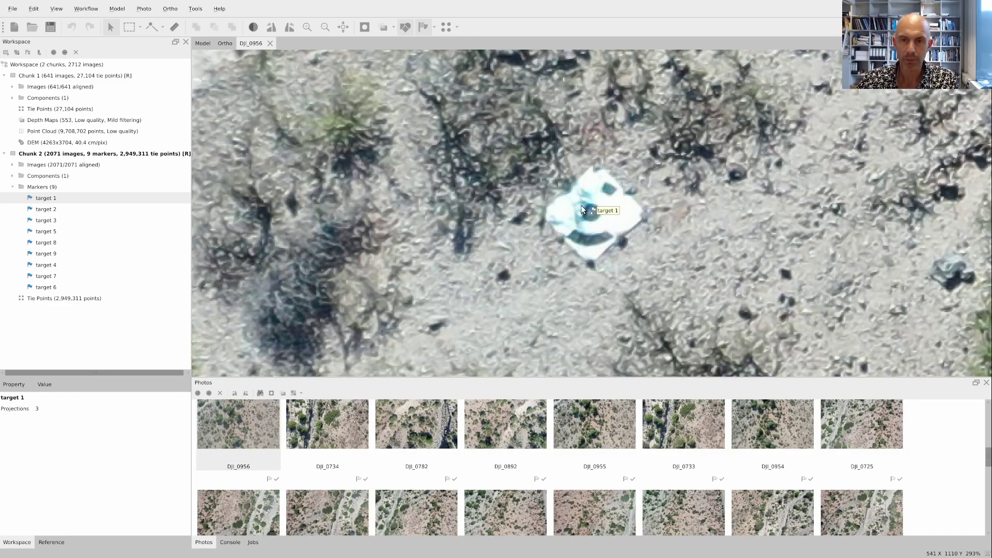
left_click(592, 213)
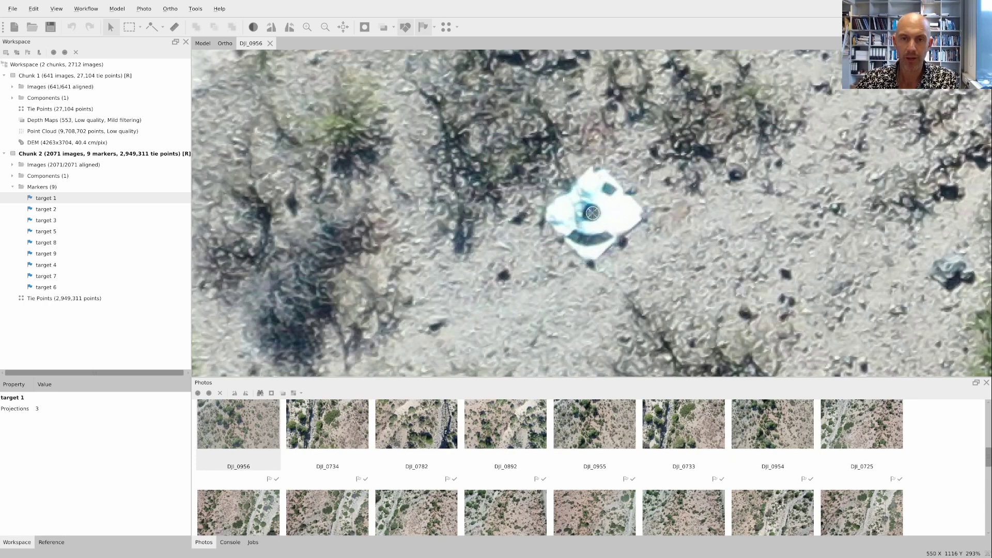
double_click(355, 433)
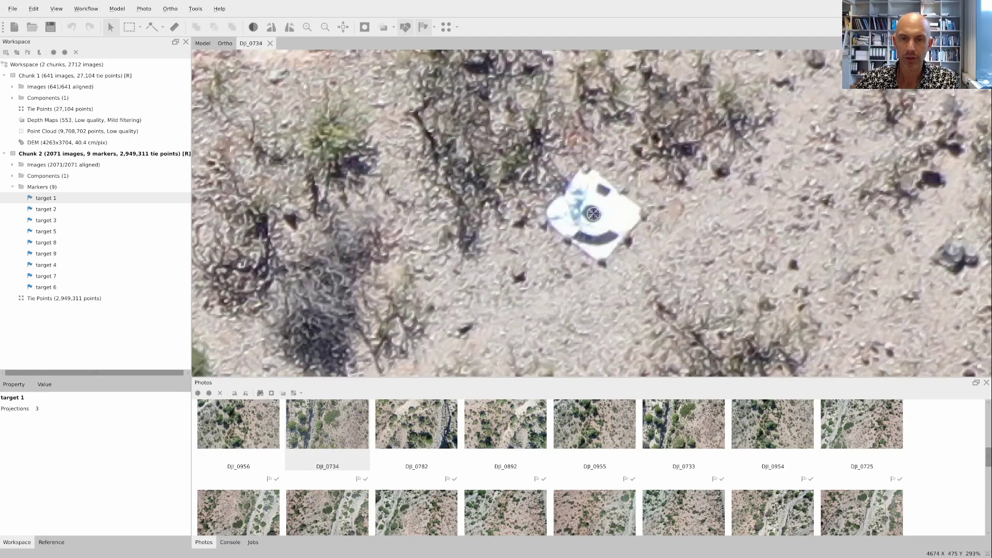
left_click(593, 213)
double_click(432, 438)
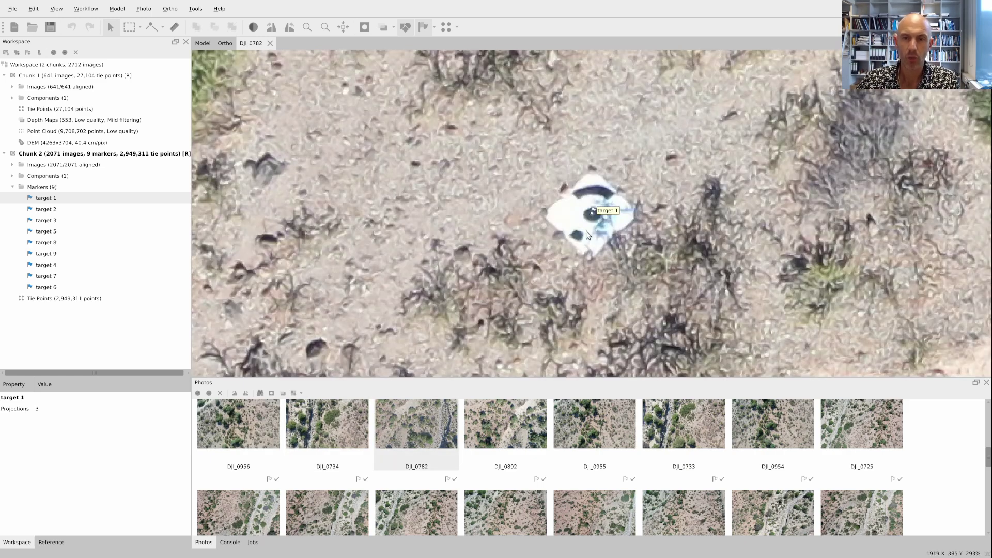
left_click_drag(592, 215, 591, 213)
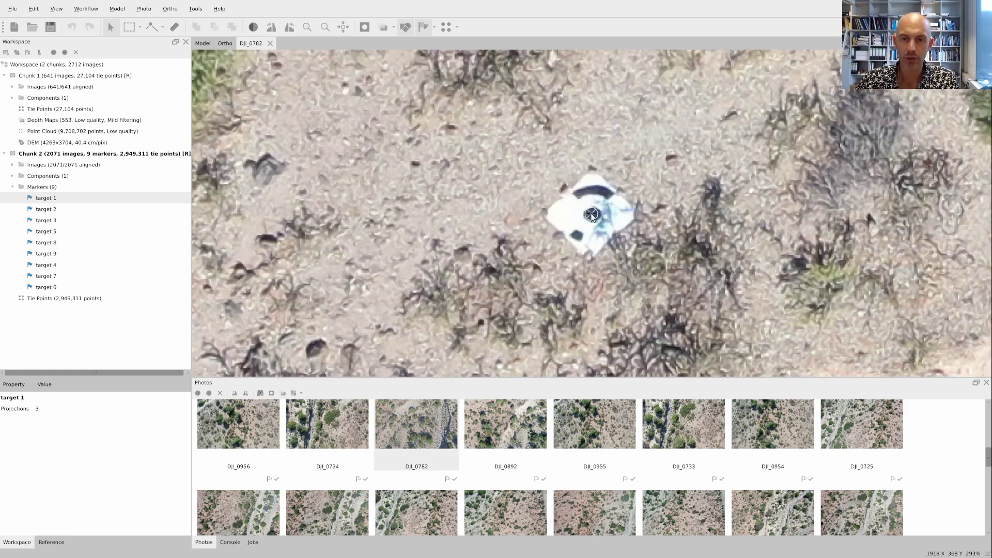
- Fix the target 1 marker on the target's centre in photos DJI_0892, DJI_0955 and DJI_0733
double_click(477, 428)
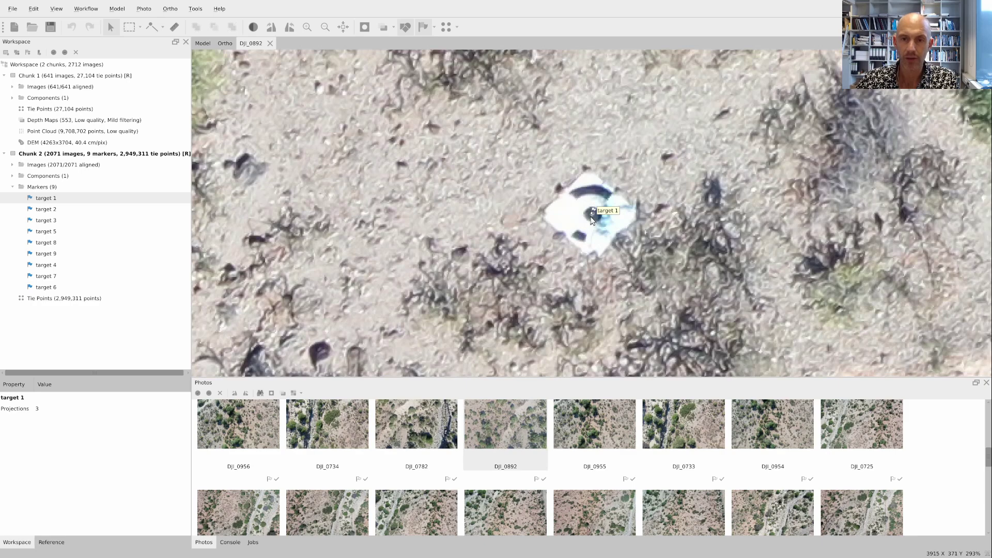
double_click(589, 413)
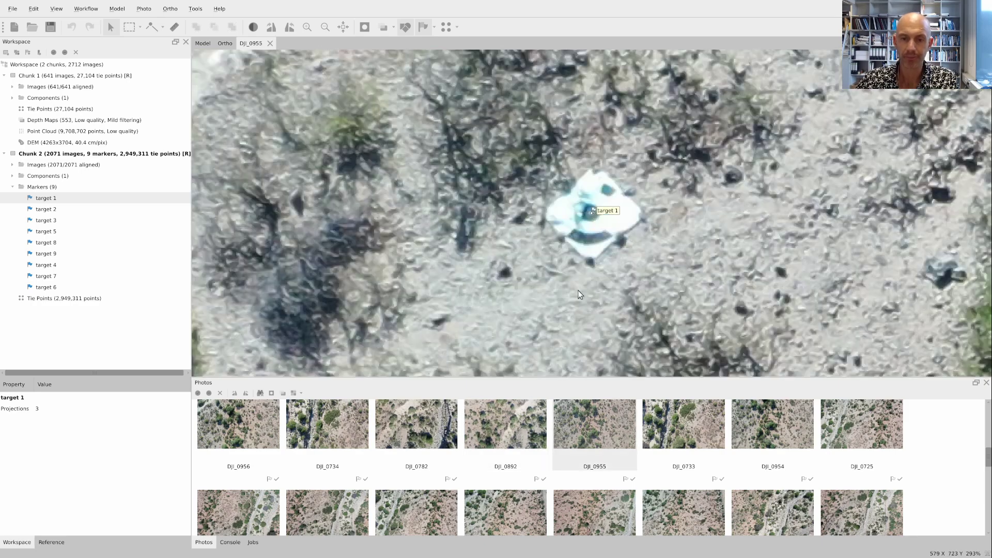
left_click(590, 213)
double_click(682, 425)
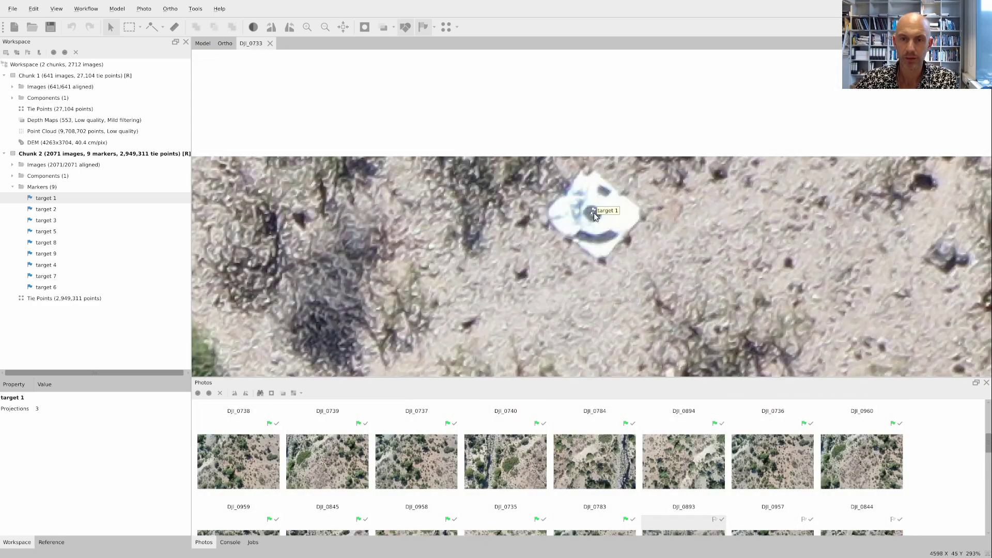
left_click(591, 212)
- Work through the photos that follow DJI_0733, placing the target 1 marker on the target's centre in each
scroll(444, 498, "down", 1)
double_click(248, 509)
mouse_move(591, 212)
left_mouse_down()
mouse_move(585, 198)
mouse_move(597, 216)
mouse_move(589, 207)
mouse_move(597, 216)
mouse_move(588, 215)
left_mouse_up()
double_click(333, 509)
key("Page_Down")
key("Page_Down")
key("Page_Down")
key("Page_Down")
key("Page_Down")
key("Page_Down")
- Place the target 1 marker at the target's centre in photos DJI_0651, DJI_0798, DJI_0650, DJI_0649 and DJI_0332
scroll(419, 479, "down", 3)
key("Page_Down")
key("Page_Down")
key("Page_Down")
key("Page_Down")
key("Page_Down")
key("Page_Down")
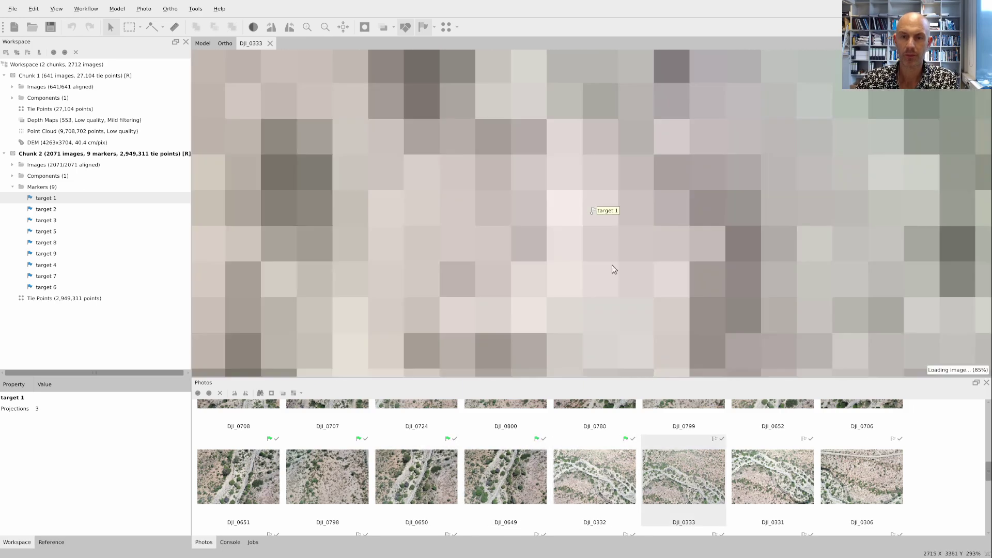
- Examine how clearly target 1's centre can be made out in the higher-altitude photos, including DJI_0348, DJI_0283 and DJI_0424
key("Page_Down")
key("Page_Down")
scroll(654, 314, "down", 2)
scroll(722, 449, "down", 3)
double_click(420, 505)
double_click(506, 505)
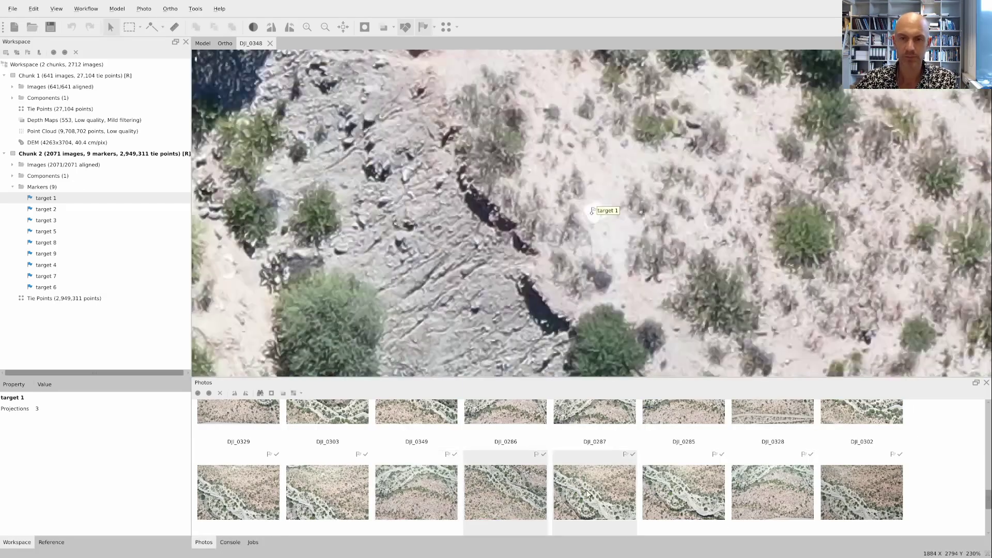
double_click(594, 506)
double_click(685, 505)
double_click(777, 503)
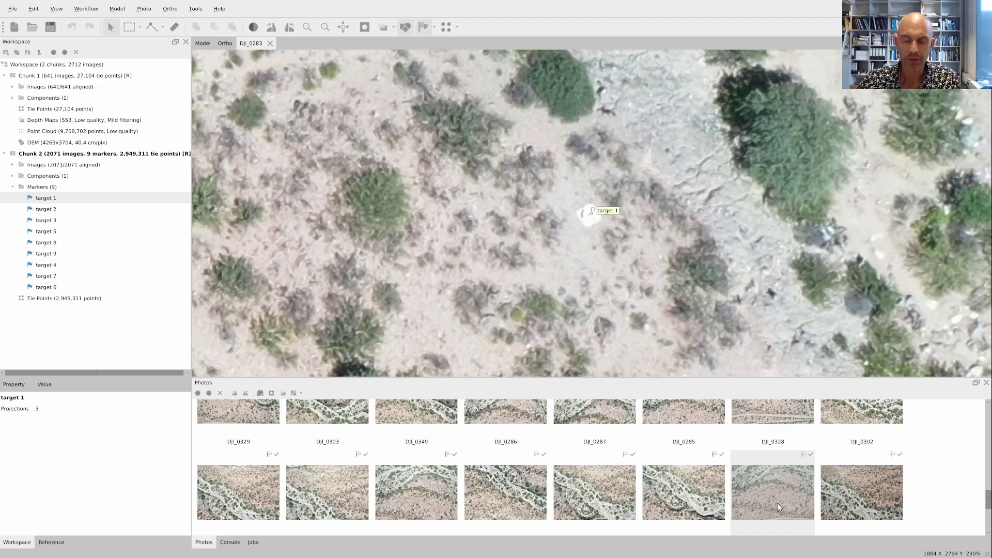
double_click(868, 497)
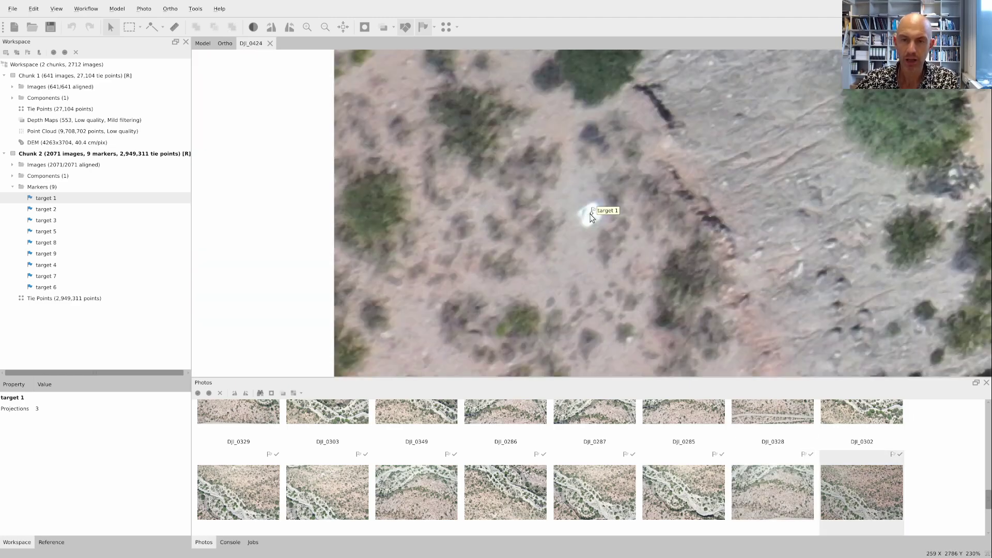
- Inspect target 1 closely in photo DJI_0378, and check its legibility in DJI_0374, DJI_0420 and DJI_0281
double_click(238, 482)
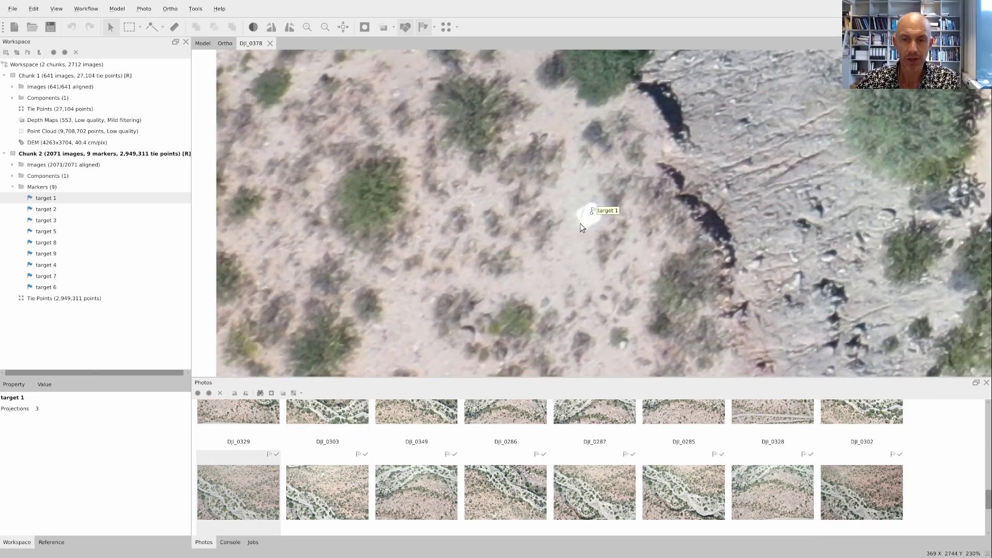
scroll(599, 220, "up", 5)
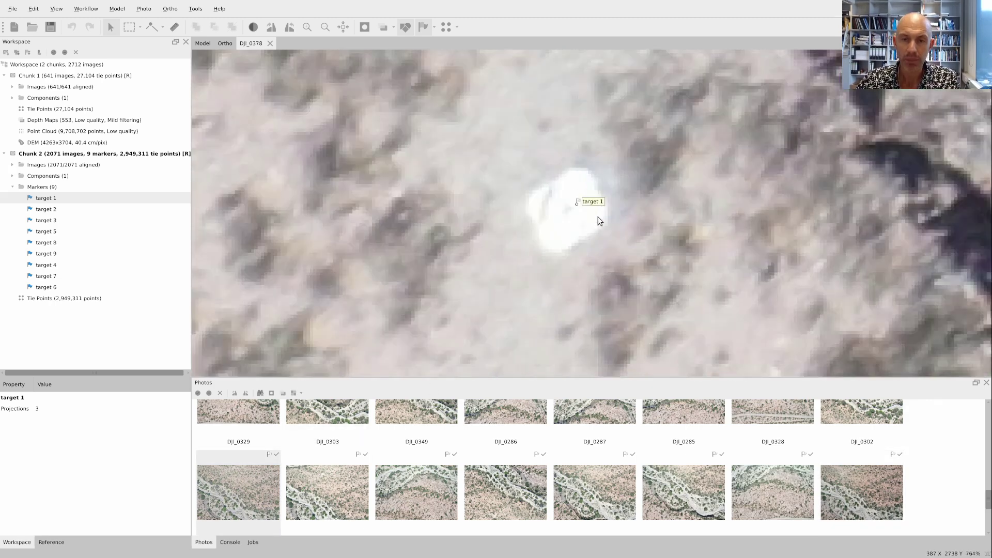
scroll(552, 250, "down", 1)
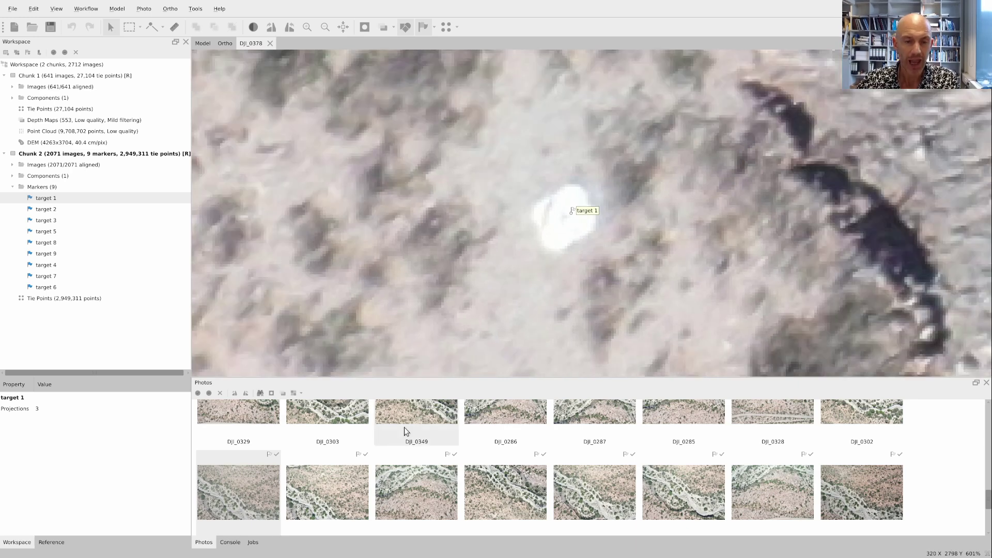
scroll(404, 427, "down", 2)
scroll(269, 538, "down", 1)
double_click(267, 517)
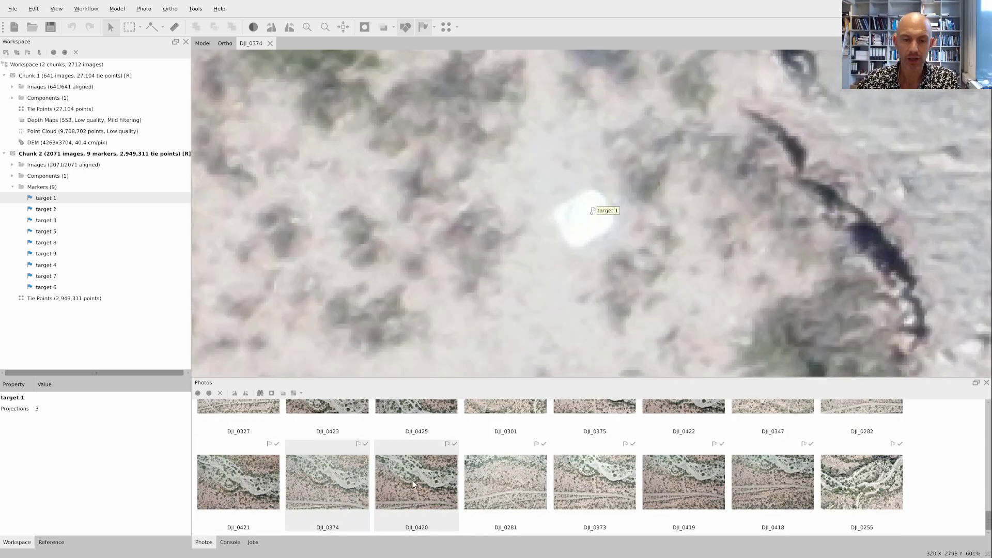
double_click(413, 484)
double_click(487, 489)
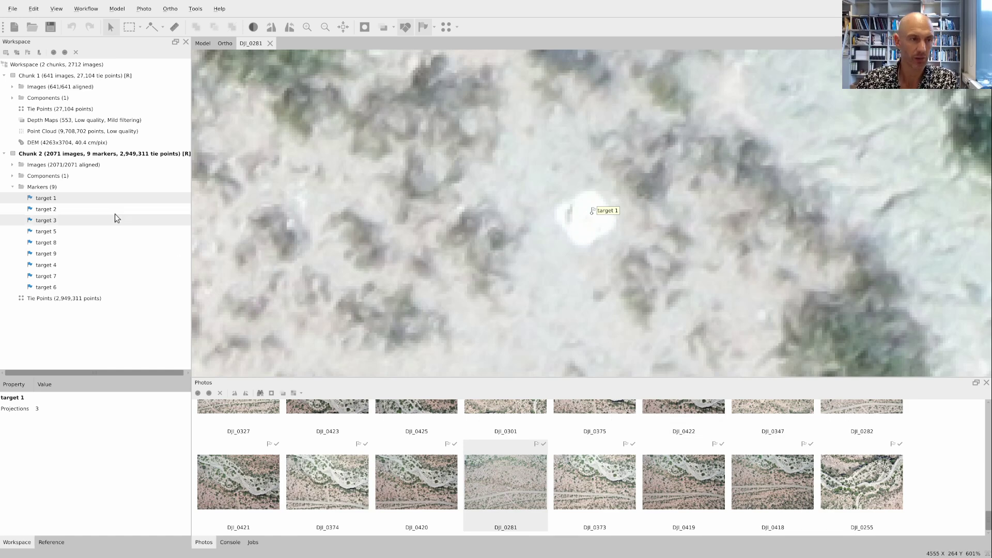
- Filter the photos by the target 2 marker and move the marker onto the target's centre in DJI_0991
left_click(56, 210)
right_click(57, 212)
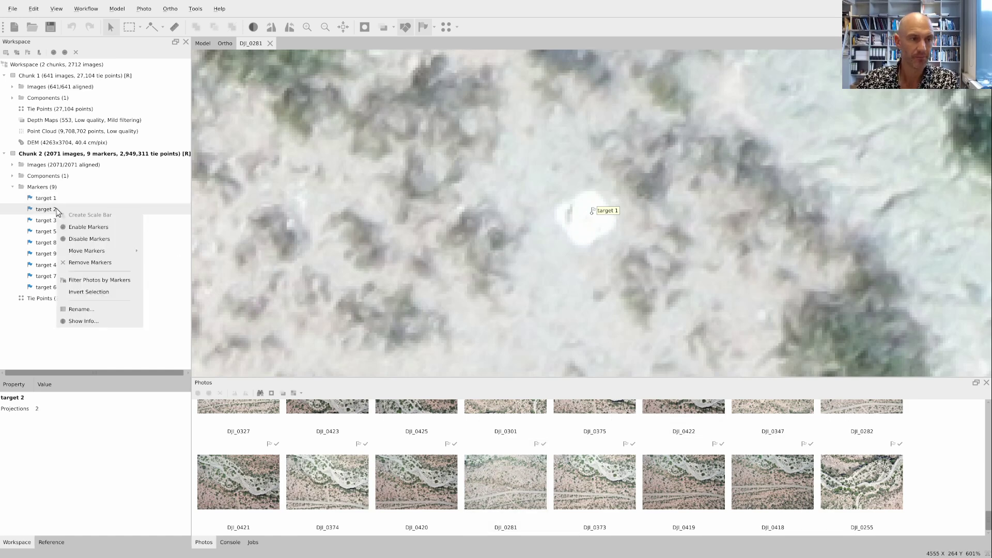
left_click(98, 281)
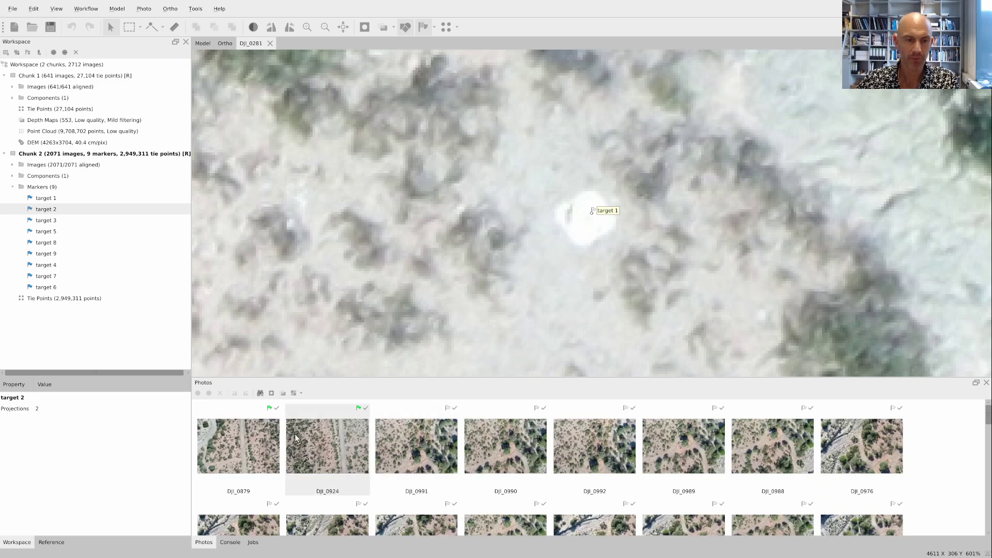
double_click(429, 436)
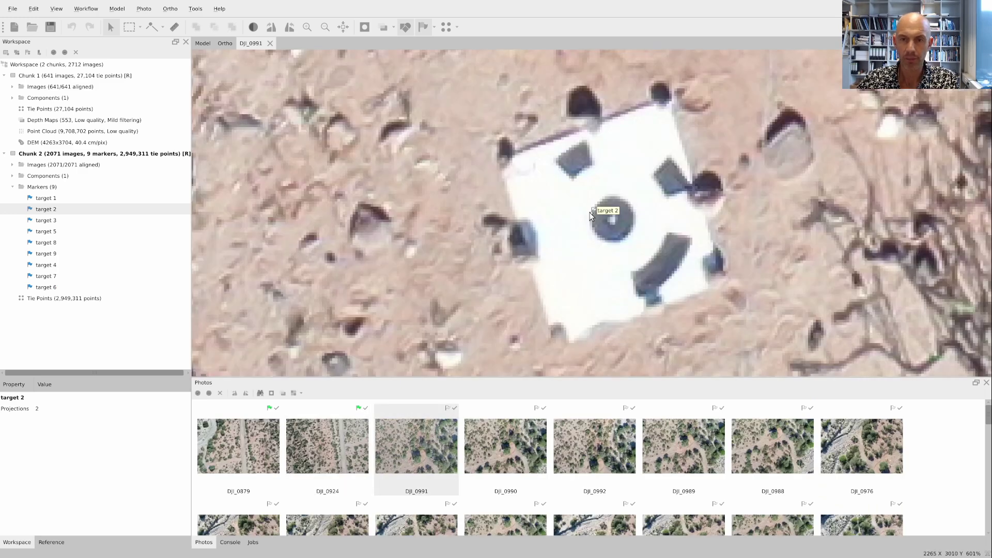
left_click_drag(592, 213, 612, 219)
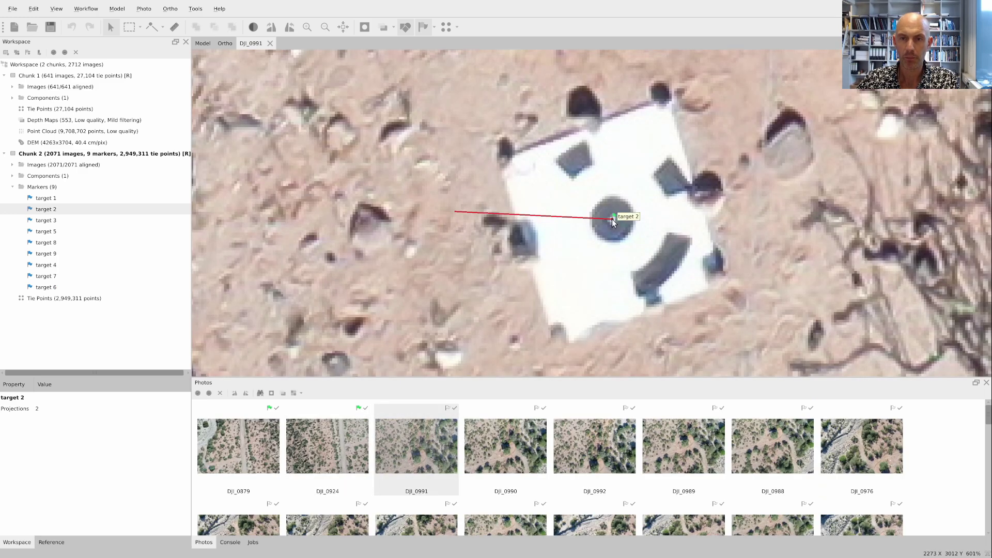
- Place the target 2 marker on the target's centre in photos DJI_0990, DJI_0992, DJI_0989 and DJI_0988
key("Page_Down")
key("Page_Down")
key("Page_Down")
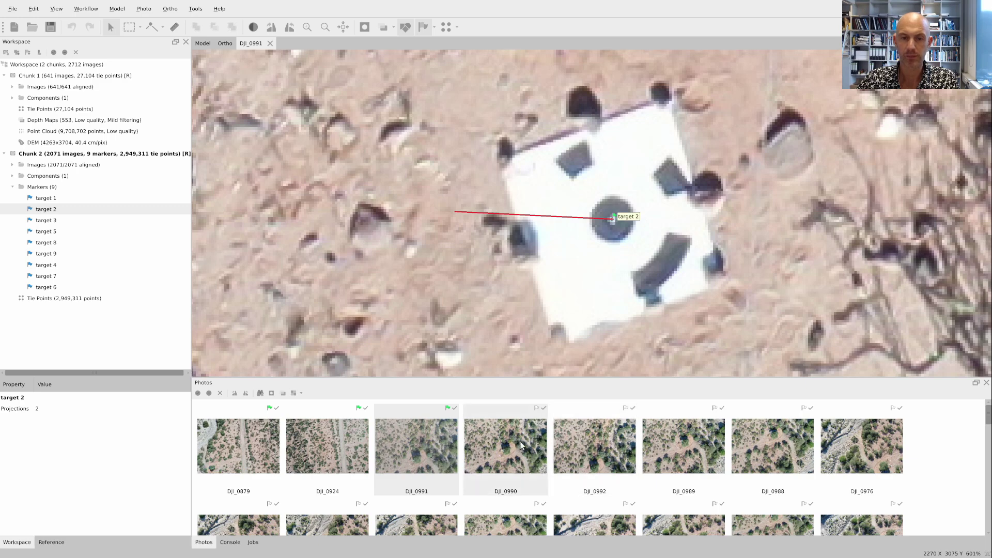
key("Page_Down")
key("Page_Down")
key("Page_Down")
key("Page_Down")
key("Page_Down")
key("Page_Down")
key("Page_Down")
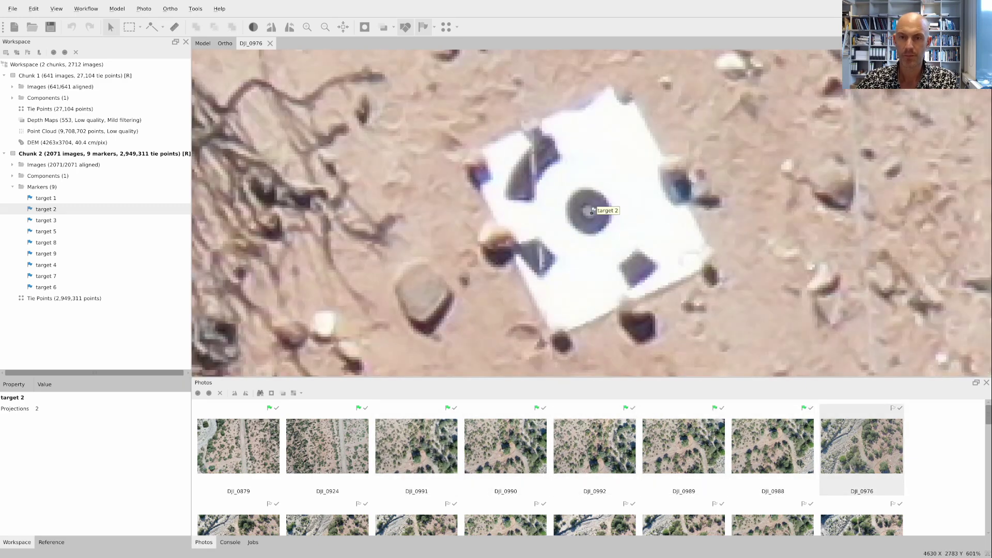
- Fix the target 2 marker at the target's centre in photos DJI_0976, DJI_0975, DJI_0977, DJI_0974, DJI_0987 and DJI_0073
key("Page_Down")
key("Page_Down")
key("Page_Down")
key("Page_Down")
key("Page_Down")
key("Page_Down")
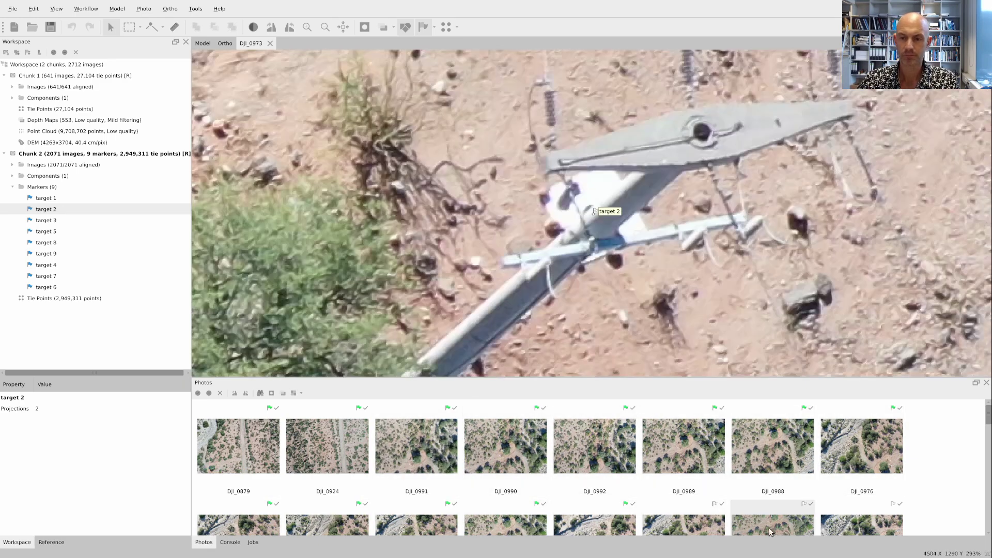
- Continue placing the target 2 marker on the target's centre in the photos between DJI_0973 and DJI_0877
key("Page_Down")
key("Page_Down")
key("Page_Down")
key("Page_Down")
key("Page_Down")
key("Page_Down")
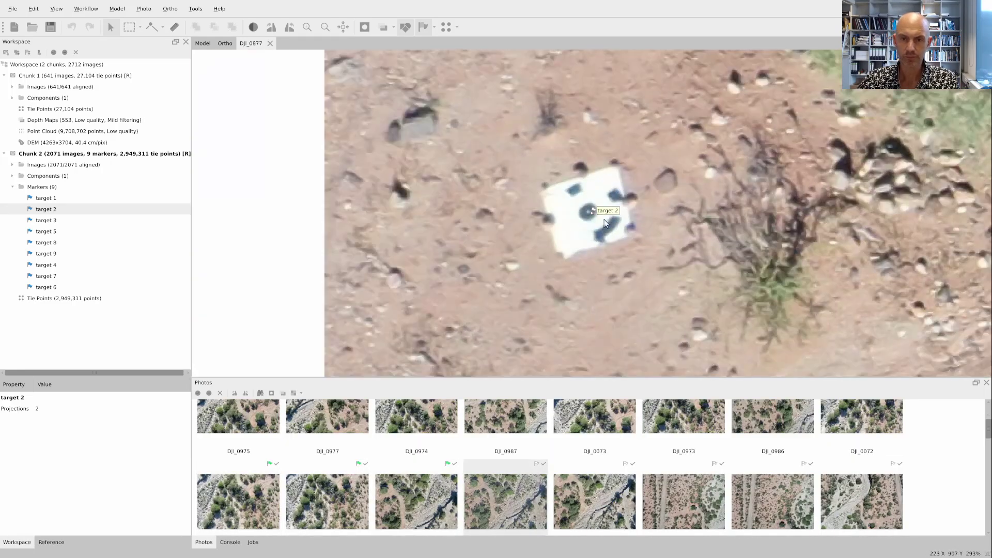
- Place the target 2 marker in DJI_0877 and the remaining clear photos, and check the target's legibility in DJI_0373 and DJI_0375
key("Page_Down")
key("Page_Down")
key("Page_Down")
key("Page_Down")
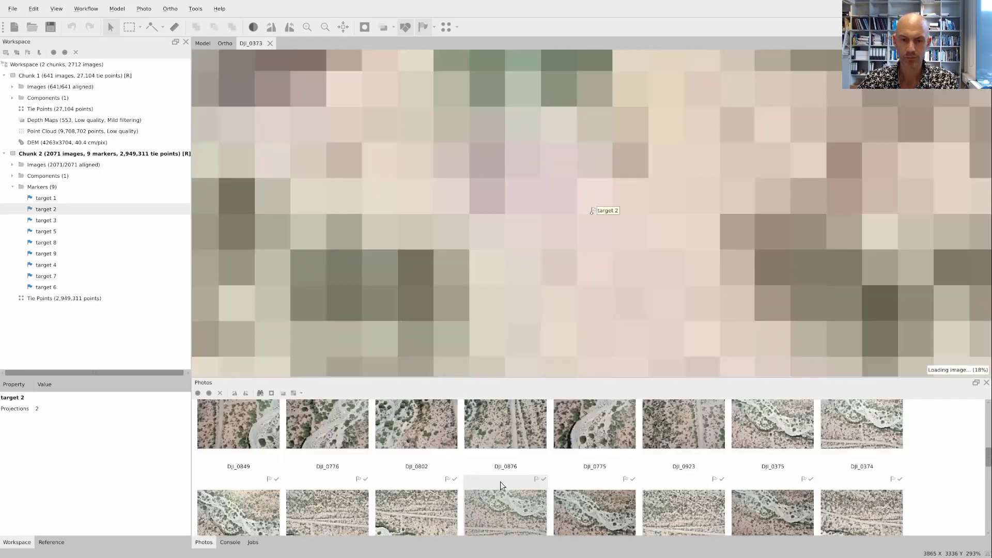
key("Page_Down")
key("Page_Down")
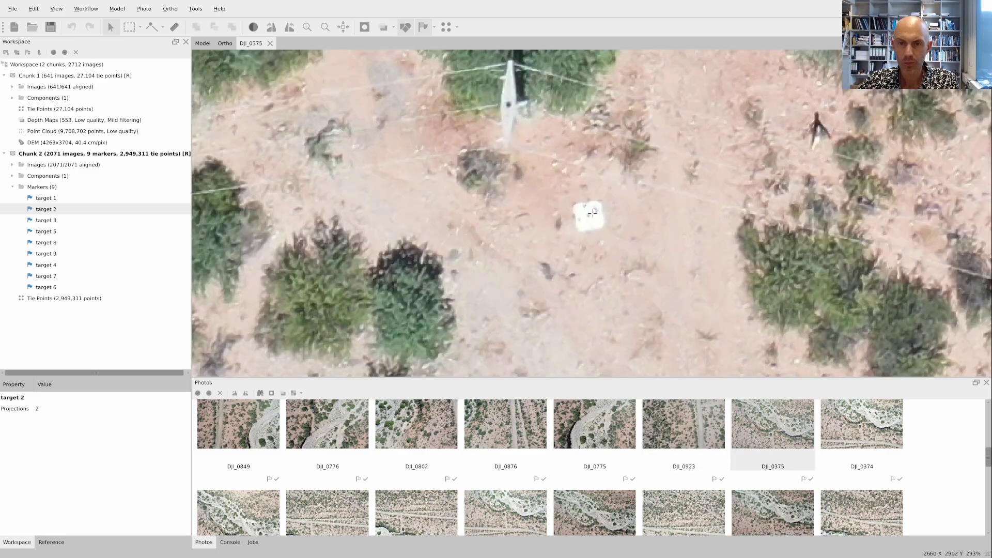
- Filter the photos by target 3 and place its marker on the target's centre in DJI_0071, DJI_0969, DJI_0970, DJI_0997 and DJI_0998
double_click(45, 221)
double_click(505, 446)
key("Page_Down")
key("Page_Down")
key("Page_Down")
key("Page_Down")
- Place the target 3 marker at the target's centre in the next row of photos, including DJI_0995 and DJI_0888
key("Page_Down")
key("Page_Down")
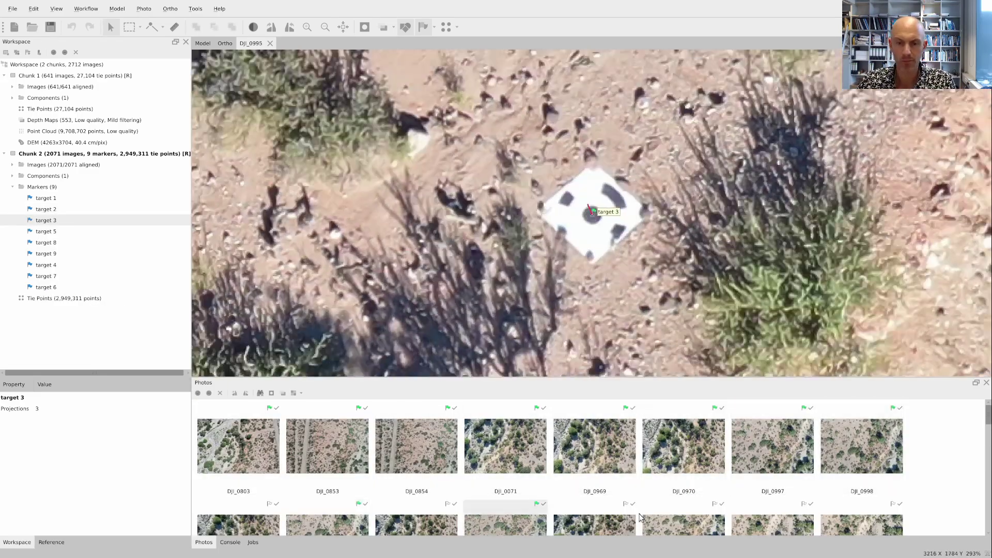
double_click(676, 520)
double_click(857, 522)
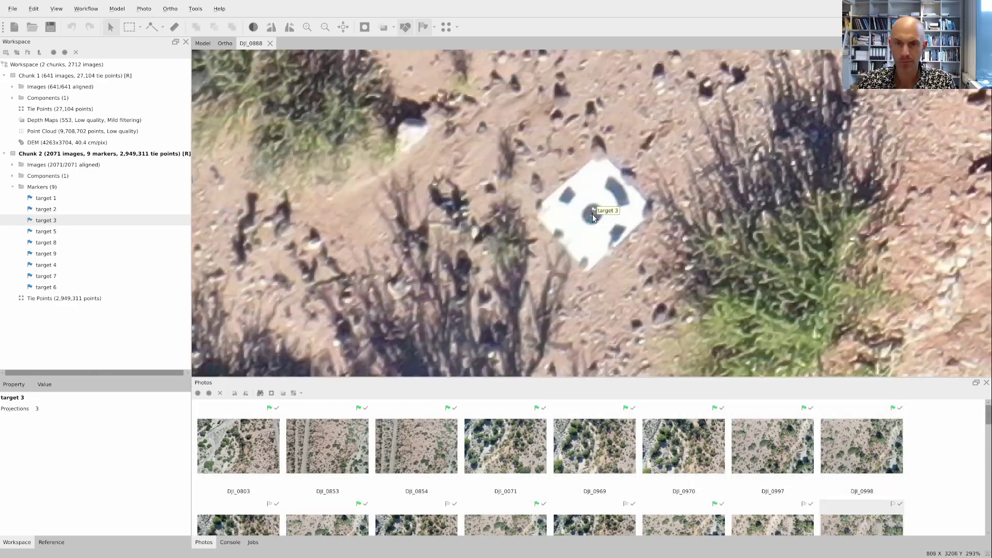
- Filter the photos by target 5 and place its marker on the target's centre in DJI_0421, DJI_0420, DJI_0422, DJI_0419 and DJI_0334
double_click(45, 232)
double_click(416, 445)
double_click(505, 444)
double_click(594, 443)
double_click(670, 437)
double_click(772, 446)
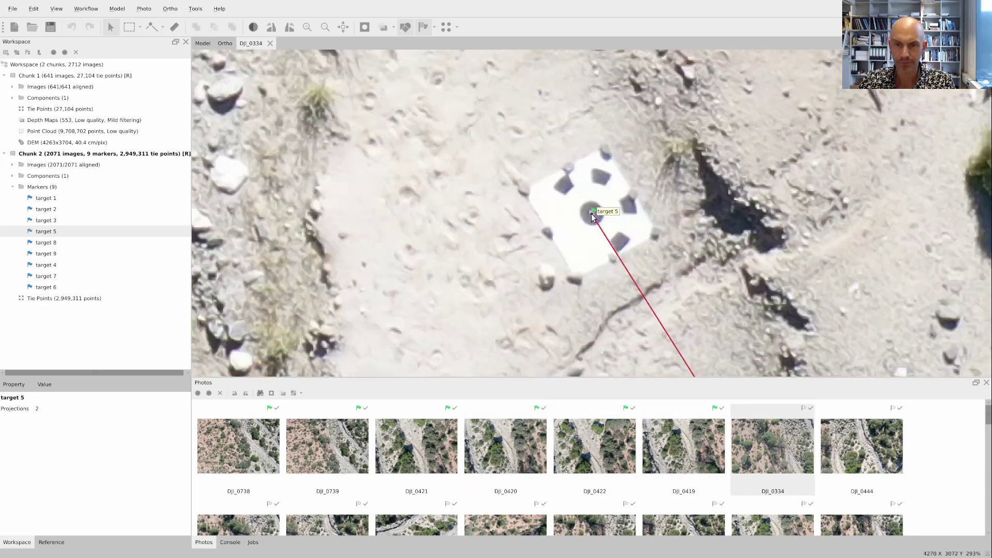
- Place the target 5 marker at the target's centre in DJI_0444 and the three photos that follow it
double_click(861, 446)
double_click(238, 523)
double_click(327, 522)
double_click(416, 523)
- Filter the photos by target 8 and move its marker onto the target's centre in DJI_0650
double_click(46, 243)
double_click(239, 447)
left_click_drag(593, 210, 767, 195)
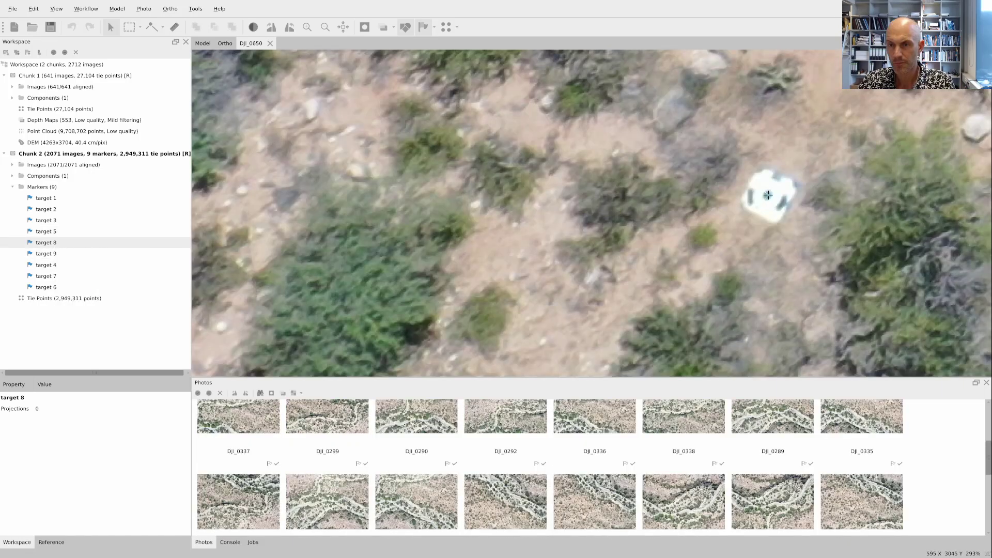
- Place the target 8 marker on the target's centre in photos DJI_0649, DJI_0648 and DJI_0647
key("Page_Down")
left_click_drag(593, 211, 604, 145)
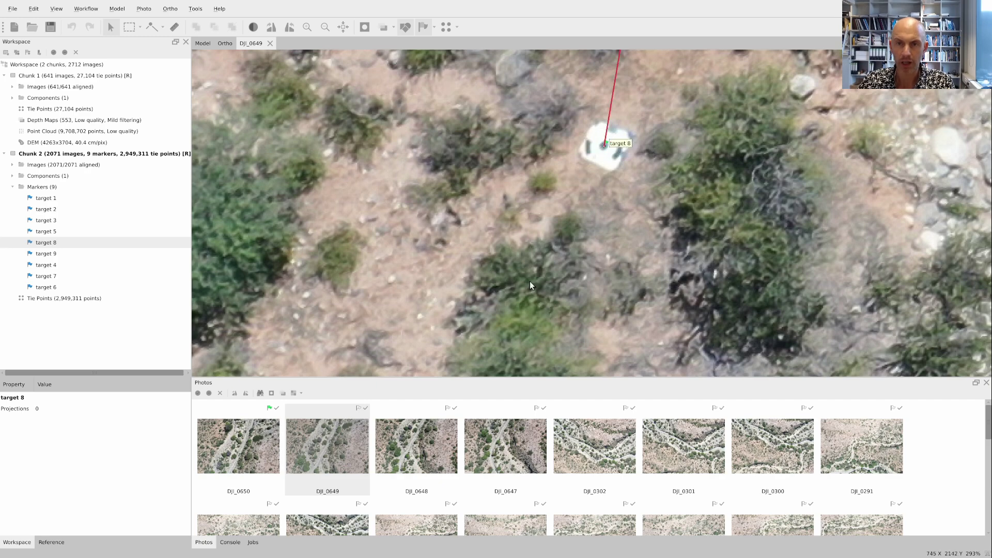
double_click(426, 441)
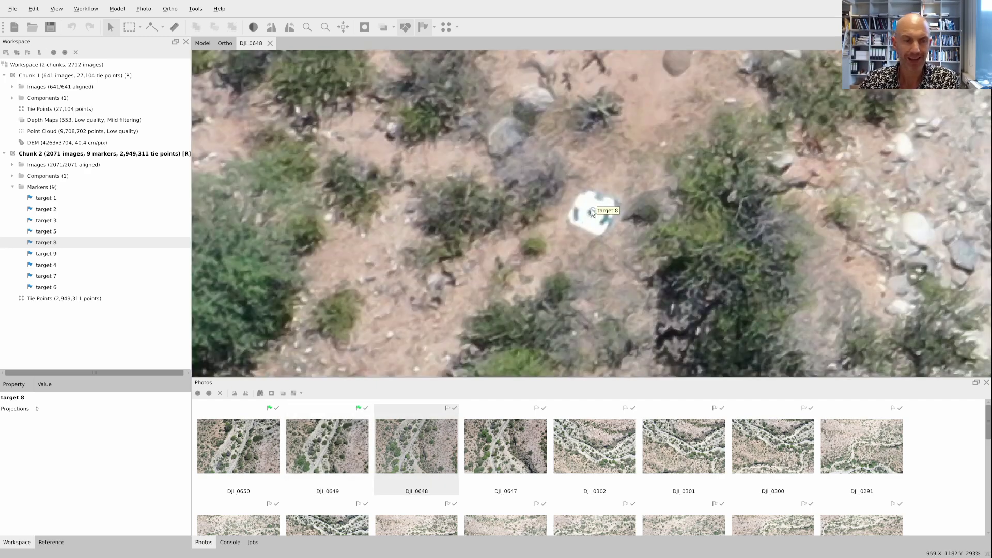
left_click(591, 213)
key("Page_Down")
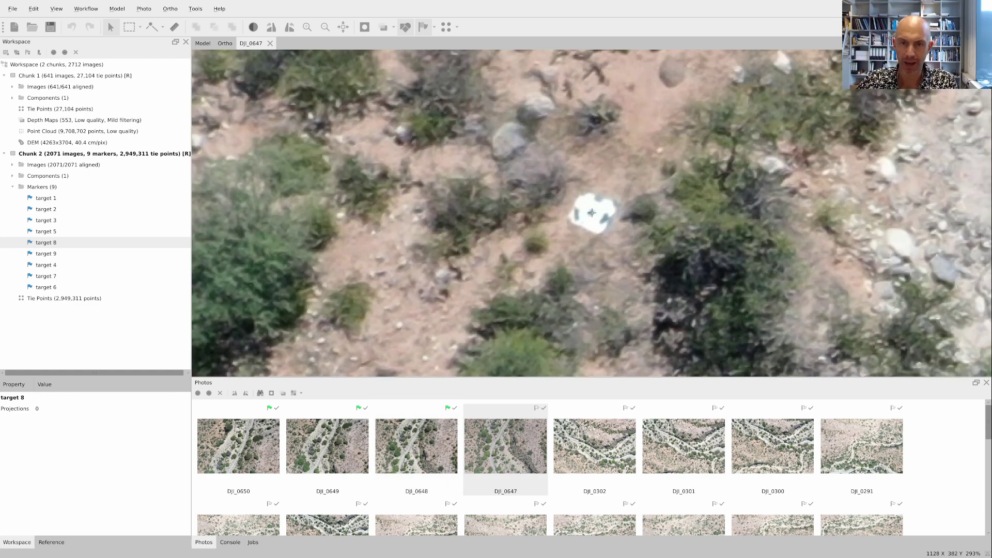
left_click(592, 213)
- Move the target 8 marker onto the centre of the white target in DJI_0302 and DJI_0301
key("Page_Down")
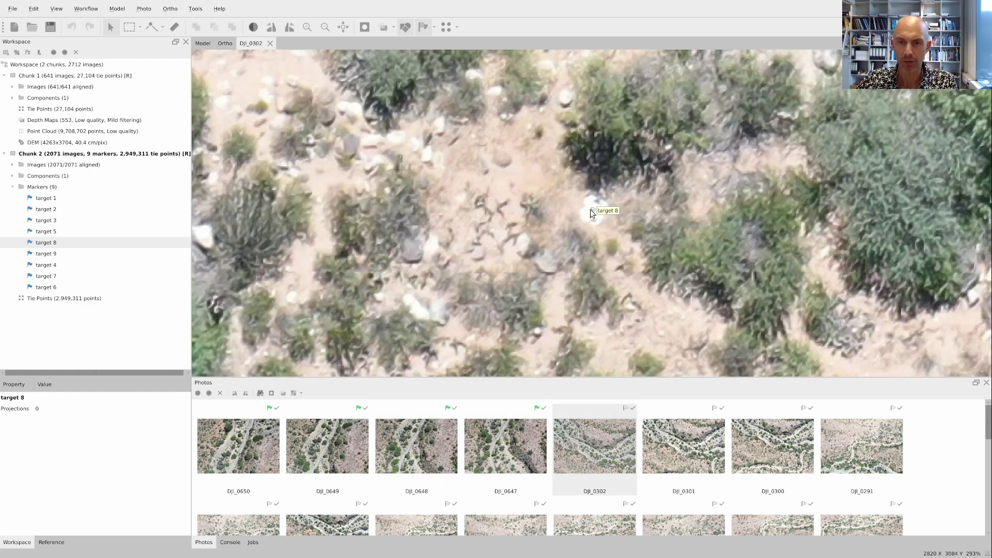
left_click(591, 213)
left_click(593, 212)
key("Page_Down")
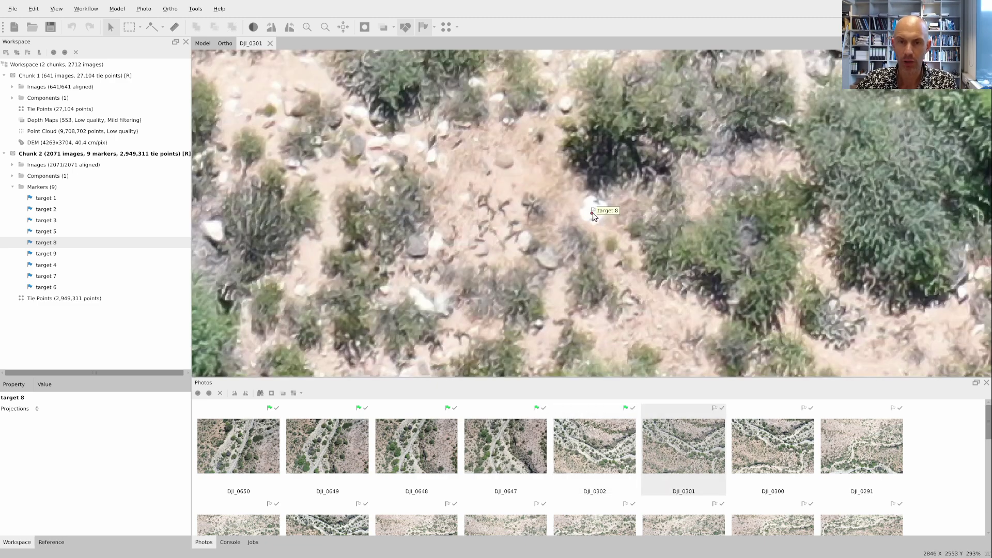
left_click(592, 212)
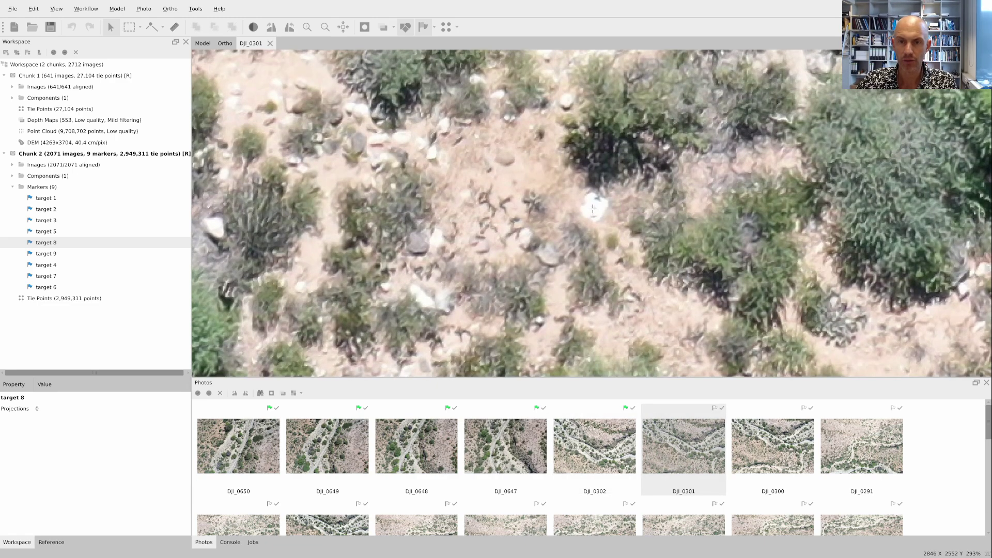
- Place the target 8 marker on the centre of the white ground target in photos DJI_0301, DJI_0300, DJI_0291 and DJI_0347
left_click(592, 209)
key("Page_Down")
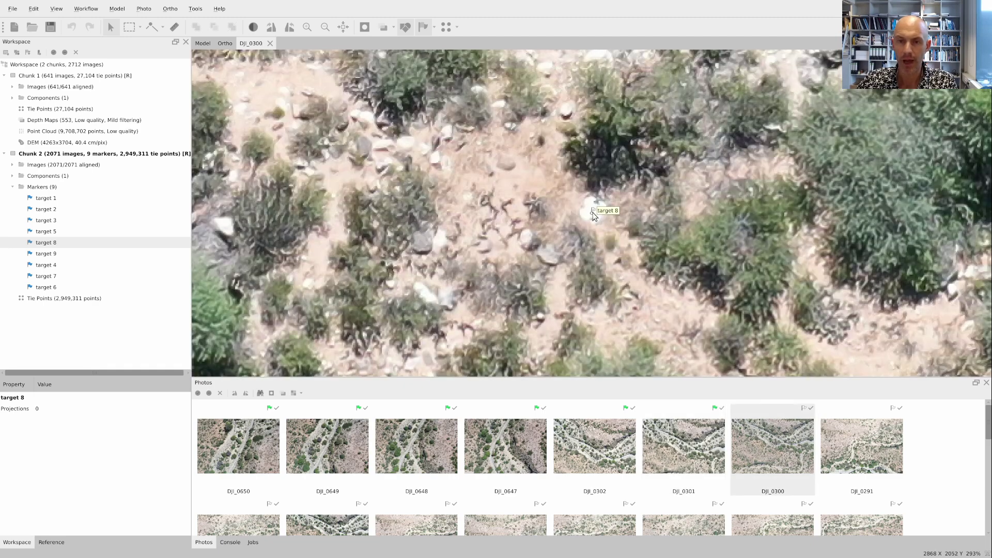
left_click_drag(592, 212, 592, 210)
double_click(848, 428)
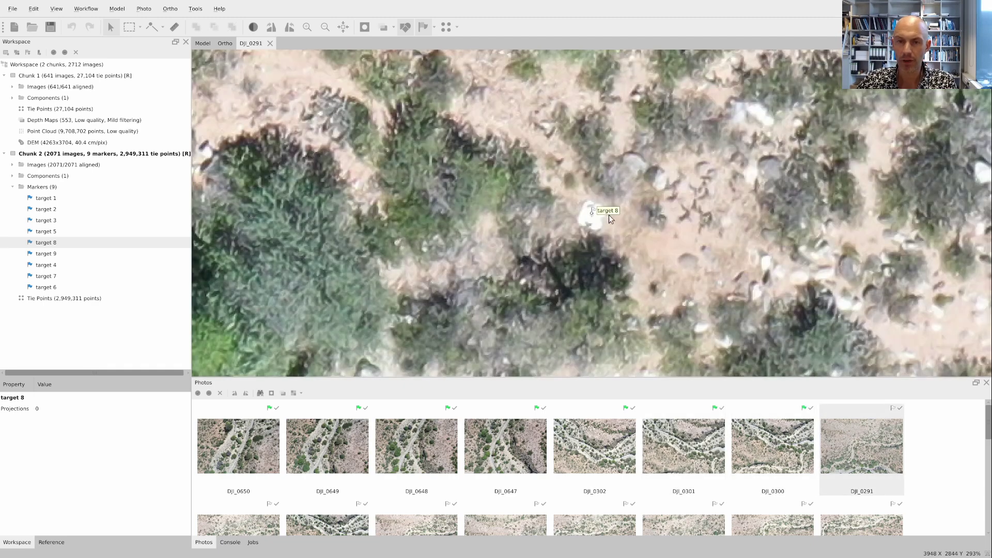
left_click_drag(592, 214, 592, 213)
key("Page_Down")
key("Page_Down")
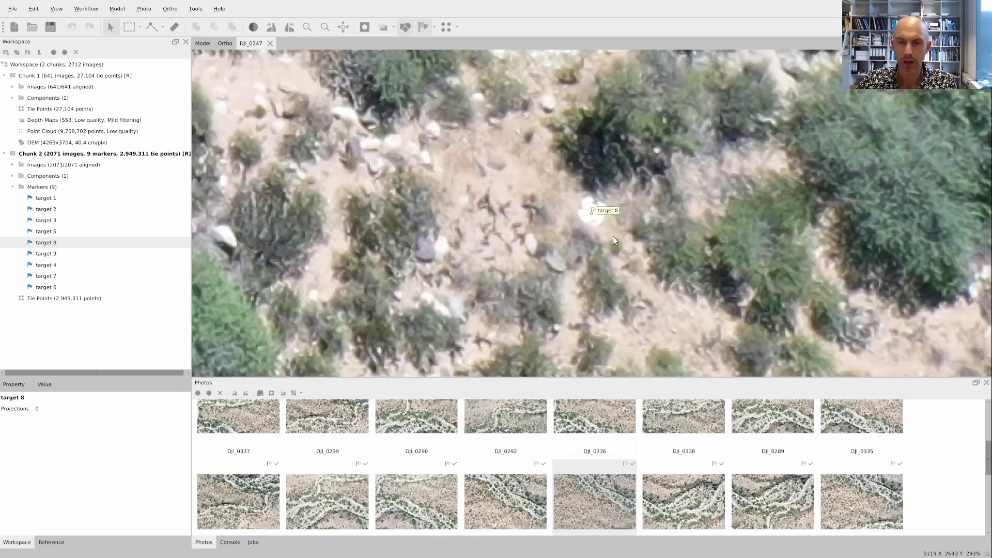
left_click_drag(592, 214, 592, 213)
- Filter the photos by target 9 and move its marker onto the target's centre in DJI_0074, DJI_0877 and DJI_0876
right_click(57, 253)
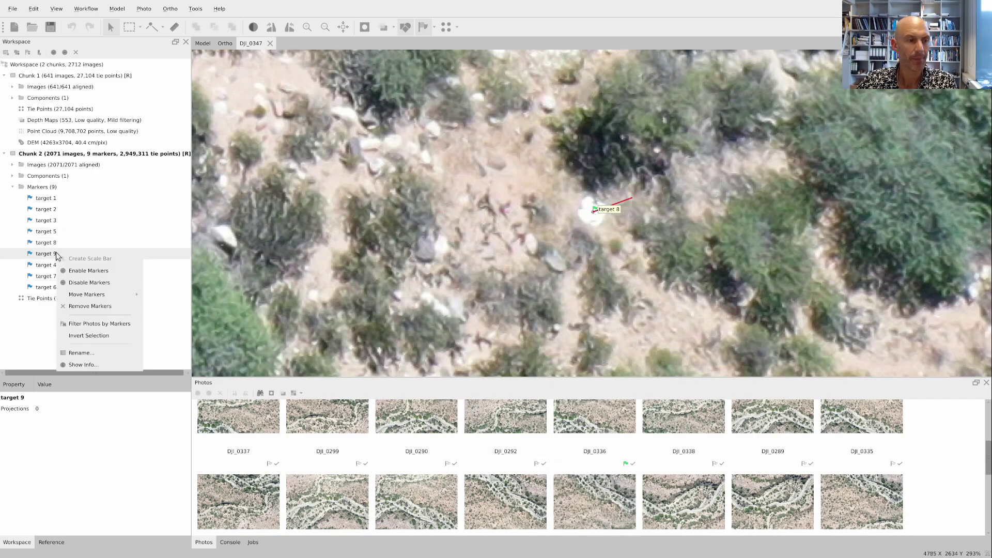
left_click(90, 323)
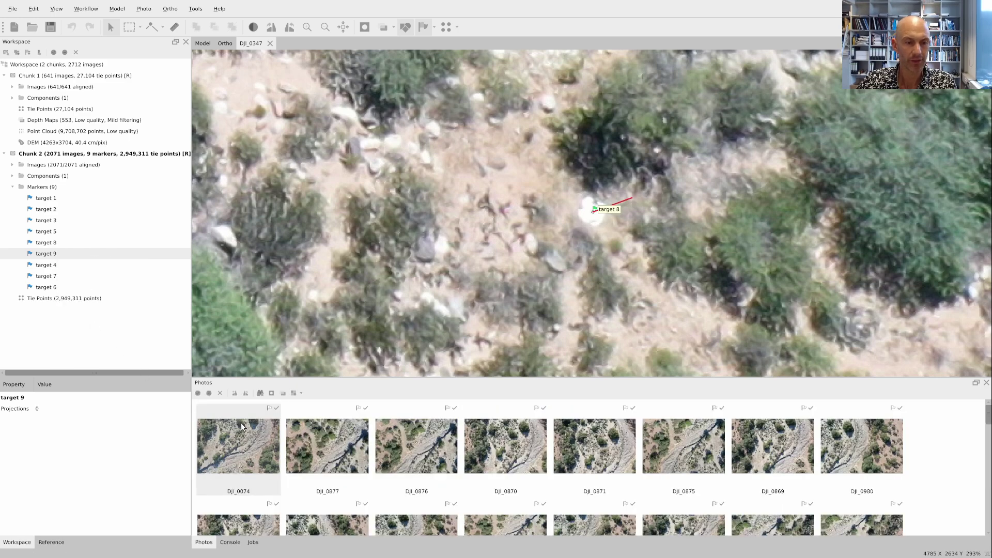
double_click(241, 422)
left_click_drag(592, 212, 583, 254)
double_click(336, 431)
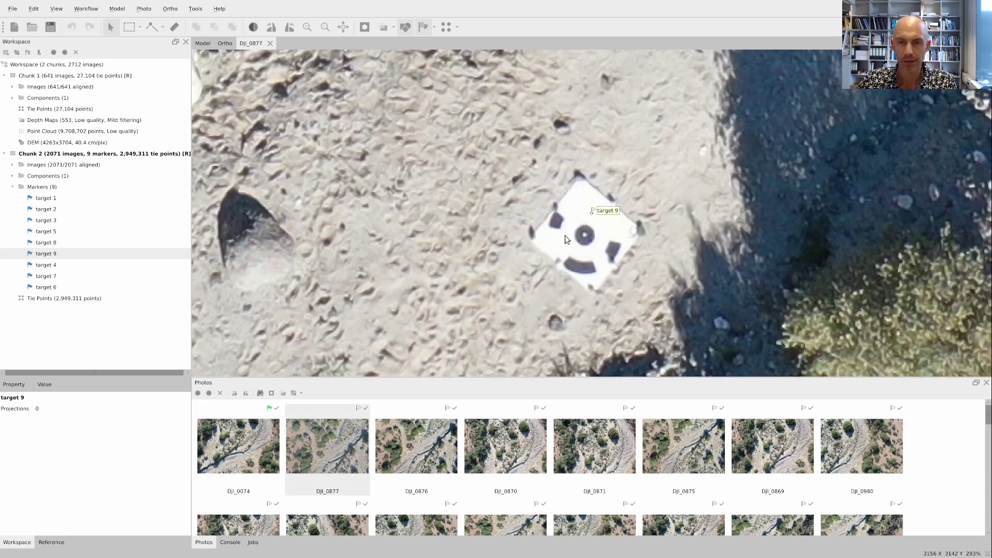
left_click_drag(592, 214, 584, 235)
key("Page_Down")
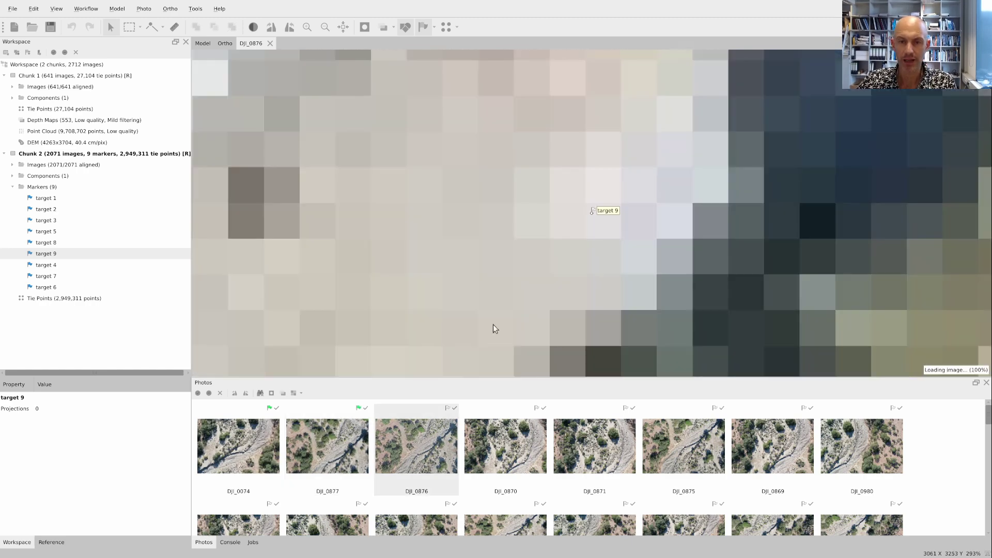
left_click_drag(592, 216, 592, 216)
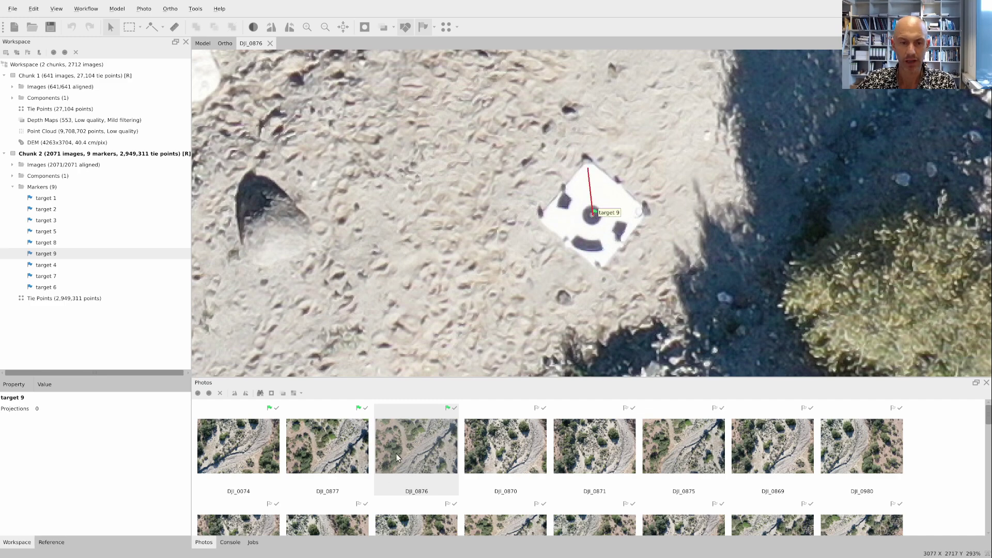
- Place the target 9 marker on the target's central dot in photos DJI_0870, DJI_0871, DJI_0875, DJI_0869 and DJI_0980
key("Page_Down")
left_click_drag(592, 216, 592, 217)
double_click(586, 443)
double_click(665, 448)
double_click(759, 439)
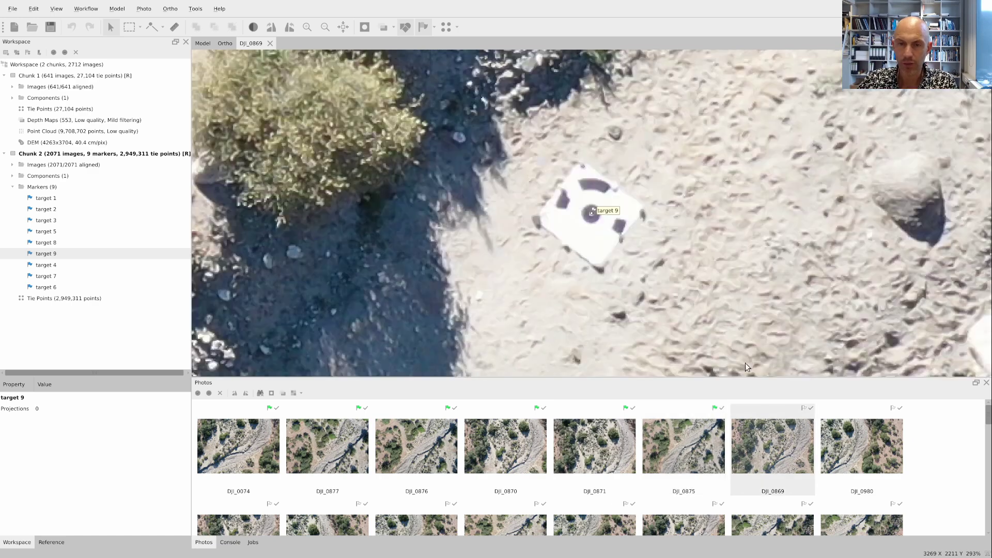
left_click(592, 216)
double_click(862, 446)
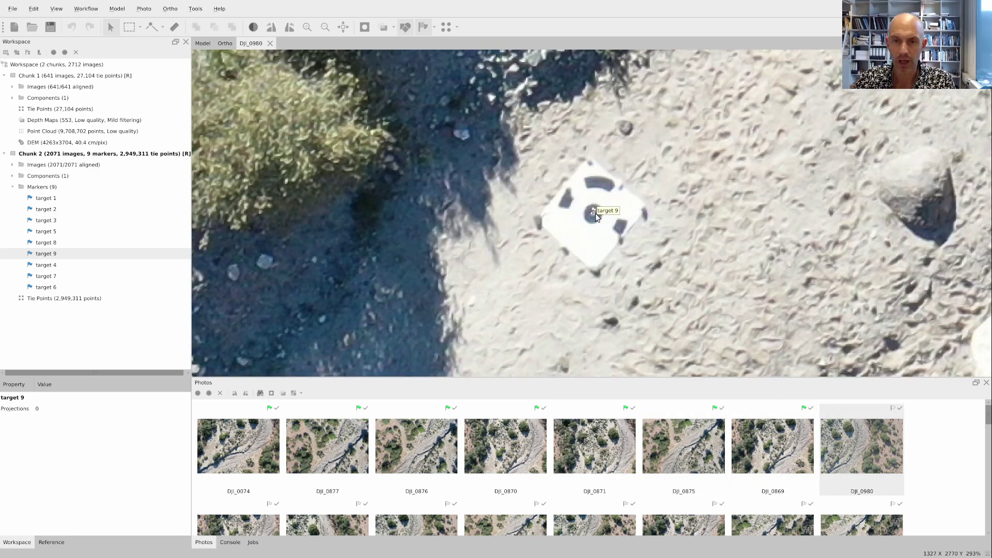
left_click_drag(592, 217, 591, 214)
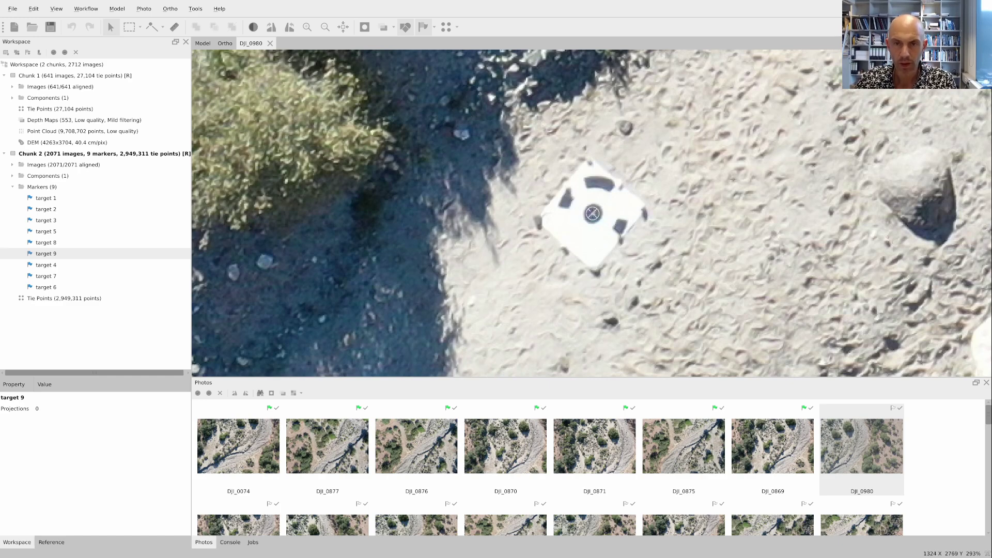
- Place the target 9 marker on the target's central dot in photos DJI_0868, DJI_0979, DJI_0978 and DJI_0867
double_click(274, 519)
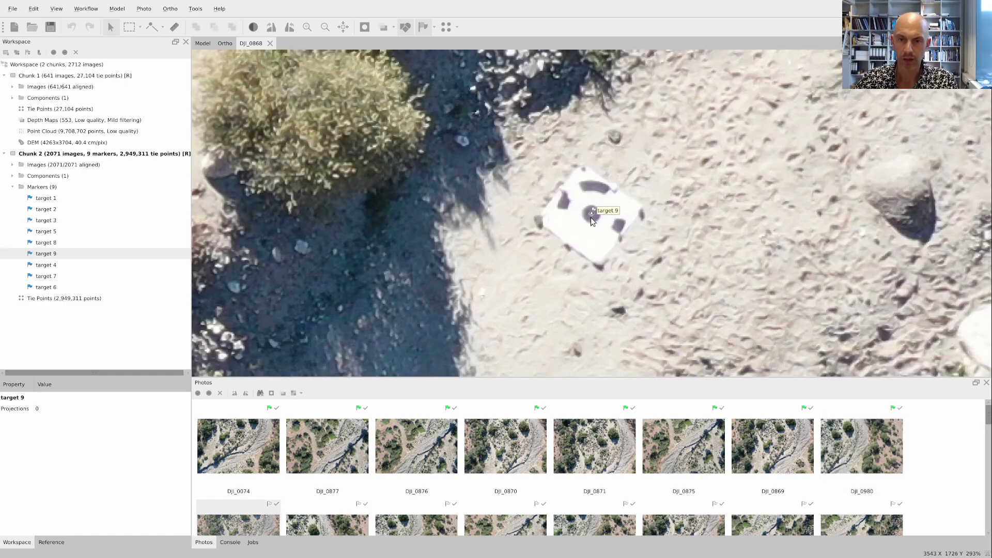
left_click_drag(593, 214, 592, 212)
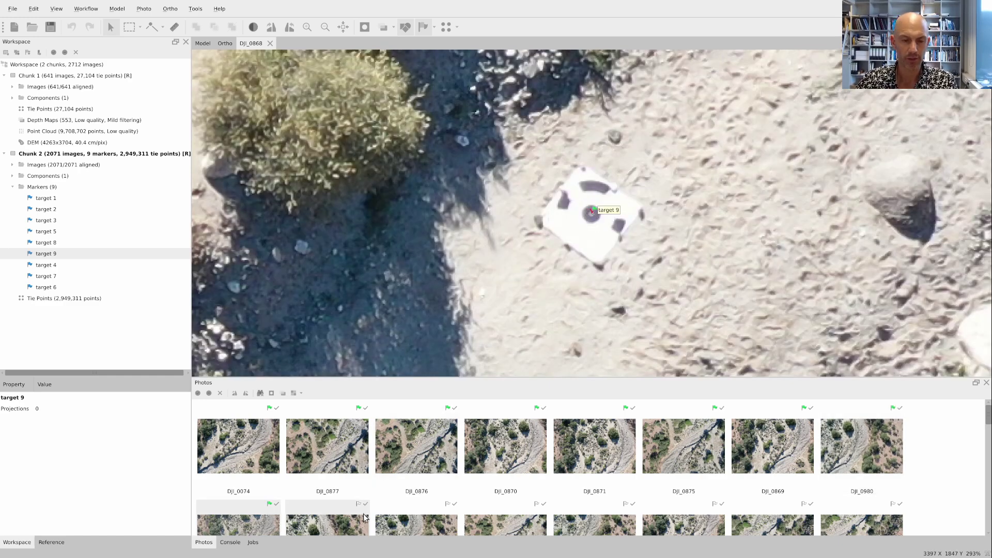
double_click(433, 519)
left_click(592, 213)
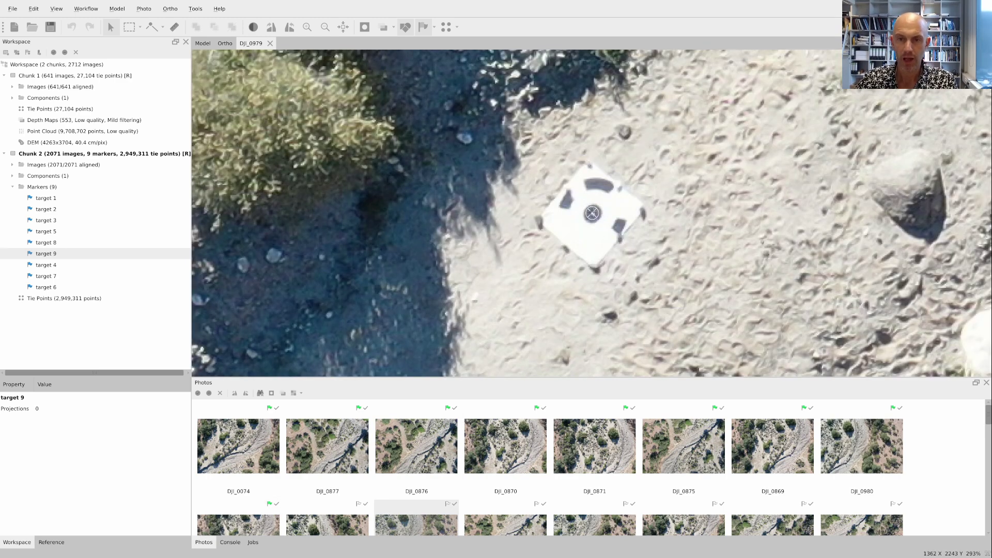
double_click(585, 528)
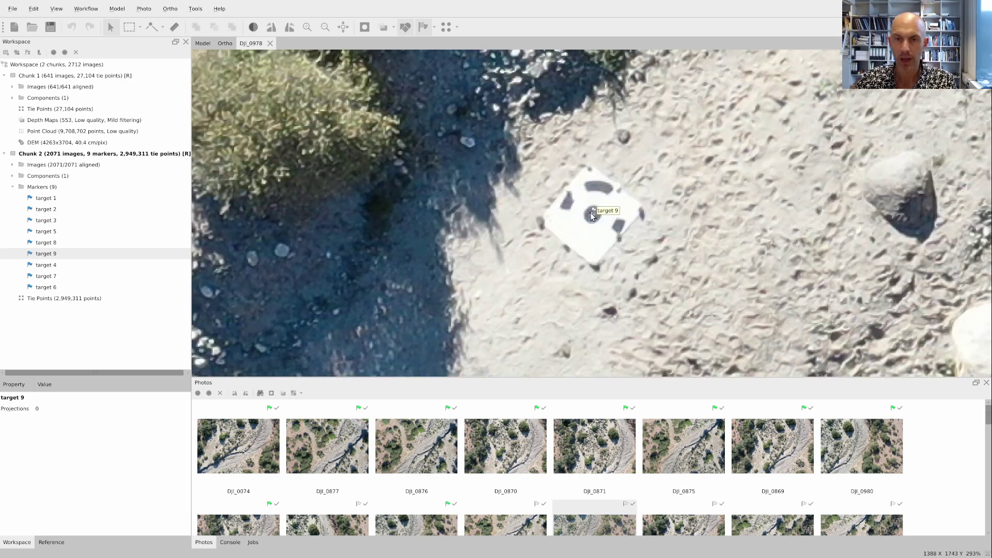
left_click(592, 215)
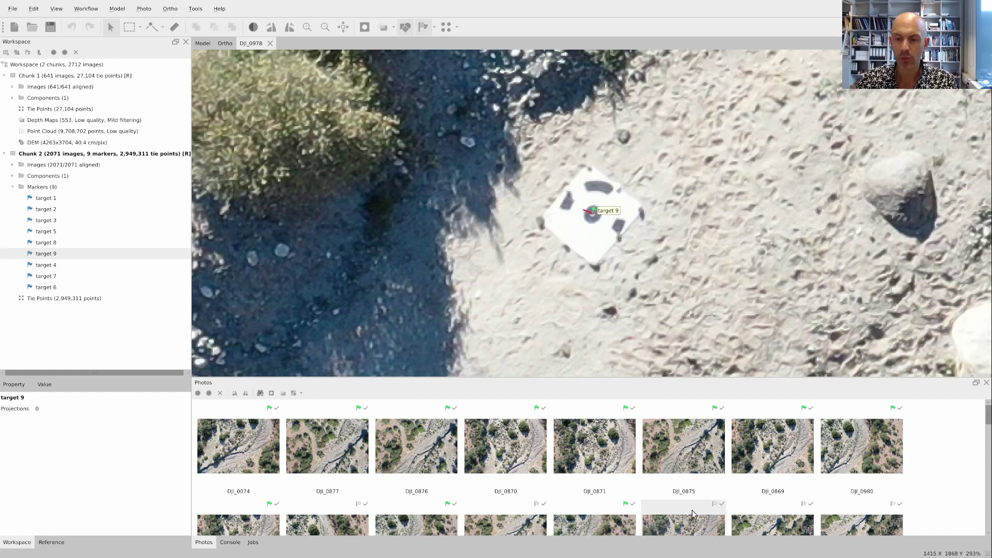
double_click(692, 511)
left_click(592, 214)
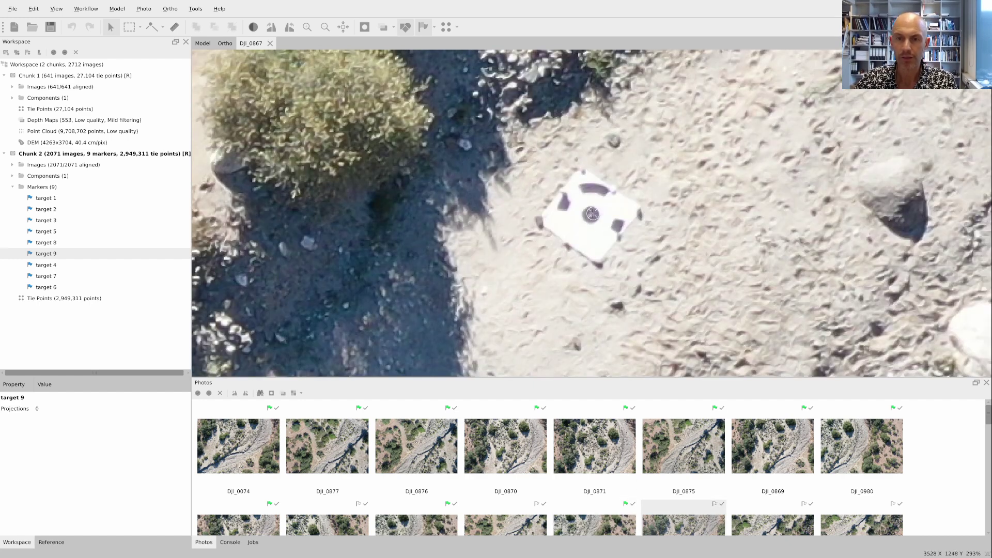
- Pin the target 9 marker to the target's central dot in photos DJI_0766, DJI_0764, DJI_0865 and DJI_0975
key("Page_Down")
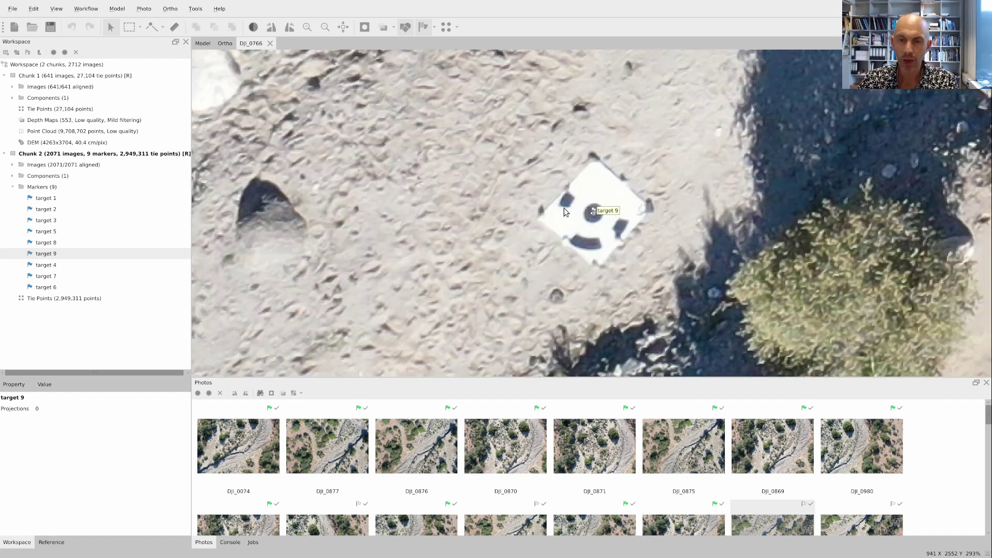
left_click(592, 215)
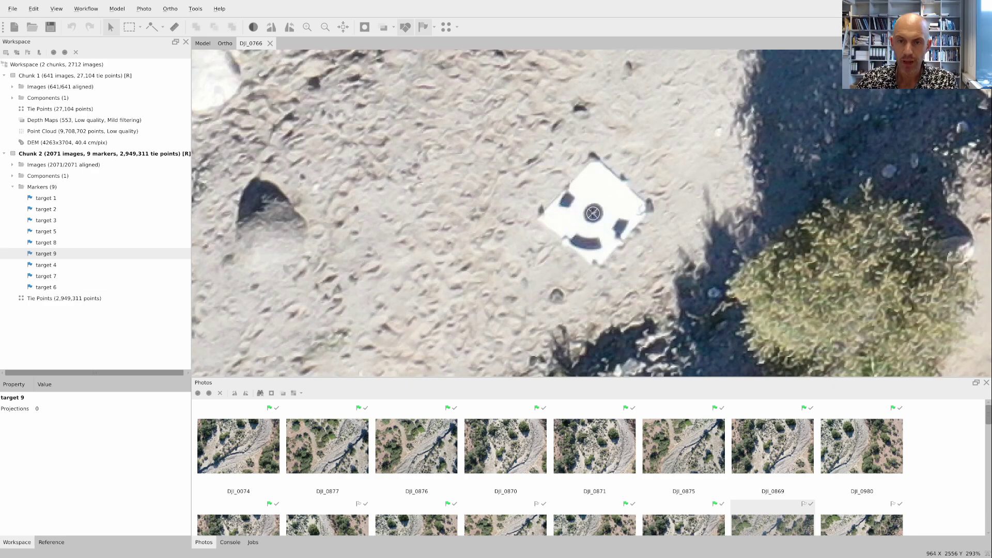
scroll(518, 493, "down", 2)
double_click(518, 494)
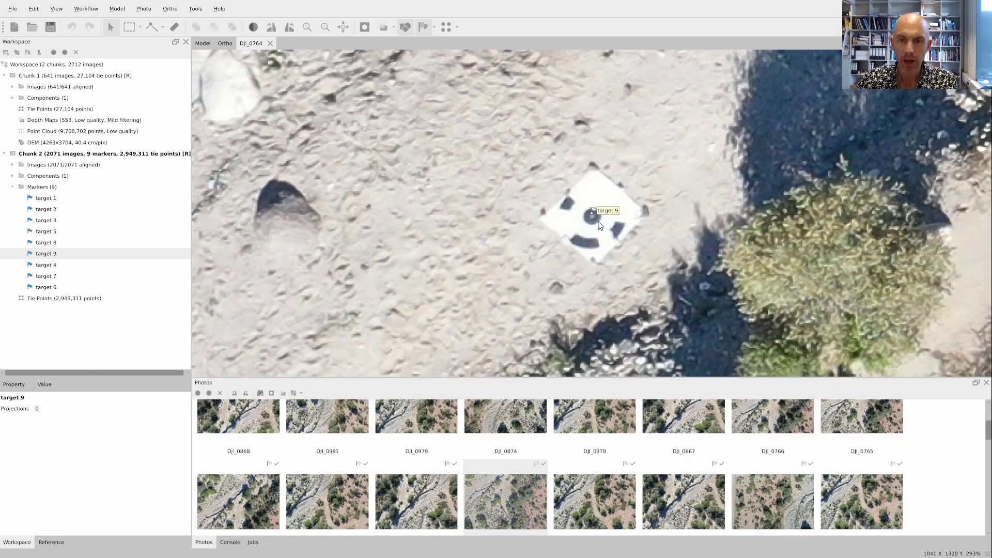
left_click_drag(590, 212, 592, 217)
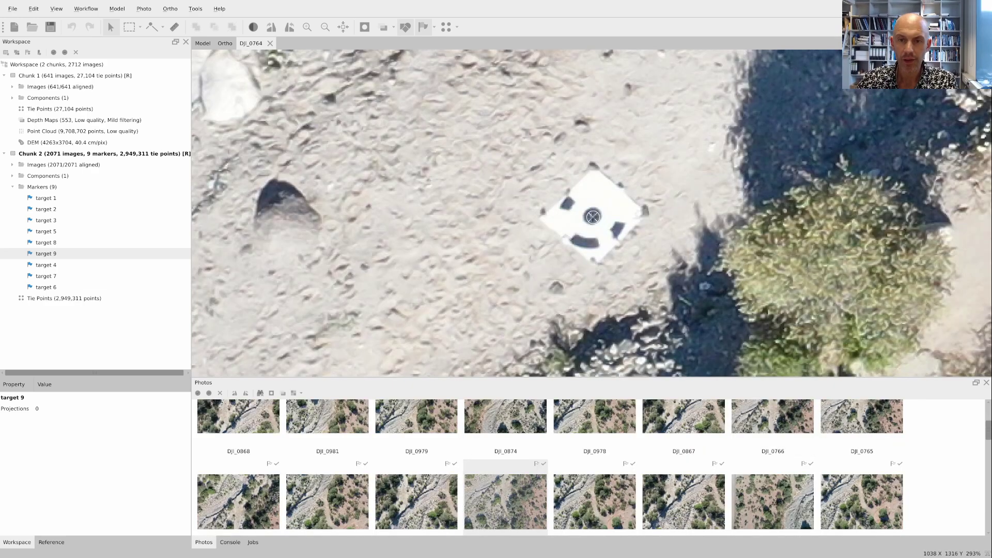
key("Page_Down")
key("Page_Down")
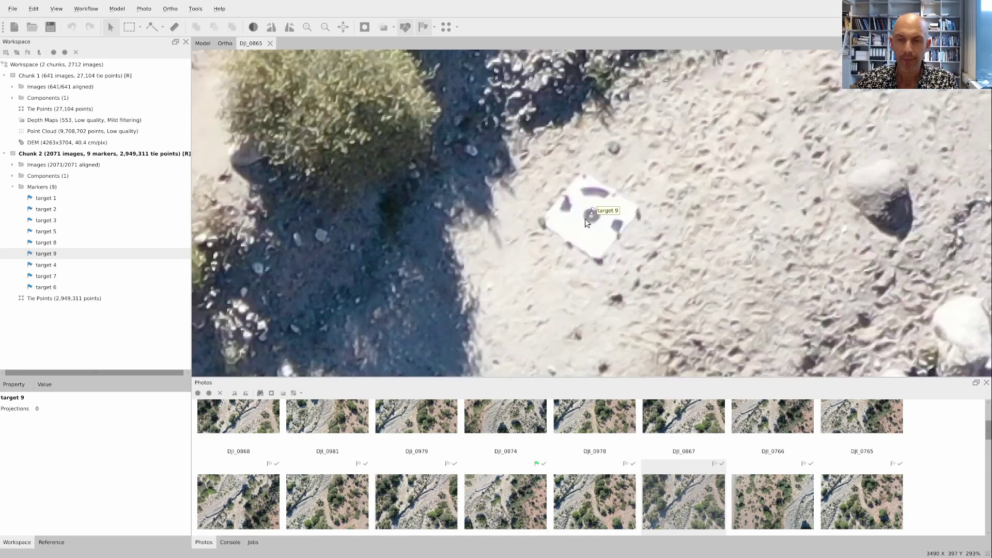
left_click_drag(591, 213, 592, 215)
key("Page_Down")
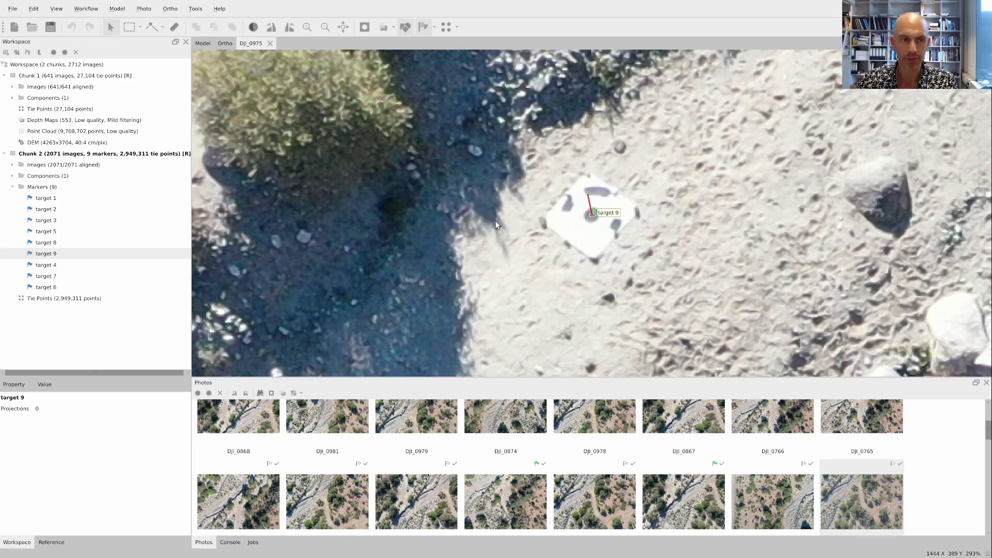
- Filter the photos by target 4 and move its marker onto the target's central dot in photo DJI_0669
right_click(59, 264)
left_click(93, 339)
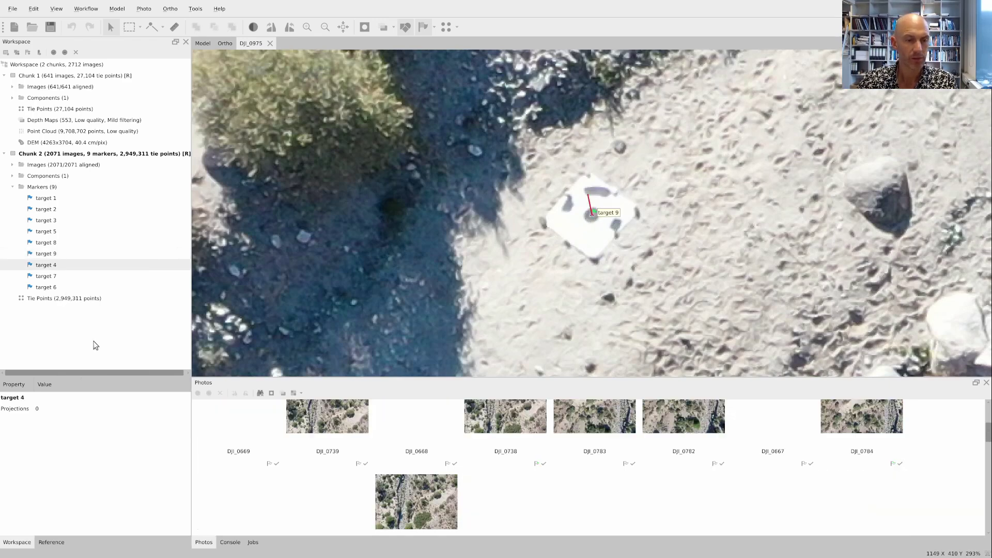
double_click(245, 415)
scroll(358, 419, "up", 3)
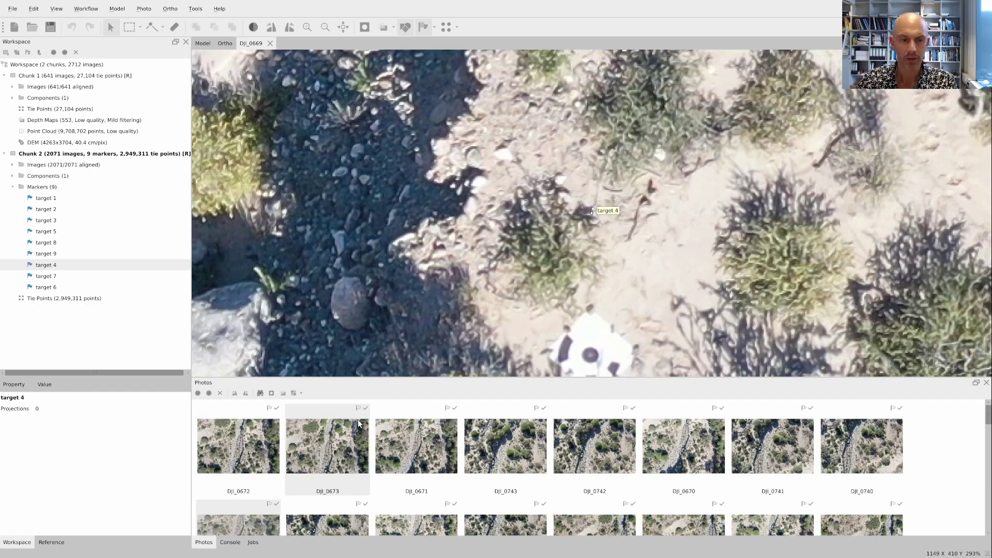
scroll(579, 345, "down", 1)
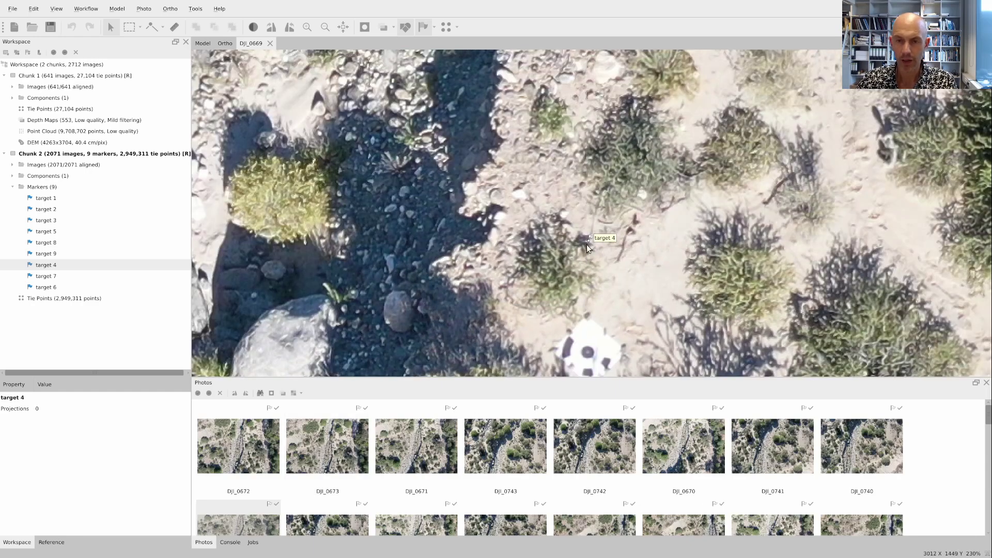
left_click_drag(589, 242, 585, 318)
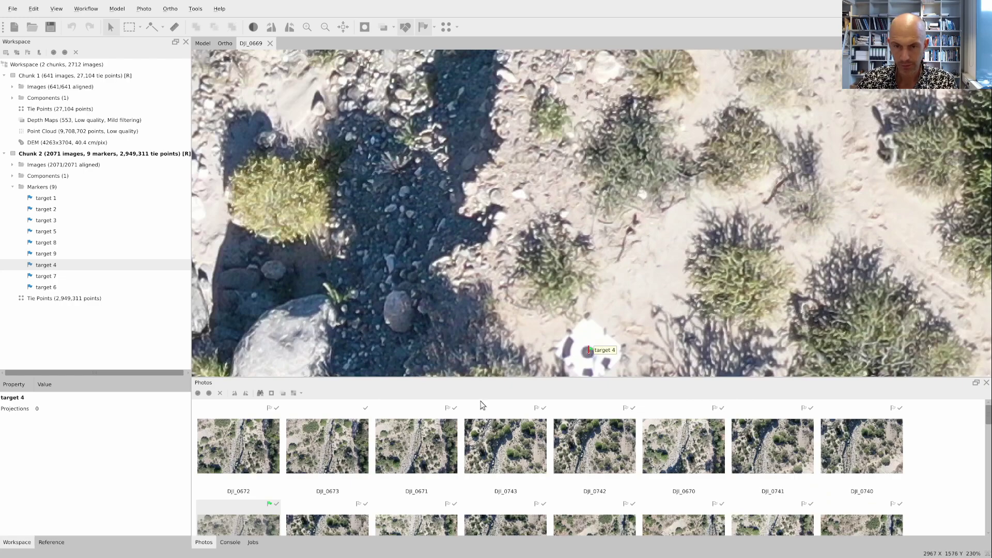
- Check photo DJI_0673 for target 4 and move its marker onto the target's central dot in DJI_0671
double_click(315, 447)
scroll(528, 258, "down", 7)
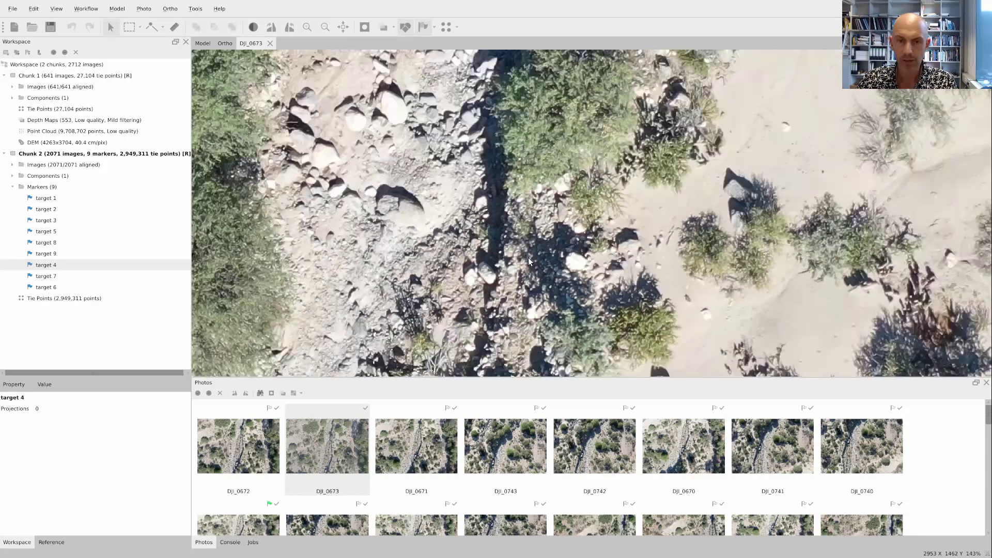
scroll(528, 258, "down", 6)
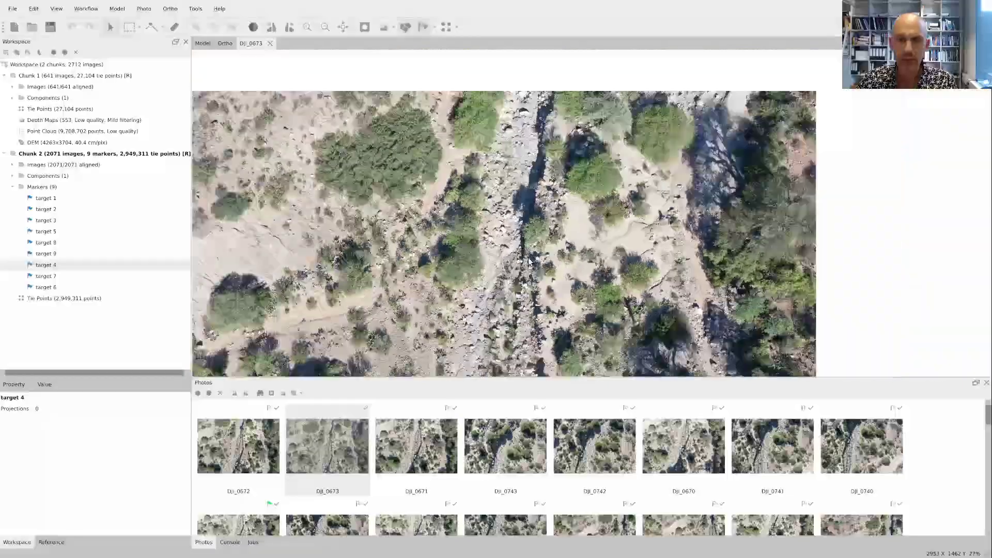
left_click_drag(528, 258, 547, 206)
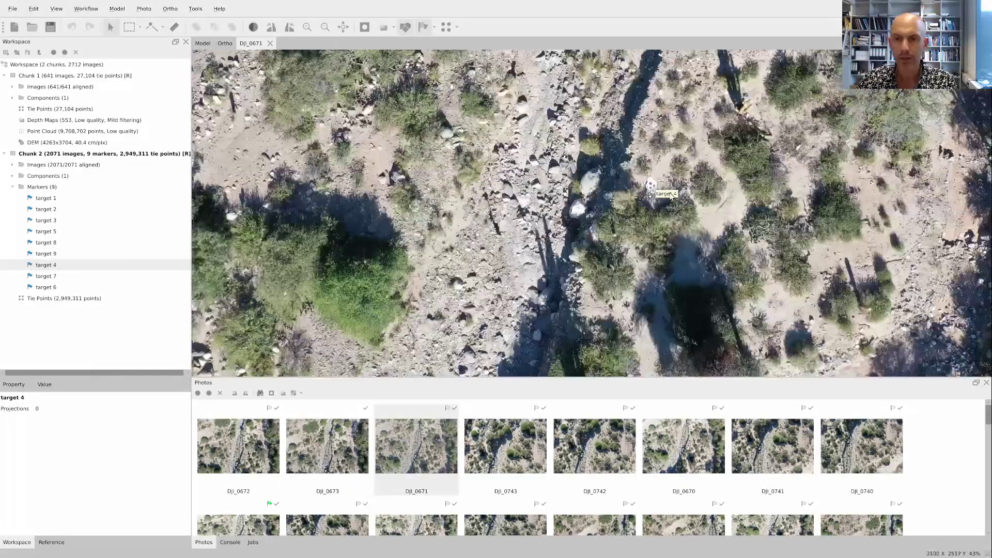
scroll(654, 192, "up", 11)
left_click_drag(602, 362, 599, 105)
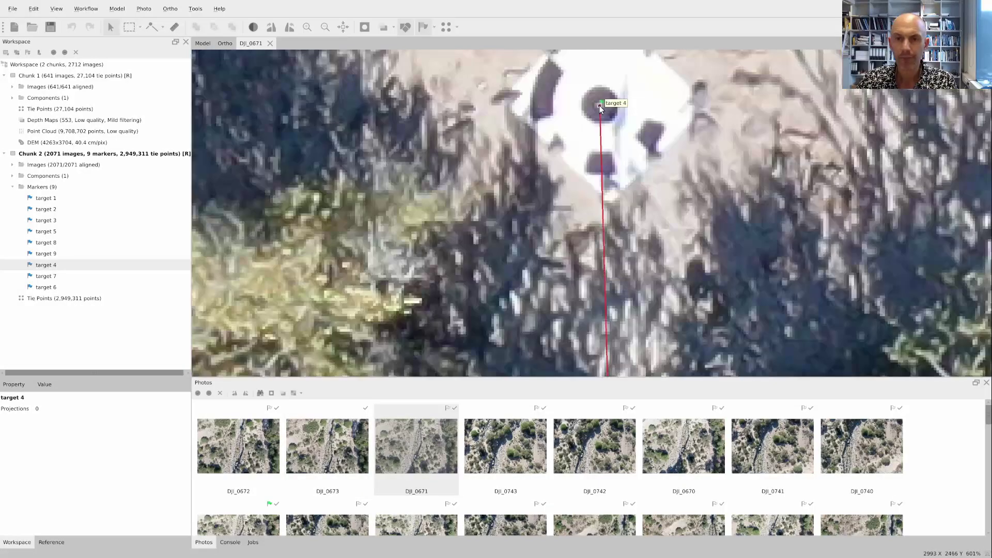
- Align the target 4 marker with the target's central dot in the photos following DJI_0671, through DJI_0653
key("Page_Down")
left_click_drag(591, 213, 591, 212)
key("Page_Down")
key("Page_Down")
left_click(591, 213)
key("Page_Down")
key("Page_Down")
key("Page_Down")
key("Page_Down")
key("Page_Down")
key("Page_Down")
key("Page_Down")
key("Page_Down")
key("Page_Down")
key("Page_Down")
key("Page_Down")
key("Page_Down")
key("Page_Down")
key("Page_Down")
key("Page_Down")
key("Page_Down")
key("Page_Down")
key("Page_Down")
key("Page_Down")
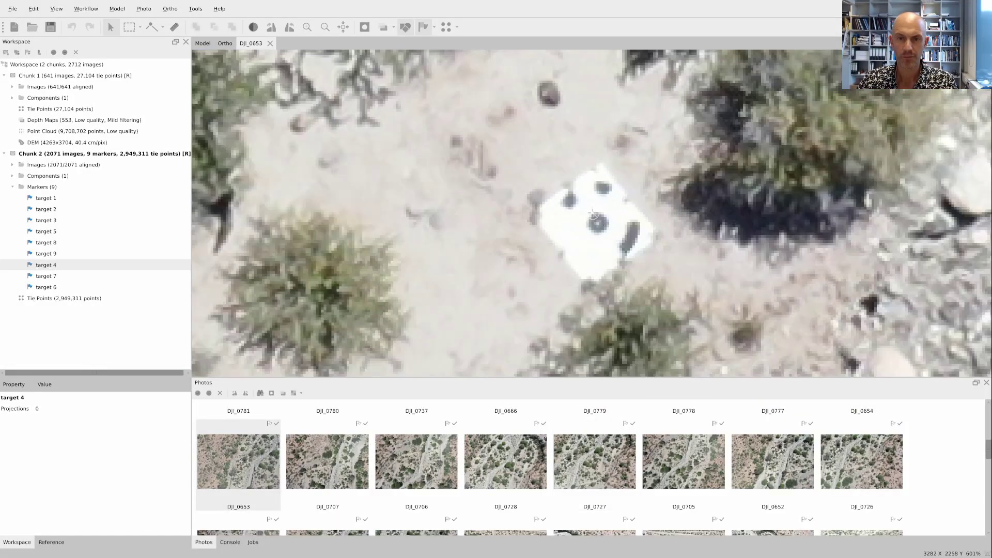
key("Page_Down")
mouse_move(593, 214)
left_mouse_down()
mouse_move(597, 224)
mouse_move(586, 204)
mouse_move(596, 220)
left_mouse_up()
- Align the target 4 marker with the target's centre in the filtered photos that follow DJI_0653
key("Page_Down")
key("Page_Down")
key("Page_Down")
mouse_move(592, 213)
left_mouse_down()
mouse_move(596, 220)
mouse_move(587, 205)
mouse_move(593, 220)
left_mouse_up()
key("Page_Down")
key("Page_Down")
key("Page_Down")
key("Page_Down")
key("Page_Down")
key("Page_Down")
key("Page_Down")
key("Page_Down")
key("Page_Down")
key("Page_Down")
key("Page_Down")
key("Page_Down")
key("Page_Down")
key("Page_Down")
- Filter the photos by target 7 and move its marker onto the centre of the shaded target in DJI_0322
right_click(56, 277)
left_click(88, 285)
double_click(238, 446)
scroll(505, 294, "up", 8)
left_click_drag(505, 294, 506, 222)
left_click_drag(529, 209, 573, 290)
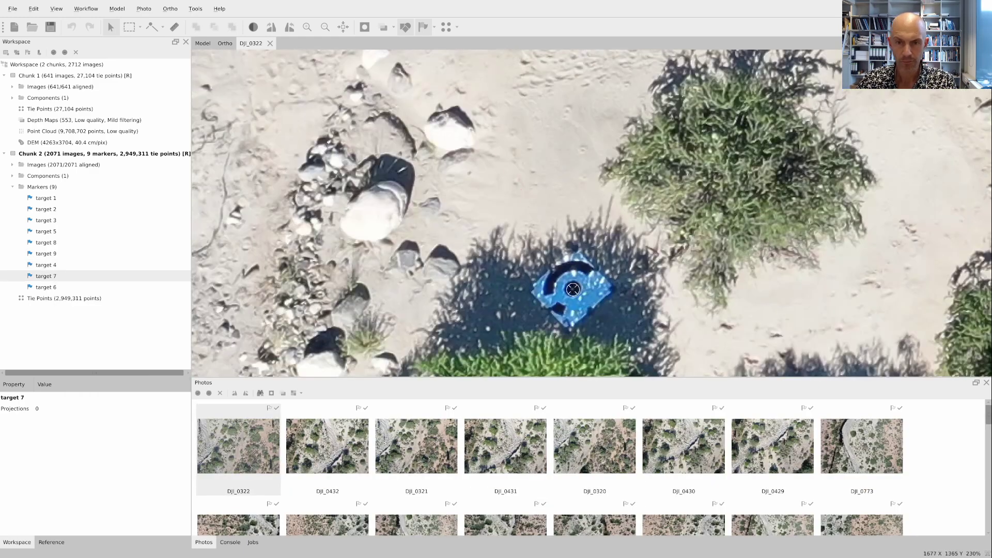
- Place the target 7 marker on the target's centre in the photos from DJI_0432 to DJI_0320
key("Page_Down")
left_click_drag(592, 213, 529, 207)
key("Page_Down")
key("Page_Down")
left_click_drag(592, 213, 592, 213)
key("Page_Down")
mouse_move(592, 212)
left_mouse_down()
mouse_move(587, 201)
mouse_move(592, 220)
mouse_move(610, 217)
mouse_move(581, 184)
left_mouse_up()
- Align the target 7 marker with the target's centre in the filtered photos from DJI_0430 onward
key("Page_Down")
key("Page_Down")
key("Page_Down")
key("Page_Down")
key("Page_Down")
key("Page_Down")
key("Page_Down")
scroll(593, 221, "up", 5)
key("Page_Down")
key("Page_Down")
key("Page_Down")
key("Page_Down")
mouse_move(592, 212)
left_mouse_down()
mouse_move(565, 196)
mouse_move(571, 191)
left_mouse_up()
- Finish positioning the target 7 marker on the target's centre in the further filtered photos that show it
key("Page_Down")
key("Page_Down")
key("Page_Down")
key("Page_Down")
key("Page_Down")
left_click_drag(592, 213, 573, 188)
key("Page_Down")
key("Page_Down")
key("Page_Down")
left_click_drag(591, 213, 598, 186)
- Filter the photos by target 6 and move its marker onto the target's centre in DJI_0987 and DJI_0988
right_click(54, 287)
left_click(95, 354)
double_click(238, 446)
scroll(588, 239, "up", 5)
left_click_drag(588, 239, 620, 242)
key("Page_Down")
left_click_drag(591, 213, 535, 248)
- Place the target 6 marker on the target's central dot in photos DJI_0986, DJI_0979, DJI_0980, DJI_0985, DJI_0978, DJI_0977 and DJI_0975
key("Page_Down")
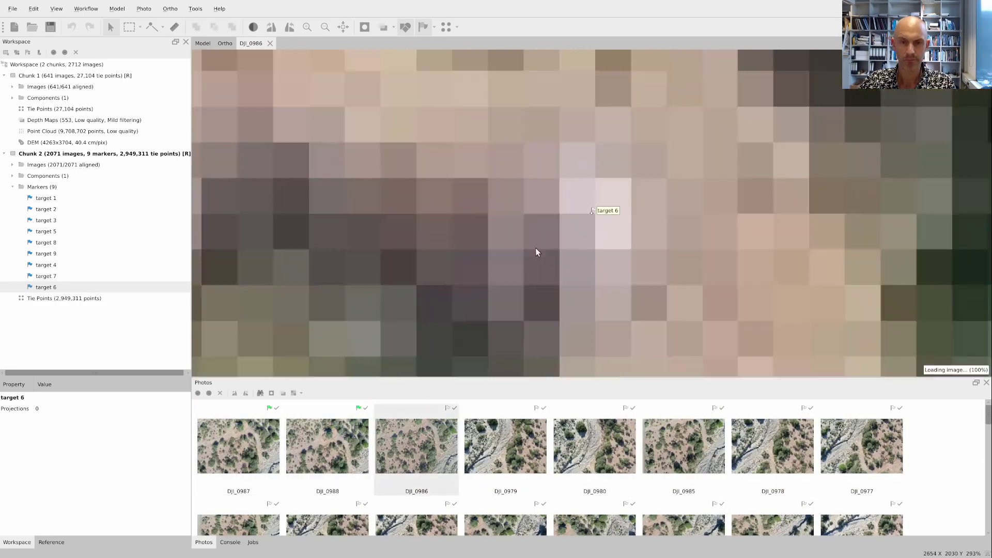
key("Page_Down")
key("Page_Down")
key("Page_Down")
key("Page_Down")
key("Page_Down")
left_click(417, 499)
key("Page_Down")
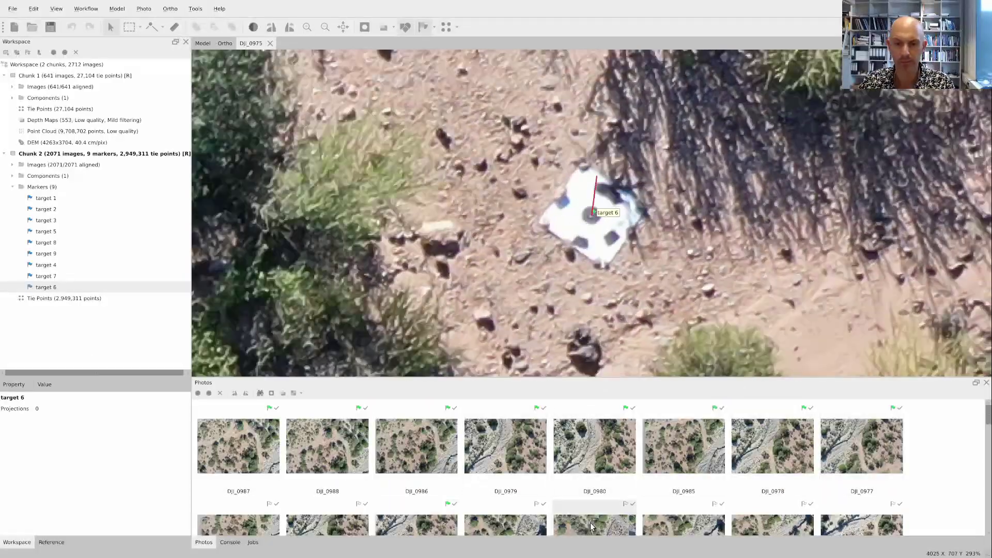
- Go through the remaining target 6 photos and place the marker on the target's central dot in DJI_0776
key("Page_Down")
key("Page_Down")
key("Page_Down")
key("Page_Down")
key("Page_Down")
key("Page_Down")
key("Page_Down")
key("Page_Down")
key("Page_Down")
key("Page_Down")
key("Page_Down")
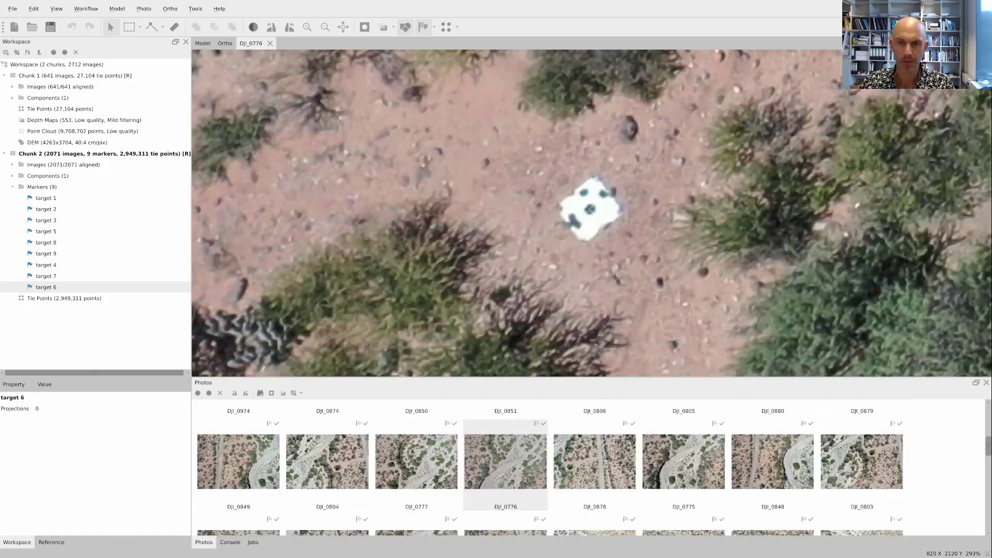
left_click_drag(603, 243, 591, 210)
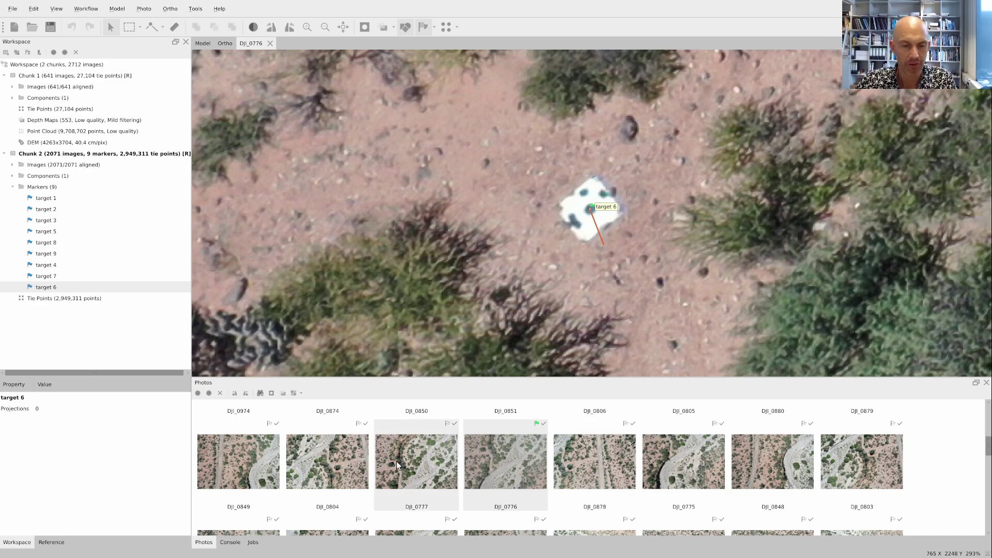
scroll(395, 461, "up", 5)
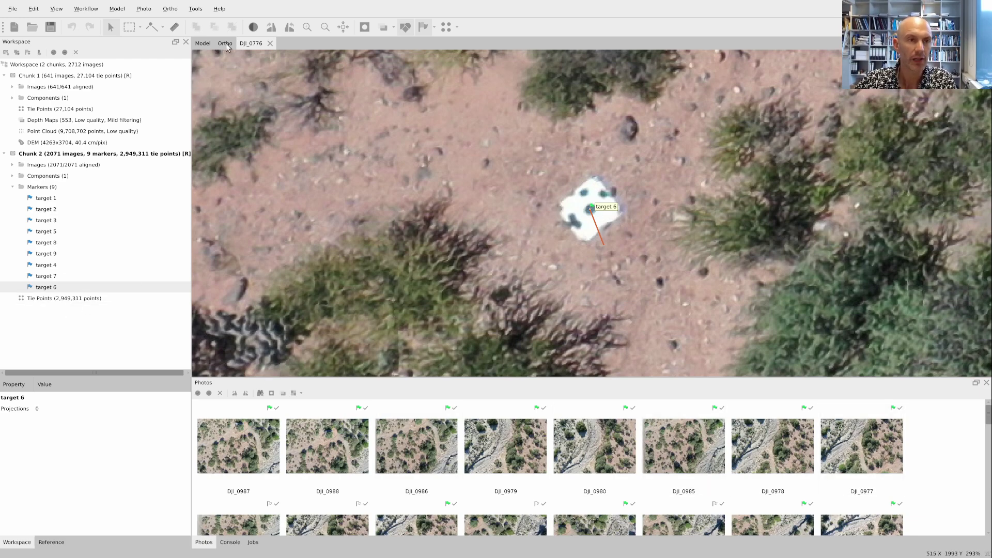
- Display the tie points over photo DJI_0987 and examine their residuals across the image and around targets 2 and 6
left_click(203, 44)
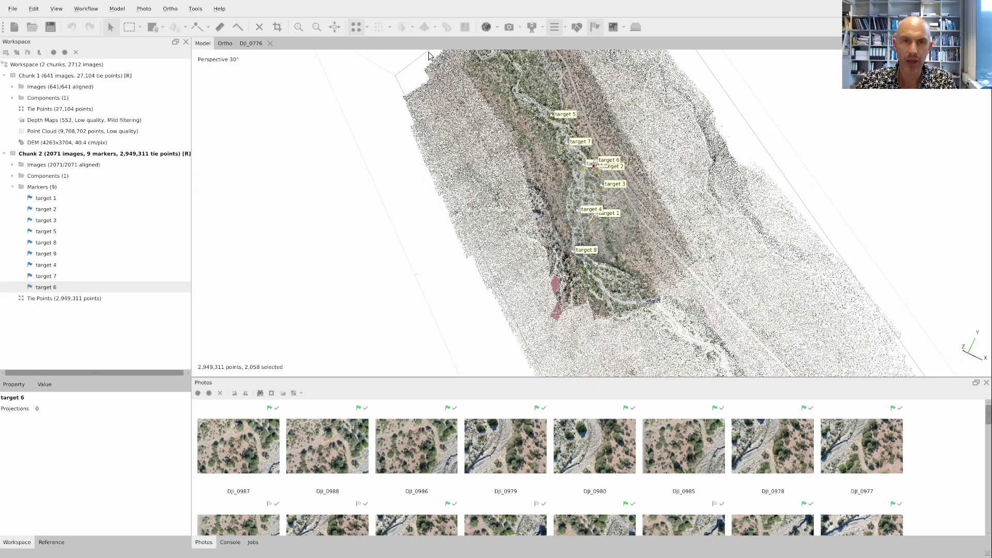
left_click(334, 27)
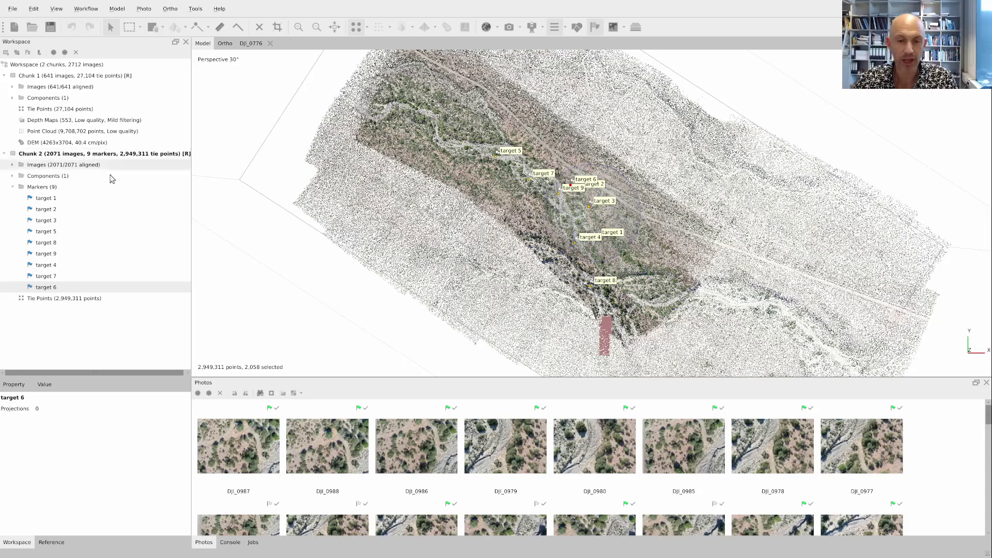
double_click(235, 450)
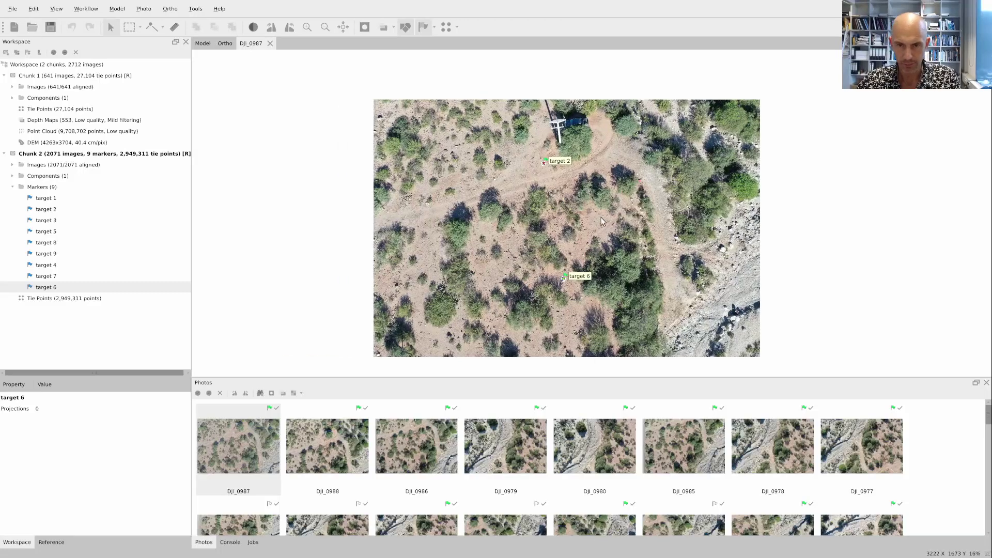
left_click(447, 29)
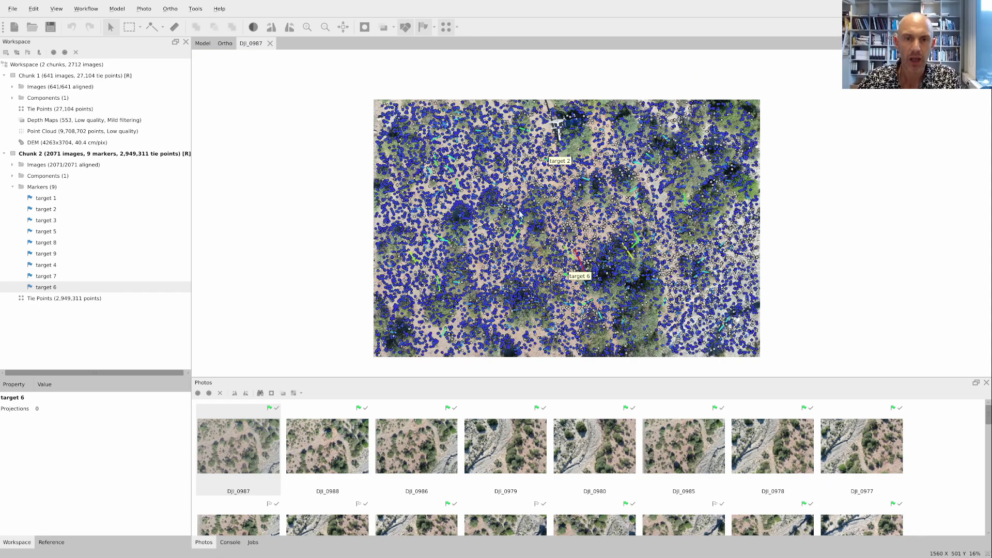
scroll(570, 246, "up", 1)
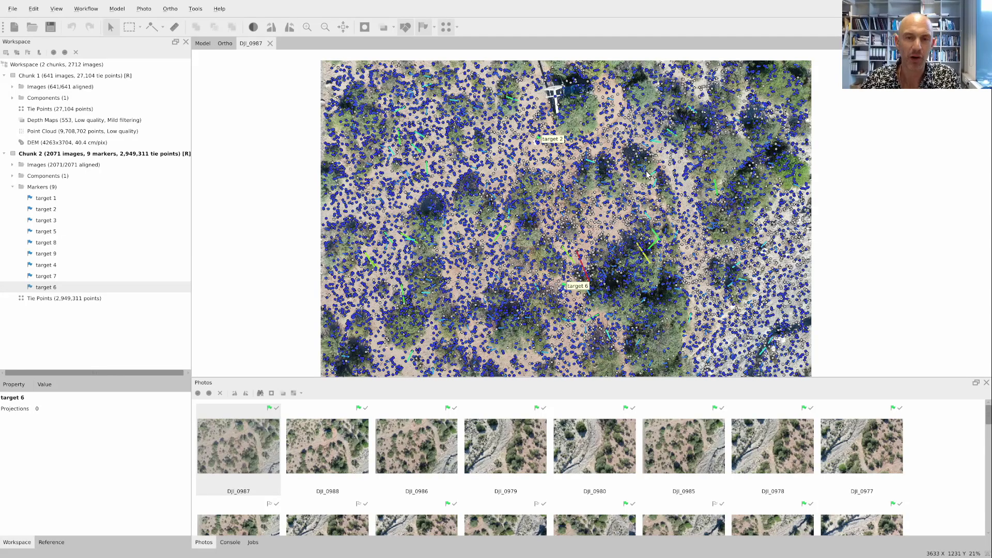
scroll(457, 197, "up", 1)
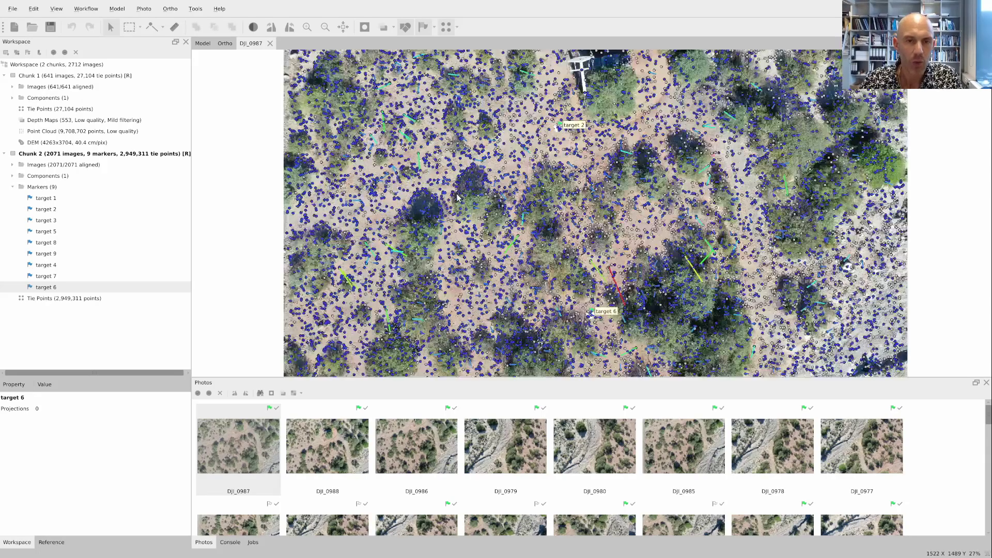
scroll(457, 197, "up", 2)
scroll(508, 212, "down", 1)
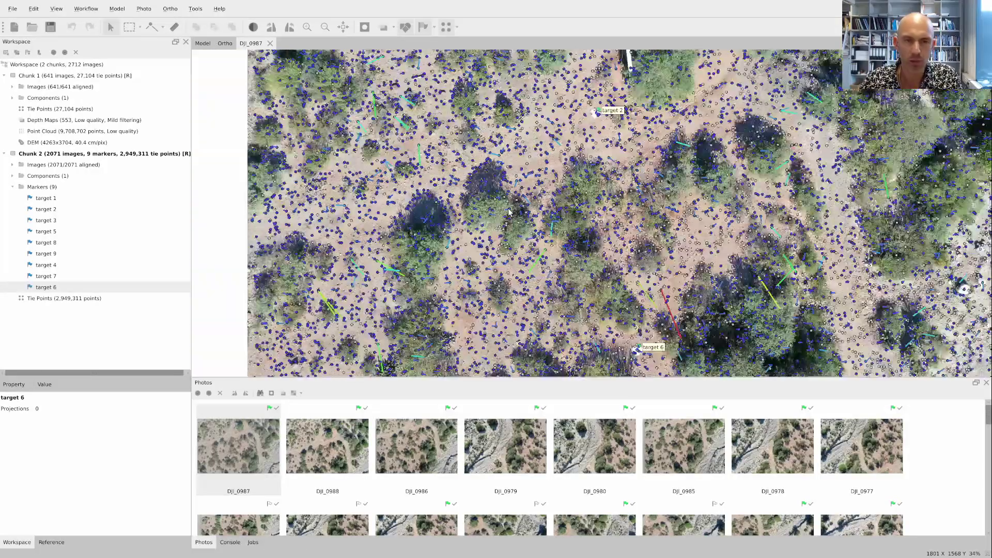
scroll(509, 211, "down", 4)
scroll(508, 211, "up", 1)
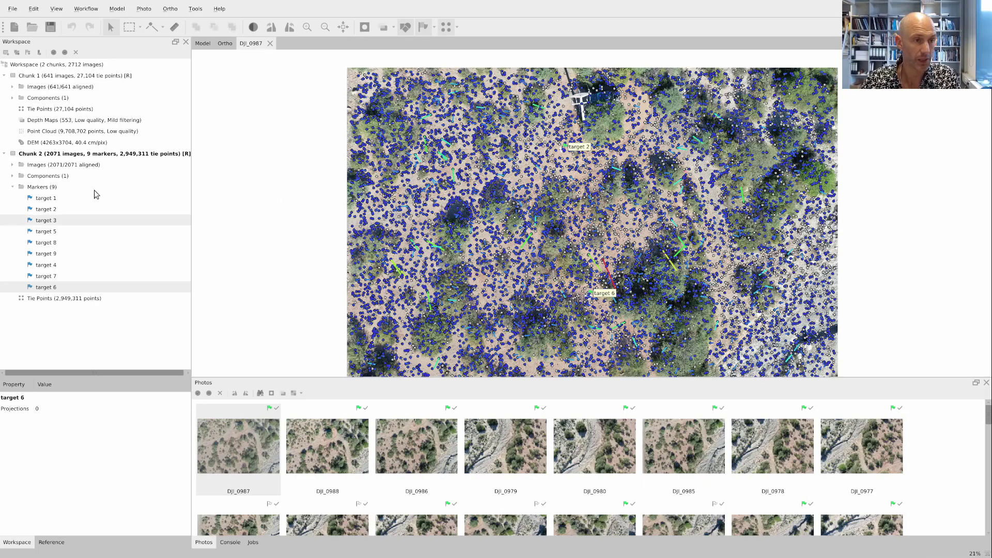
- Optimize Chunk 2's camera alignment, fitting f, cx, cy, k1–k3, p1 and p2 with tie point covariance estimation enabled
left_click(206, 45)
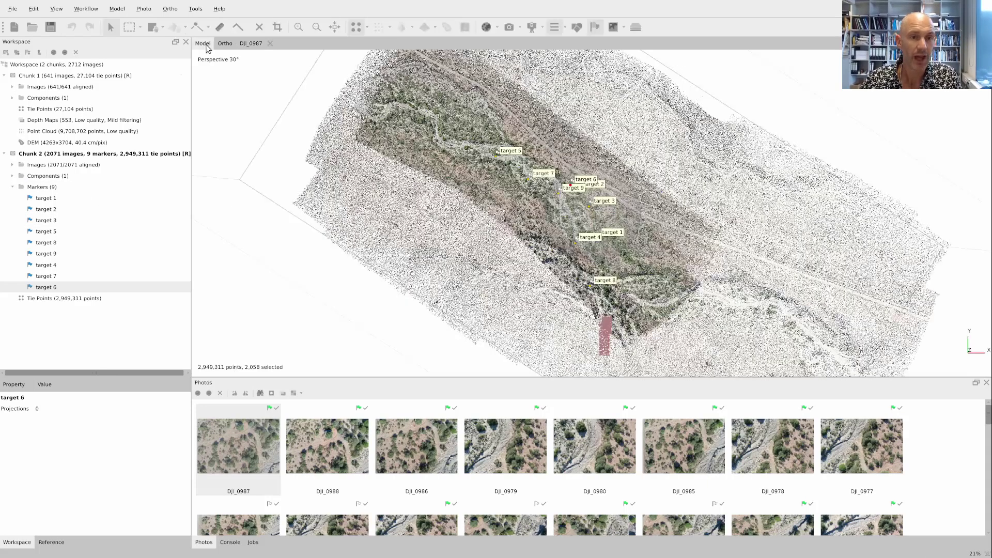
right_click(70, 155)
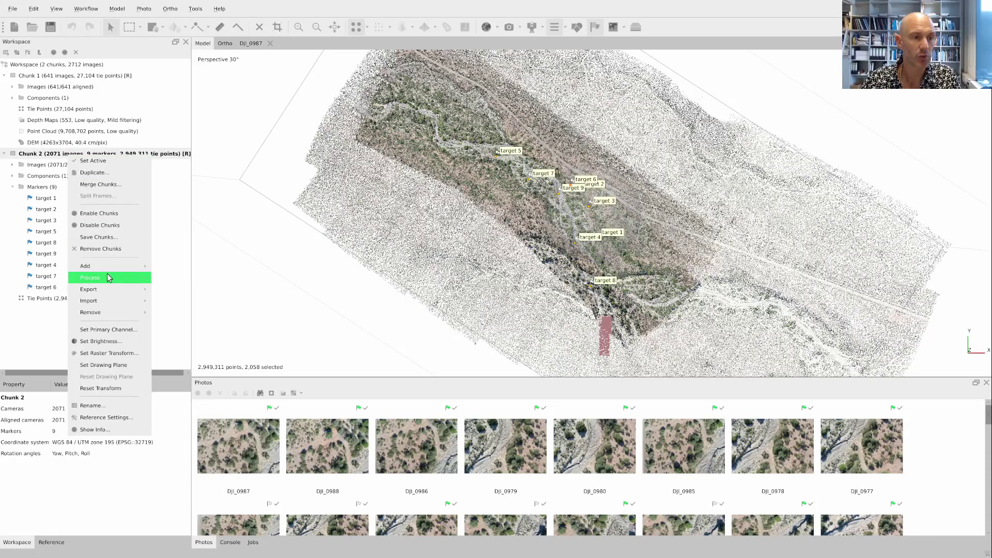
mouse_move(109, 278)
left_click(182, 290)
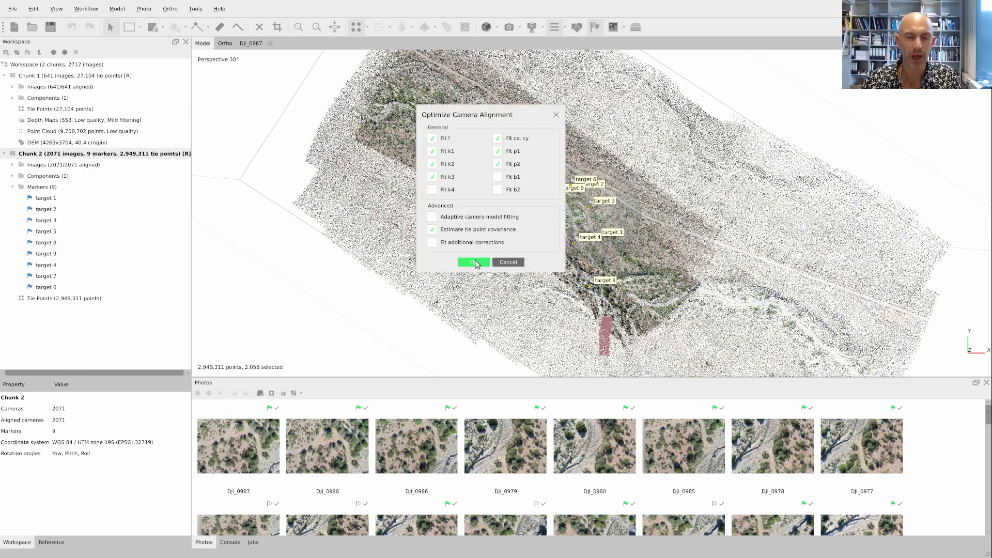
left_click(474, 262)
left_click(436, 280)
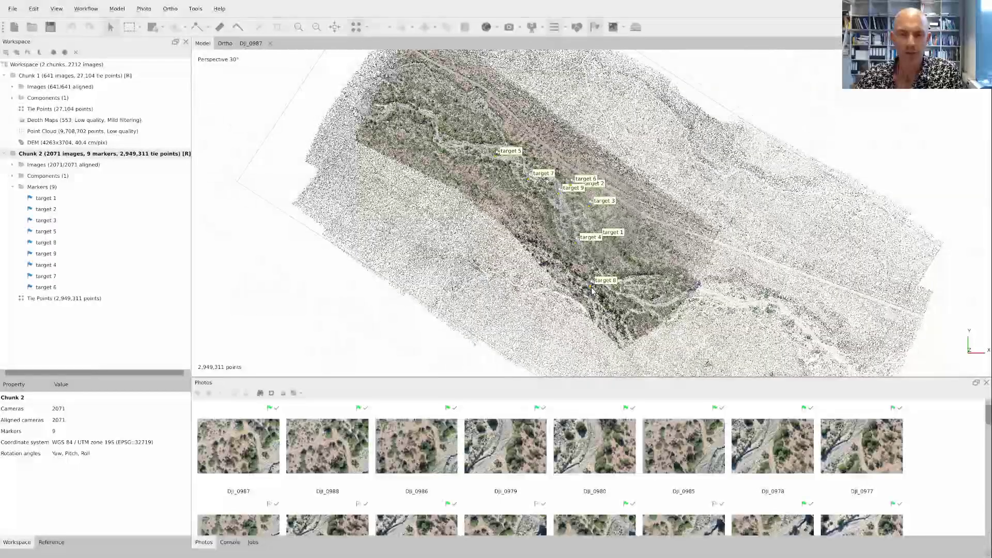
- Colour Chunk 2's tie points by variance and view the cloud from the side to expose the misaligned points
scroll(592, 290, "up", 5)
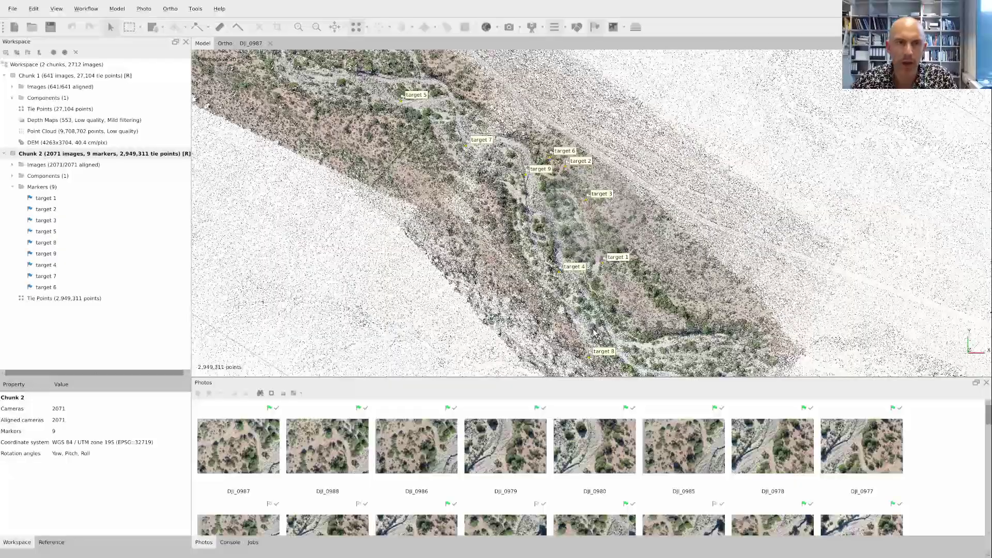
left_click_drag(596, 321, 625, 310)
left_click_drag(535, 301, 601, 293)
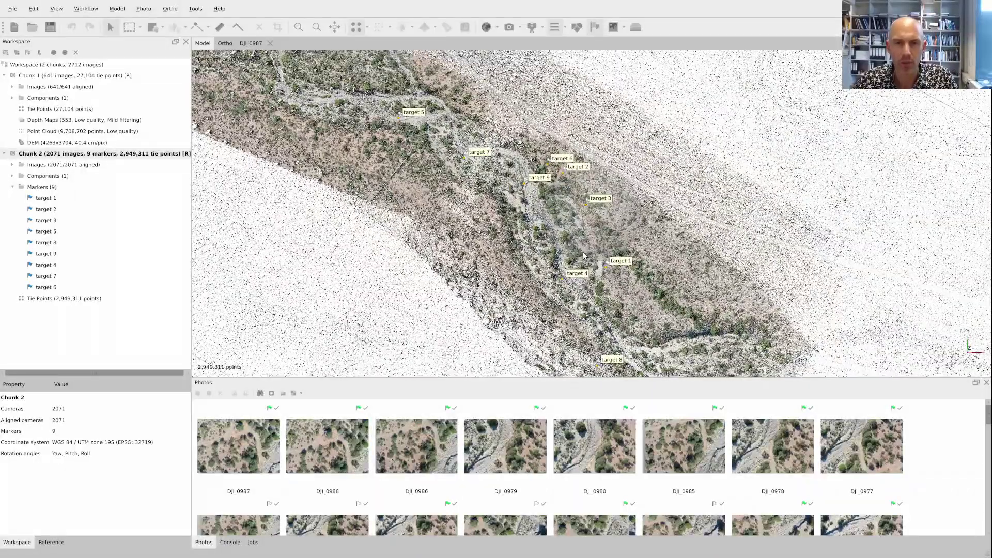
scroll(582, 256, "down", 1)
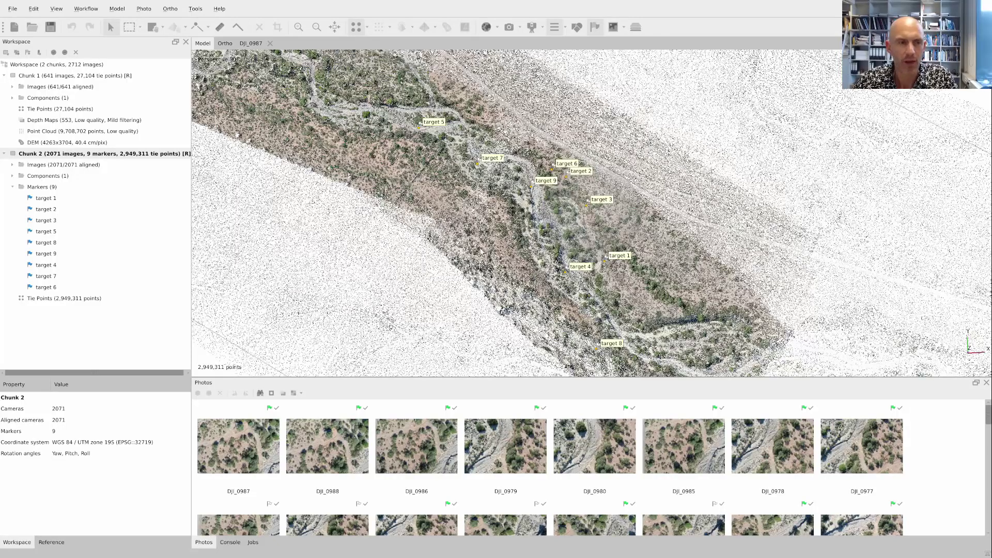
left_click(369, 27)
left_click(375, 54)
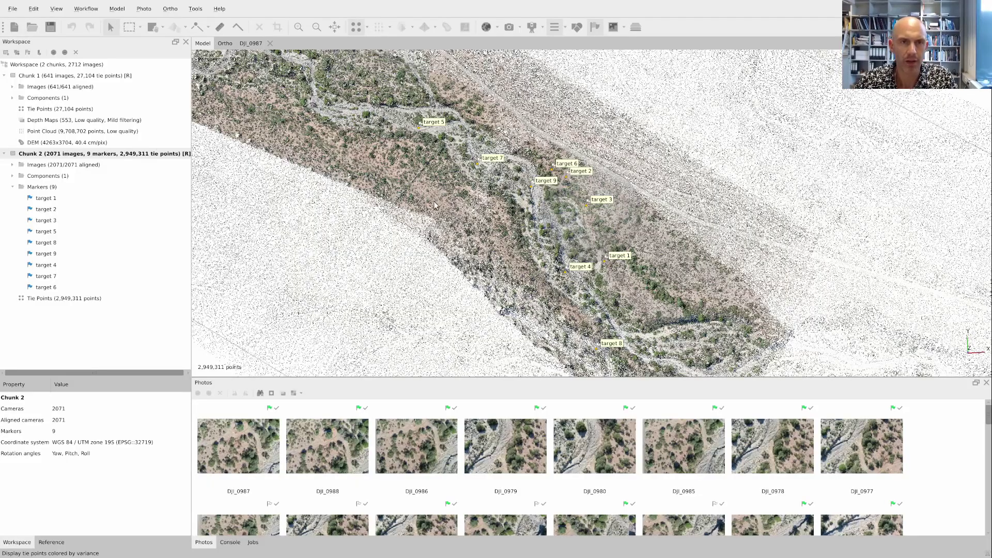
scroll(434, 205, "up", 1)
scroll(434, 205, "down", 5)
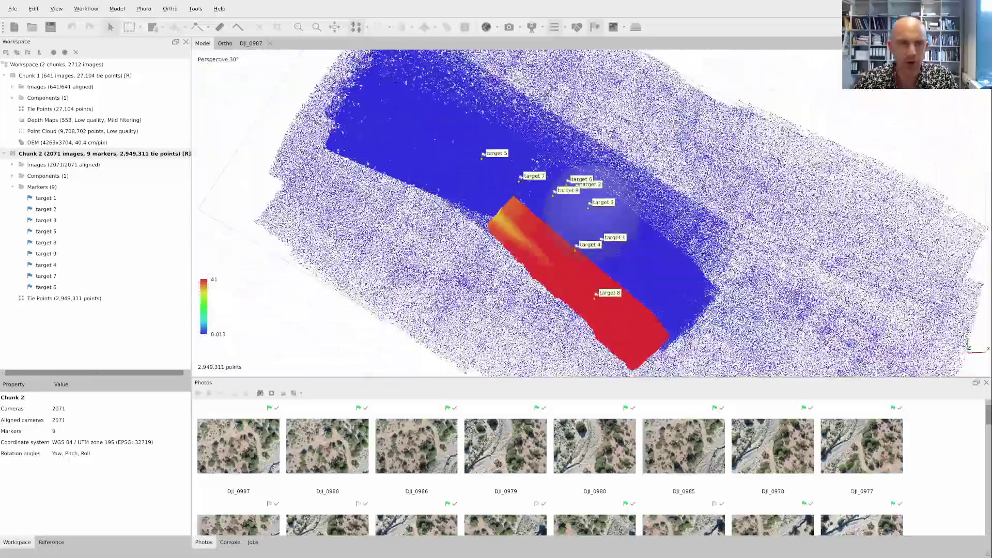
left_click_drag(684, 230, 578, 245)
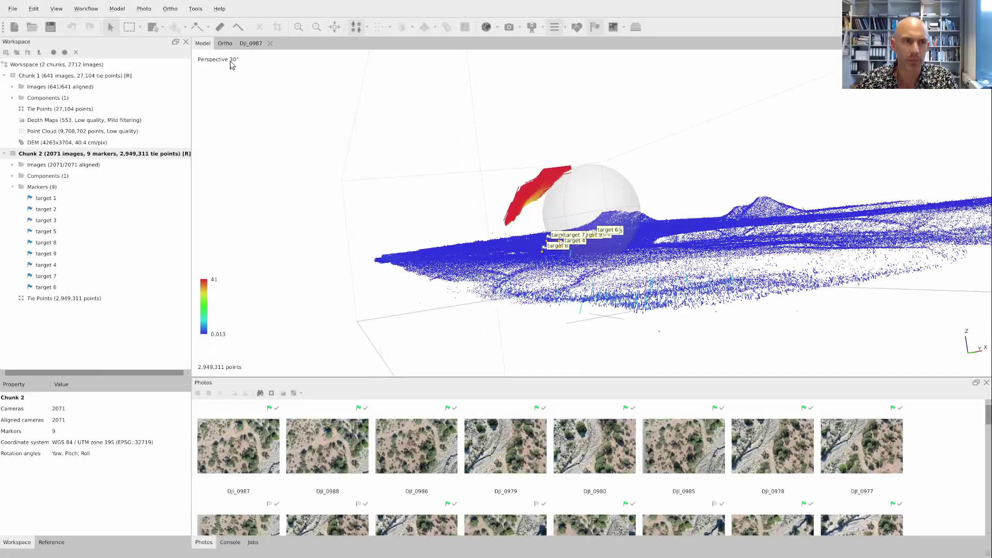
- Select the high-variance block of tie points floating above the terrain and delete it
left_click(128, 27)
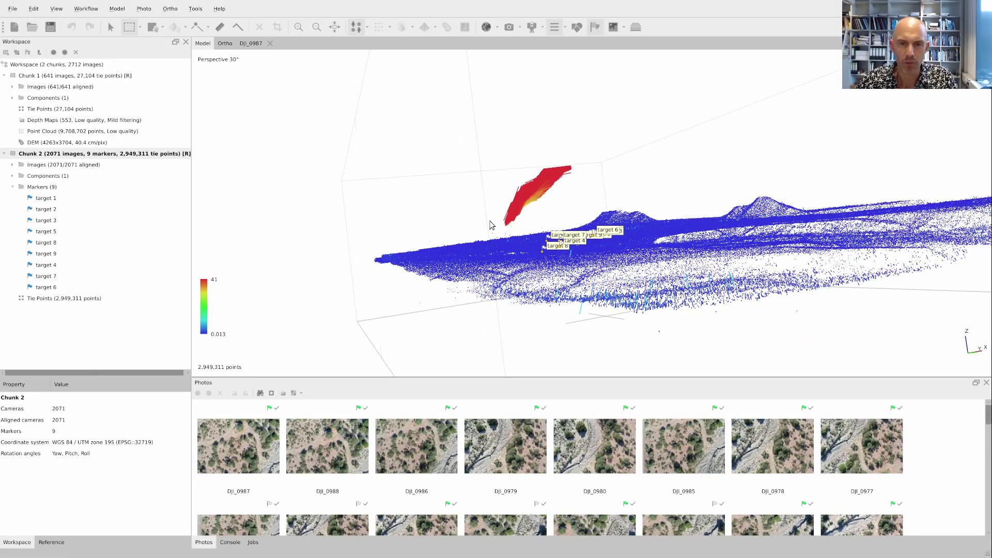
left_click_drag(496, 226, 575, 156)
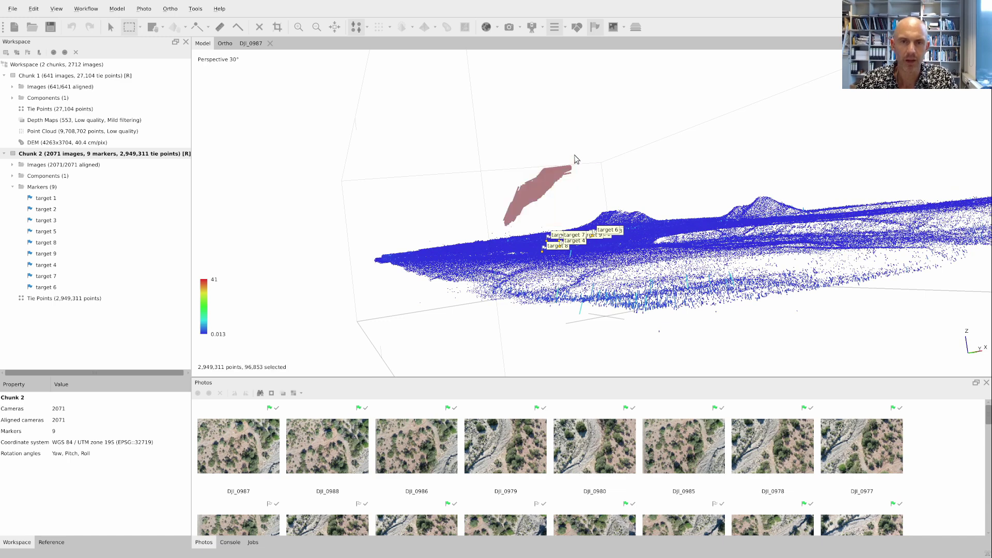
left_click(259, 29)
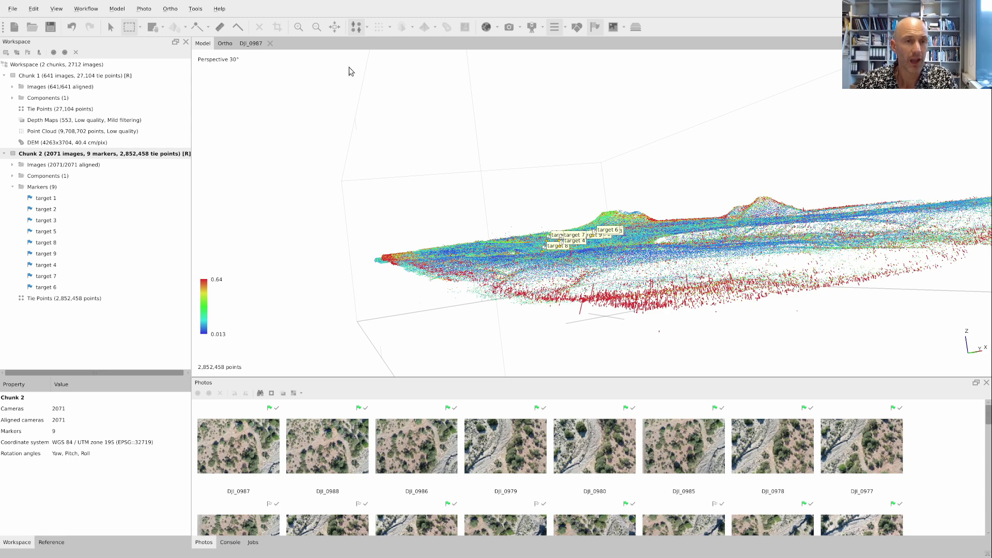
left_click(335, 27)
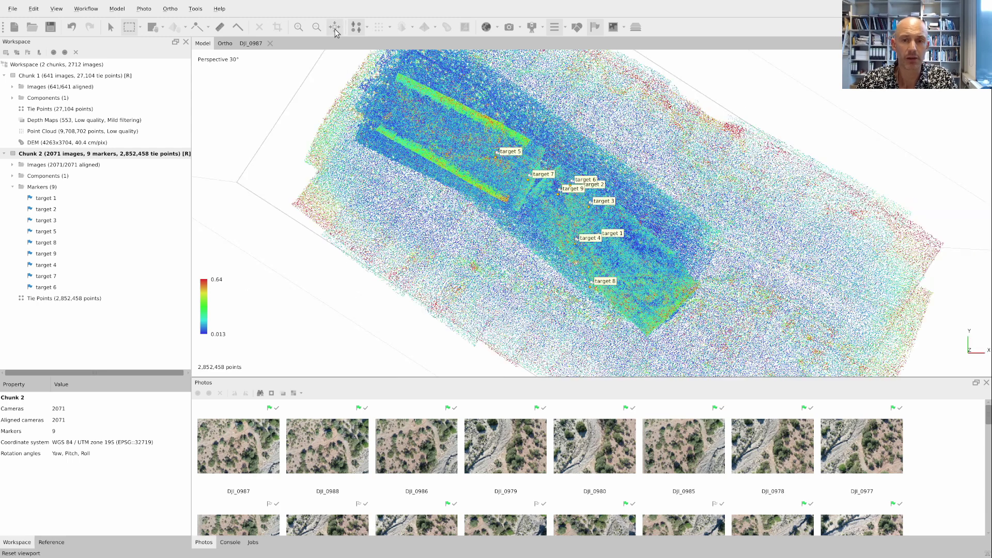
- Select the tie points by a reprojection error level of 1.5 with Gradual Selection and delete them
left_click(118, 9)
left_click(132, 87)
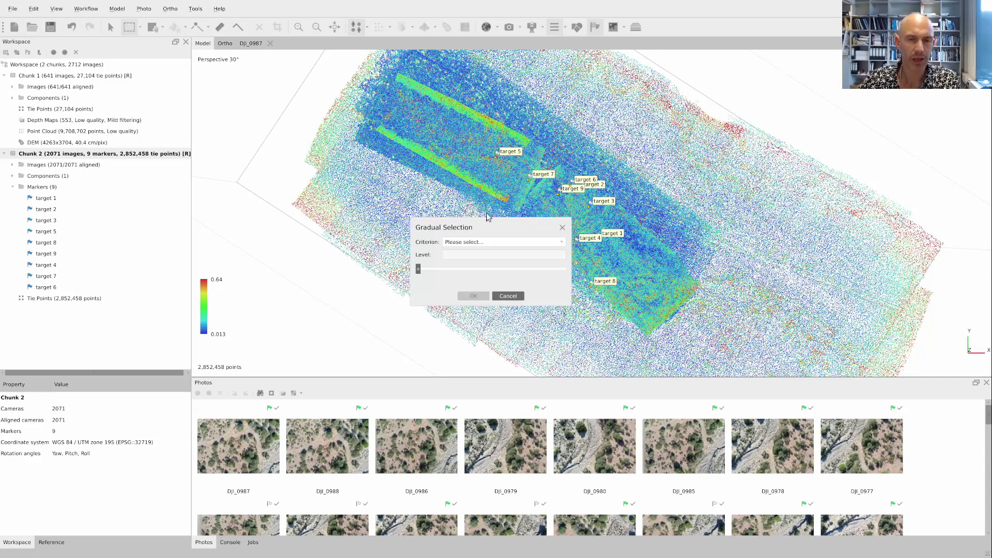
left_click(496, 242)
left_click(506, 262)
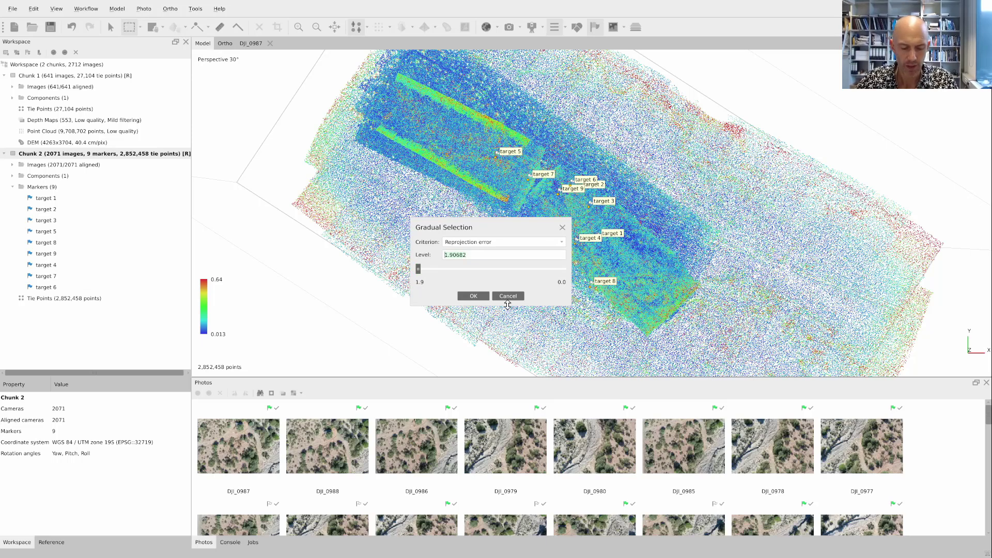
type("1.5")
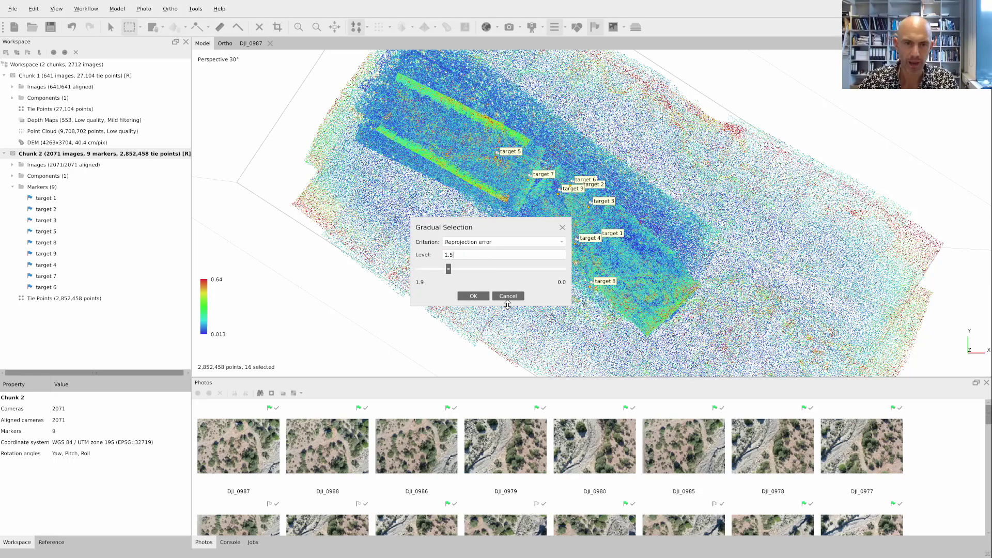
left_click(473, 296)
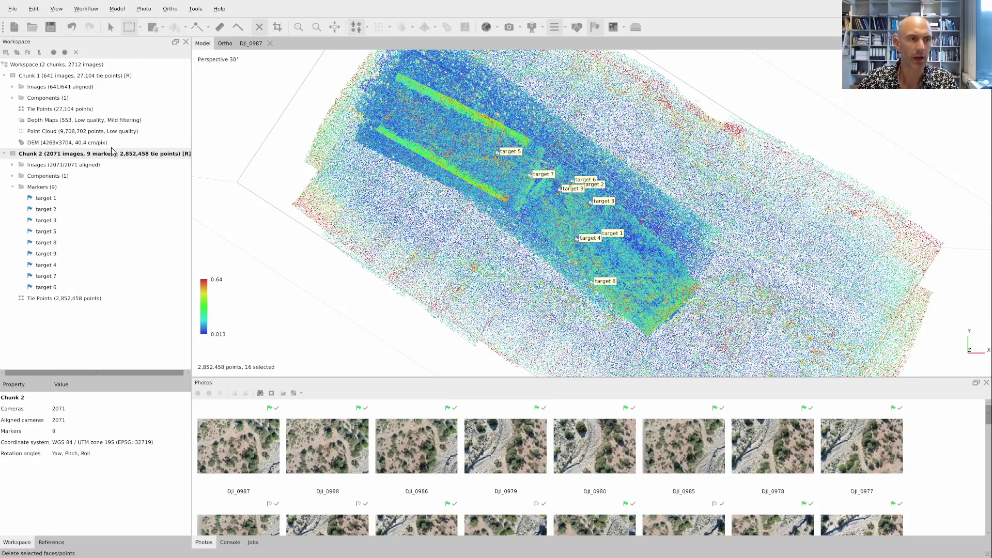
key("Delete")
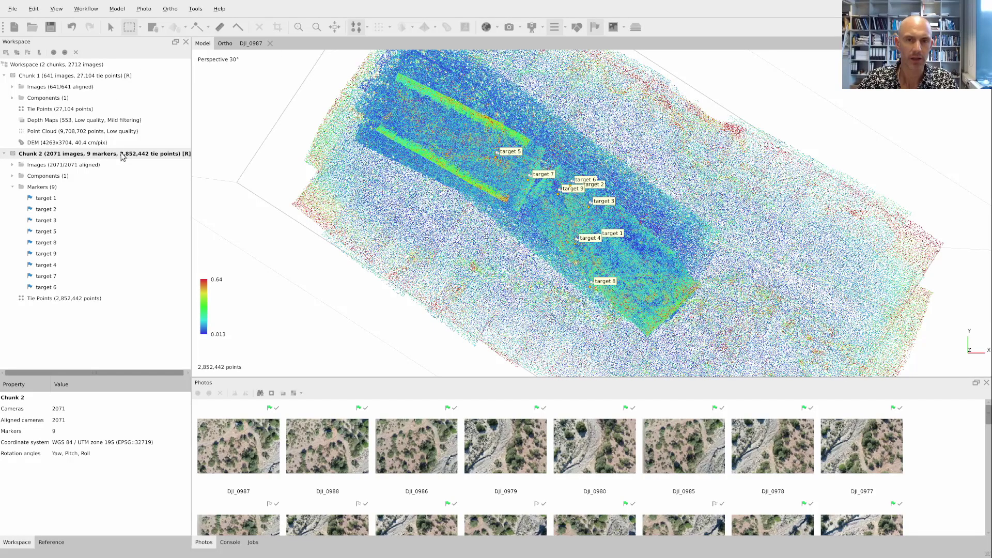
- Optimize Chunk 2's cameras again without tie point covariance, accept resetting cameras with too few projections, and show the processing details
right_click(123, 156)
mouse_move(178, 277)
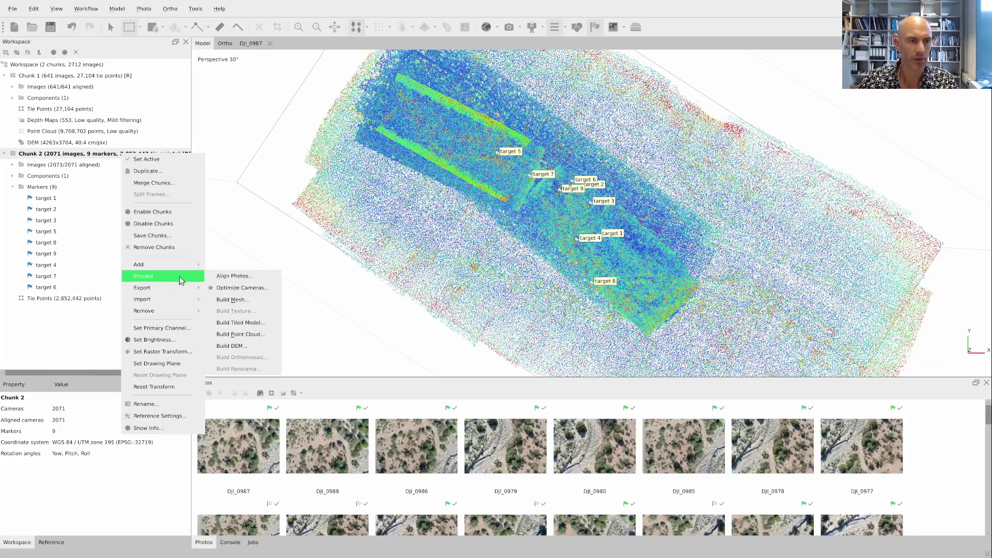
left_click(245, 289)
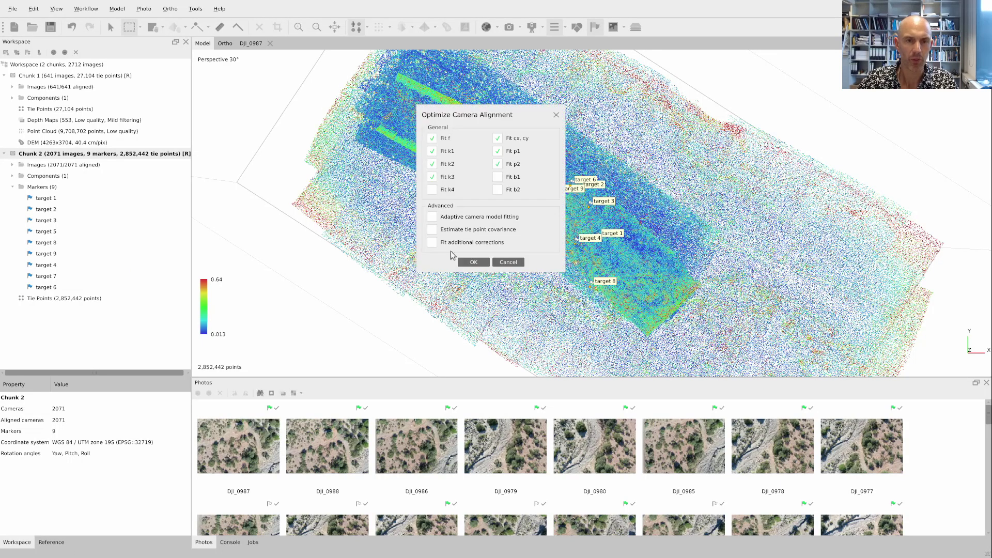
left_click(473, 262)
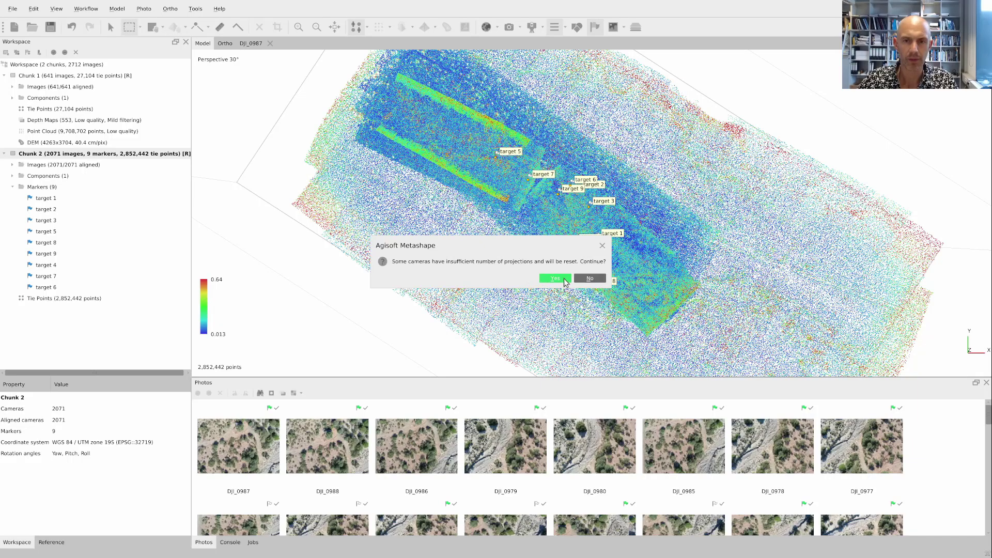
left_click(554, 278)
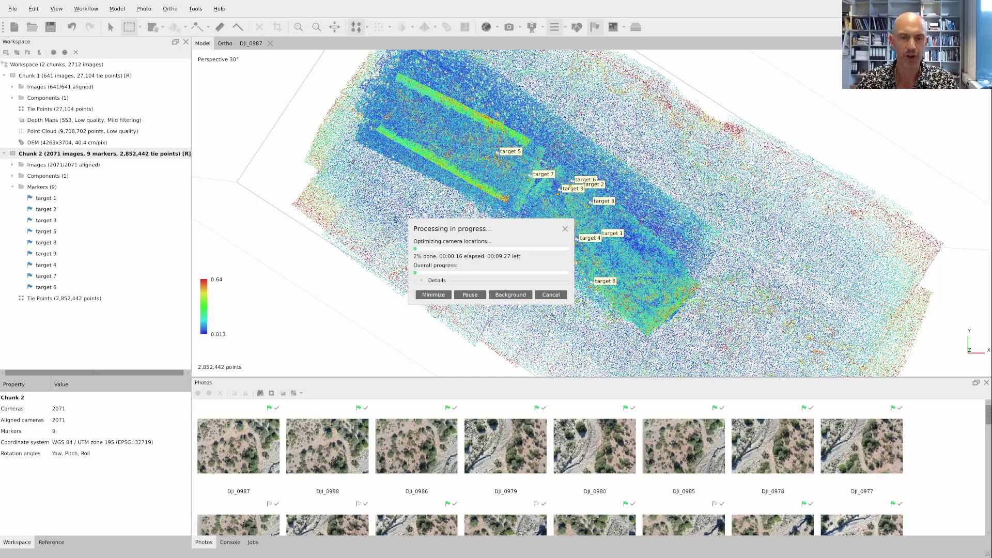
left_click(423, 282)
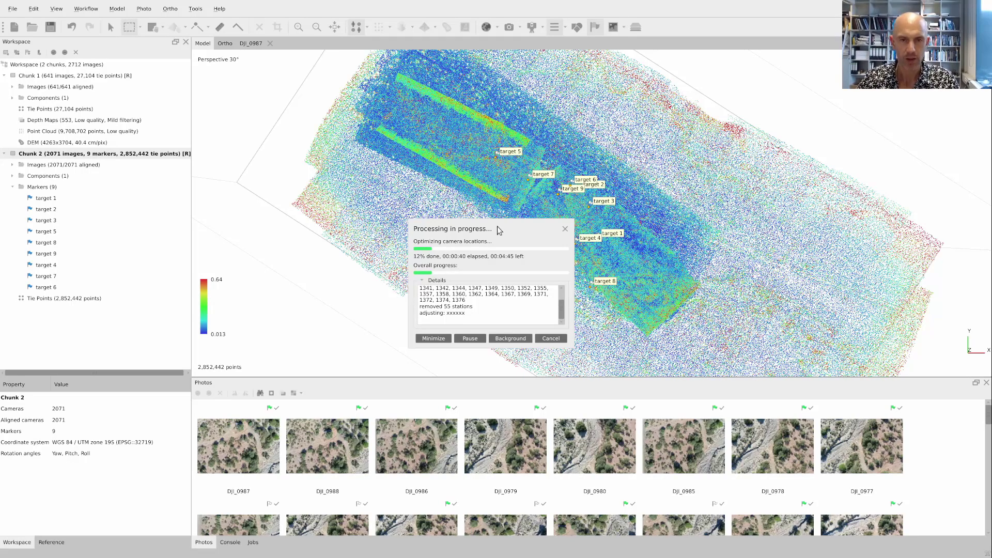
- Select Chunk 2's tie points by a reconstruction uncertainty level of 20 with Gradual Selection and delete them
left_click_drag(499, 229, 434, 330)
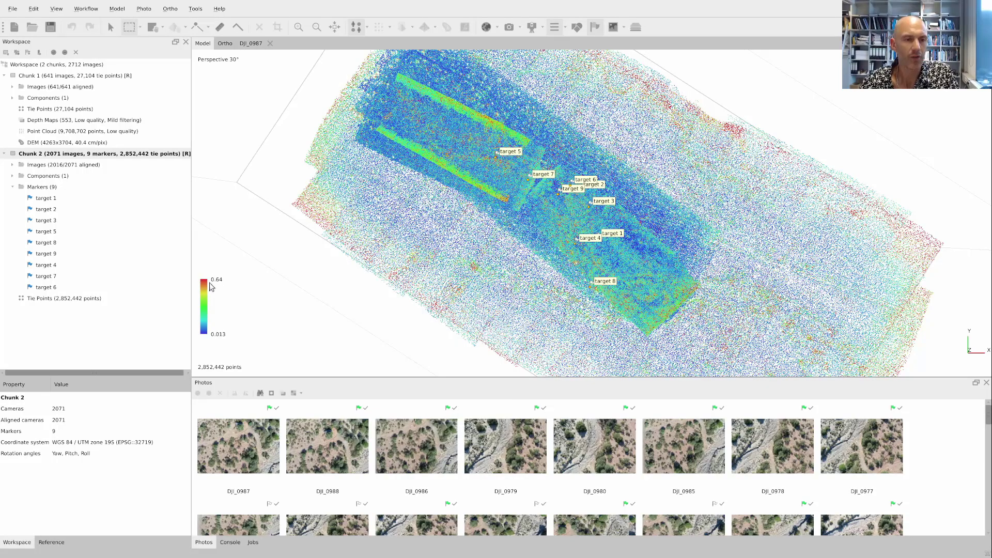
left_click(334, 28)
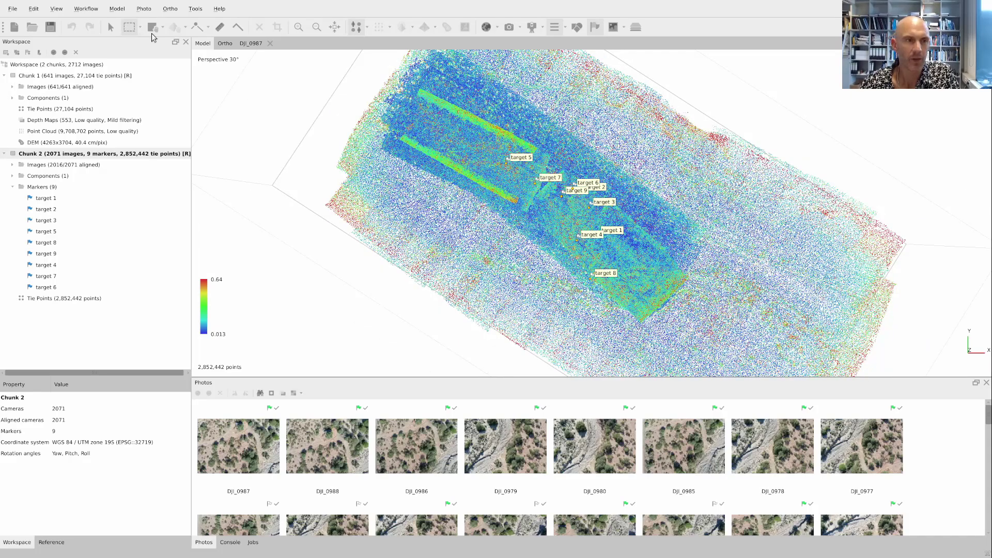
left_click(117, 8)
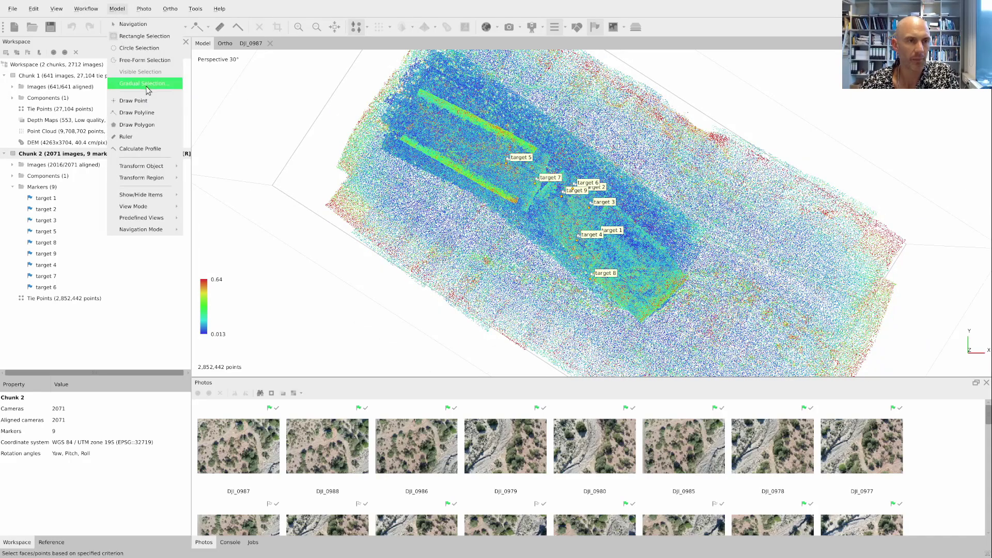
left_click(147, 84)
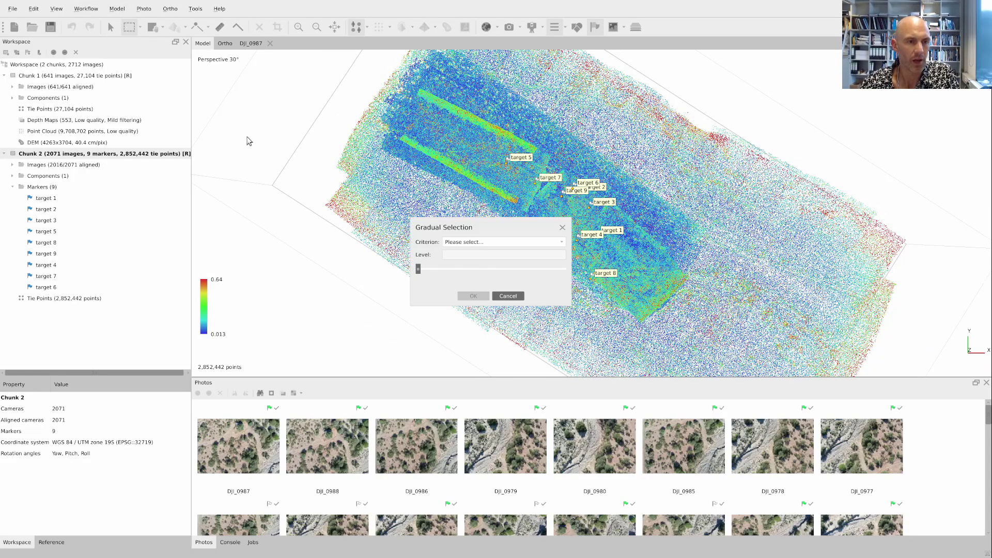
left_click(478, 243)
left_click(485, 269)
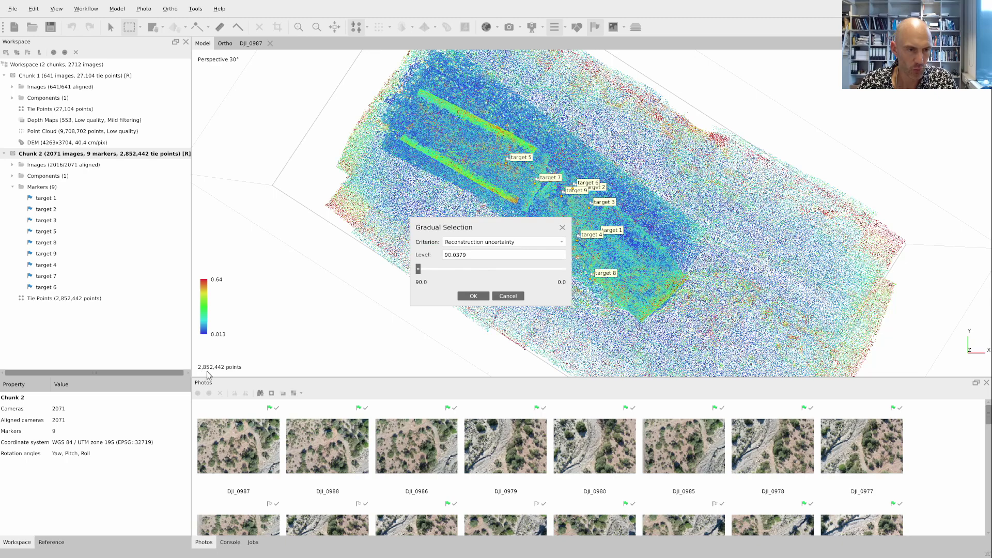
left_click_drag(471, 255, 431, 257)
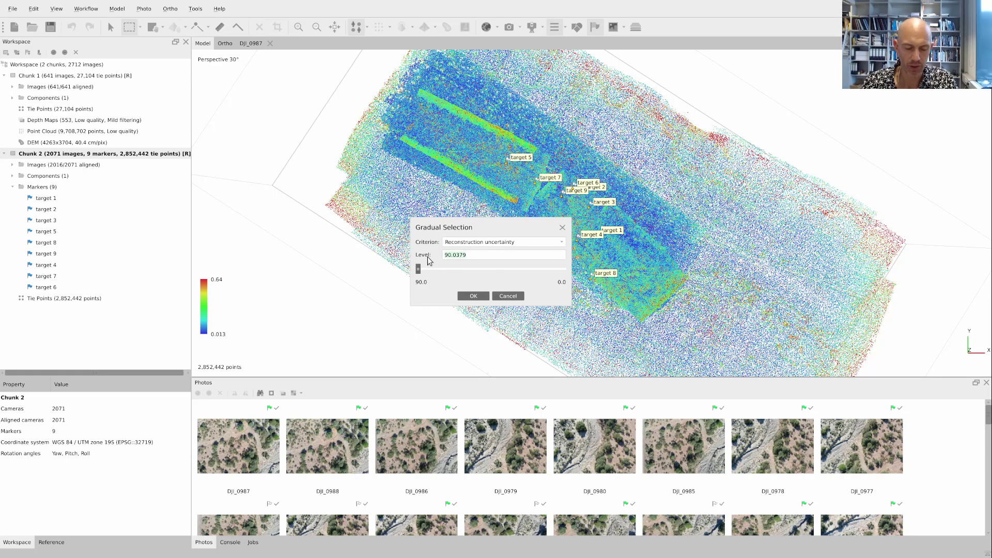
type("20")
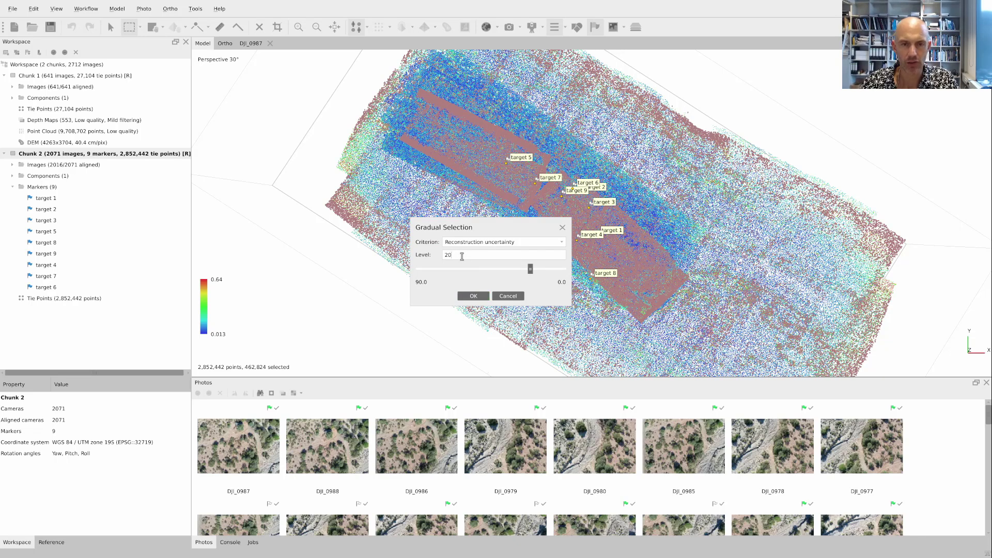
left_click(473, 296)
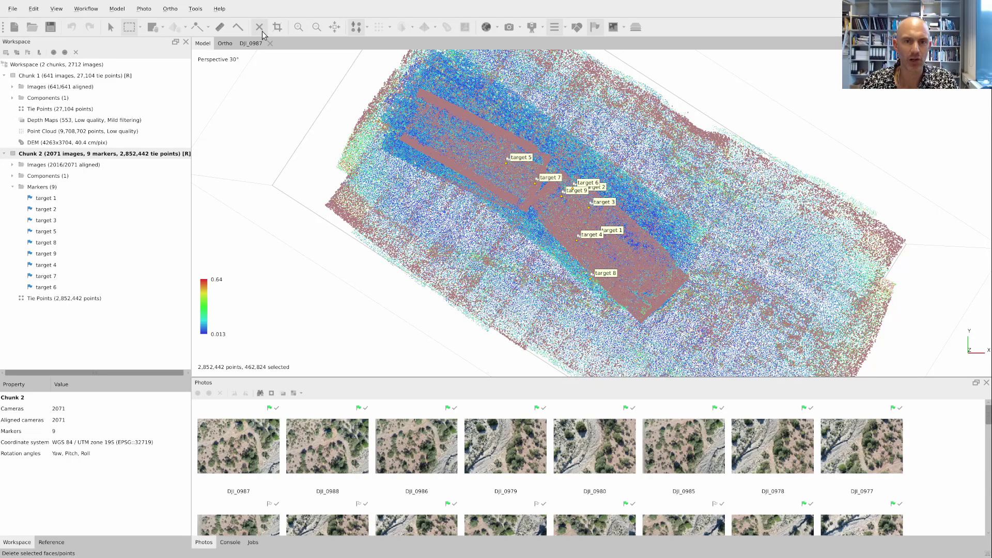
key("Delete")
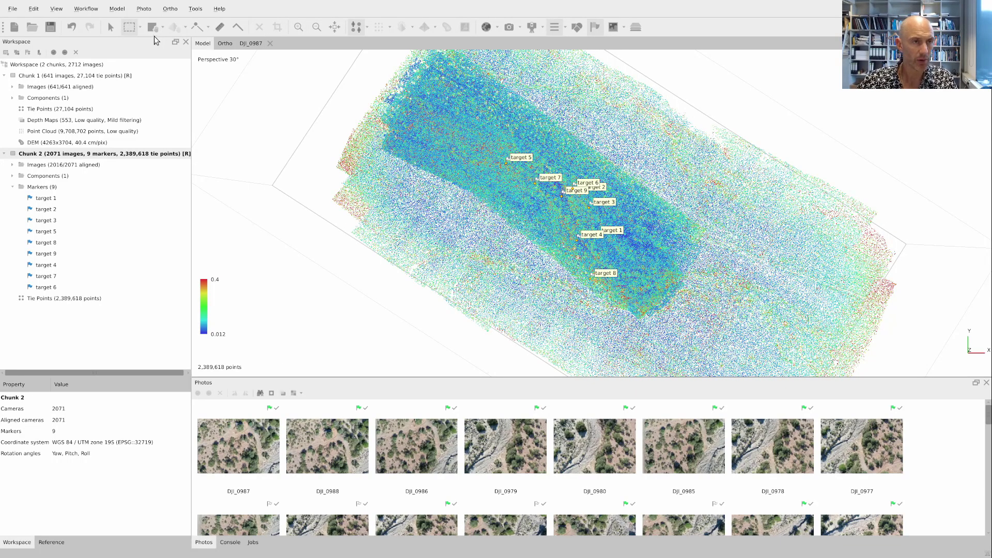
- Optimize Chunk 2's cameras again, fitting f, cx, cy, k1–k3, p1 and p2 without tie point covariance, and show the processing details
left_click(118, 9)
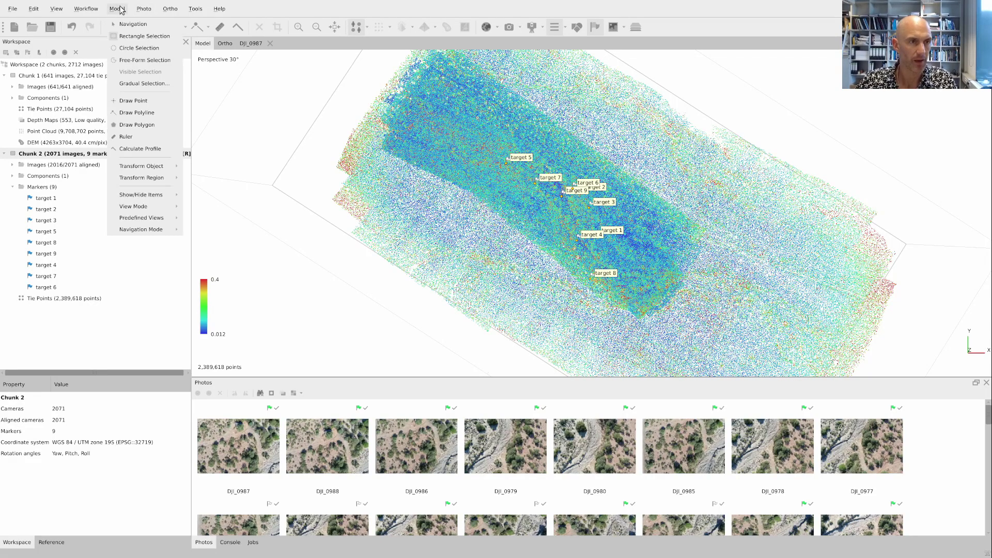
left_click(195, 5)
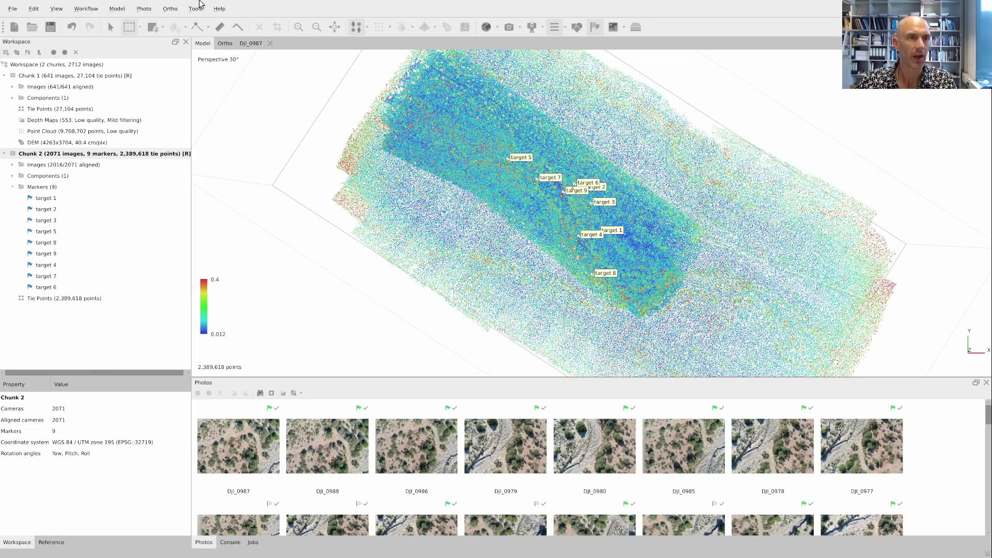
right_click(128, 156)
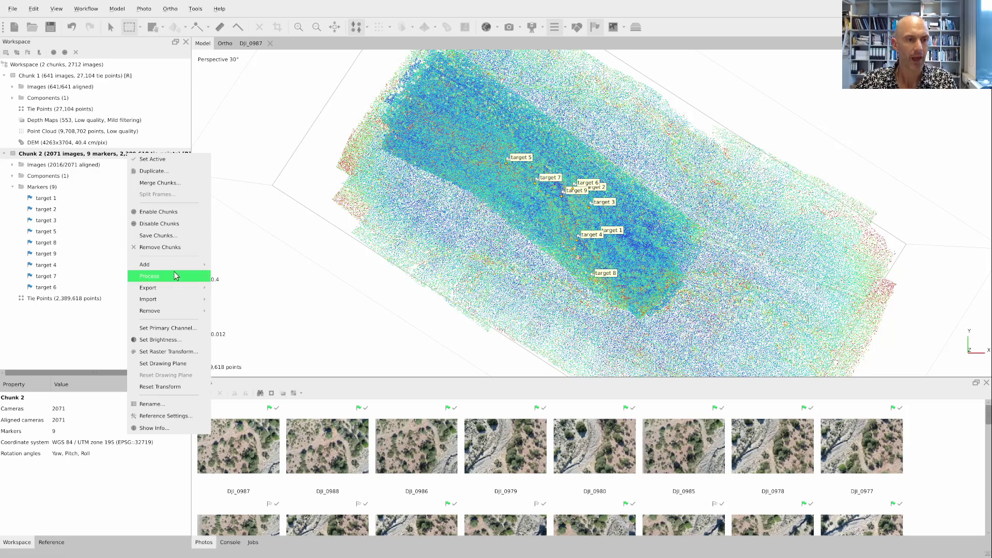
mouse_move(177, 276)
left_click(246, 287)
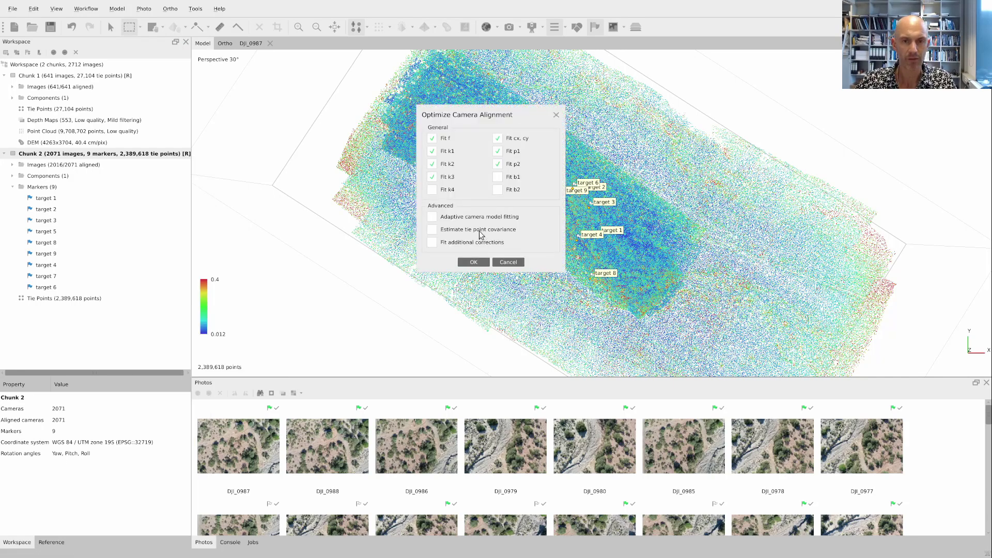
left_click(476, 264)
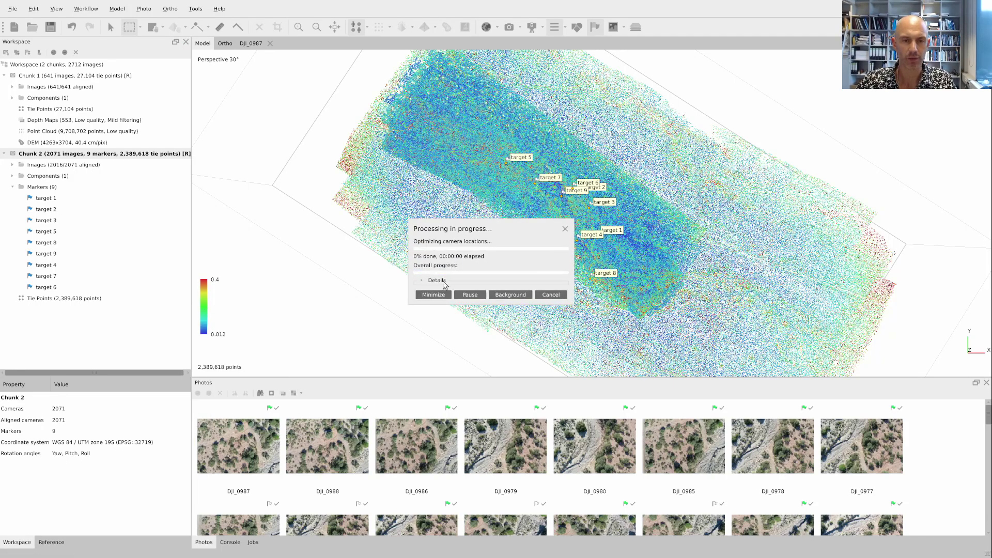
left_click(425, 281)
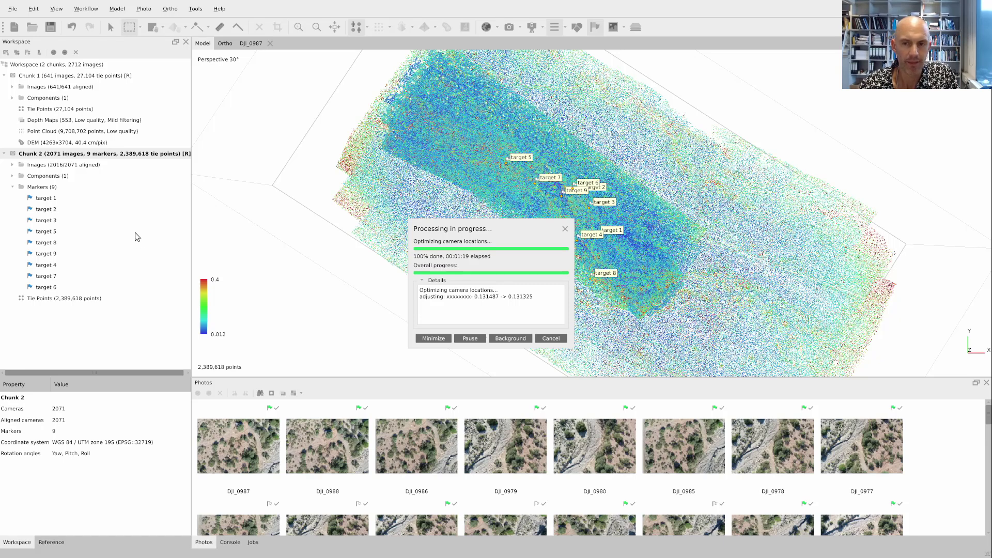
- Examine the accuracy, metric error, projections and pixel error of each marker in Chunk 2's reference data
left_click(51, 542)
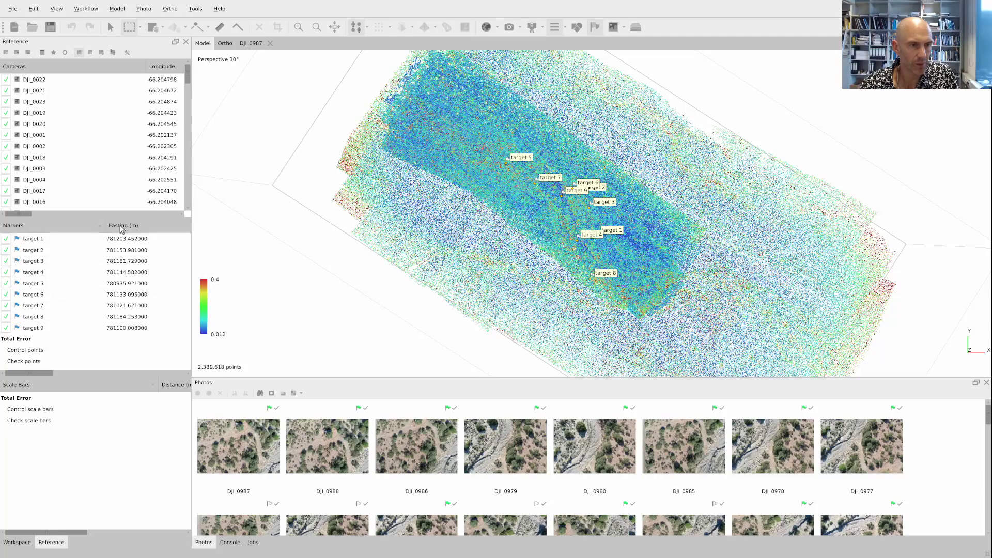
left_click_drag(42, 372, 97, 369)
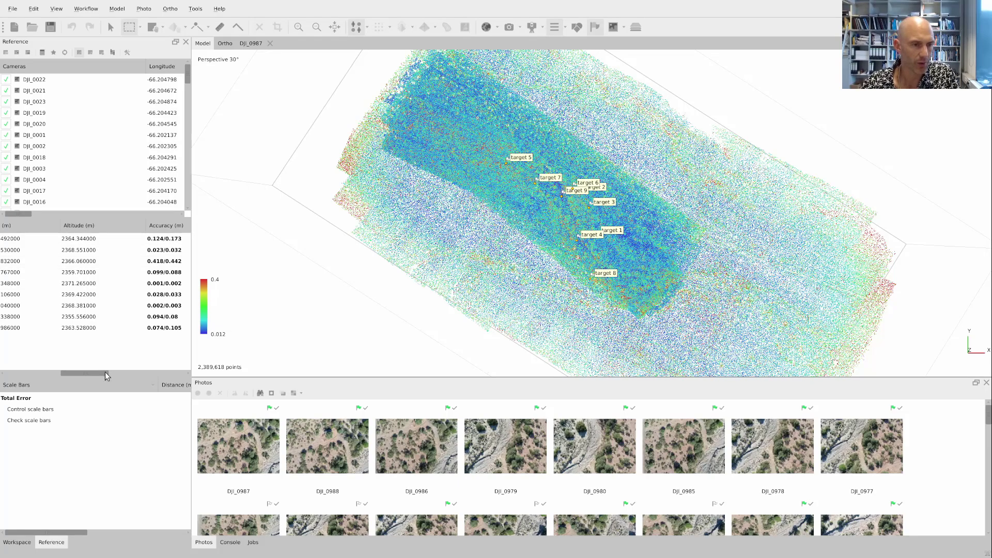
left_click_drag(105, 372, 153, 380)
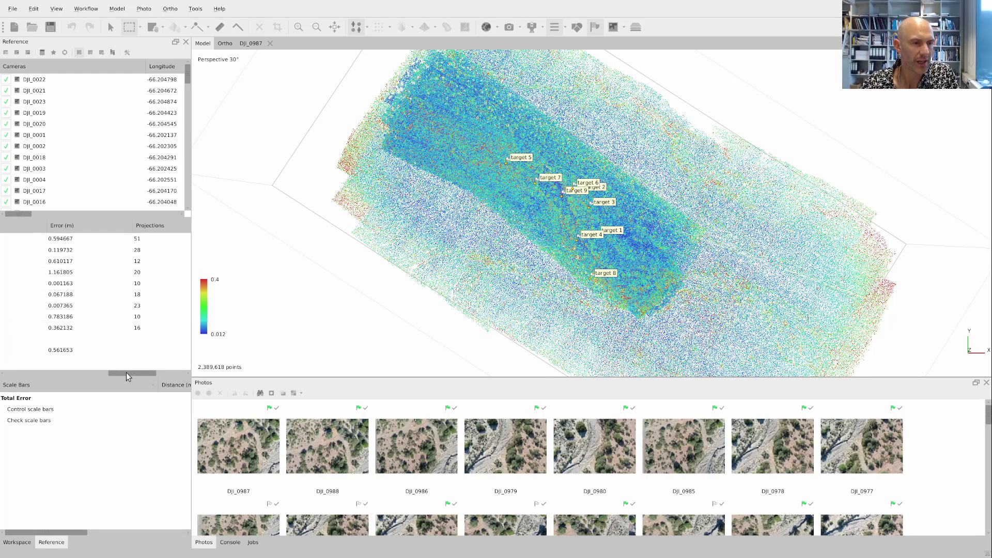
mouse_move(128, 373)
left_mouse_down()
mouse_move(141, 375)
mouse_move(127, 377)
left_mouse_up()
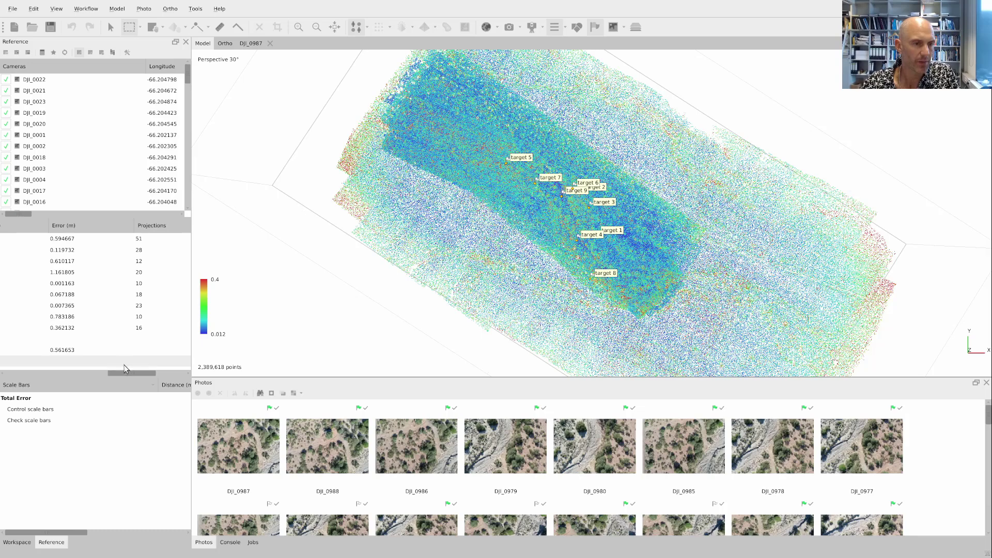
left_click_drag(126, 371, 148, 372)
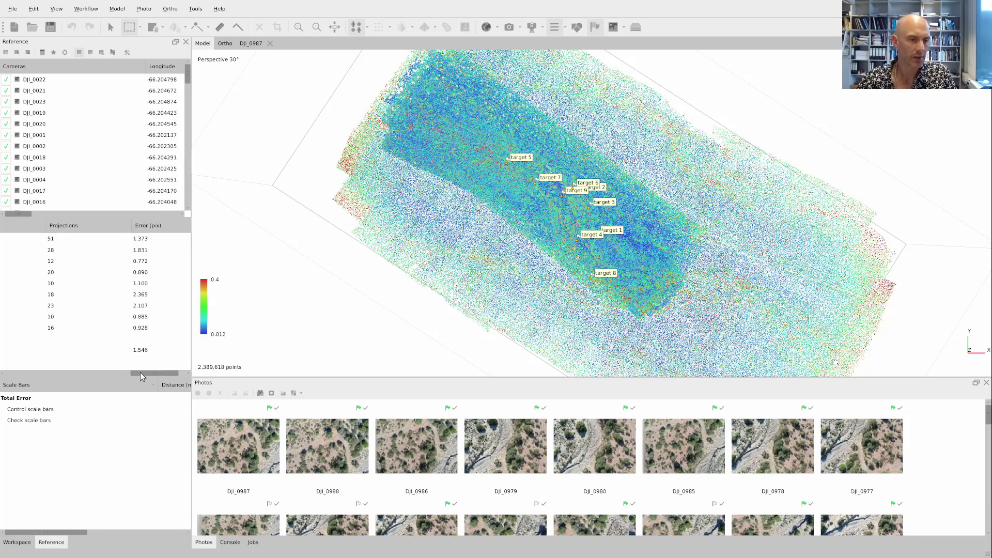
mouse_move(141, 371)
left_mouse_down()
mouse_move(29, 372)
mouse_move(127, 376)
left_mouse_up()
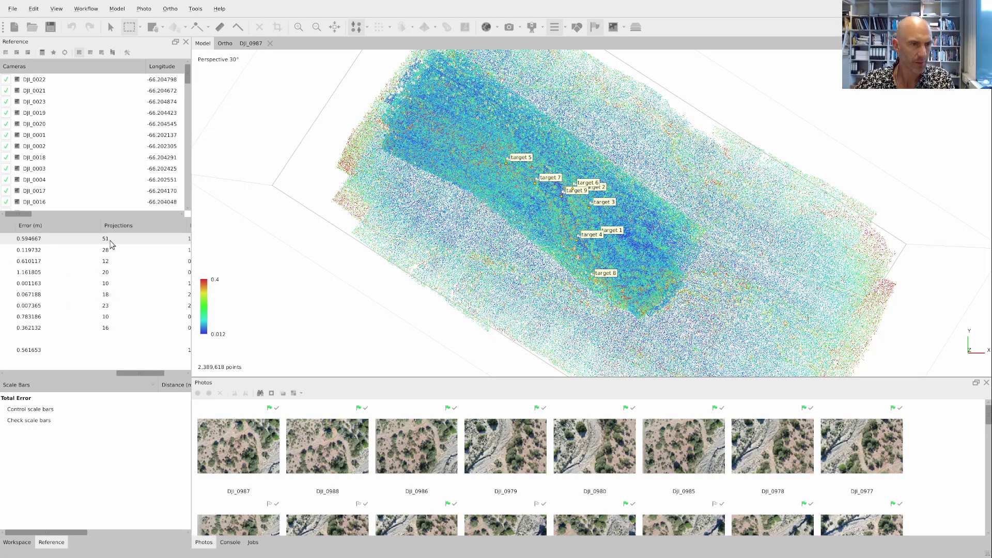
left_click_drag(139, 372, 153, 372)
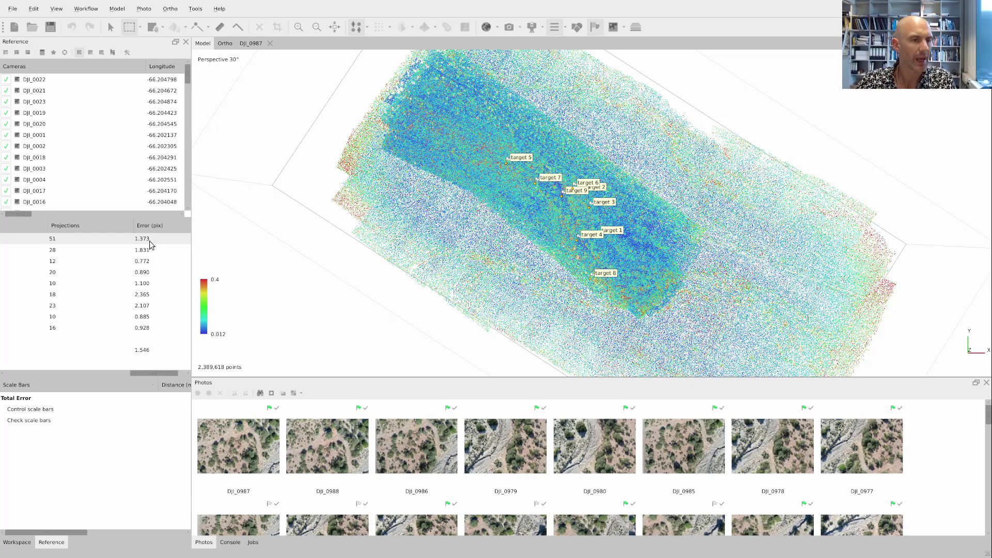
left_click(144, 306)
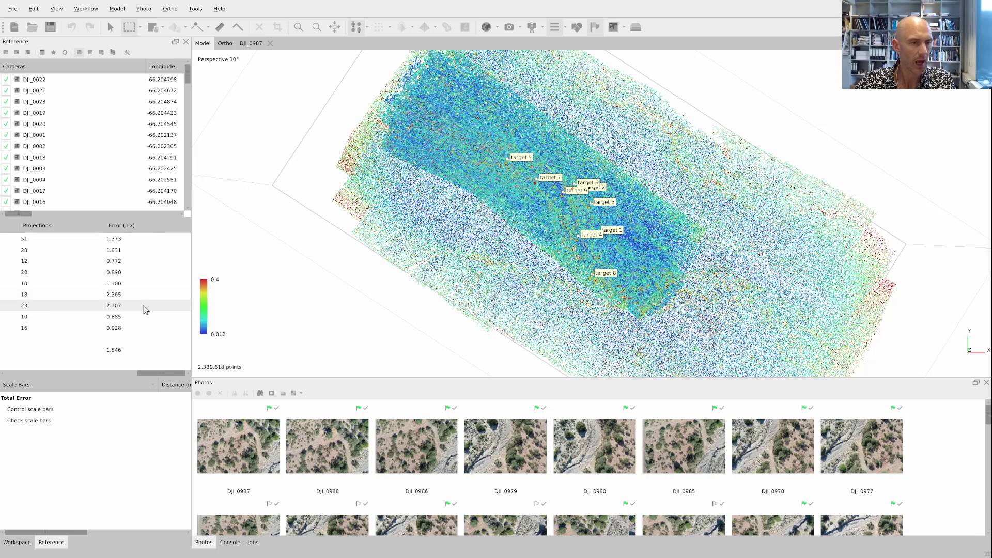
left_click_drag(153, 373, 25, 361)
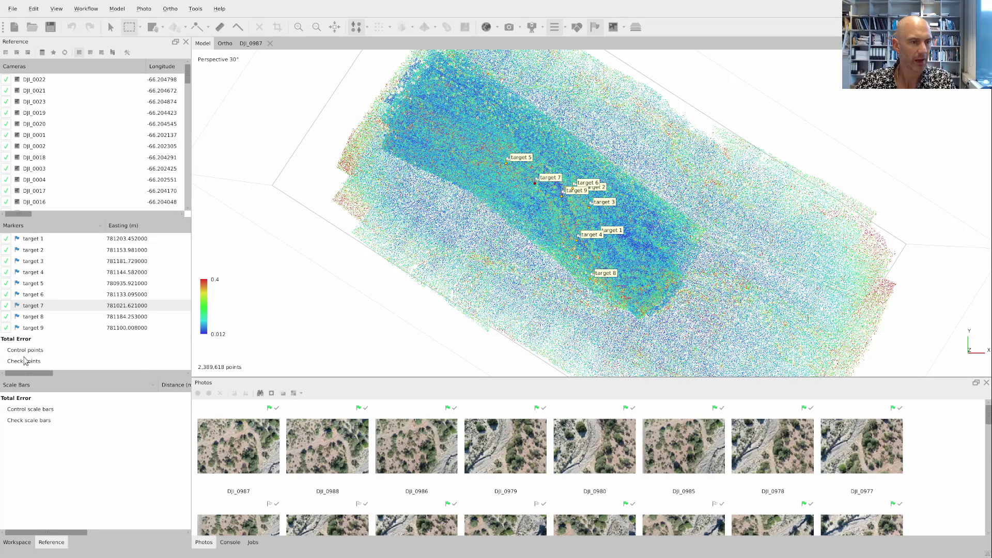
- Filter the photos by the target 6 marker and open DJI_0850 with its tie points hidden
right_click(37, 295)
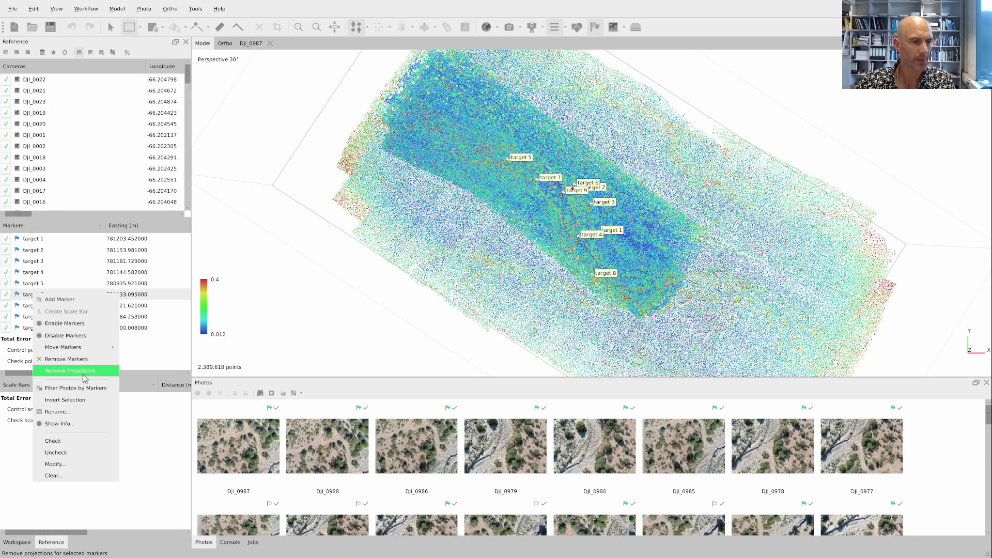
left_click(93, 389)
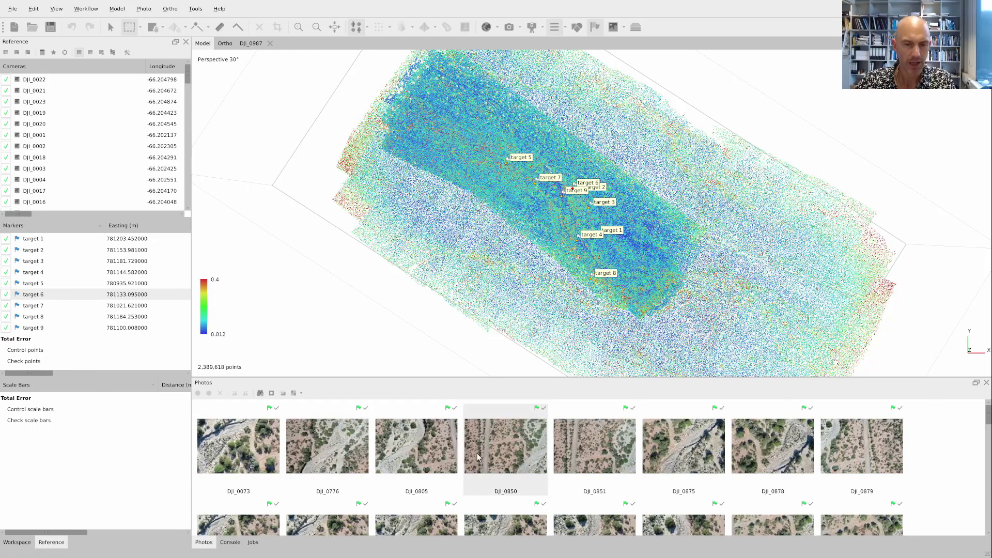
double_click(522, 448)
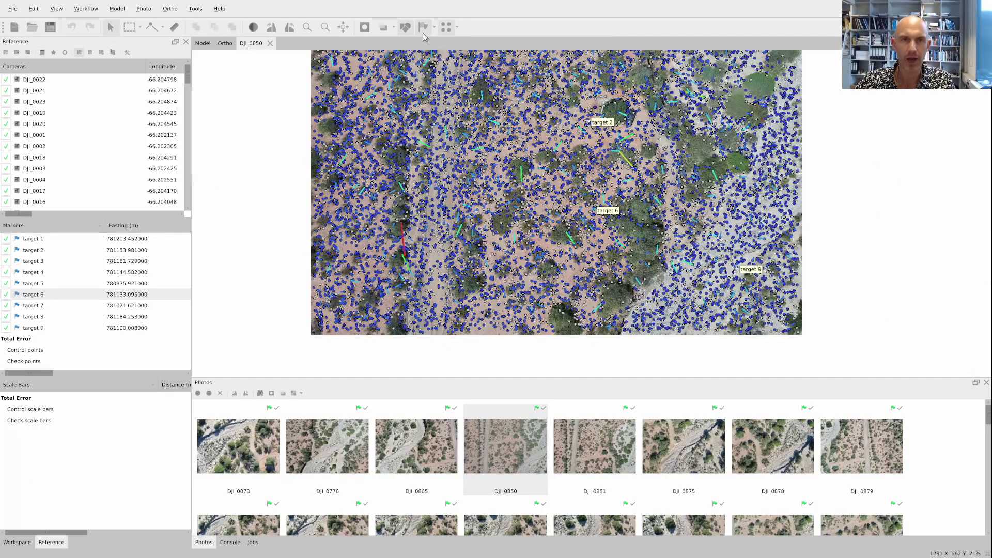
left_click(446, 27)
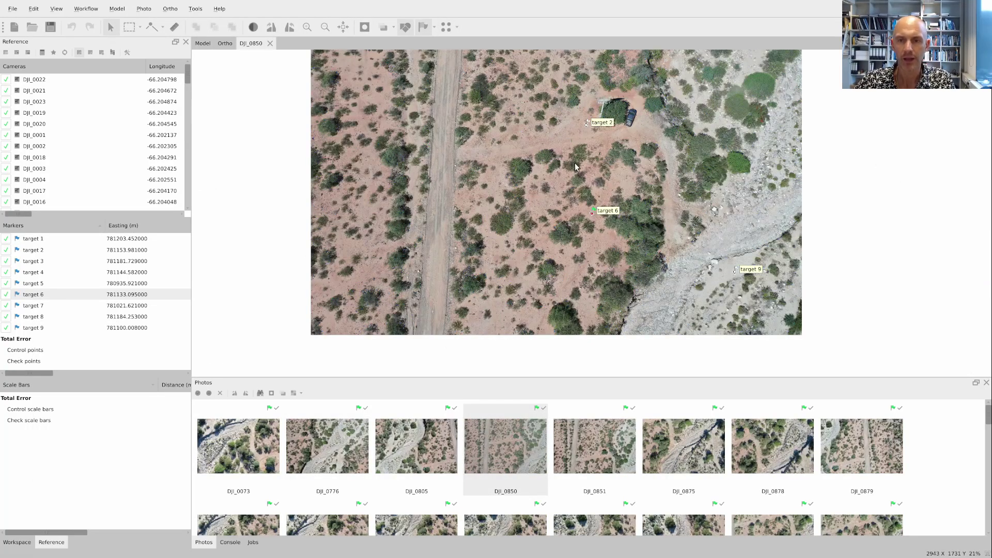
- Place the target 9 marker on the centre of its ground target in photo DJI_0850
scroll(612, 232, "up", 12)
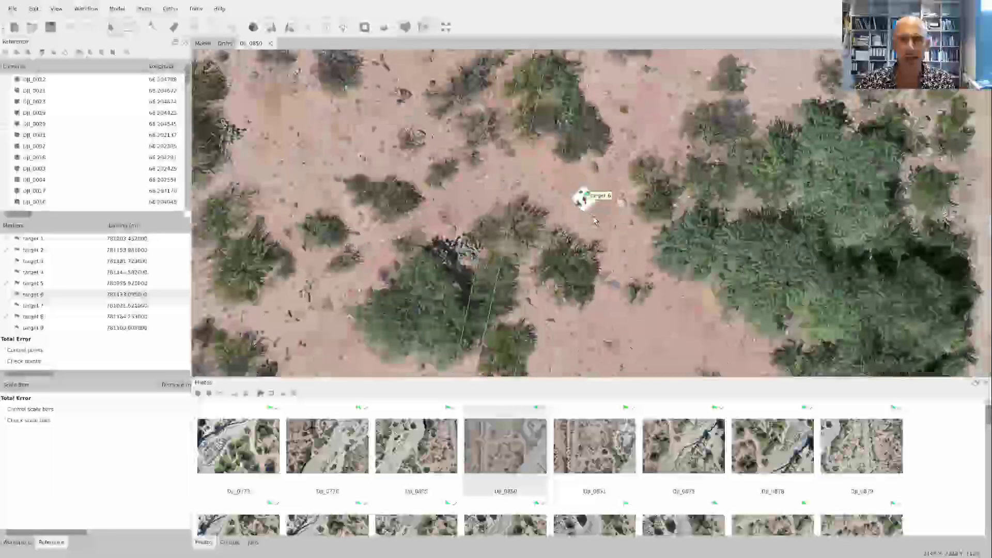
scroll(594, 221, "down", 13)
scroll(715, 267, "up", 3)
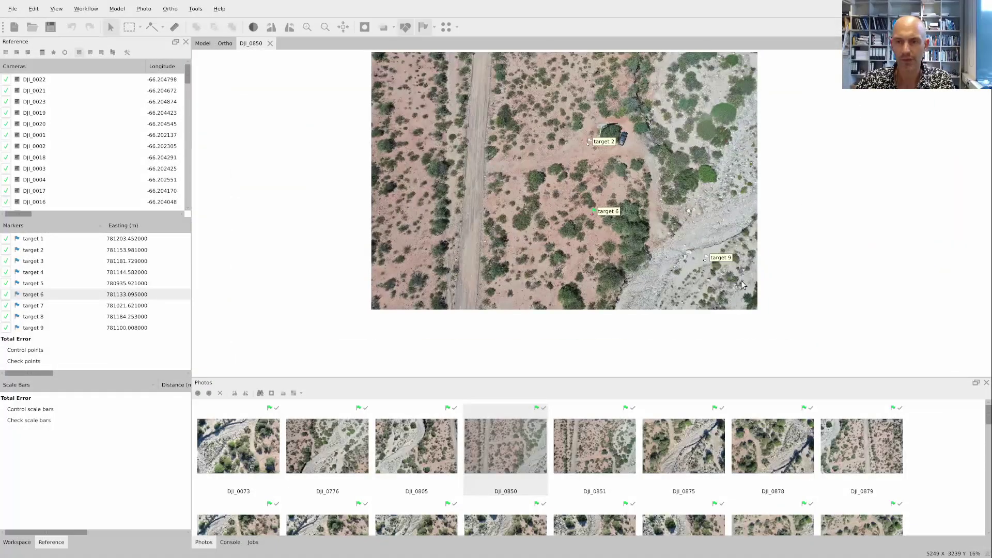
scroll(715, 267, "up", 8)
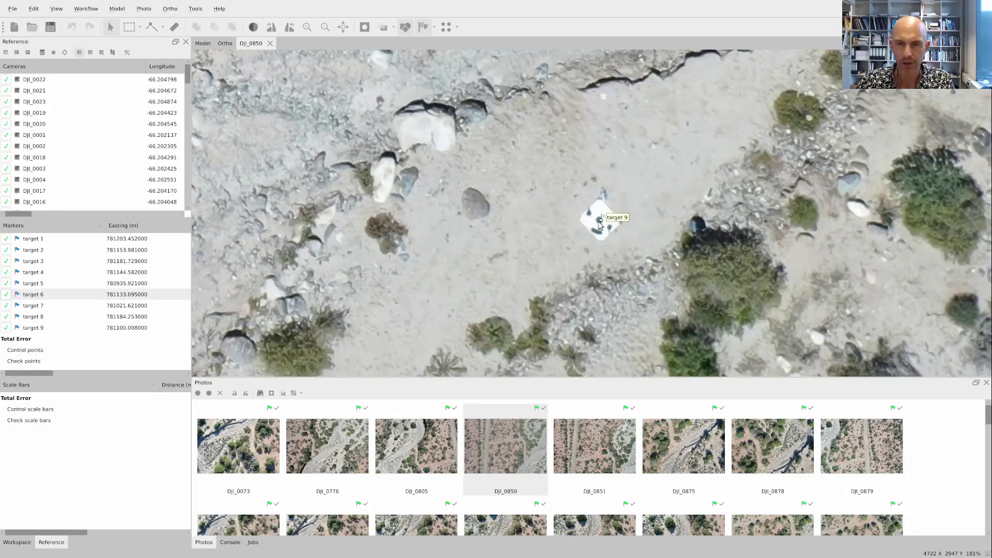
scroll(601, 222, "up", 4)
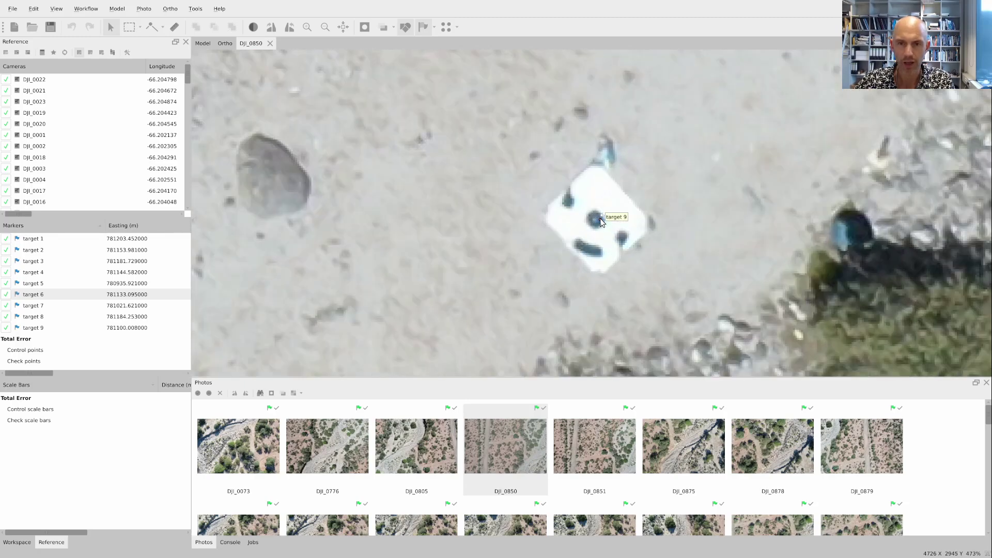
left_click_drag(601, 223, 595, 220)
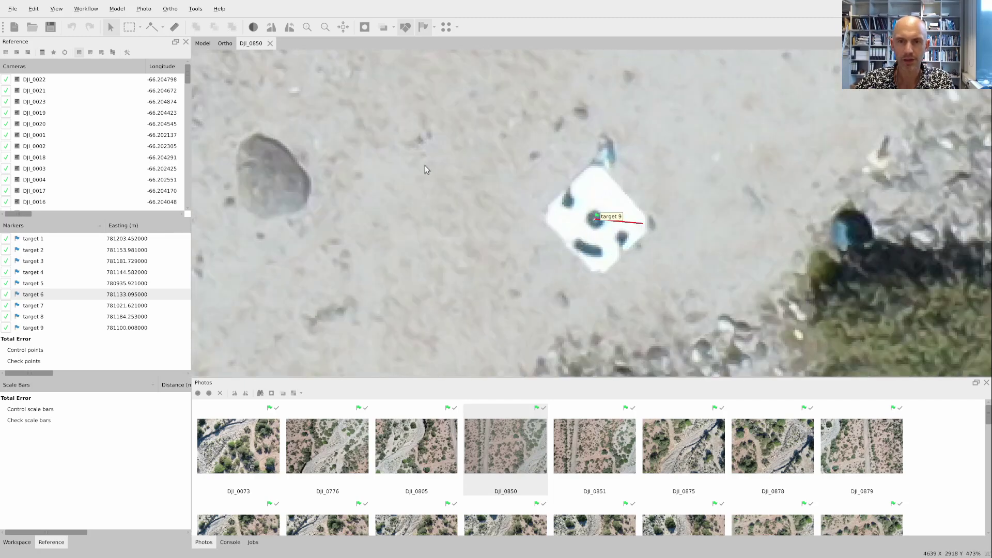
- Check the target 6 marker in photo DJI_0850 and place the target 2 marker on the centre of its ground target
scroll(425, 169, "down", 9)
left_click_drag(368, 104, 546, 333)
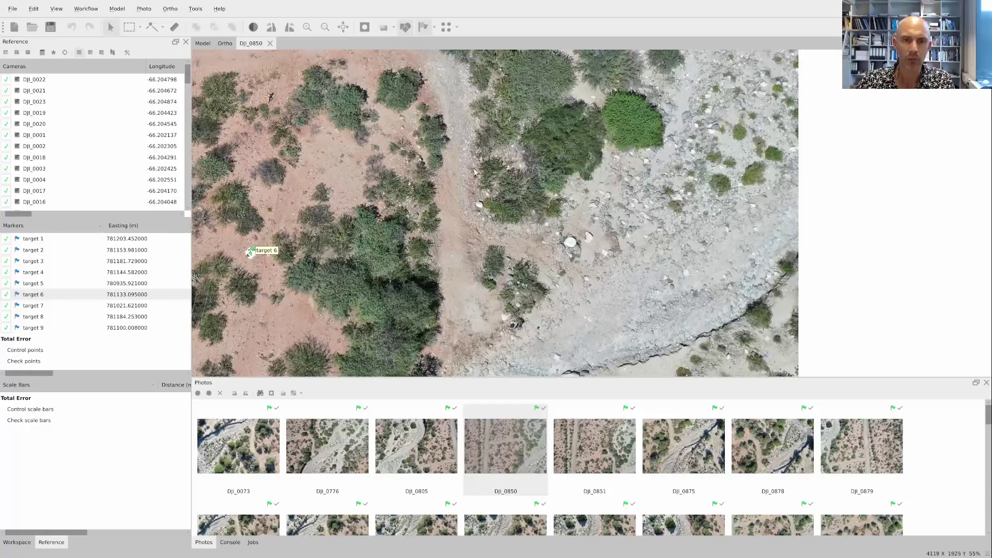
left_click_drag(252, 264, 382, 278)
scroll(382, 279, "up", 9)
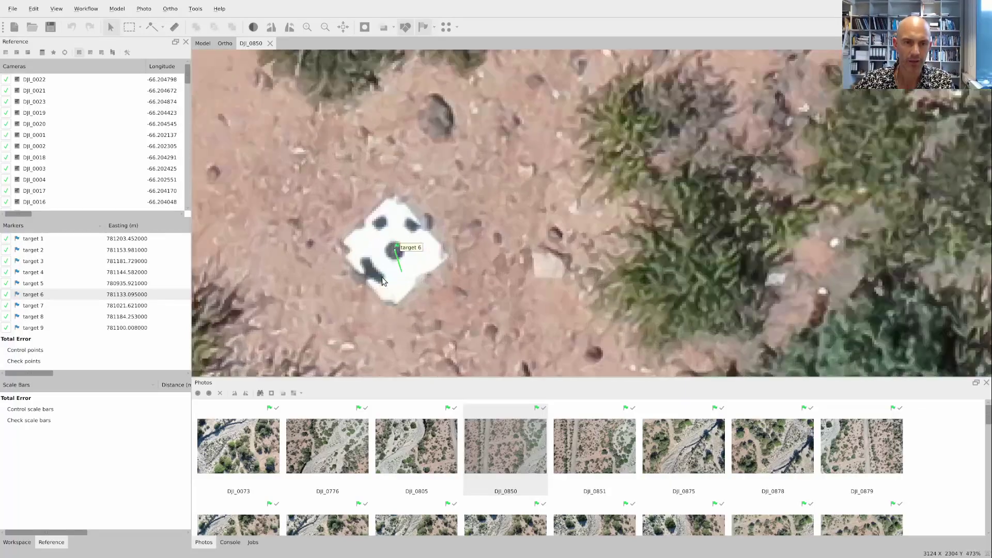
scroll(601, 295, "down", 13)
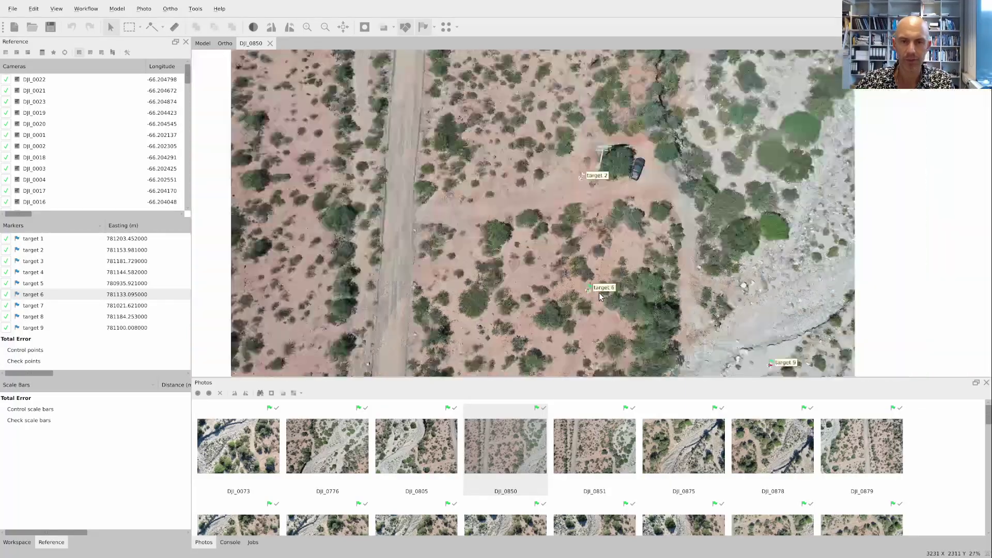
scroll(586, 204, "up", 12)
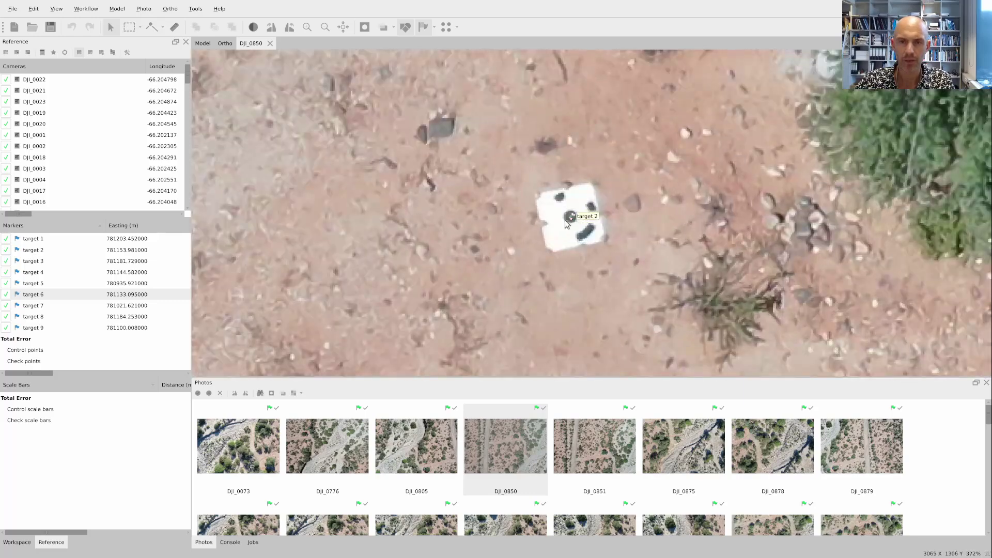
left_click_drag(572, 219, 570, 217)
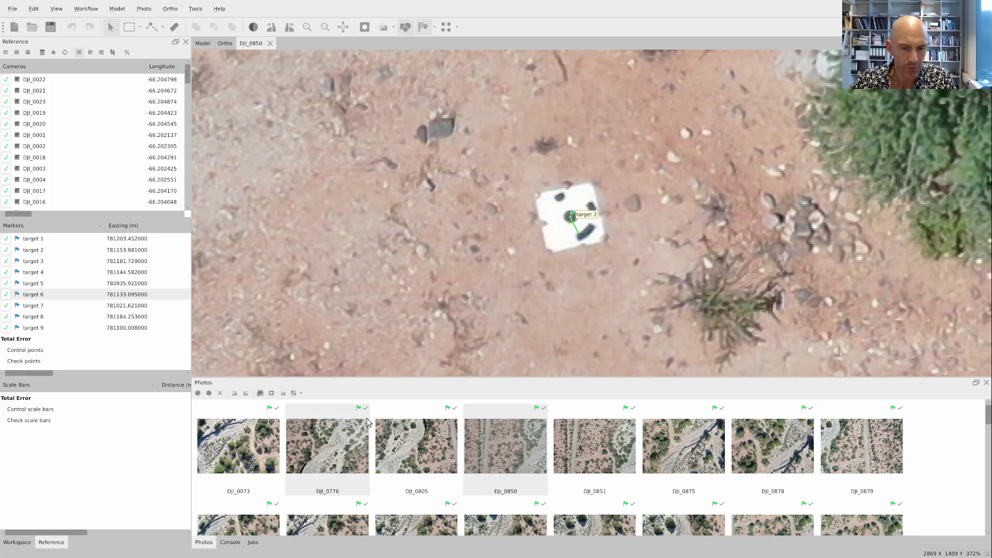
- Open photo DJI_0979, inspect its target 6 marker placement, and review the markers' errors and projections in the reference data
scroll(574, 456, "down", 5)
scroll(523, 423, "up", 5)
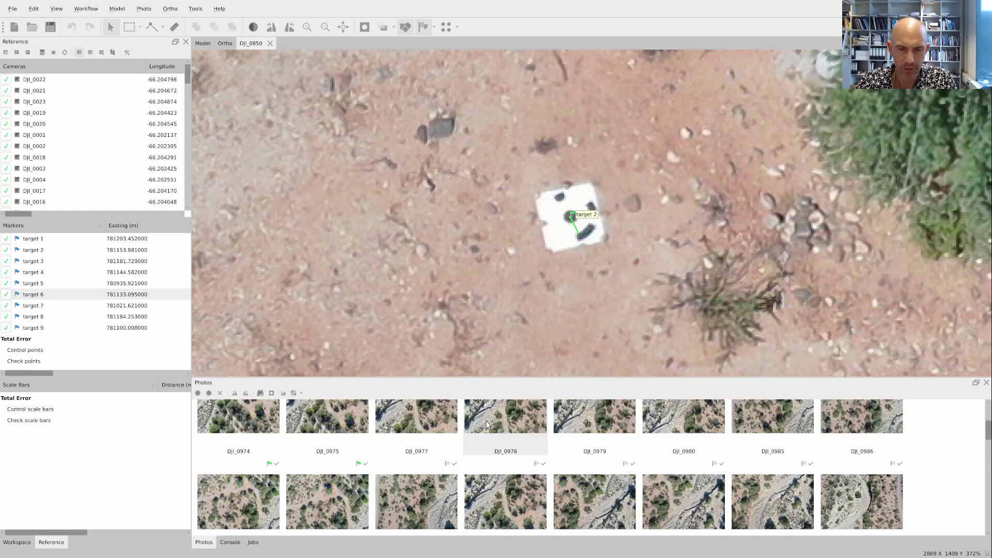
double_click(594, 418)
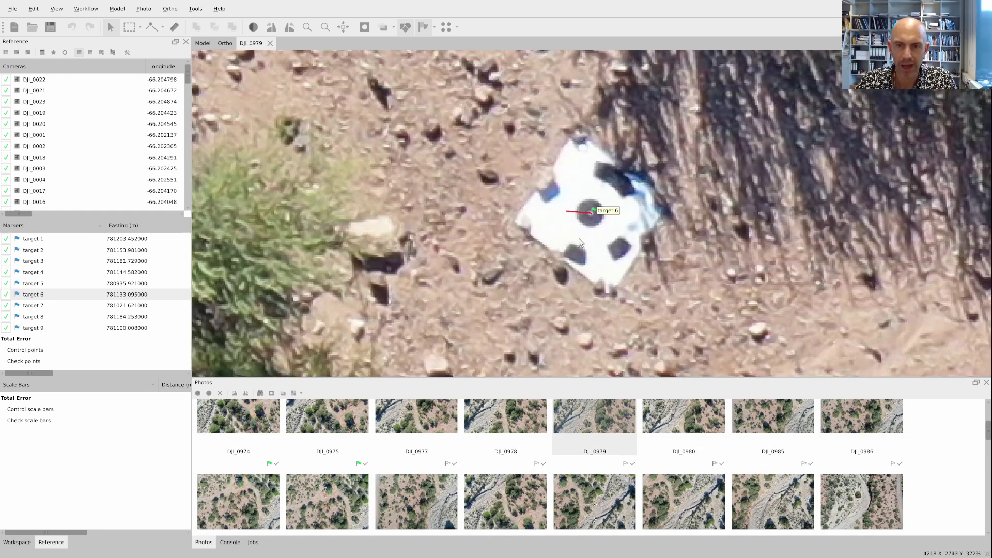
scroll(579, 238, "down", 10)
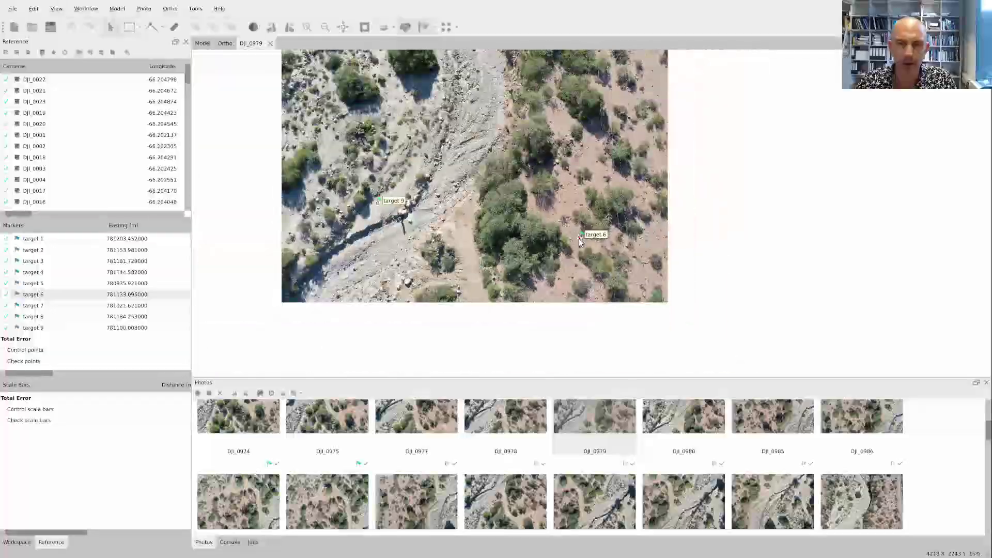
scroll(584, 239, "up", 5)
scroll(595, 240, "down", 4)
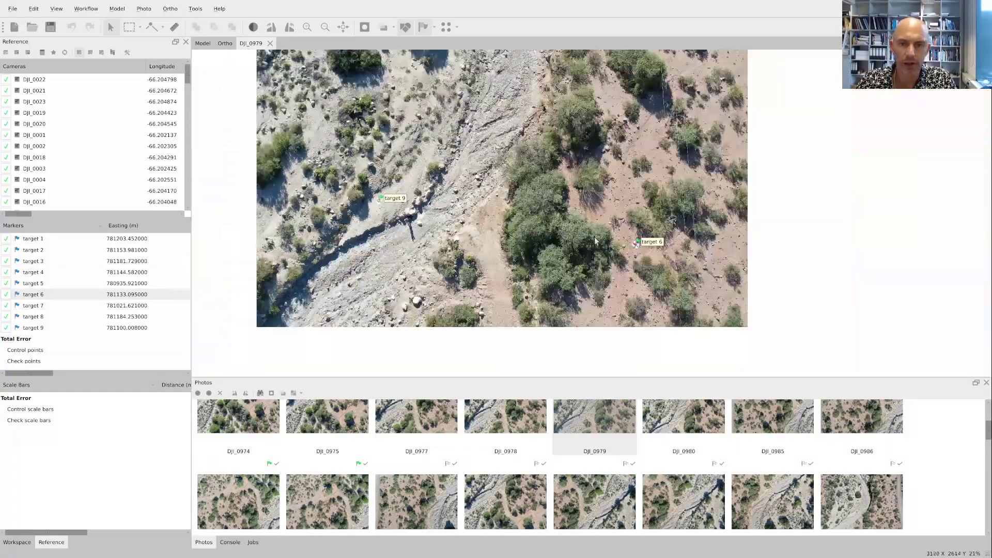
scroll(628, 243, "up", 3)
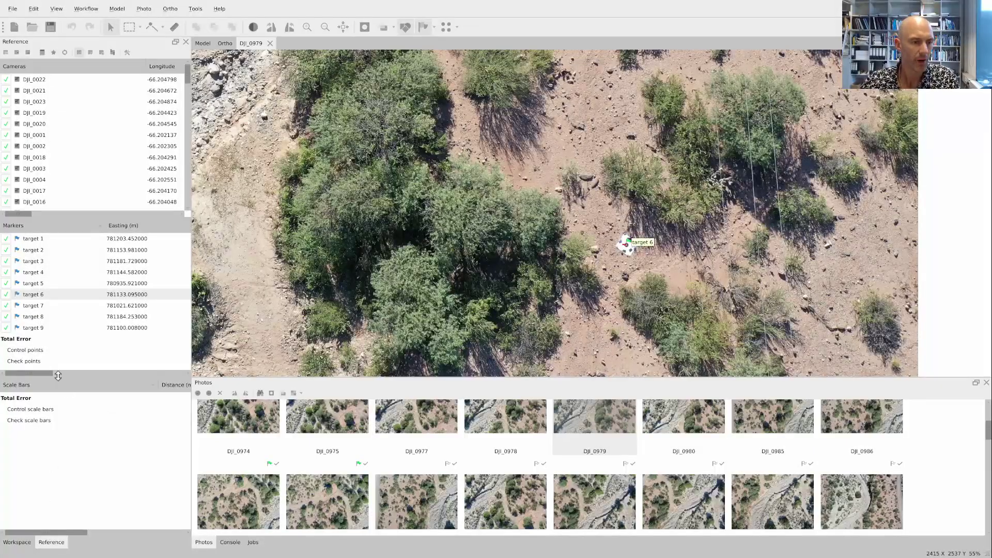
left_click_drag(46, 373, 144, 380)
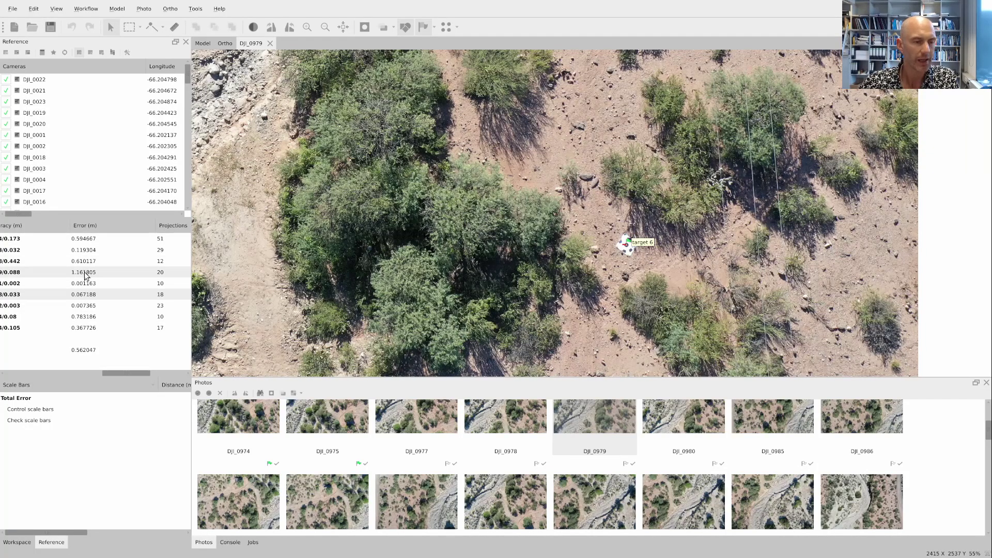
left_click_drag(142, 373, 41, 369)
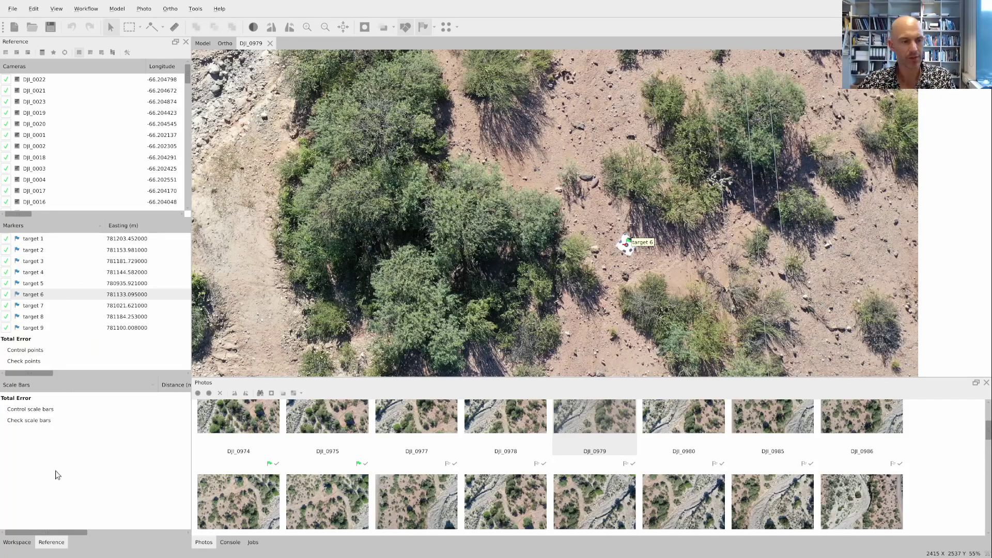
- Select Chunk 2's tie points by projection accuracy at level 20 with Gradual Selection in the model view and delete them
left_click(10, 544)
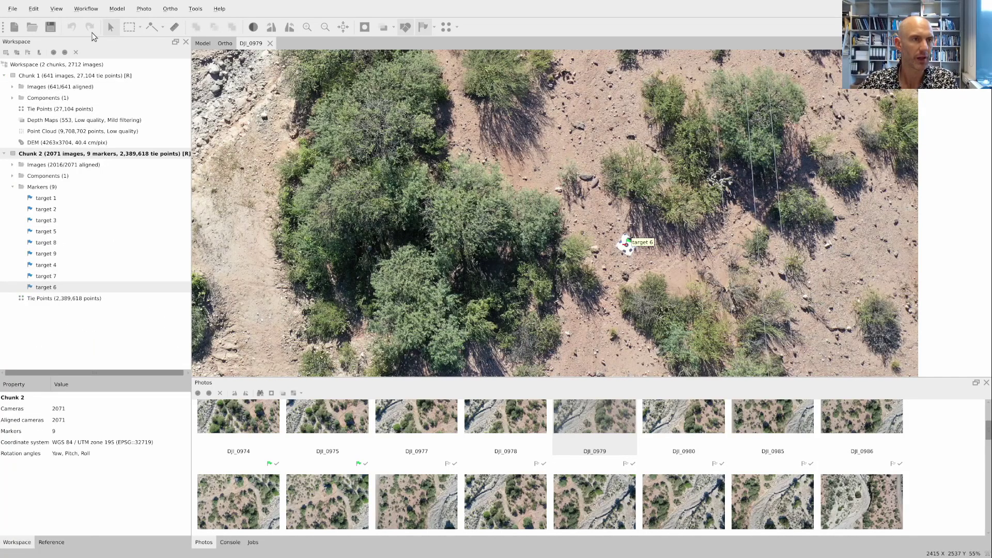
left_click(203, 43)
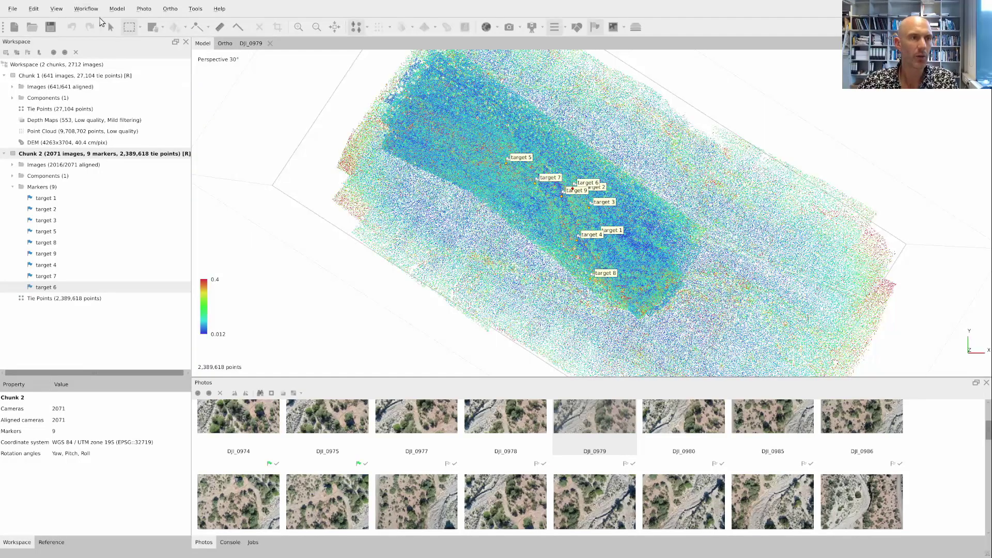
left_click(116, 9)
left_click(139, 85)
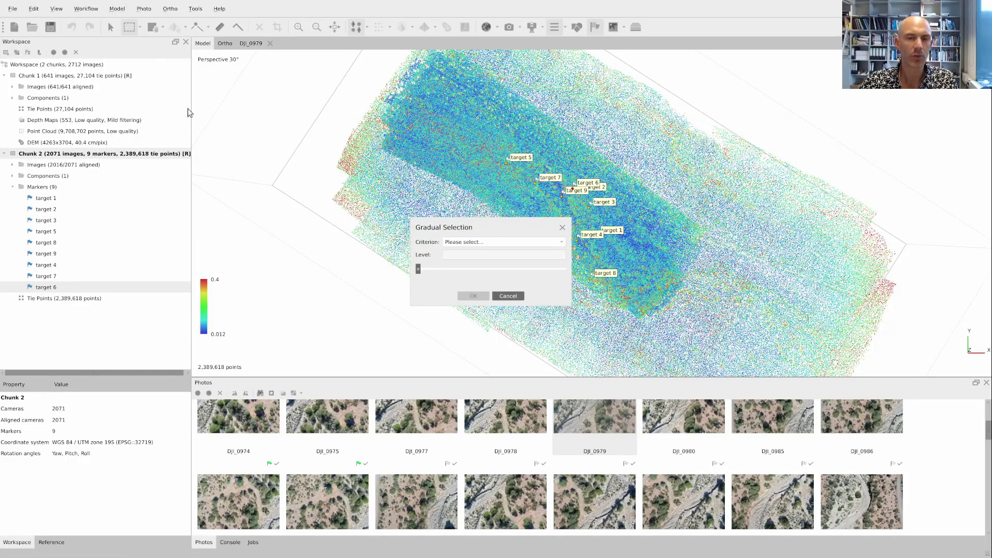
left_click(482, 242)
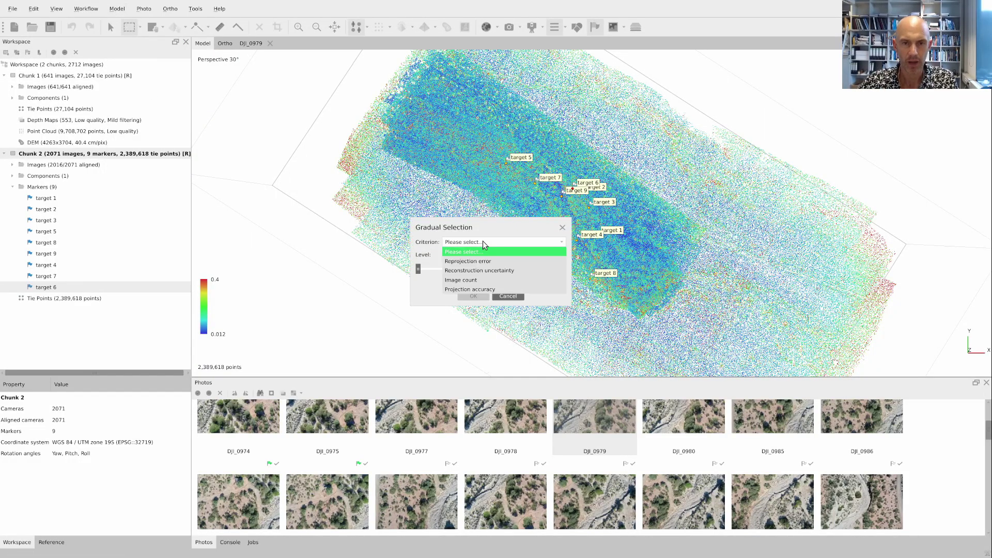
left_click(488, 289)
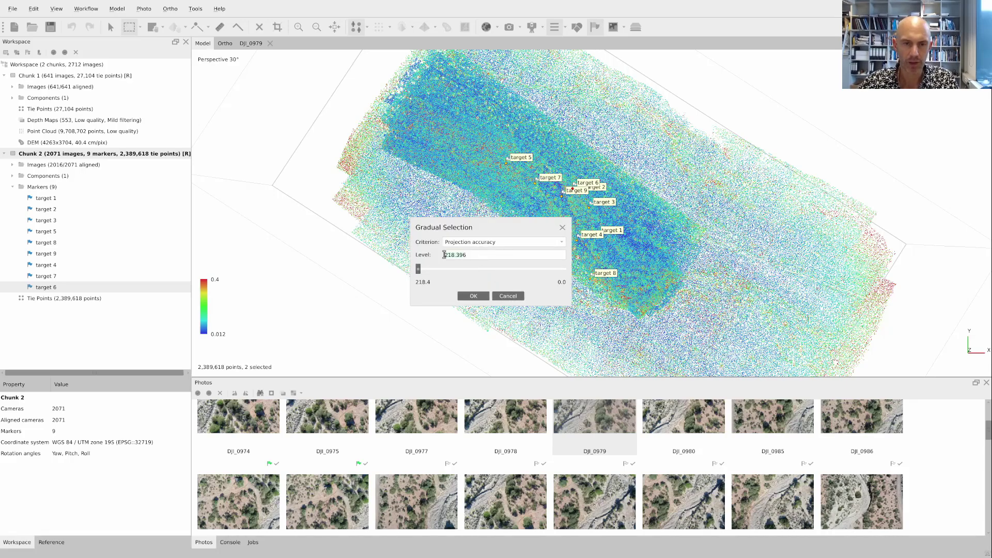
type("20")
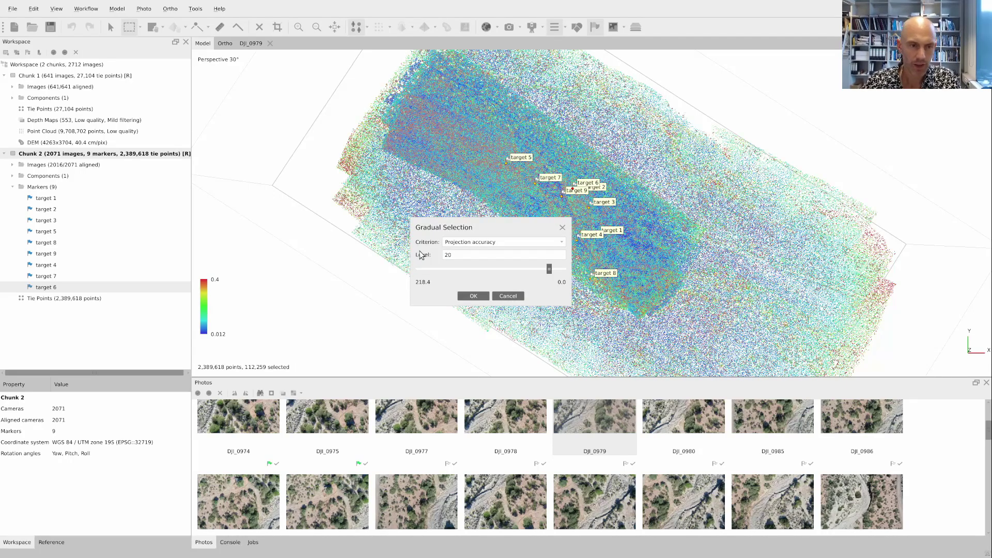
left_click(480, 293)
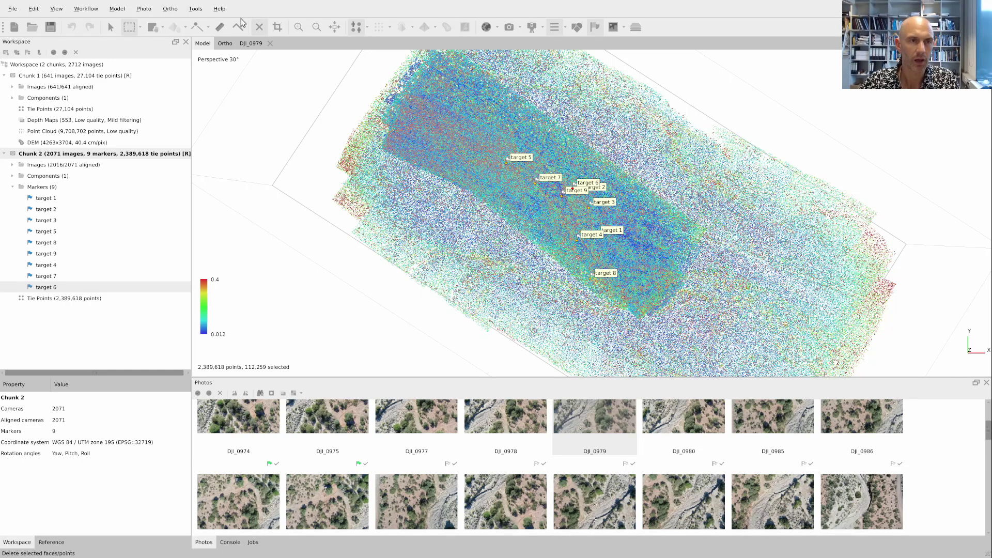
key("Delete")
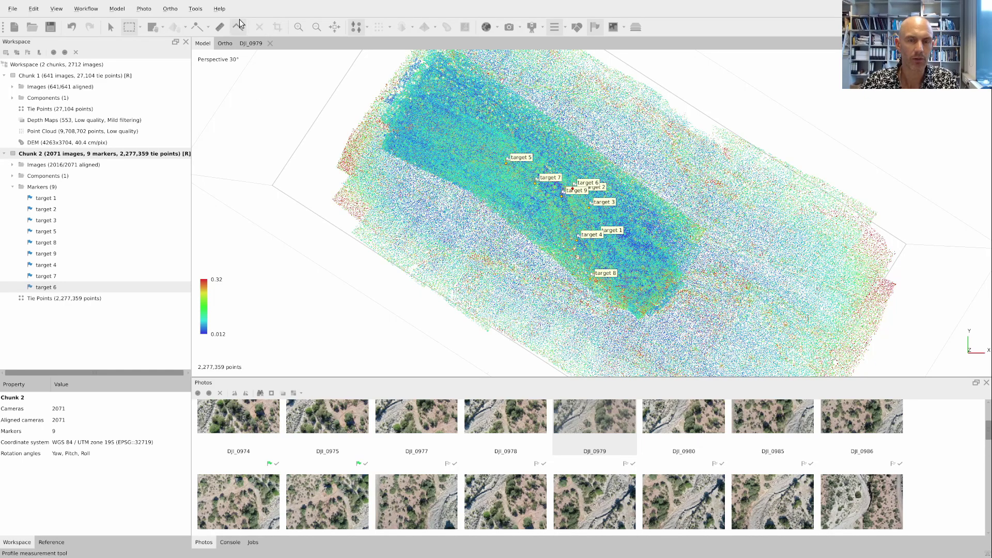
- Select the tie points by reconstruction uncertainty at level 15 with Gradual Selection and delete them
left_click(117, 8)
left_click(144, 83)
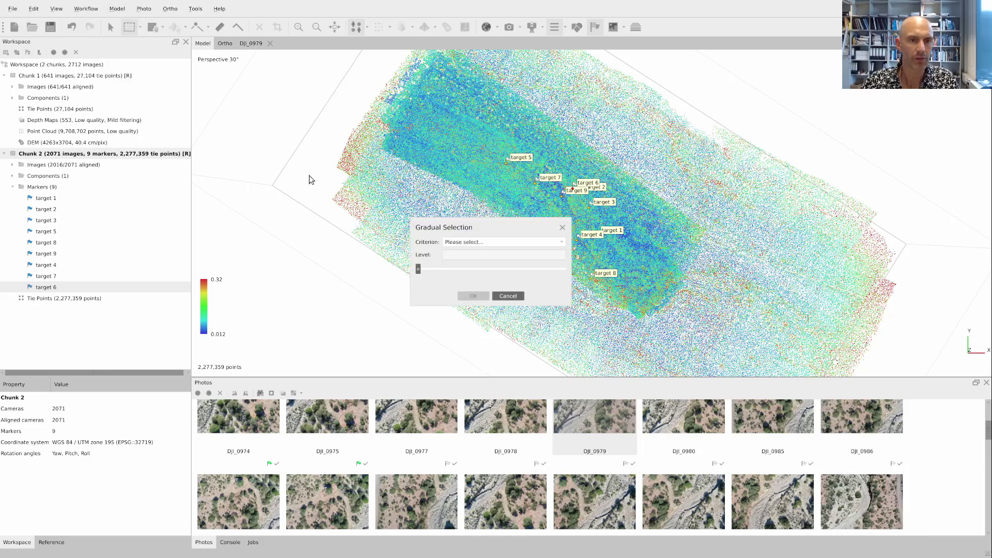
left_click(467, 243)
left_click(473, 269)
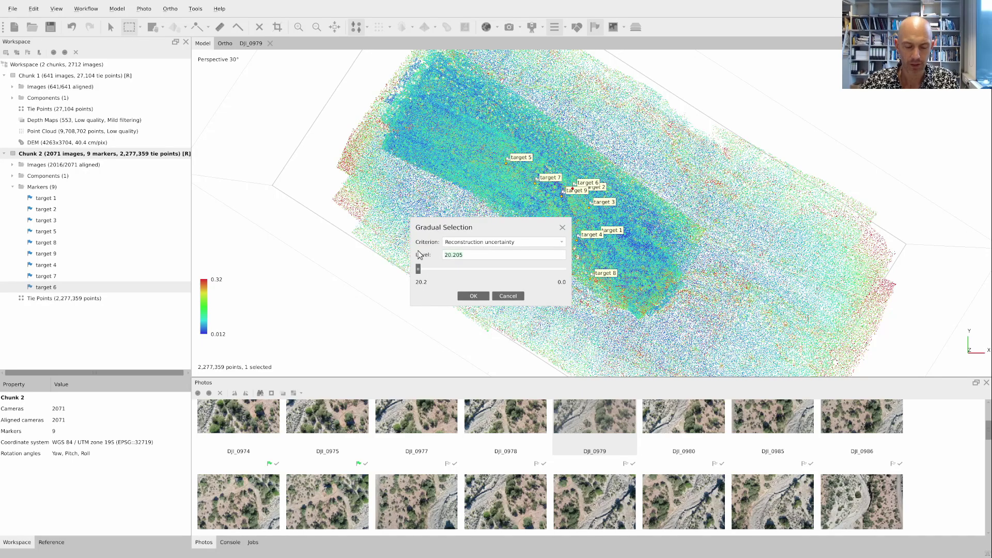
type("15")
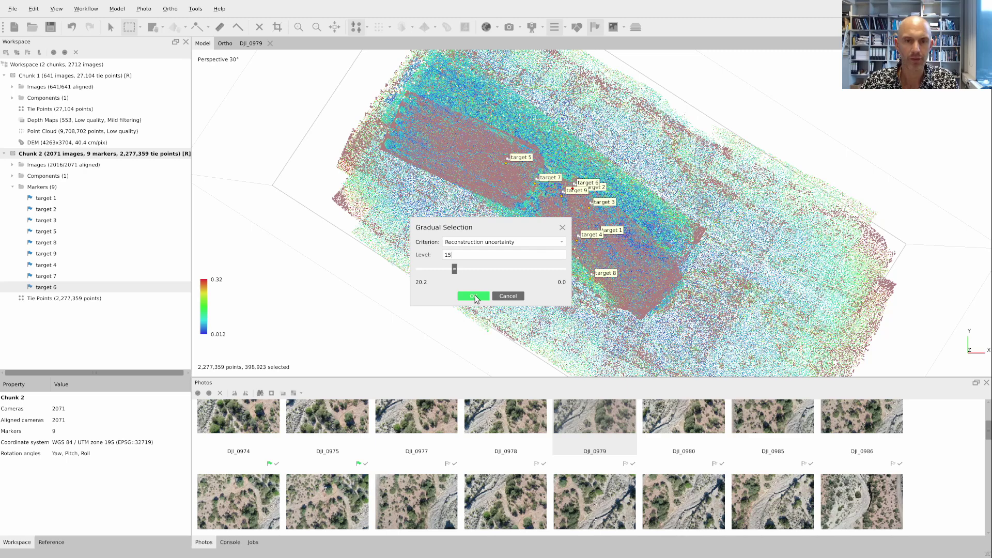
left_click(473, 297)
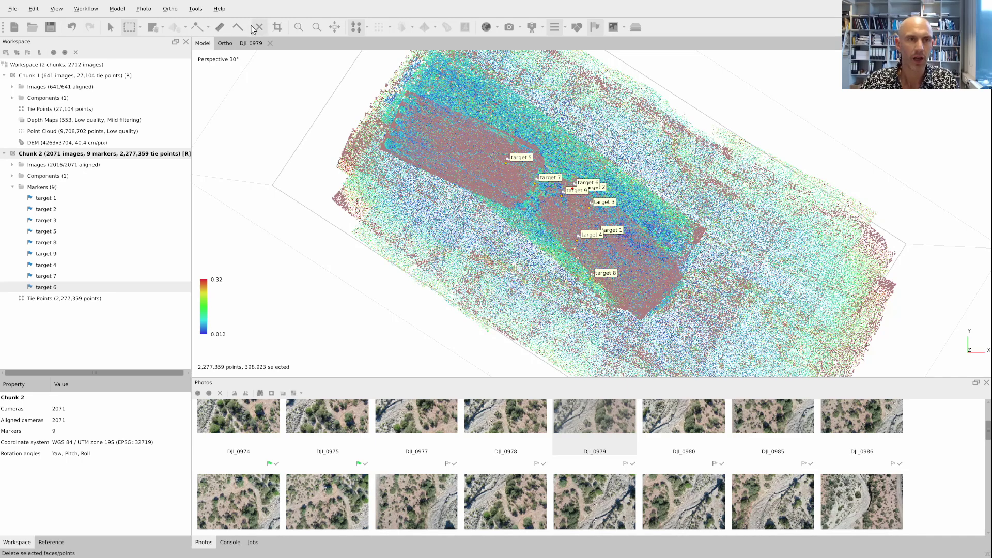
left_click(253, 31)
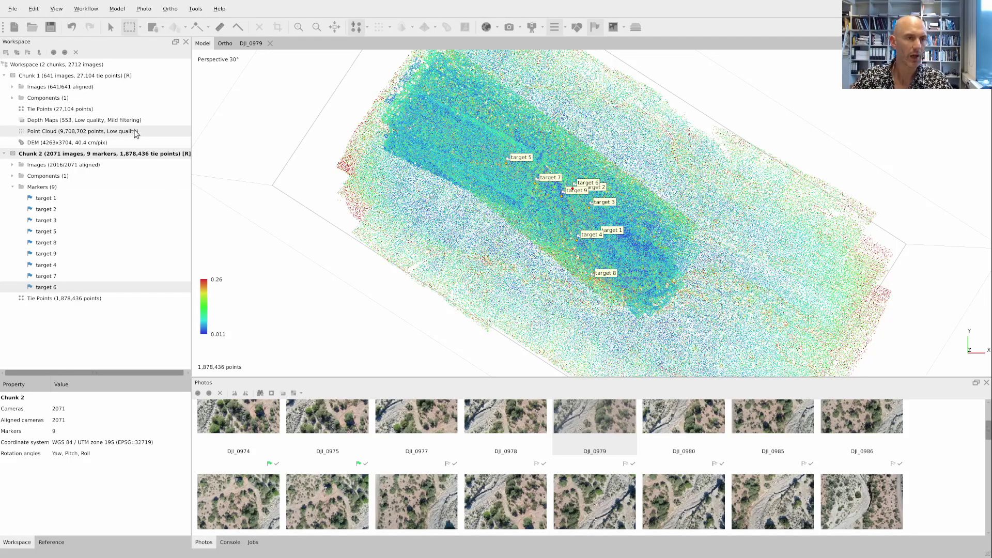
- Re-optimize Chunk 2's cameras on the reduced tie points, fitting f, cx, cy, k1–k3, p1 and p2, and show the processing details
right_click(133, 155)
mouse_move(188, 274)
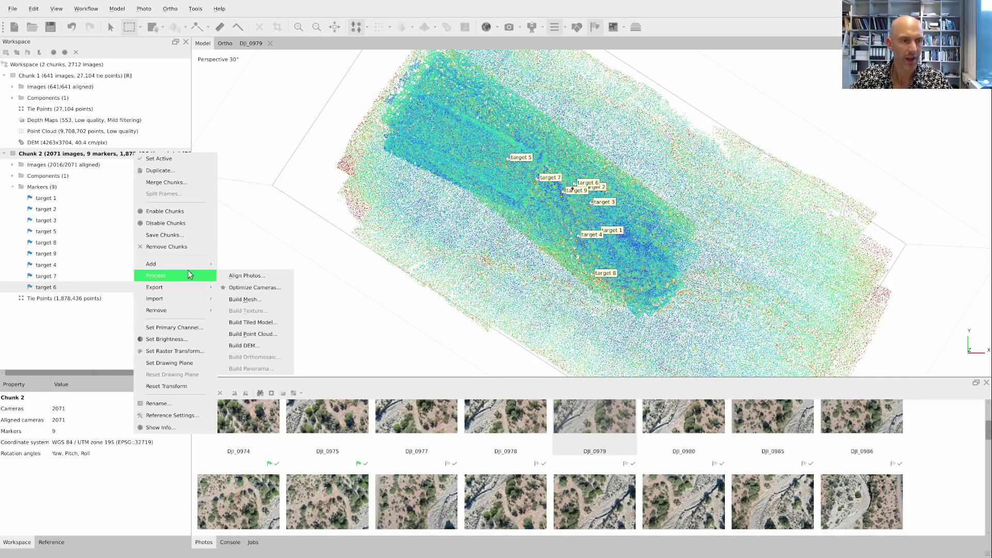
left_click(255, 288)
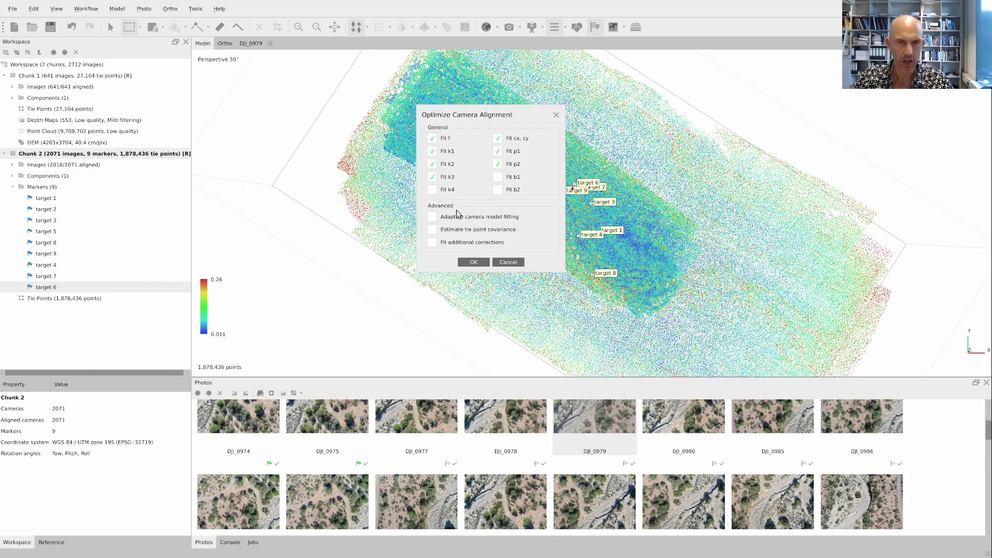
left_click(473, 260)
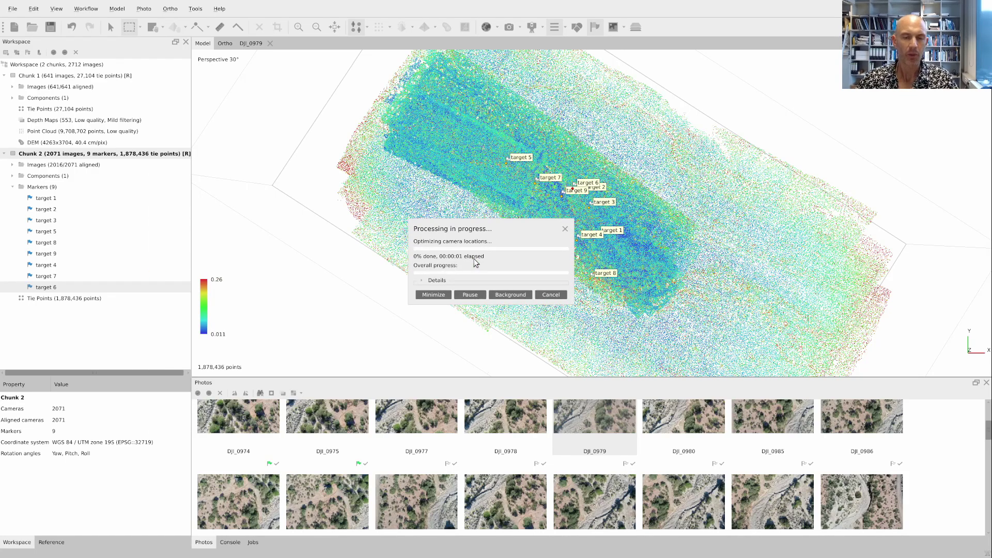
left_click(423, 280)
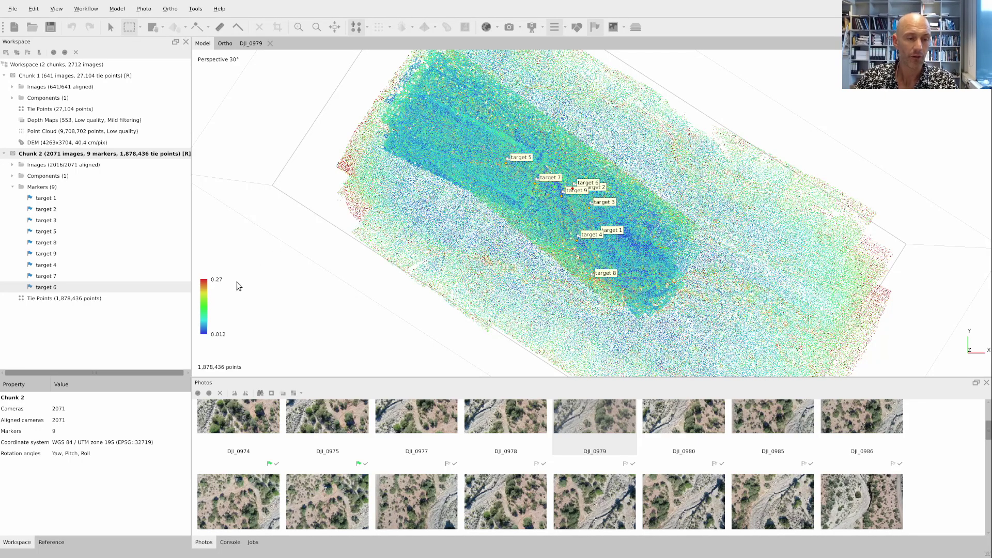
- View the tie point matches between photos DJI_0001 and DJI_0002, moving the Matches window to clear space around it
left_click(195, 9)
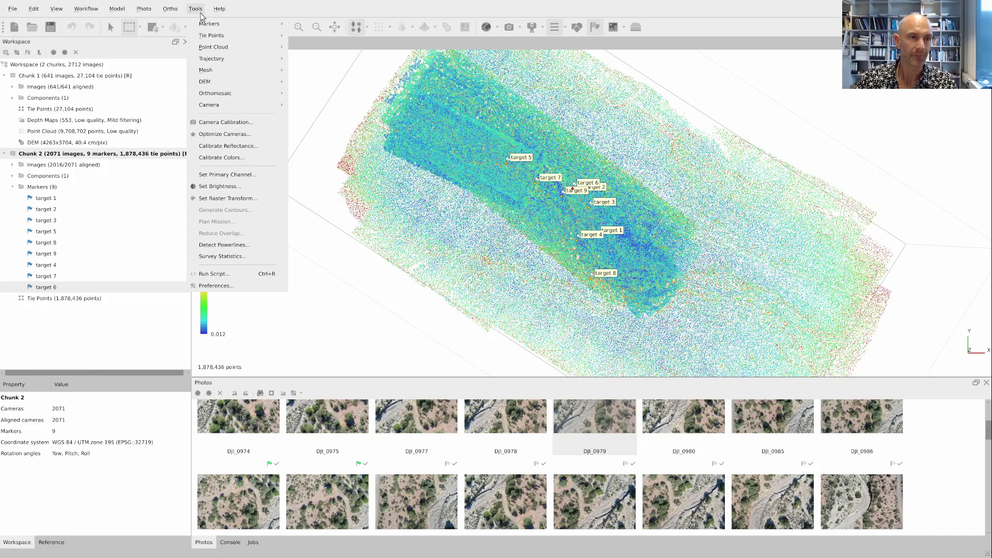
mouse_move(208, 36)
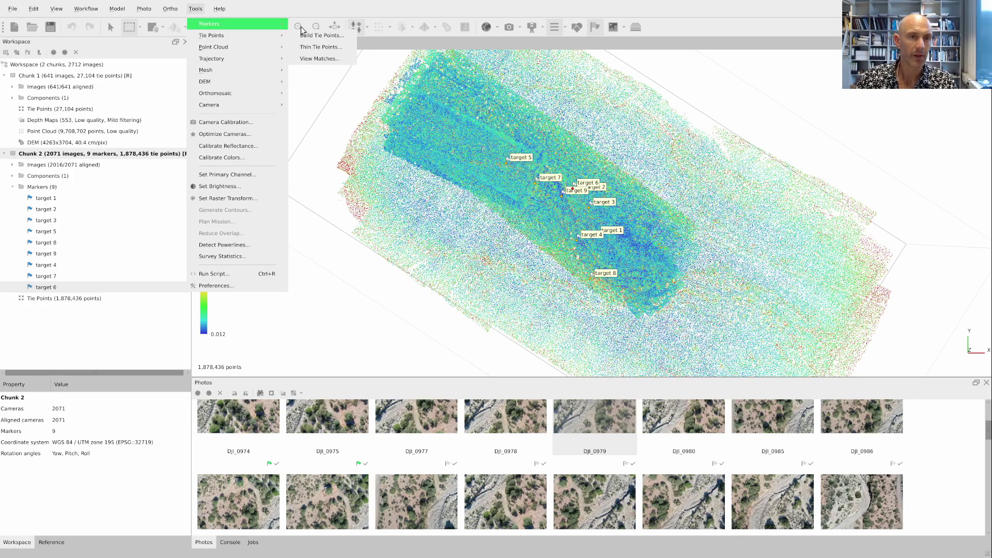
left_click(338, 58)
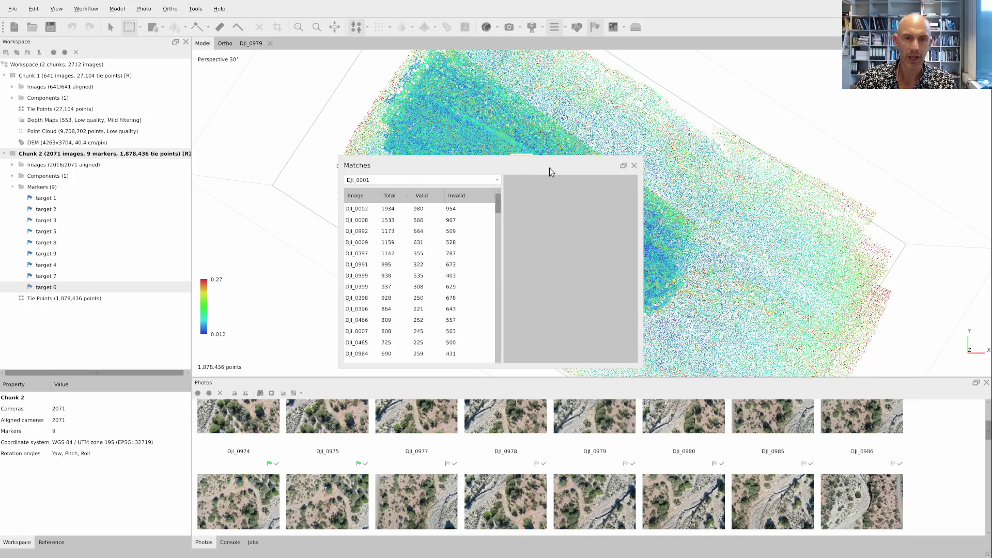
left_click_drag(550, 168, 779, 156)
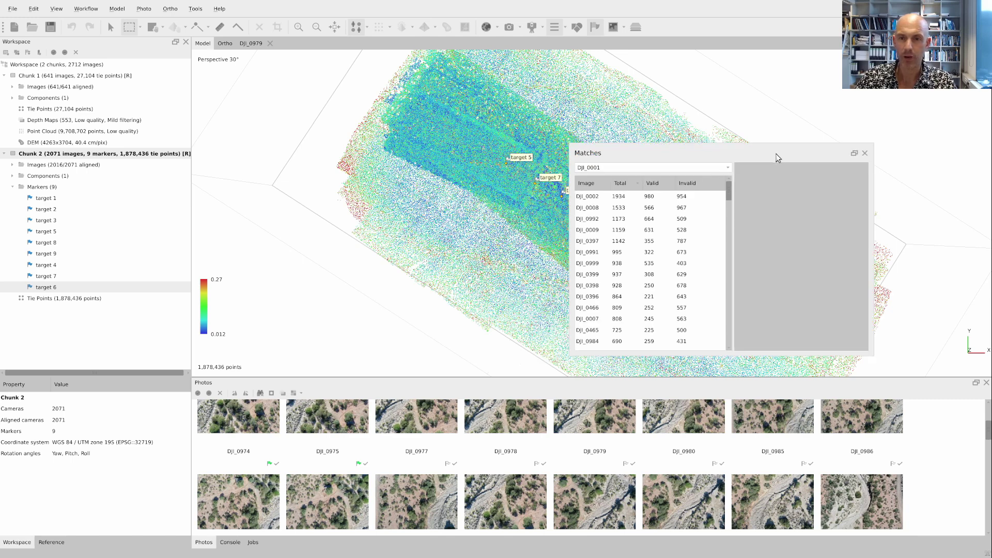
left_click(593, 200)
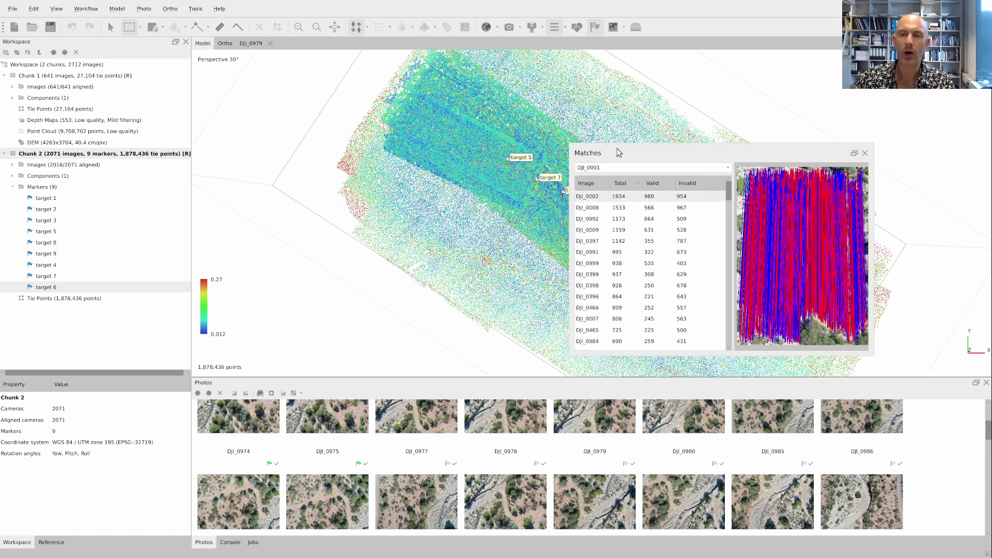
left_click_drag(618, 152, 593, 110)
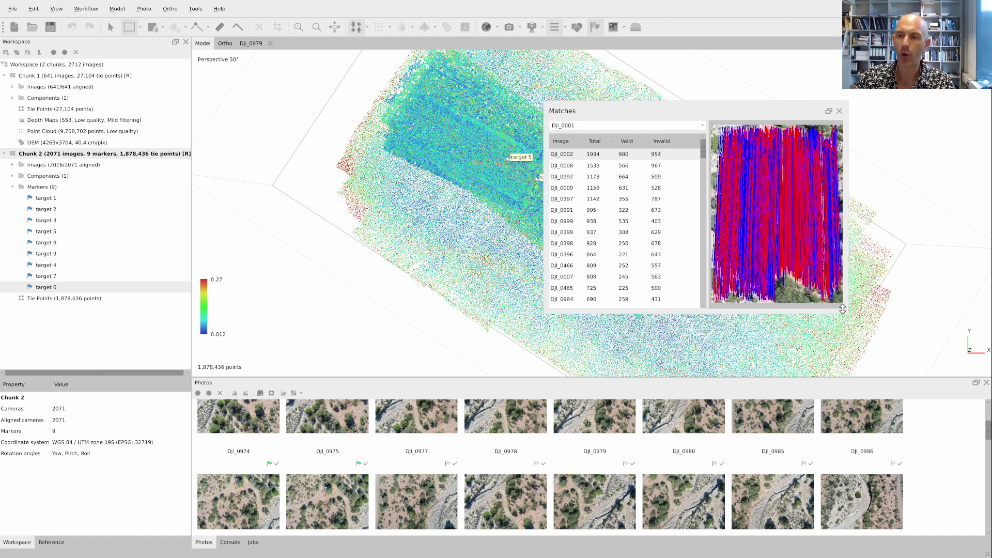
- Enlarge the Matches window, inspect DJI_0001's matches with DJI_0002, DJI_0008, DJI_0992 and DJI_0009, and close the window
left_click_drag(844, 310, 969, 465)
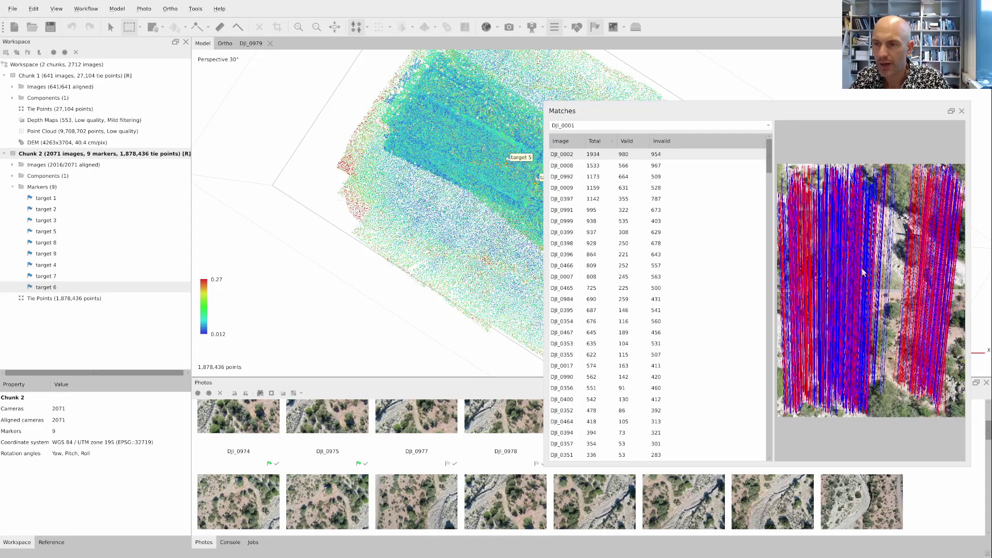
scroll(925, 283, "up", 2)
scroll(883, 354, "up", 5)
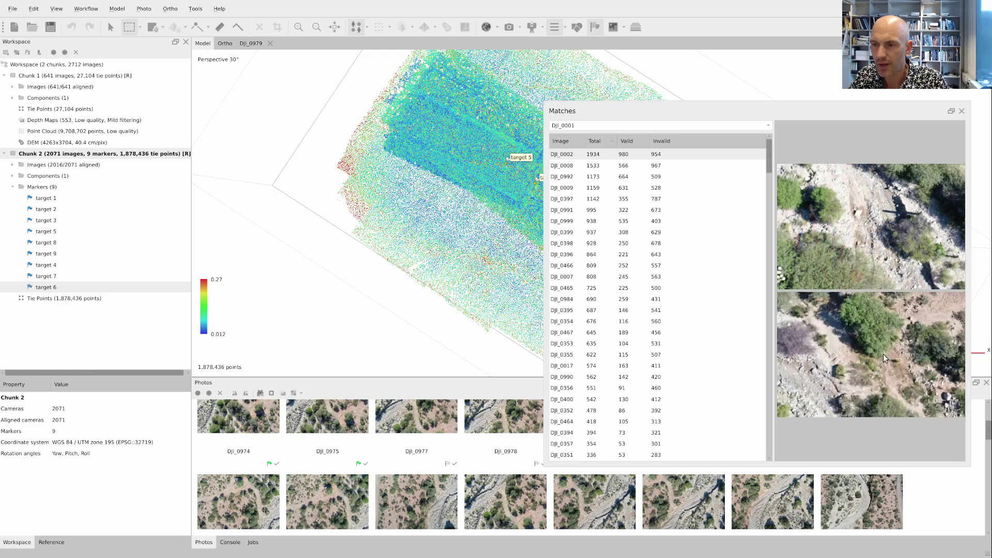
scroll(882, 354, "down", 3)
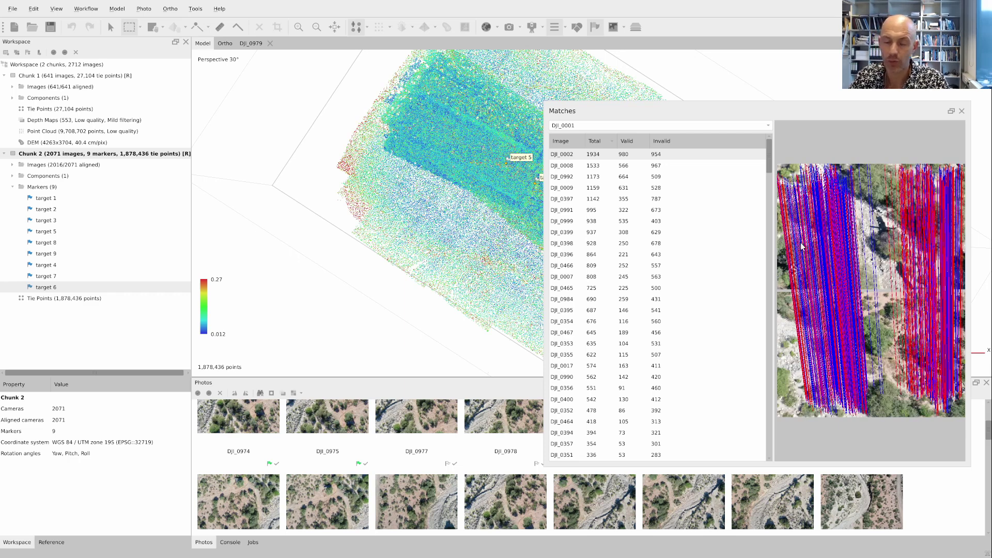
left_click(652, 165)
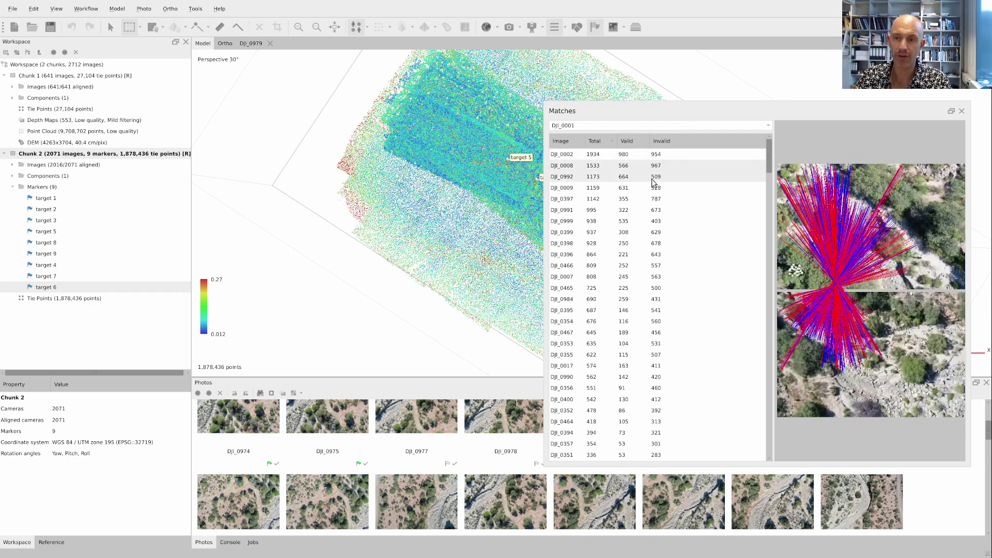
left_click(653, 178)
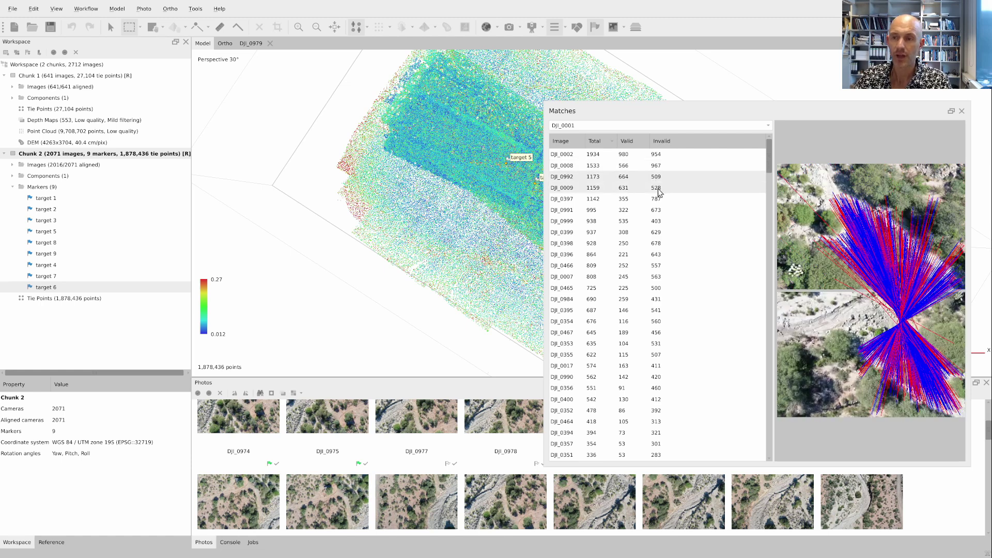
left_click(658, 189)
left_click(962, 109)
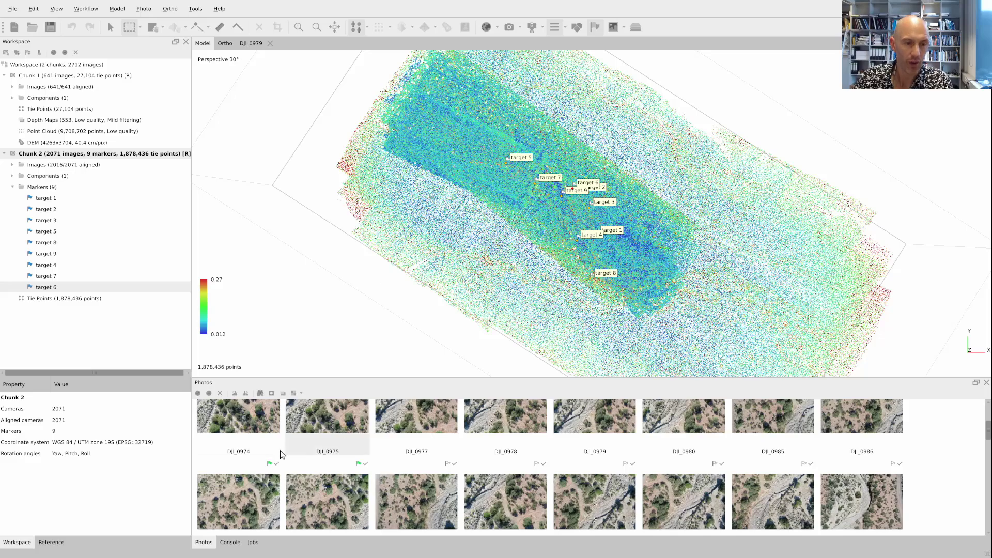
- Open photo DJI_0974 and bring the full image with its target 6 and target 2 markers into view
double_click(253, 417)
scroll(438, 245, "down", 3)
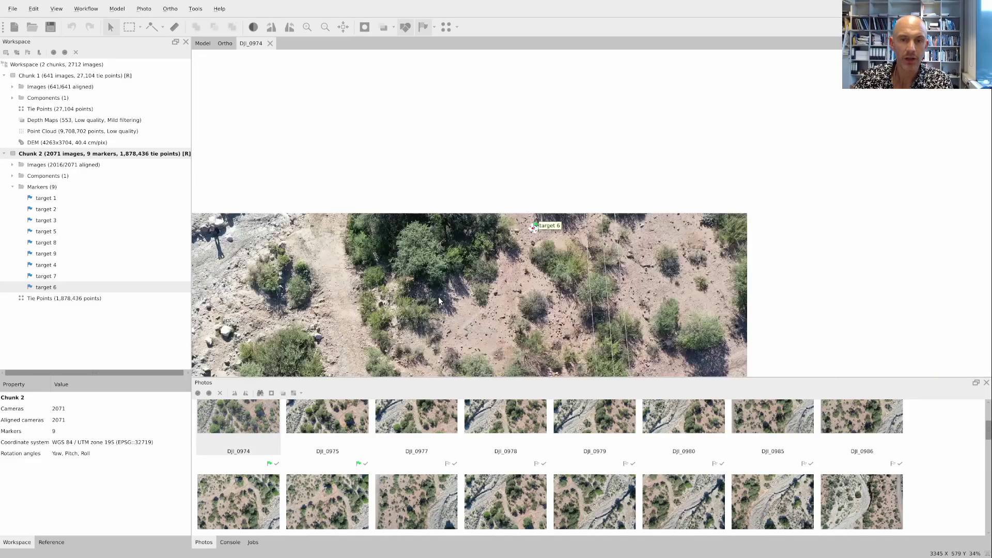
left_click_drag(480, 337, 641, 162)
scroll(643, 165, "down", 3)
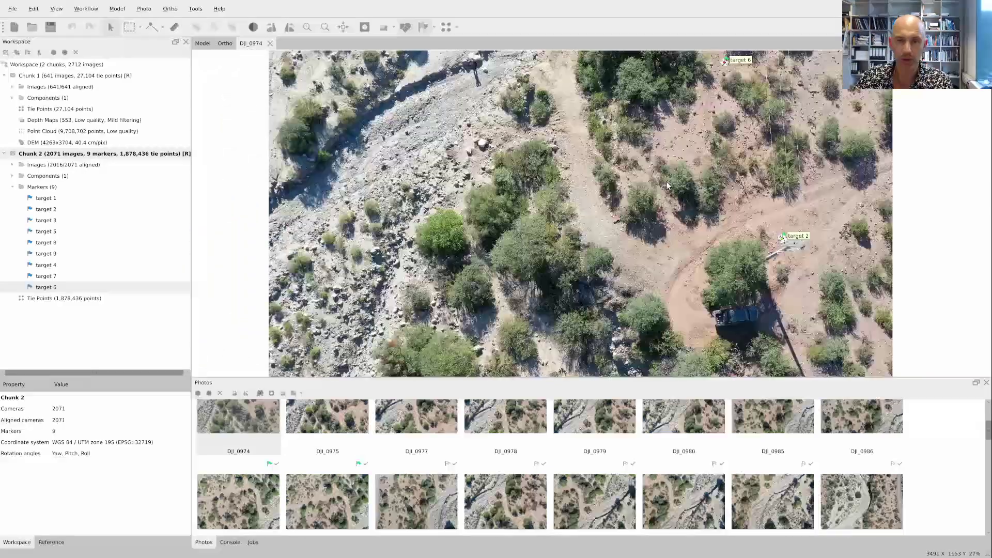
scroll(645, 229, "up", 1)
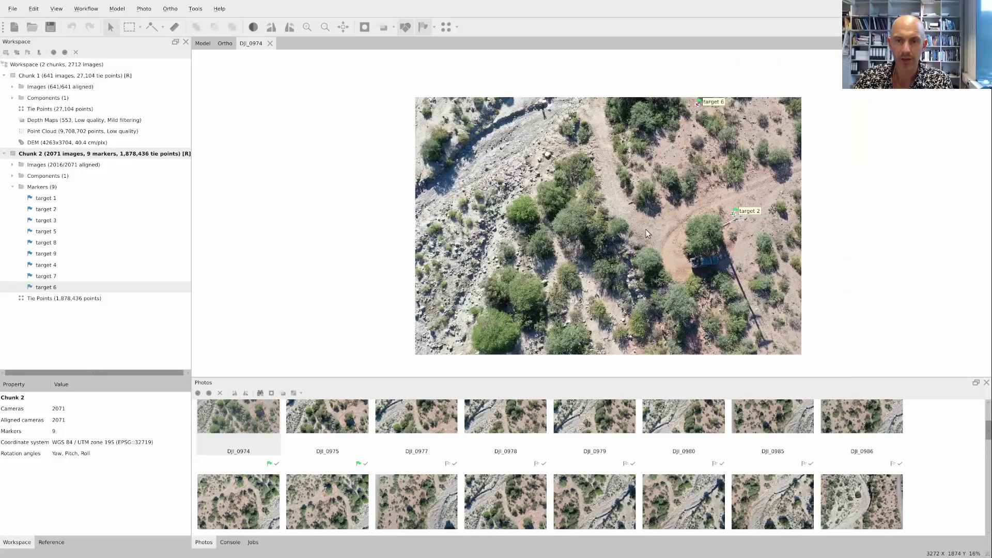
- Show the tie points on photo DJI_0974 and examine their distribution and residuals over vegetation and bare ground
left_click(445, 28)
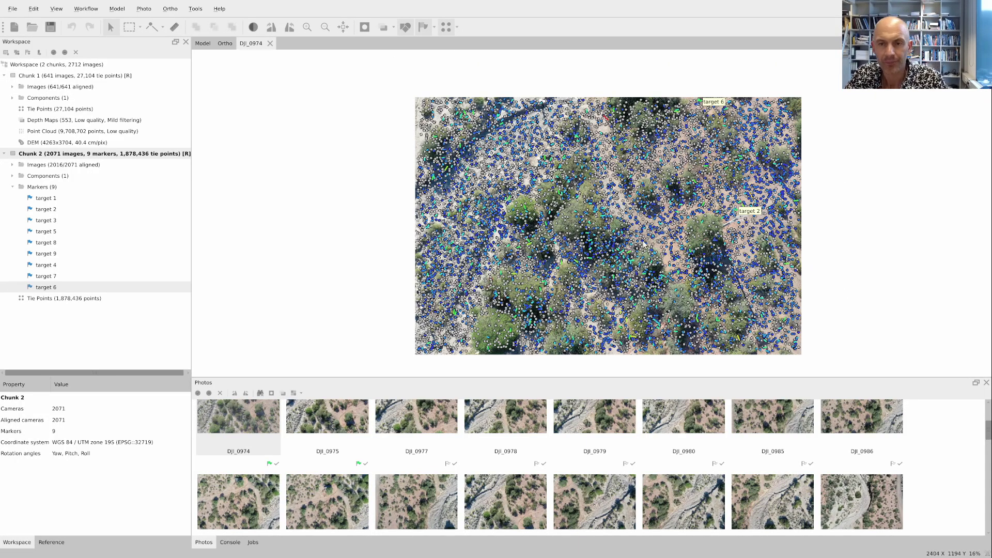
scroll(507, 195, "up", 5)
scroll(508, 196, "down", 1)
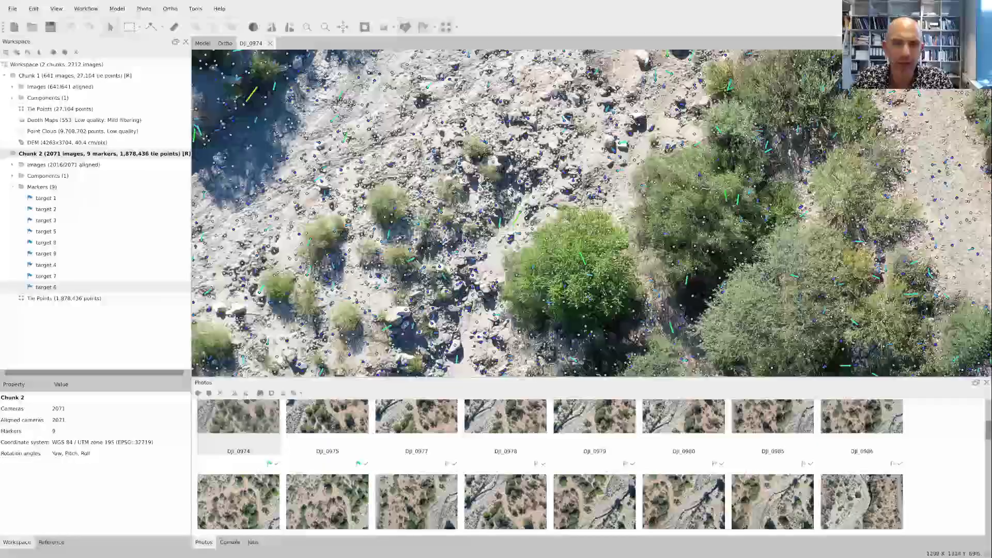
scroll(593, 189, "down", 1)
scroll(593, 189, "down", 3)
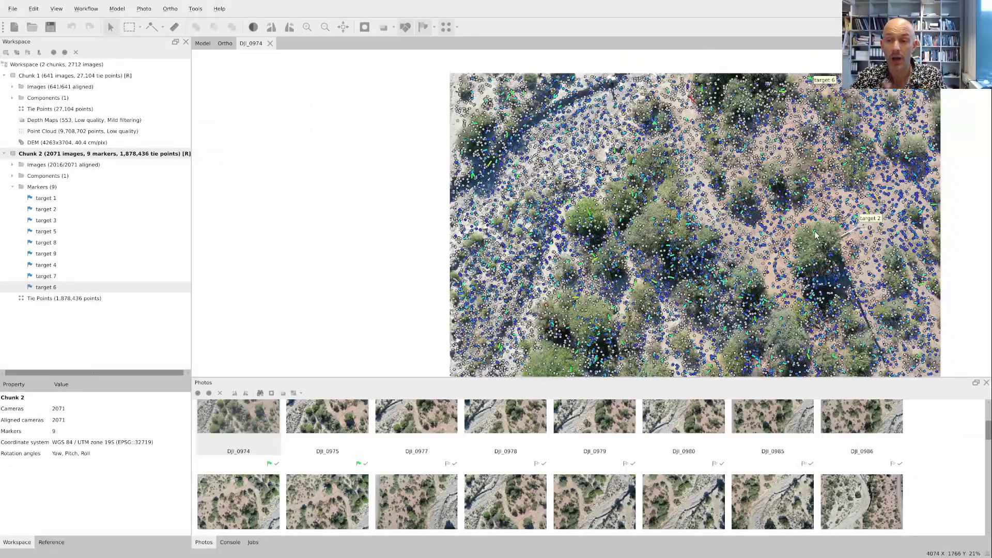
scroll(815, 235, "down", 1)
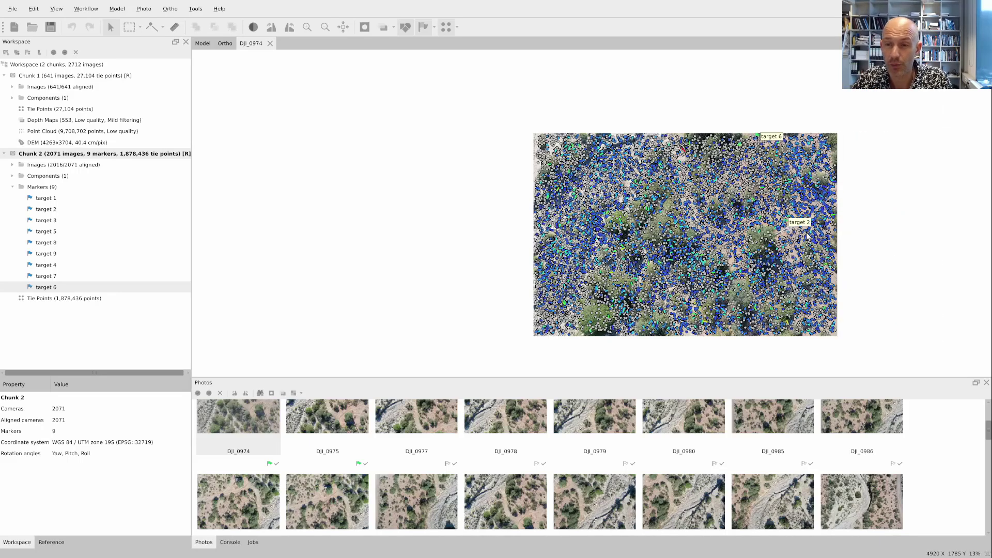
scroll(808, 235, "up", 1)
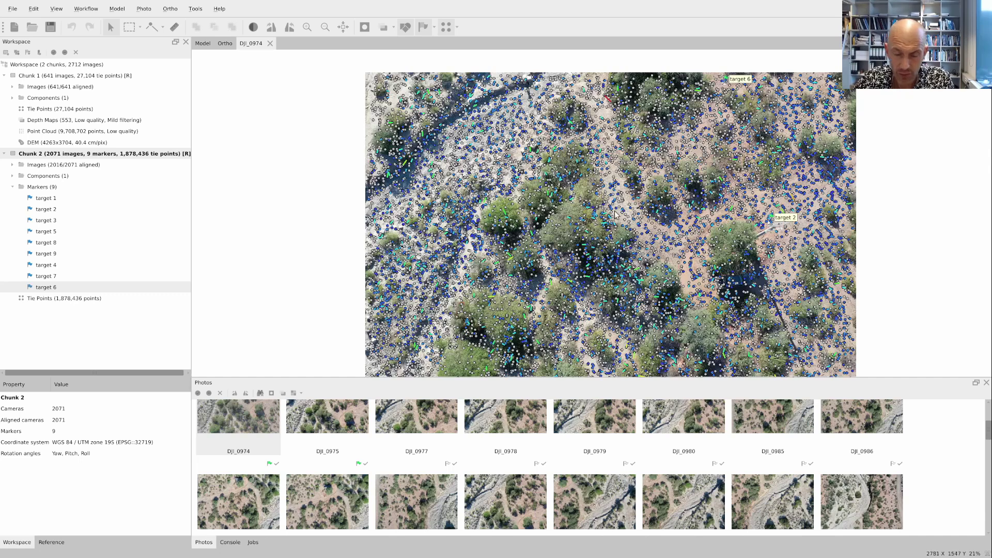
- Generate Chunk 2's survey statistics, review camera overlap, camera locations and connectivity, and close the statistics
left_click(197, 9)
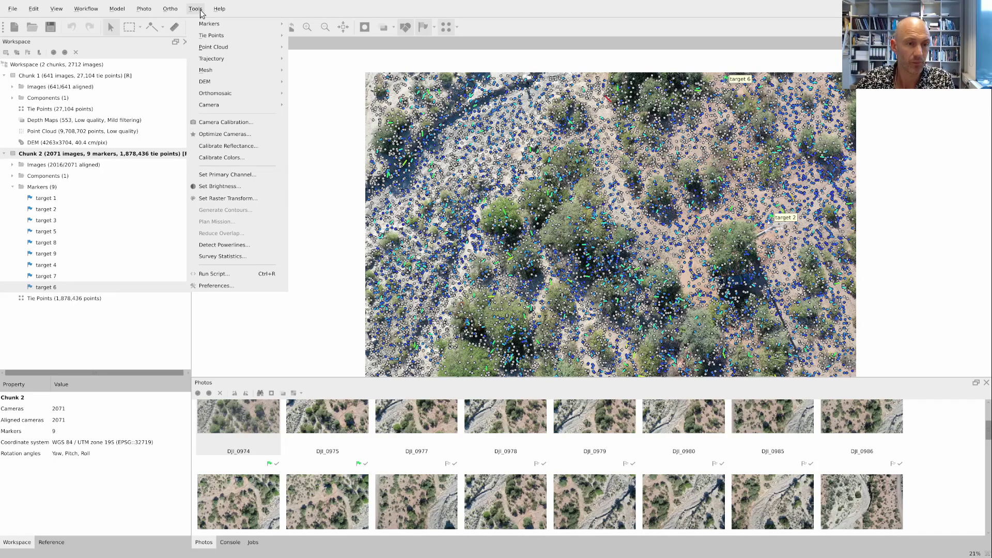
left_click(232, 257)
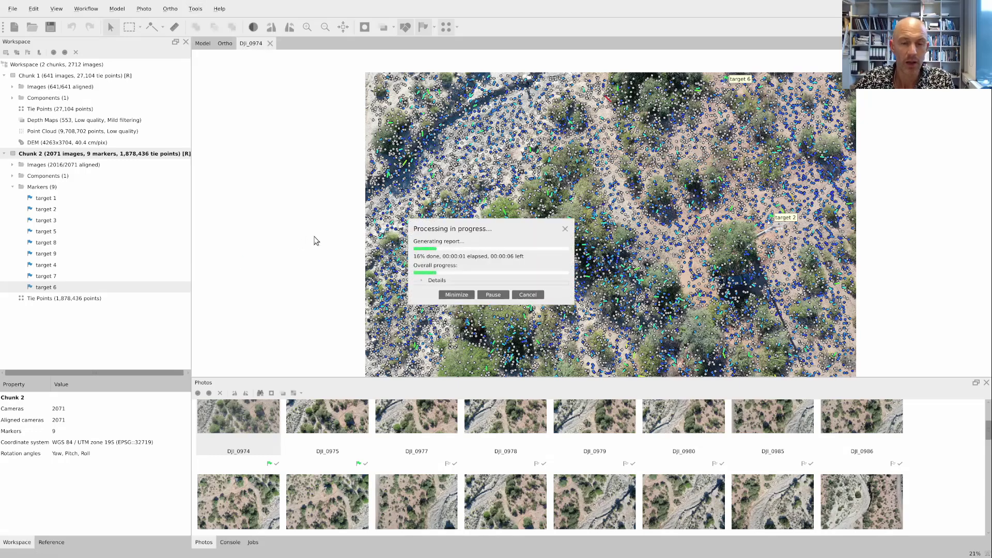
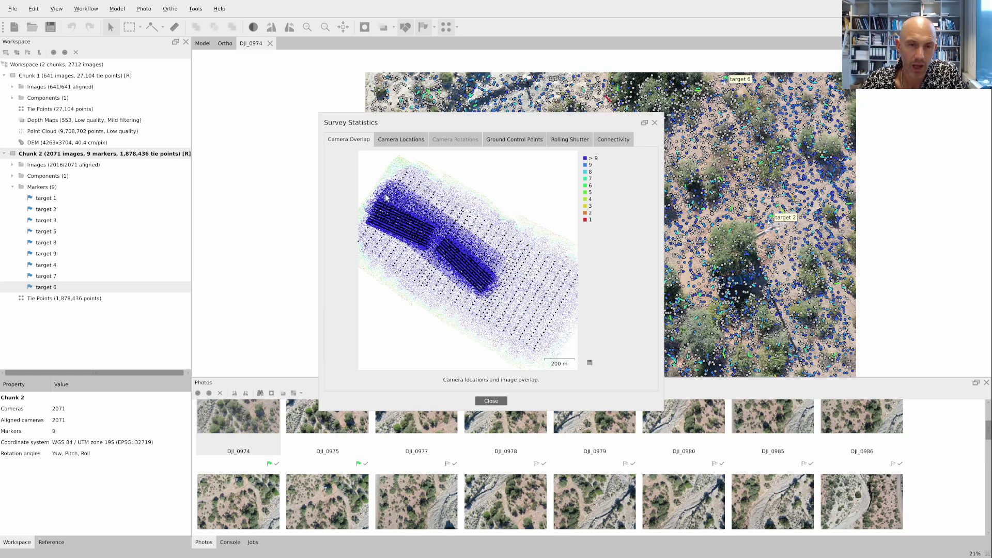
left_click(394, 140)
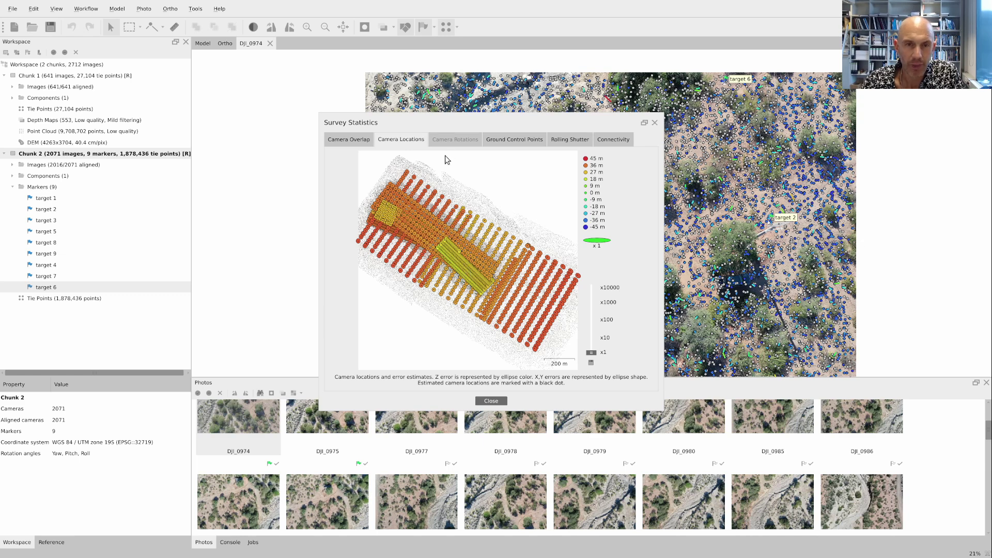
left_click(620, 139)
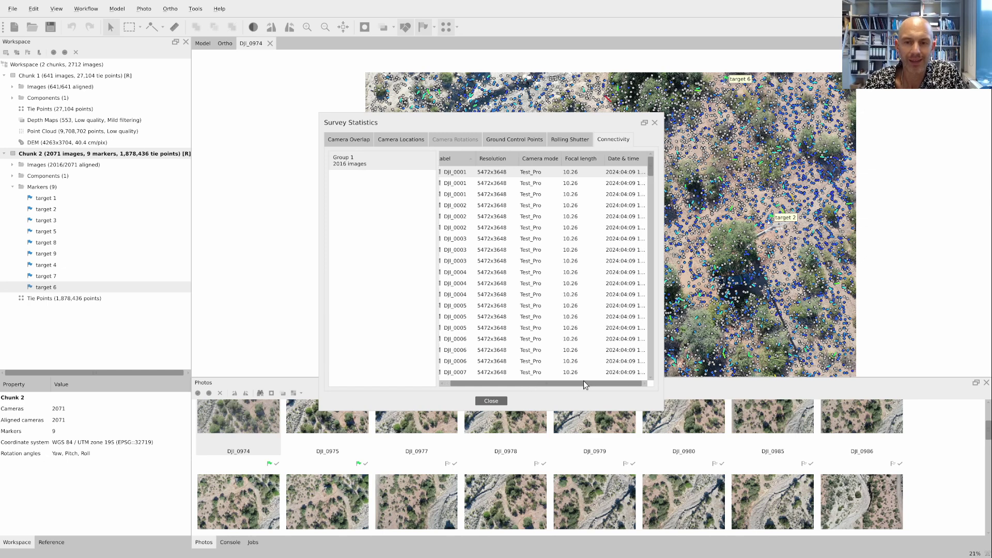
left_click_drag(648, 169, 636, 187)
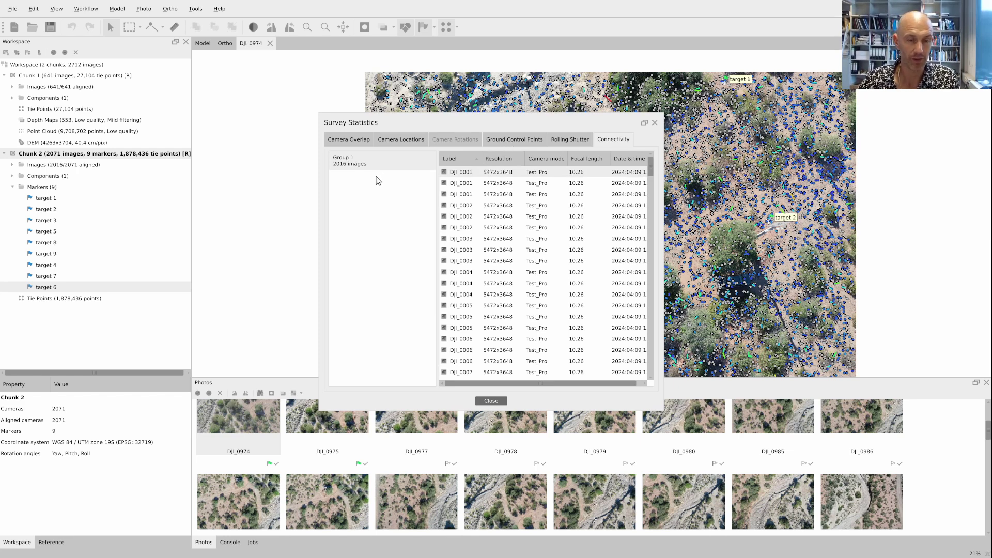
left_click(490, 401)
- Return to the model view and display the adjusted camera calibration parameters for Chunk 2
left_click(202, 44)
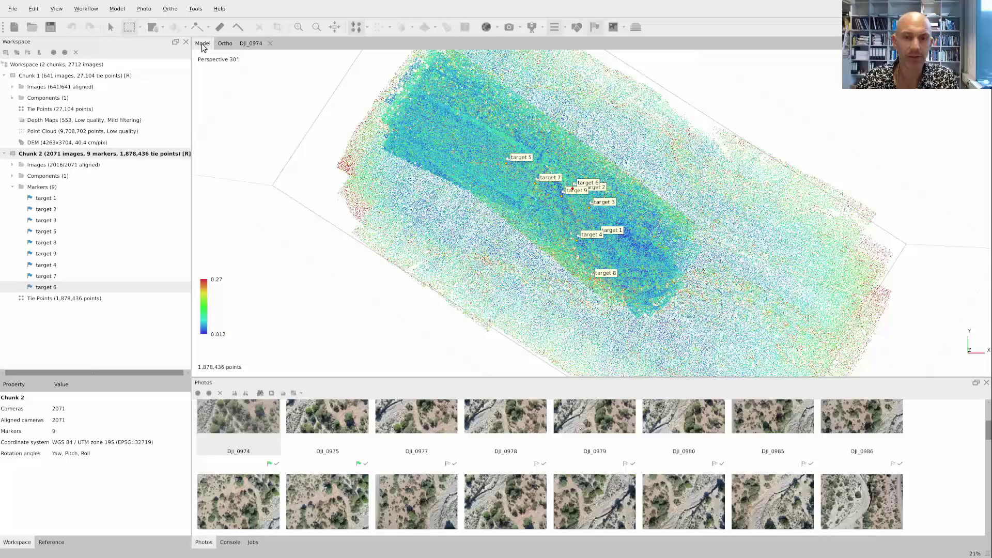
scroll(513, 258, "down", 4)
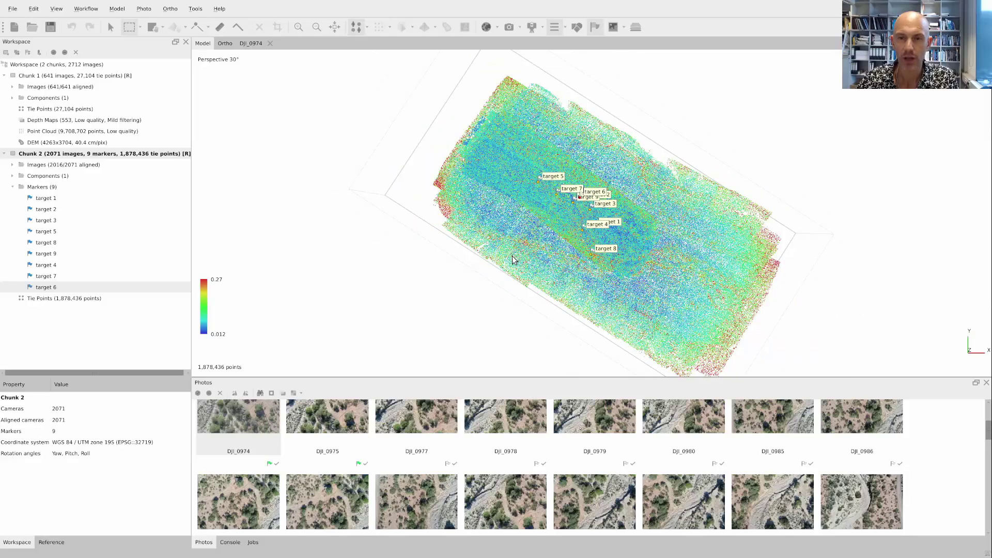
left_click(195, 8)
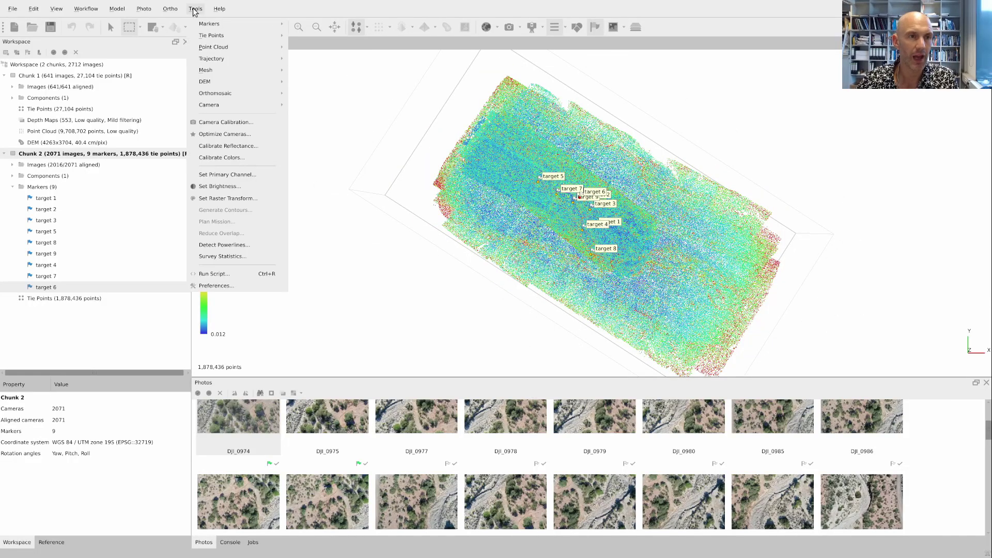
mouse_move(197, 28)
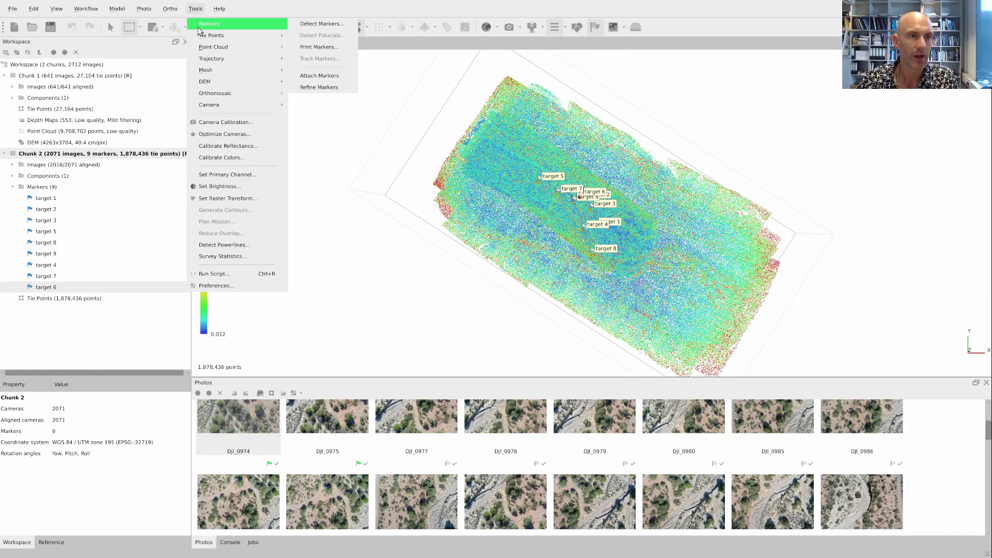
left_click(229, 123)
left_click(439, 196)
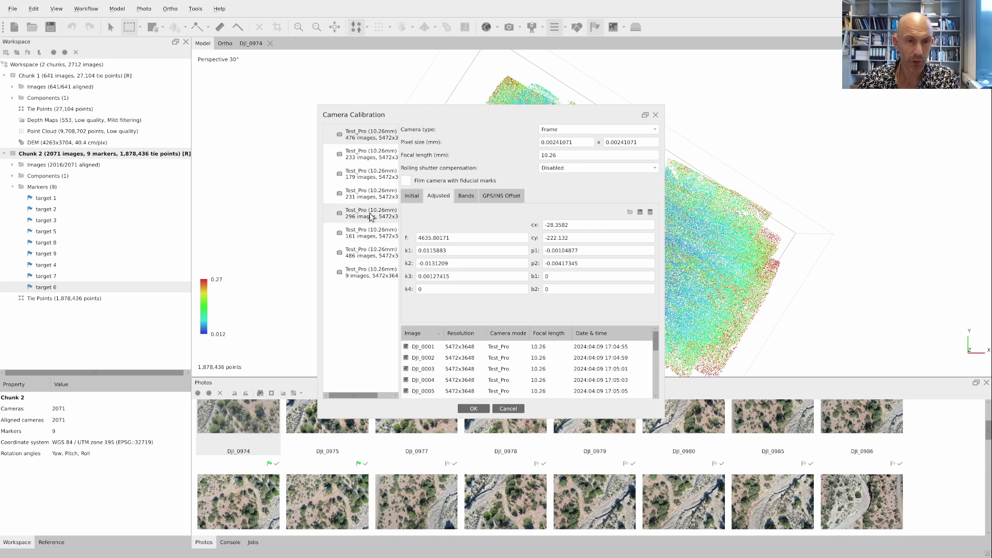
- Compare the adjusted calibration parameters across the Test_Pro camera groups and close Camera Calibration without saving changes
left_click(366, 175)
left_click(367, 200)
left_click(368, 212)
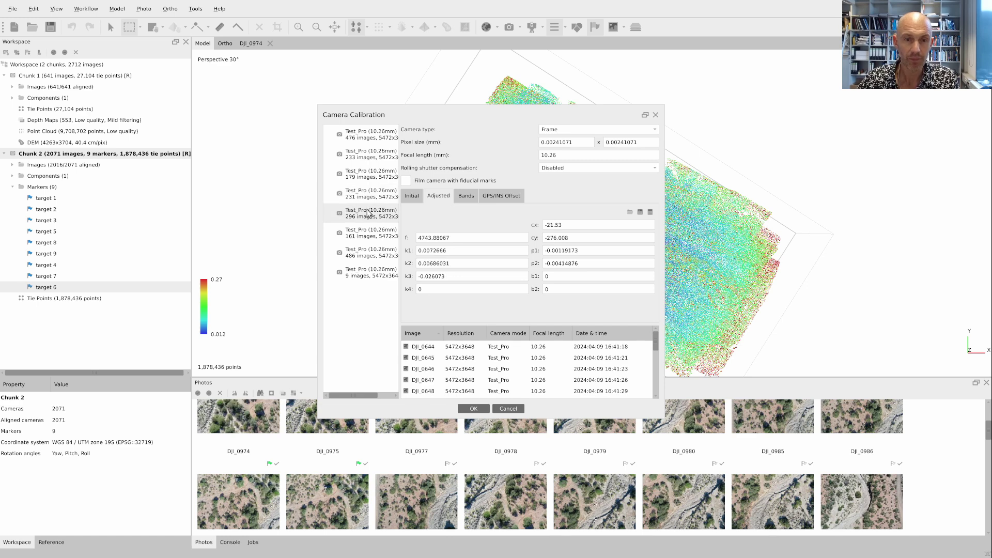
left_click(368, 233)
left_click(371, 253)
left_click(373, 274)
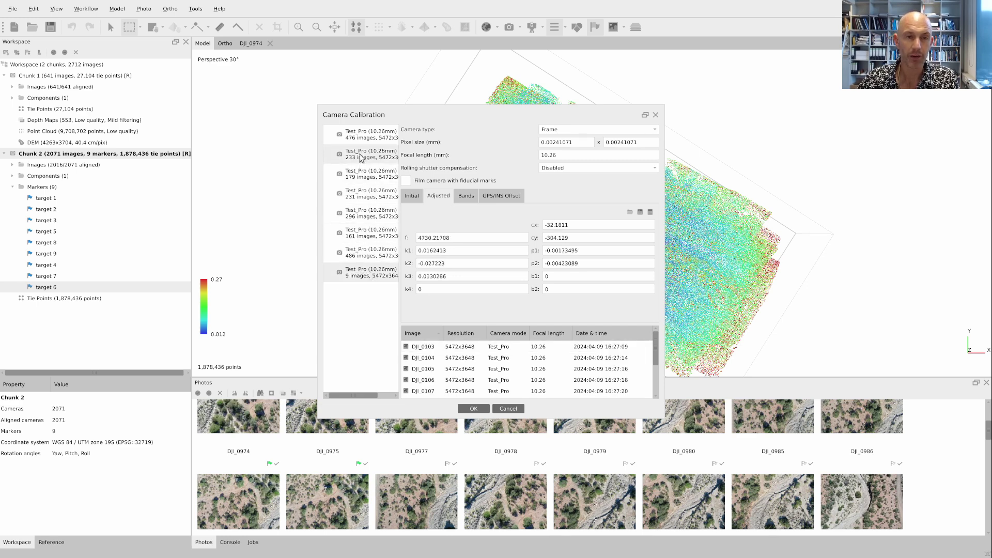
left_click(363, 137)
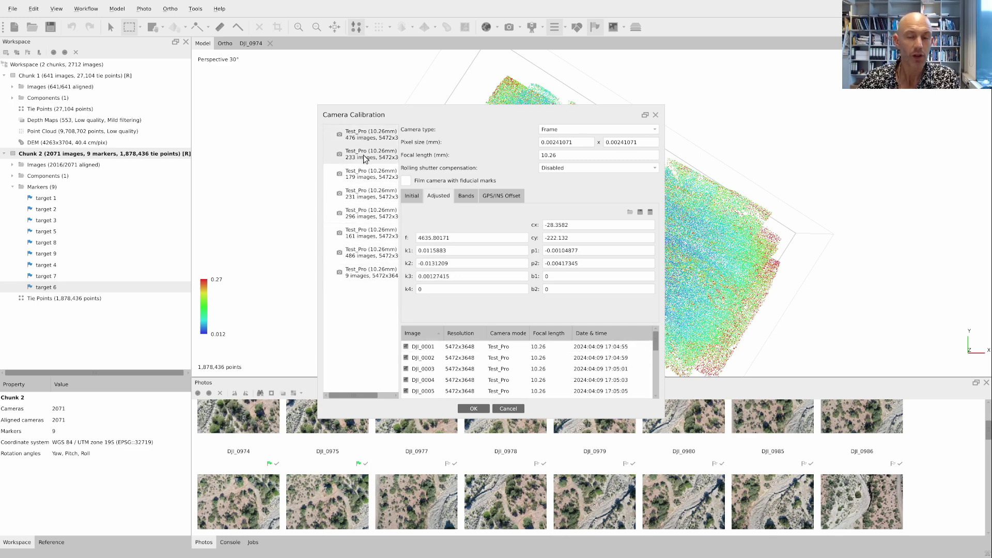
left_click(364, 158)
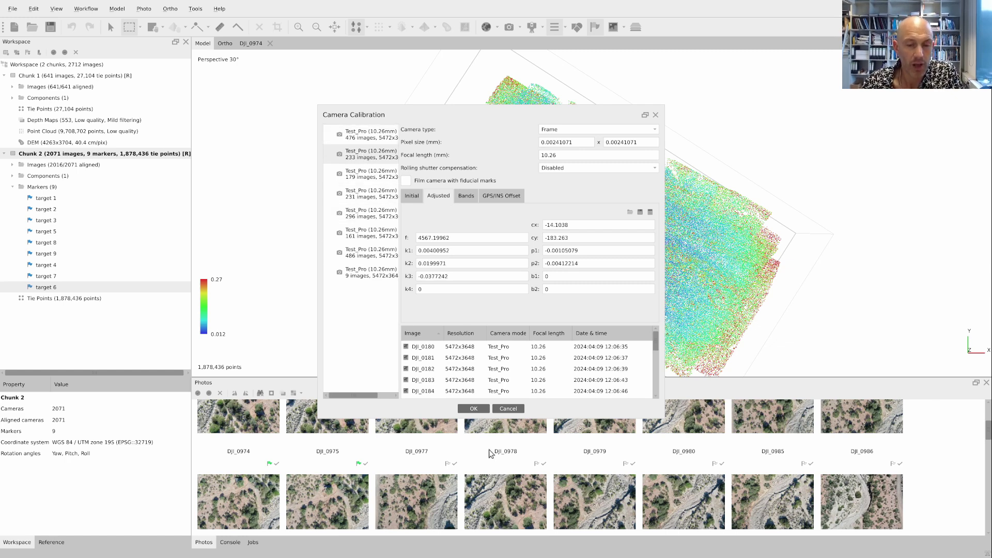
left_click(516, 410)
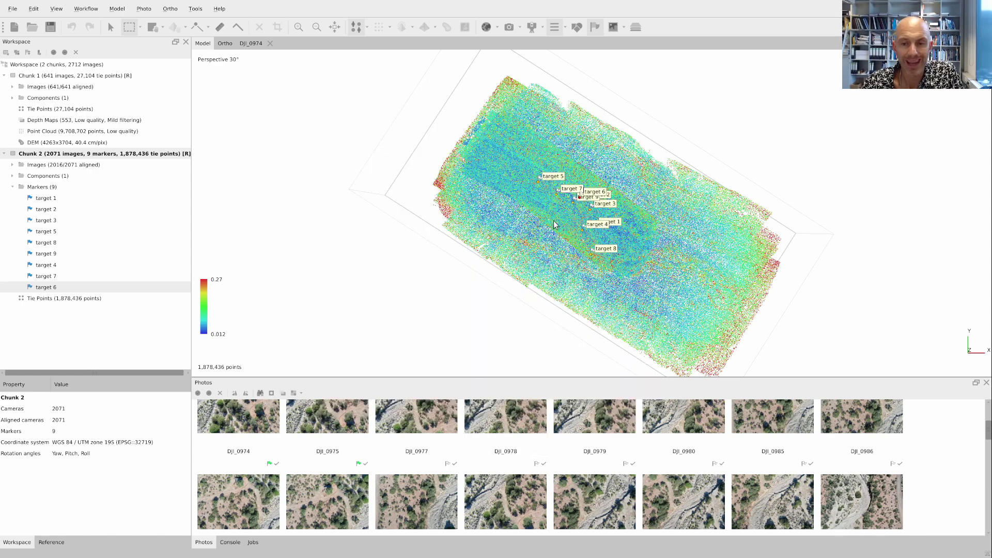
scroll(566, 212, "up", 3)
scroll(566, 213, "up", 2)
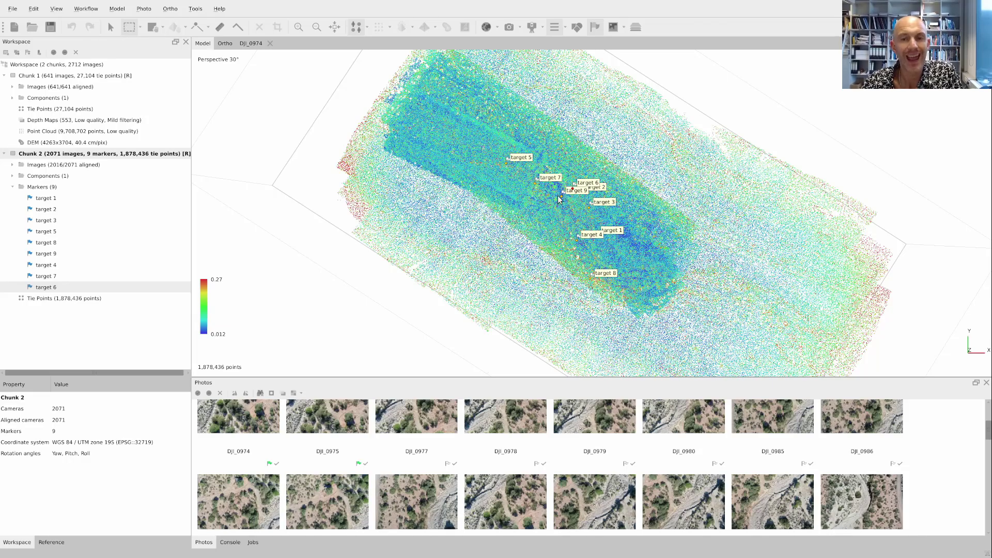
scroll(562, 203, "up", 1)
scroll(562, 202, "down", 2)
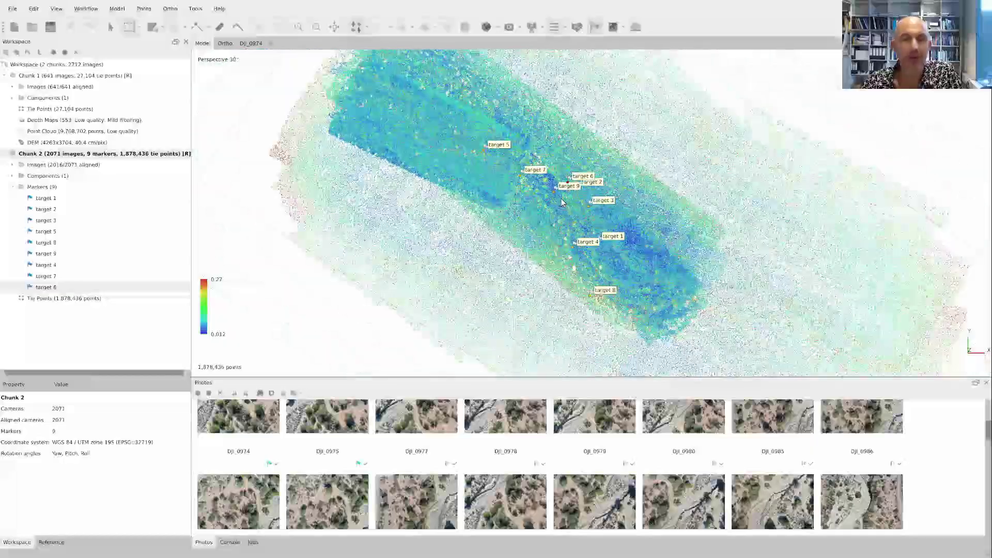
scroll(562, 202, "down", 1)
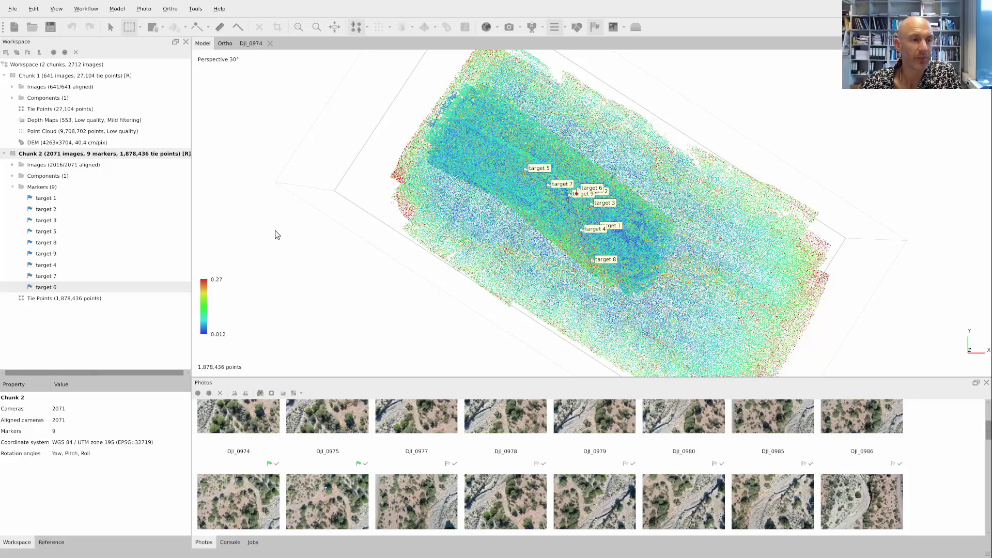
- Build a point cloud for Chunk 2 at Medium quality with Mild depth filtering, point colors and point confidence
right_click(114, 156)
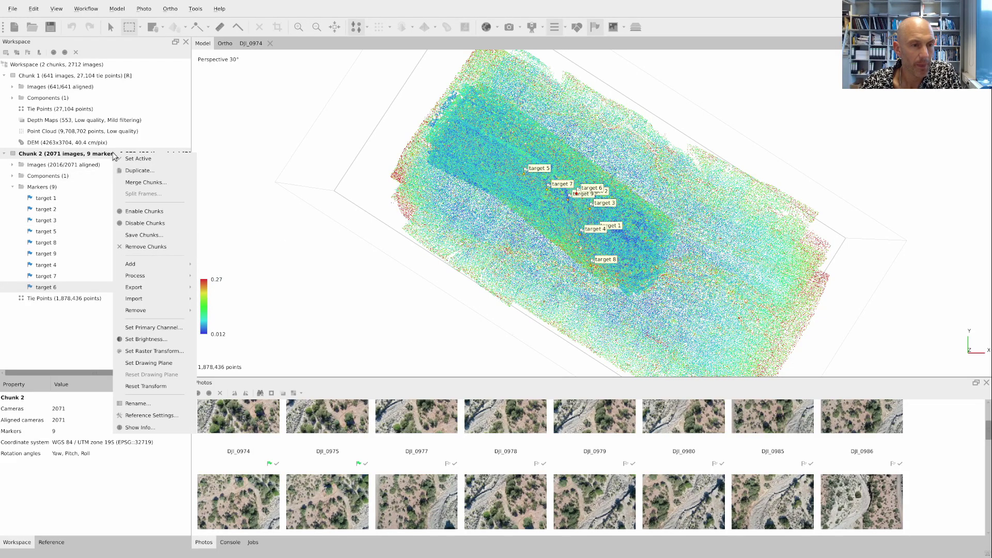
mouse_move(153, 279)
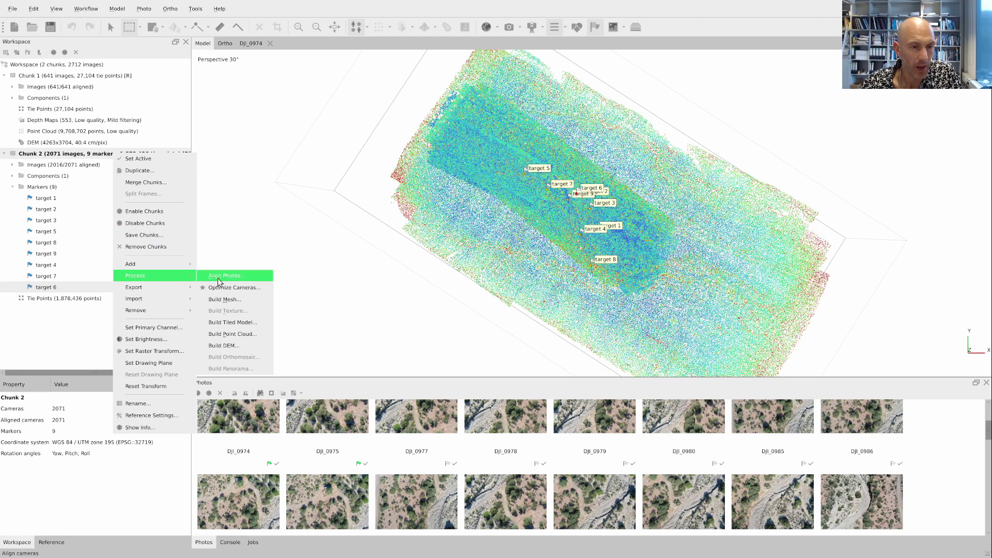
left_click(253, 333)
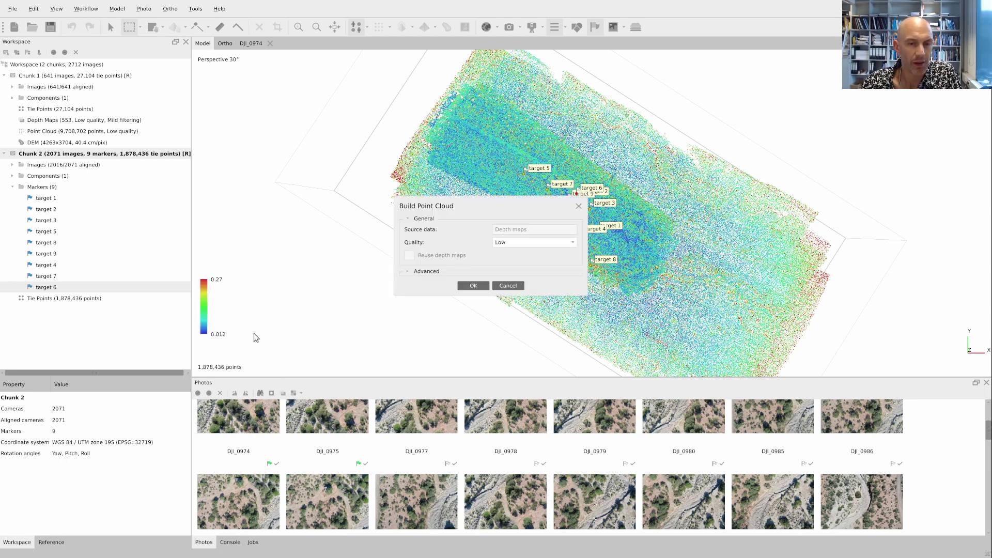
left_click(431, 274)
left_click(513, 243)
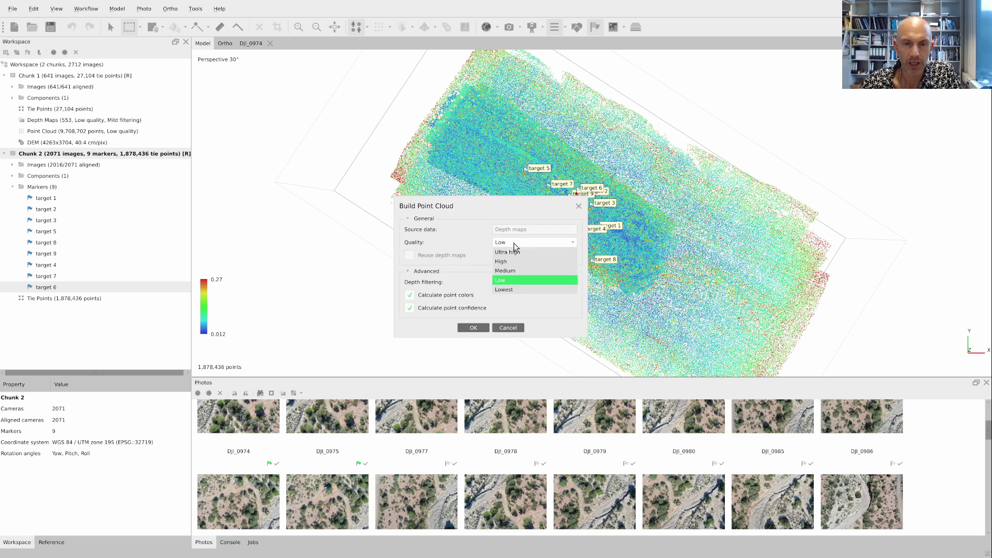
left_click(525, 272)
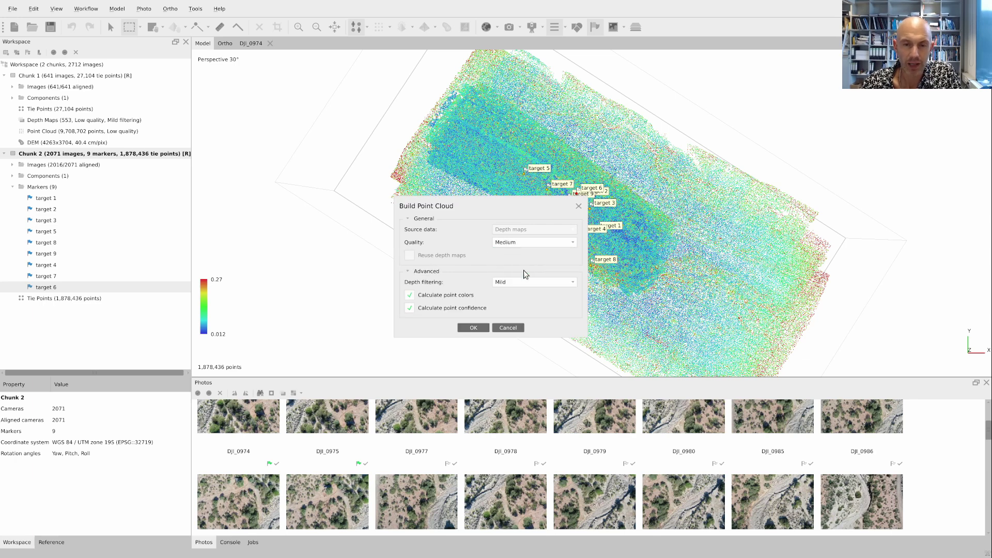
left_click(478, 328)
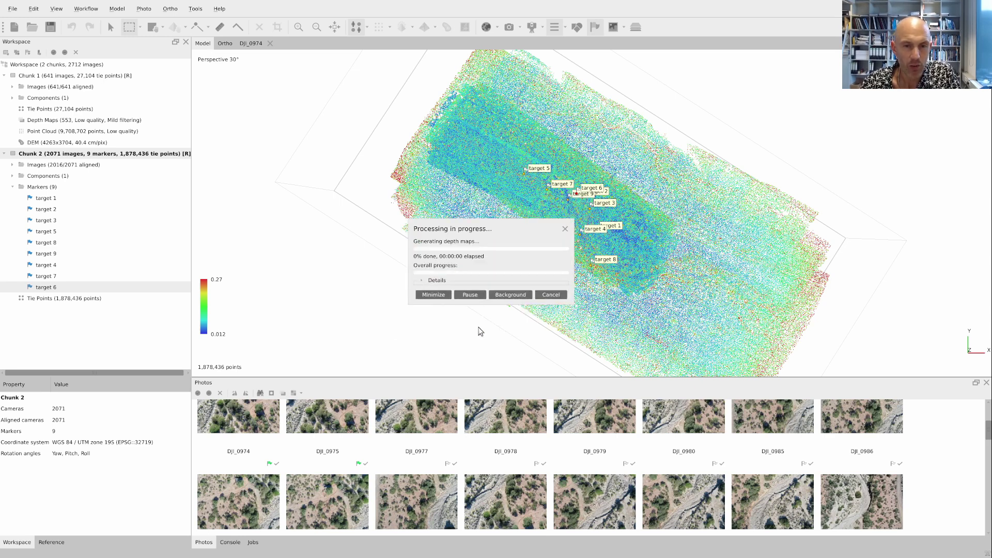
- Expand the processing details, then enlarge and reposition the progress window to follow the depth map generation
left_click(422, 282)
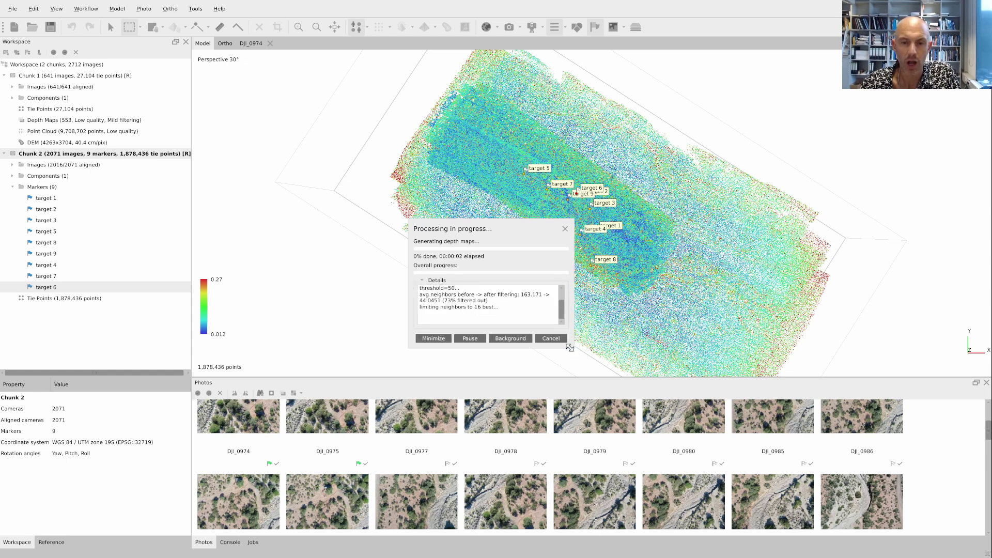
left_click_drag(569, 348, 656, 397)
left_click_drag(551, 227, 540, 175)
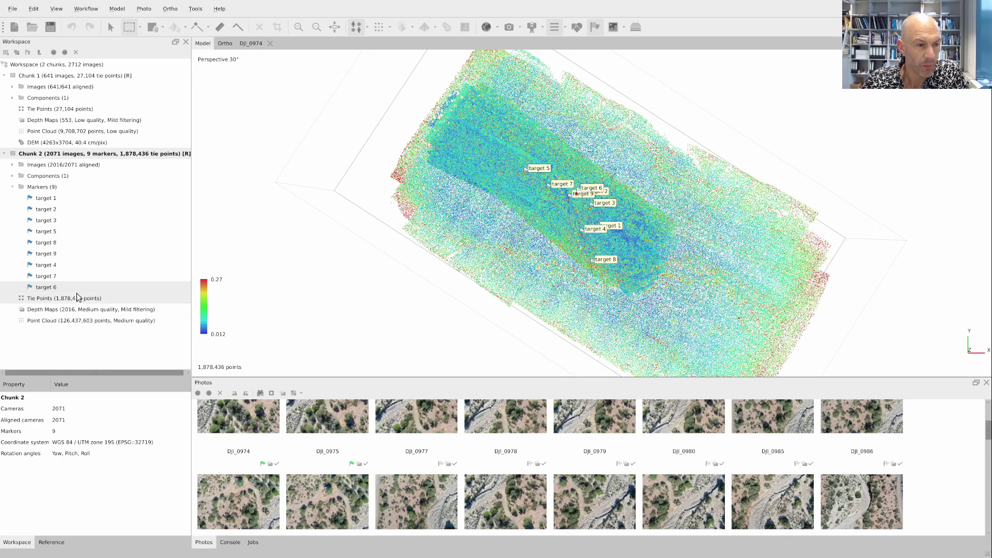
- Show Chunk 2's point cloud in colour and inspect the vegetation, channel and terrain around the targets with the navigation tool
double_click(75, 321)
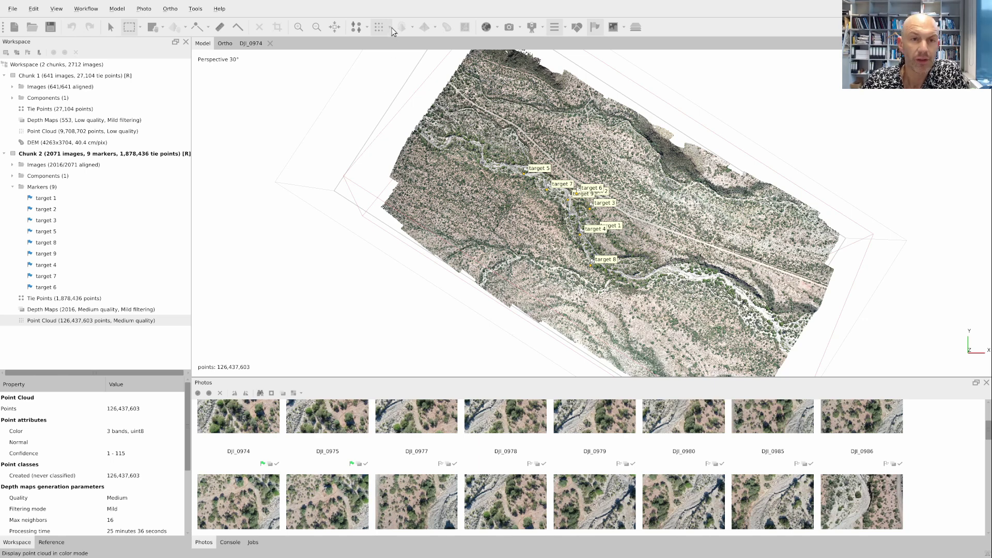
left_click_drag(697, 312, 616, 278)
left_click(109, 28)
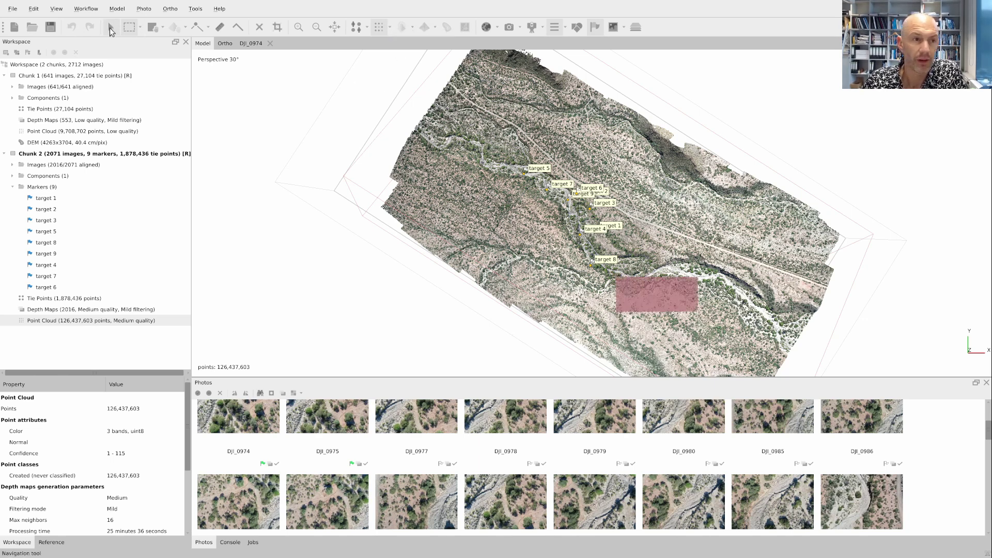
left_click_drag(727, 357, 576, 284)
scroll(572, 260, "up", 8)
scroll(573, 263, "up", 4)
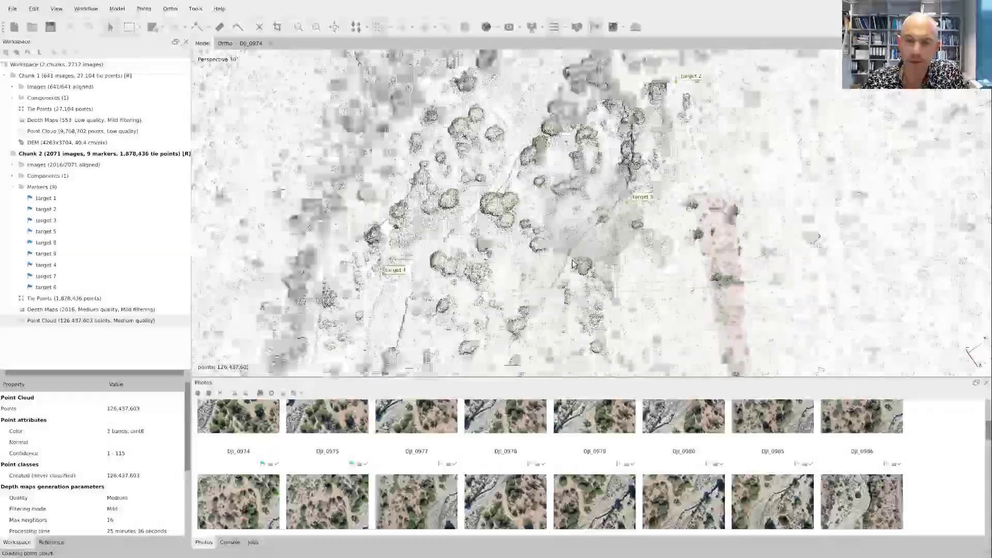
scroll(584, 299, "down", 2)
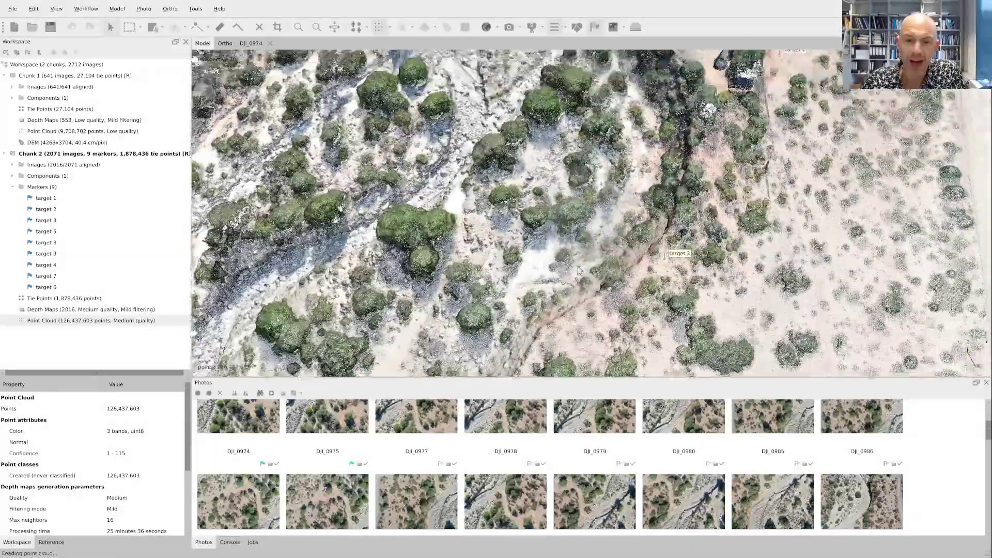
left_click_drag(584, 298, 525, 253)
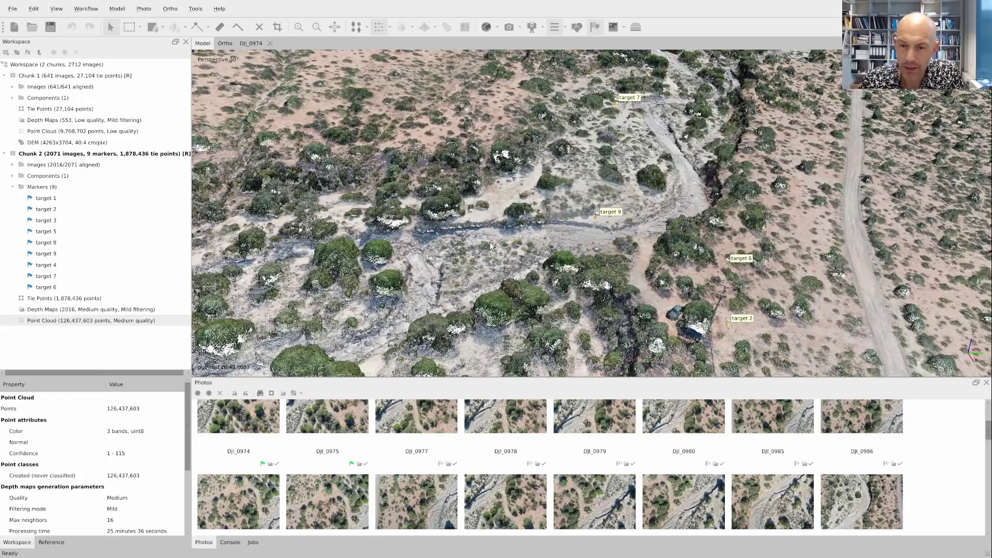
scroll(489, 241, "down", 5)
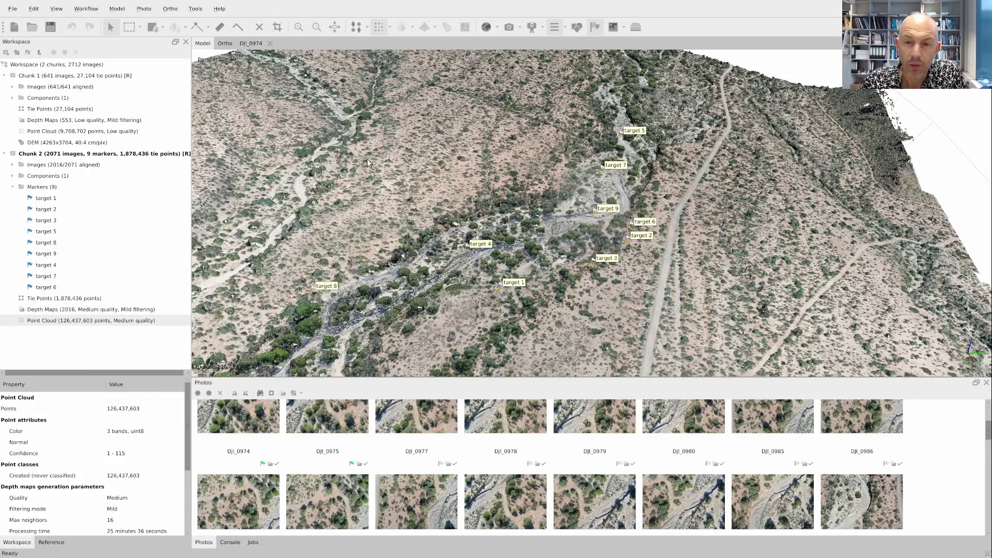
- Display the point cloud by confidence and compare the survey's centre, vegetation and outer edges
left_click(391, 28)
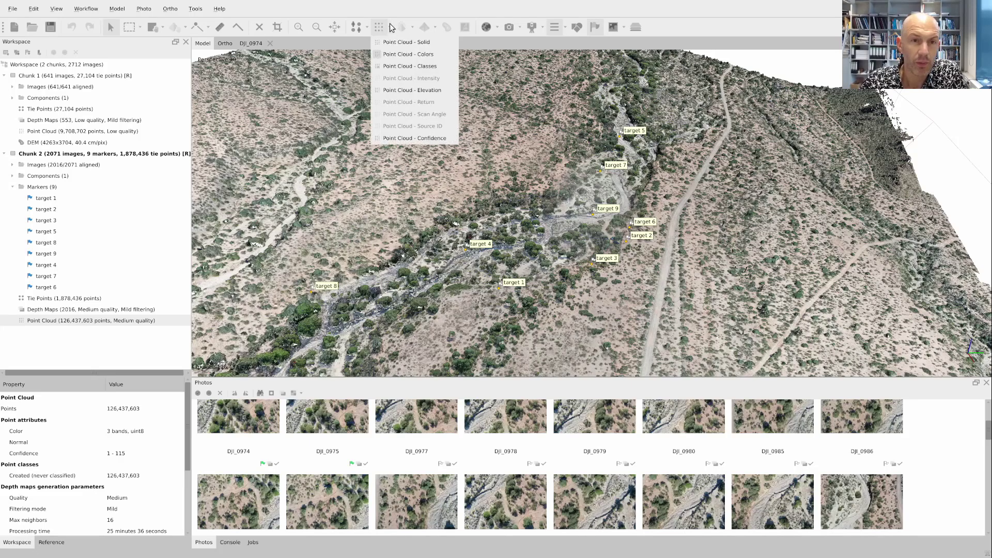
left_click(414, 139)
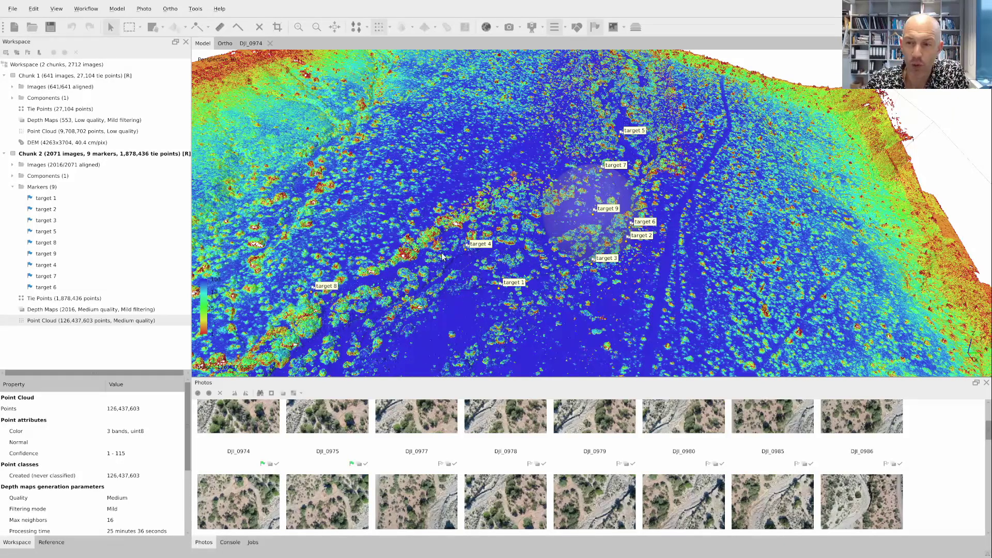
scroll(459, 281, "down", 2)
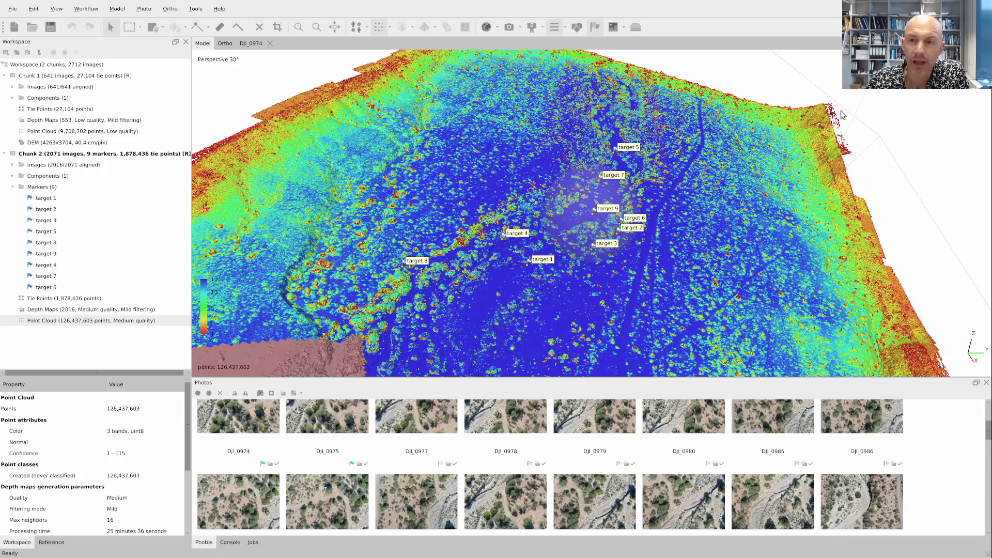
scroll(601, 285, "down", 5)
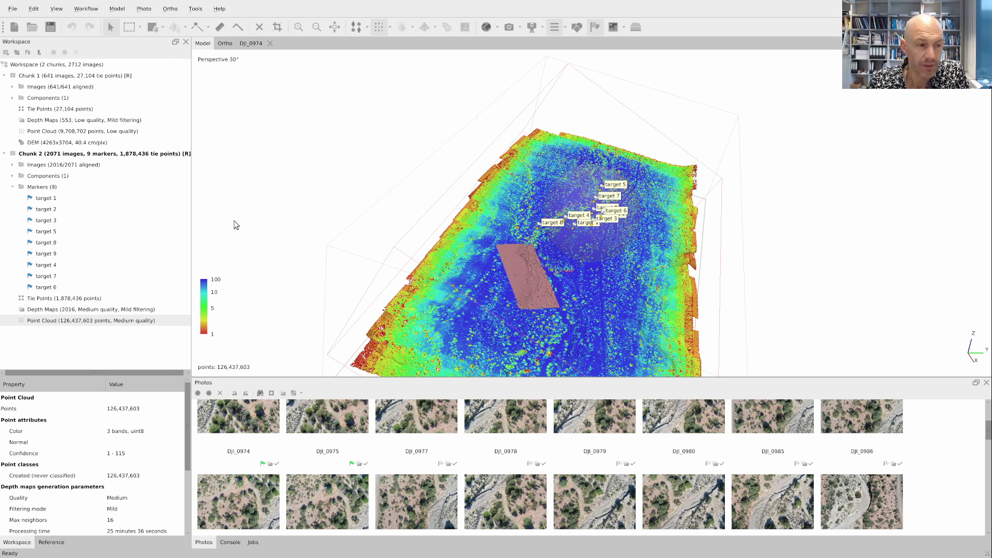
- Duplicate Chunk 2's point cloud and switch the display back to the original cloud
right_click(139, 320)
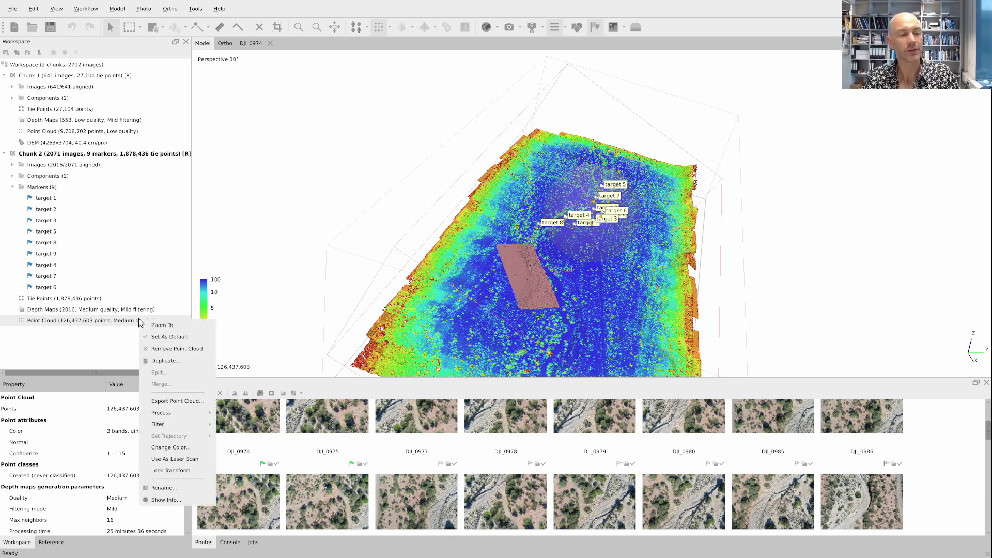
left_click(170, 360)
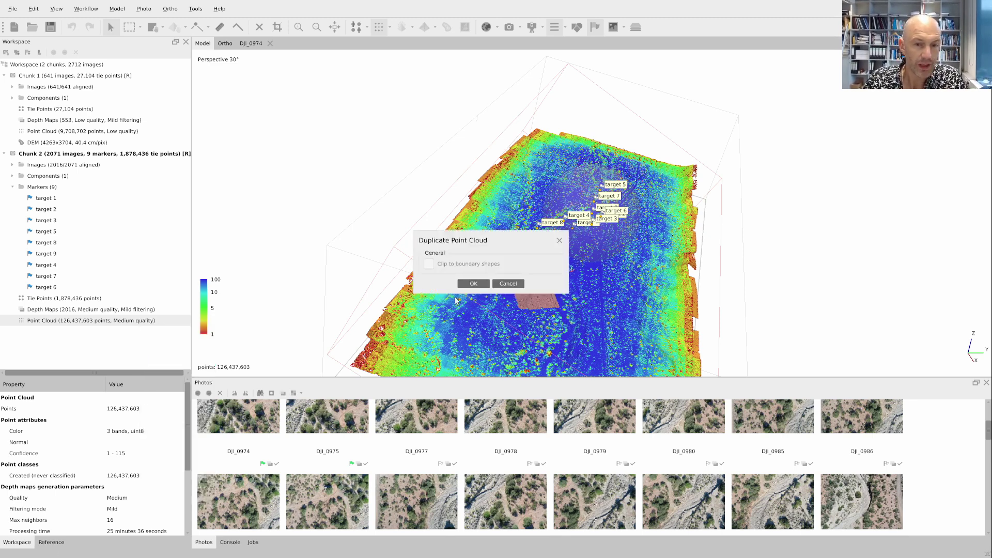
left_click(479, 285)
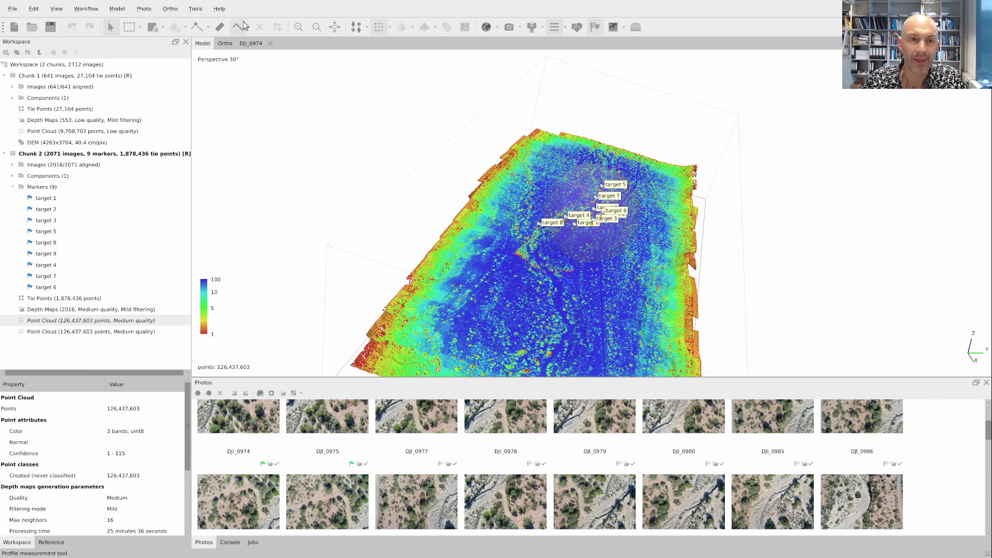
double_click(112, 331)
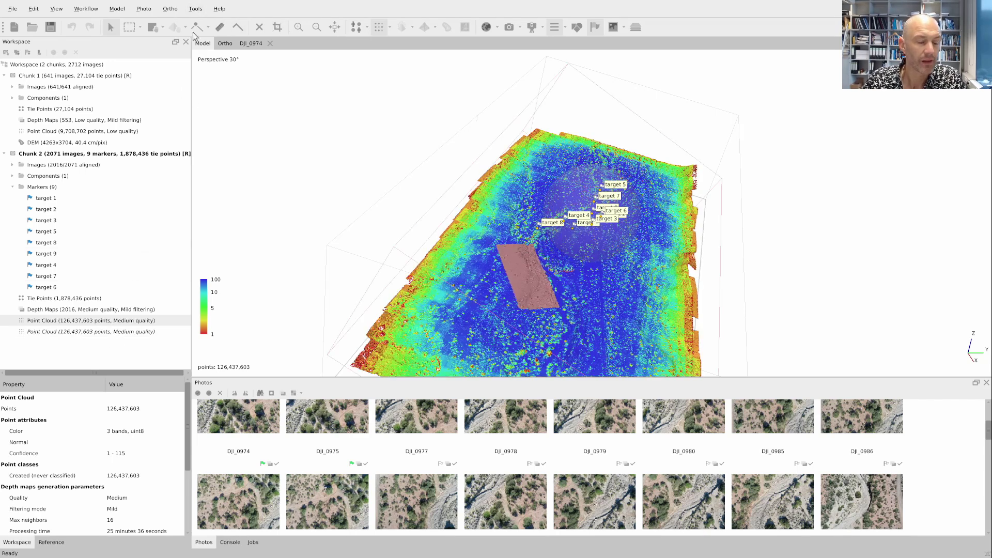
- Filter the point cloud by confidence to a range of 0 to 5
left_click(195, 9)
mouse_move(222, 44)
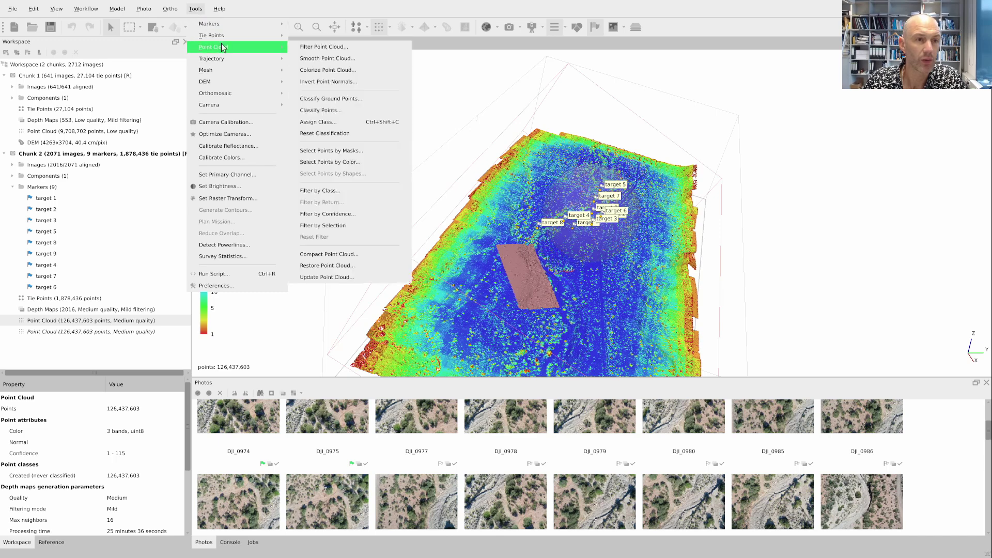
left_click(369, 216)
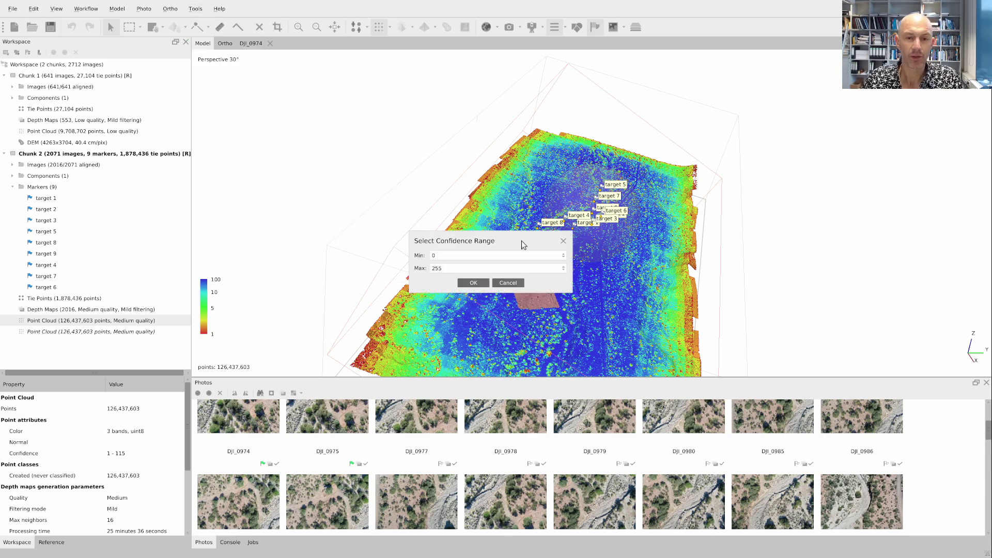
left_click_drag(460, 270, 420, 273)
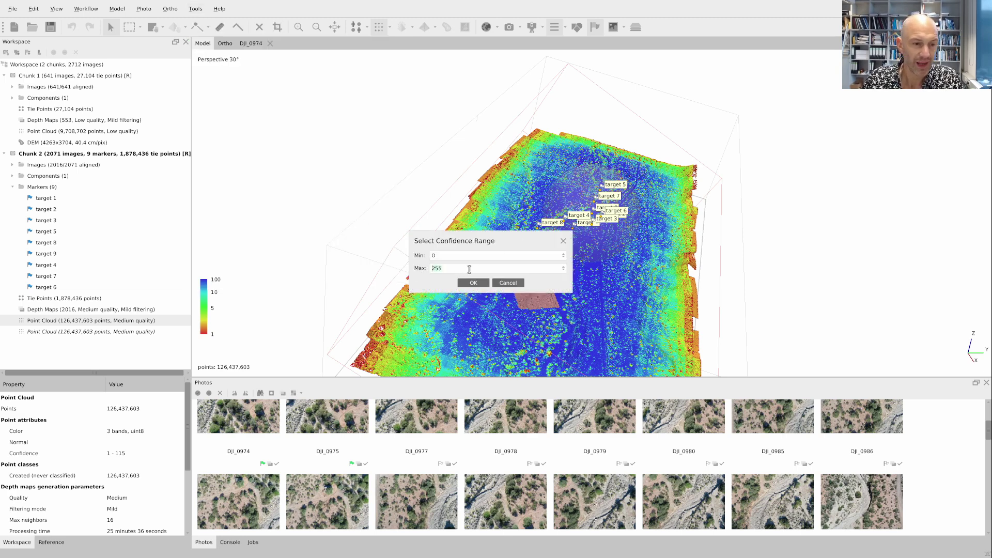
type("5")
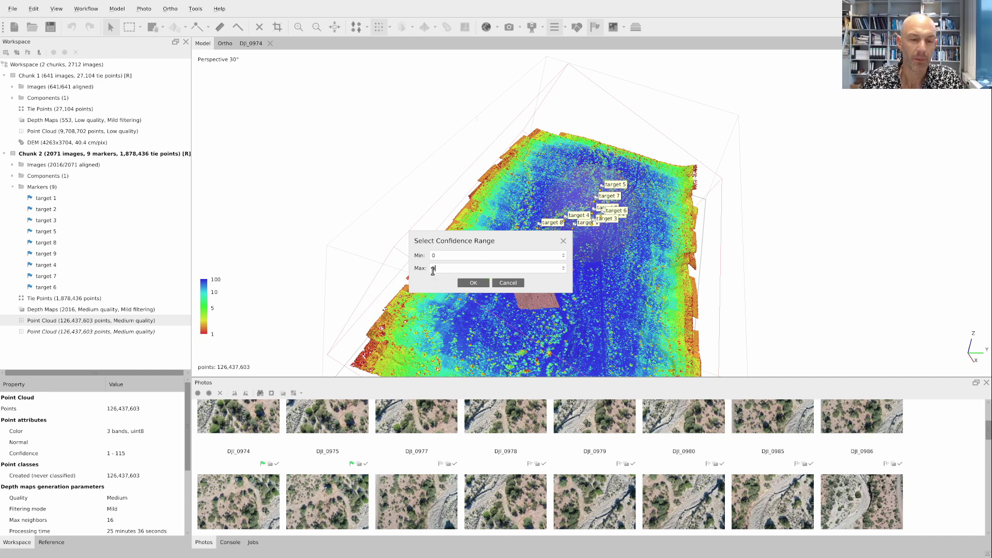
left_click(480, 283)
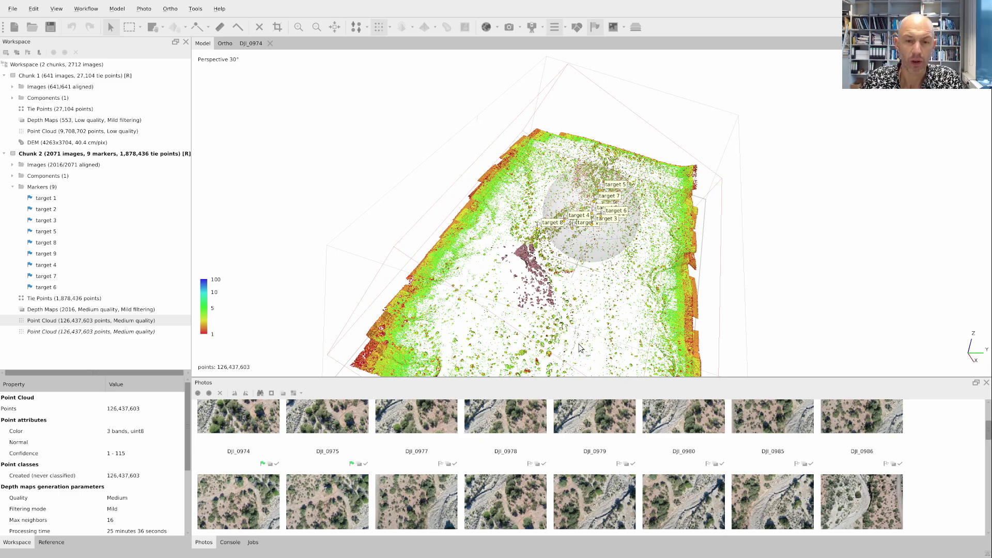
- Reset the current rectangular point selection in the filtered cloud
left_click_drag(580, 349, 598, 319)
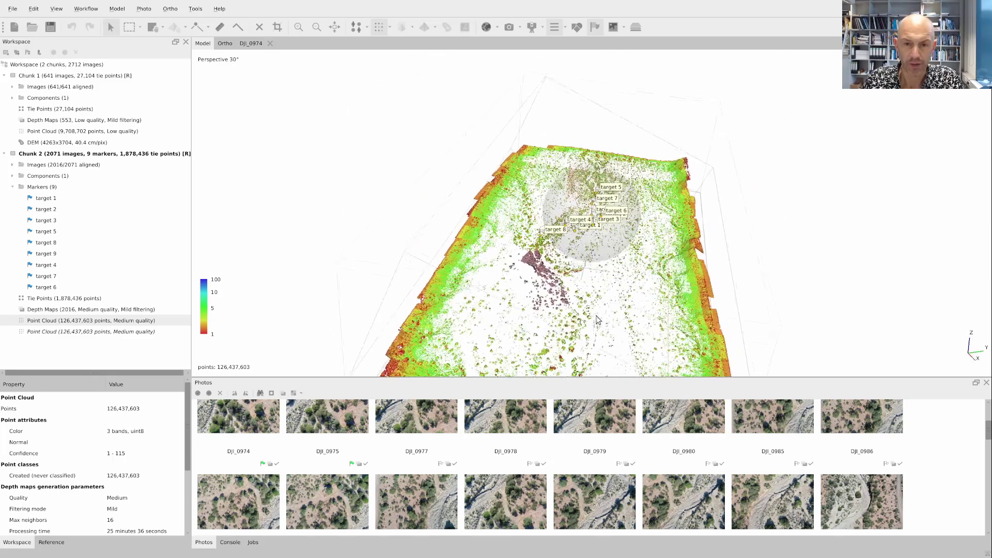
left_click(140, 27)
left_click(155, 79)
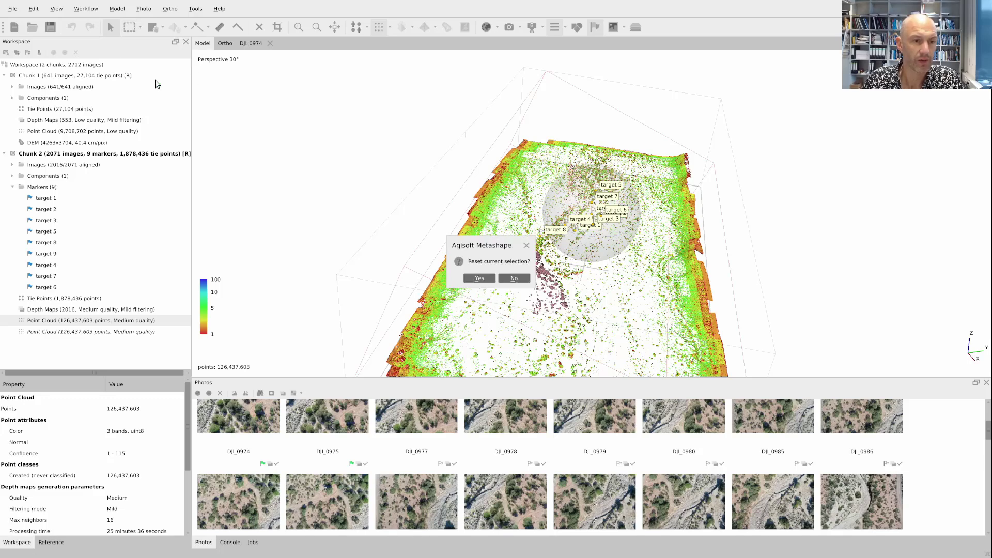
left_click(480, 278)
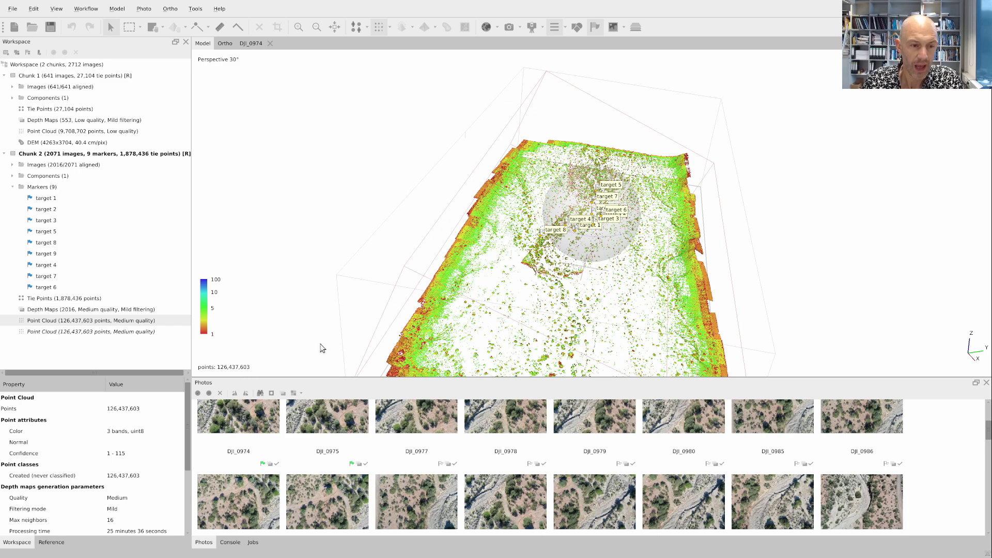
- Examine where the low-confidence points lie along the survey edges, over vegetation and around the targets
scroll(584, 270, "down", 4)
scroll(585, 271, "up", 5)
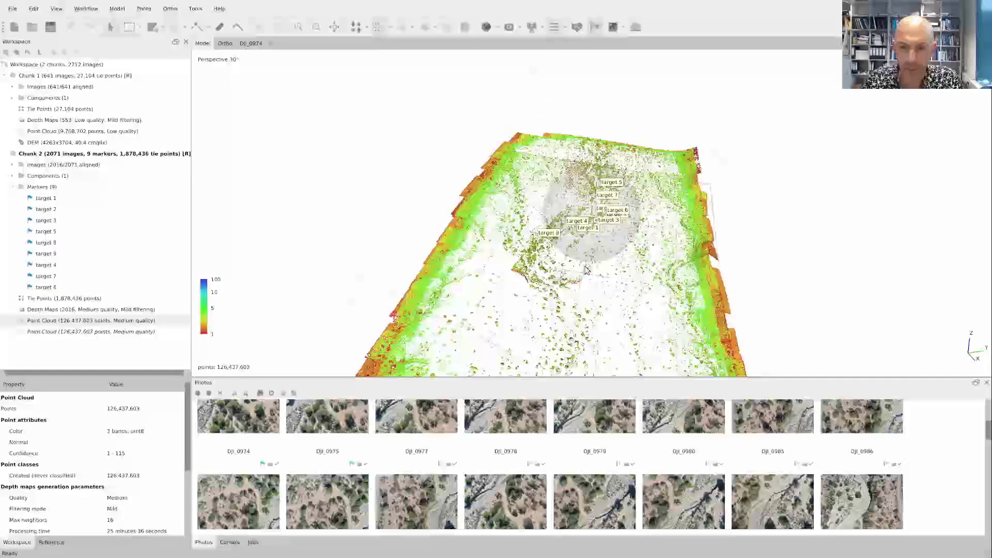
scroll(560, 295, "down", 5)
left_click_drag(568, 308, 598, 257)
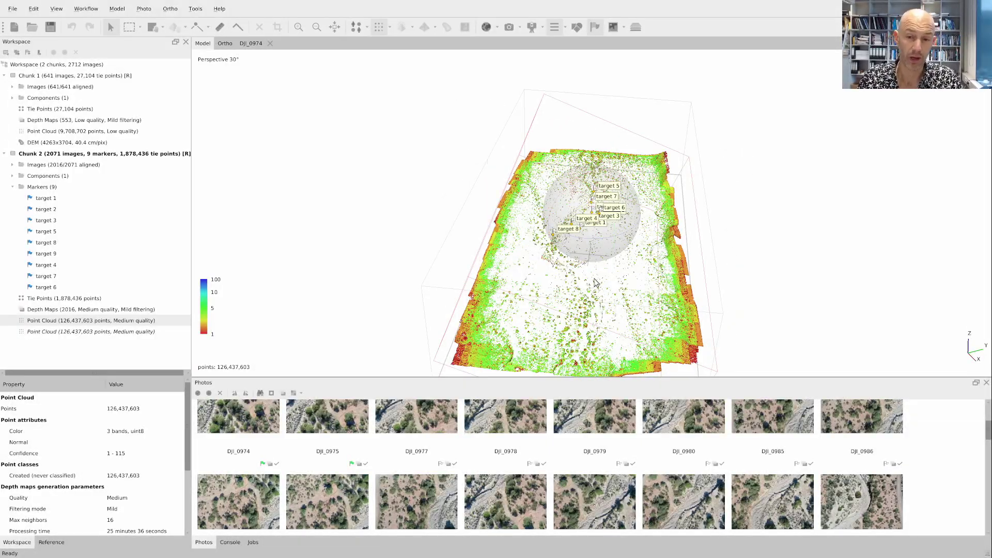
scroll(595, 282, "up", 3)
scroll(595, 281, "up", 4)
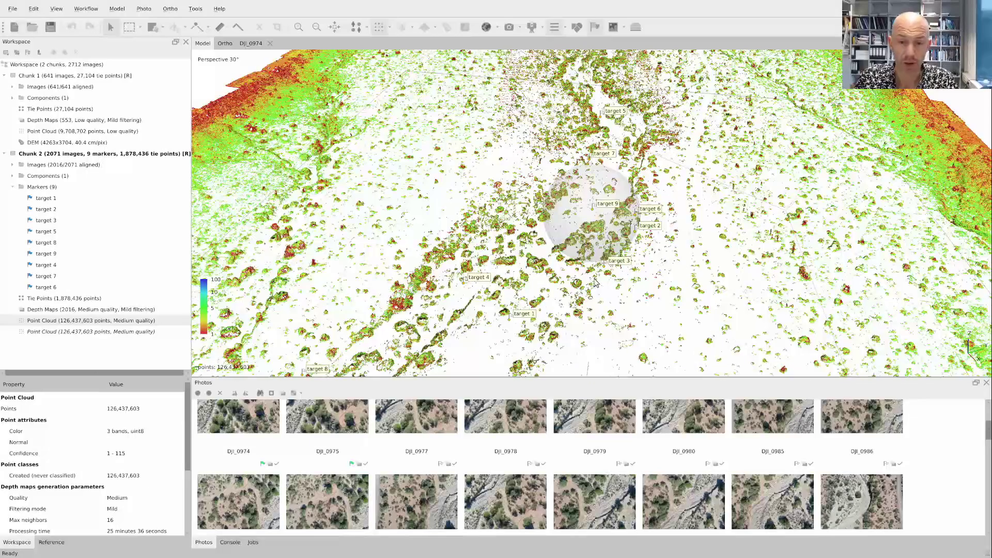
scroll(595, 281, "up", 4)
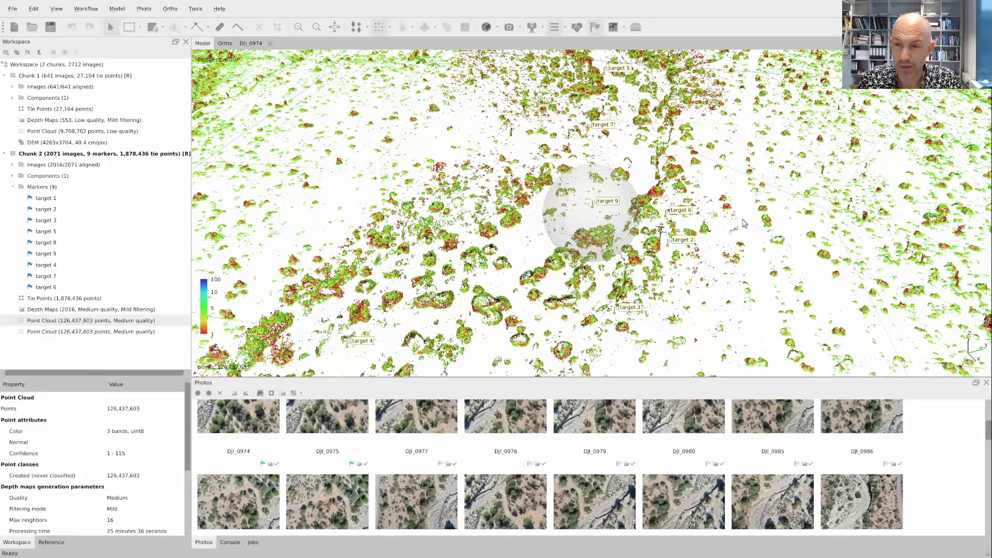
scroll(607, 220, "down", 5)
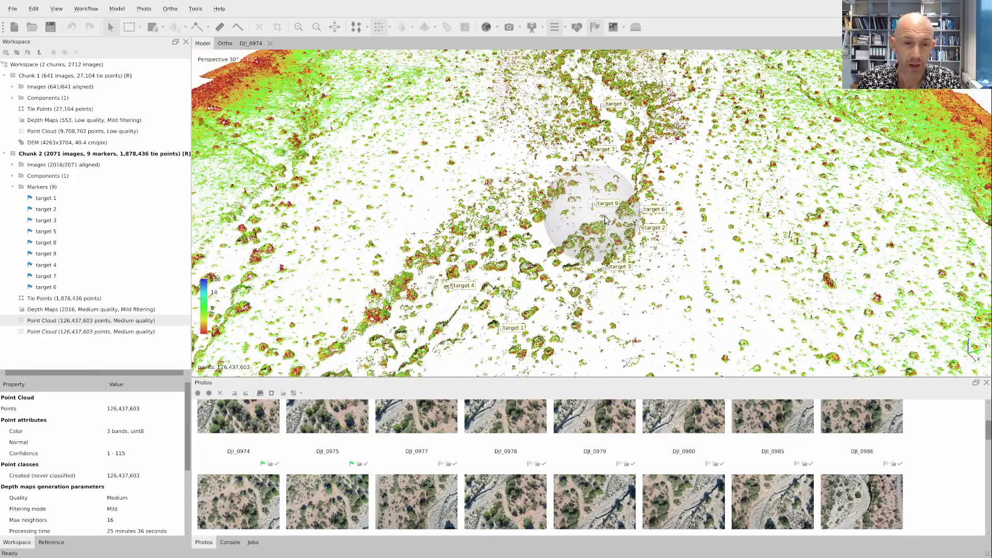
- Reset the confidence filter on Chunk 2's active point cloud to show all points again
scroll(605, 216, "down", 3)
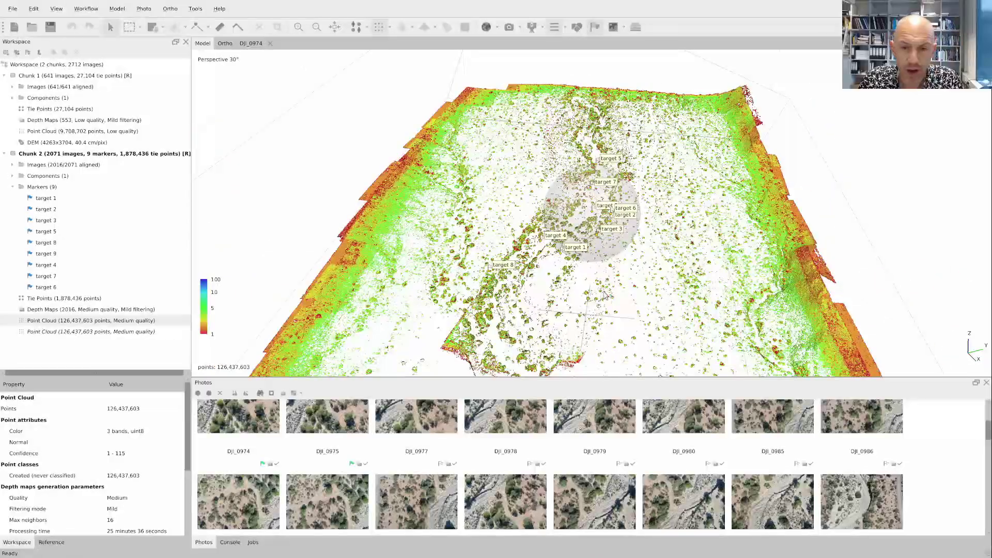
mouse_move(603, 291)
left_mouse_down()
mouse_move(603, 261)
mouse_move(641, 274)
mouse_move(601, 287)
left_mouse_up()
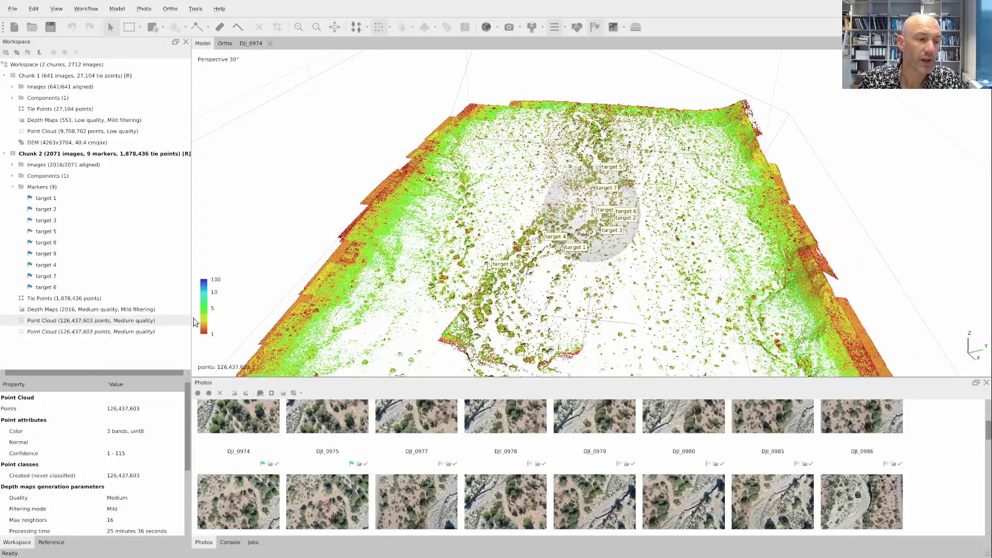
left_click(194, 9)
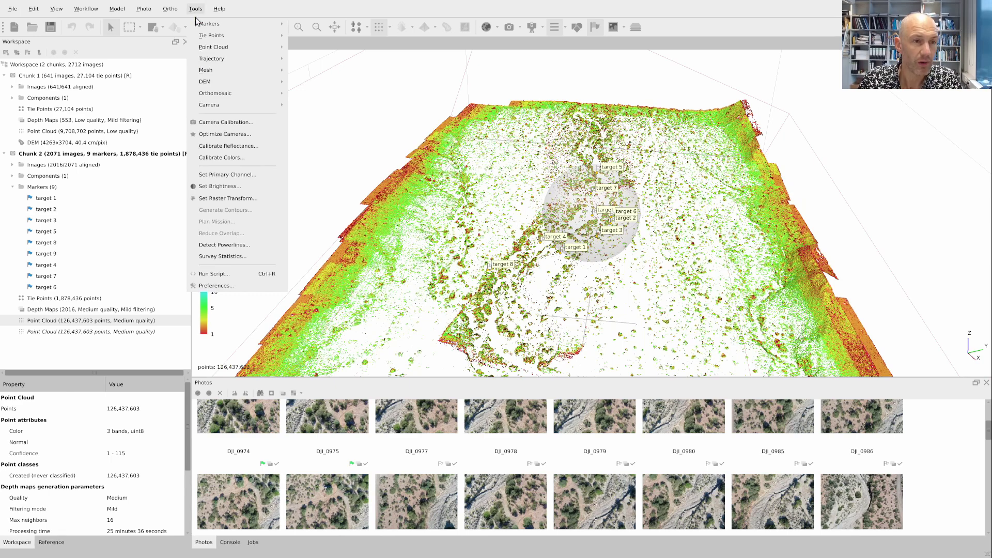
mouse_move(218, 45)
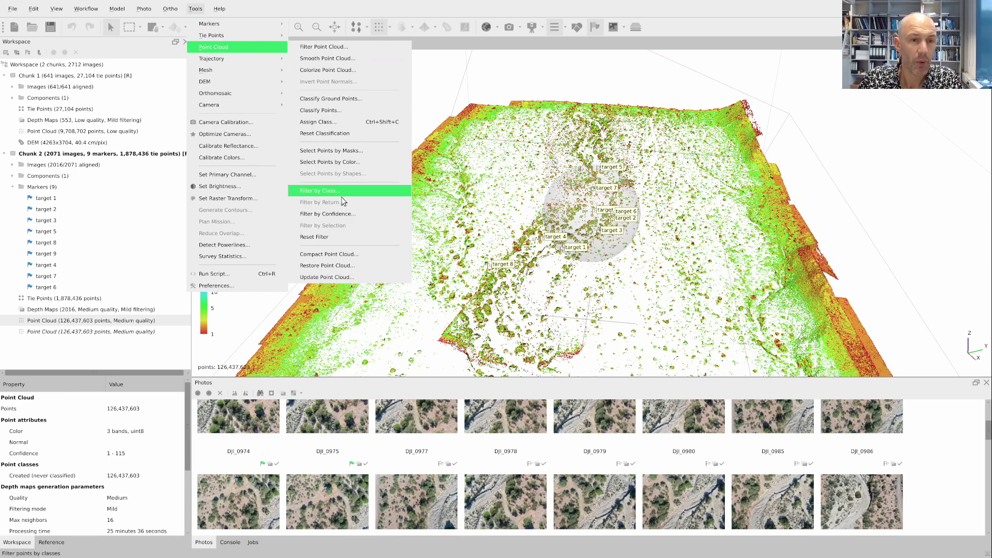
left_click(320, 237)
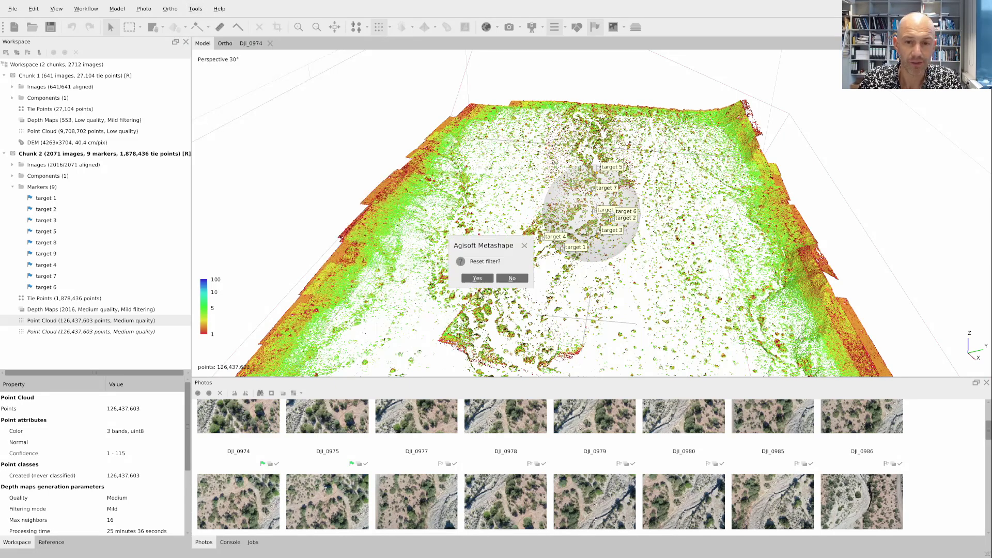
left_click(485, 278)
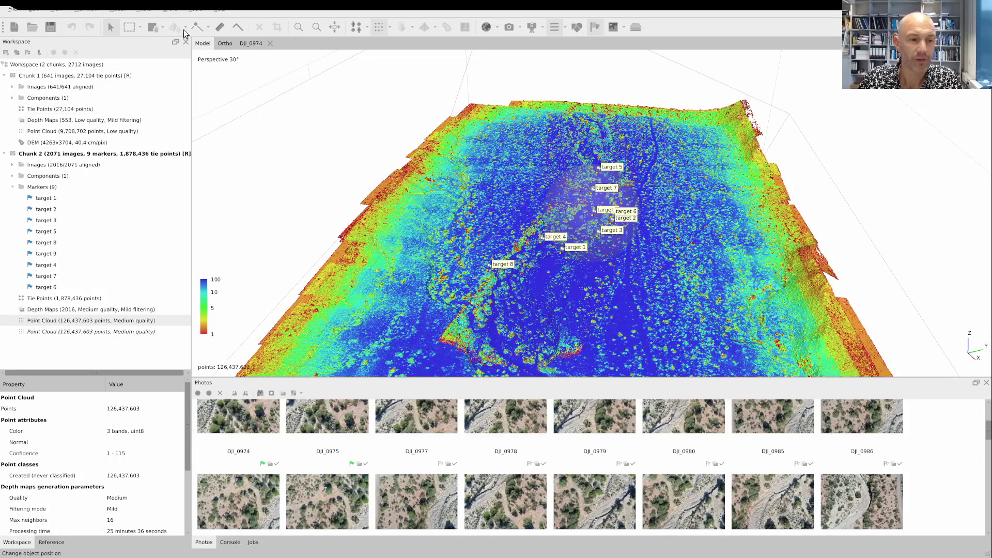
- Filter the point cloud by confidence to a range of 5 to 255
left_click(195, 9)
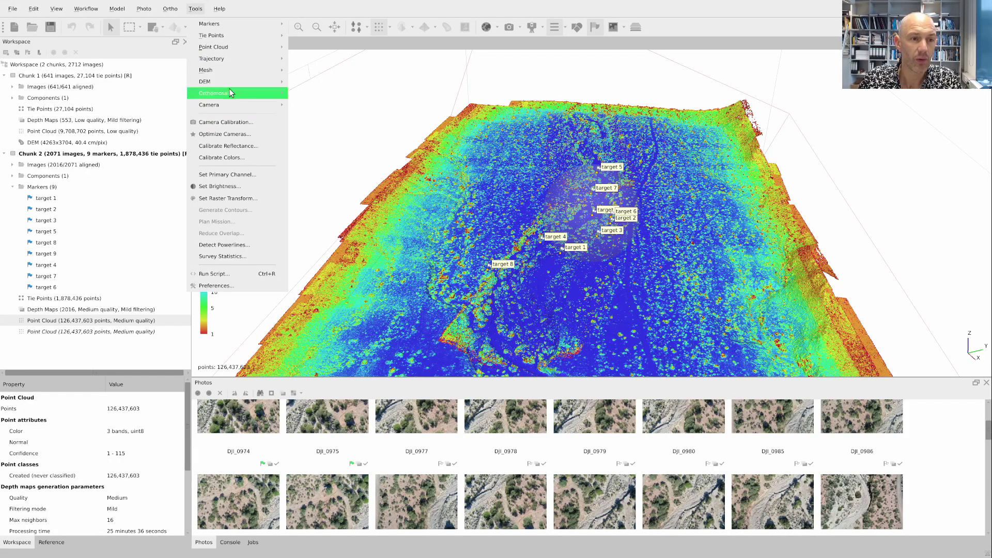
mouse_move(233, 48)
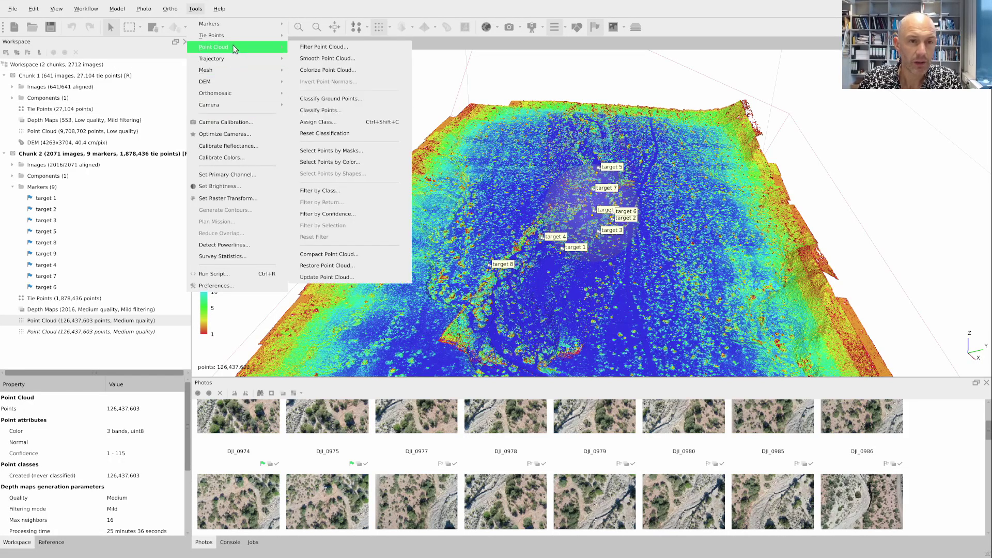
left_click(365, 213)
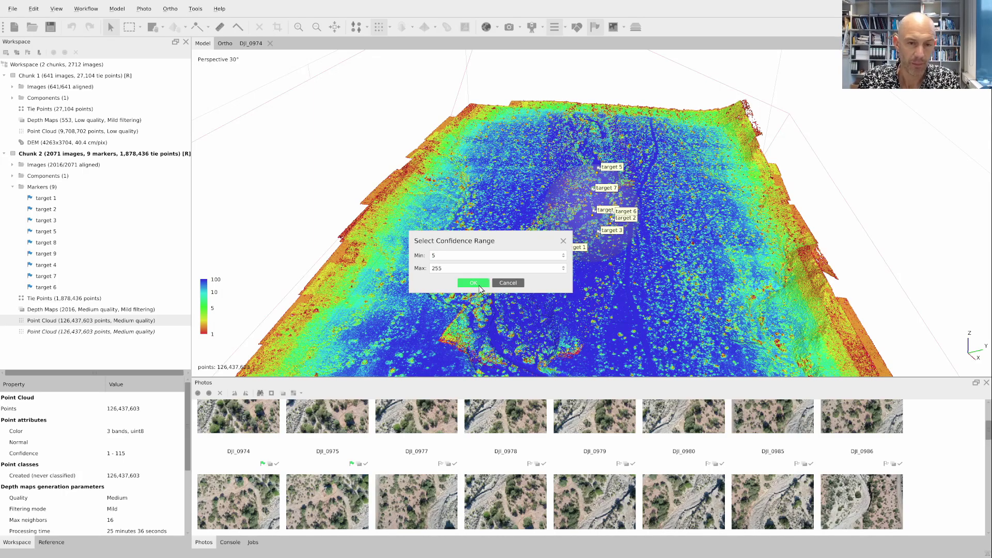
left_click(479, 285)
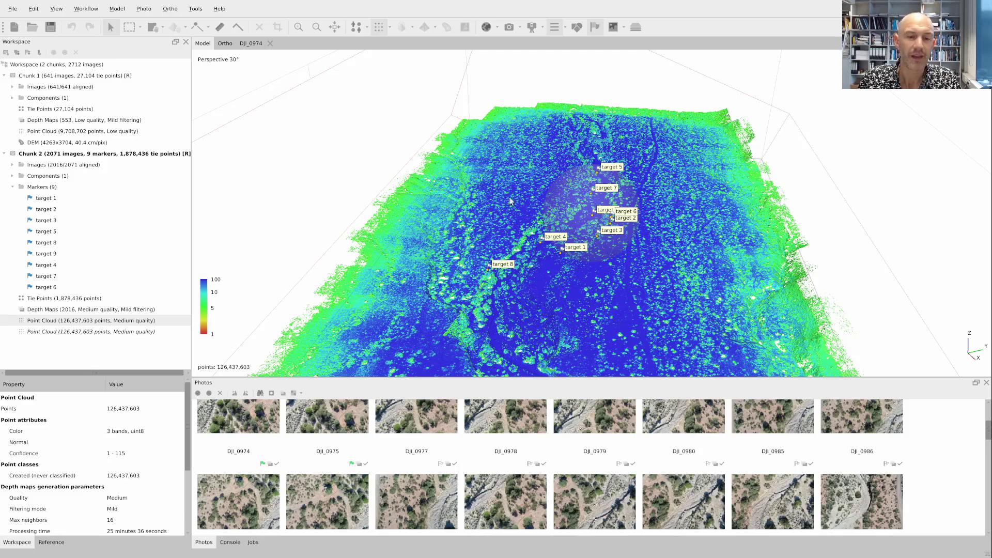
scroll(525, 335, "down", 4)
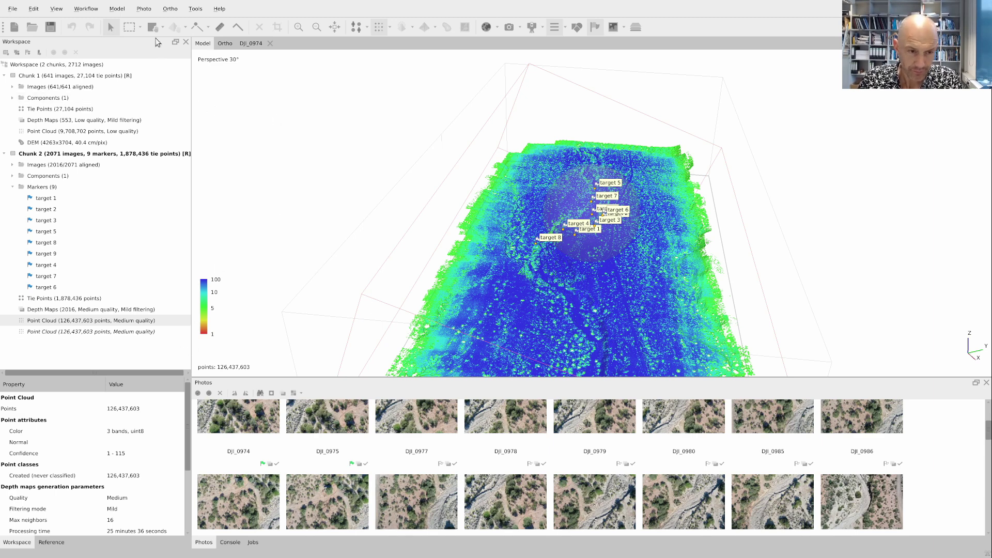
- Remove the 5 to 255 confidence filter from the point cloud
left_click(193, 10)
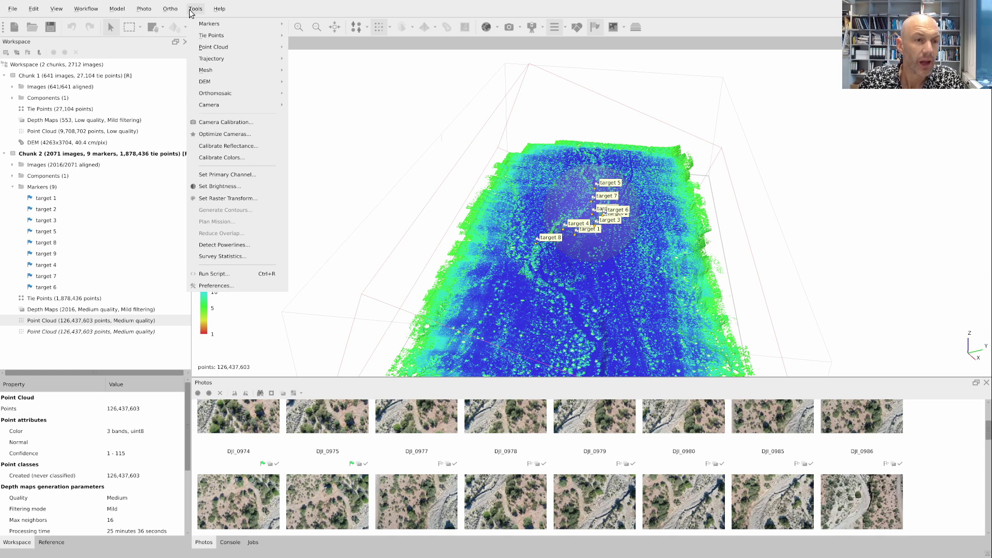
mouse_move(219, 48)
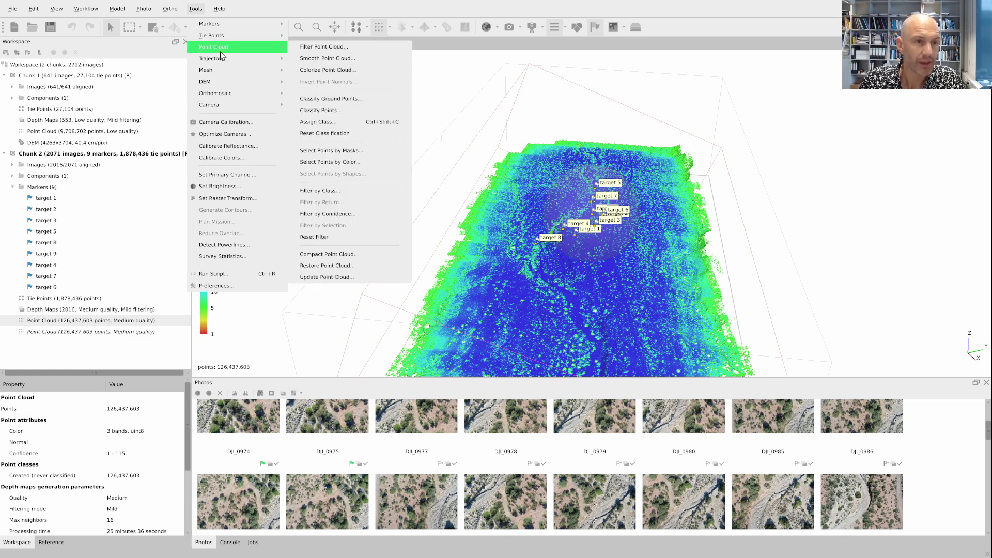
left_click(356, 236)
left_click(479, 279)
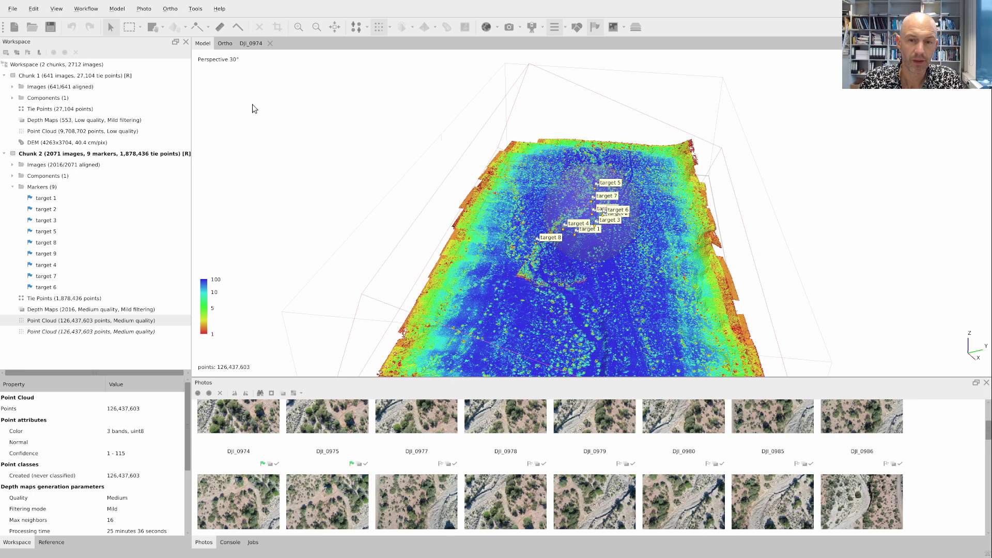
- Filter the point cloud by confidence with a minimum of 0 and a maximum of 5
left_click(171, 8)
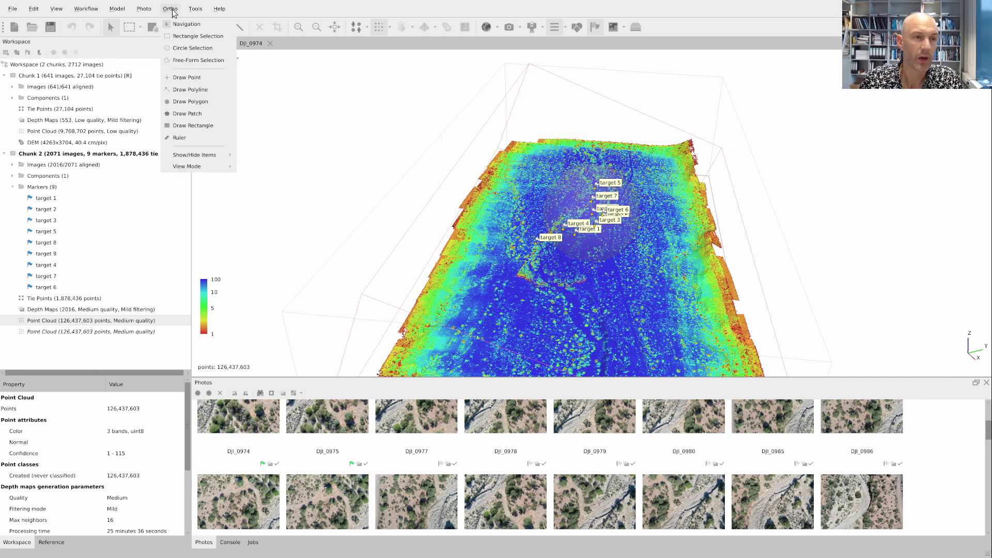
mouse_move(196, 9)
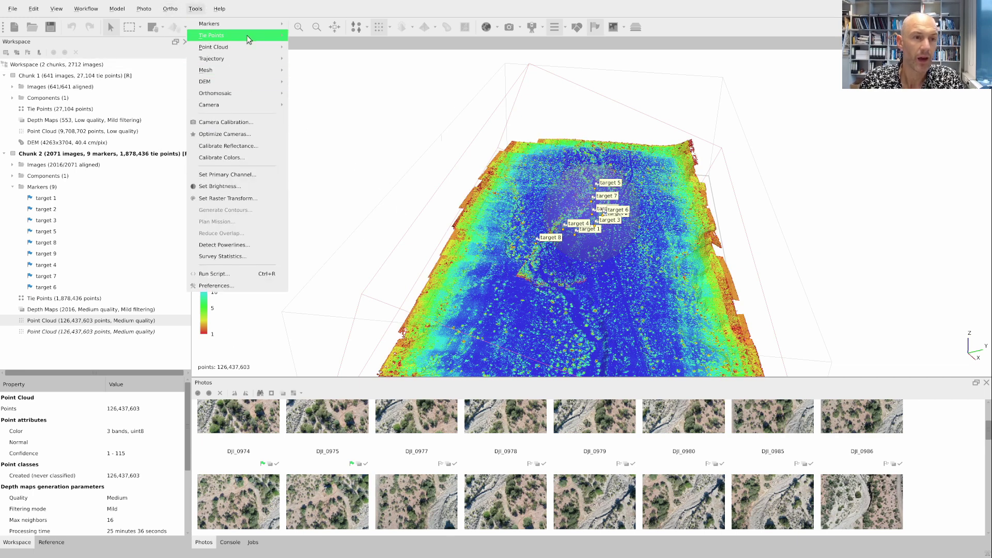
mouse_move(248, 46)
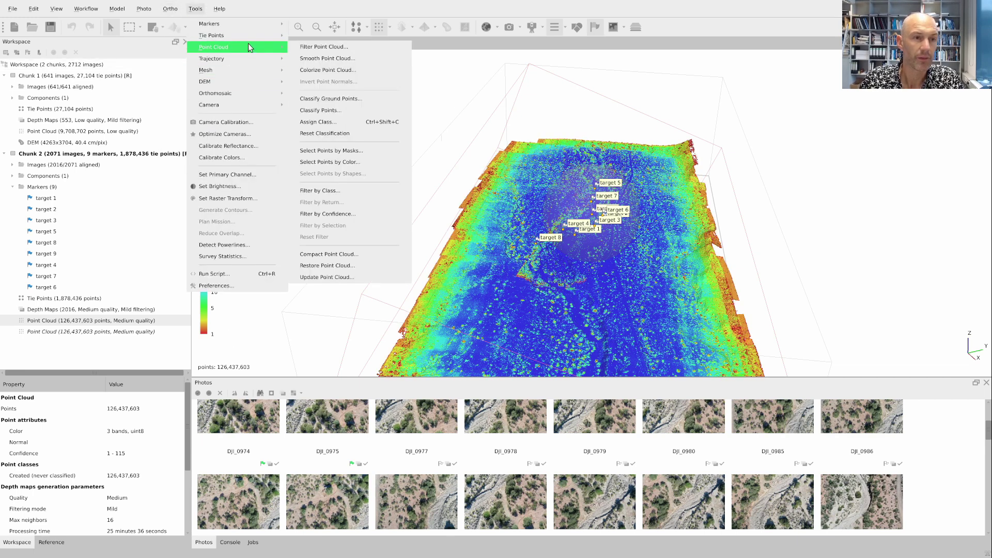
left_click(365, 214)
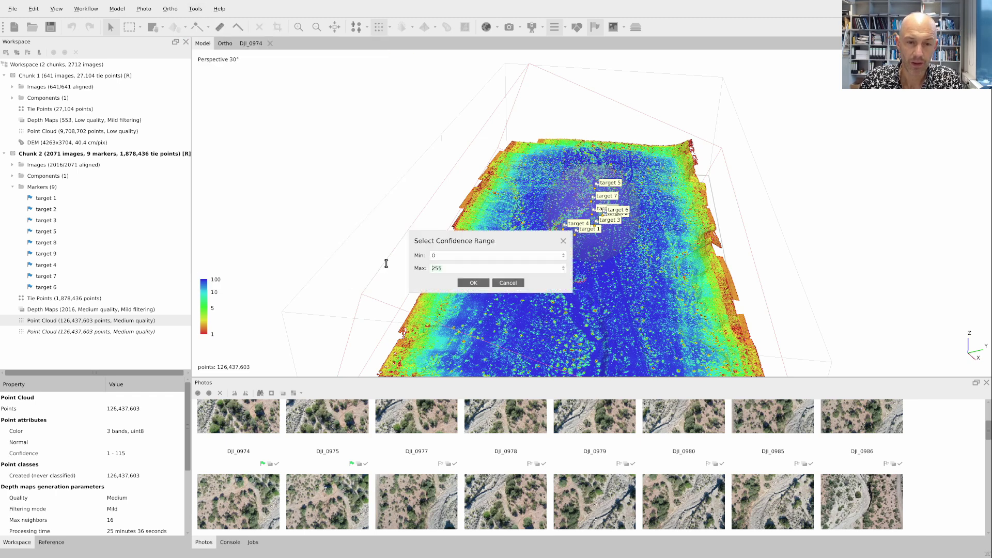
type("5")
left_click(473, 283)
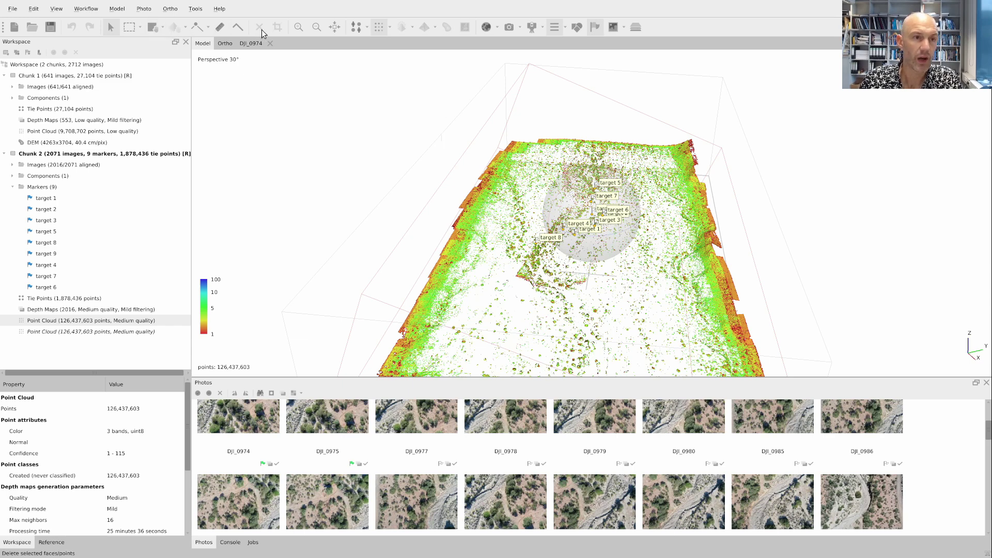
- Select all filtered low-confidence points with a rectangular selection, deselect the markers, and delete the selected points from the active cloud
scroll(450, 190, "down", 4)
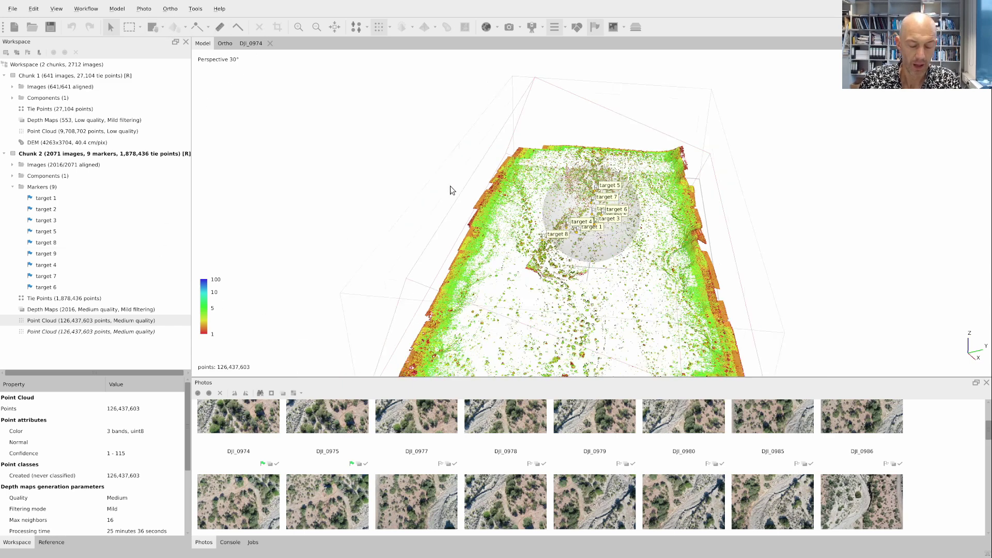
scroll(450, 190, "down", 2)
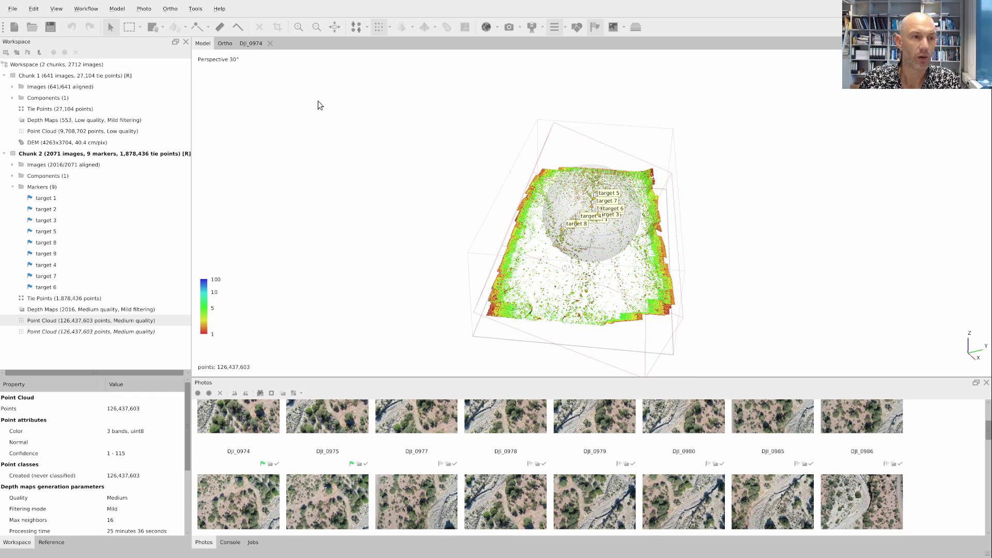
left_click(129, 28)
left_click_drag(474, 120, 713, 373)
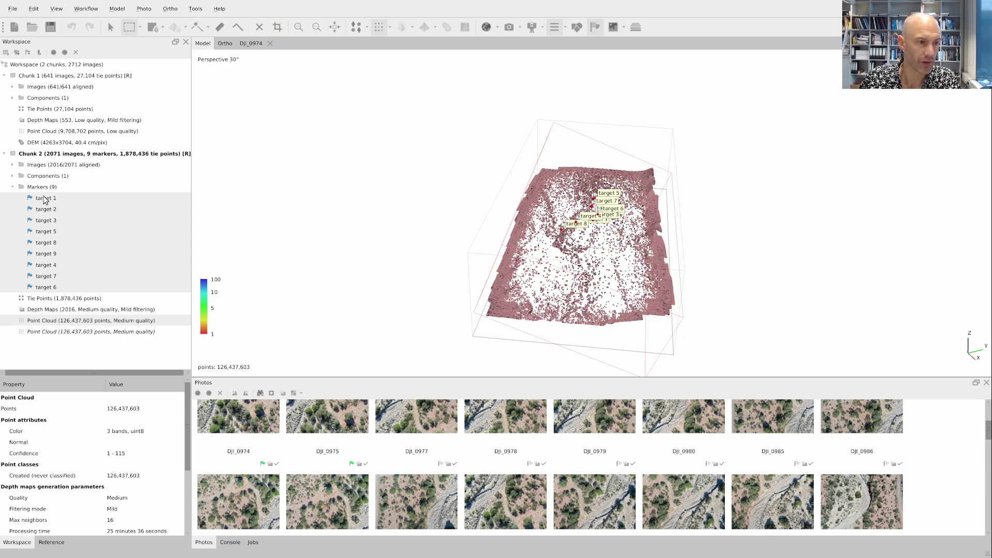
left_click(13, 188)
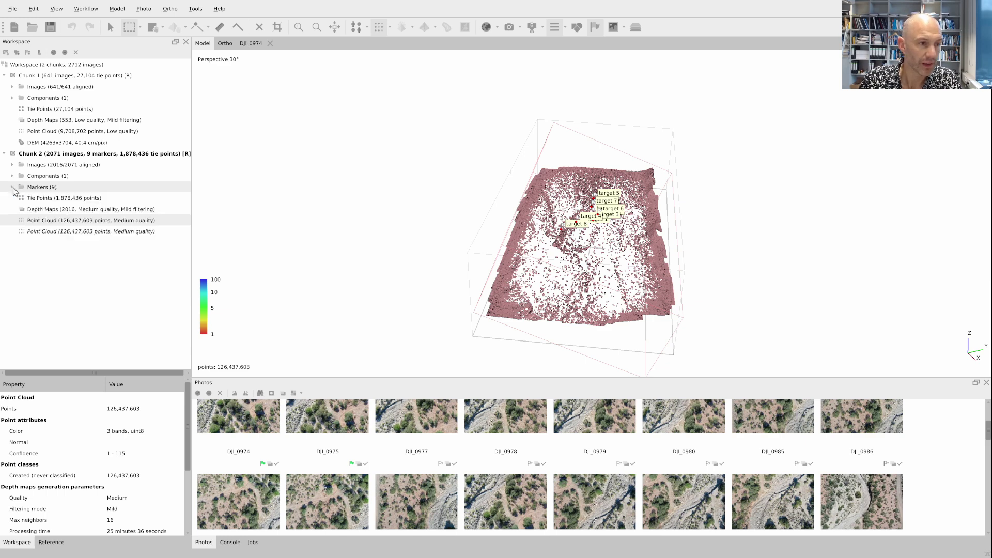
right_click(45, 189)
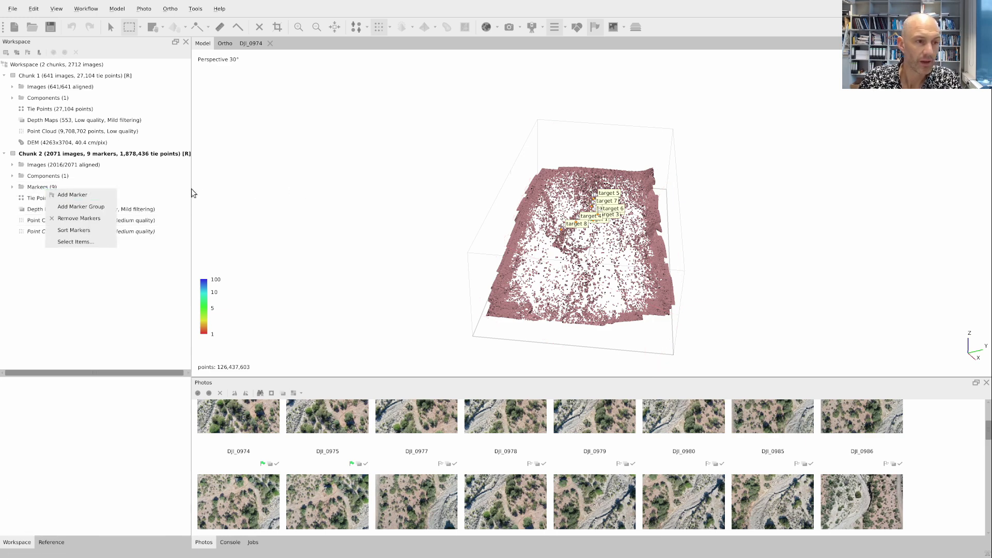
left_click(11, 192)
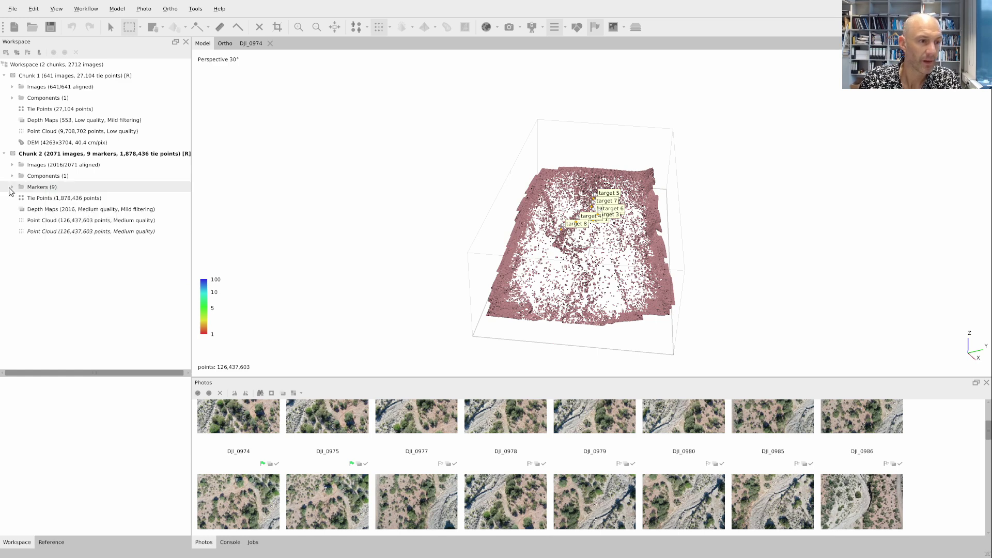
left_click(12, 187)
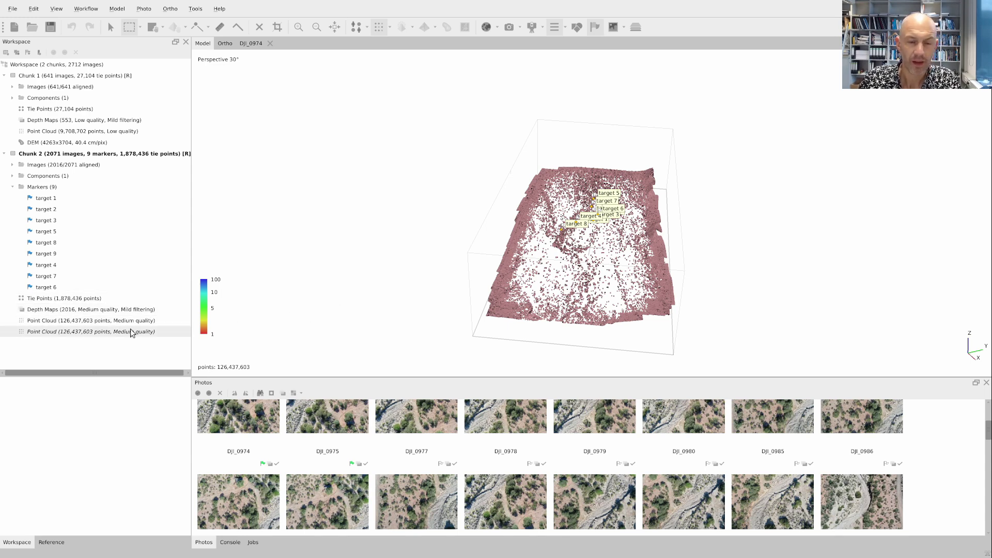
left_click(96, 321)
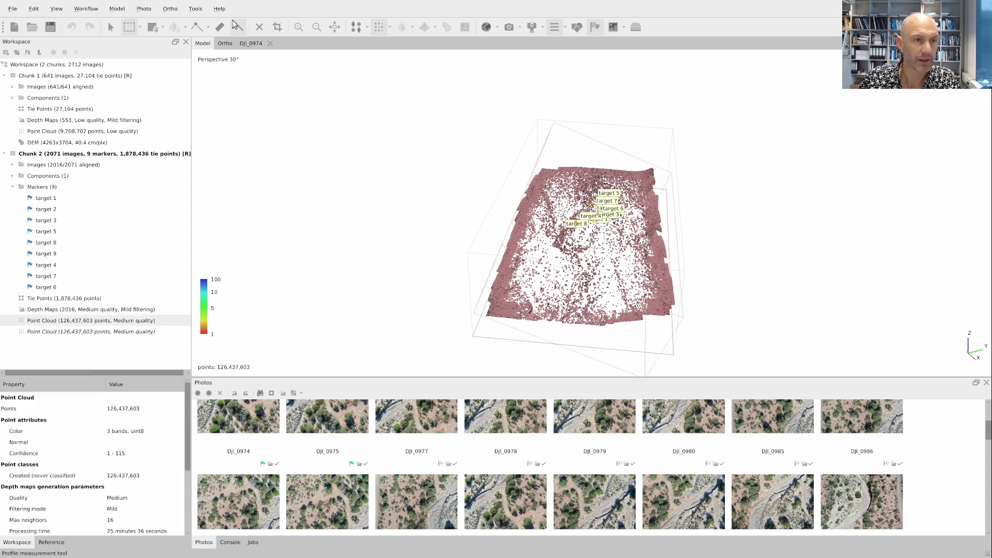
left_click(259, 27)
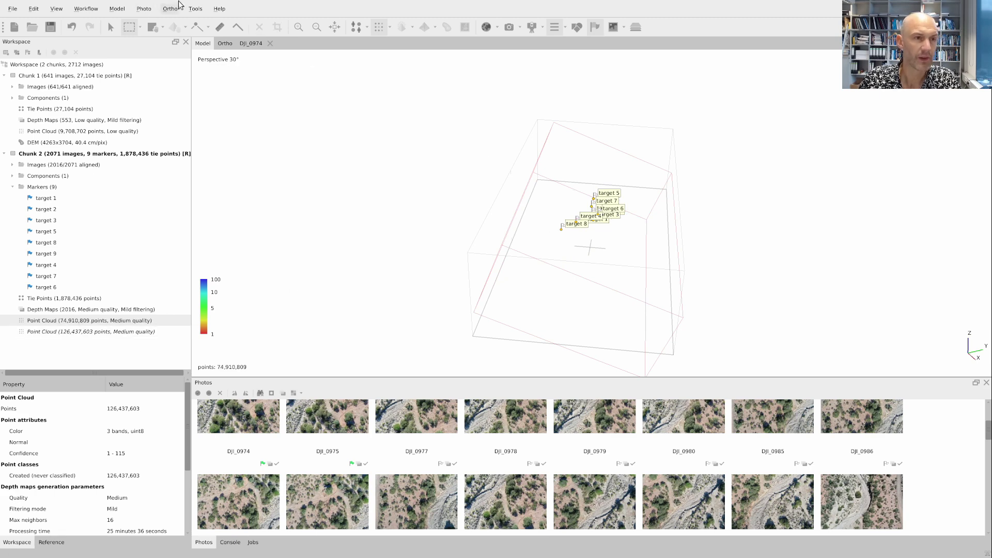
- Reset the point filter to display the remaining points of the cleaned cloud
left_click(195, 10)
mouse_move(232, 47)
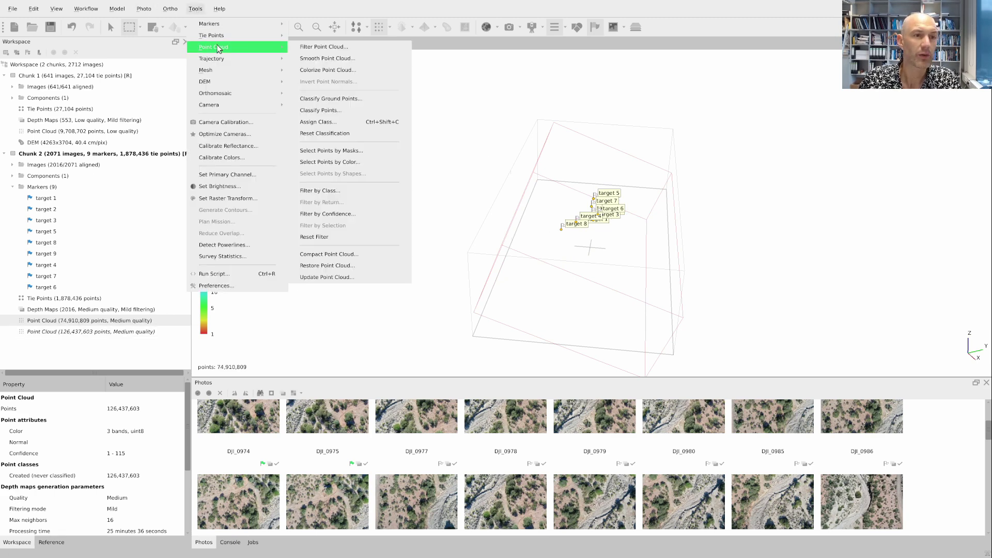
left_click(377, 237)
left_click(478, 279)
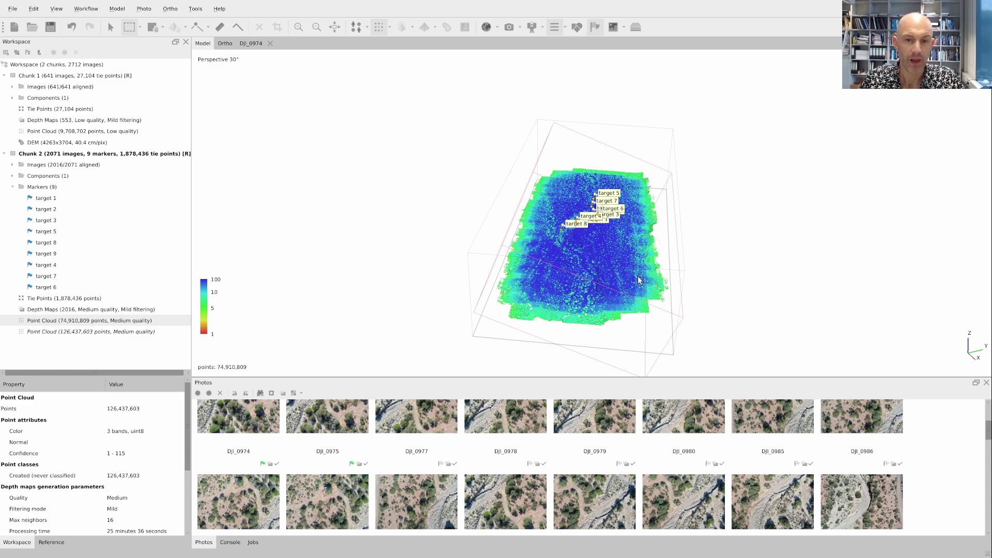
- Examine the cleaned point cloud around the targets, over the vegetation and along the survey edges
scroll(603, 293, "up", 5)
scroll(602, 290, "up", 5)
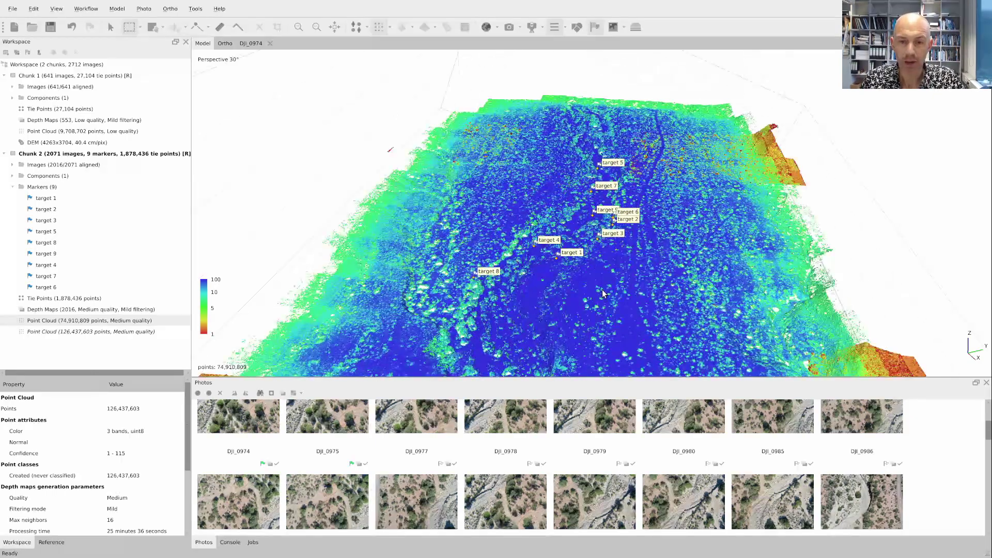
scroll(602, 293, "up", 3)
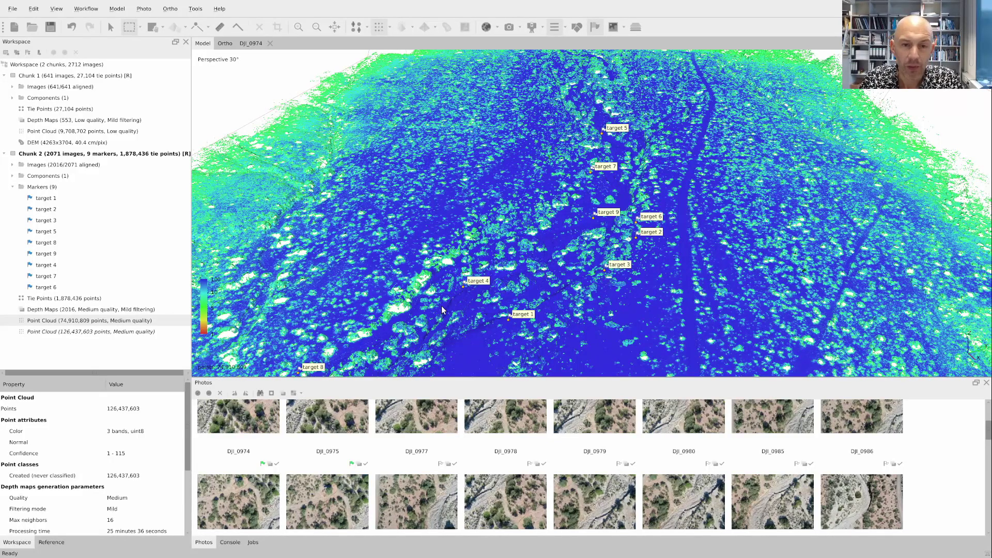
scroll(441, 306, "down", 5)
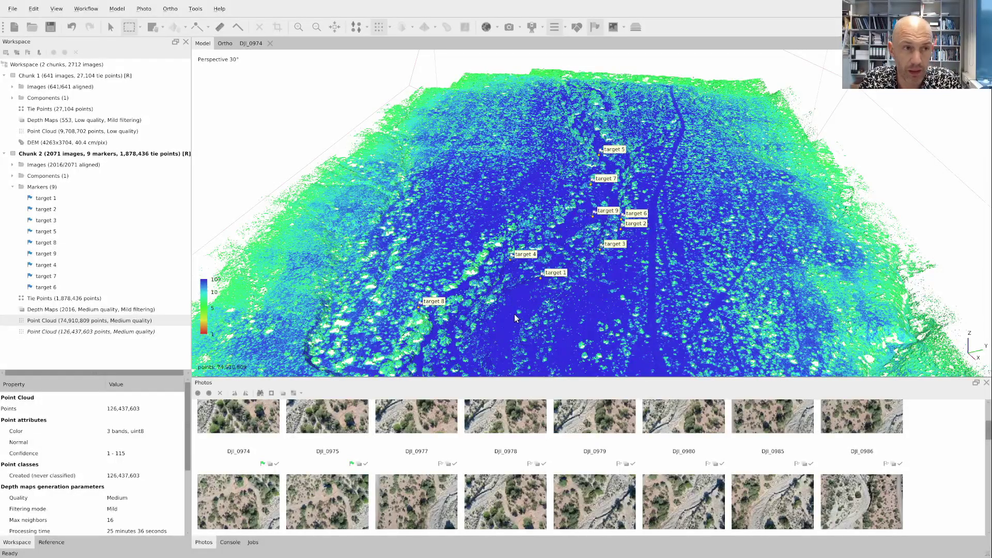
left_click(514, 314)
left_click(111, 27)
mouse_move(553, 340)
left_mouse_down()
mouse_move(583, 252)
mouse_move(568, 311)
mouse_move(540, 338)
left_mouse_up()
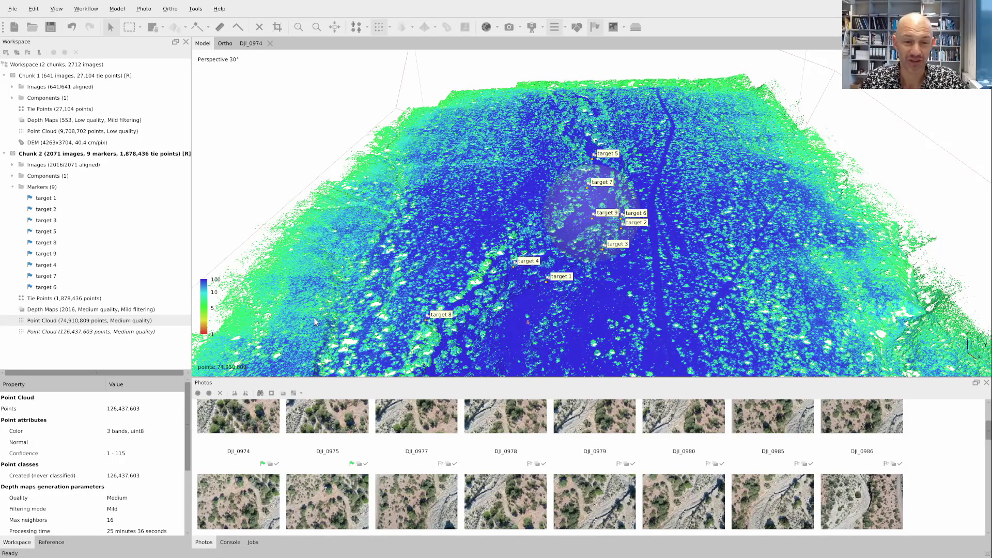
- Export the cleaned point cloud as LaPaya_2024_mq_mf_cfa5_utm19S.laz in WGS 84 / UTM zone 19S with color and confidence attributes
right_click(141, 322)
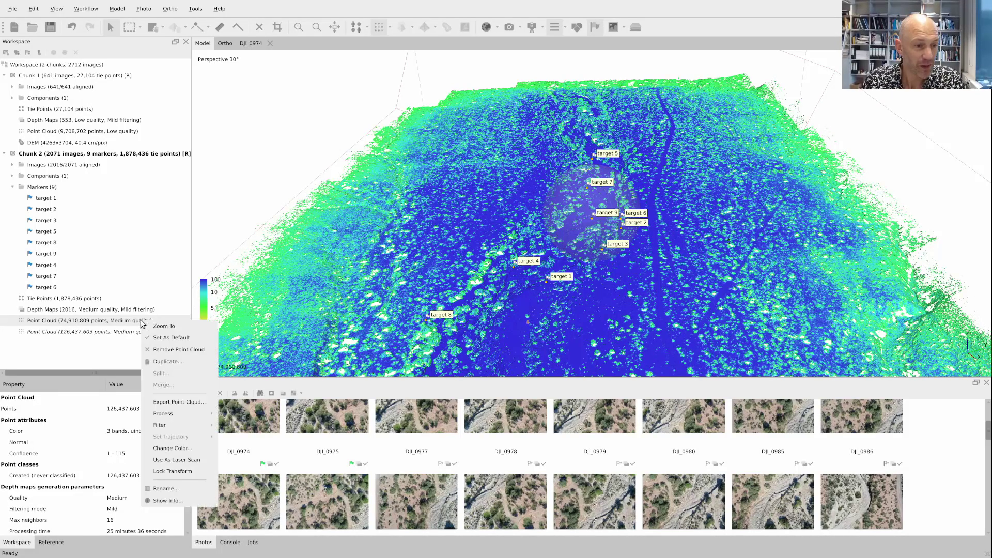
left_click(182, 402)
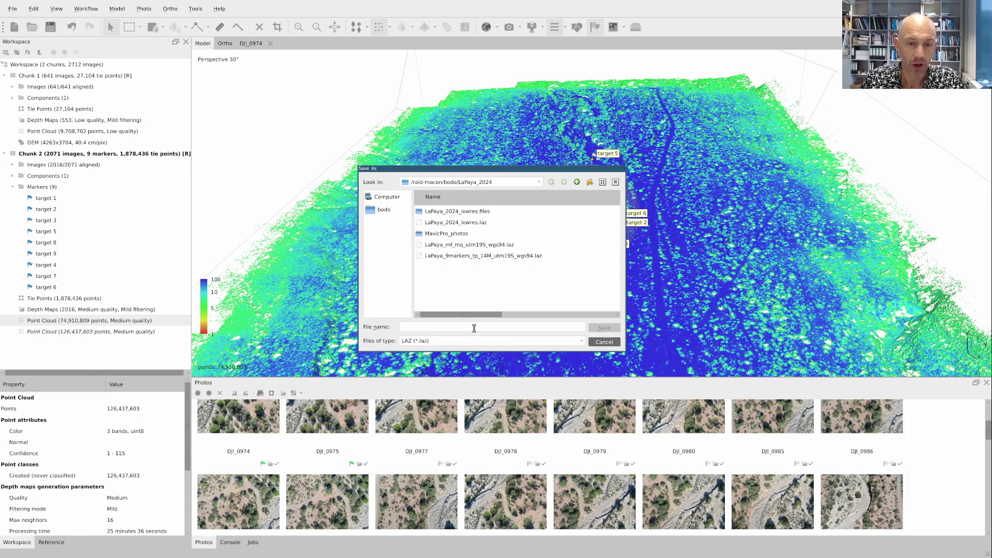
type("lApAY")
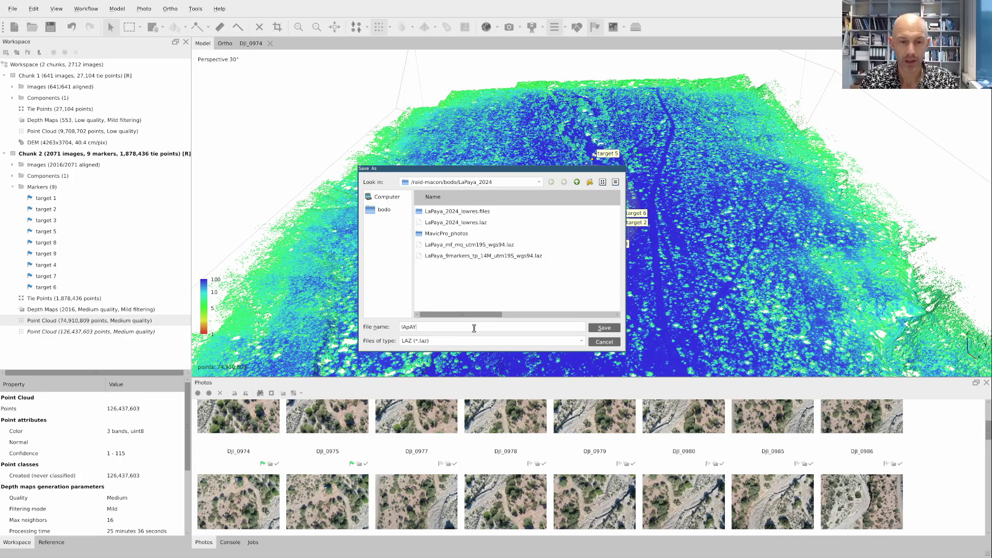
key("BackSpace")
key("BackSpace")
key("BackSpace")
key("BackSpace")
key("BackSpace")
type("La")
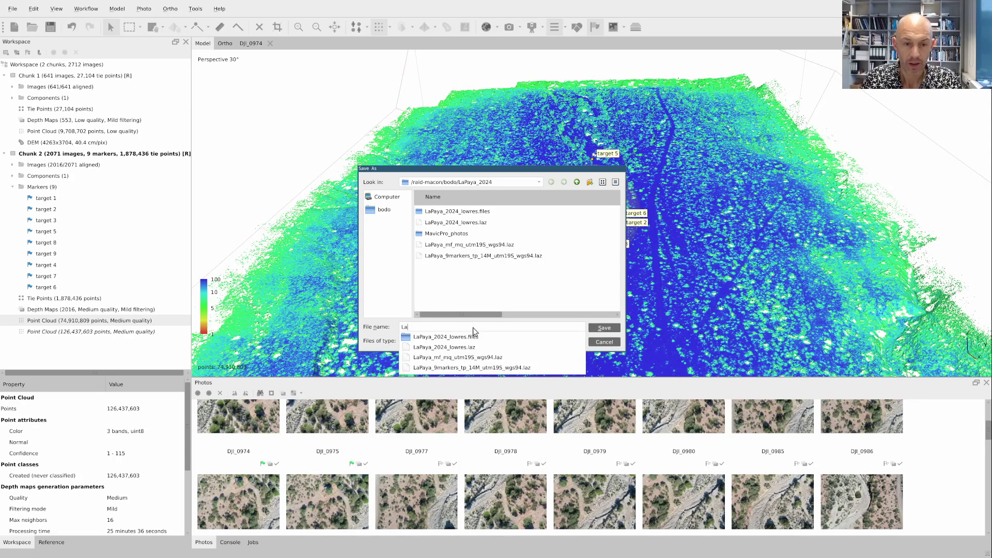
type("Paya")
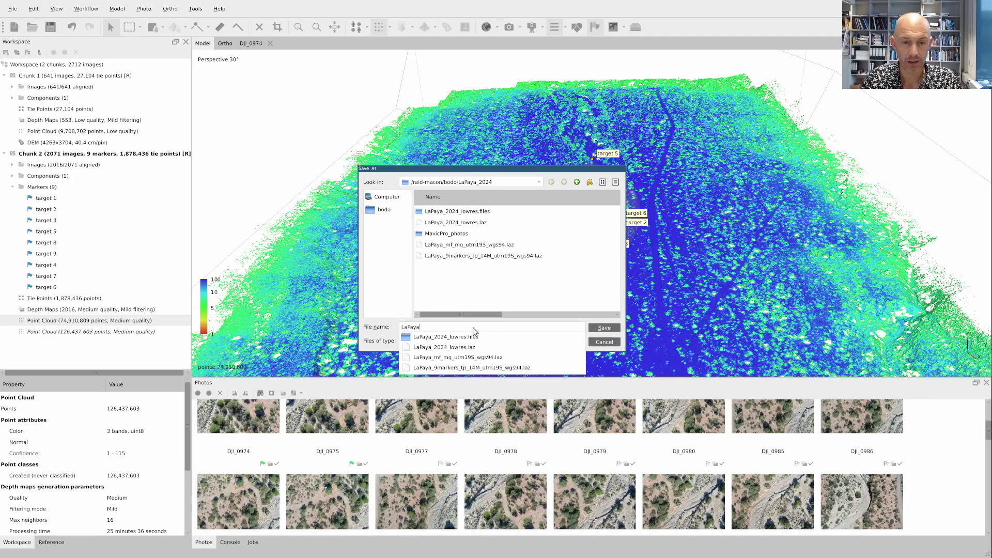
type("_2024_mi")
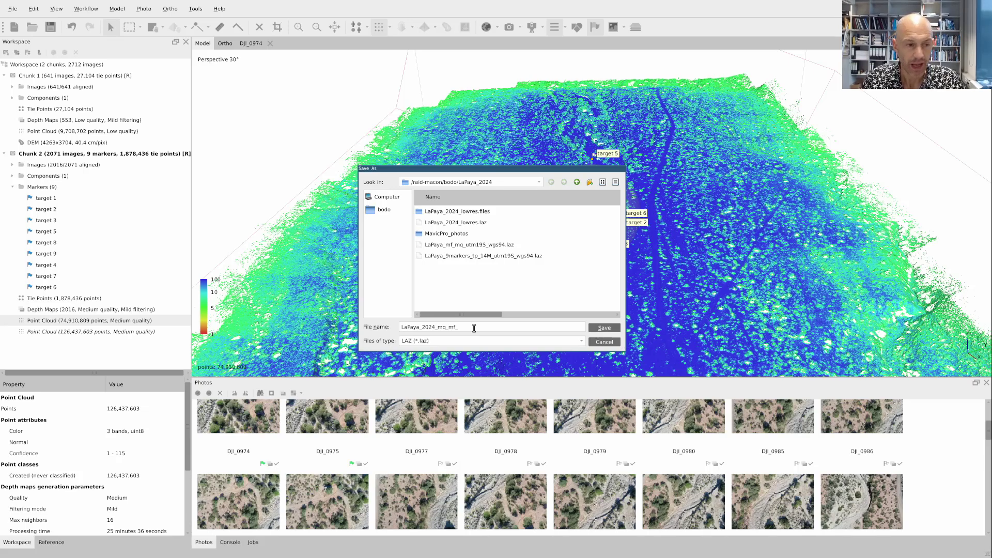
type("c")
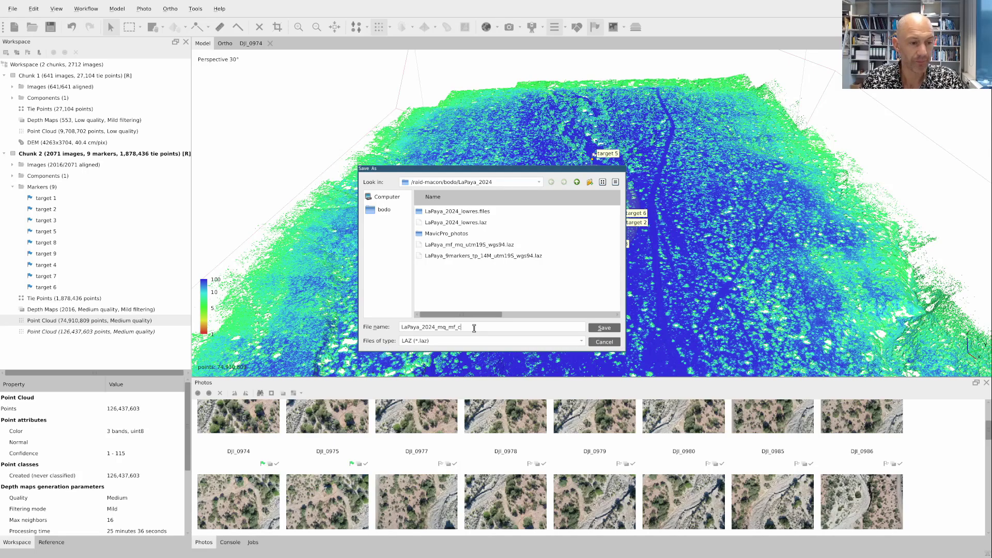
type("fa")
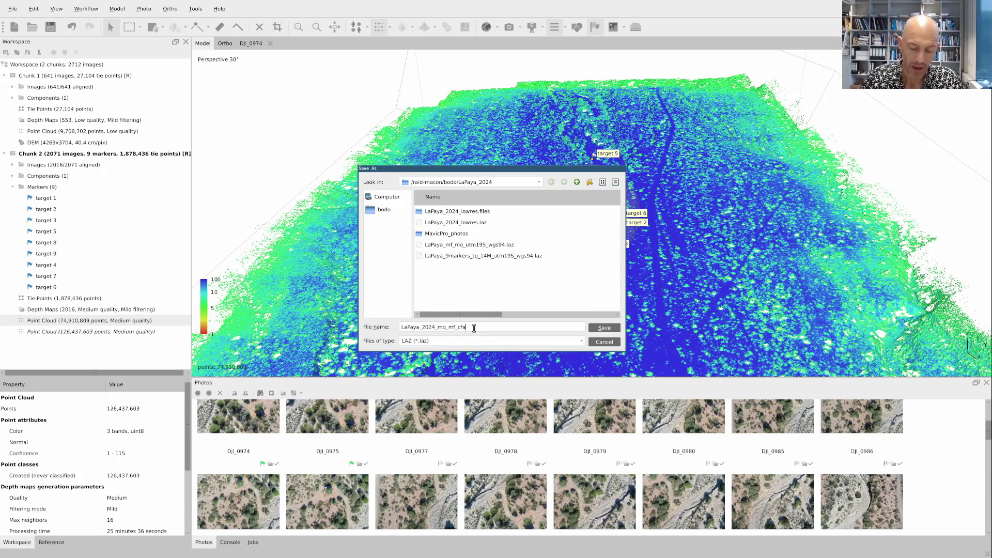
type("5")
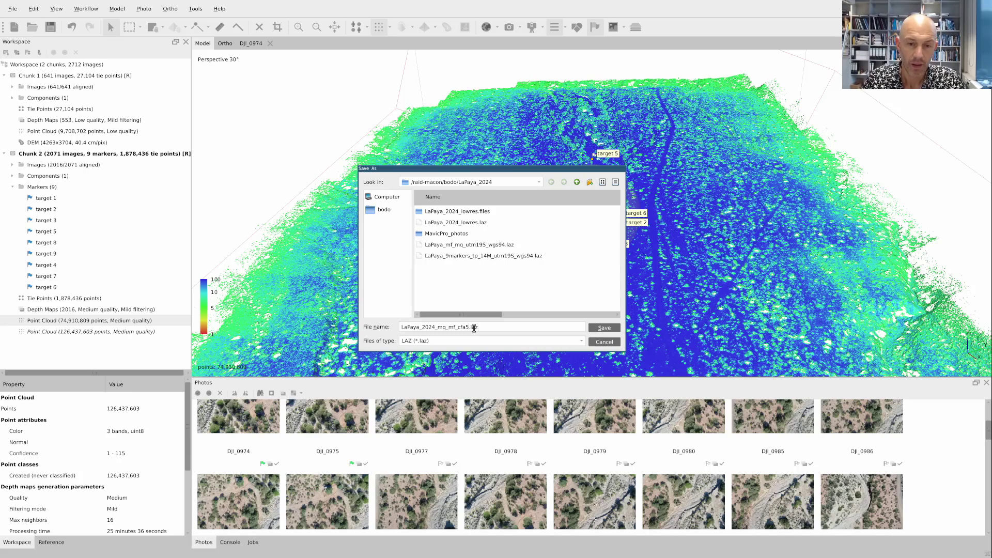
type("_utm19S")
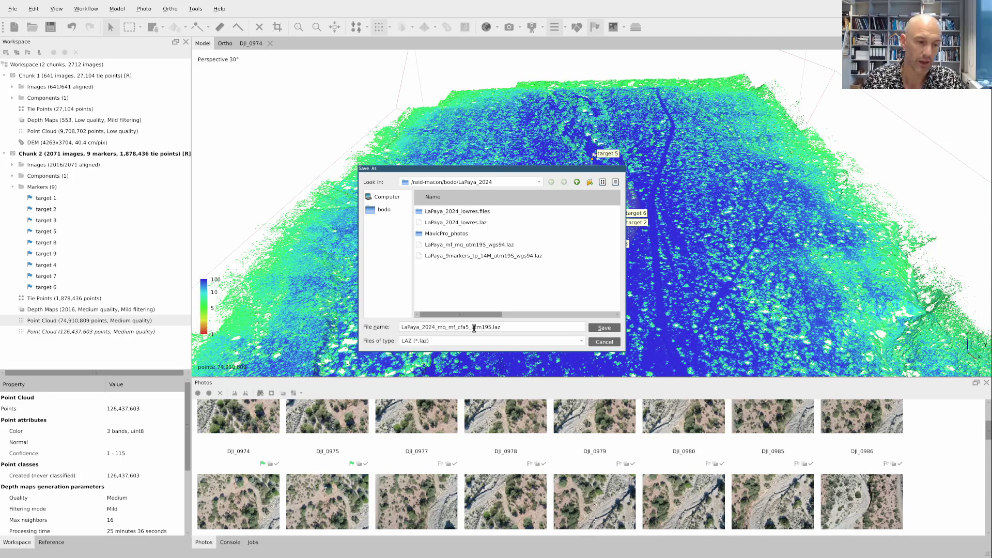
left_click(603, 328)
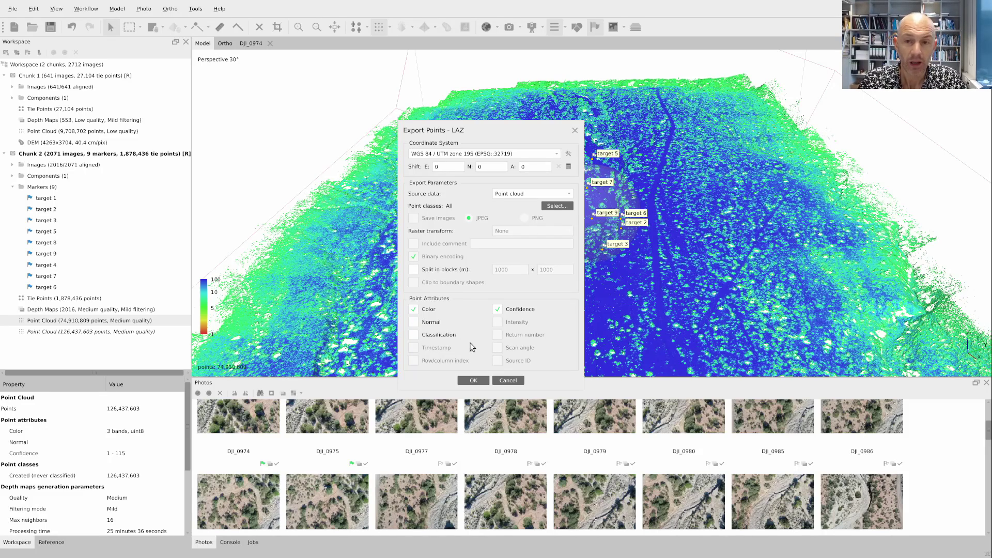
left_click(476, 379)
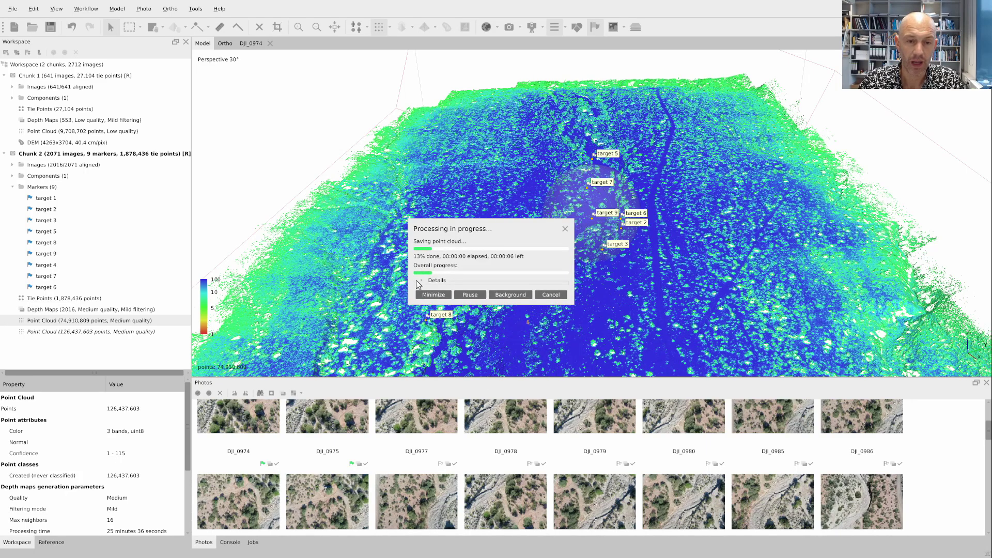
left_click(422, 280)
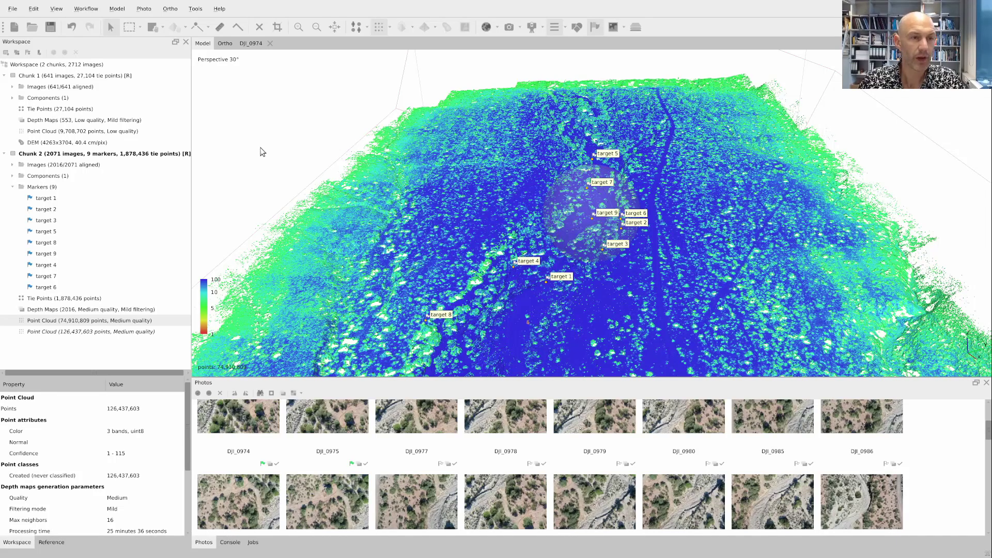
- Classify ground points from any class with max angle 15°, max distance 1 m, cell size 50 m and erosion radius 0
left_click(200, 10)
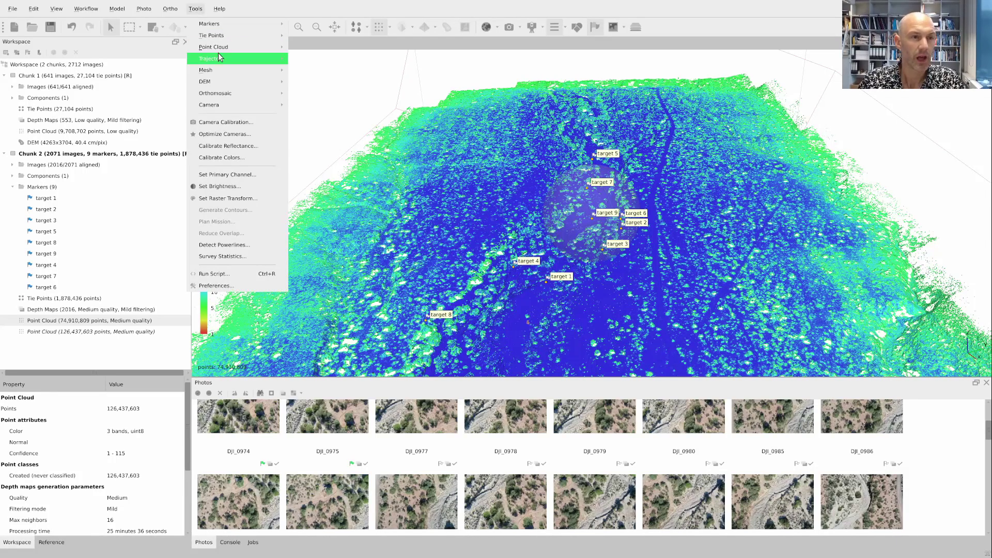
mouse_move(219, 46)
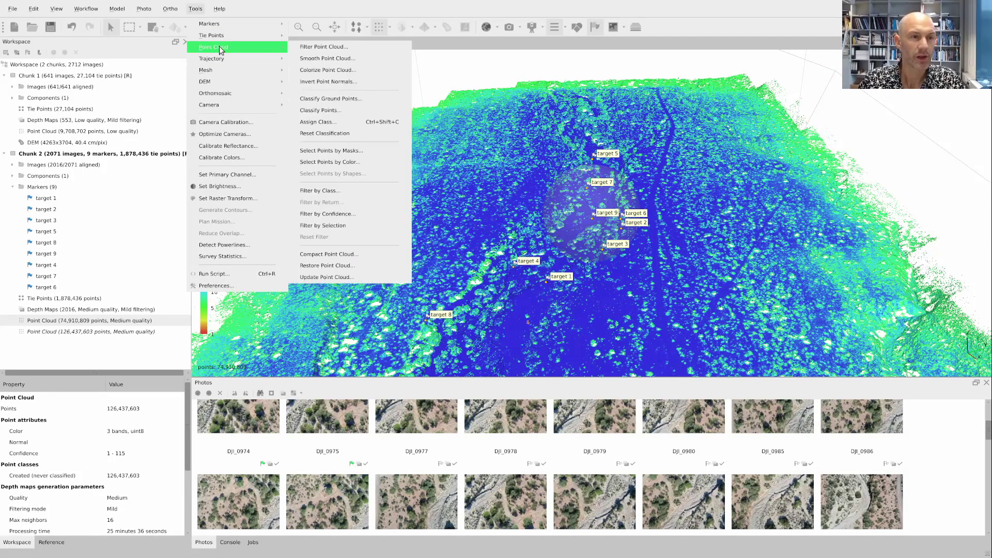
left_click(372, 98)
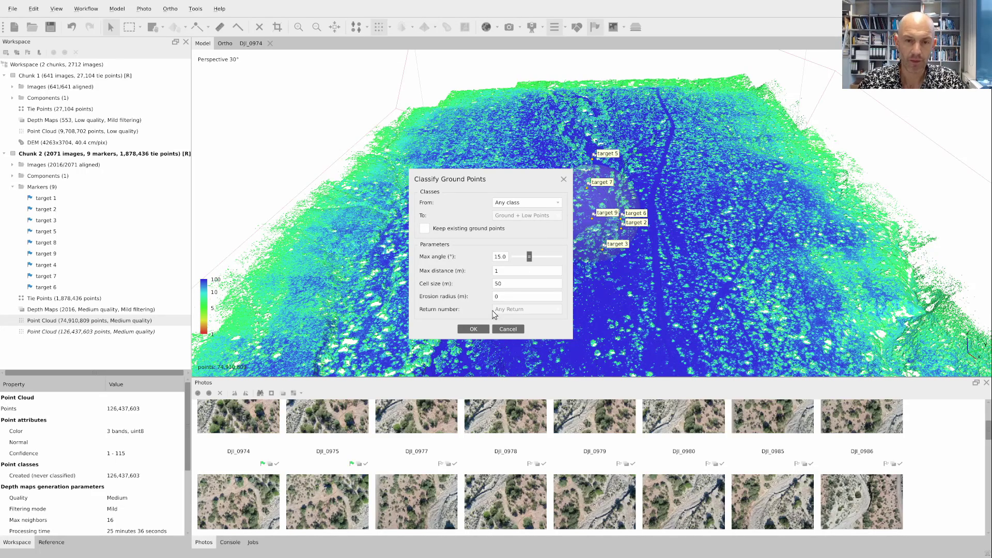
left_click(473, 329)
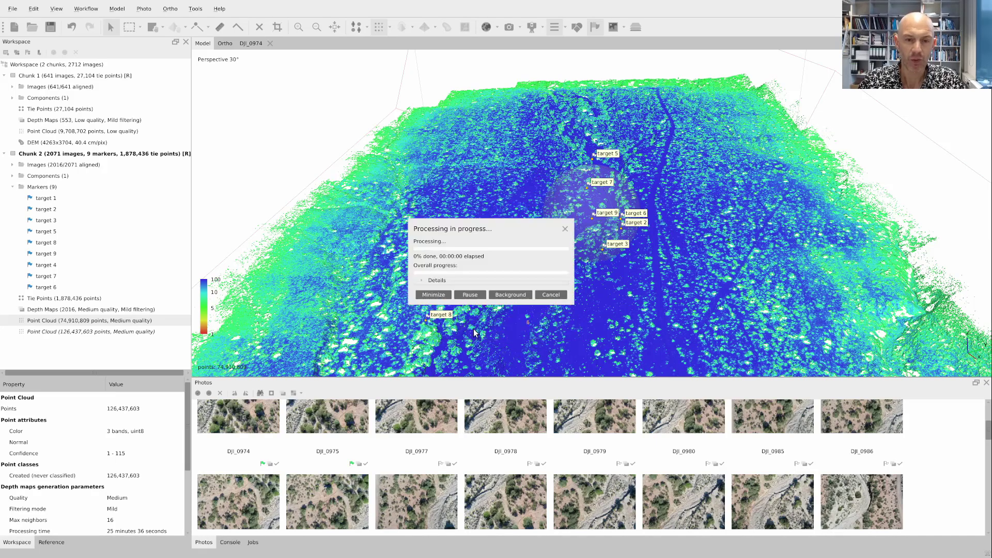
left_click(421, 281)
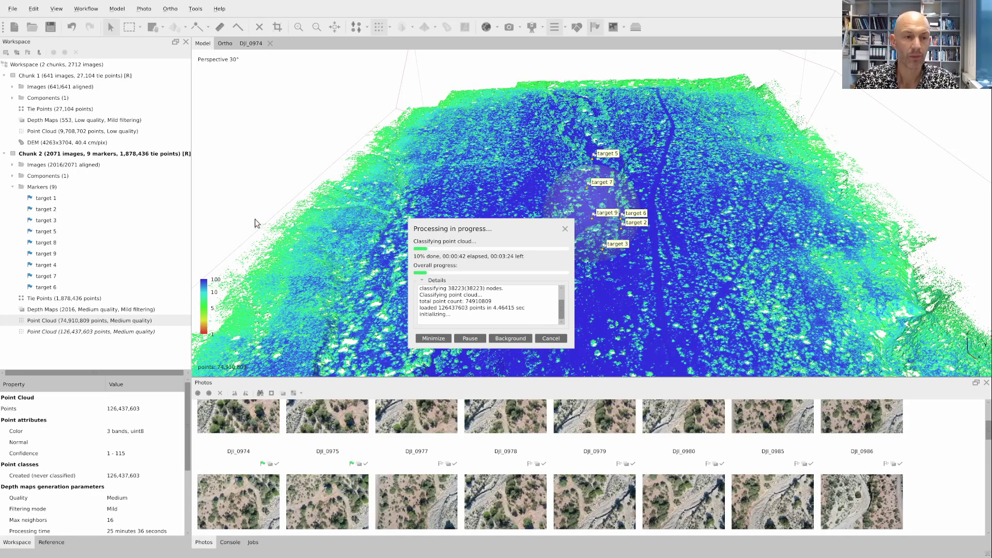
key("super+f")
key("super+f")
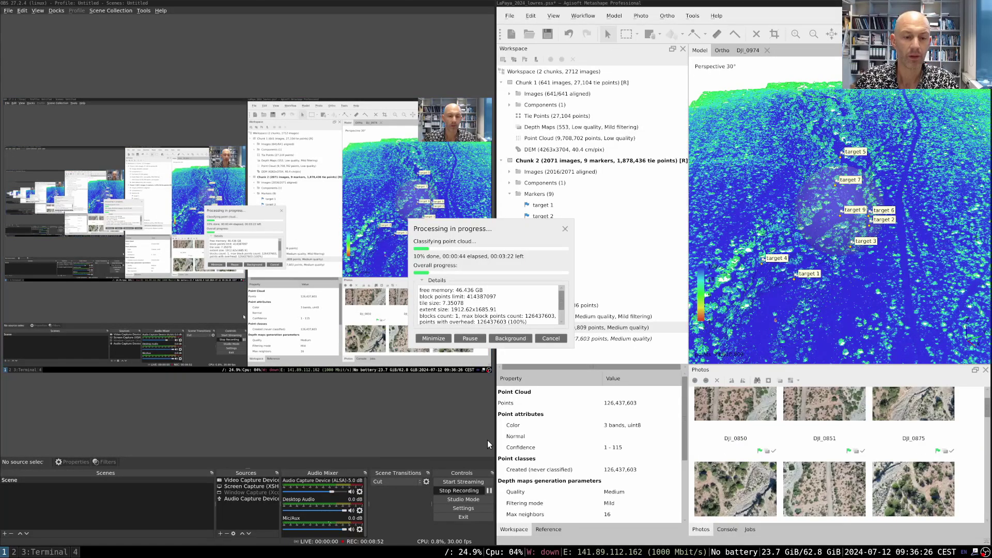
left_click(489, 491)
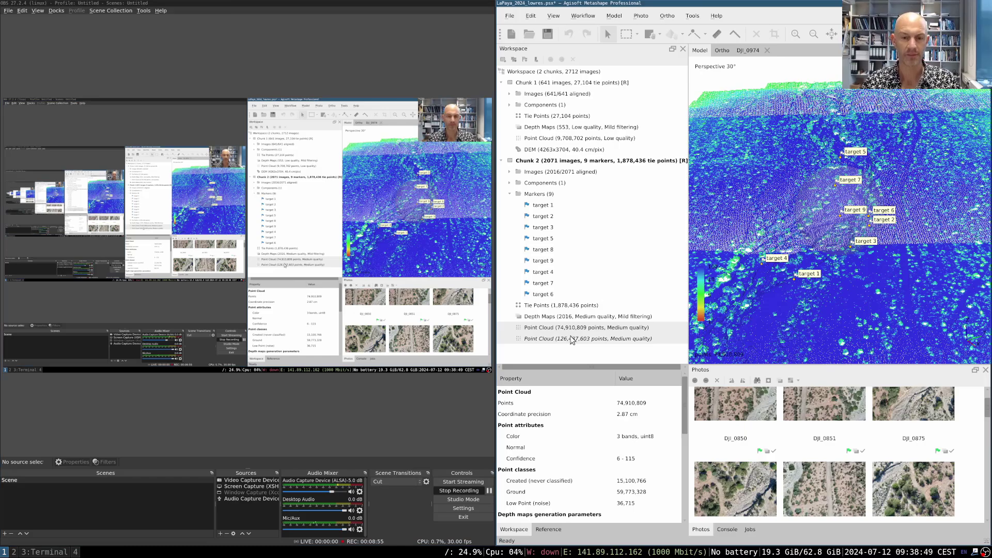
key("super+f")
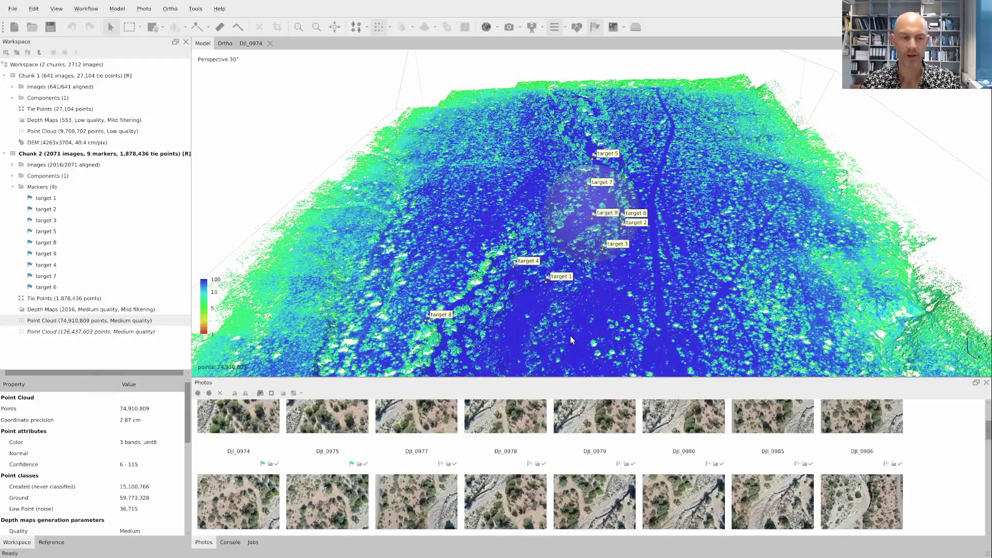
- Display the point cloud by classes and examine the ground classification around the targets and the riverbed
left_click(390, 25)
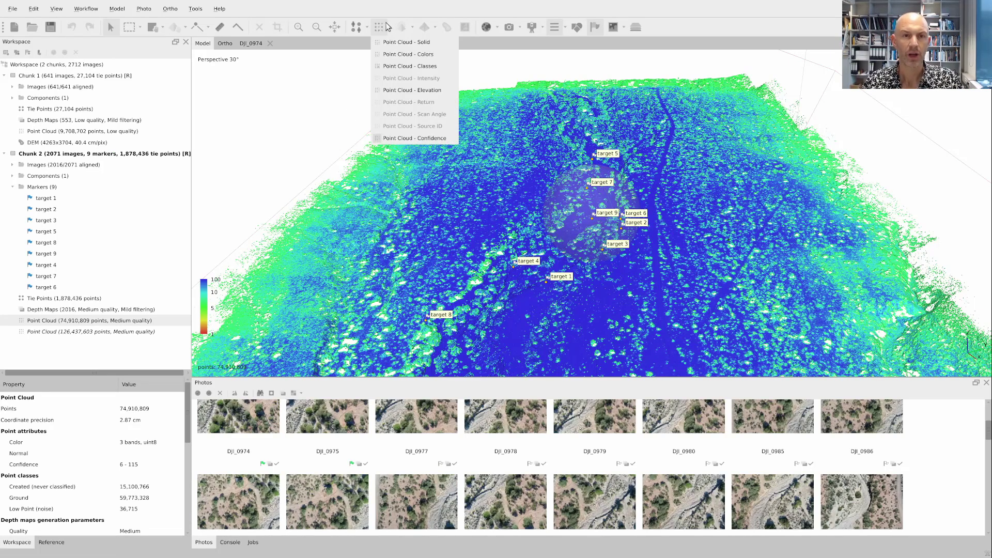
left_click(407, 67)
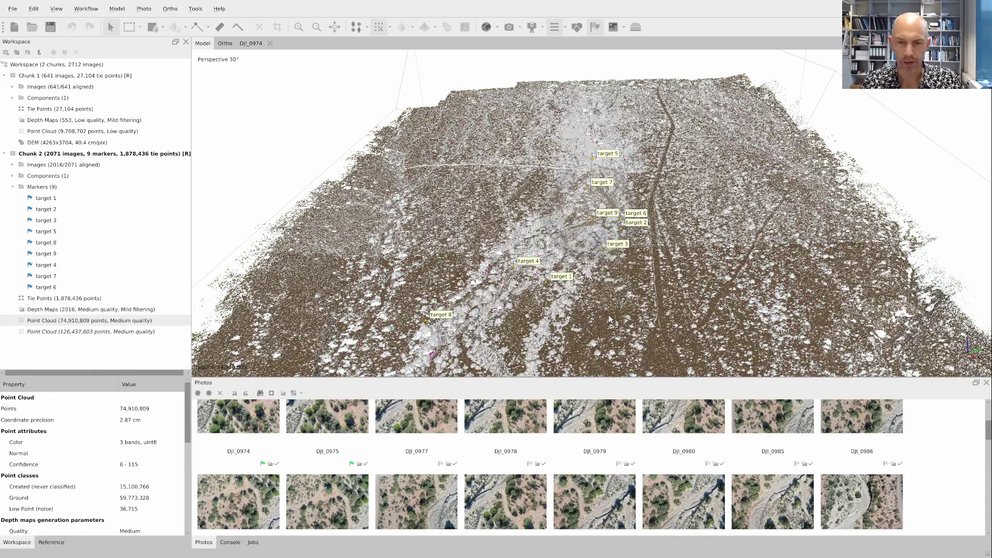
scroll(609, 319, "up", 10)
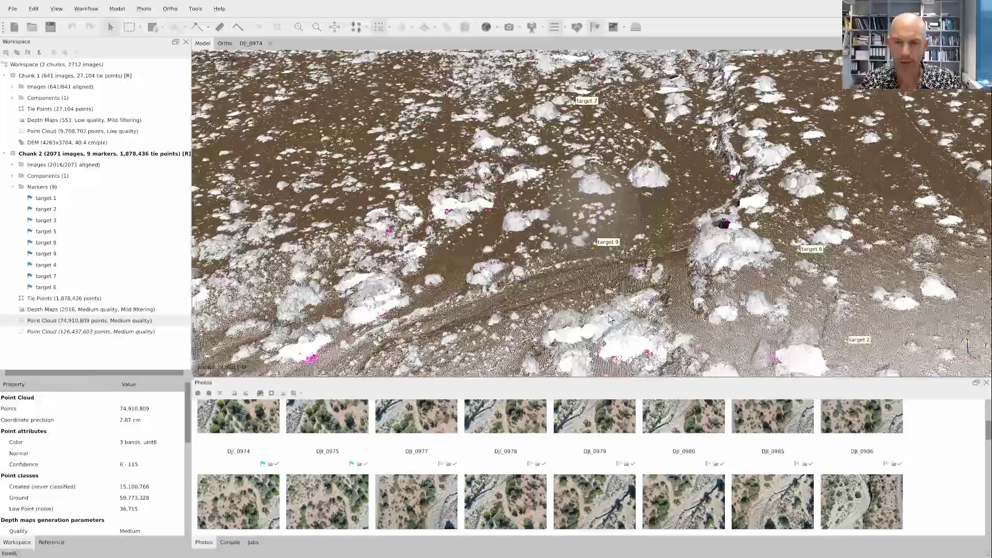
scroll(609, 319, "up", 1)
scroll(552, 287, "down", 1)
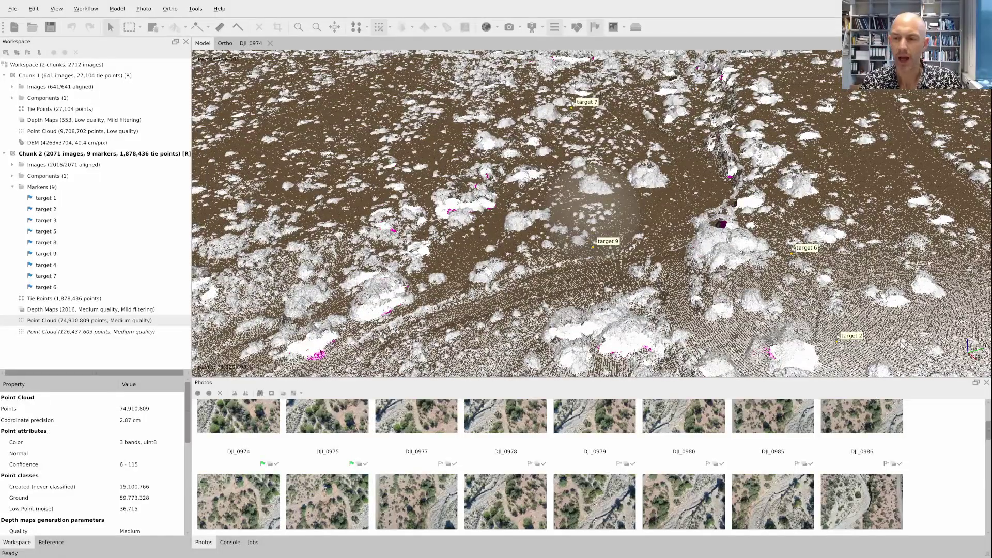
left_click_drag(901, 345, 697, 282)
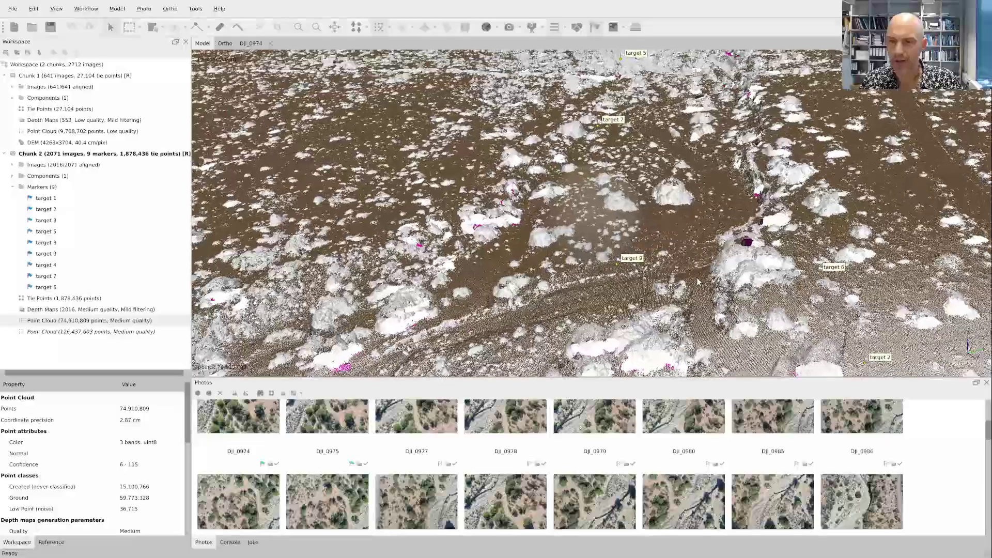
scroll(645, 274, "down", 5)
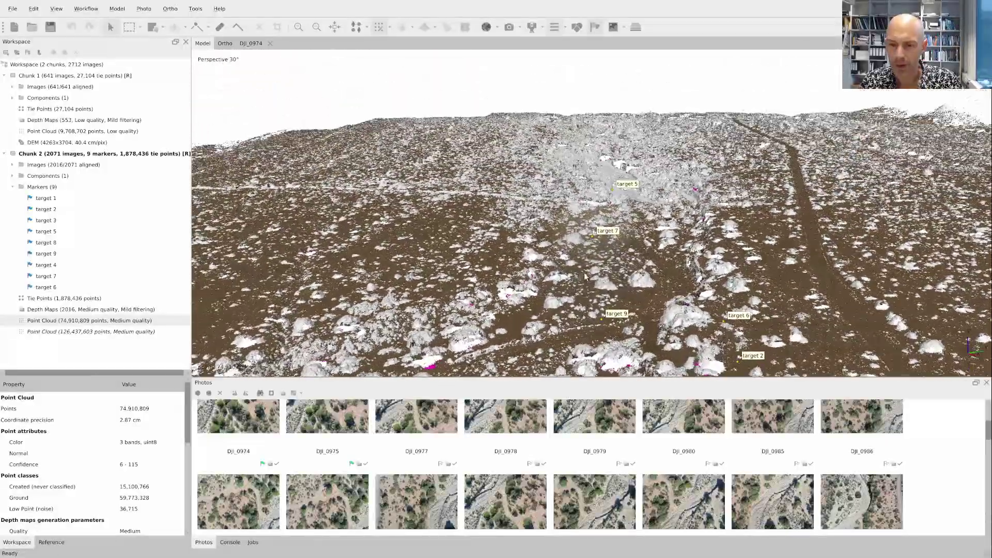
left_click_drag(584, 276, 474, 292)
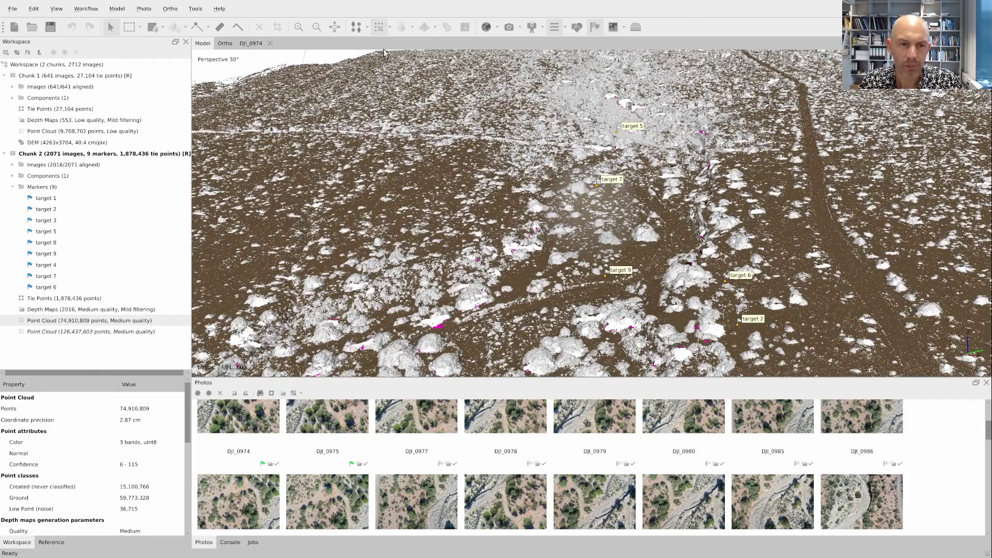
- Compare the target area in solid, colors and classes display, inspecting the classified vegetation and ground near target 9
left_click(390, 27)
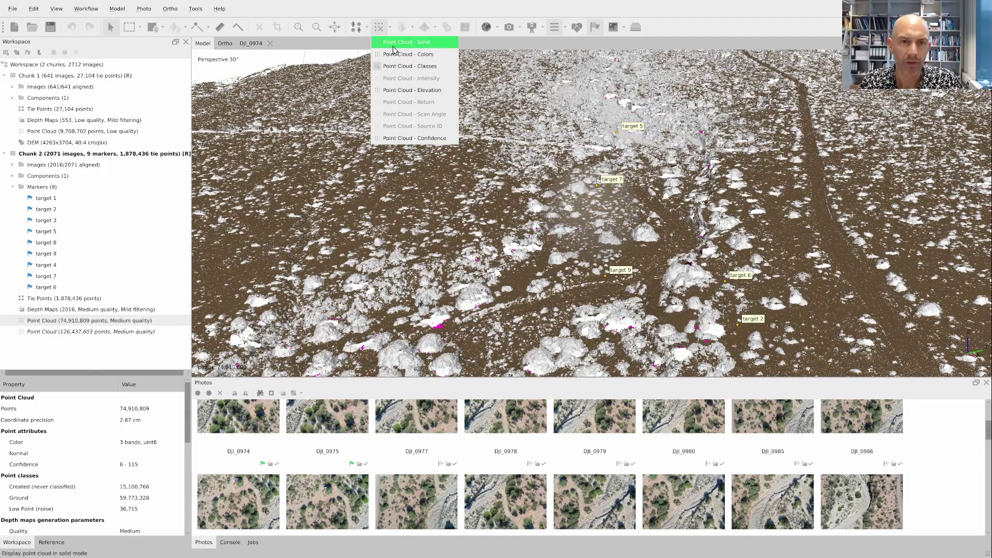
left_click(413, 42)
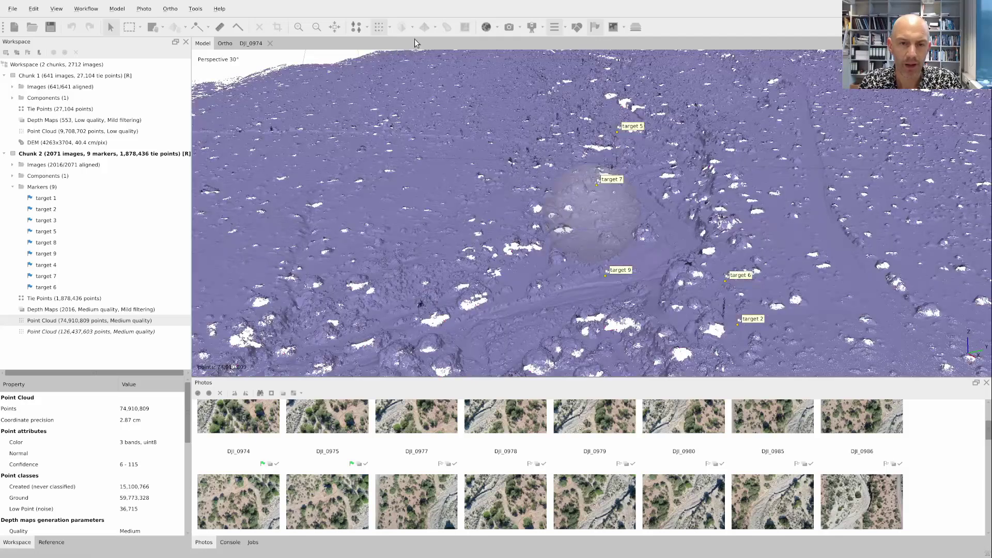
left_click(391, 27)
left_click(393, 55)
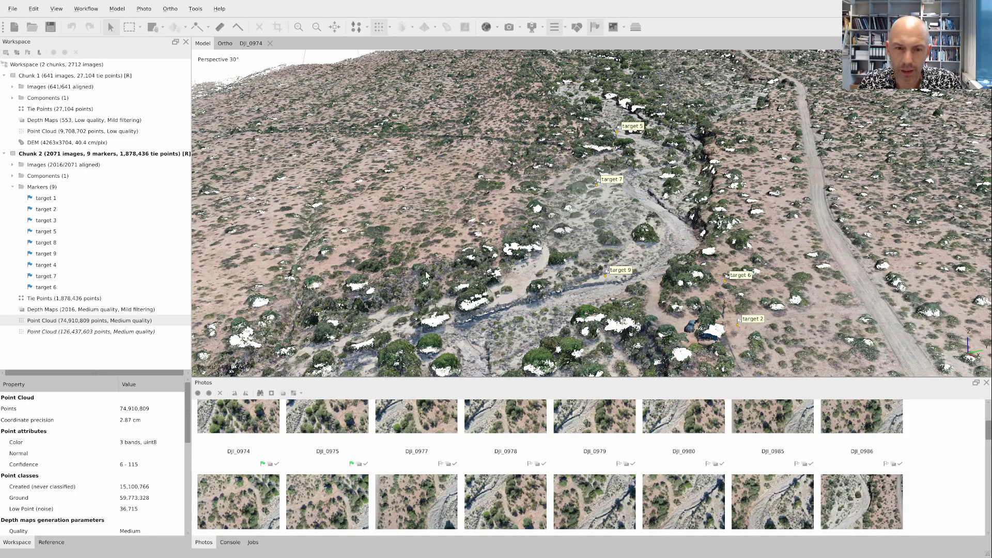
left_click(392, 27)
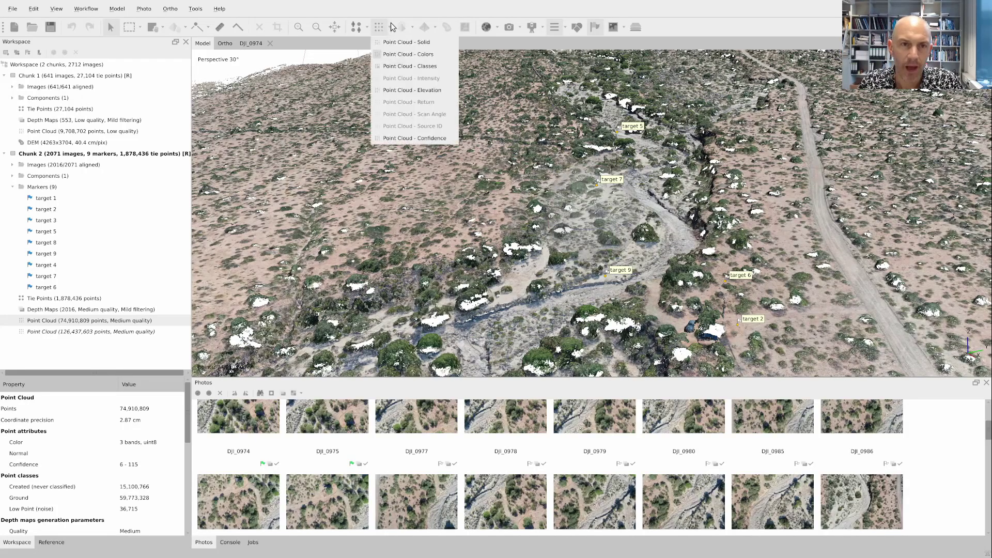
left_click(399, 66)
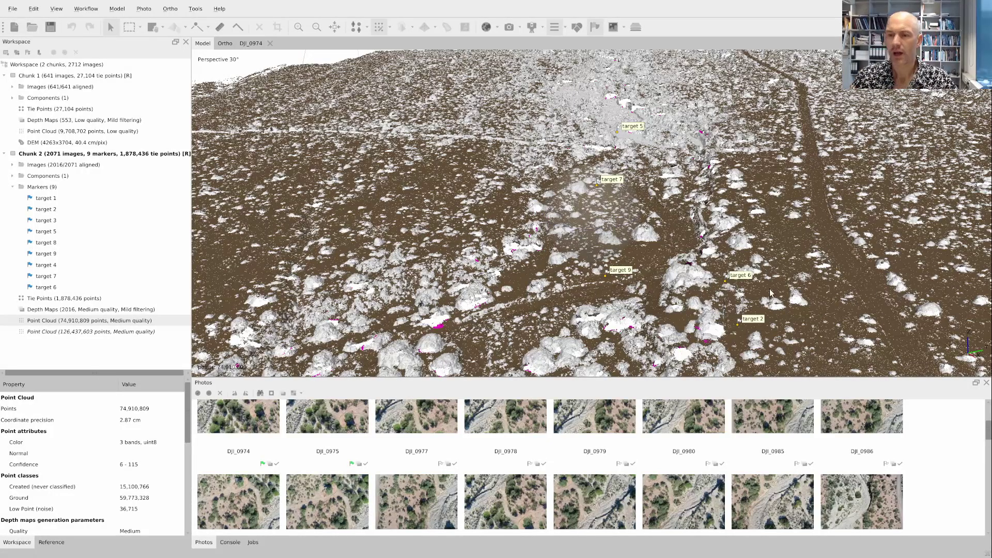
scroll(640, 281, "up", 3)
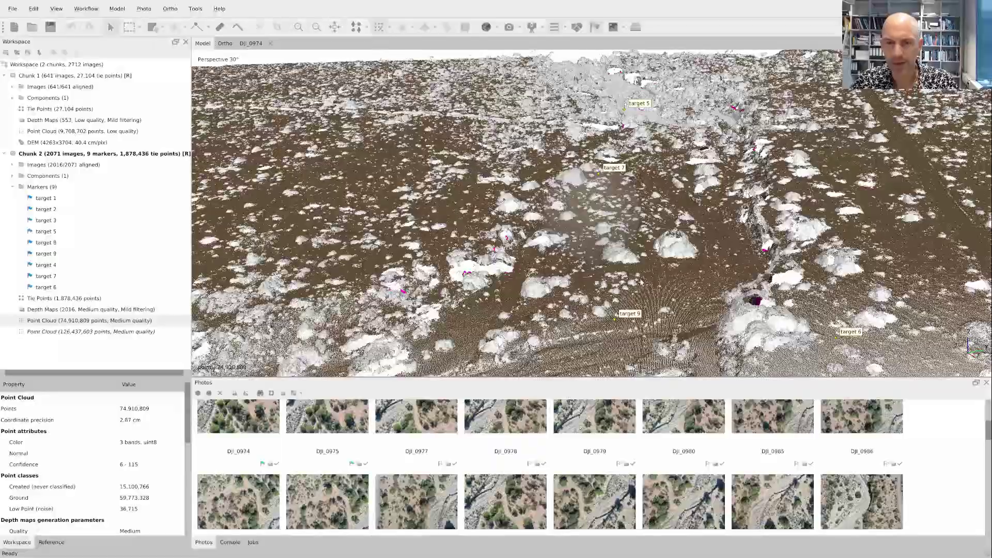
left_click_drag(542, 286, 527, 181)
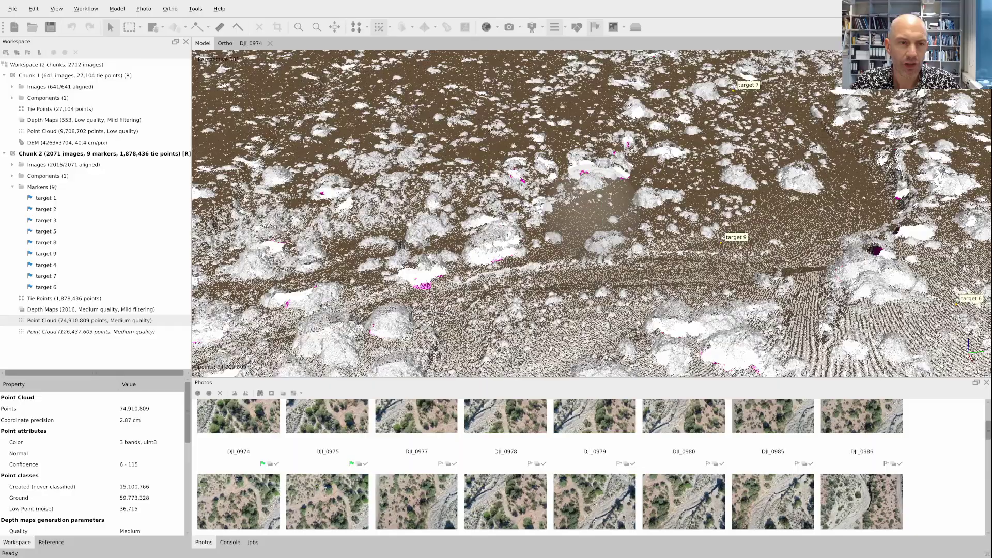
- Examine the class-coloured point cloud across the whole site and close up around the targets
scroll(544, 209, "down", 2)
scroll(545, 206, "down", 5)
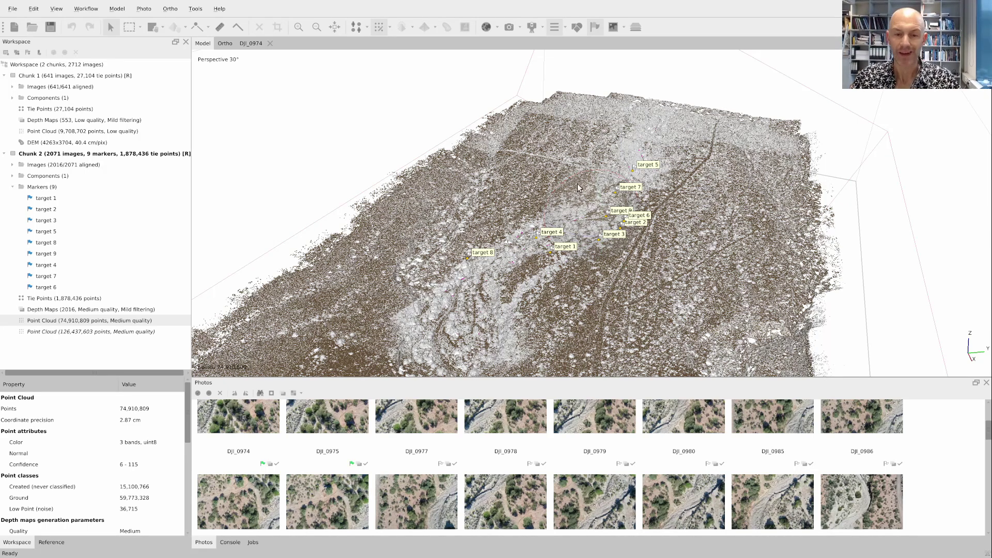
left_click_drag(501, 329, 474, 328)
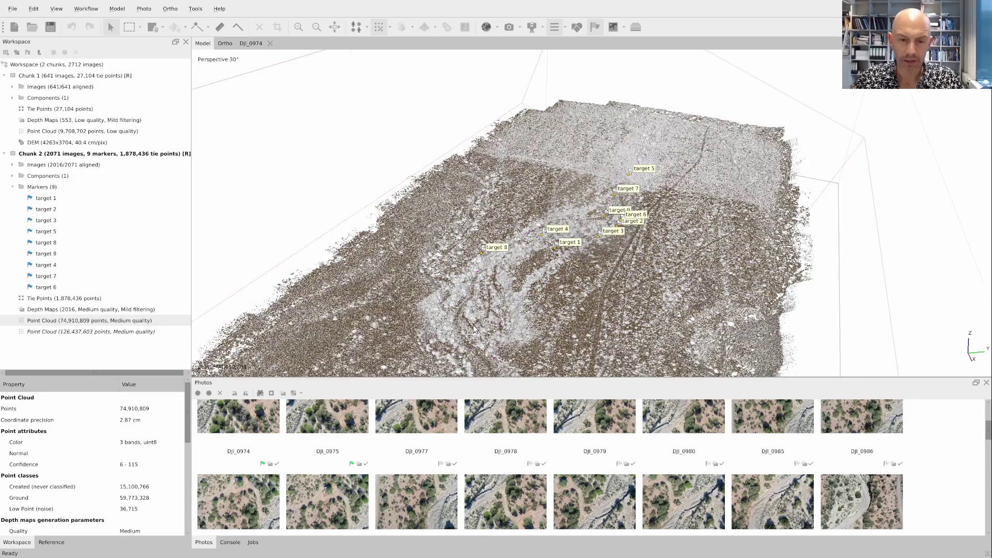
scroll(492, 307, "up", 5)
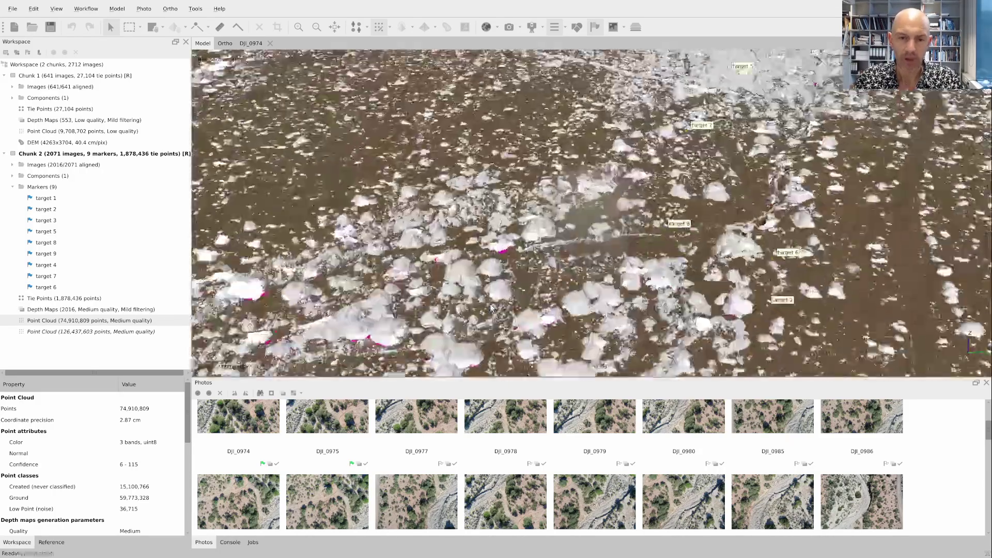
scroll(330, 310, "down", 3)
scroll(328, 310, "down", 3)
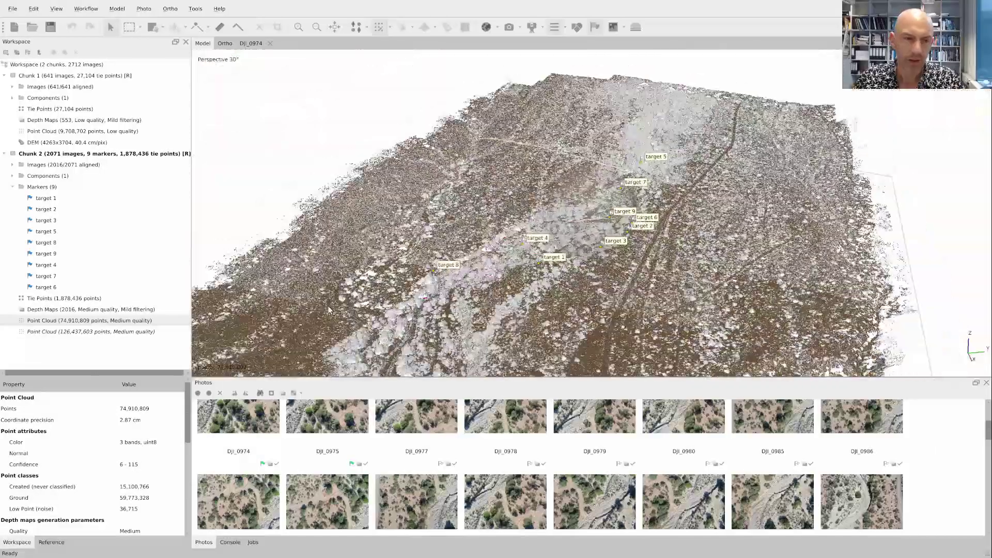
left_click(195, 8)
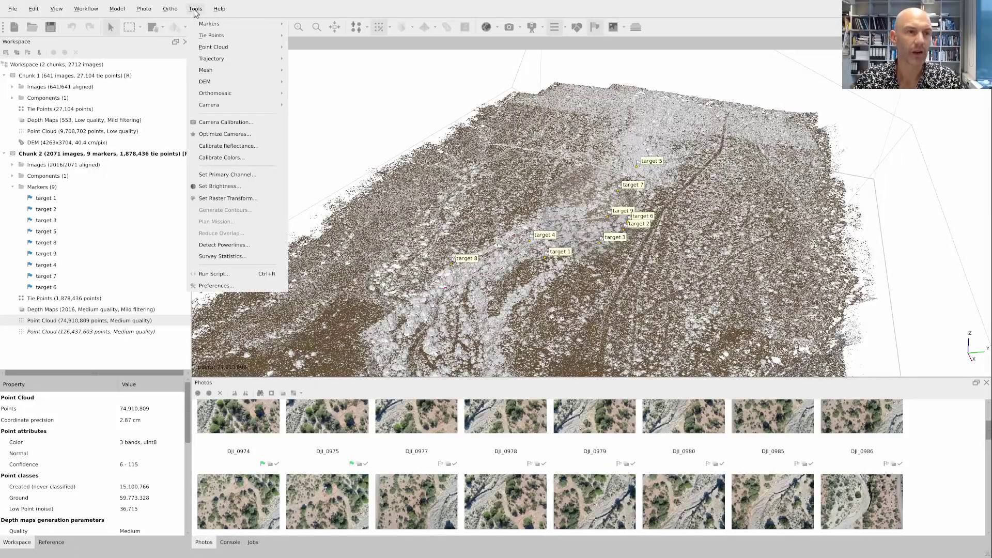
left_click(195, 11)
- Start a LAZ export of the classified 74,910,809-point cloud with the file name LaPaya_2024_mq_mf_cfa5_groundonly_utm19S.laz
right_click(81, 322)
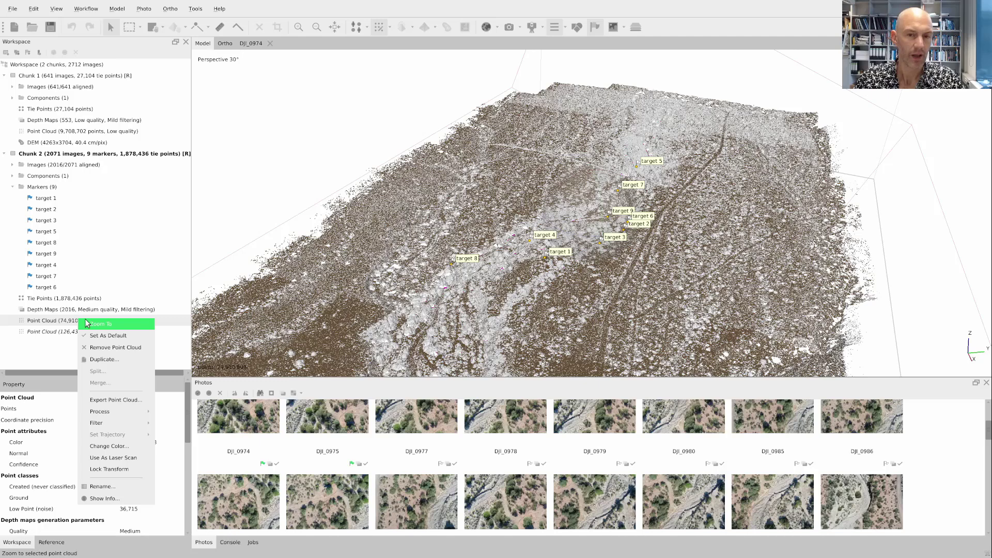
left_click(127, 400)
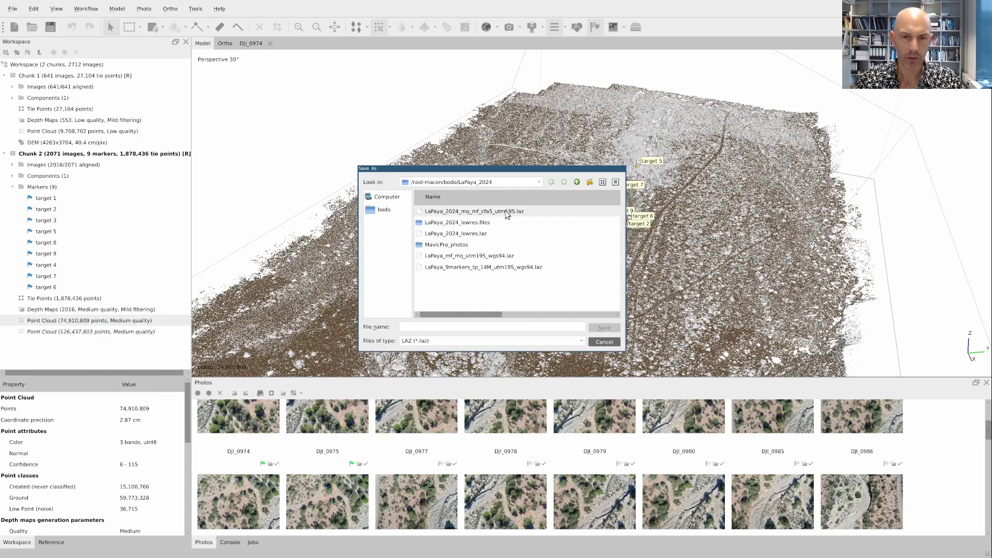
left_click(507, 212)
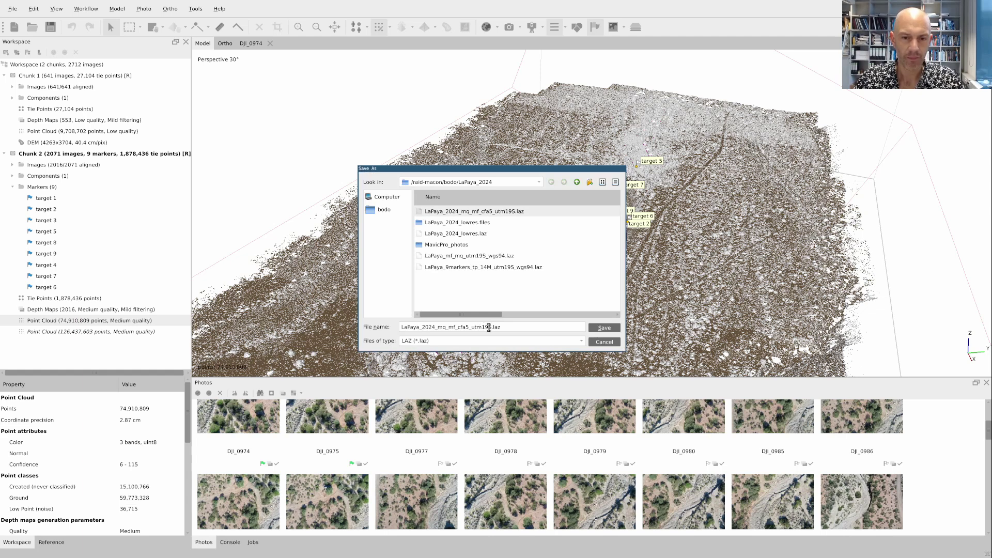
type("grou")
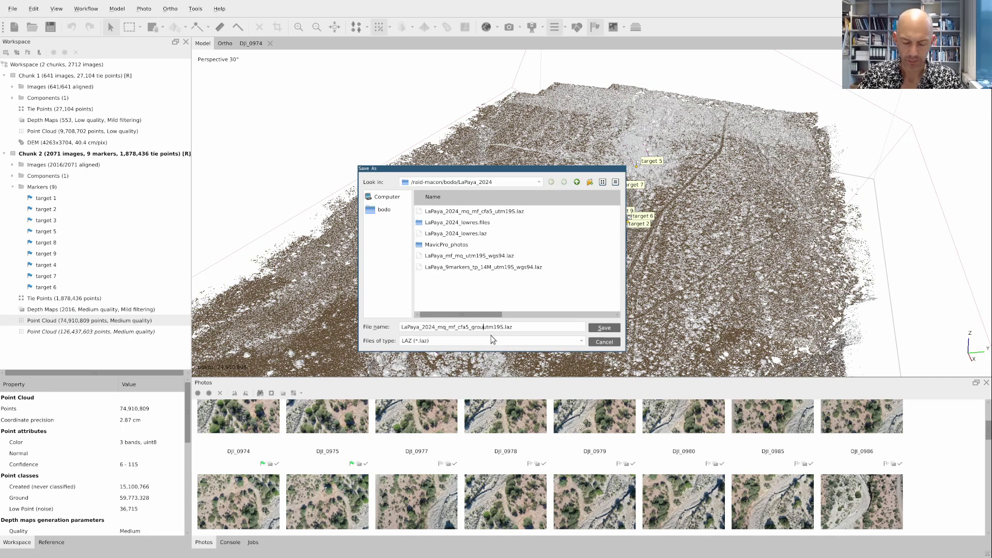
type("ndonly_")
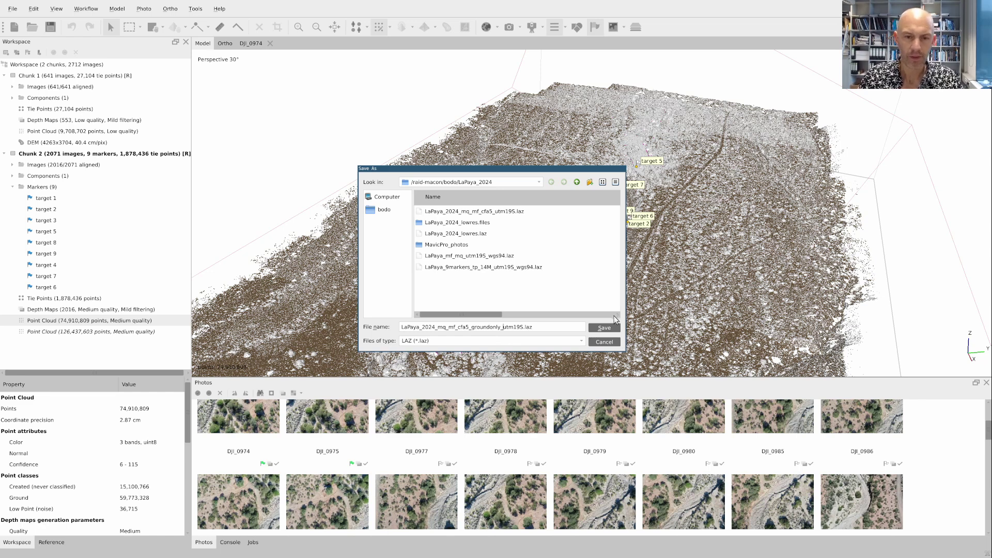
left_click(604, 328)
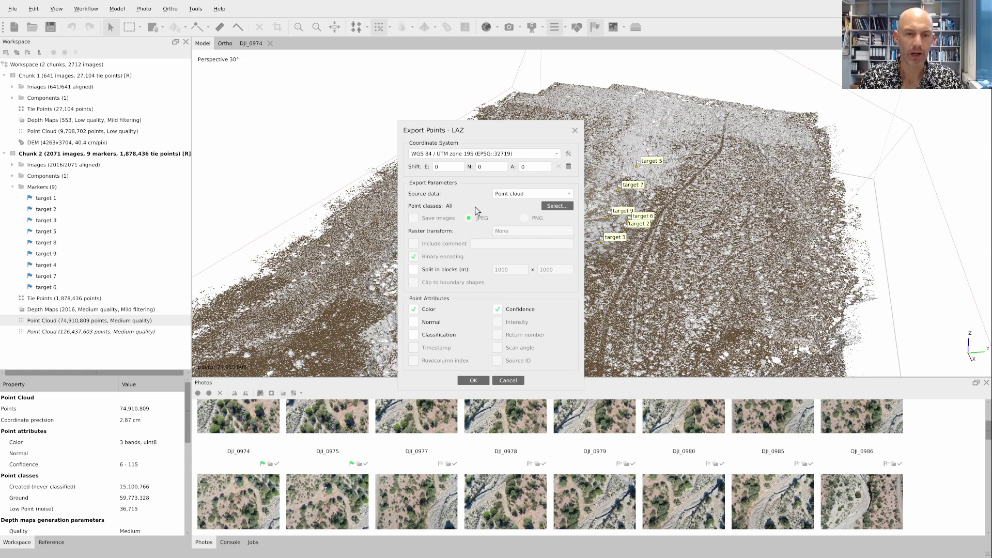
- Export only the Ground class in WGS 84 / UTM zone 19S with color, confidence and classification attributes, showing the processing details
left_click(557, 205)
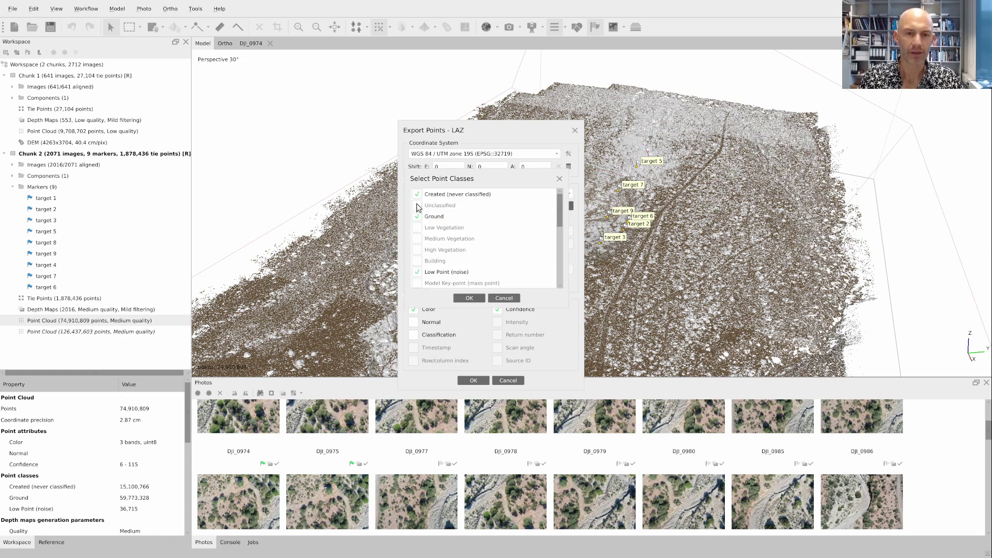
left_click(417, 272)
scroll(455, 264, "down", 1)
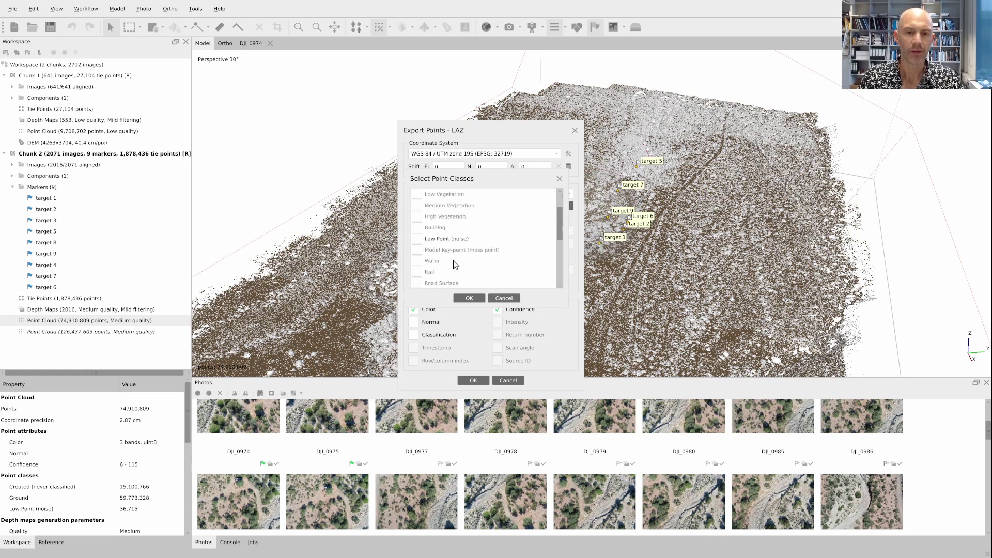
scroll(454, 263, "up", 1)
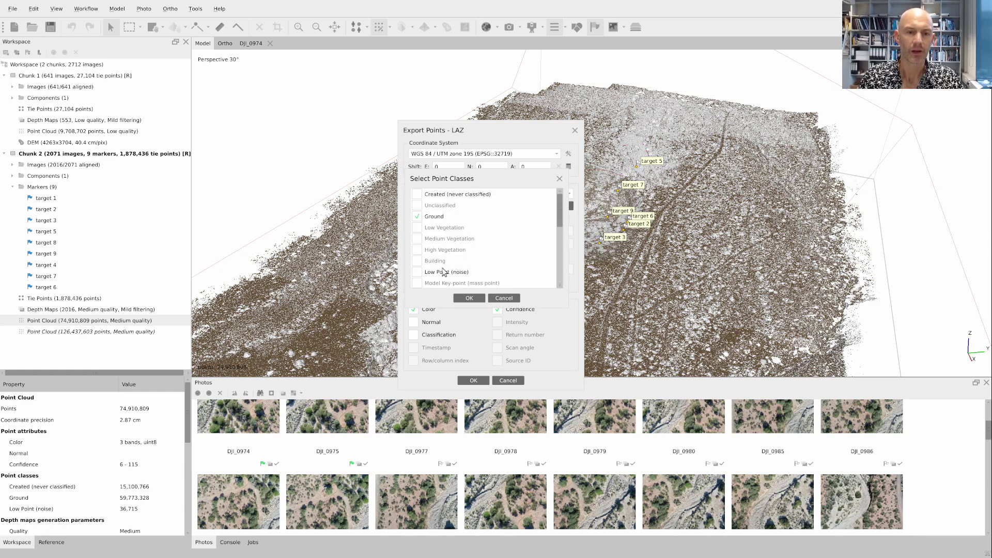
left_click(470, 298)
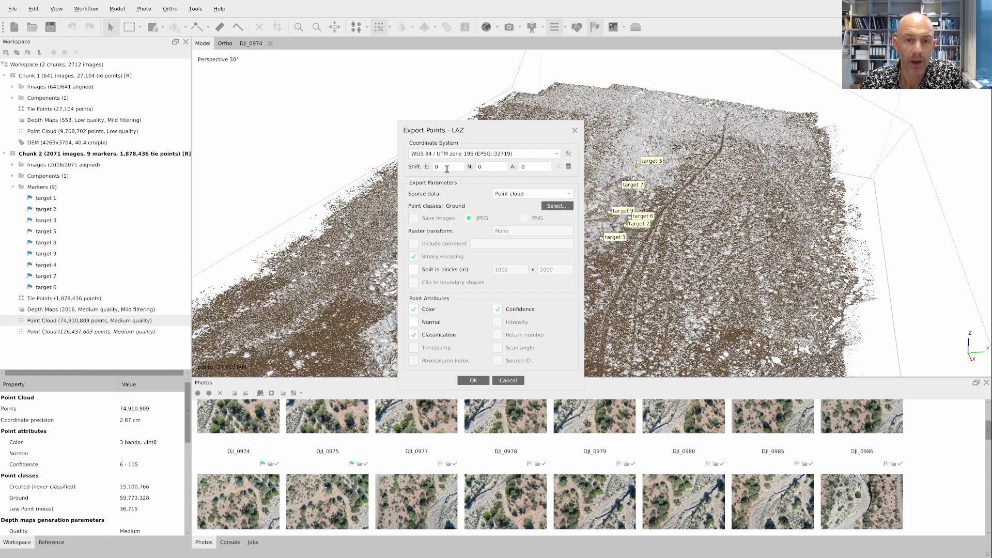
left_click(471, 382)
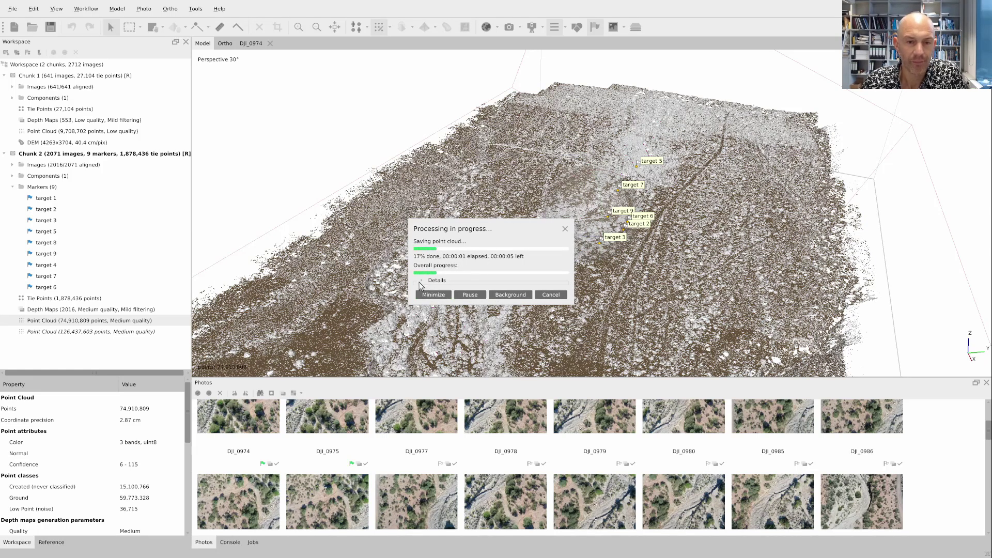
left_click(421, 280)
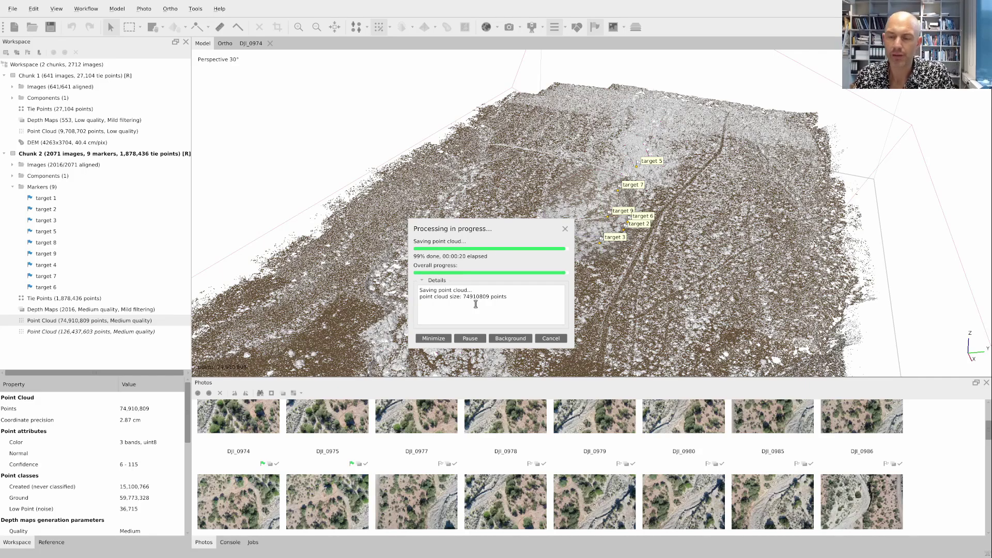
left_click(194, 9)
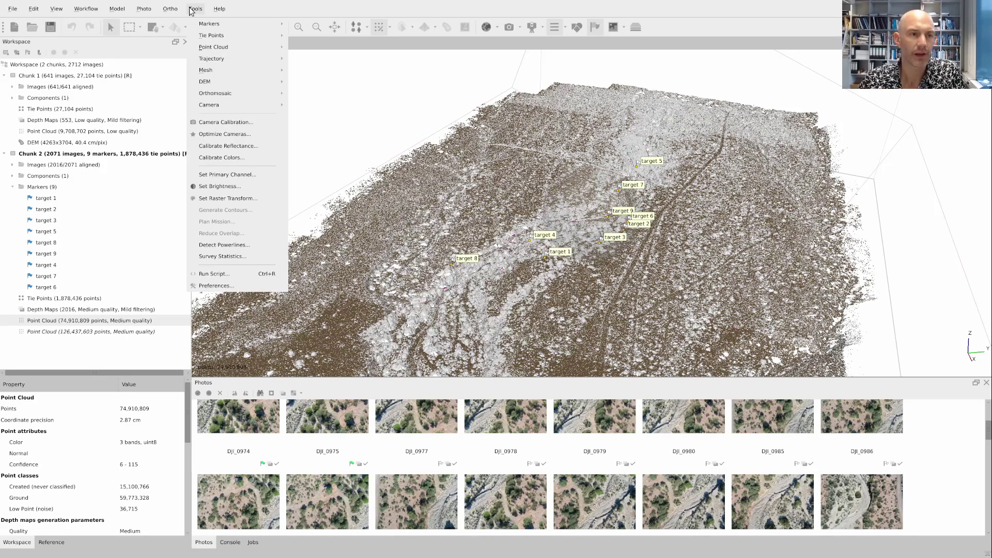
mouse_move(222, 52)
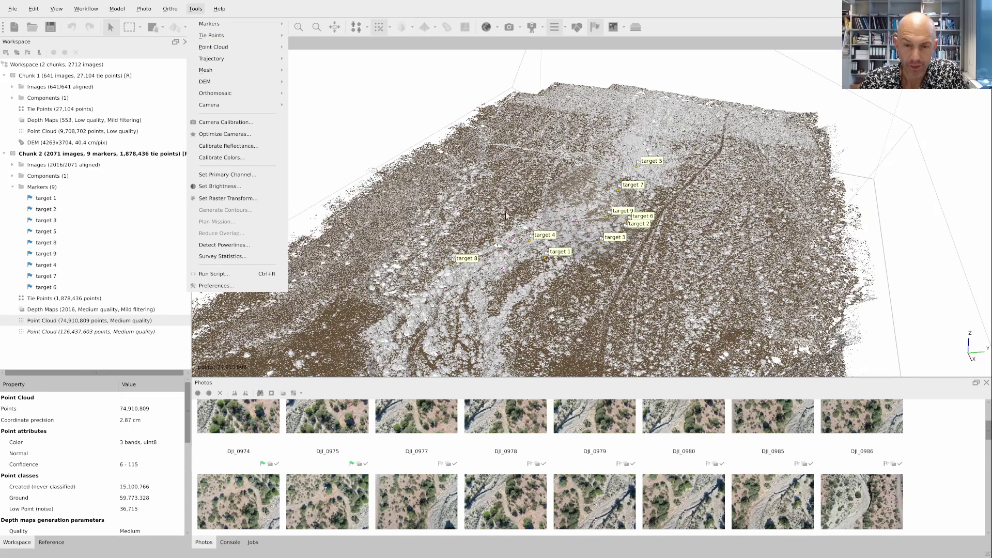
left_click(583, 307)
scroll(537, 303, "up", 5)
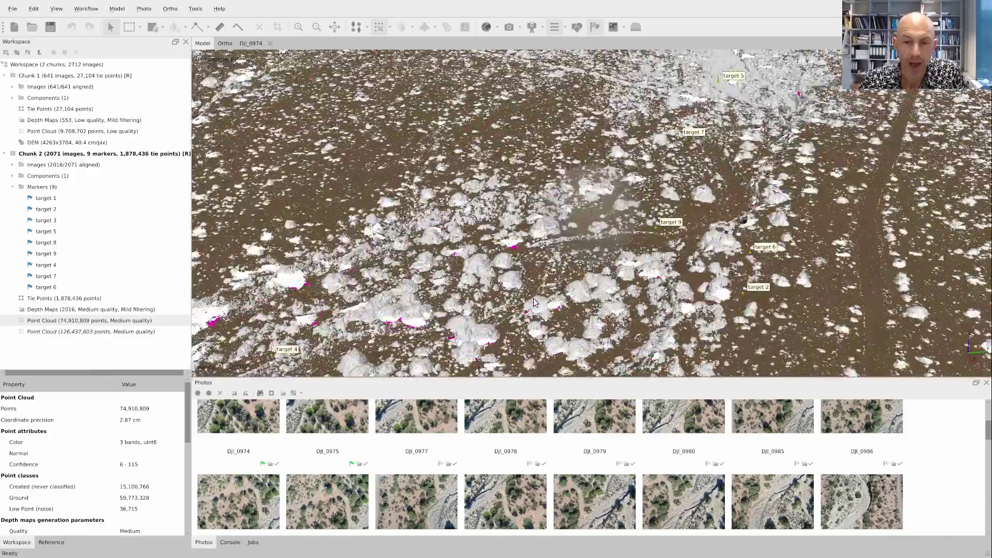
scroll(533, 298, "down", 8)
scroll(533, 299, "up", 6)
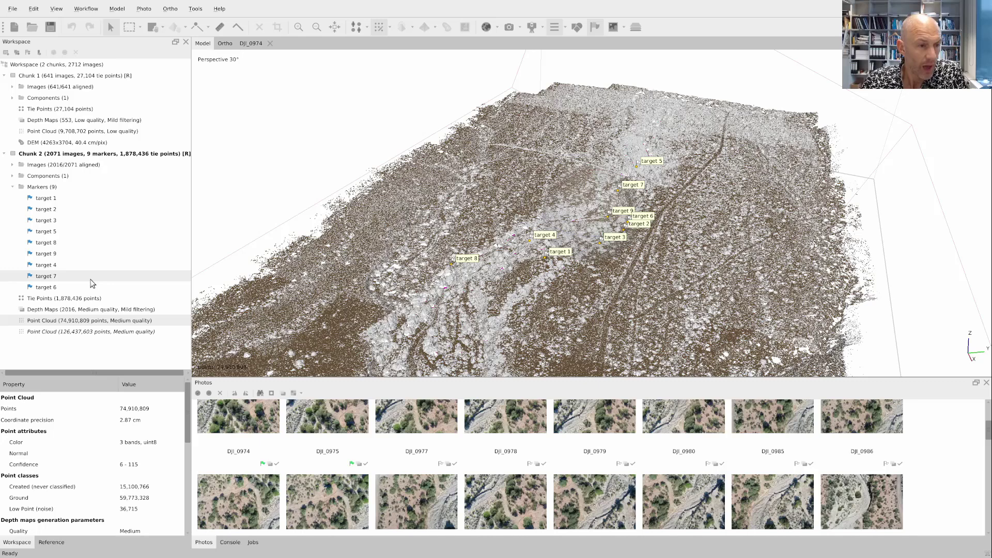
- Review the markers' reference coordinates, accuracies, errors and projections, and return to the project's workspace tree
left_click(56, 543)
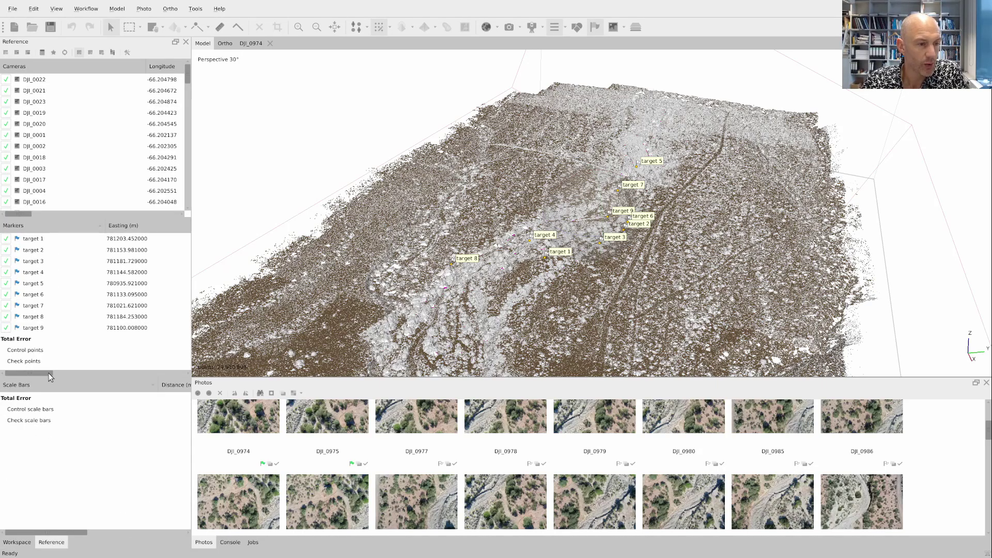
left_click_drag(49, 374, 143, 382)
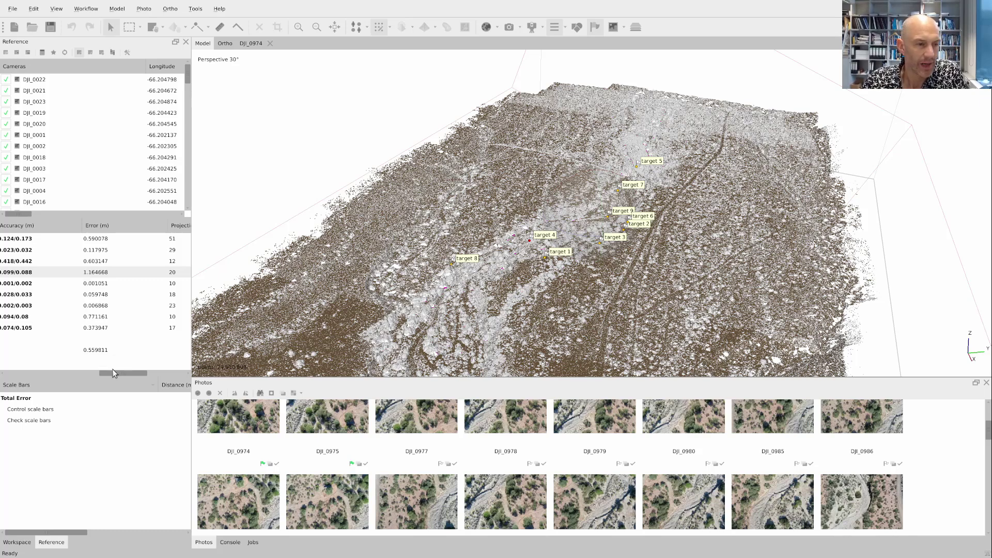
left_click_drag(114, 375, 139, 374)
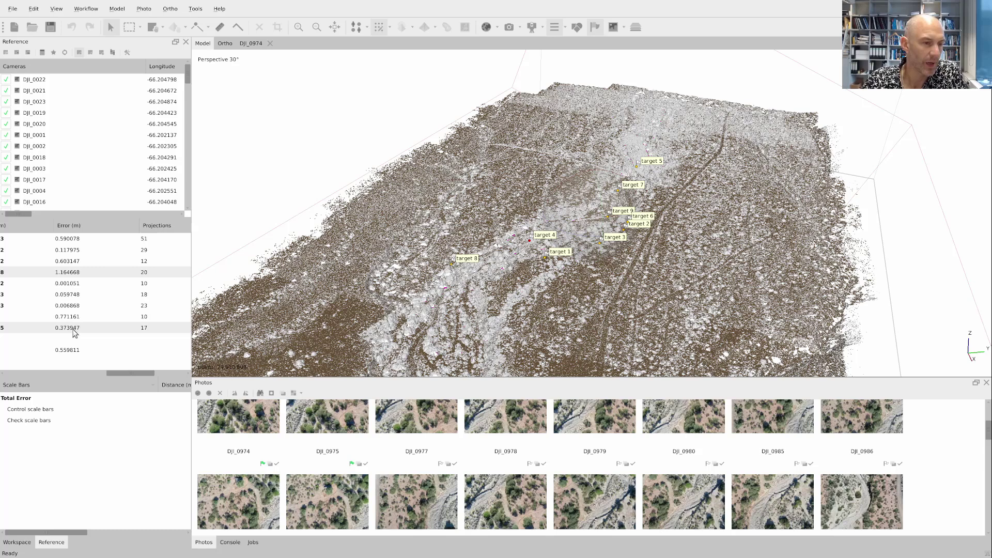
left_click_drag(123, 373, 3, 382)
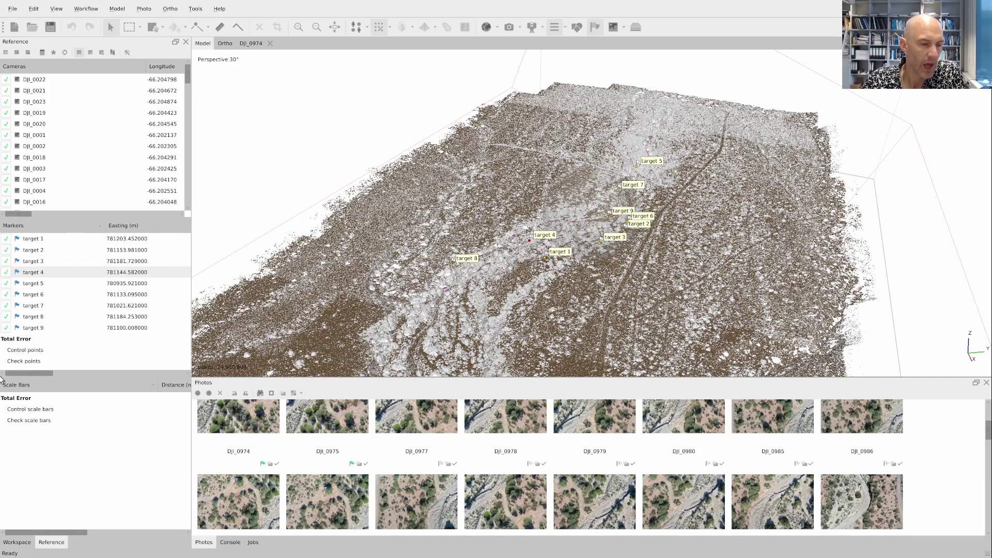
left_click(28, 544)
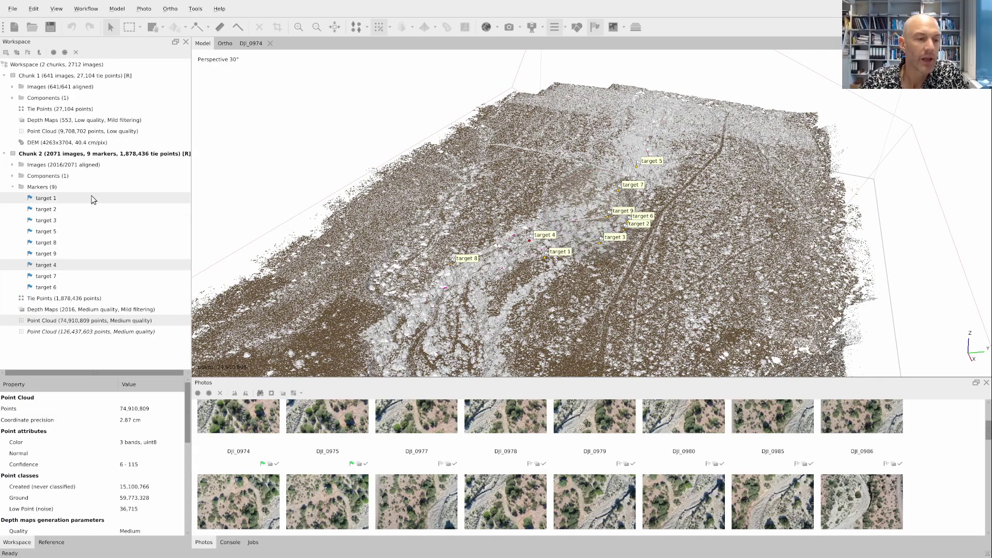
scroll(395, 273, "down", 5)
scroll(395, 272, "up", 5)
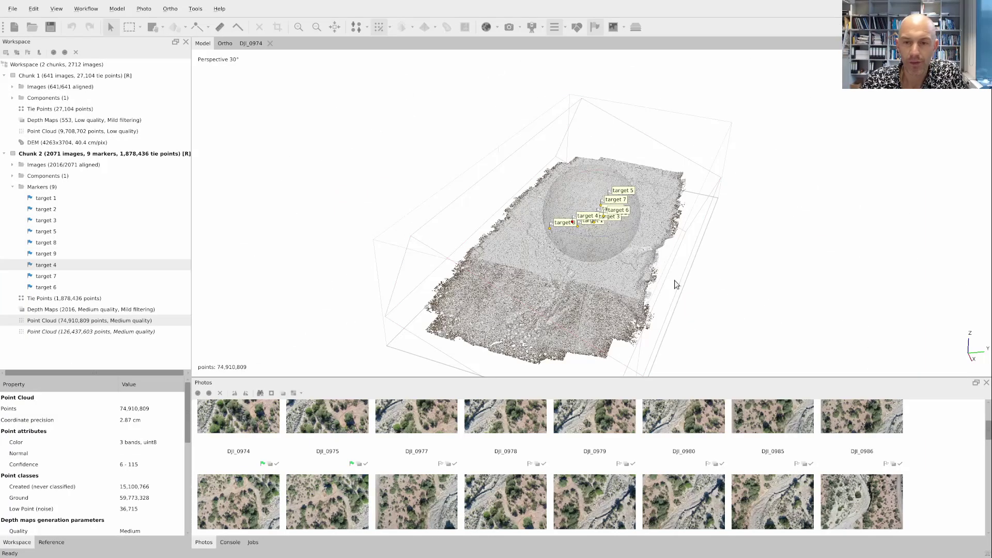
left_click_drag(702, 288, 607, 327)
scroll(607, 327, "up", 10)
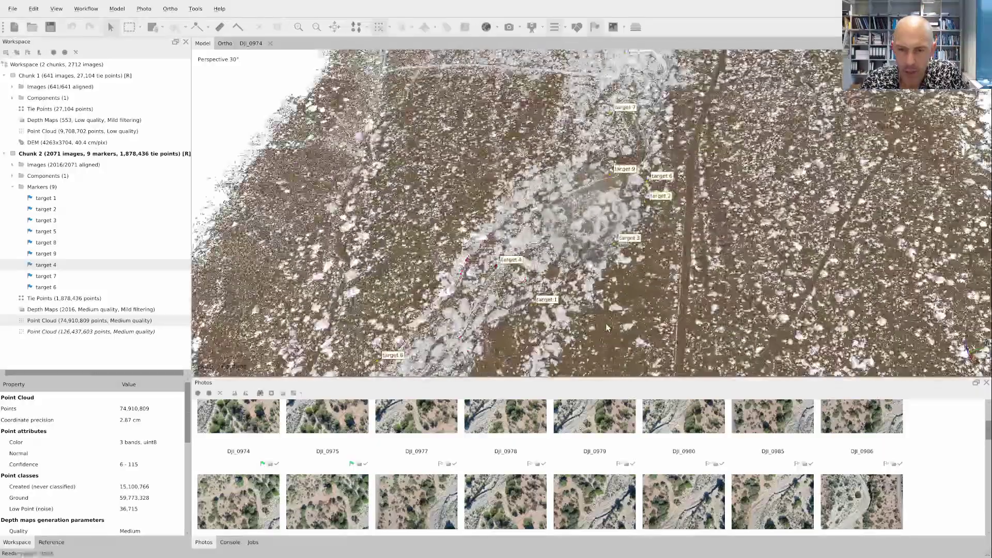
scroll(580, 239, "down", 10)
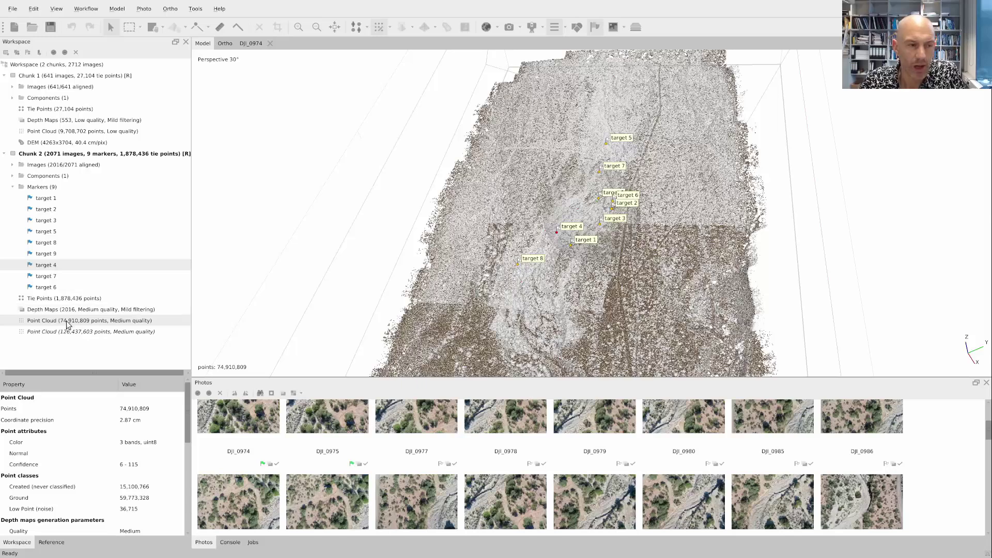
- Build a DEM for Chunk 2 from the point cloud's Ground class only, in WGS 84 / UTM zone 19S with default interpolation and resolution
right_click(91, 154)
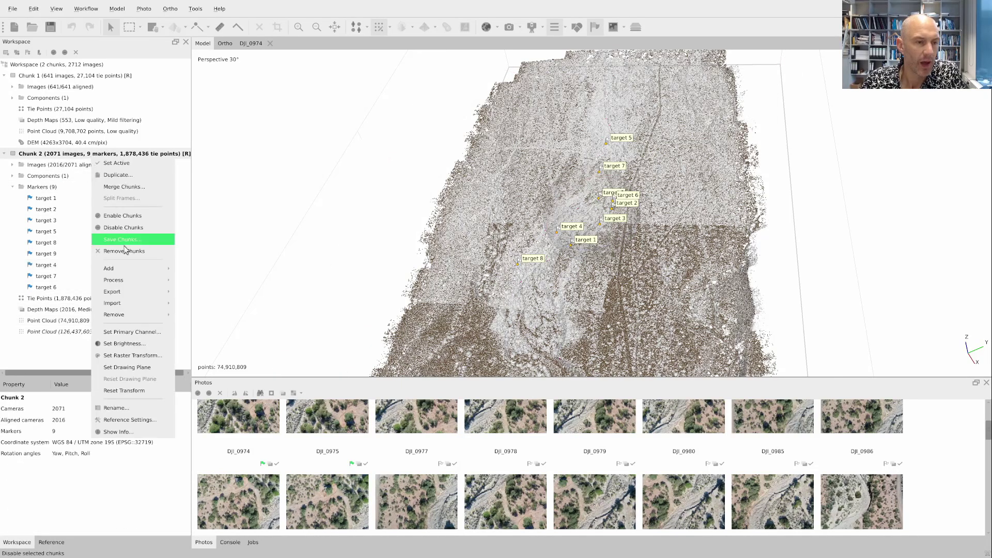
mouse_move(131, 280)
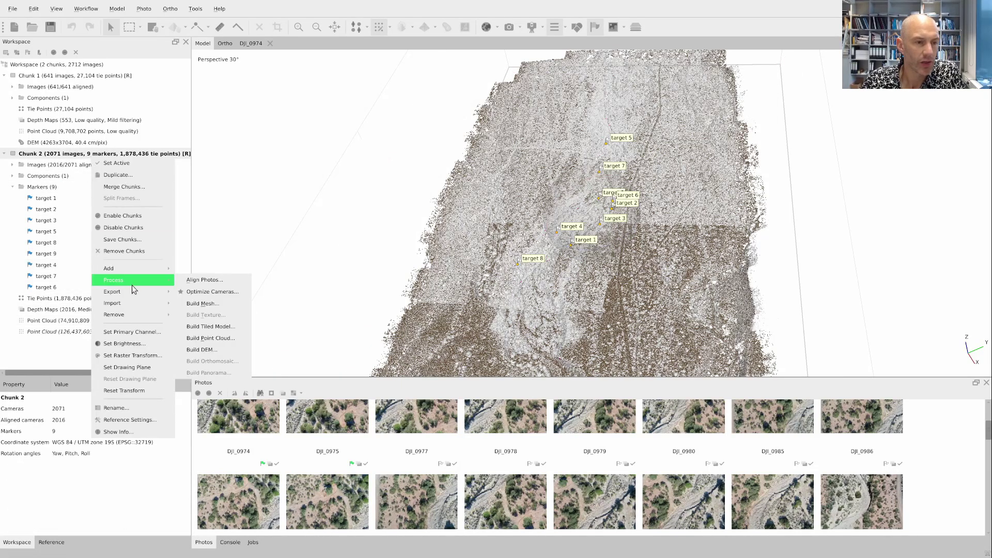
left_click(228, 351)
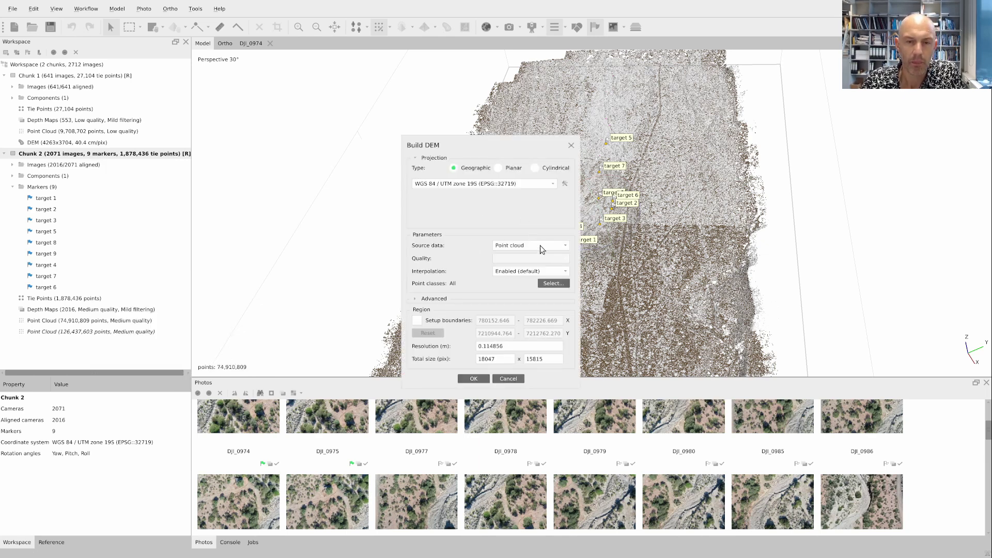
left_click(558, 285)
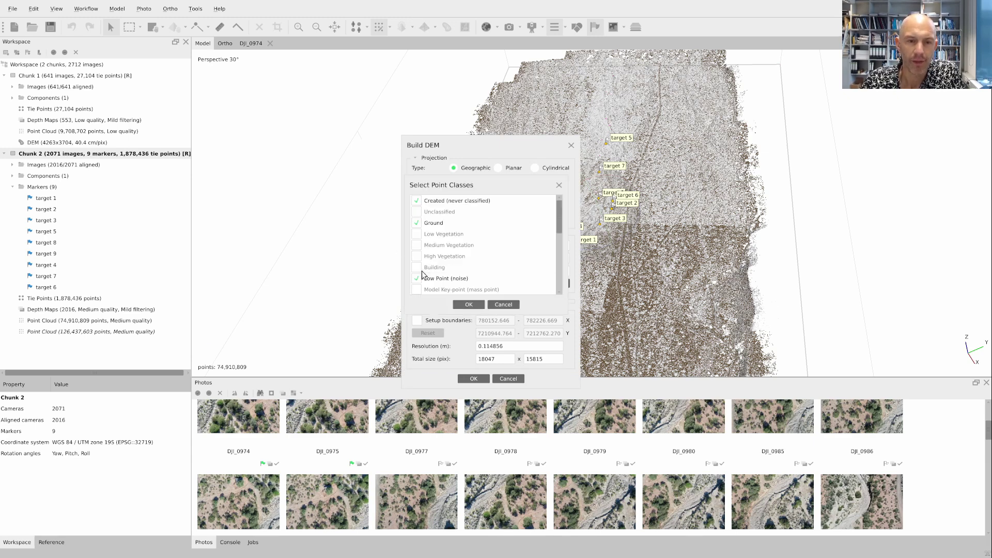
scroll(465, 265, "down", 5)
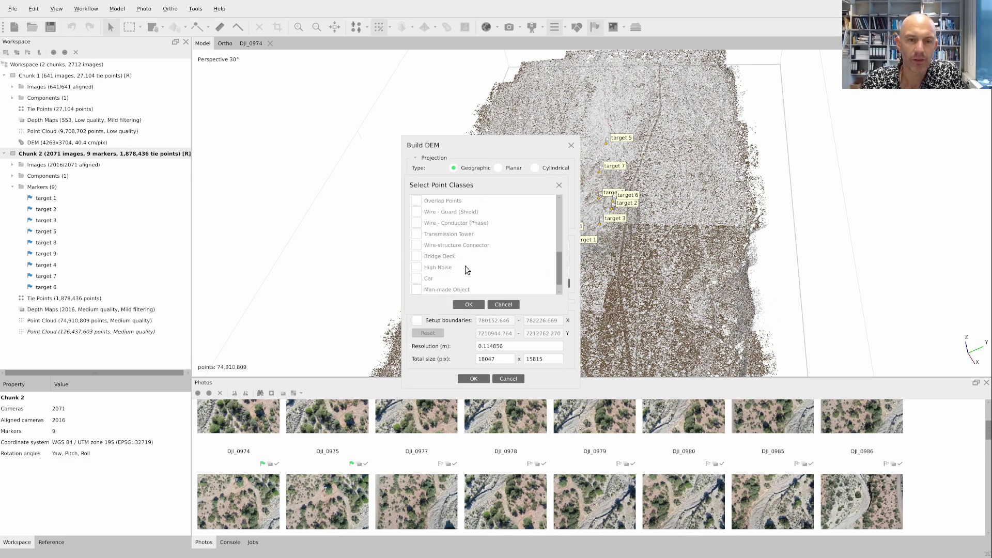
scroll(465, 269, "up", 5)
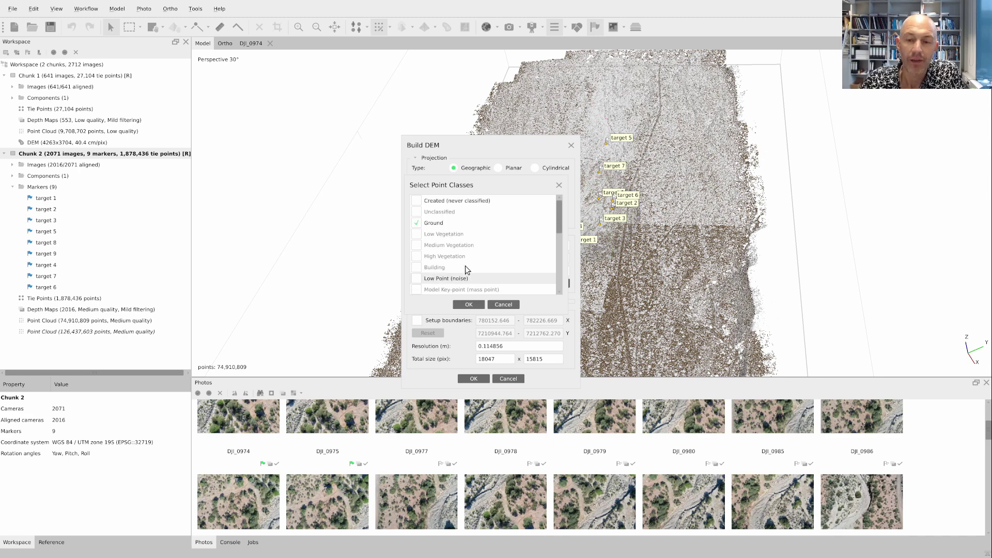
left_click(468, 304)
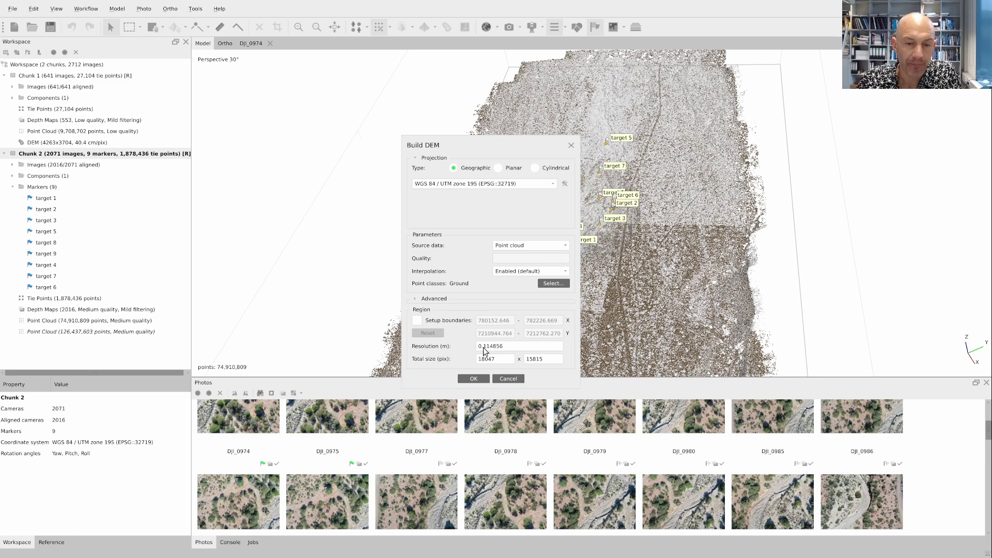
left_click(477, 378)
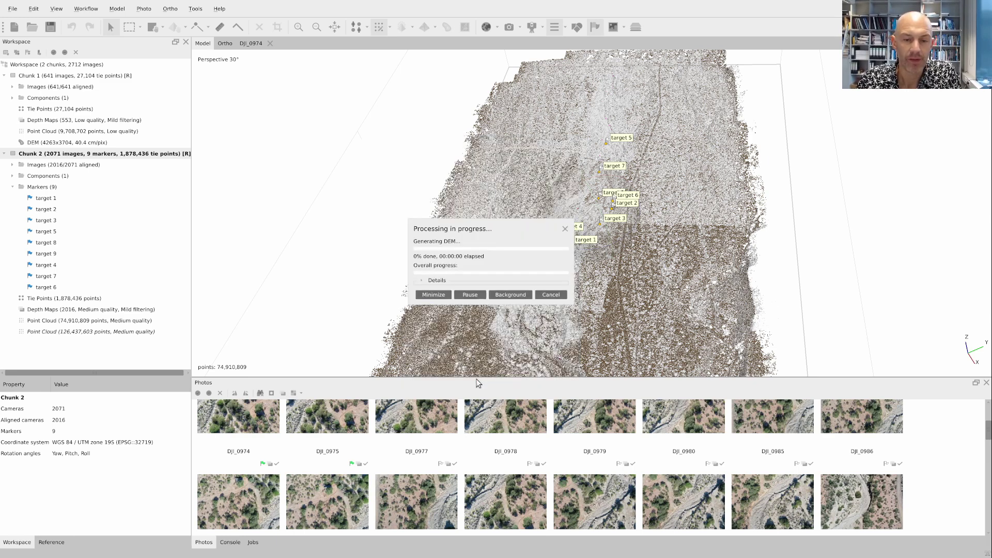
left_click(422, 280)
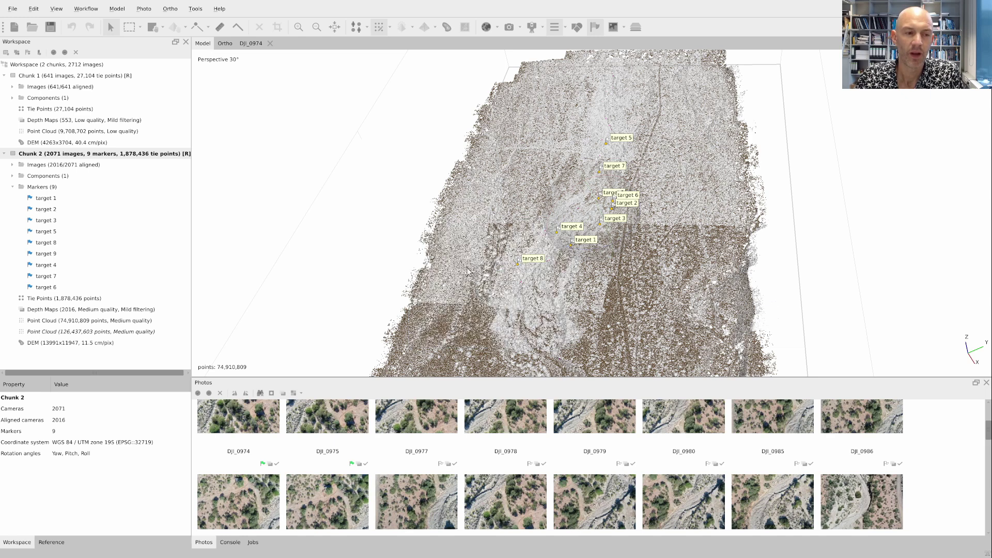
- Open Chunk 2's new DEM and examine the terrain surface across the site and close up in the channel near target 3
double_click(90, 345)
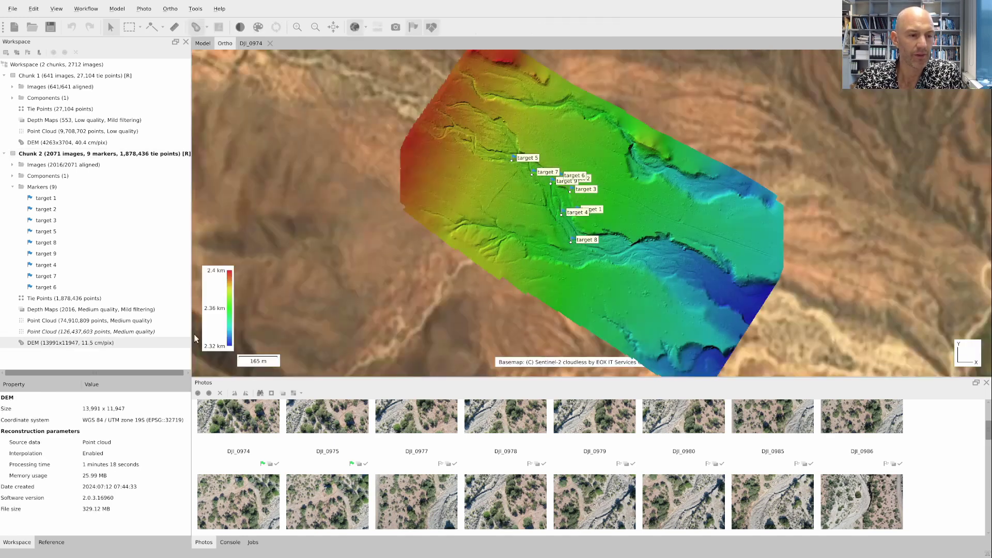
scroll(564, 201, "up", 8)
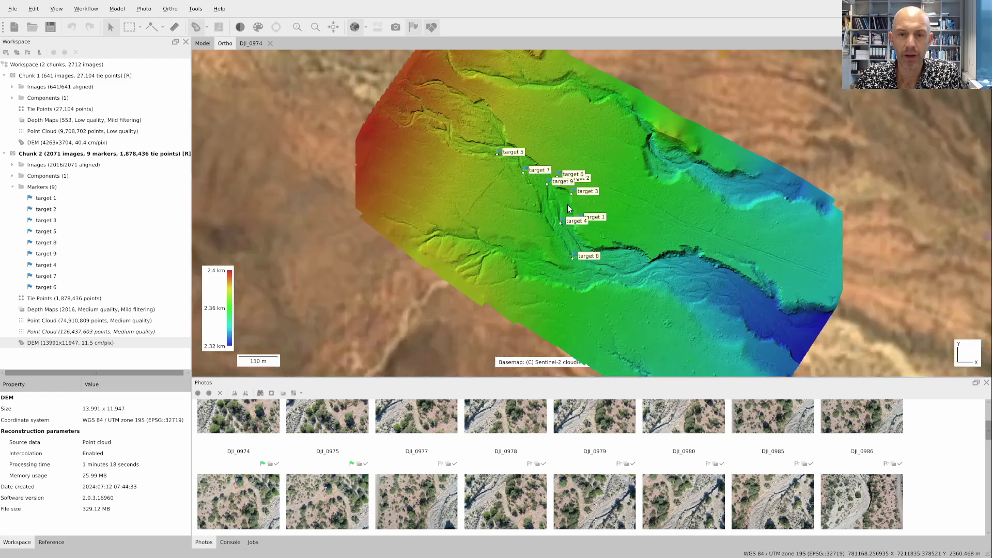
scroll(568, 204, "up", 5)
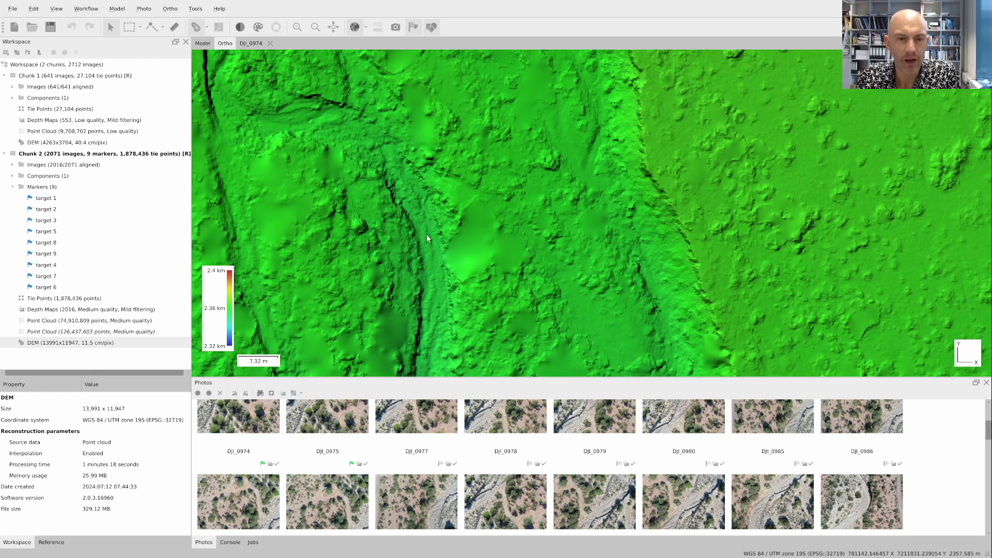
scroll(439, 297, "down", 1)
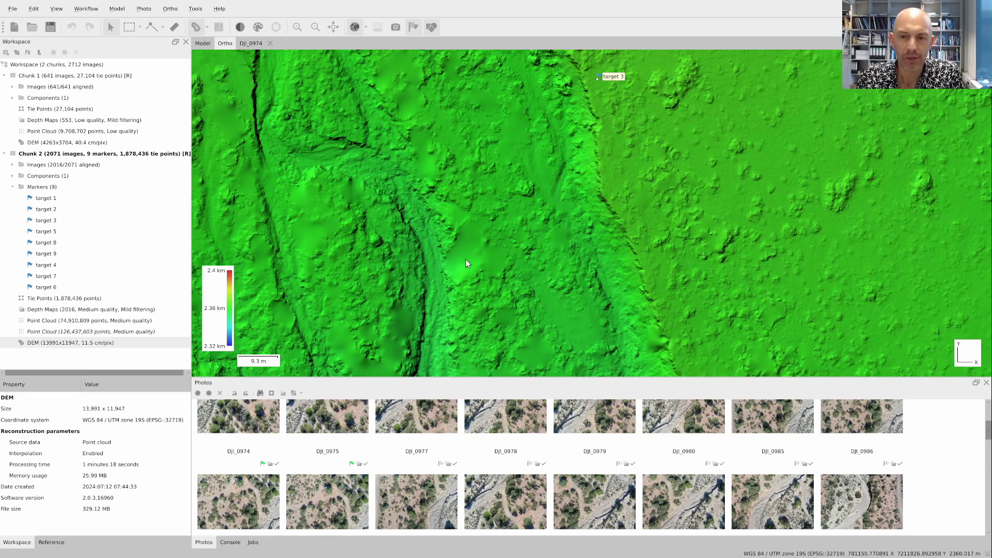
scroll(466, 259, "down", 1)
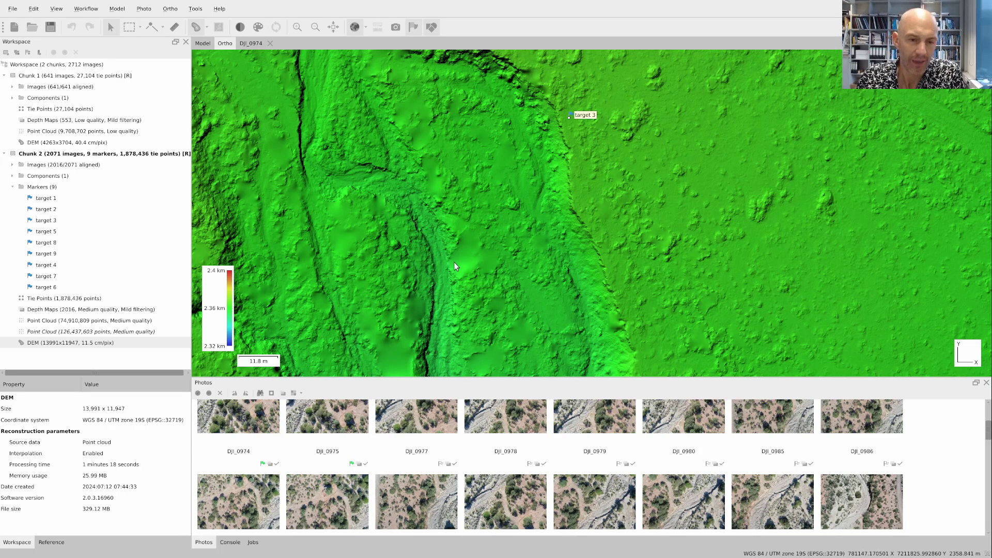
scroll(454, 261, "down", 3)
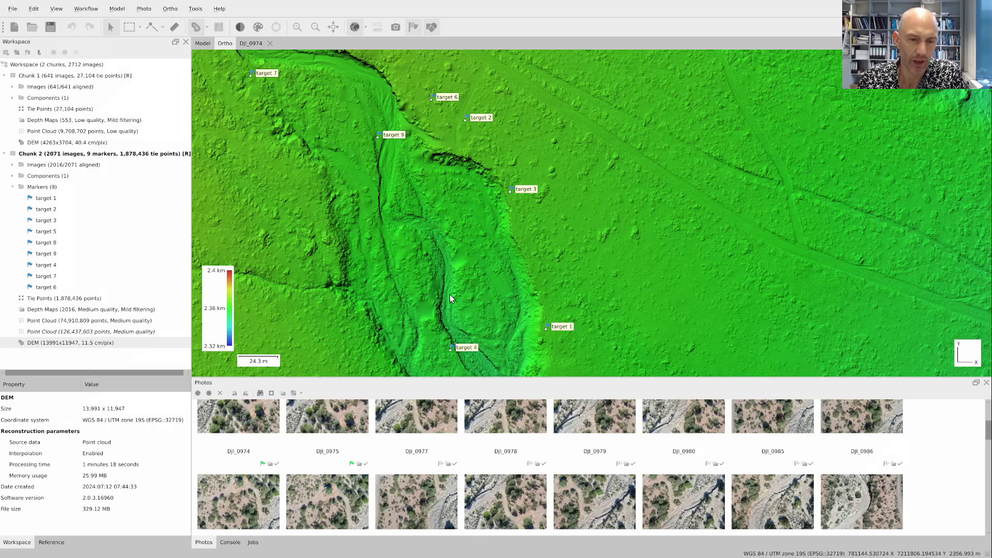
scroll(450, 294, "down", 2)
- Start a TIFF/GeoTIFF export of Chunk 2's DEM with the file name LaPaya_2024_mq_mf_1m_cfa5_DEM.tif
right_click(82, 346)
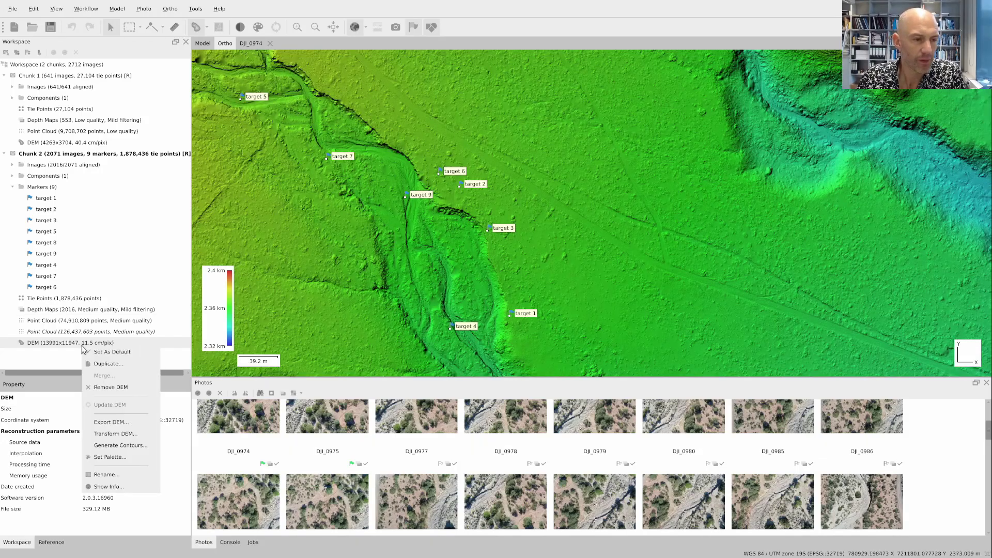
left_click(130, 421)
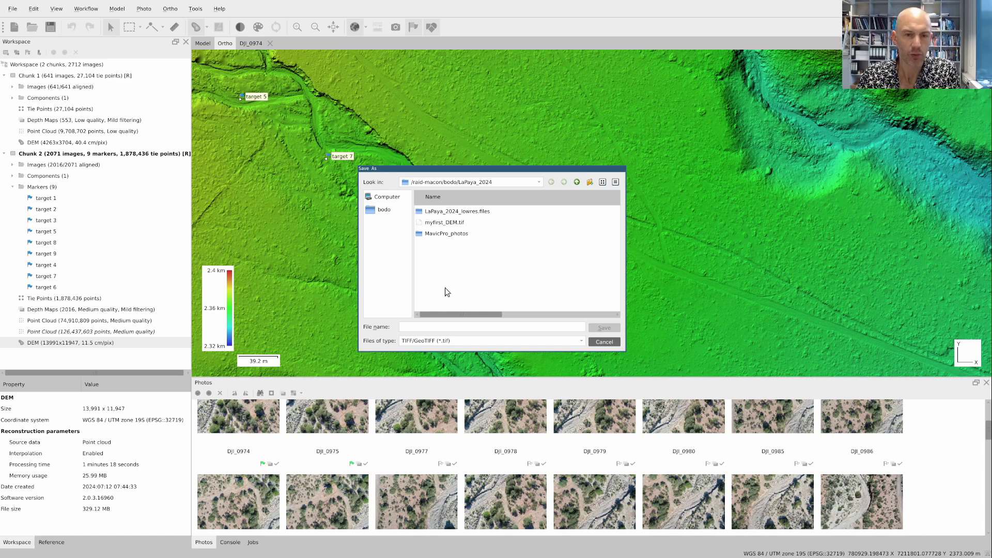
left_click(449, 322)
type("La")
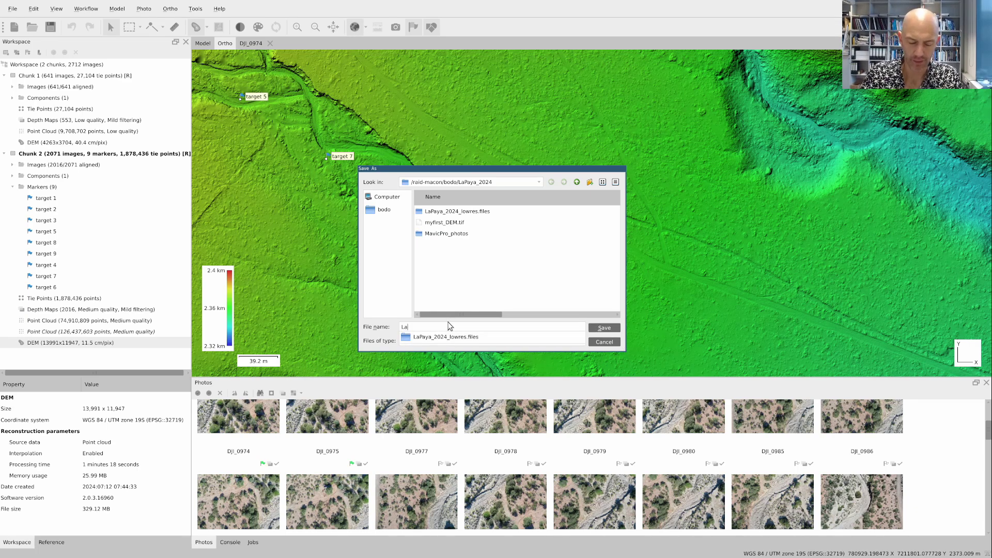
type("Paya_2024_mq")
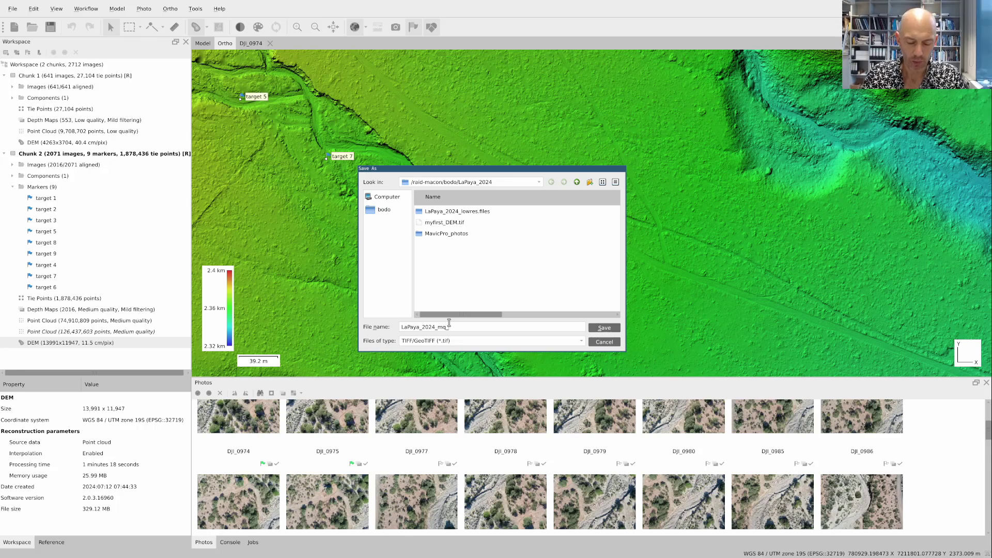
type("_mf_1m")
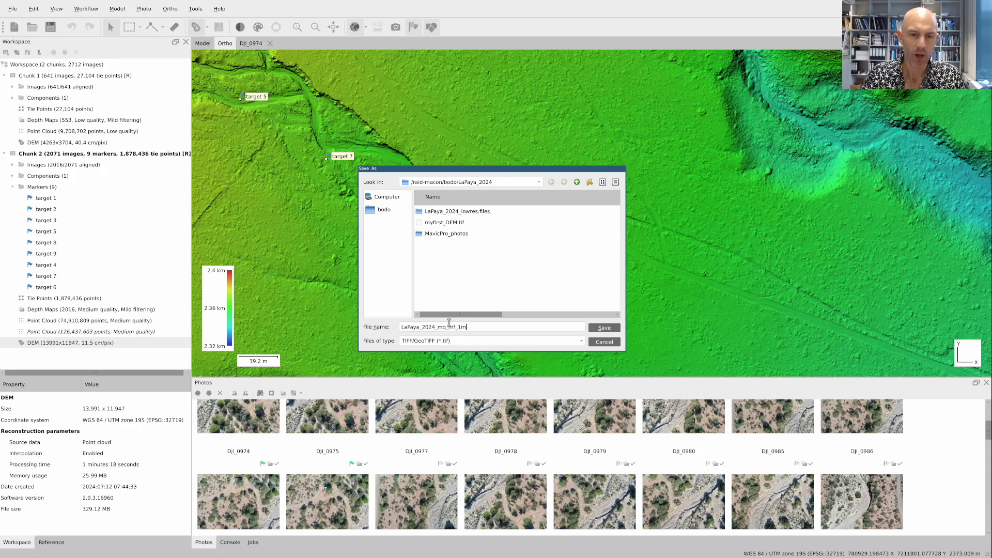
type("_DEM")
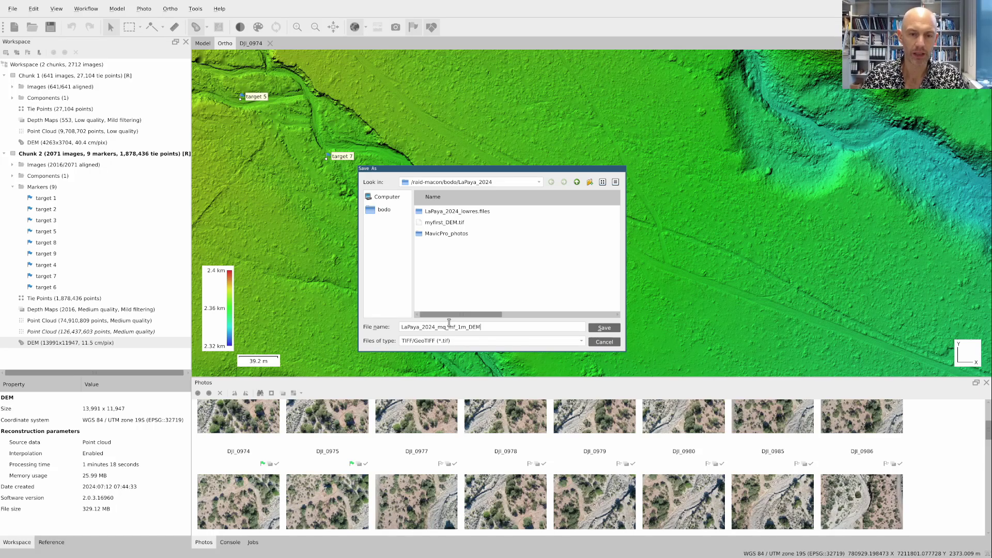
key("Left")
key("Left")
key("Left")
type("c")
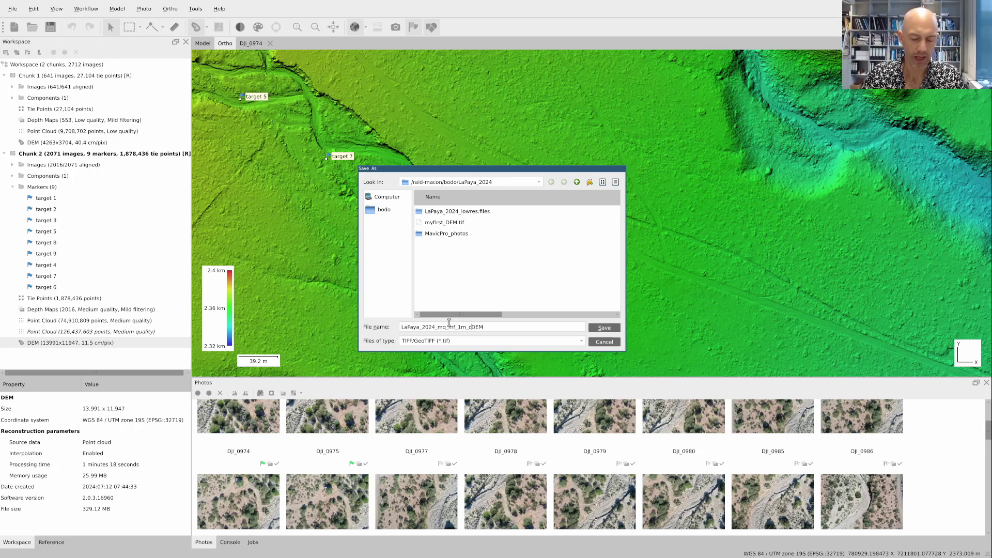
type("fa")
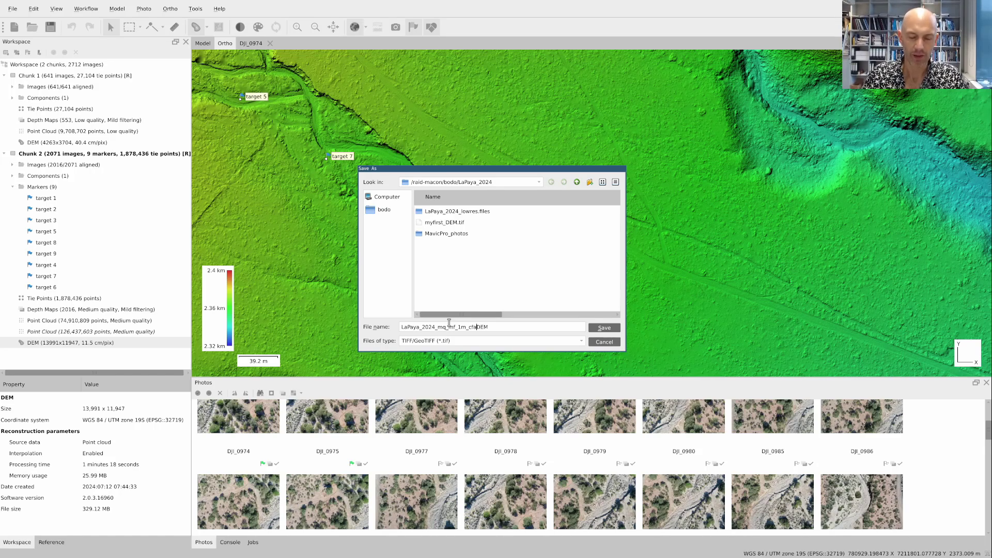
type("5_")
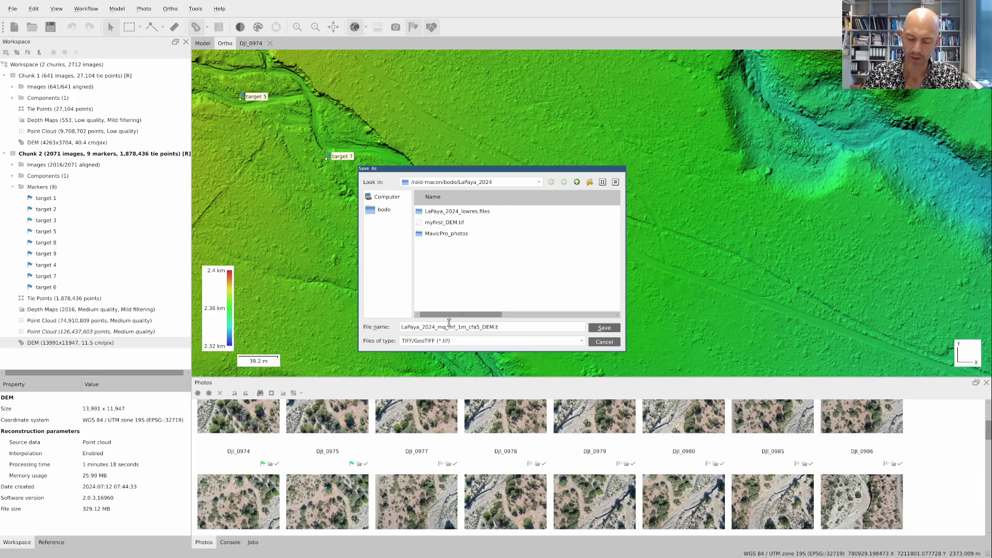
key("Return")
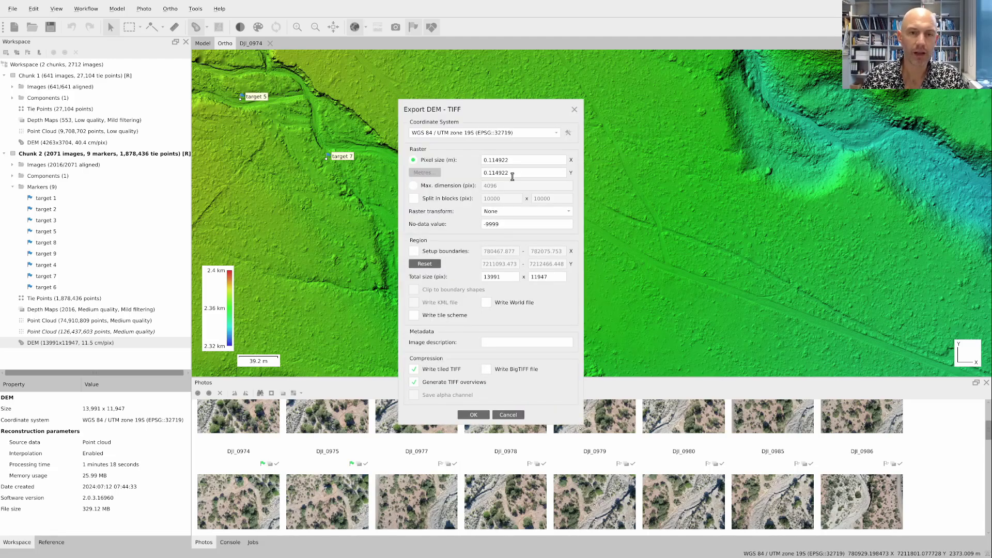
- Set the DEM export's pixel size to 1 m in X and Y and export it in WGS 84 / UTM zone 19S
left_click_drag(509, 172, 478, 174)
type("1")
left_click_drag(533, 159, 469, 159)
type("1")
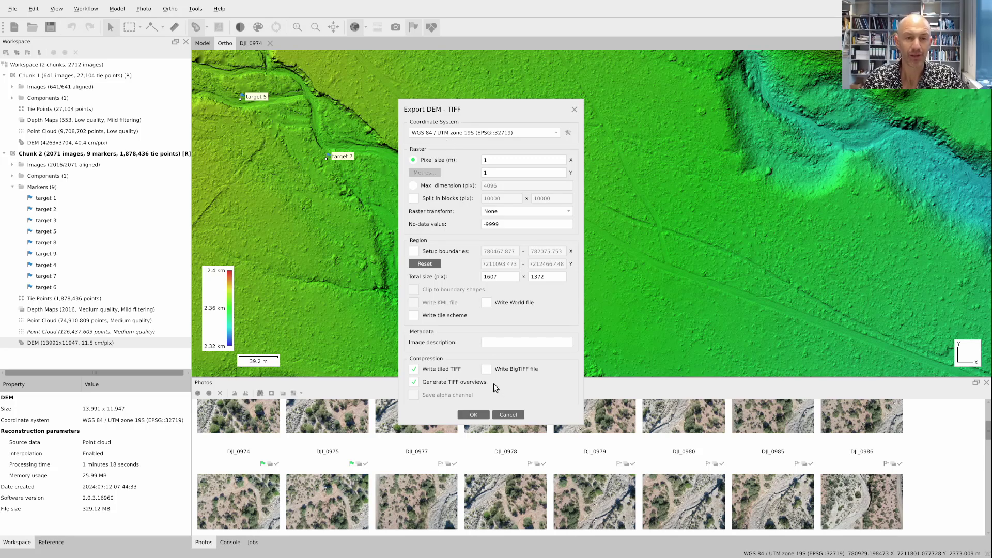
left_click(473, 415)
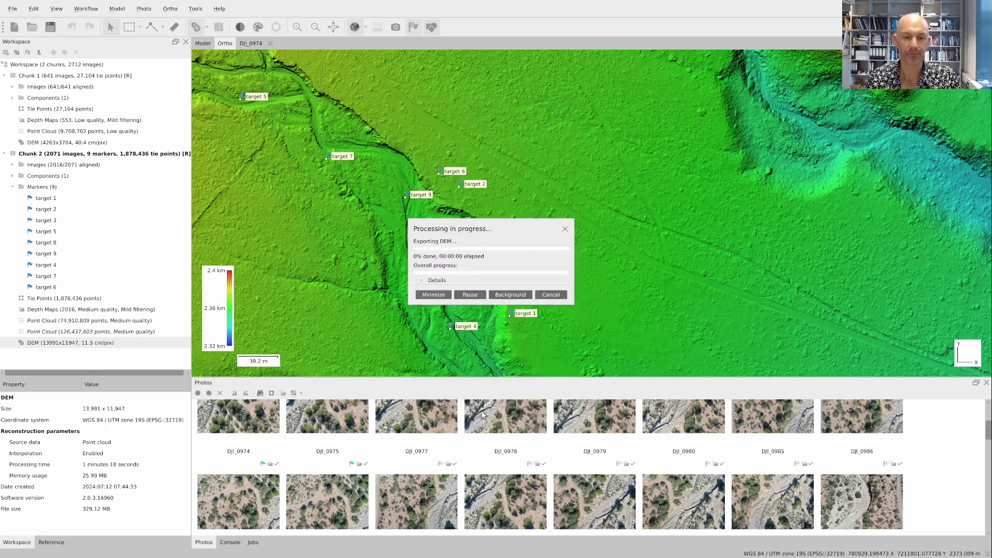
- Examine Chunk 2's DEM across the whole site and around target 9, comparing that area with Chunk 1's low-quality DEM
scroll(470, 290, "down", 5)
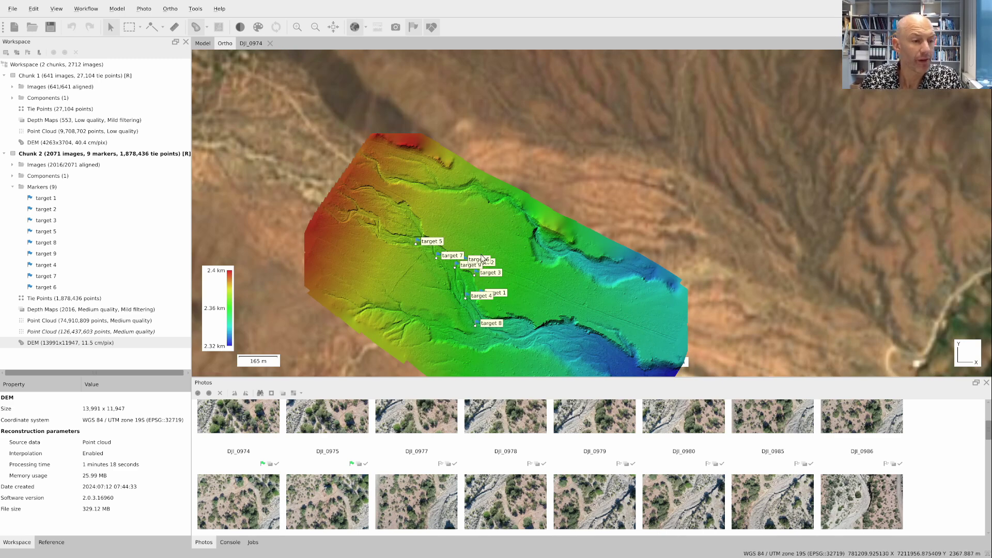
left_click_drag(506, 298, 550, 216)
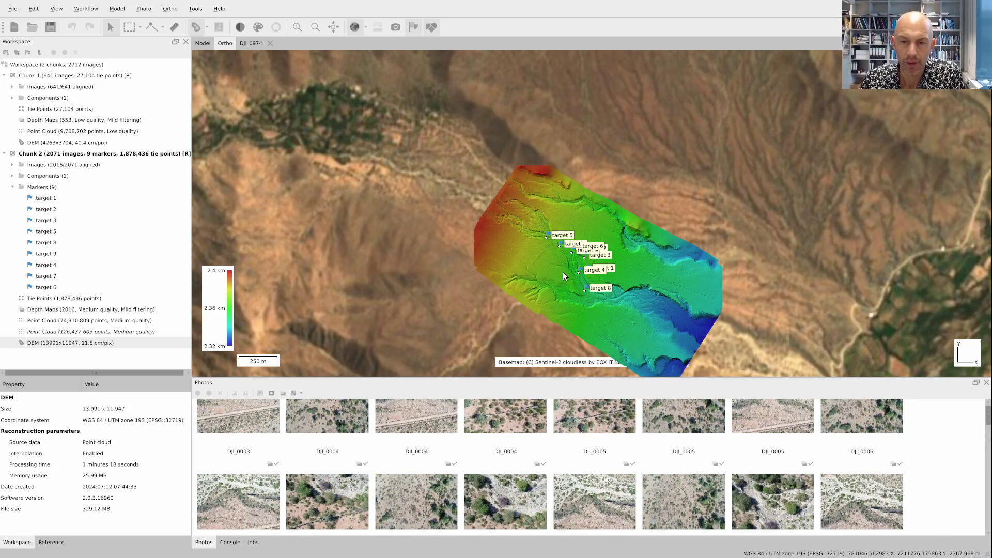
scroll(573, 269, "up", 5)
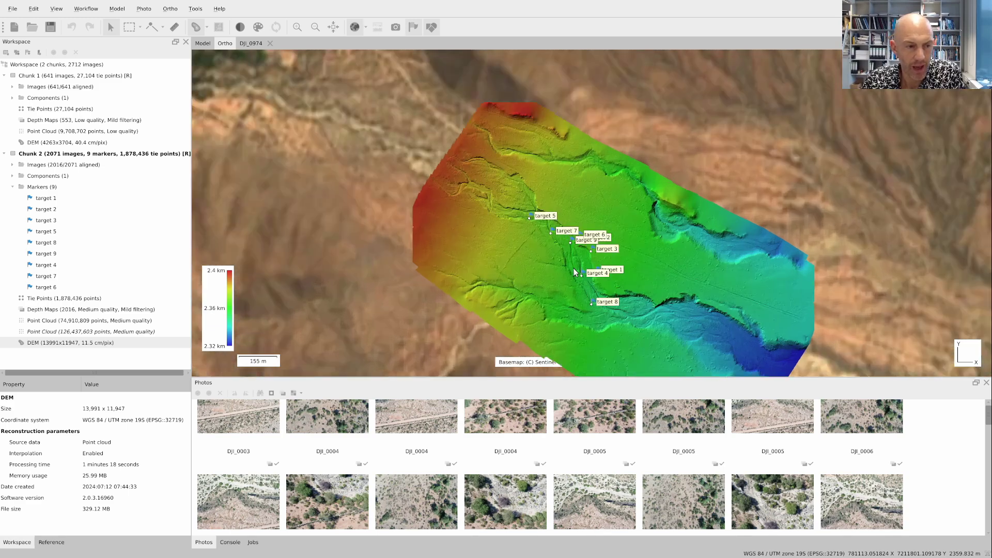
scroll(572, 267, "up", 3)
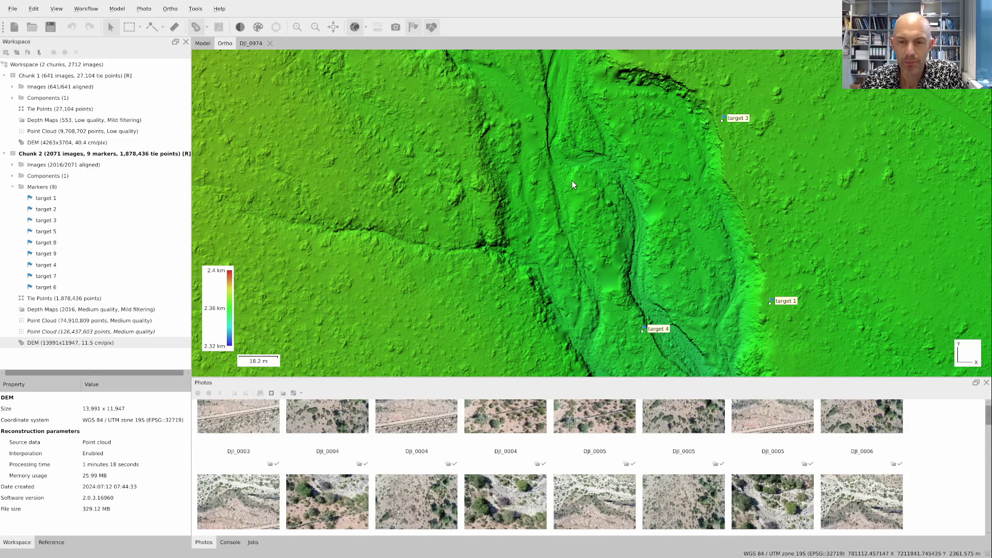
left_click_drag(562, 132, 589, 257)
scroll(572, 166, "up", 6)
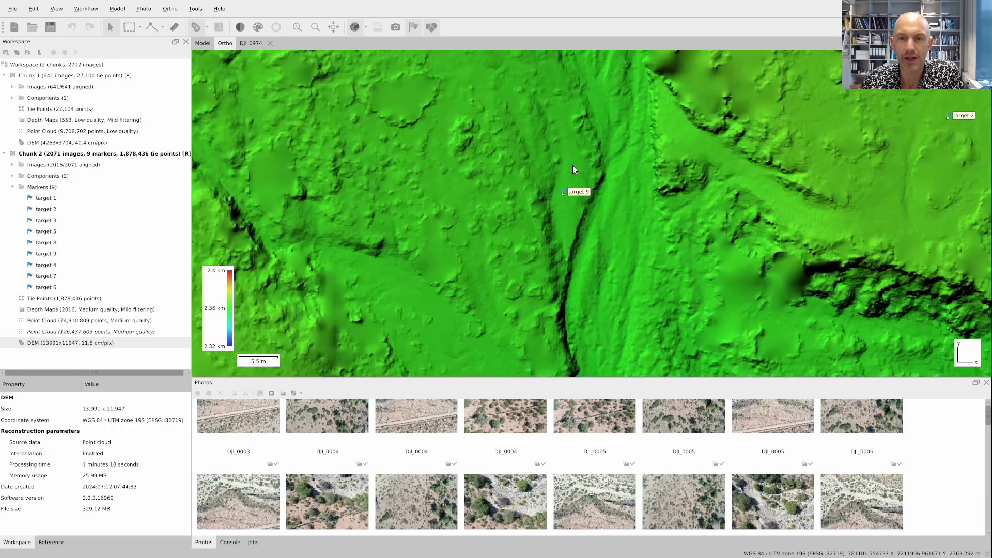
left_click_drag(601, 164, 581, 192)
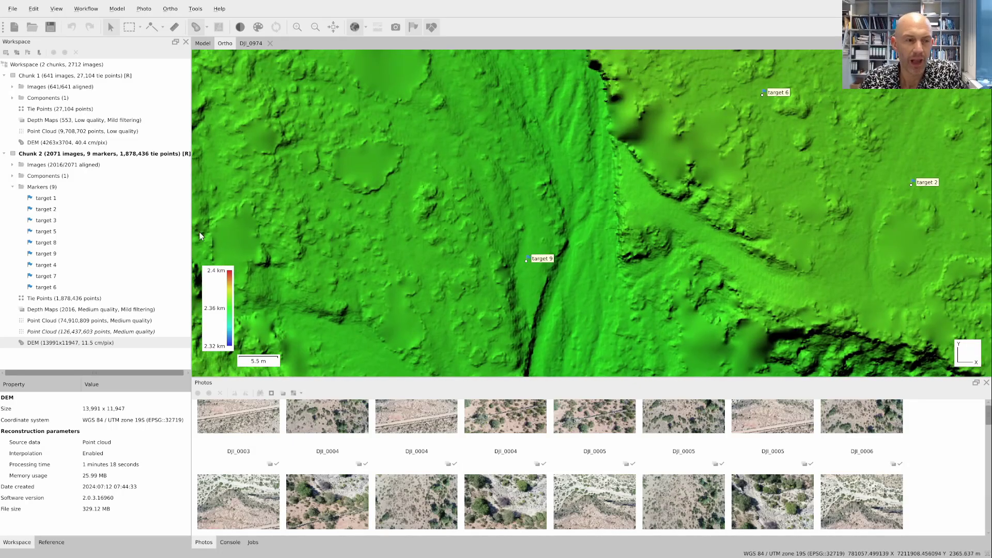
double_click(68, 144)
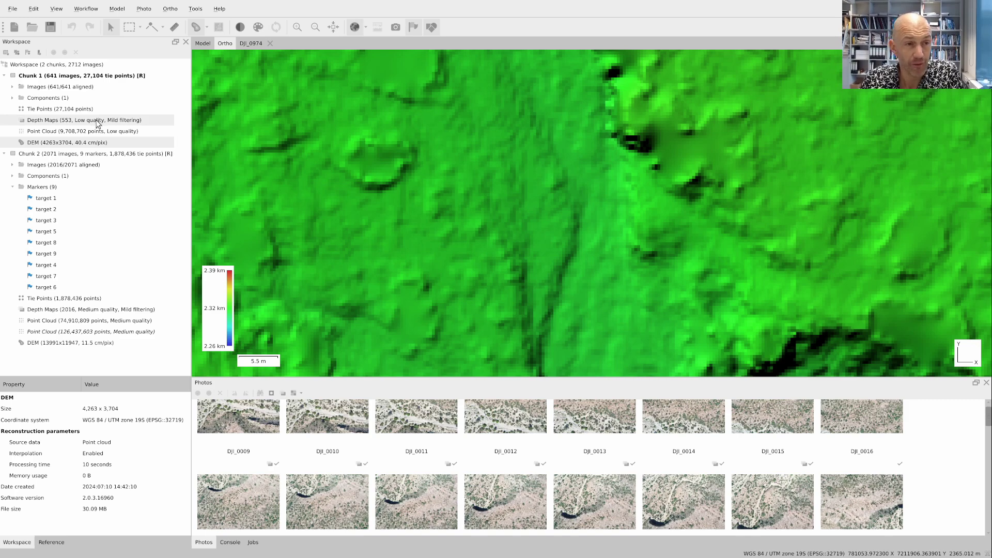
double_click(109, 342)
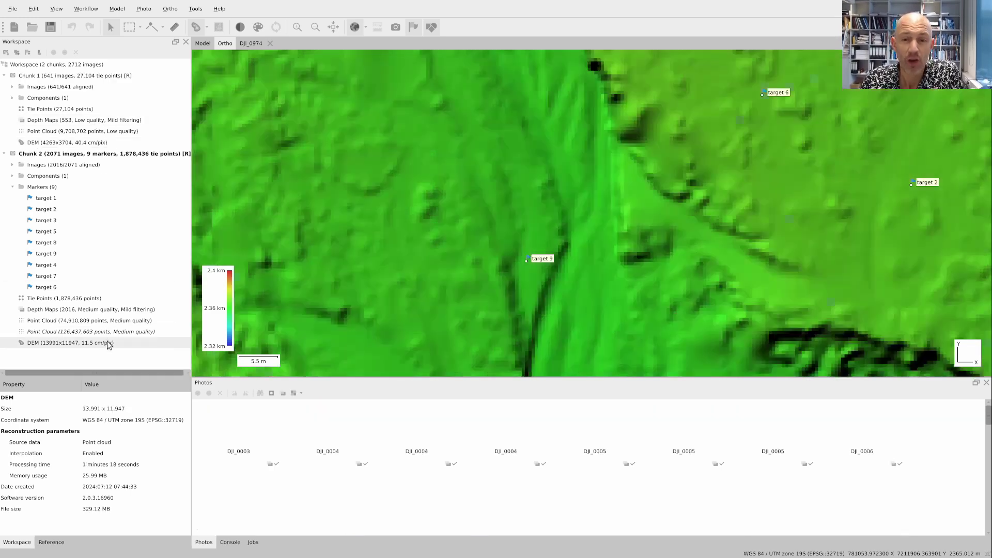
- Alternate between Chunk 1's 40.4 cm/pix DEM and Chunk 2's 11.5 cm/pix DEM to compare terrain detail along the channel near target 9
double_click(102, 143)
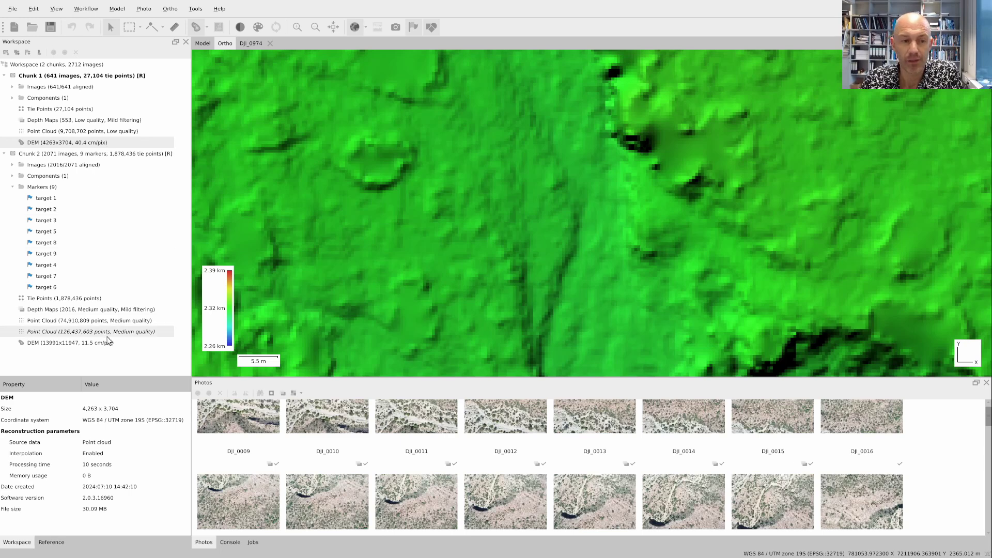
double_click(109, 342)
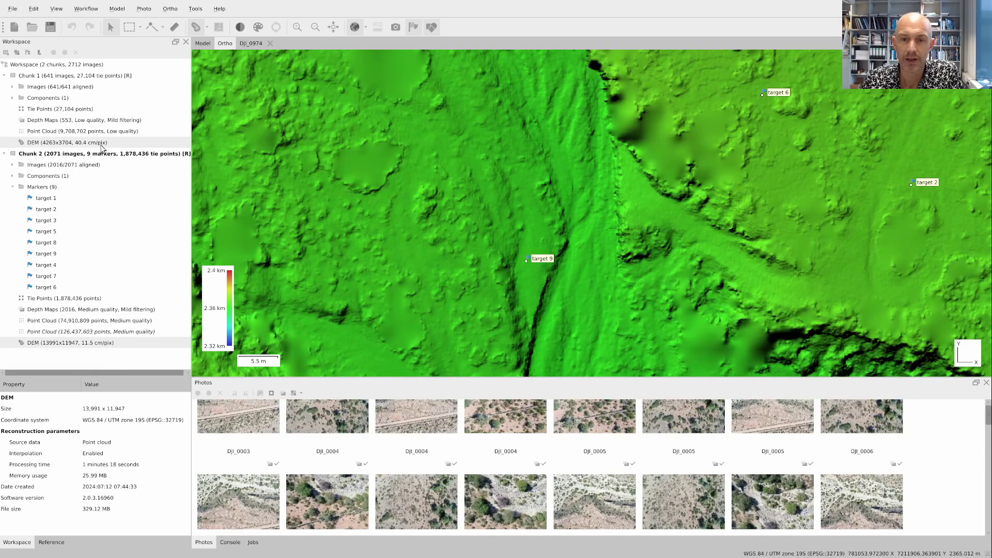
double_click(102, 144)
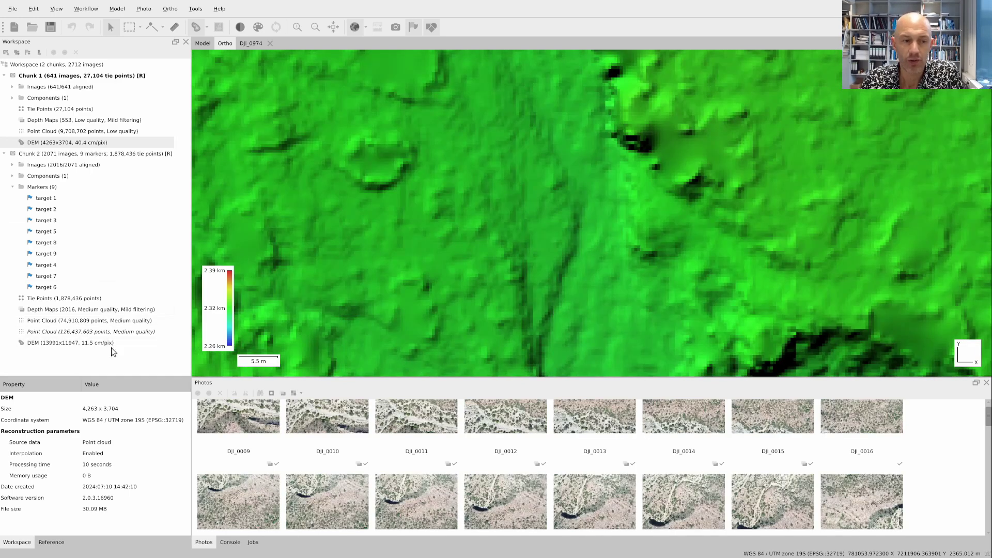
double_click(110, 343)
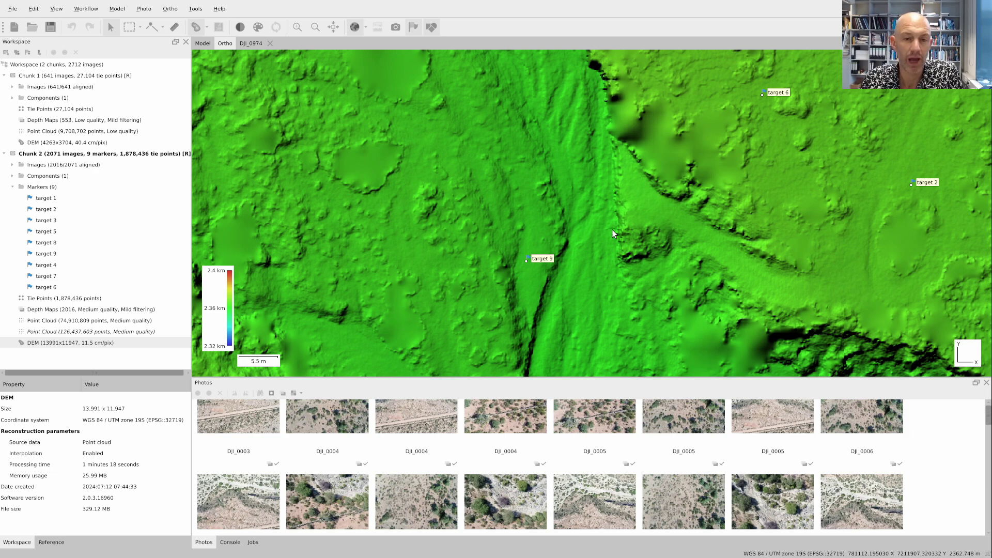
scroll(612, 231, "down", 1)
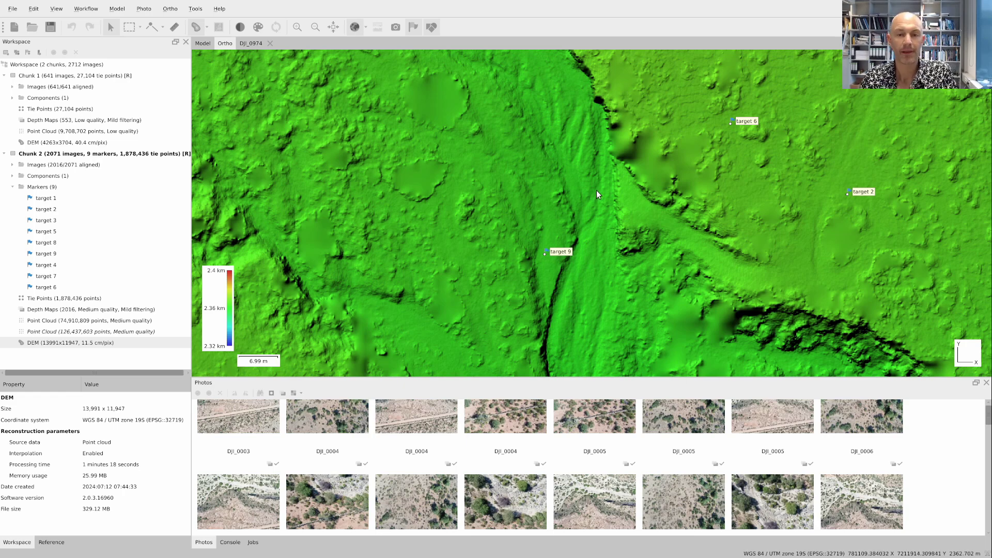
key("super+f")
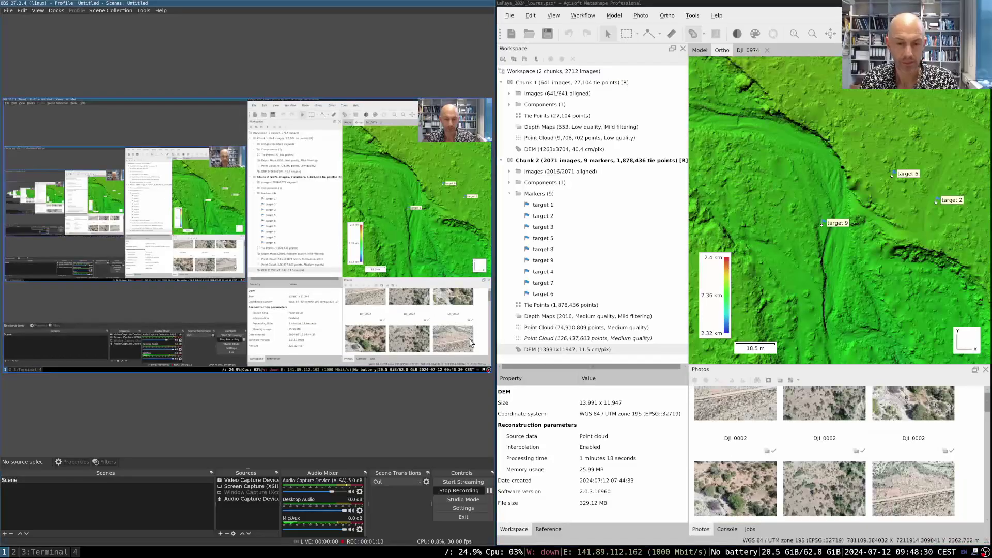